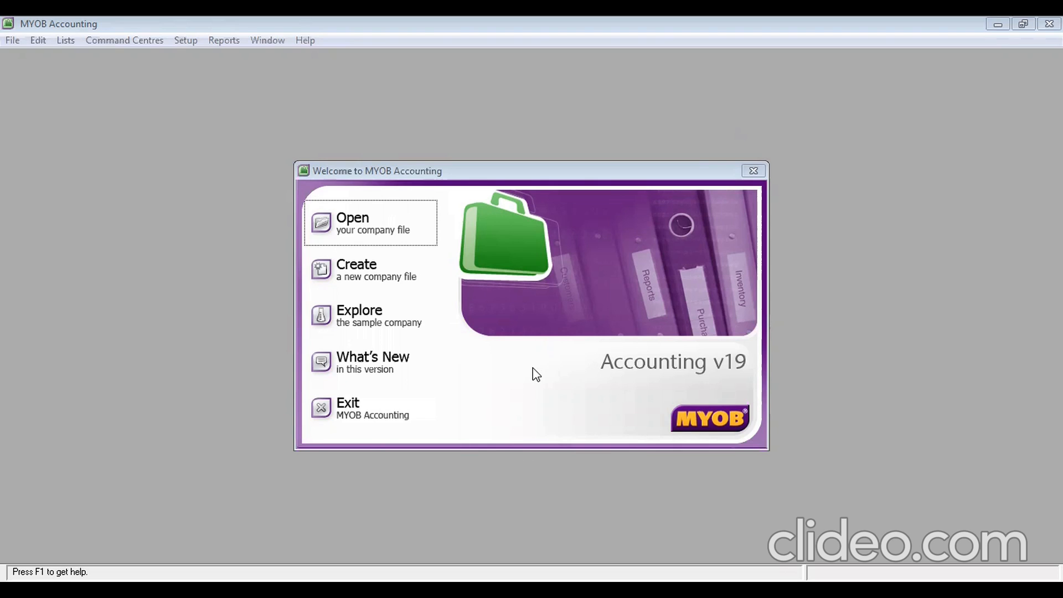
# Start a new company file and enter the company name Evira Jewellery
pyautogui.click(390, 273)
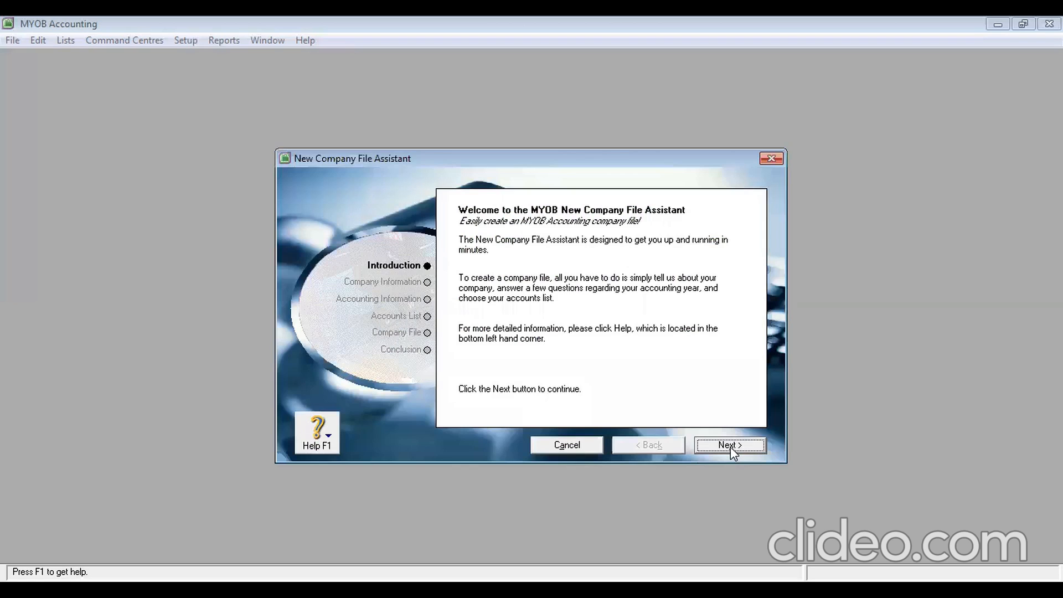
pyautogui.click(732, 448)
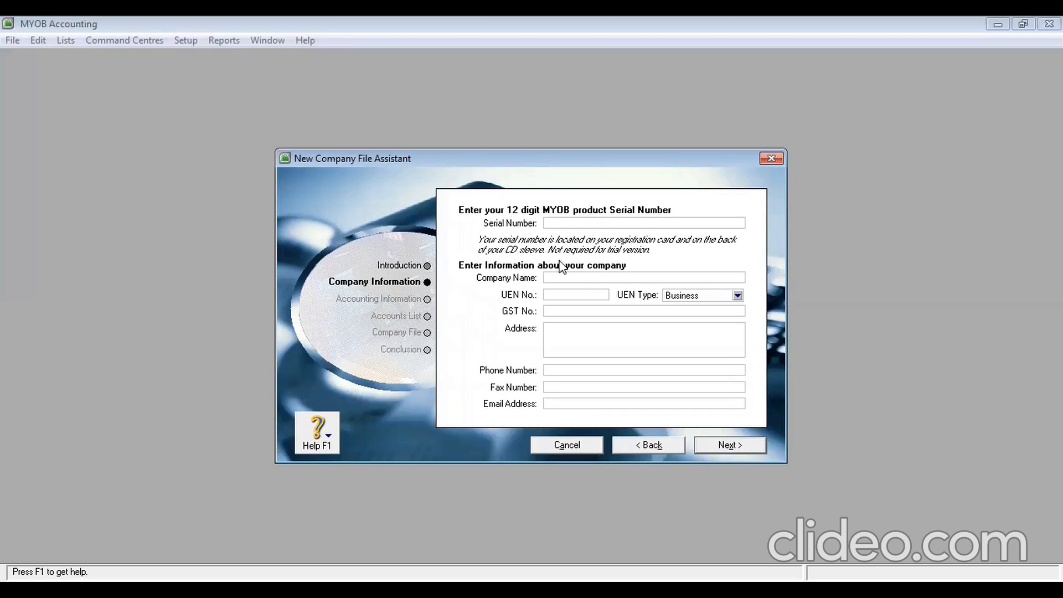
pyautogui.click(574, 278)
pyautogui.write('eVIRA')
pyautogui.press('BackSpace')
pyautogui.press('BackSpace')
pyautogui.press('BackSpace')
pyautogui.press('BackSpace')
pyautogui.press('BackSpace')
pyautogui.write('Evira Jewelle')
# Enter the company's street address and town, correcting the typos
pyautogui.click(568, 331)
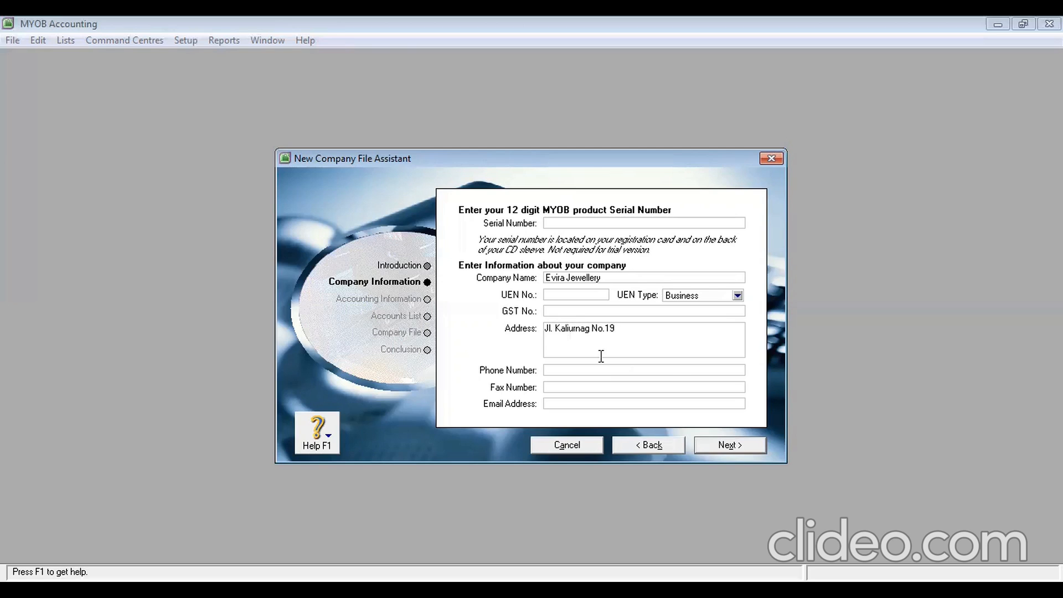
pyautogui.click(578, 328)
pyautogui.write('a')
pyautogui.press('Right')
pyautogui.press('Right')
pyautogui.press('BackSpace')
pyautogui.click(634, 337)
pyautogui.write('Sel')
pyautogui.press('BackSpace')
pyautogui.press('BackSpace')
pyautogui.write('lemna')
pyautogui.press('BackSpace')
pyautogui.press('BackSpace')
pyautogui.write('an, Yogyakarta')
# Fill in the company's phone number, fax number and e-mail address
pyautogui.click(626, 370)
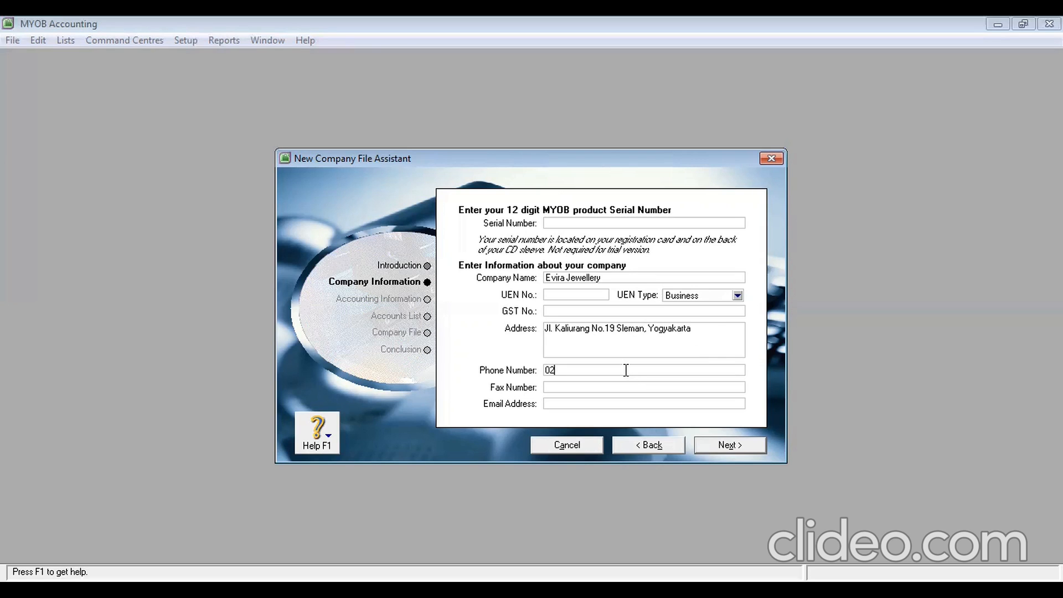
pyautogui.click(626, 387)
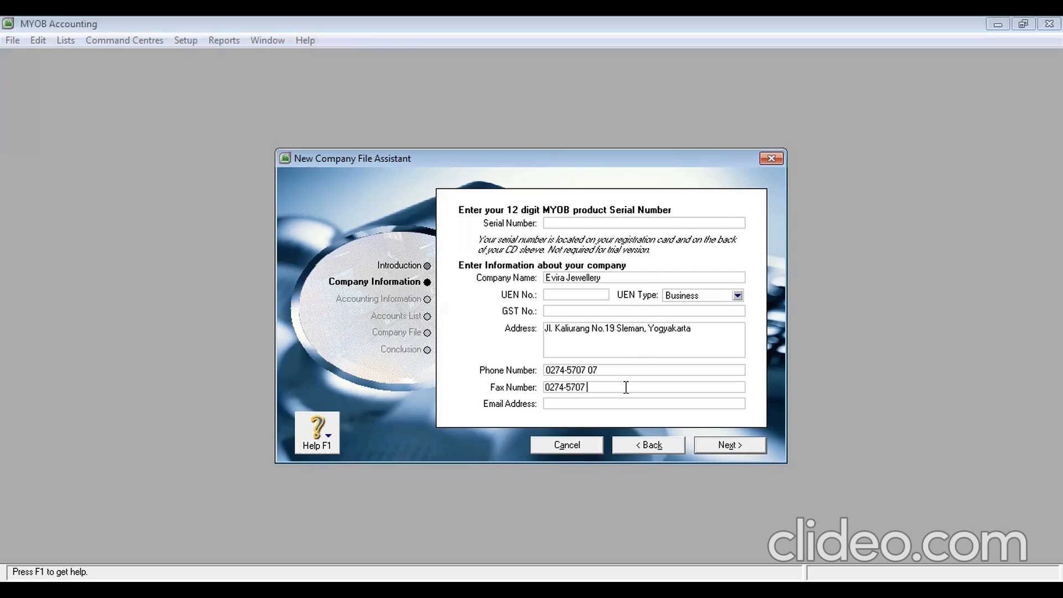
pyautogui.click(595, 403)
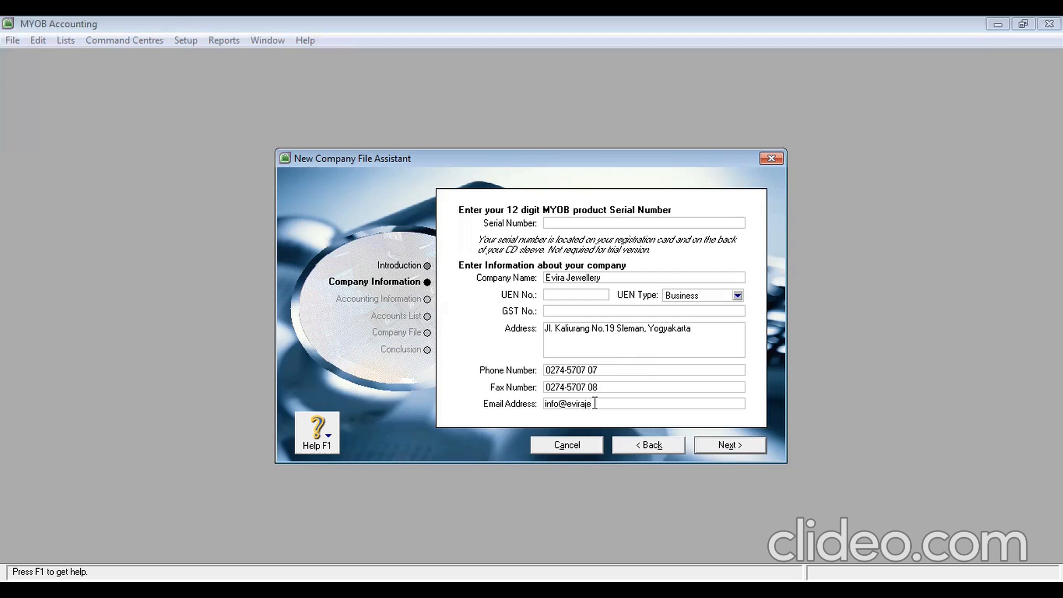
# Set financial year 2013, conversion month January and thirteen accounting periods
pyautogui.click(715, 446)
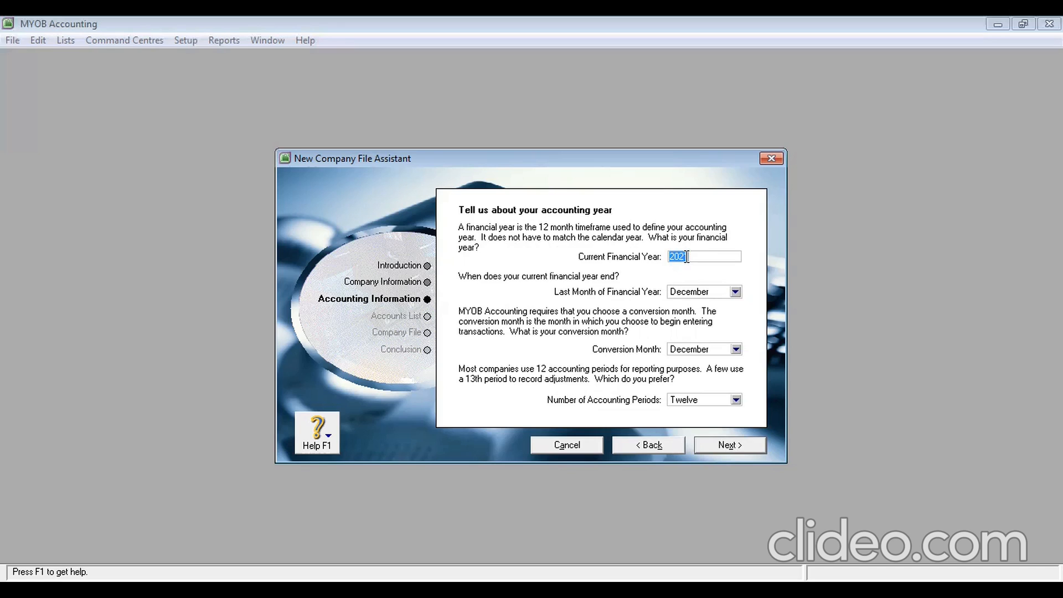
pyautogui.write('2013')
pyautogui.click(736, 350)
pyautogui.click(696, 363)
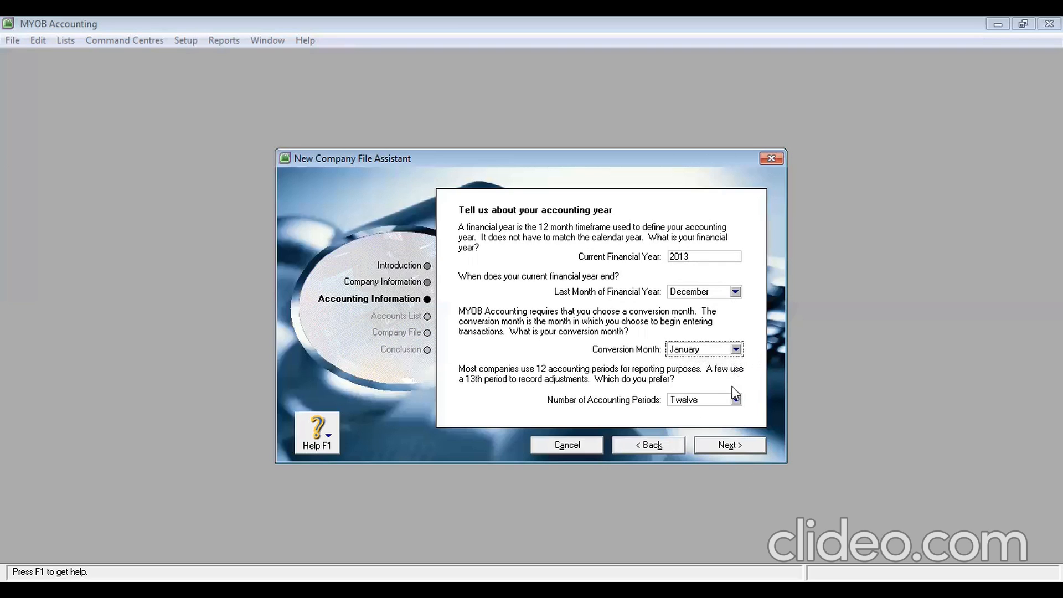
pyautogui.click(736, 400)
pyautogui.click(697, 423)
pyautogui.click(741, 448)
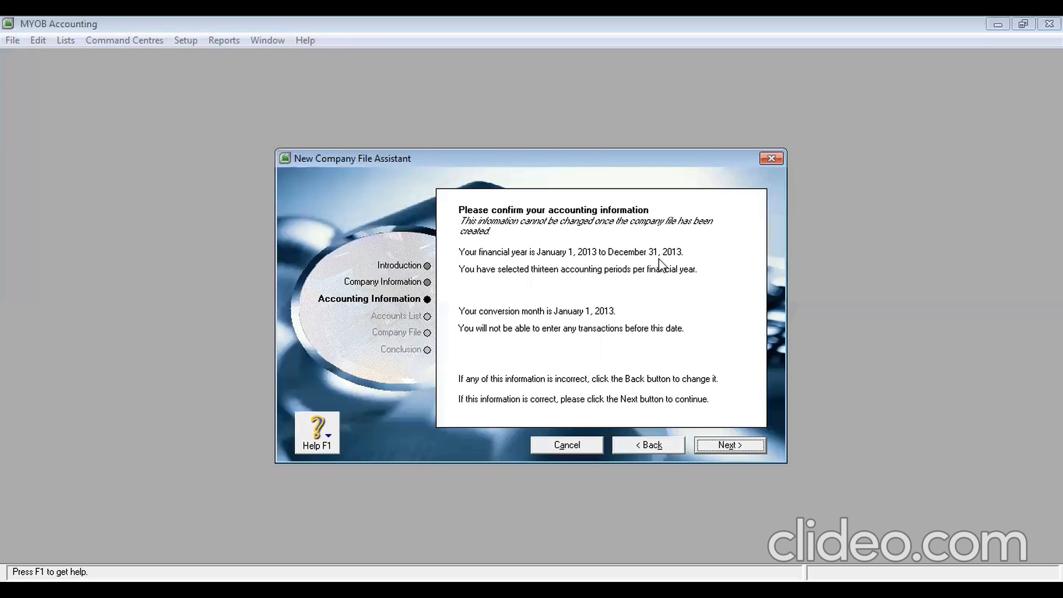
# Use the MYOB-provided Jewellery Store accounts list, chosen from all industry classifications
pyautogui.click(720, 450)
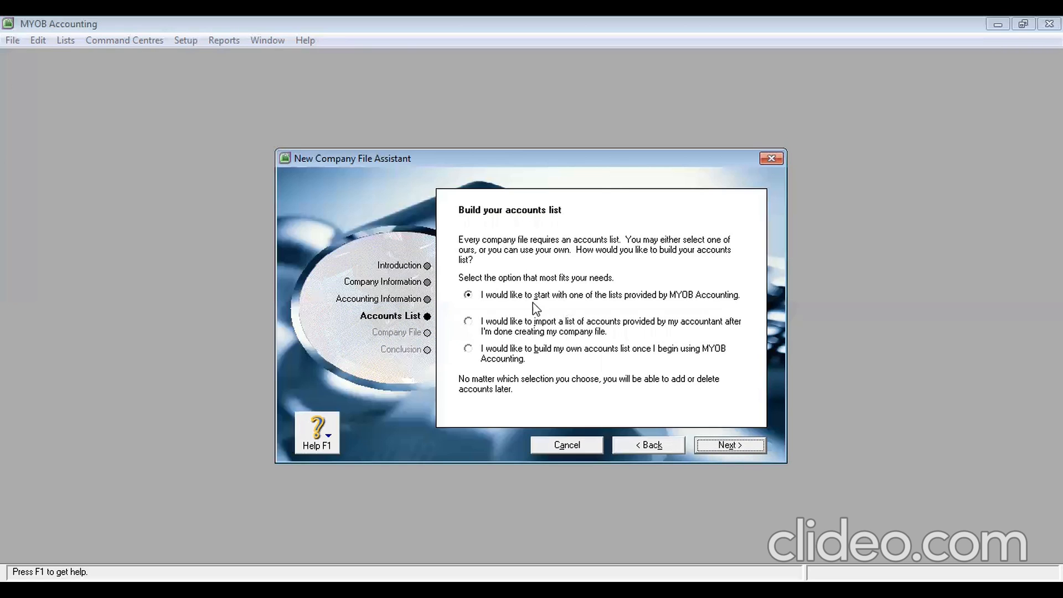
pyautogui.click(745, 446)
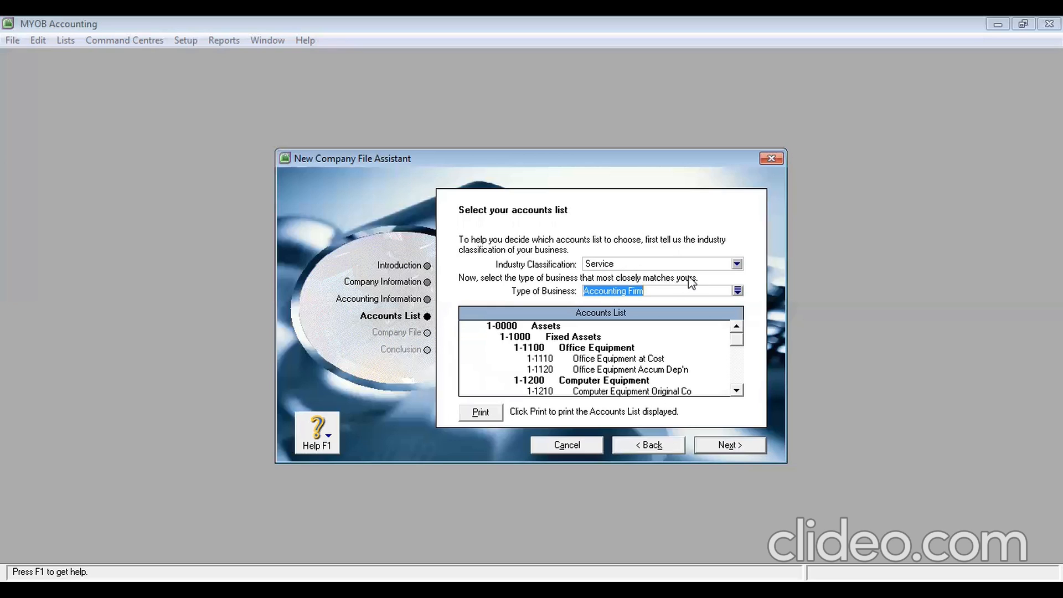
pyautogui.click(737, 264)
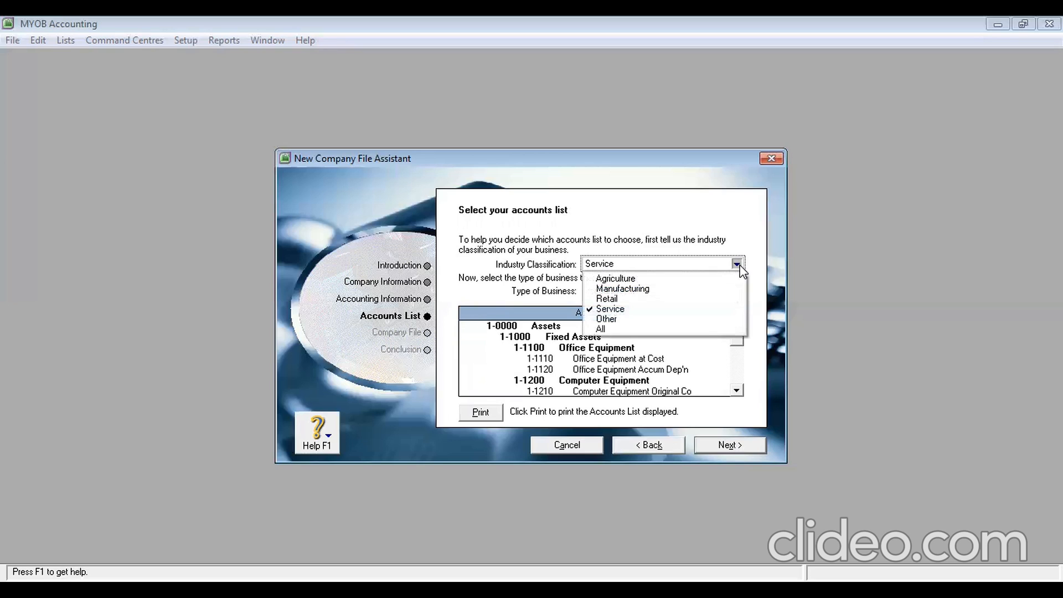
pyautogui.click(688, 329)
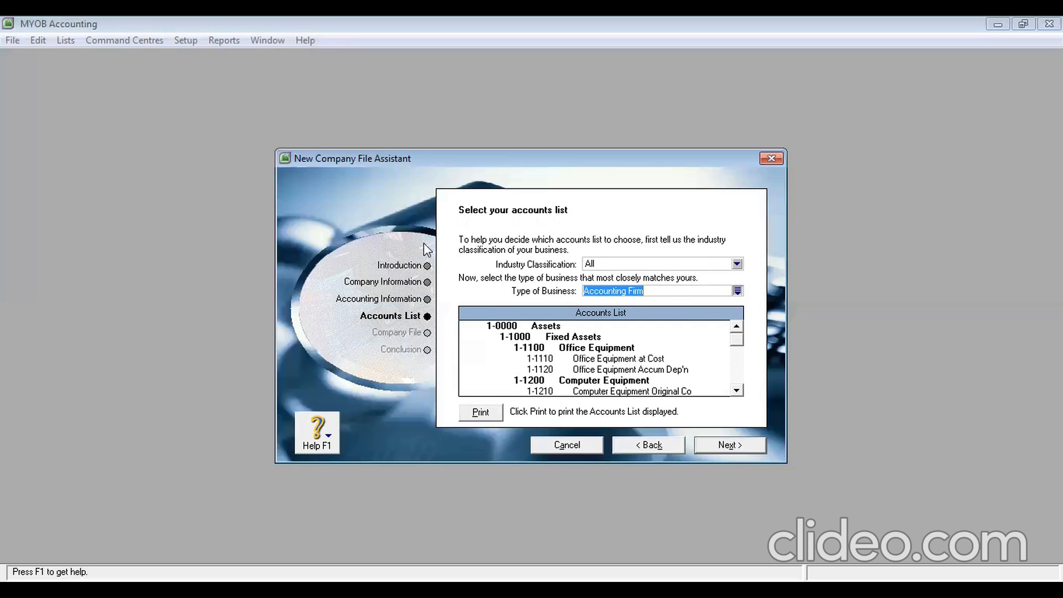
pyautogui.write('jewe')
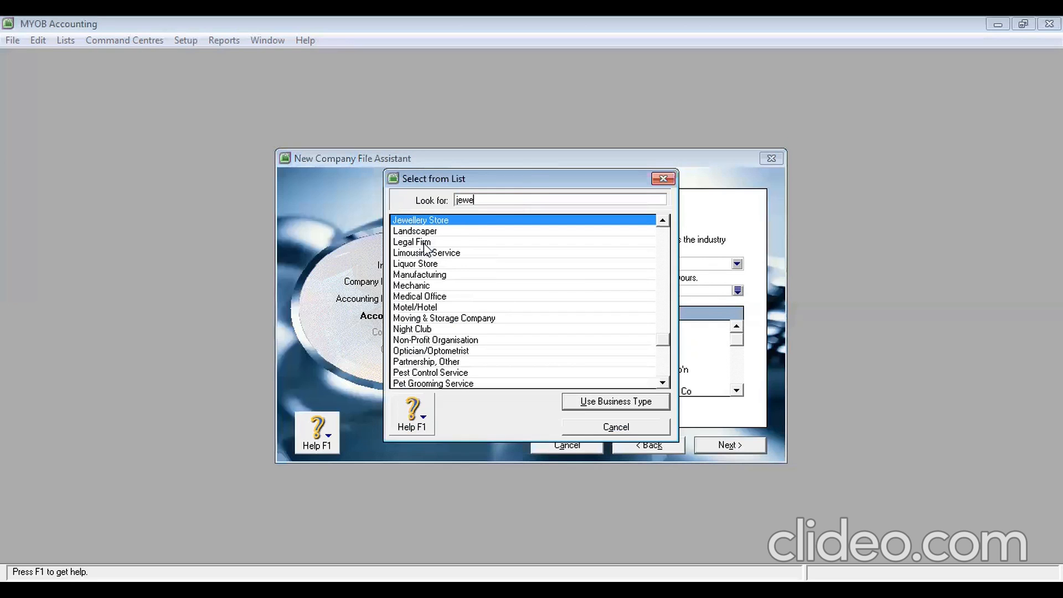
pyautogui.click(612, 408)
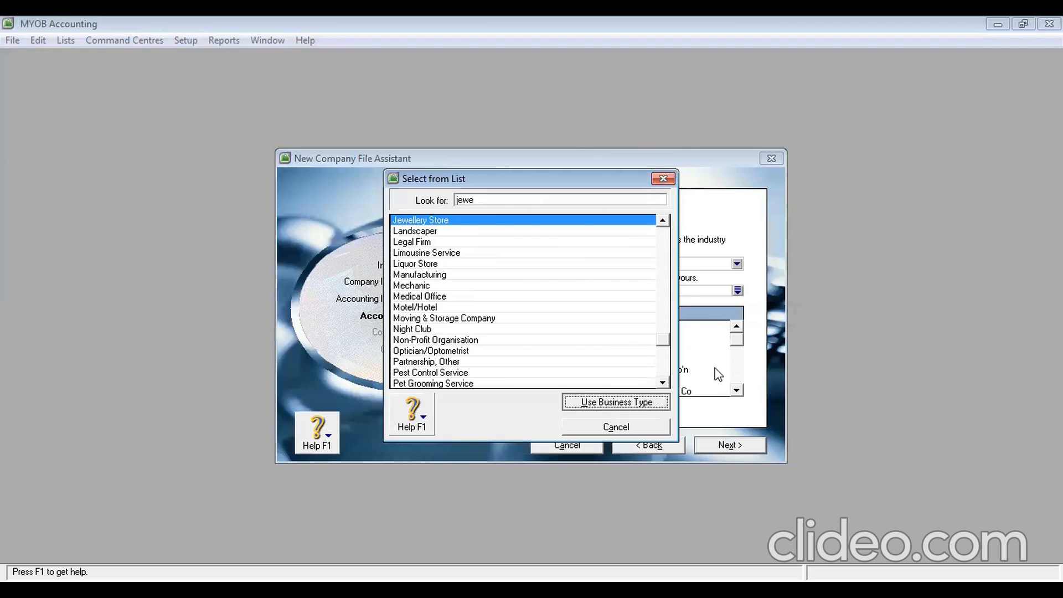
pyautogui.click(737, 445)
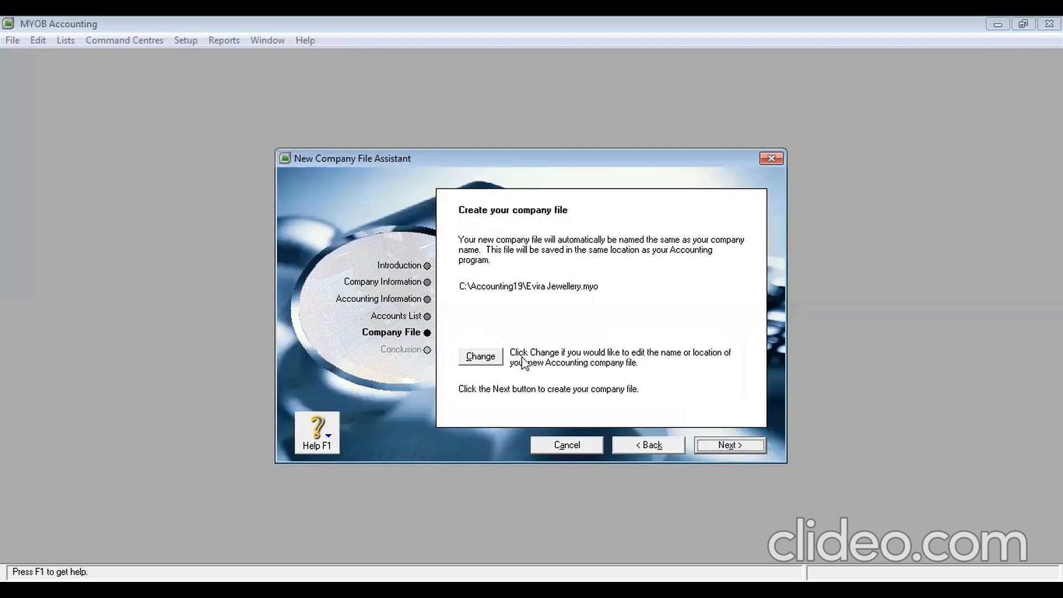
# Save the Evira Jewellery company file into C:\Soal Evira and create it
pyautogui.click(484, 359)
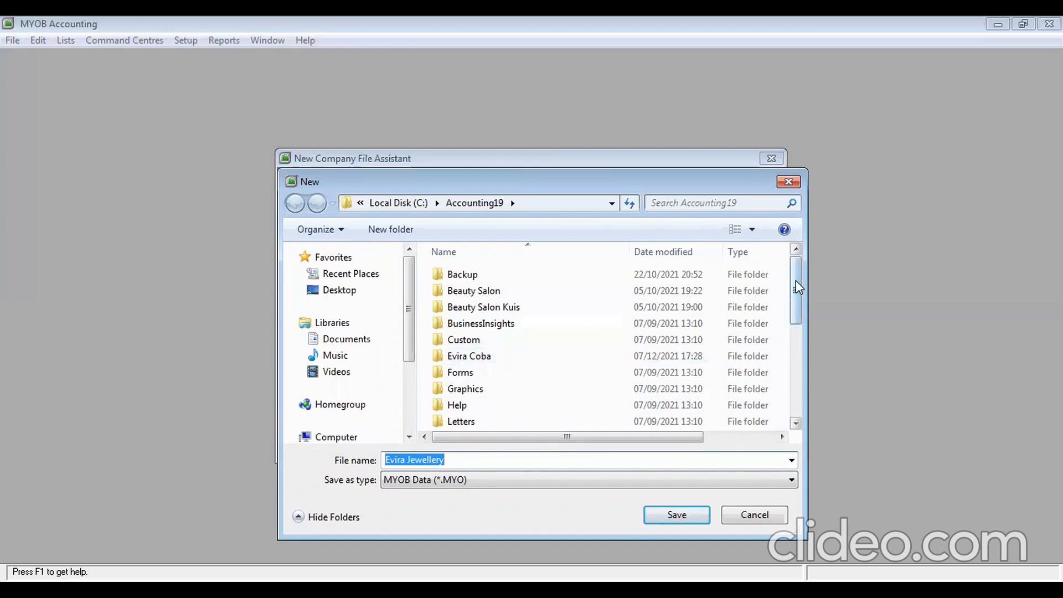
pyautogui.moveTo(796, 281)
pyautogui.mouseDown()
pyautogui.moveTo(793, 358)
pyautogui.moveTo(791, 276)
pyautogui.mouseUp()
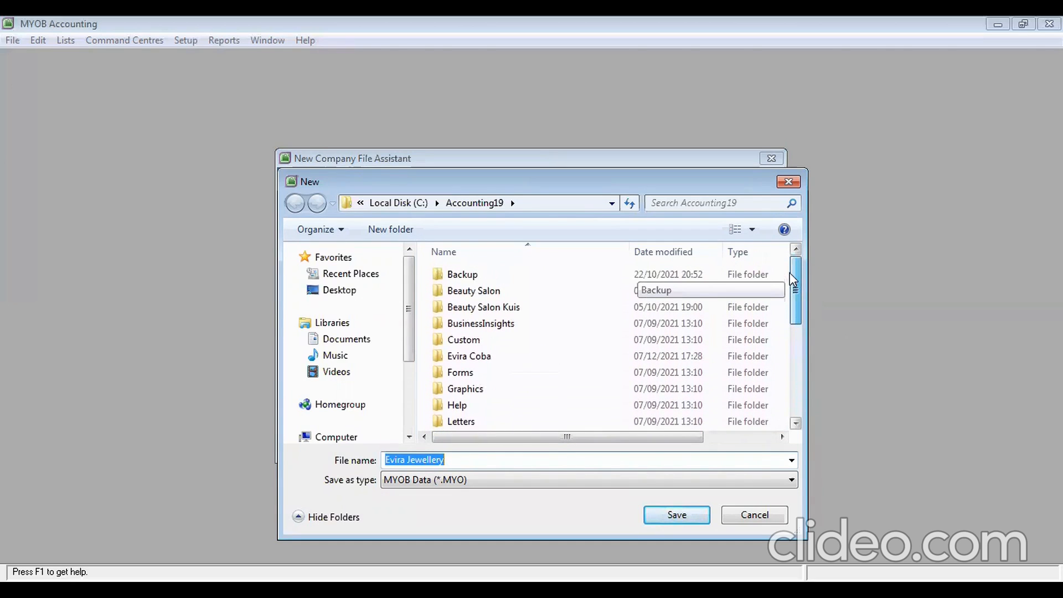
pyautogui.click(390, 202)
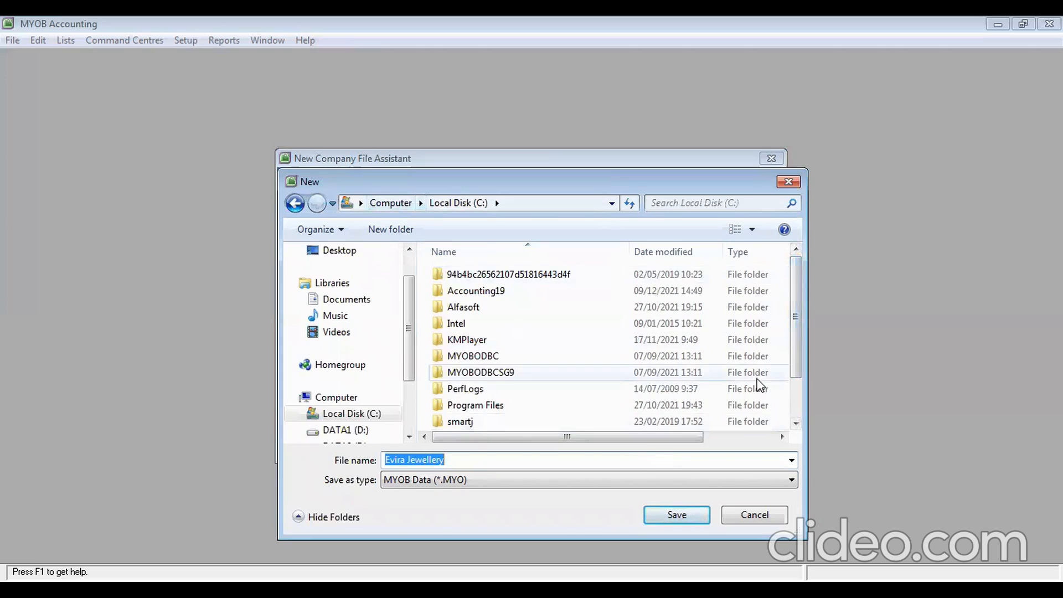
pyautogui.moveTo(794, 301); pyautogui.dragTo(796, 383)
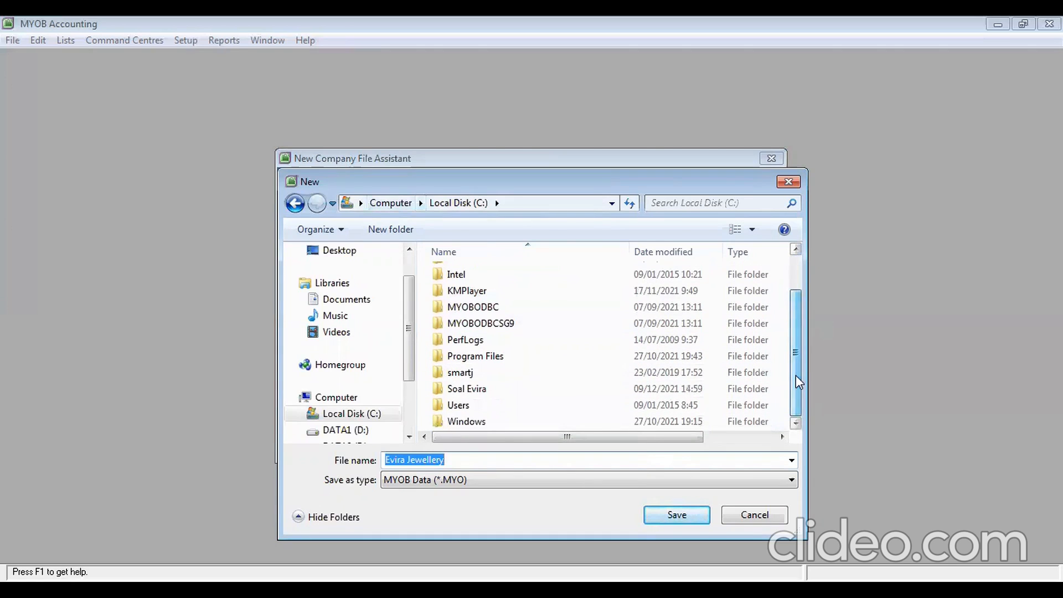
pyautogui.doubleClick(461, 389)
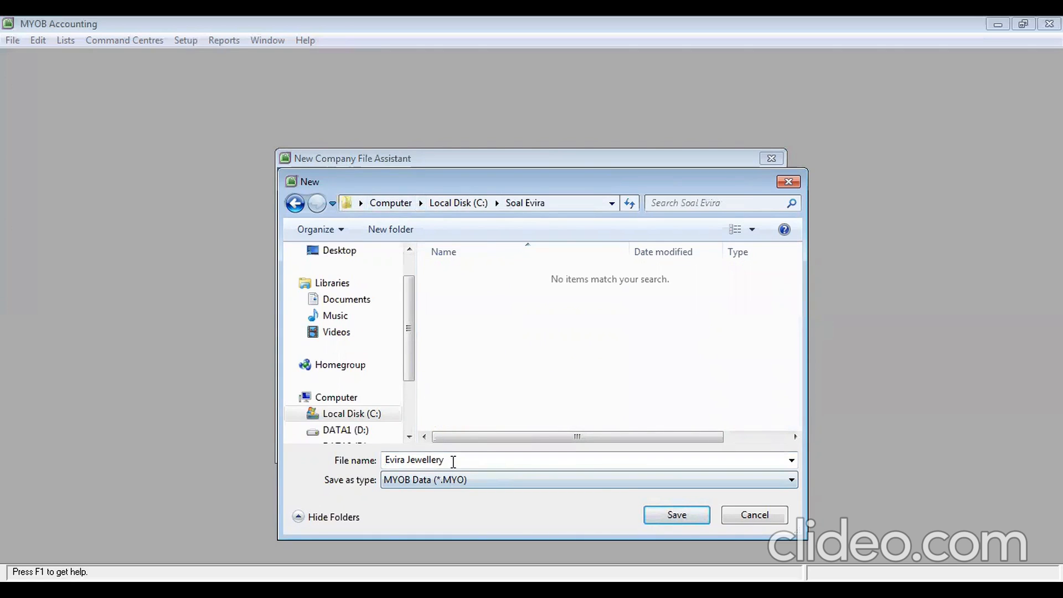
pyautogui.click(680, 519)
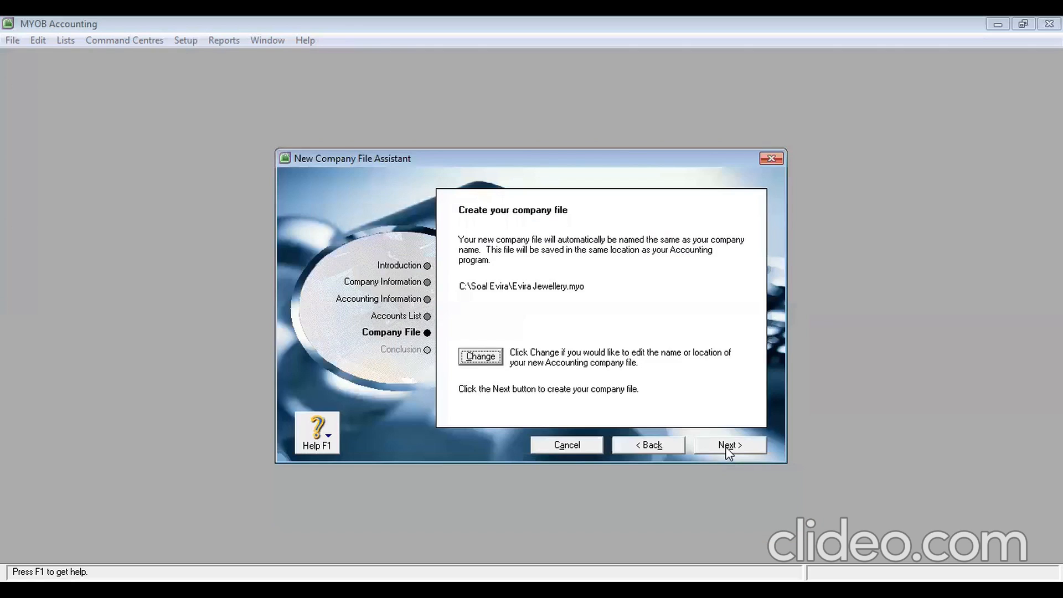
pyautogui.click(723, 446)
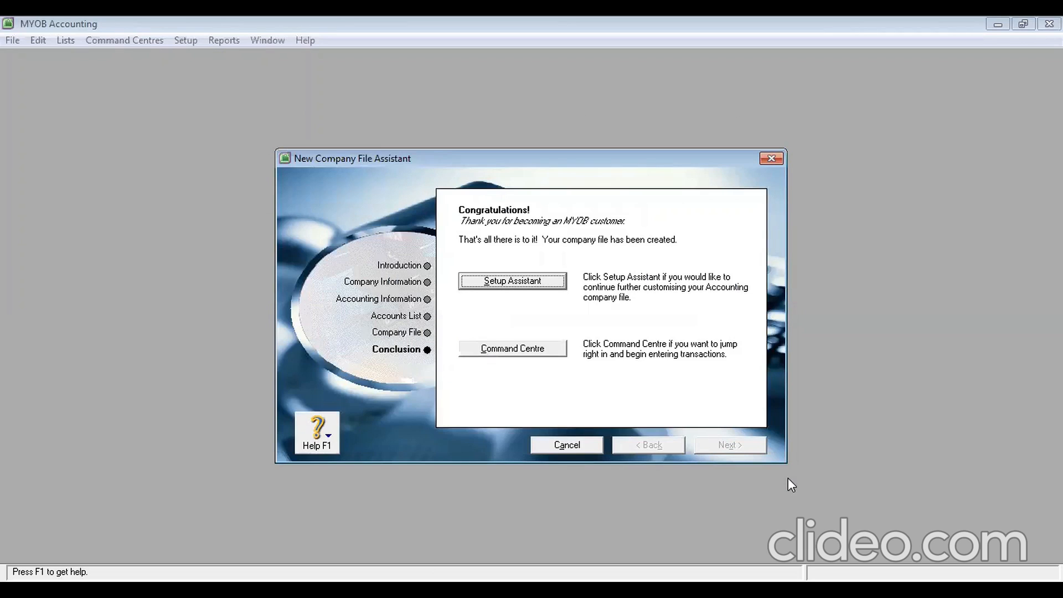
# Close the Easy Setup Assistant and maximise the Evira Jewellery Command Centre
pyautogui.click(530, 287)
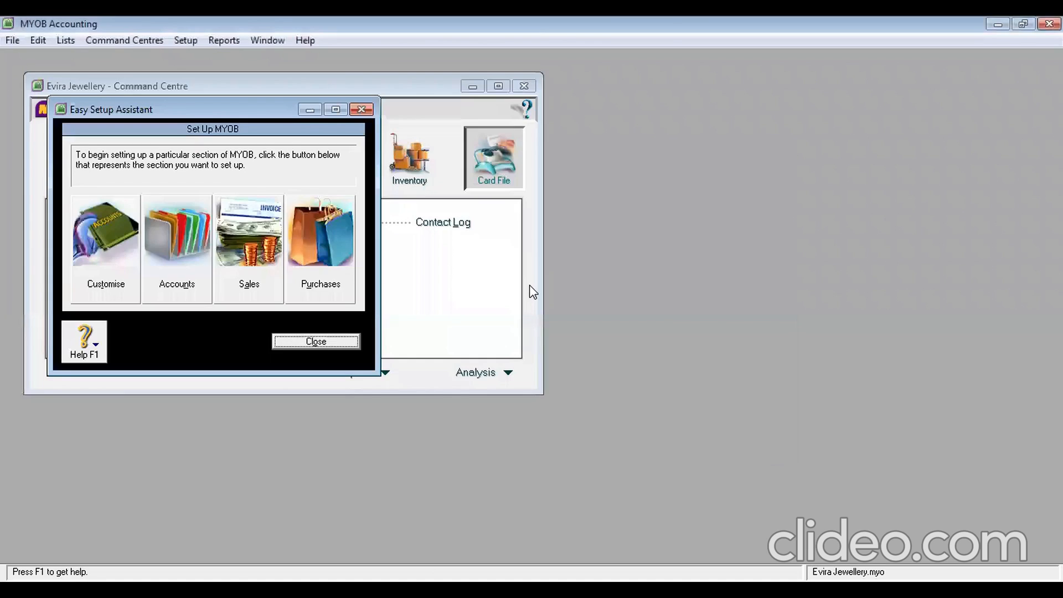
pyautogui.click(361, 109)
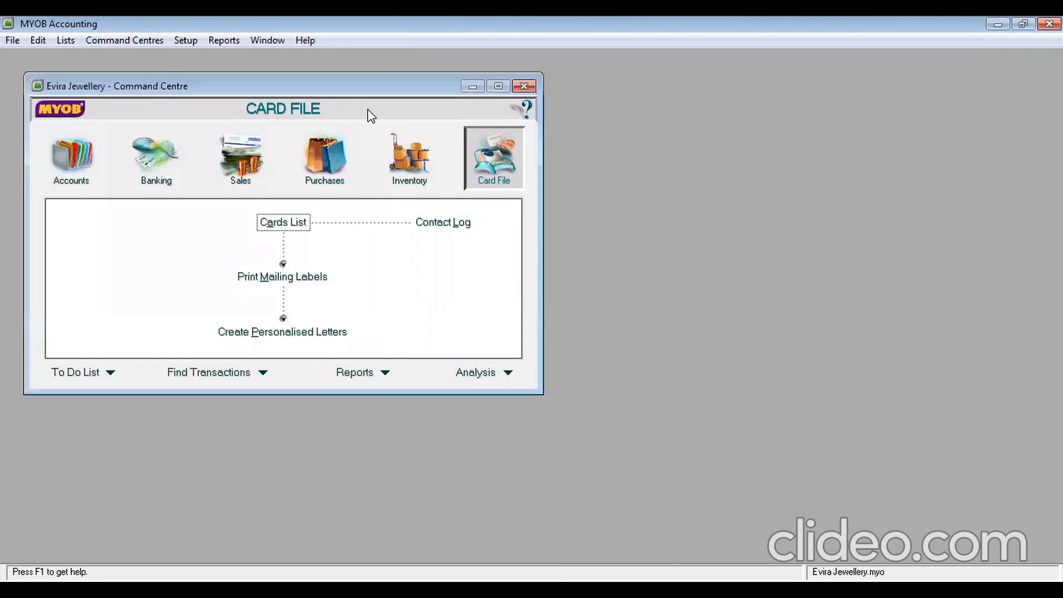
pyautogui.click(506, 88)
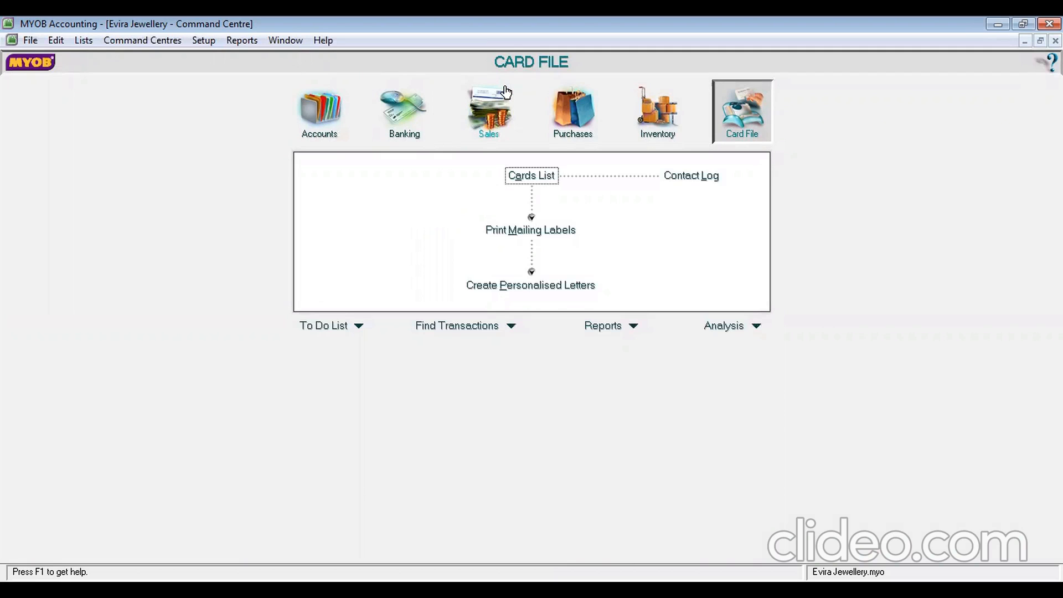
pyautogui.click(211, 39)
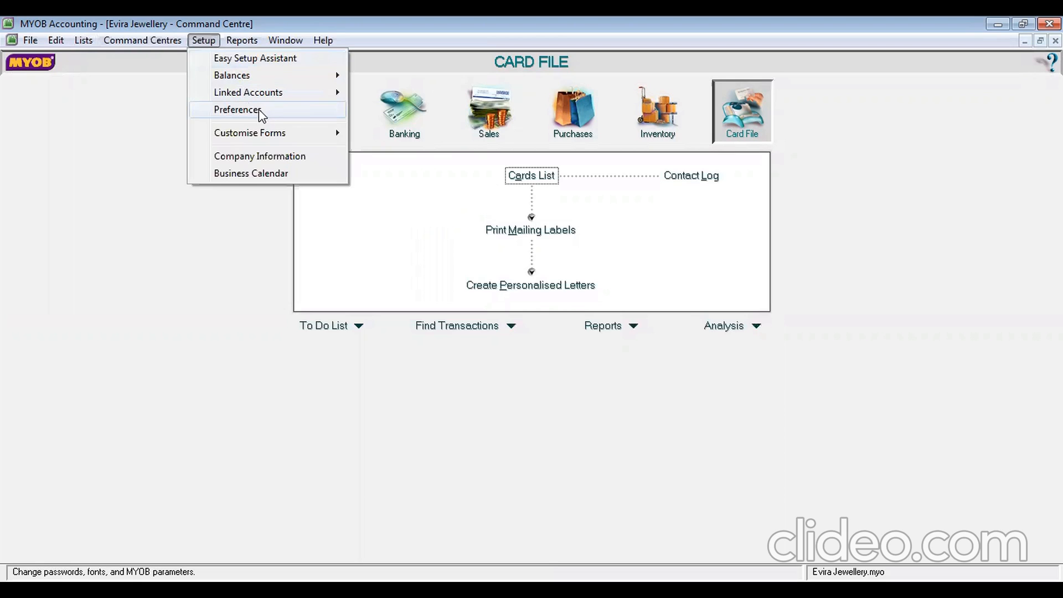
# In Preferences, turn off spell-checking and warn about duplicate sale and purchase numbers
pyautogui.click(258, 109)
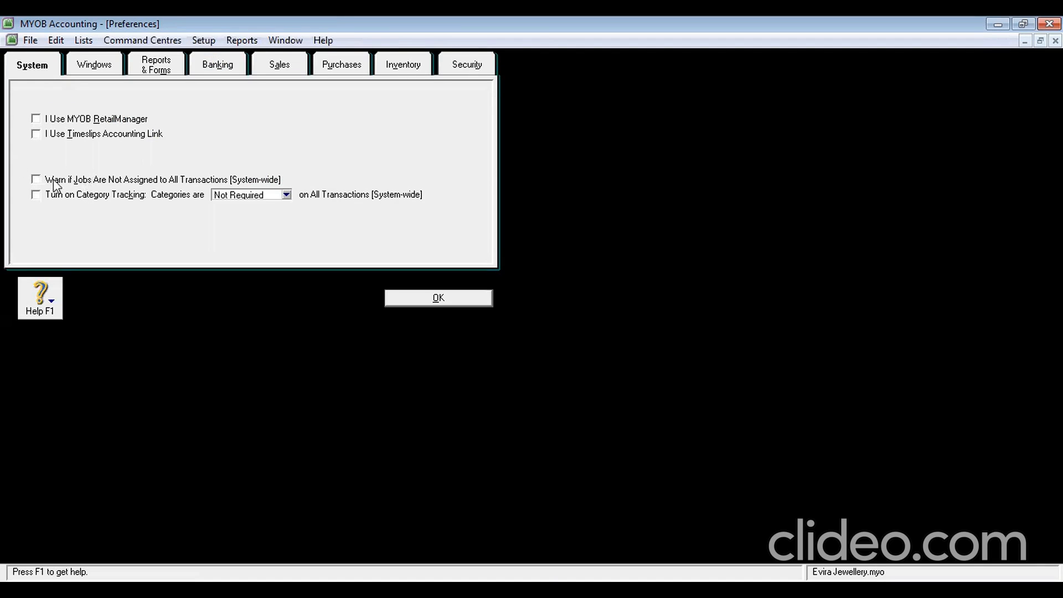
pyautogui.click(36, 180)
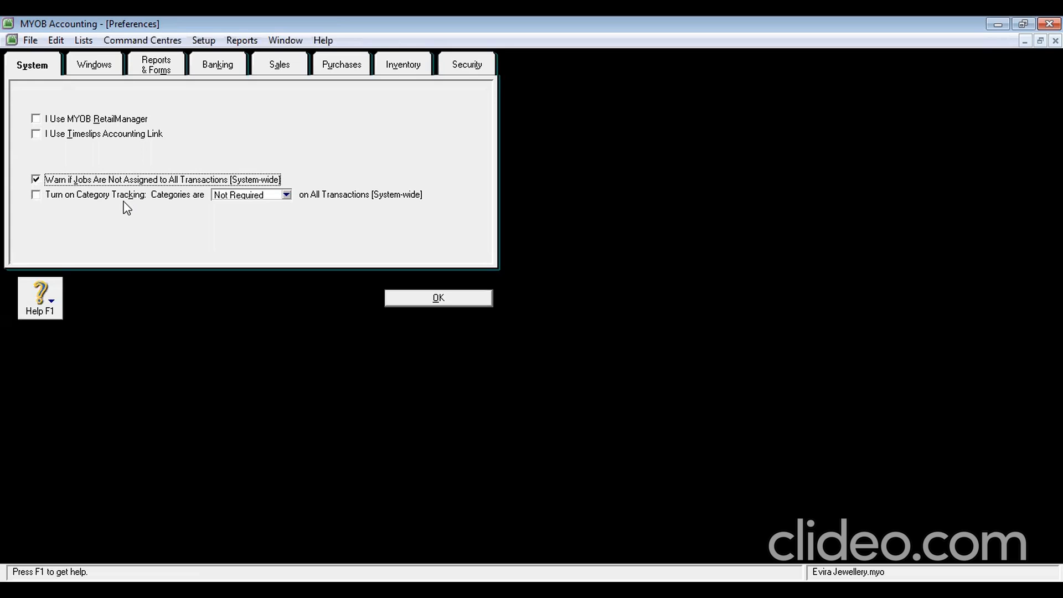
pyautogui.click(95, 66)
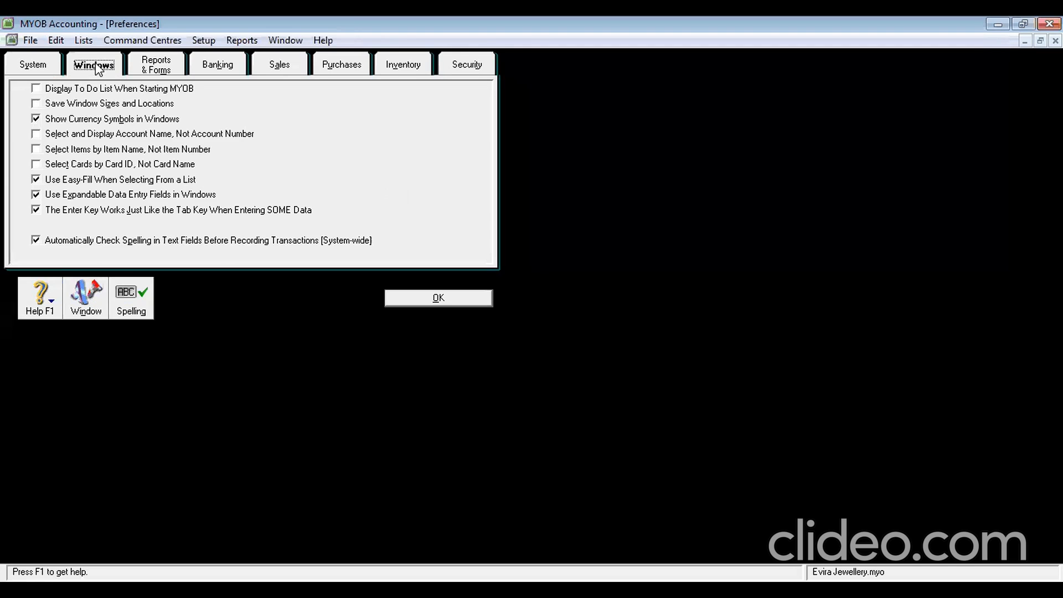
pyautogui.click(35, 240)
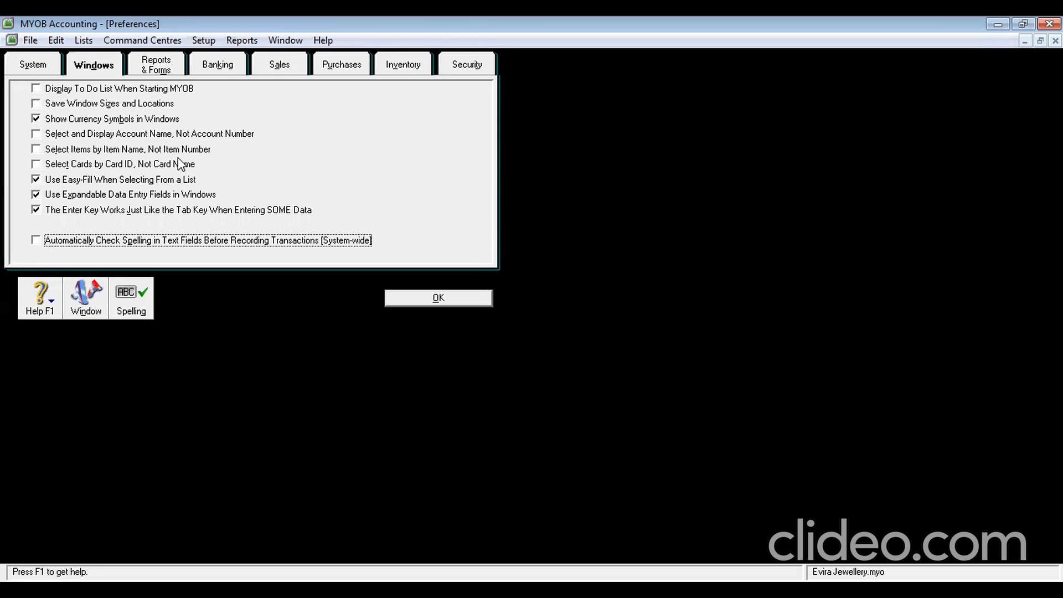
pyautogui.click(274, 71)
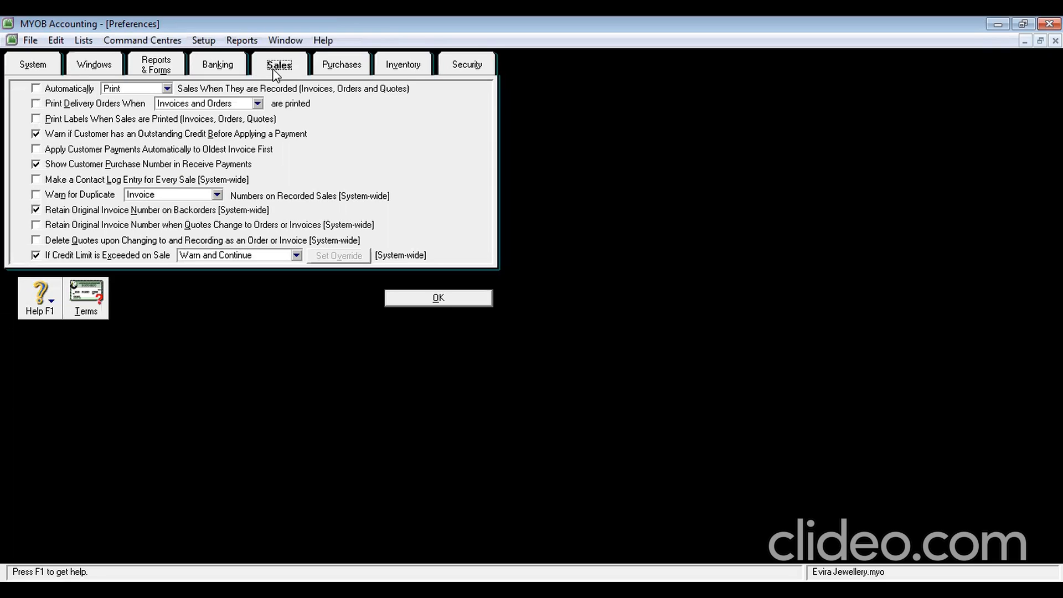
pyautogui.click(35, 195)
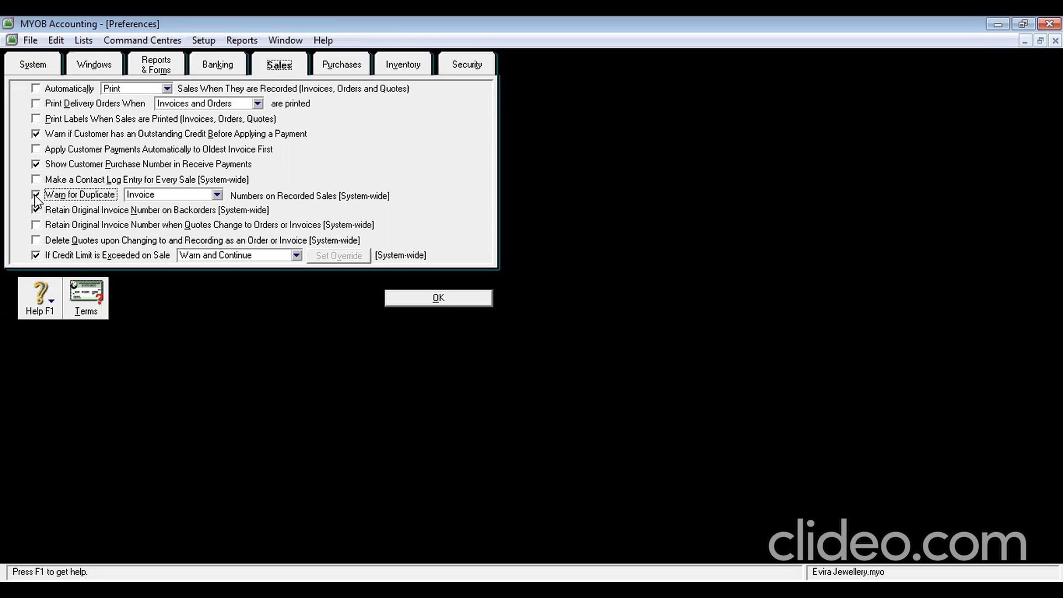
pyautogui.click(319, 71)
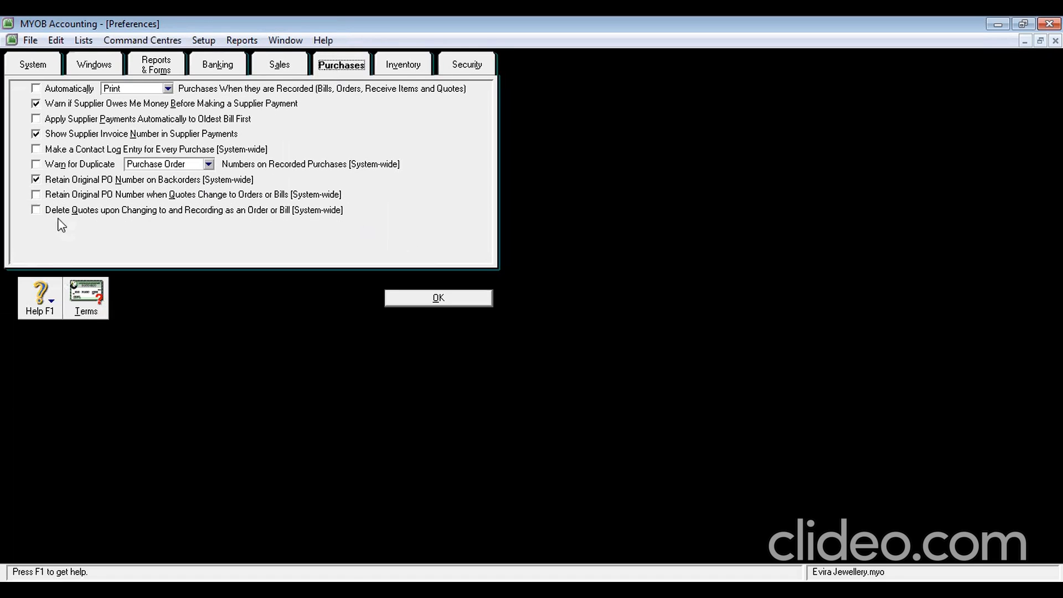
pyautogui.click(36, 165)
# Add a new user ID under Security preferences and save the preference changes
pyautogui.click(464, 56)
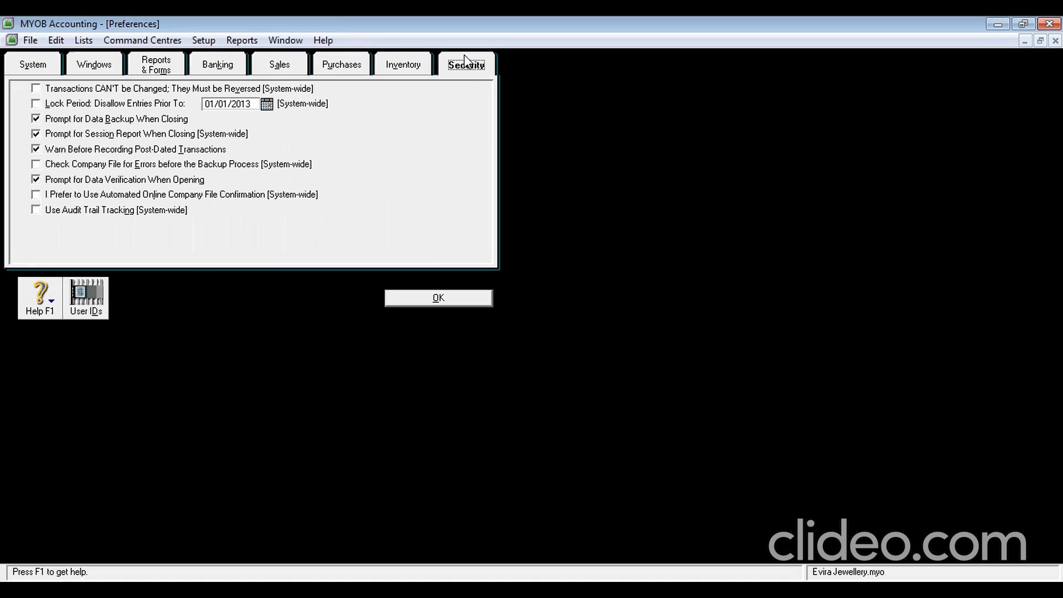
pyautogui.click(86, 302)
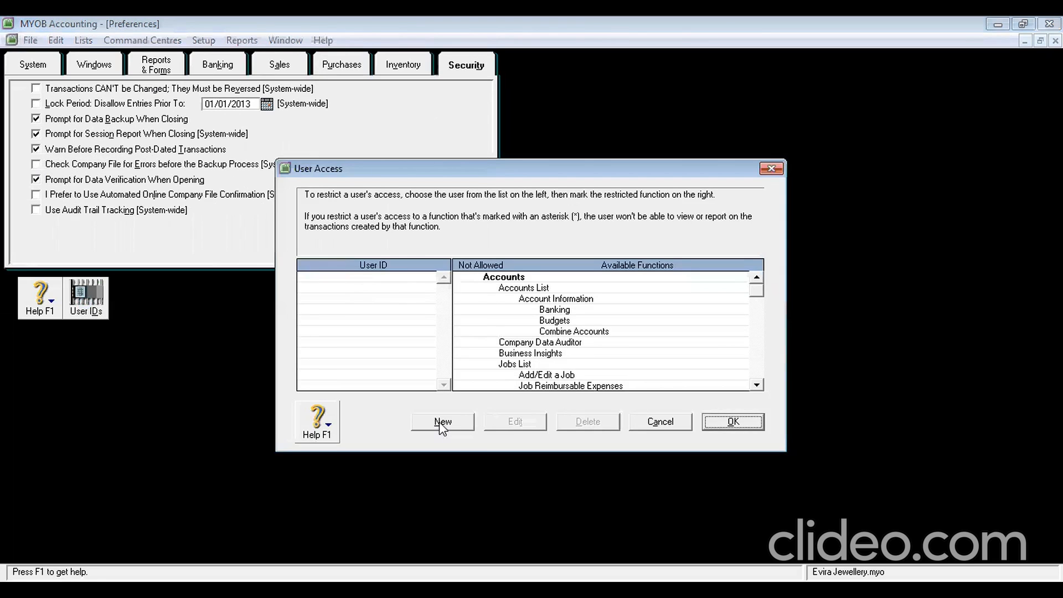
pyautogui.press('Return')
pyautogui.write('Bunga')
pyautogui.click(514, 327)
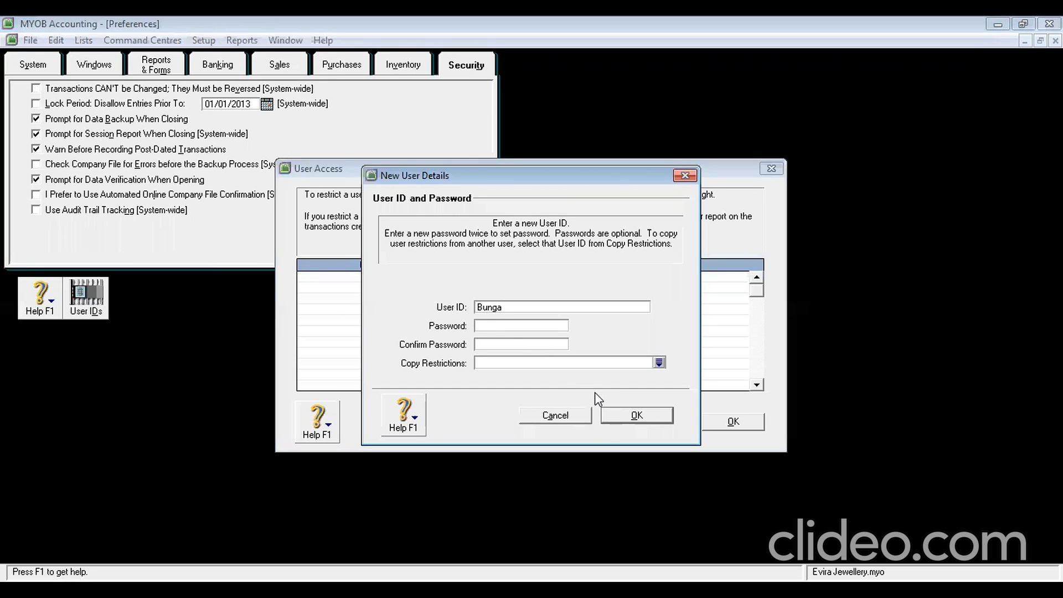
pyautogui.click(637, 417)
pyautogui.click(721, 428)
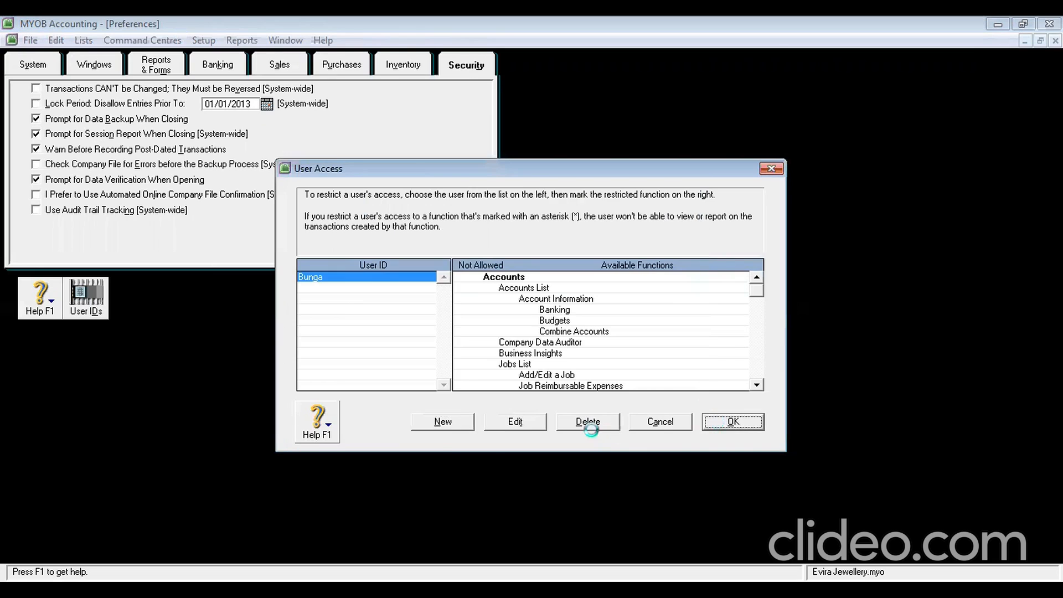
pyautogui.click(443, 299)
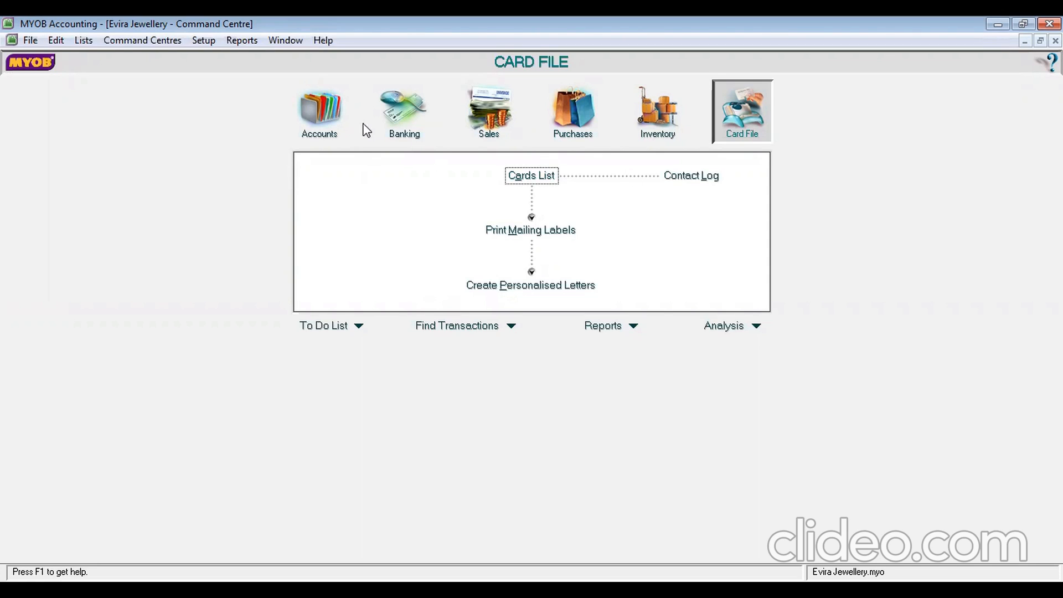
# Open the Accounts List from the Accounts command centre
pyautogui.click(324, 121)
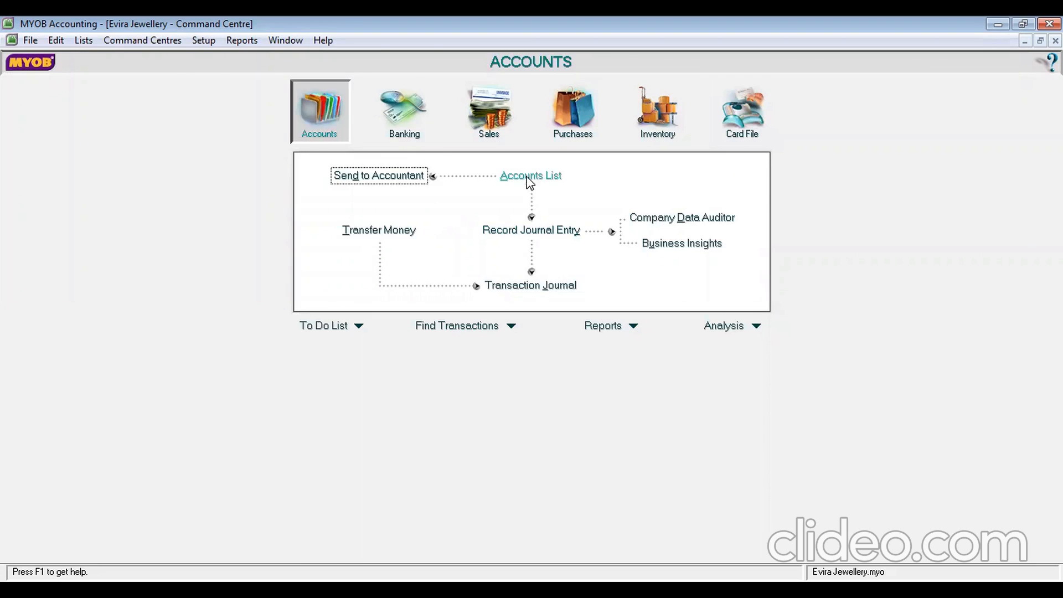
pyautogui.click(529, 178)
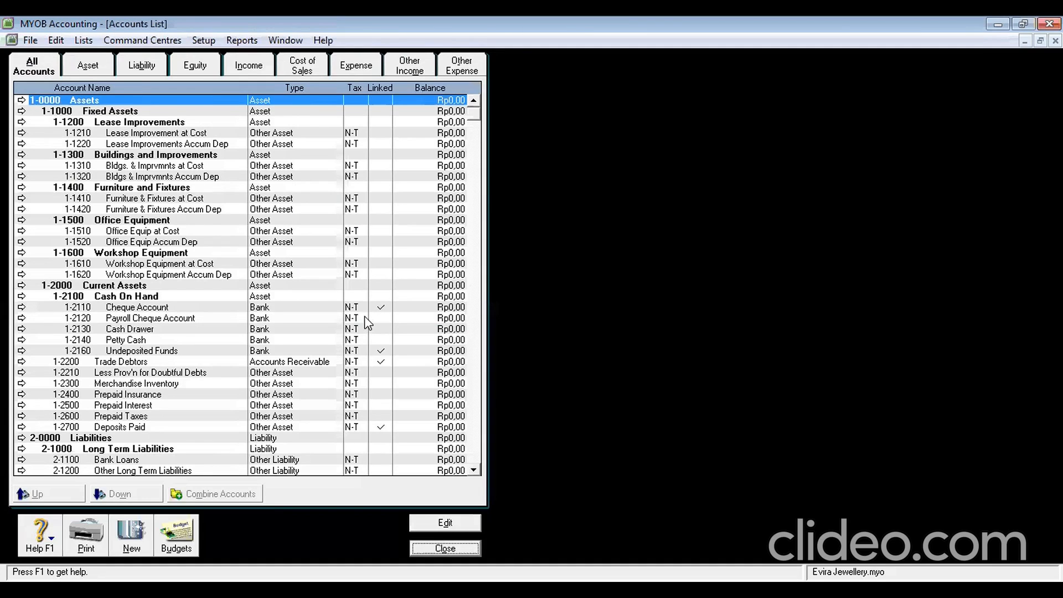
# Delete asset accounts 1-2120 Payroll Cheque, 1-2130 Cash Drawer and 1-2210 Less Prov'n for Doubtful Debts
pyautogui.click(96, 63)
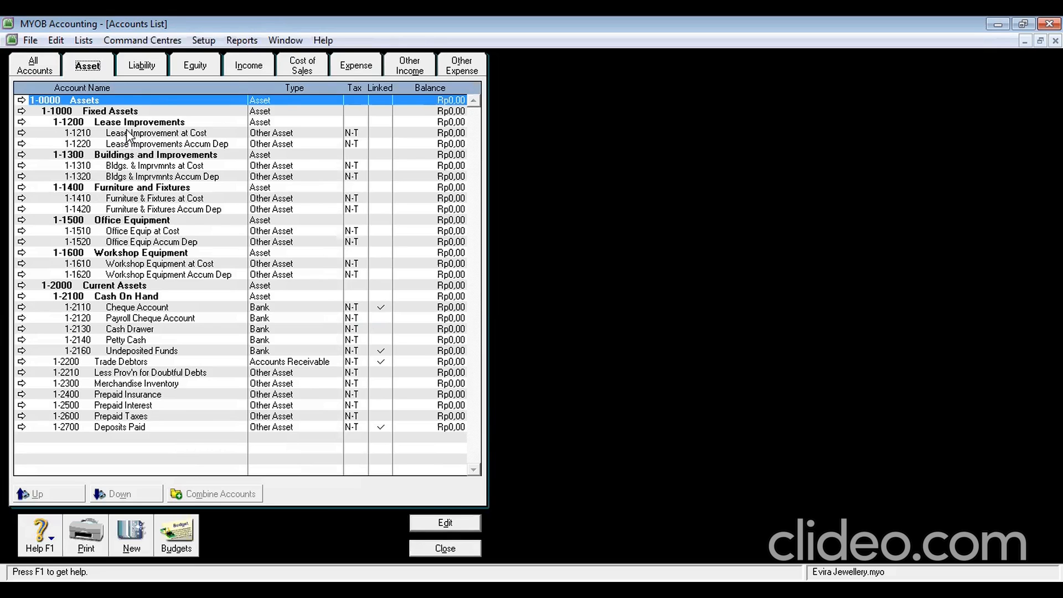
pyautogui.click(97, 319)
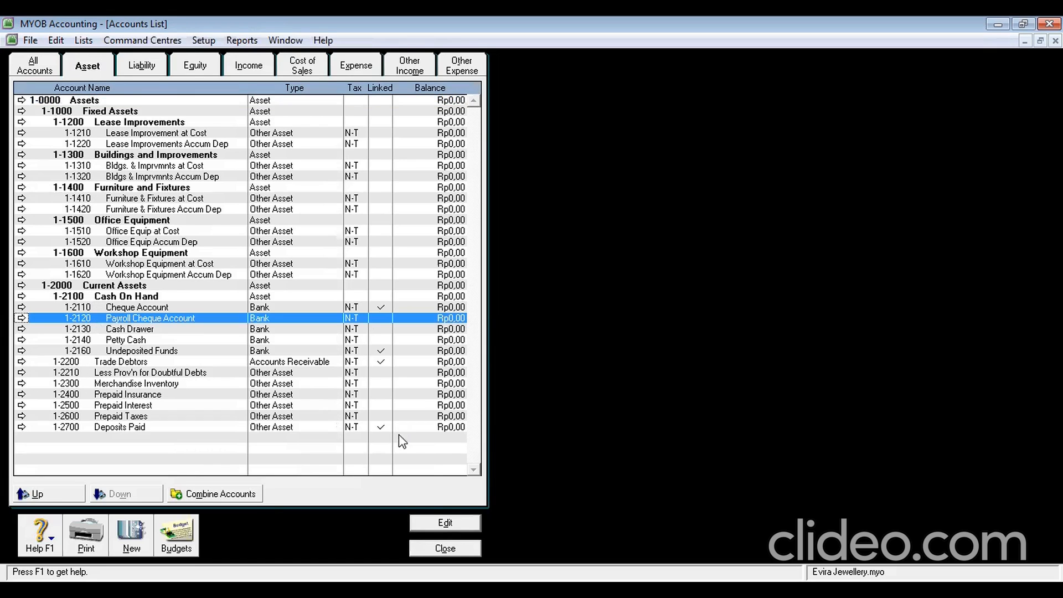
pyautogui.click(437, 523)
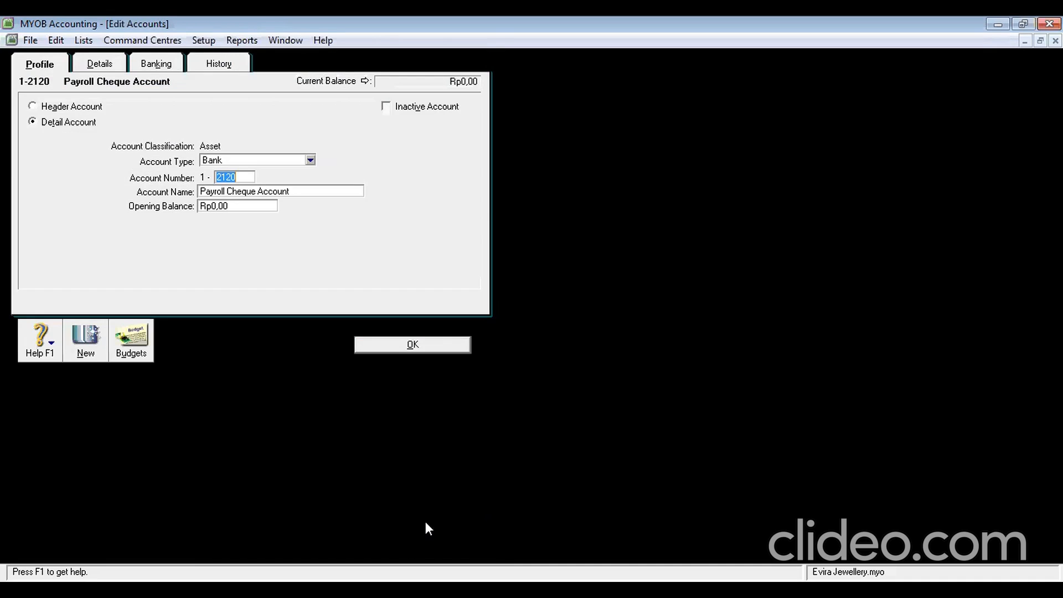
pyautogui.click(57, 39)
pyautogui.click(92, 150)
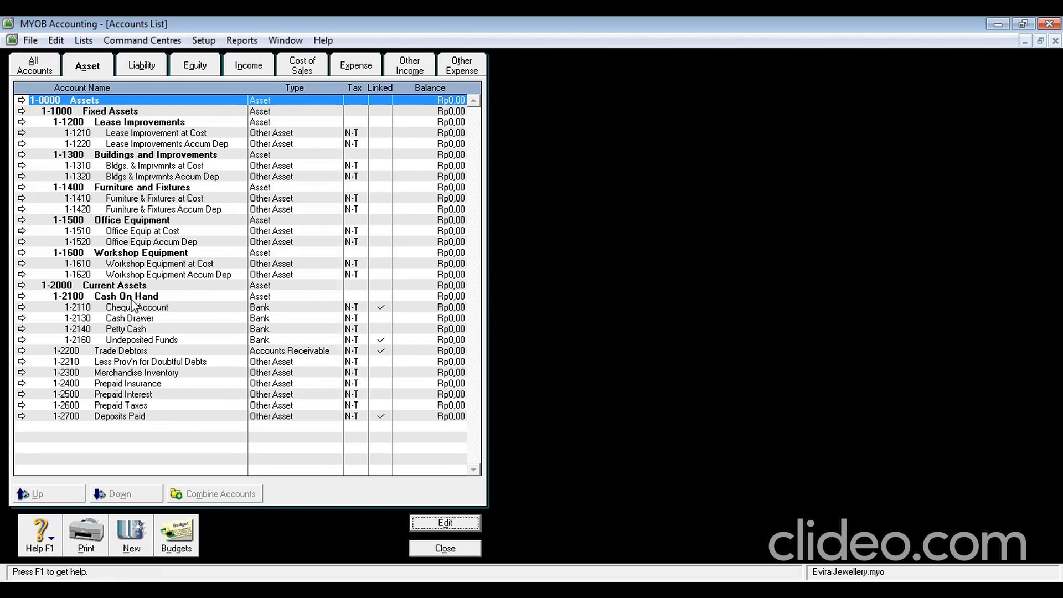
pyautogui.click(124, 321)
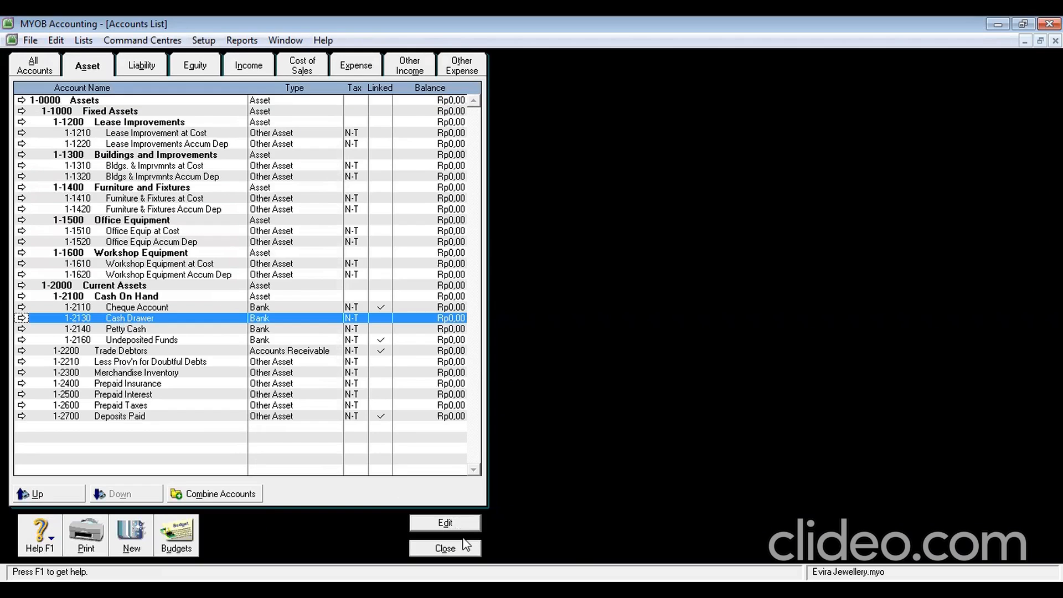
pyautogui.click(445, 523)
pyautogui.click(56, 40)
pyautogui.click(84, 149)
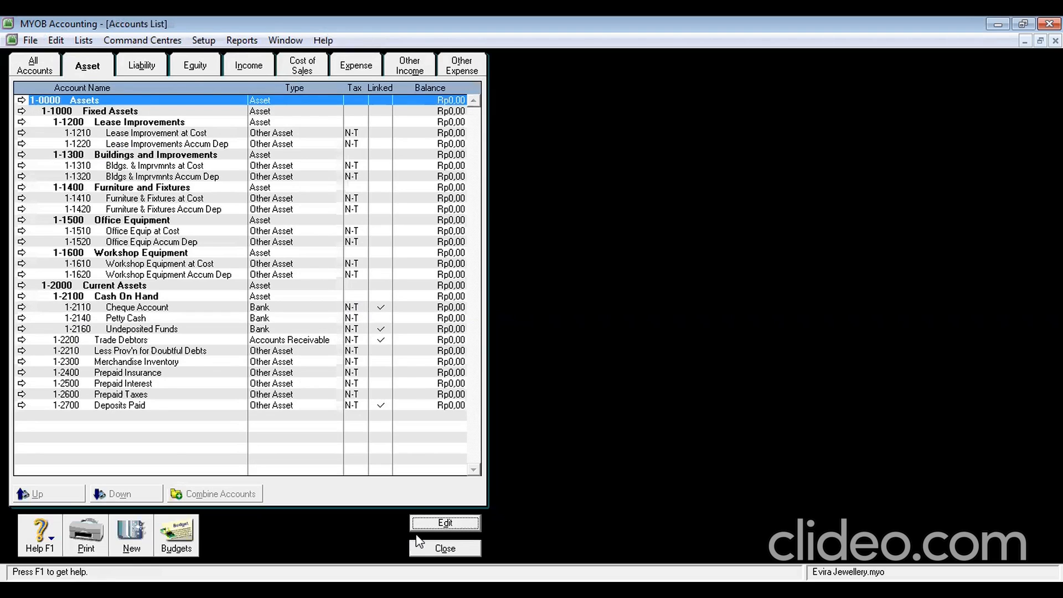
pyautogui.click(91, 353)
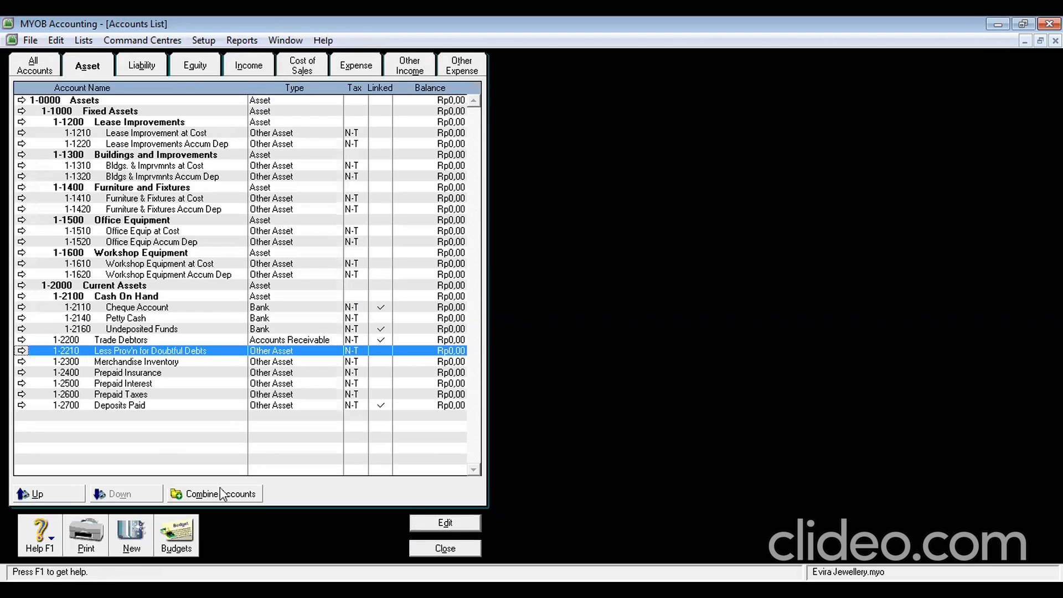
pyautogui.click(423, 524)
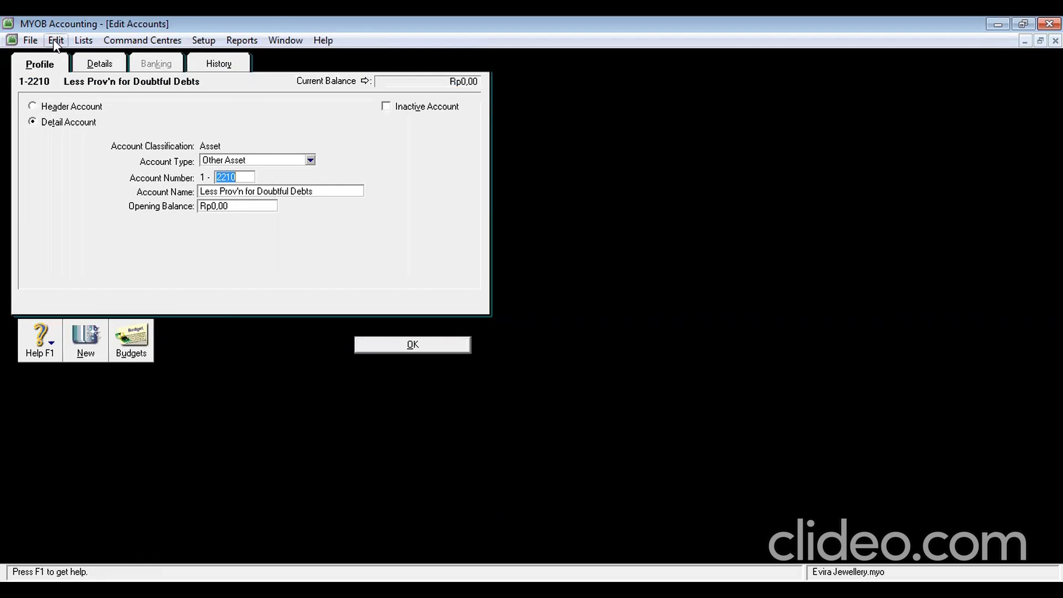
pyautogui.click(53, 39)
pyautogui.click(128, 149)
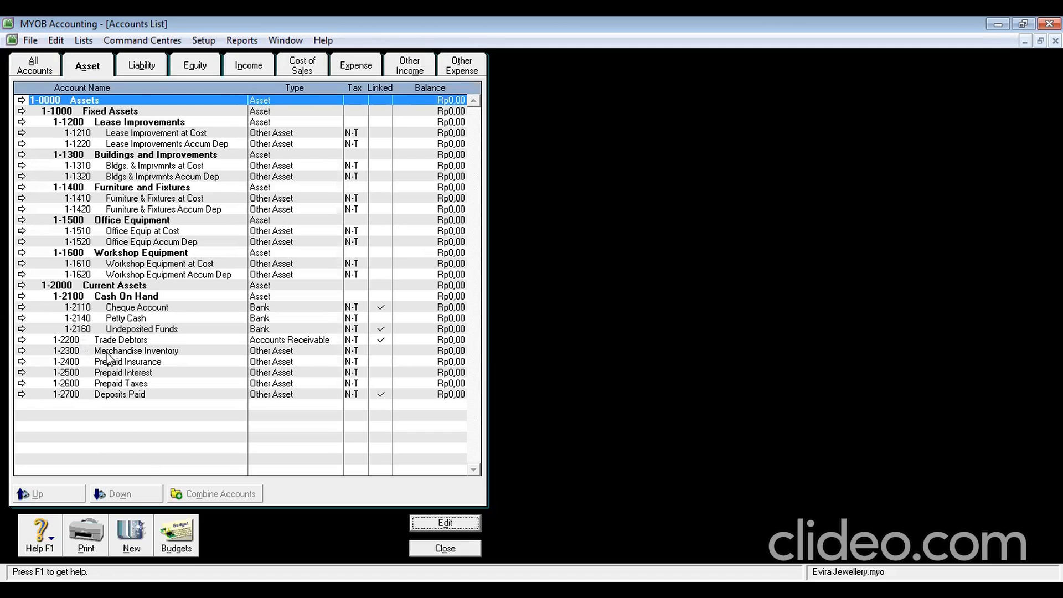
# Renumber the Petty Cash account to 1-2120
pyautogui.click(99, 321)
pyautogui.doubleClick(97, 318)
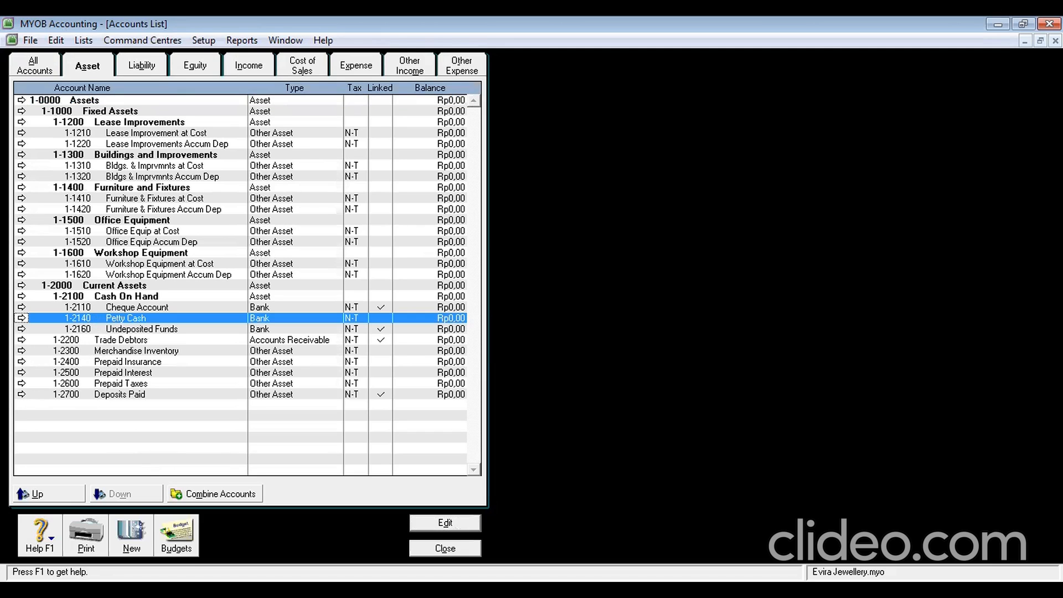
pyautogui.click(444, 549)
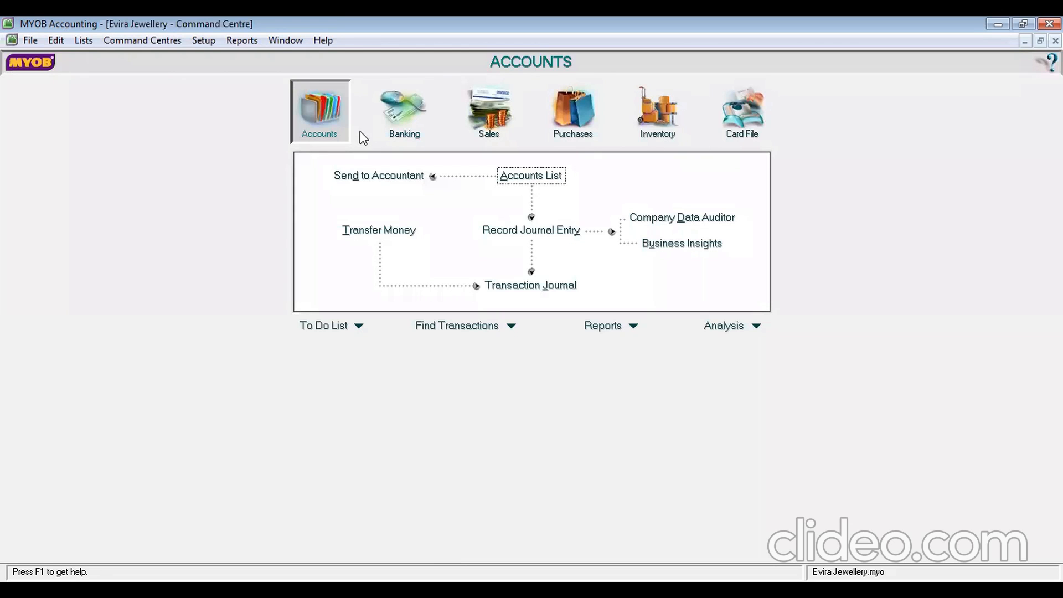
pyautogui.click(535, 176)
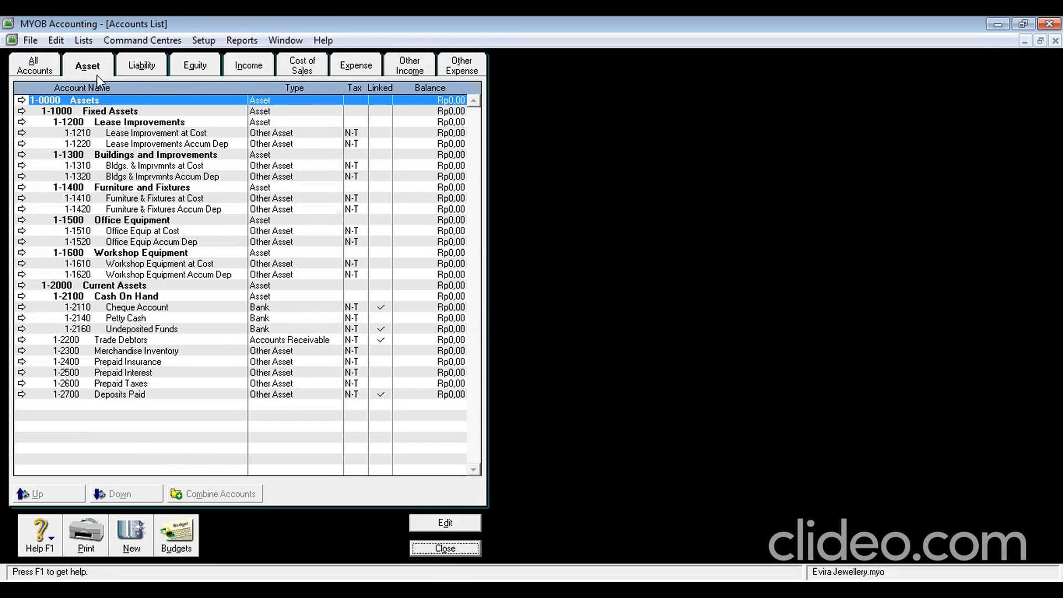
pyautogui.click(108, 319)
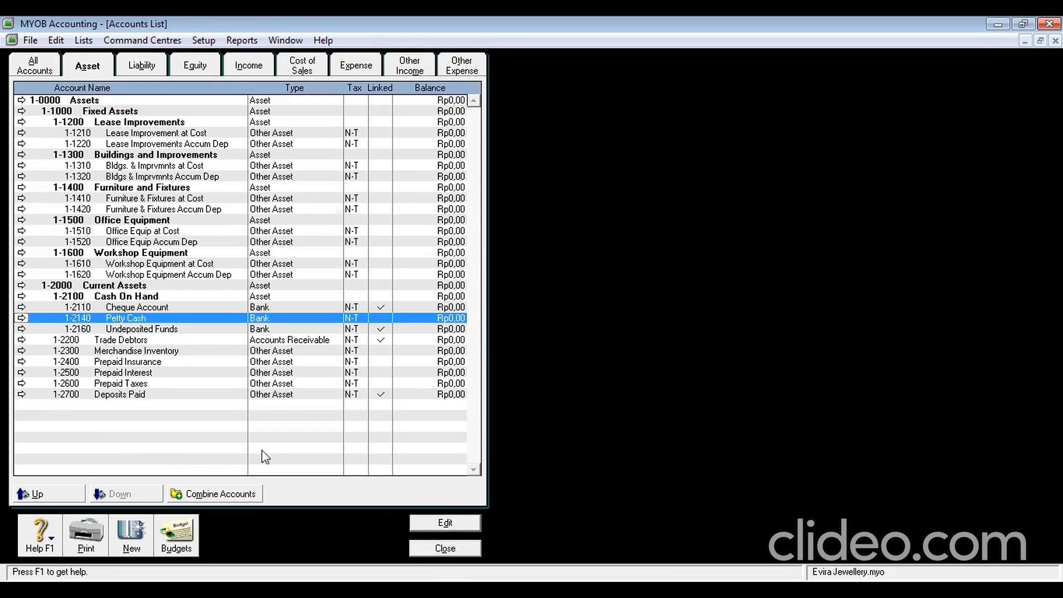
pyautogui.click(457, 523)
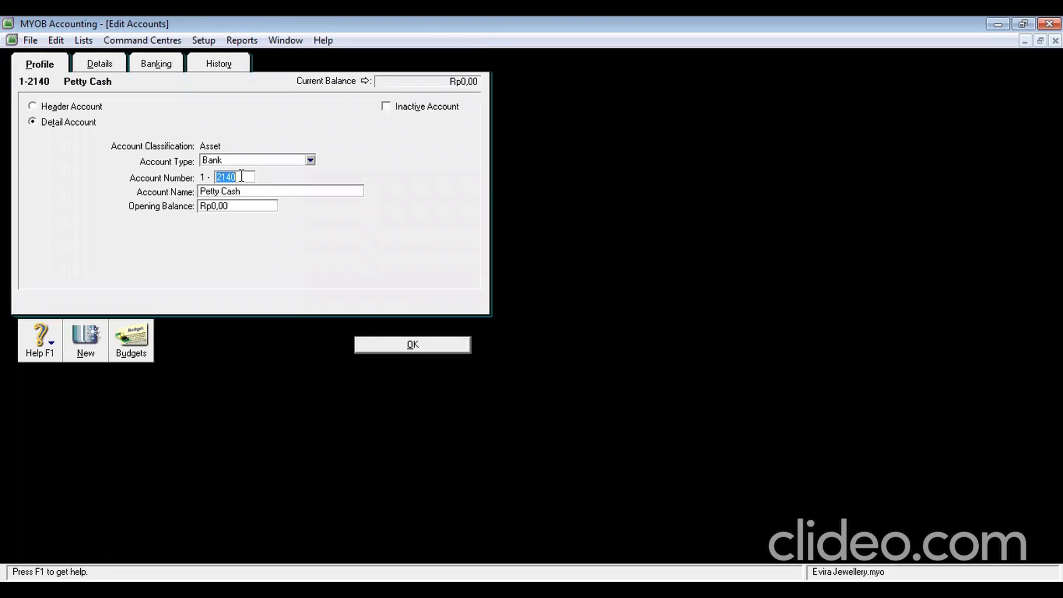
pyautogui.write('2120')
pyautogui.click(412, 348)
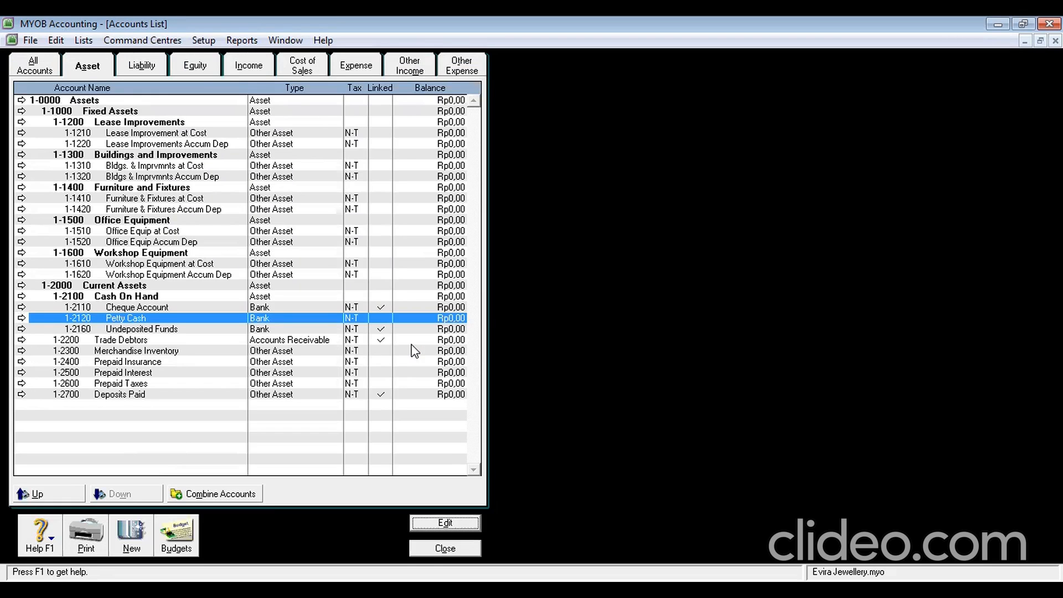
# Renumber Undeposited Funds to 1-2130 and rename it Undeposited Cheque
pyautogui.click(113, 340)
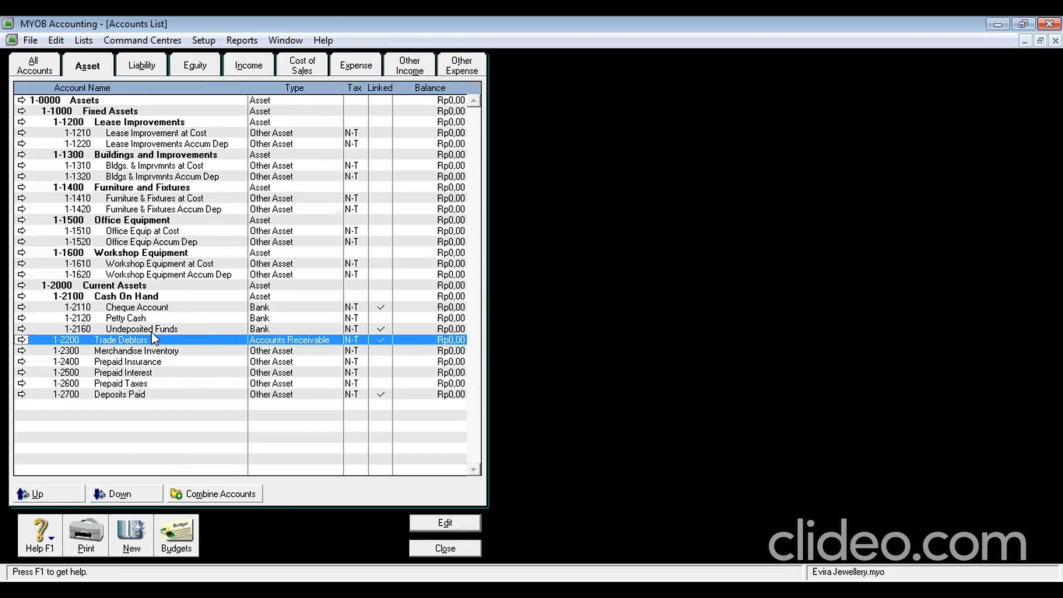
pyautogui.press('Up')
pyautogui.click(441, 524)
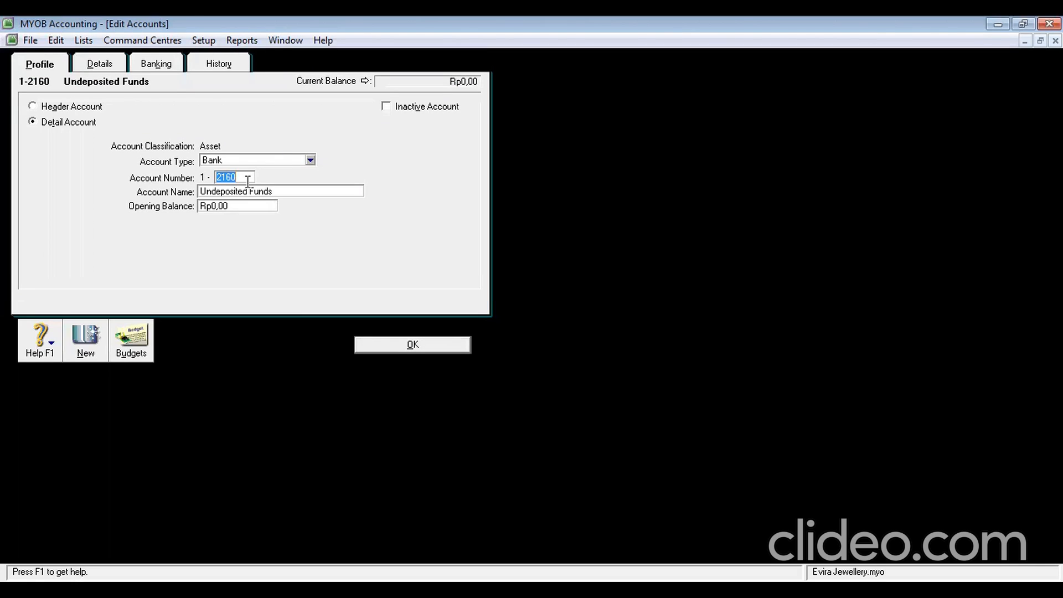
pyautogui.write('2130')
pyautogui.press('Tab')
pyautogui.click(278, 191)
pyautogui.press('BackSpace')
pyautogui.press('BackSpace')
pyautogui.press('BackSpace')
pyautogui.press('BackSpace')
pyautogui.press('BackSpace')
pyautogui.write('Cheque')
pyautogui.click(397, 349)
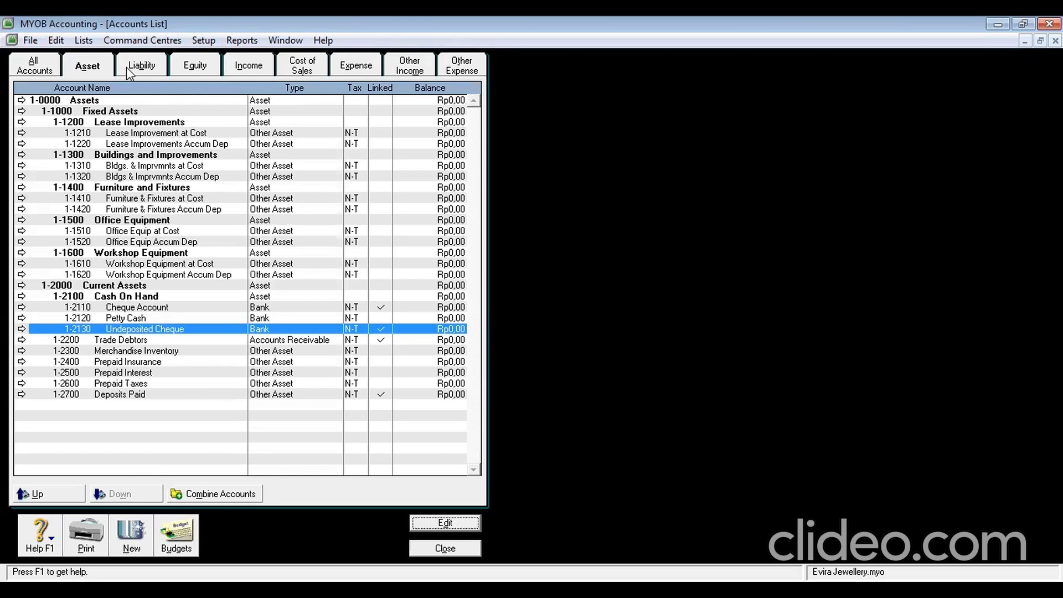
pyautogui.click(145, 68)
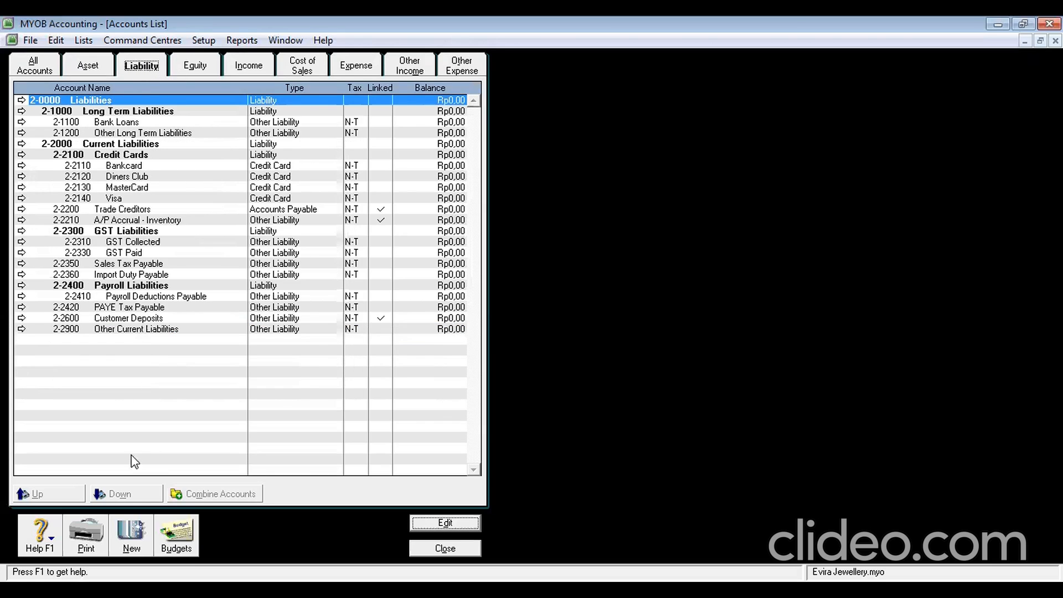
# Create liability account 2-2340 GST Clearing and close the Accounts List
pyautogui.click(136, 535)
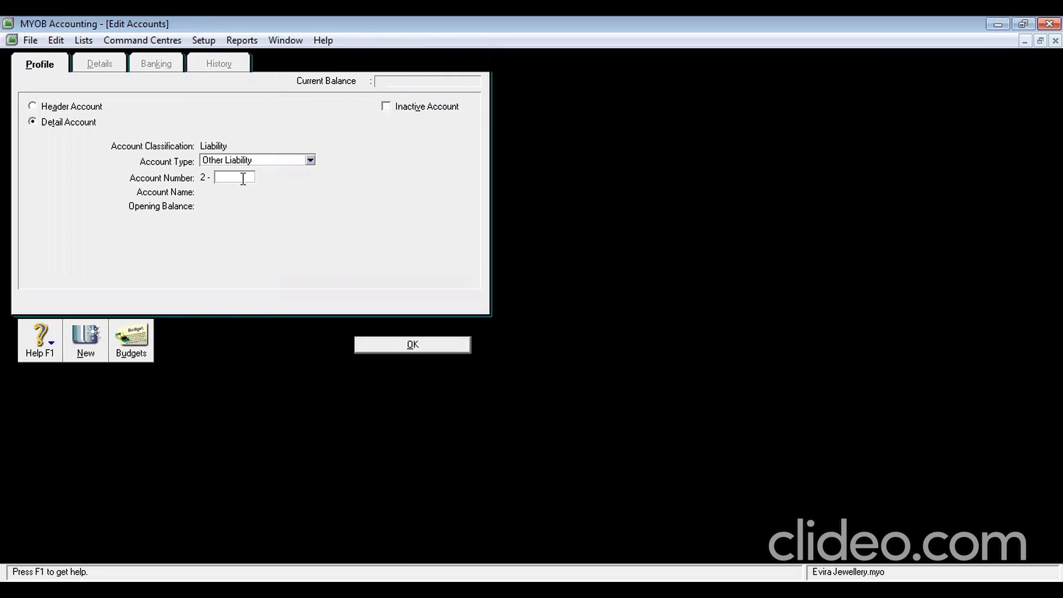
pyautogui.write('3')
pyautogui.press('BackSpace')
pyautogui.write('2340')
pyautogui.press('Tab')
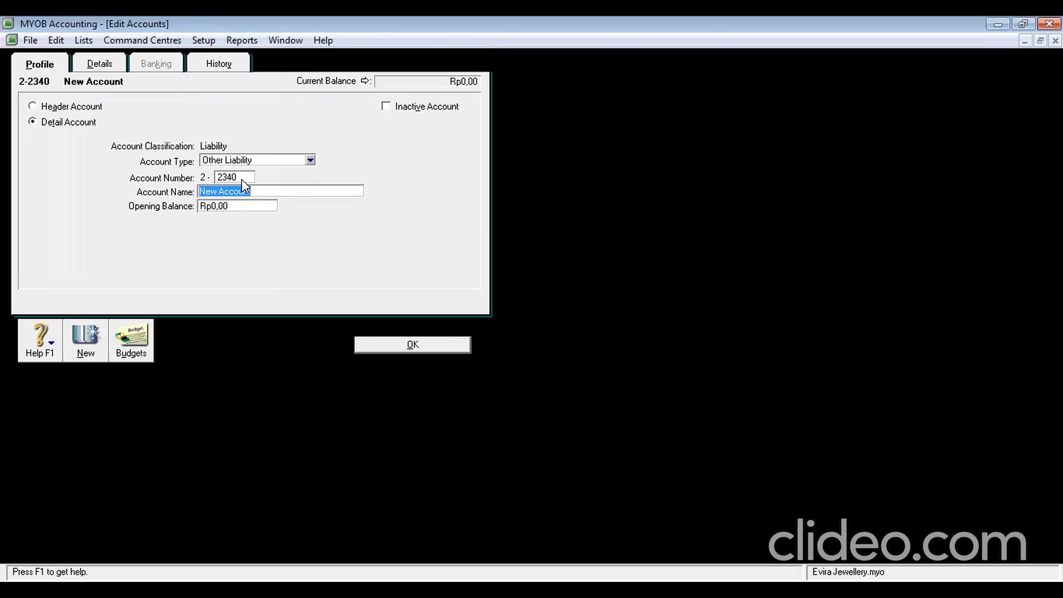
pyautogui.write('GST Clearing')
pyautogui.click(413, 346)
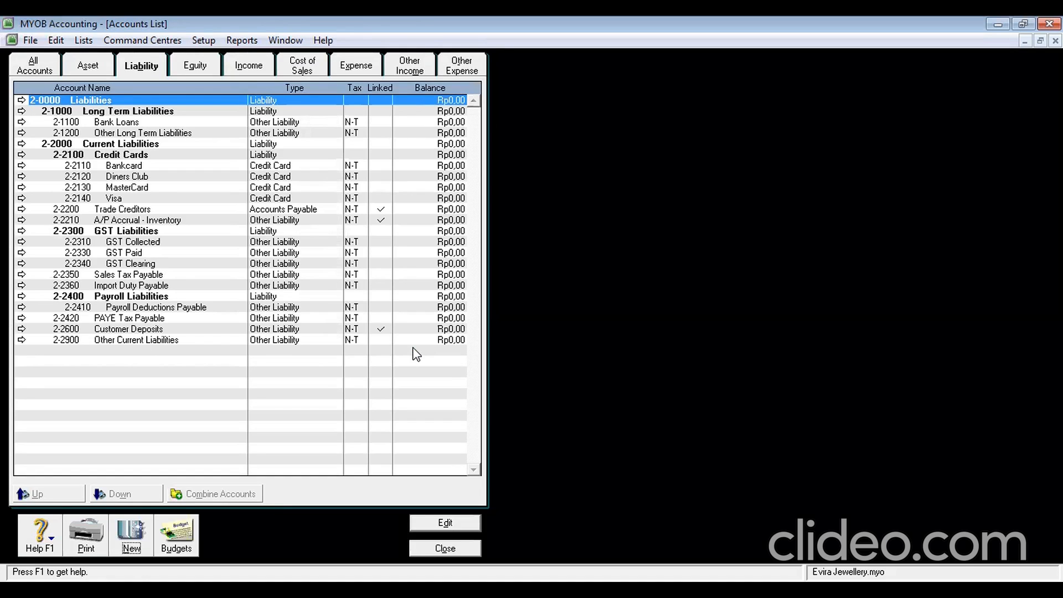
pyautogui.click(444, 548)
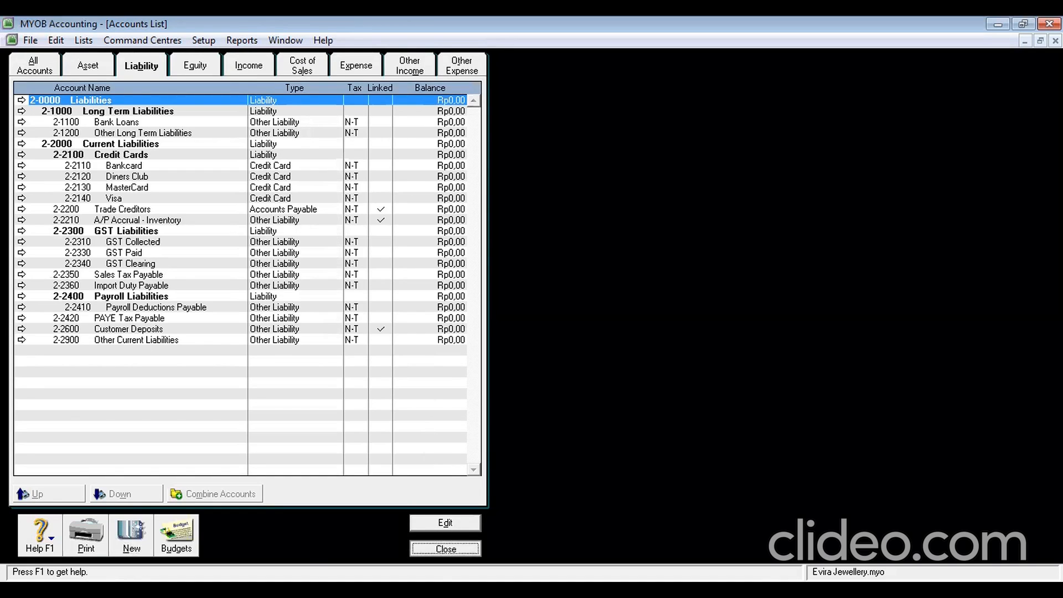
# Create a new tax code GST, described 'Goods & Services Tax', at a 10% rate
pyautogui.click(83, 40)
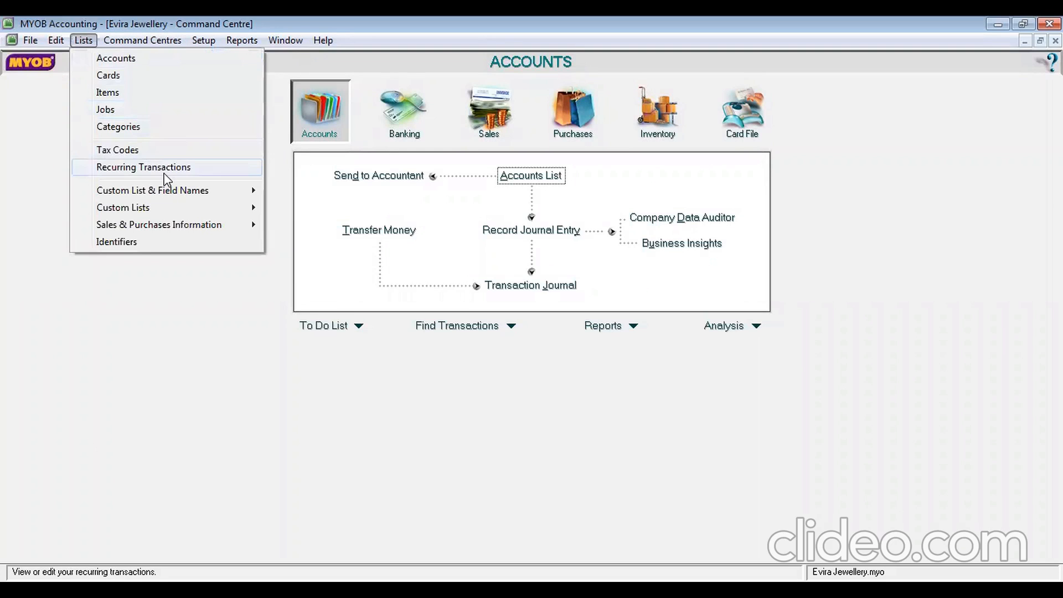
pyautogui.click(155, 153)
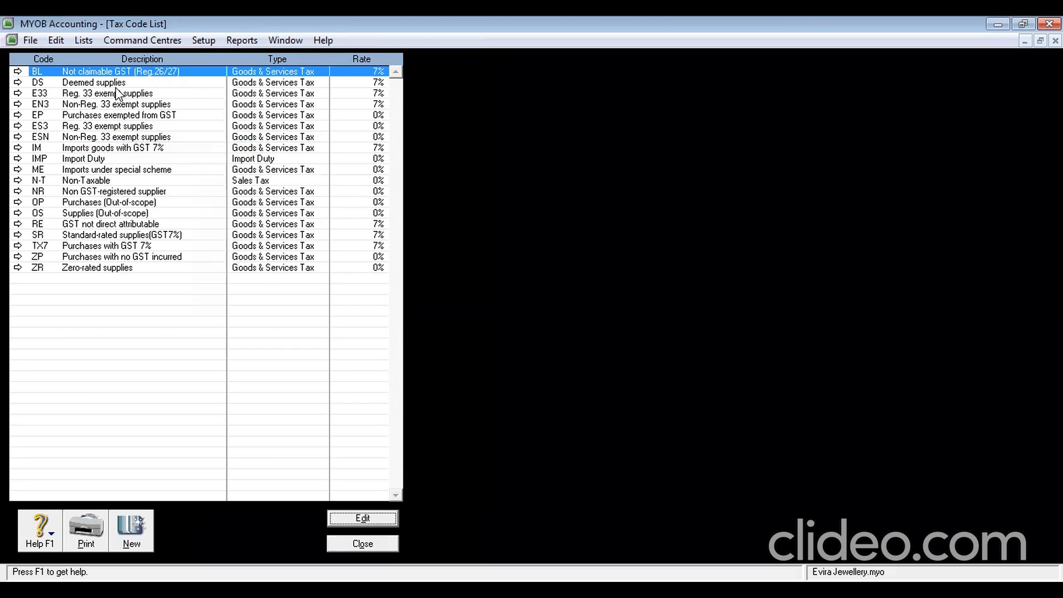
pyautogui.click(140, 539)
pyautogui.write('GST')
pyautogui.press('Tab')
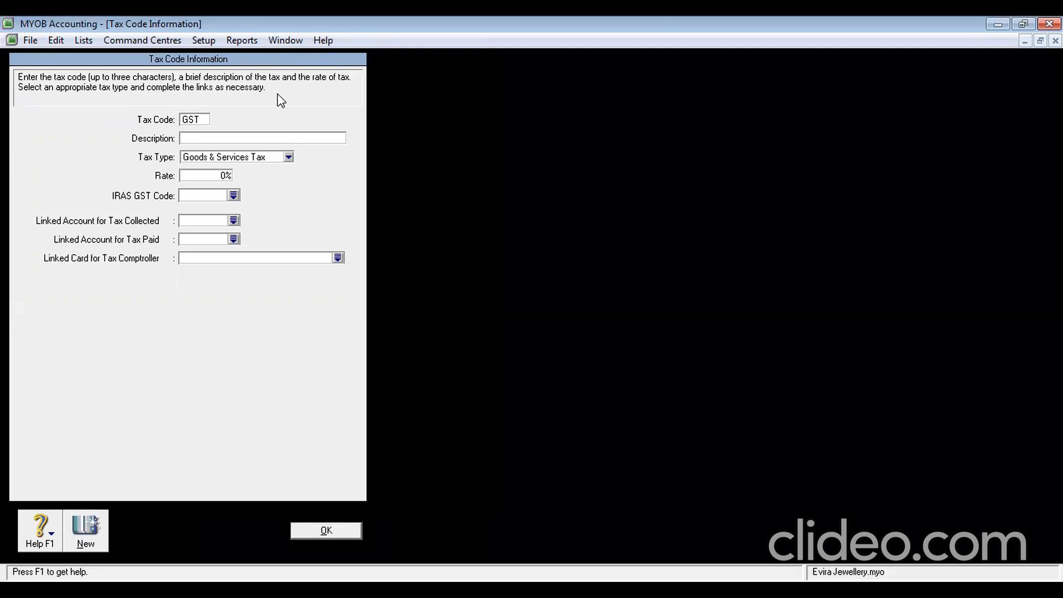
pyautogui.write('Goods & Services Tax')
pyautogui.click(222, 176)
# Link GST to 2-2310 GST Collected and 2-2330 GST Paid, then save the code
pyautogui.click(233, 220)
pyautogui.click(489, 199)
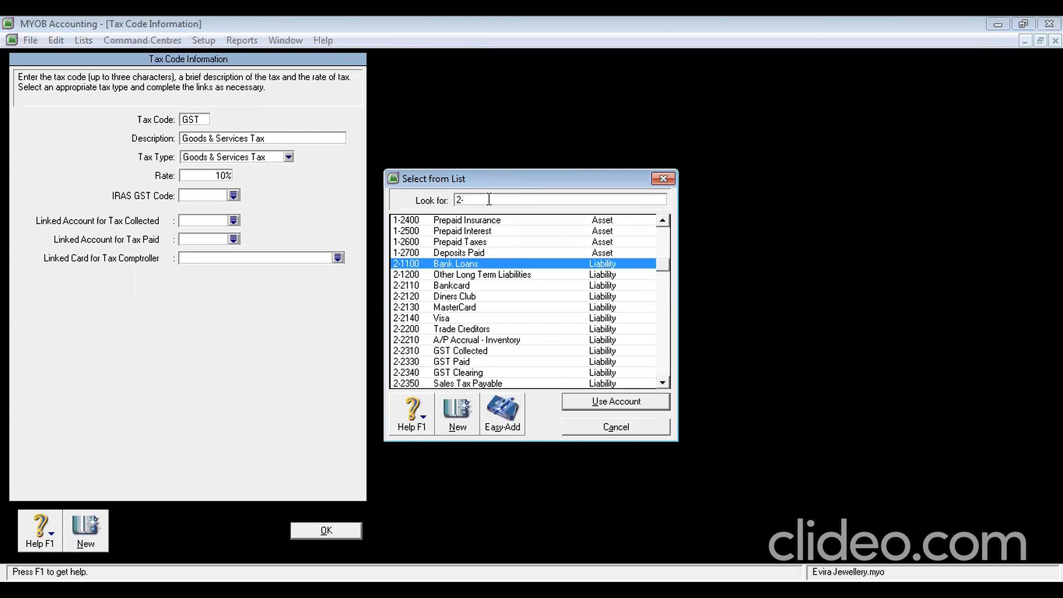
pyautogui.write('2')
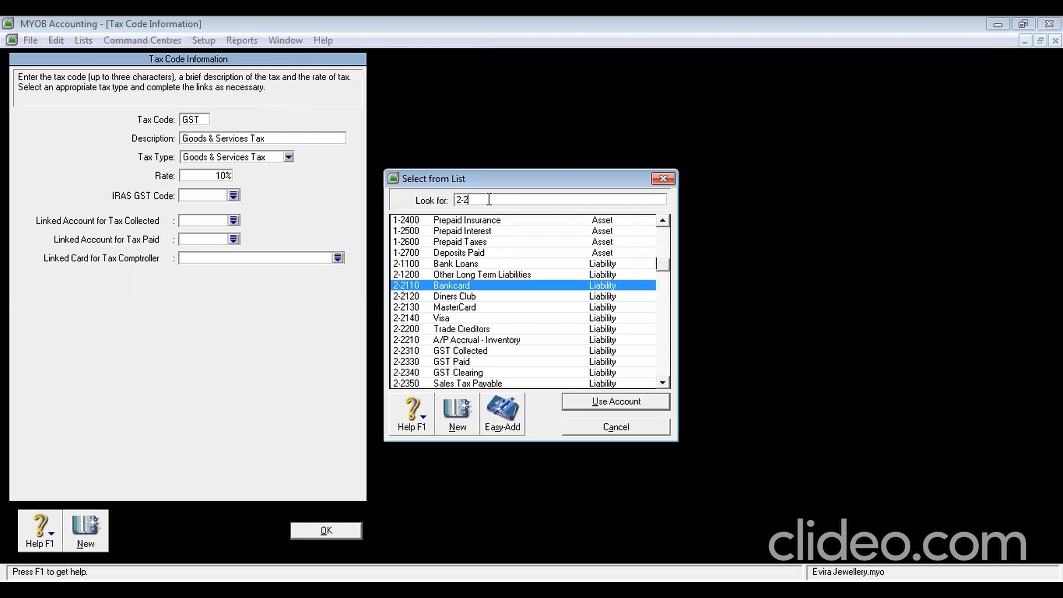
pyautogui.write('310')
pyautogui.click(614, 401)
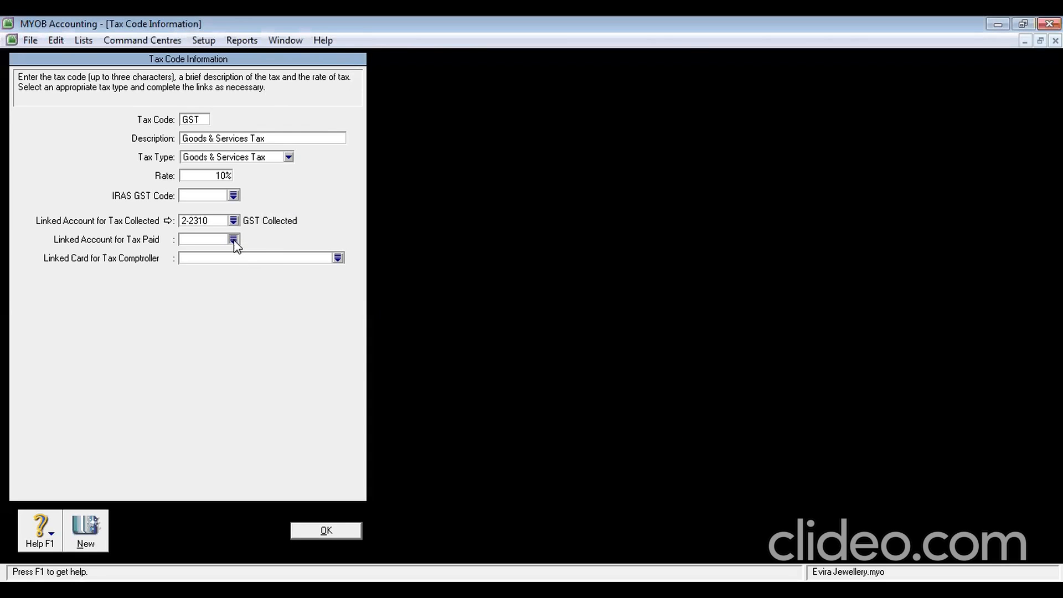
pyautogui.click(233, 239)
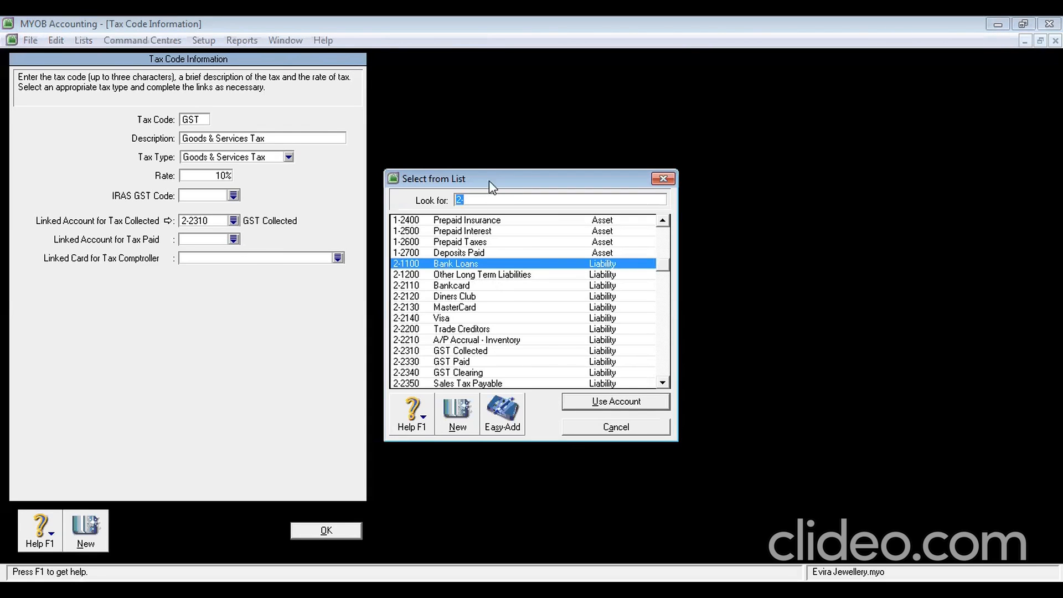
pyautogui.click(489, 200)
pyautogui.write('233')
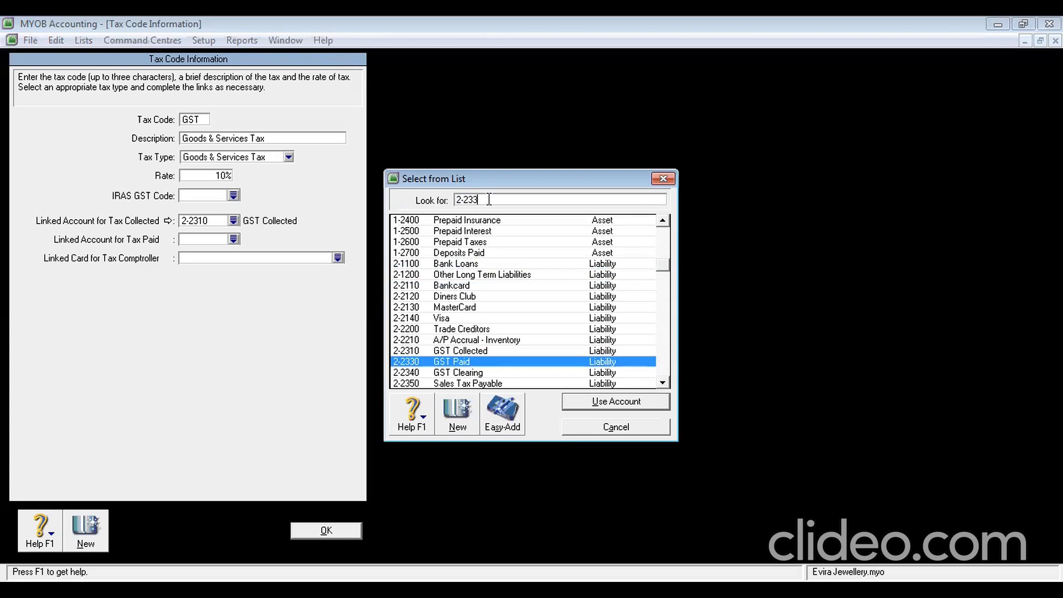
pyautogui.click(604, 404)
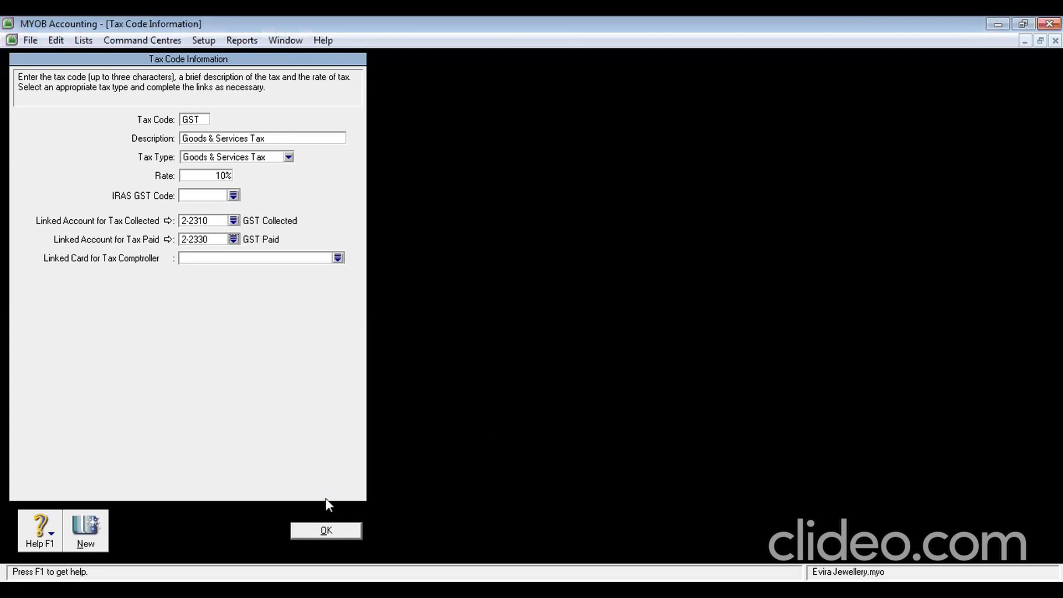
pyautogui.click(326, 530)
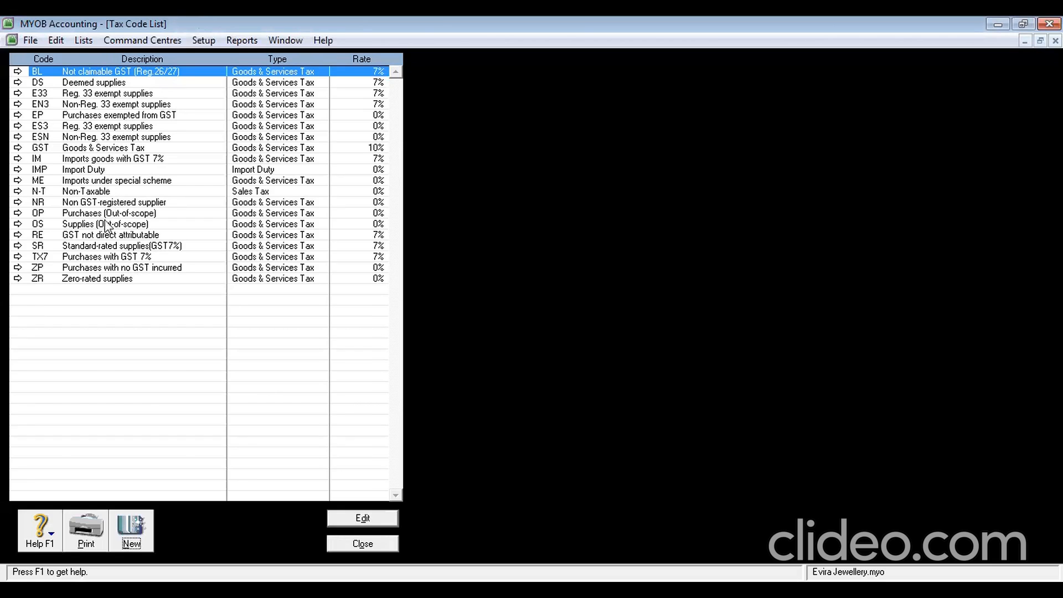
# Delete the ZR and ZP tax codes; TX7 cannot be deleted, so dismiss the warning
pyautogui.click(77, 148)
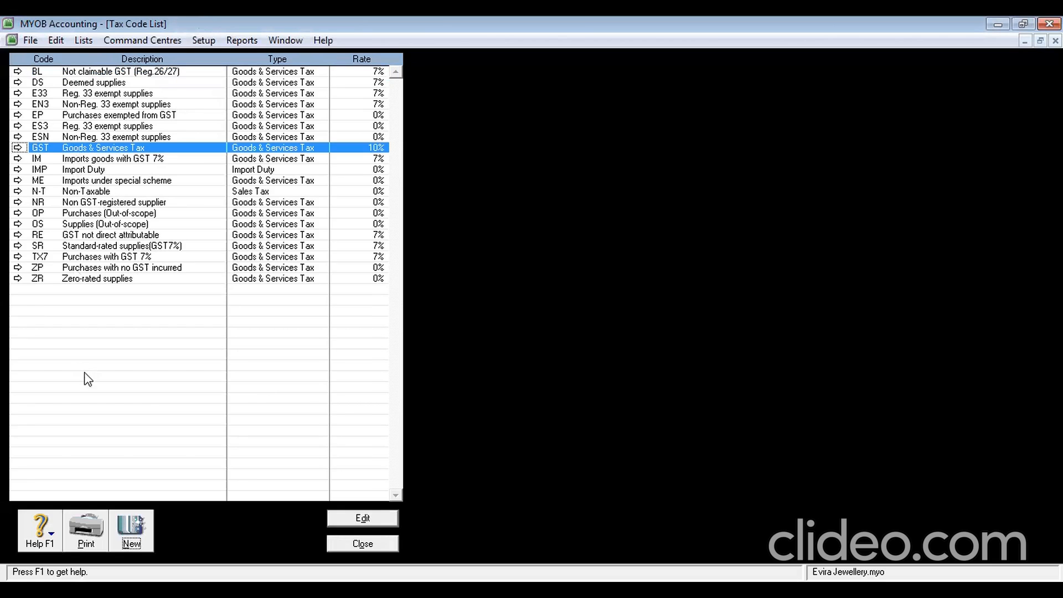
pyautogui.rightClick(73, 279)
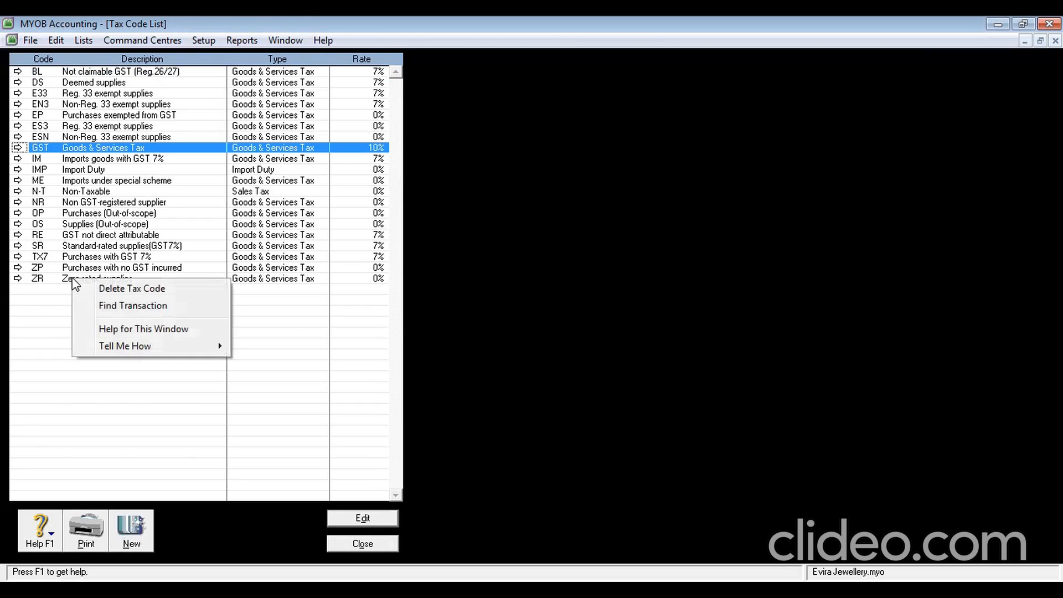
pyautogui.click(47, 327)
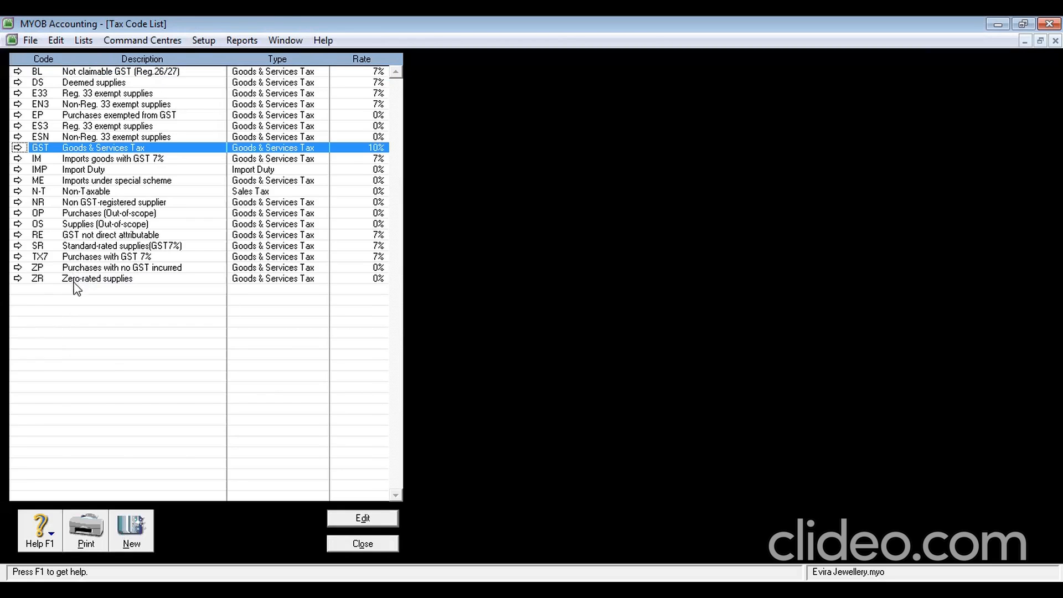
pyautogui.click(73, 279)
pyautogui.rightClick(75, 282)
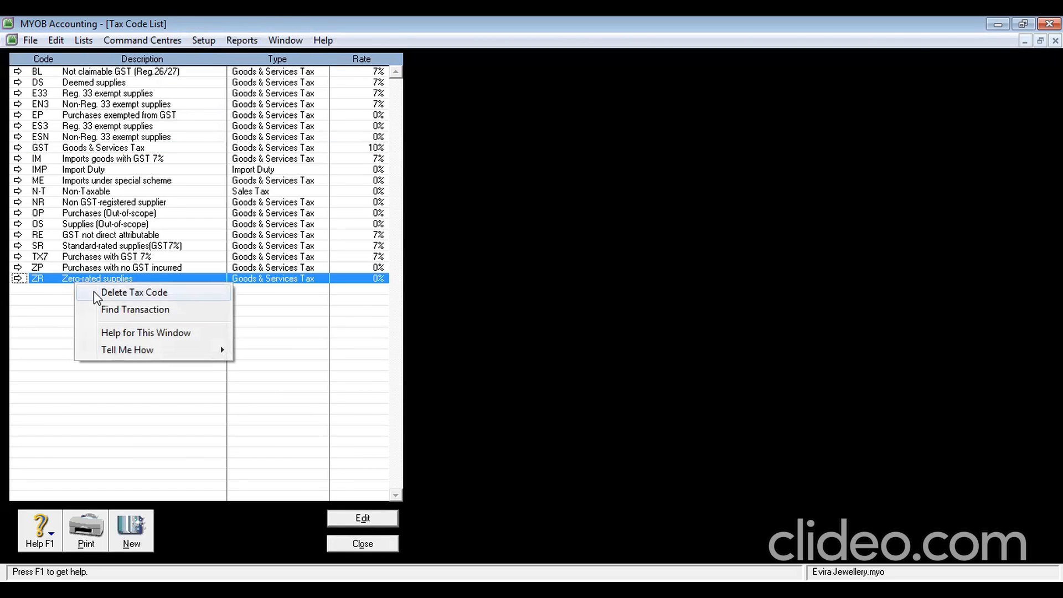
pyautogui.click(94, 292)
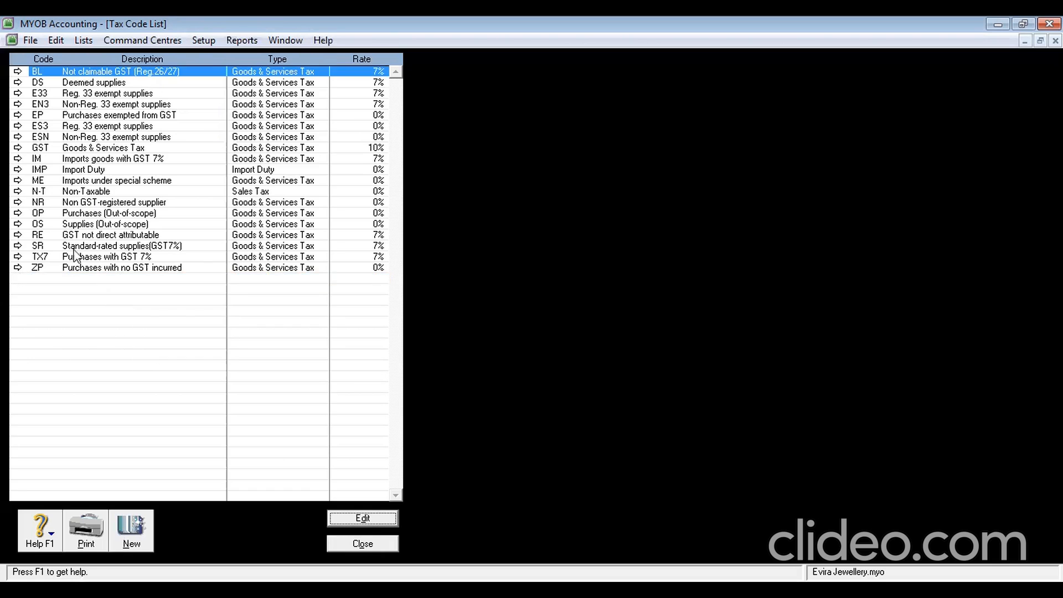
pyautogui.click(69, 272)
pyautogui.rightClick(67, 266)
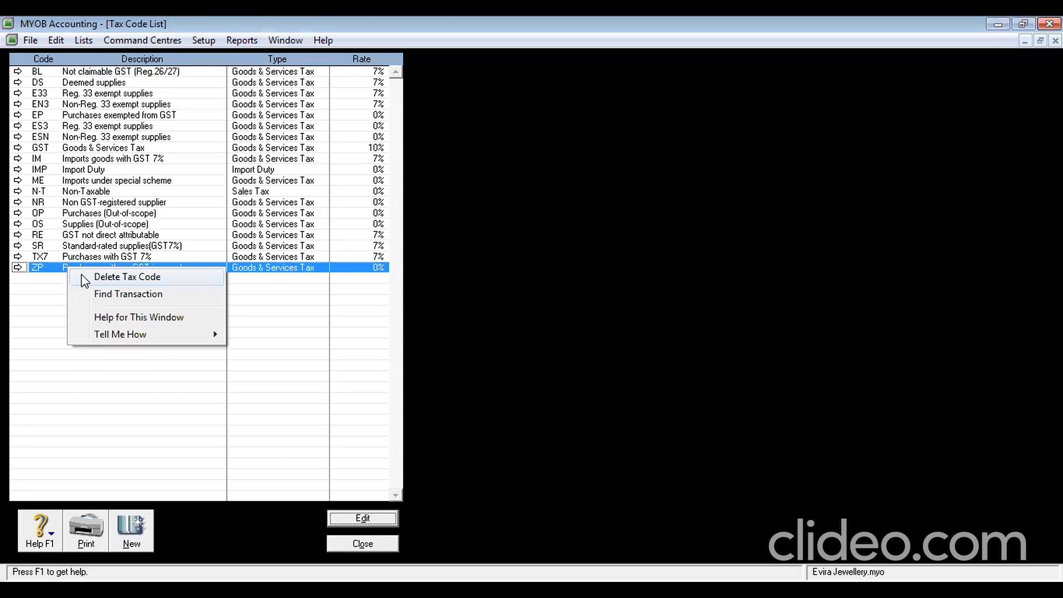
pyautogui.click(91, 276)
pyautogui.click(118, 260)
pyautogui.rightClick(119, 266)
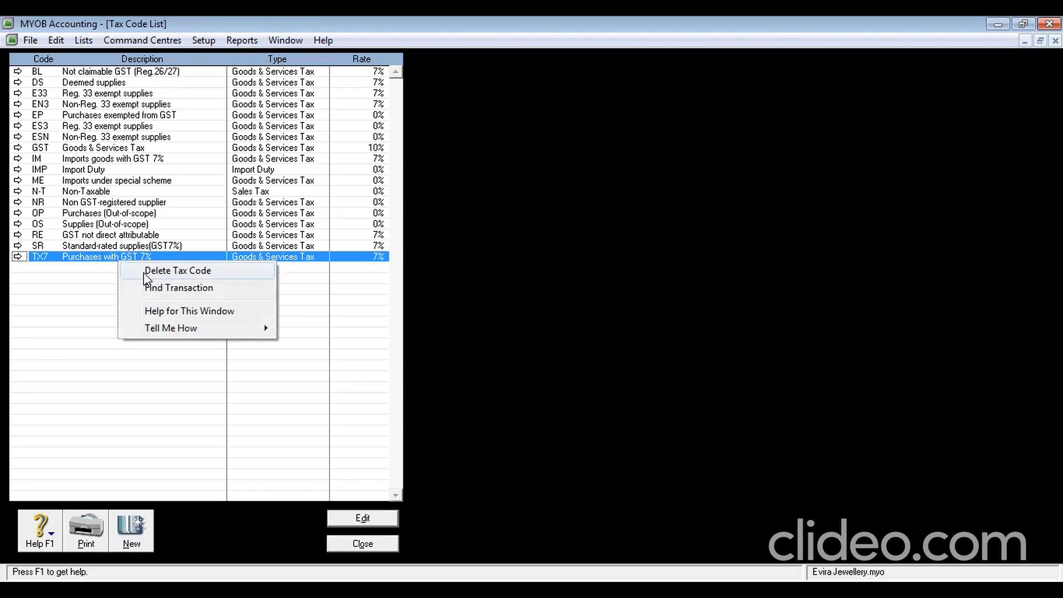
pyautogui.click(144, 271)
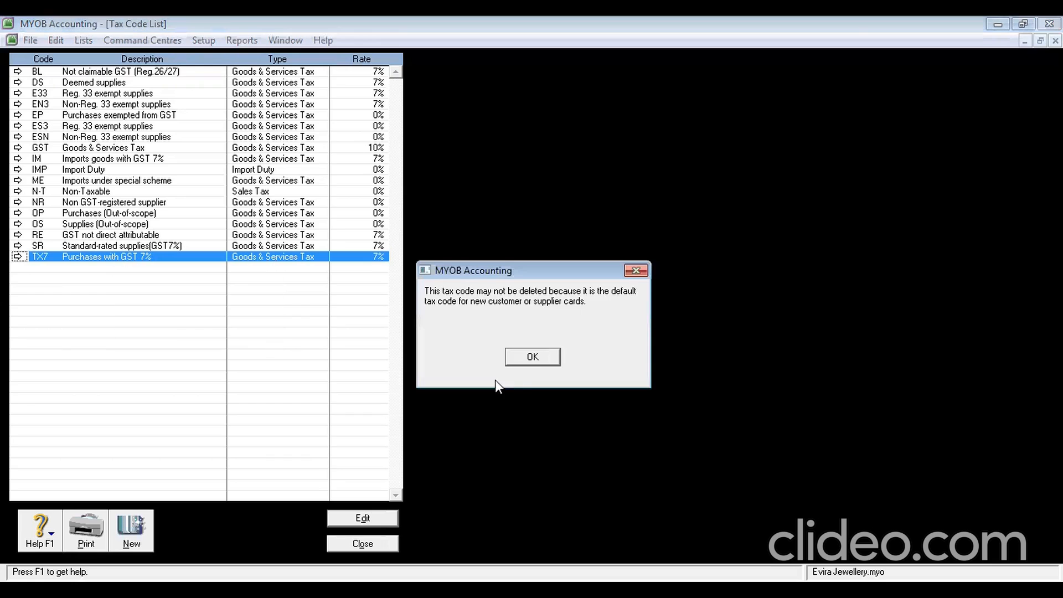
pyautogui.click(533, 357)
# Delete the RE, OS, OP, NR, ME, IMP and IM tax codes
pyautogui.click(153, 237)
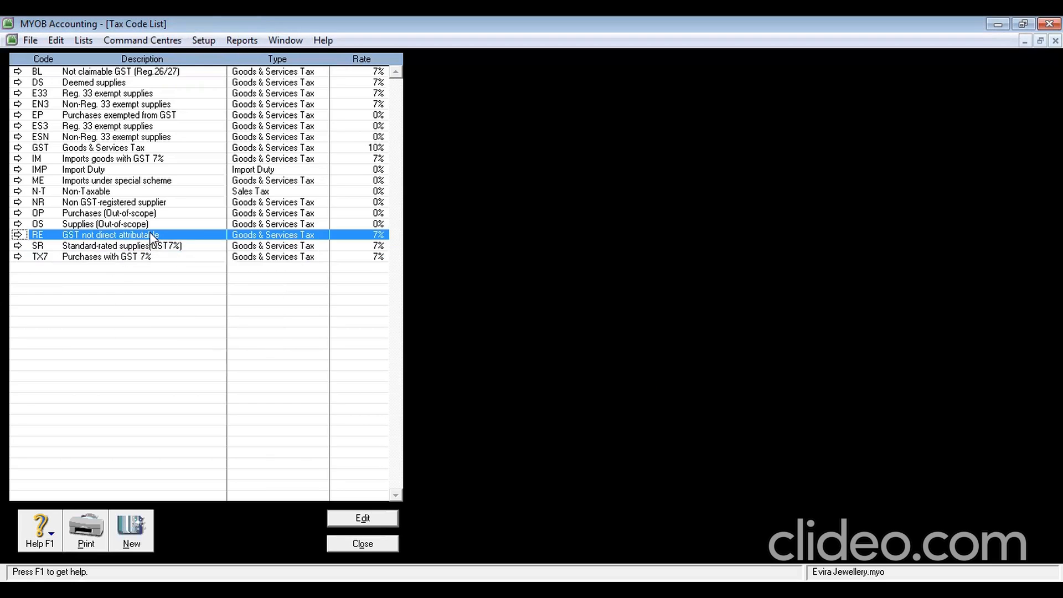
pyautogui.rightClick(153, 237)
pyautogui.click(169, 245)
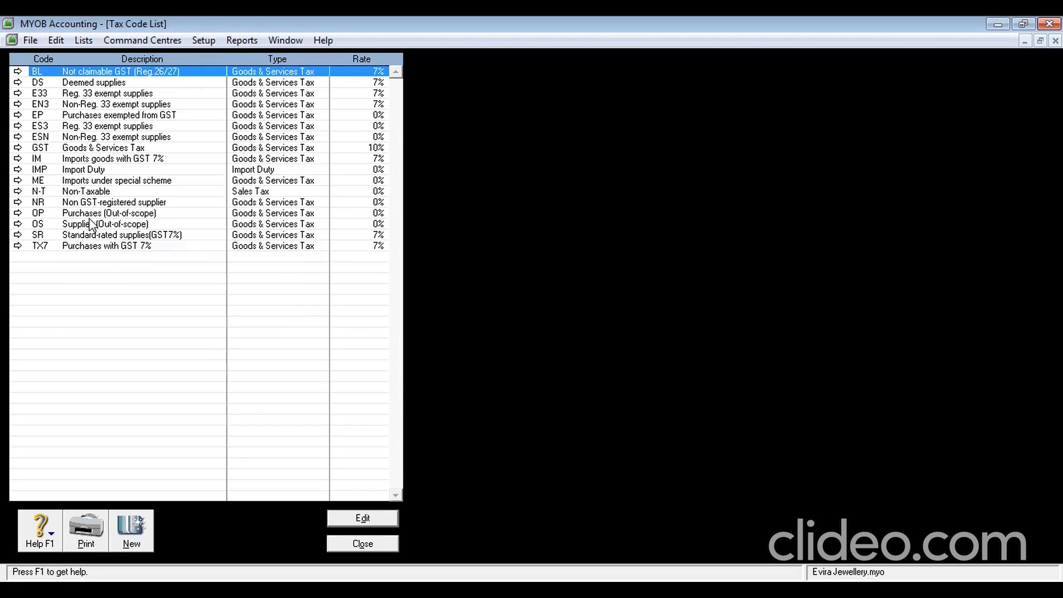
pyautogui.rightClick(92, 223)
pyautogui.click(99, 231)
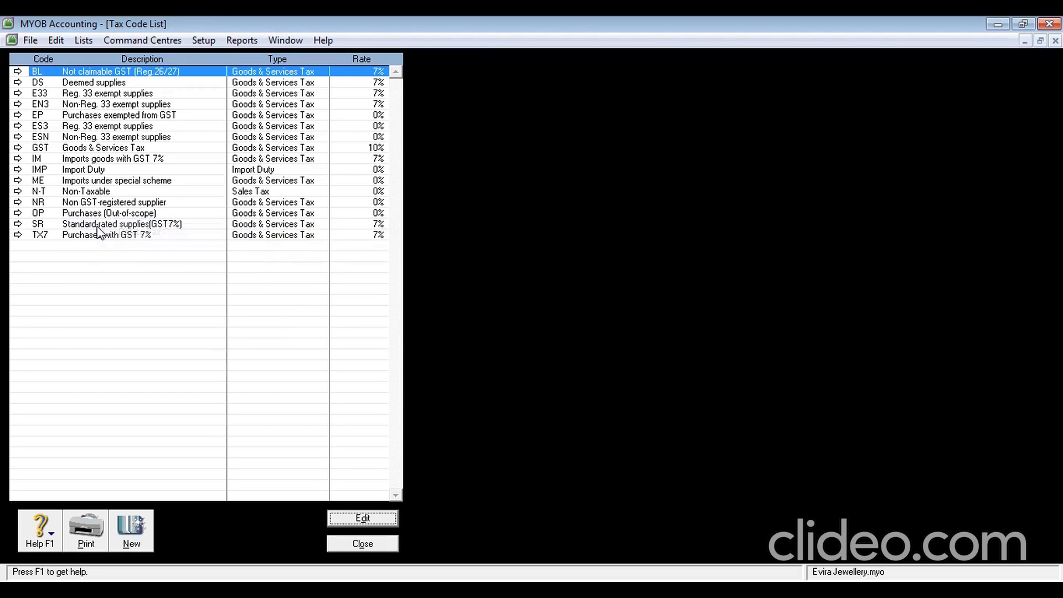
pyautogui.click(88, 215)
pyautogui.rightClick(88, 215)
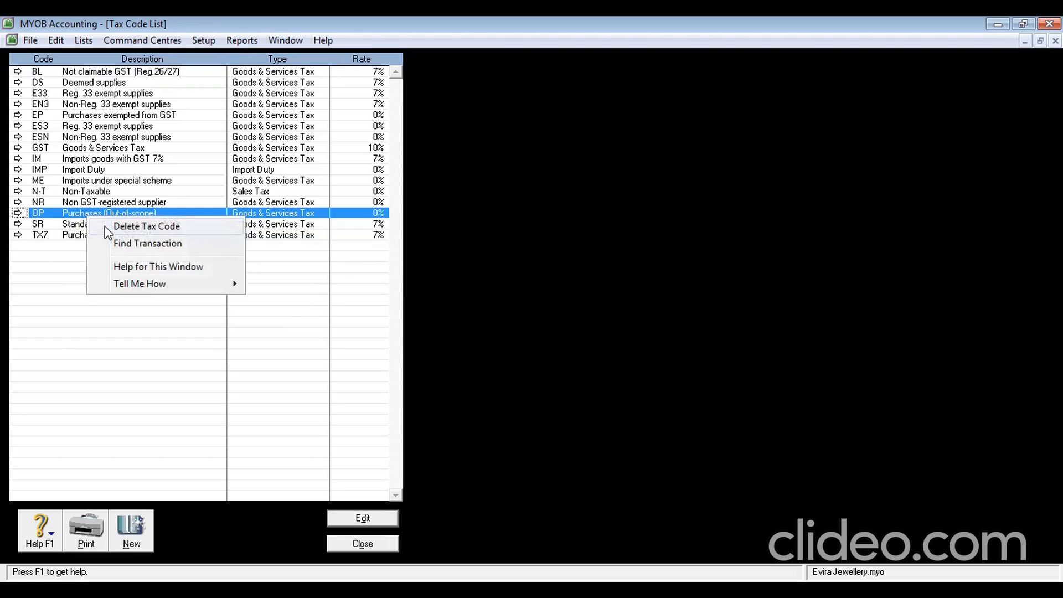
pyautogui.click(108, 232)
pyautogui.click(78, 203)
pyautogui.rightClick(77, 204)
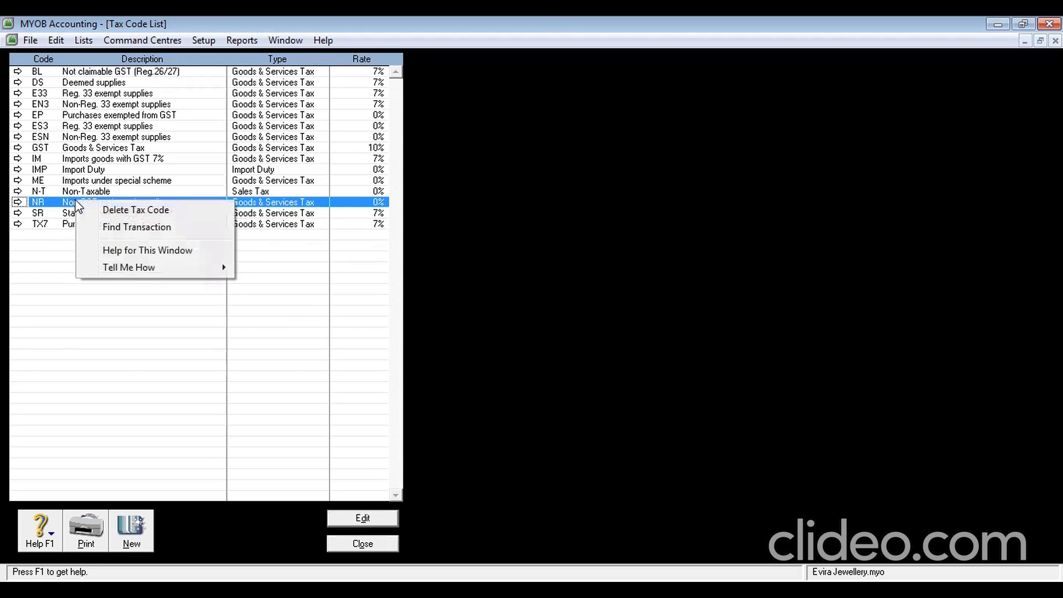
pyautogui.click(97, 211)
pyautogui.click(117, 183)
pyautogui.rightClick(116, 184)
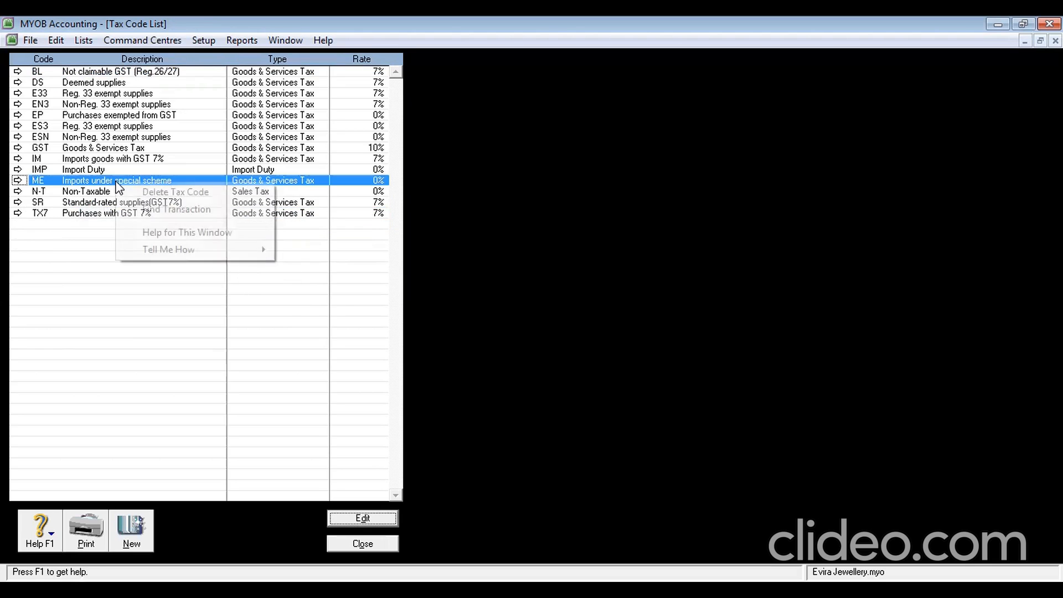
pyautogui.click(126, 193)
pyautogui.rightClick(91, 170)
pyautogui.click(80, 171)
pyautogui.rightClick(75, 172)
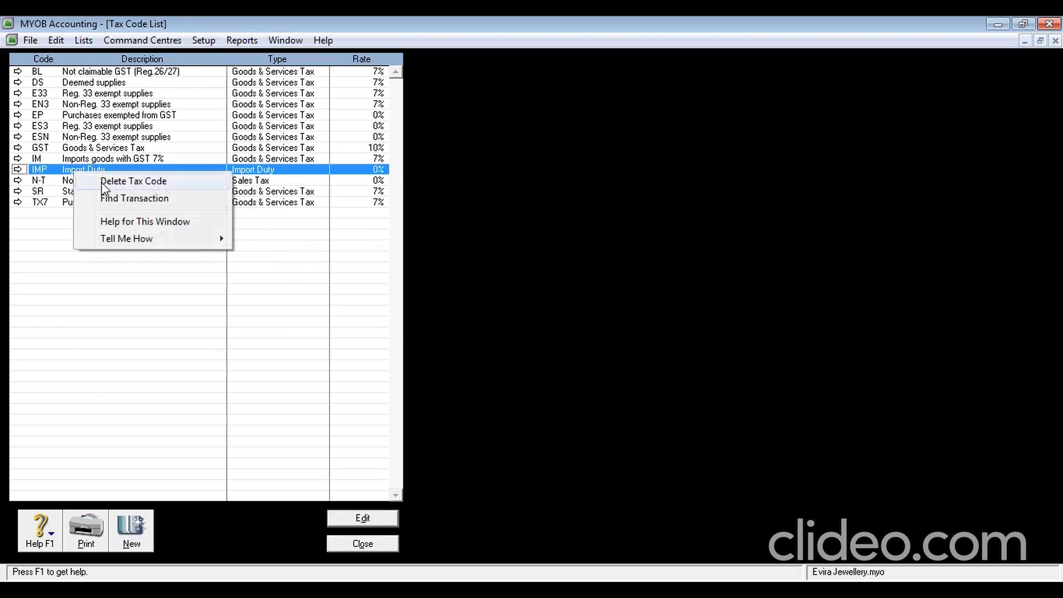
pyautogui.click(103, 183)
pyautogui.click(89, 160)
pyautogui.rightClick(87, 161)
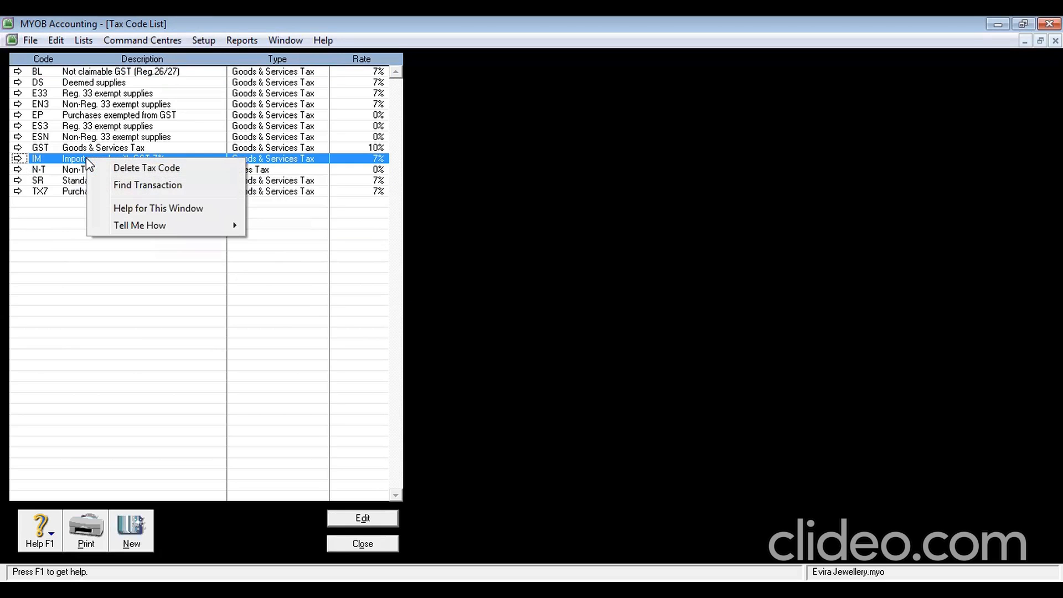
pyautogui.click(110, 168)
# Delete the ESN, ES3, EP, EN3, E33, DS and BL tax codes
pyautogui.click(95, 139)
pyautogui.rightClick(96, 141)
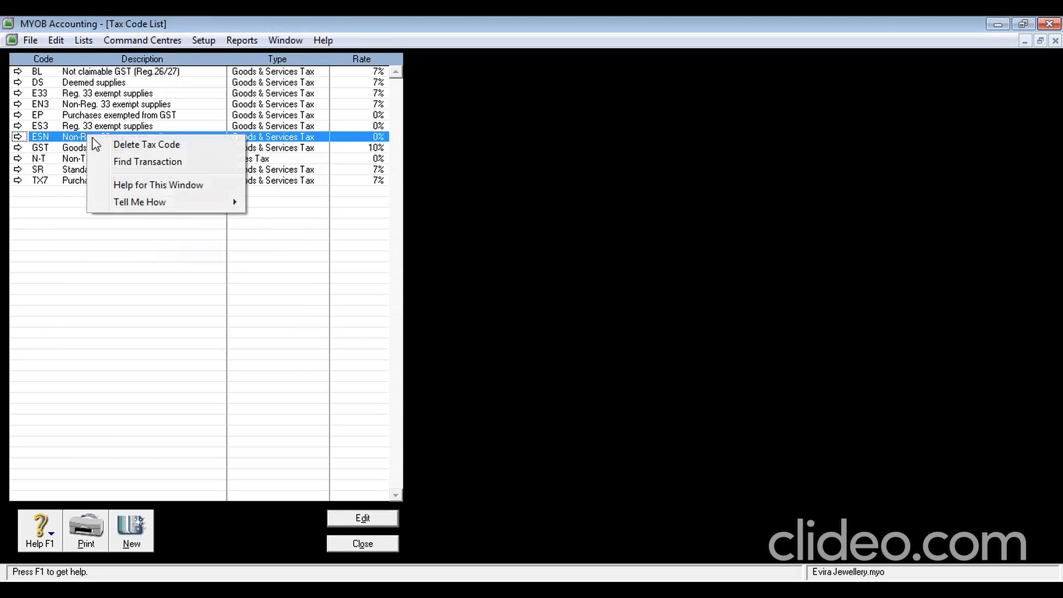
pyautogui.click(105, 145)
pyautogui.click(79, 127)
pyautogui.rightClick(79, 127)
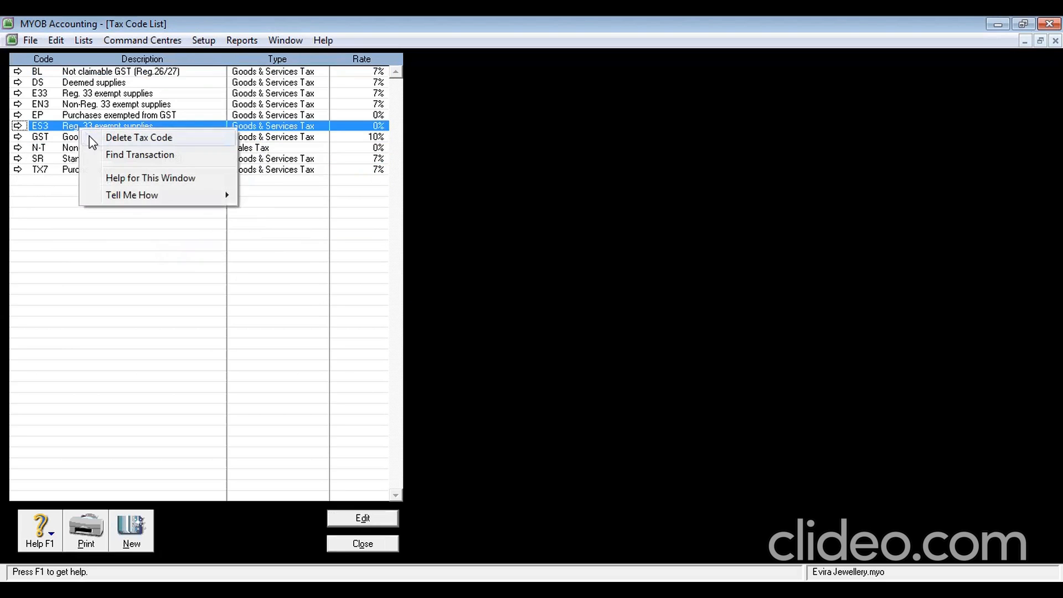
pyautogui.click(92, 140)
pyautogui.click(78, 115)
pyautogui.rightClick(78, 114)
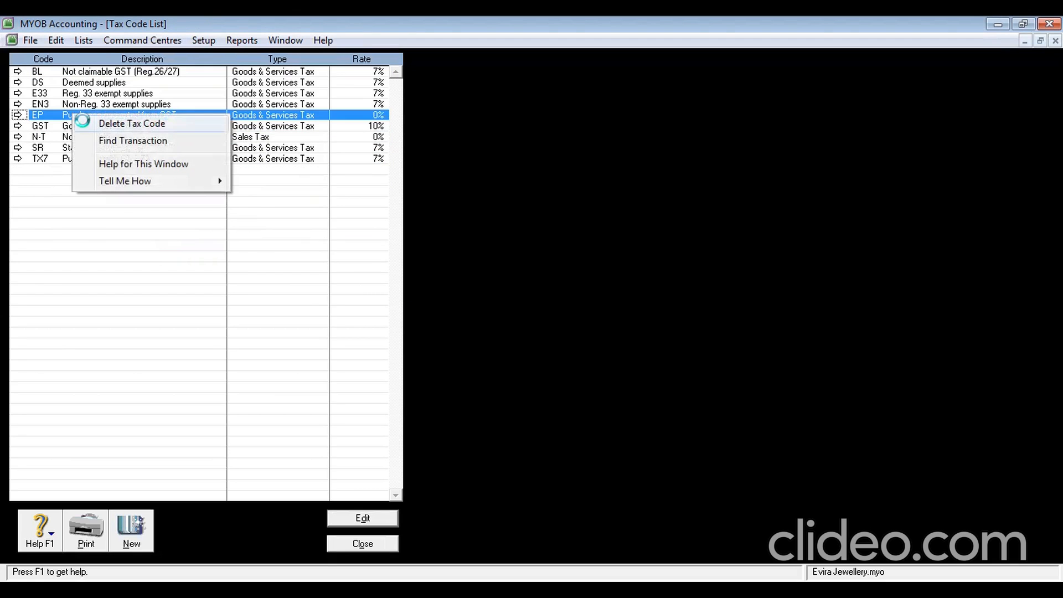
pyautogui.click(90, 125)
pyautogui.click(79, 104)
pyautogui.rightClick(78, 104)
pyautogui.click(90, 109)
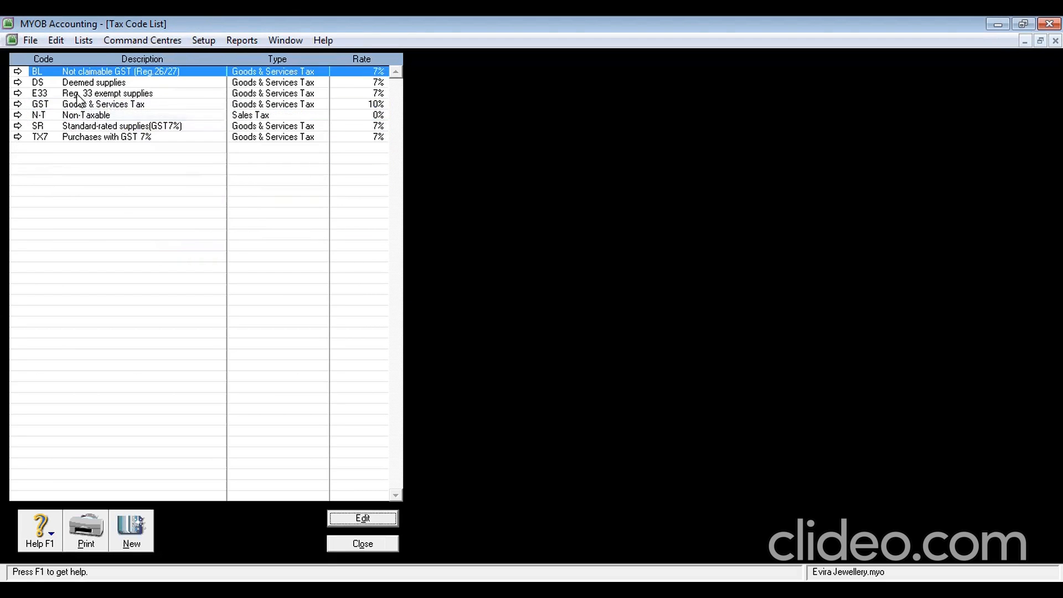
pyautogui.click(78, 94)
pyautogui.rightClick(78, 94)
pyautogui.click(88, 103)
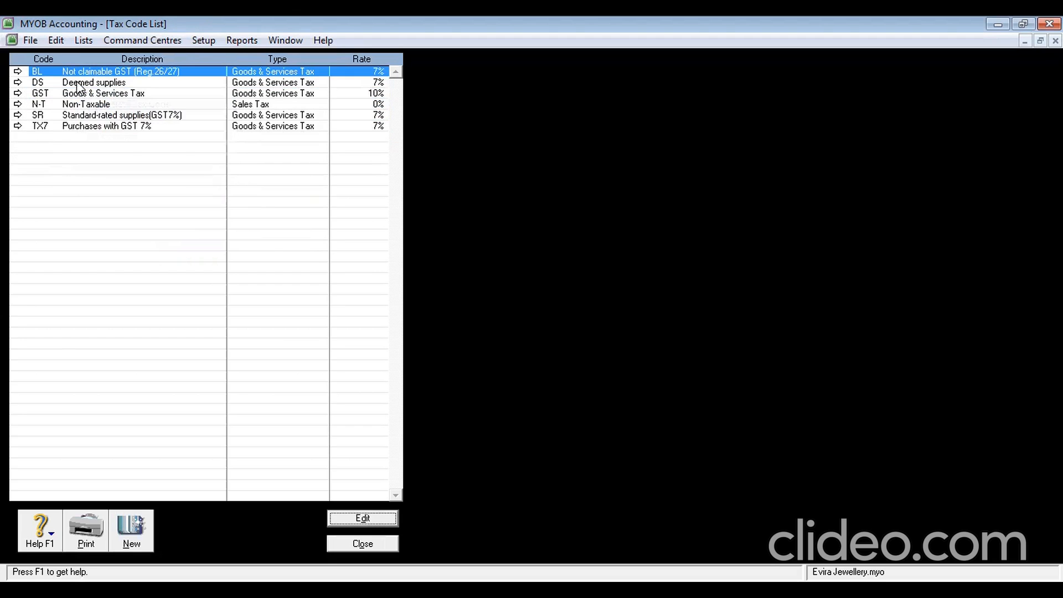
pyautogui.click(78, 84)
pyautogui.rightClick(78, 84)
pyautogui.click(90, 93)
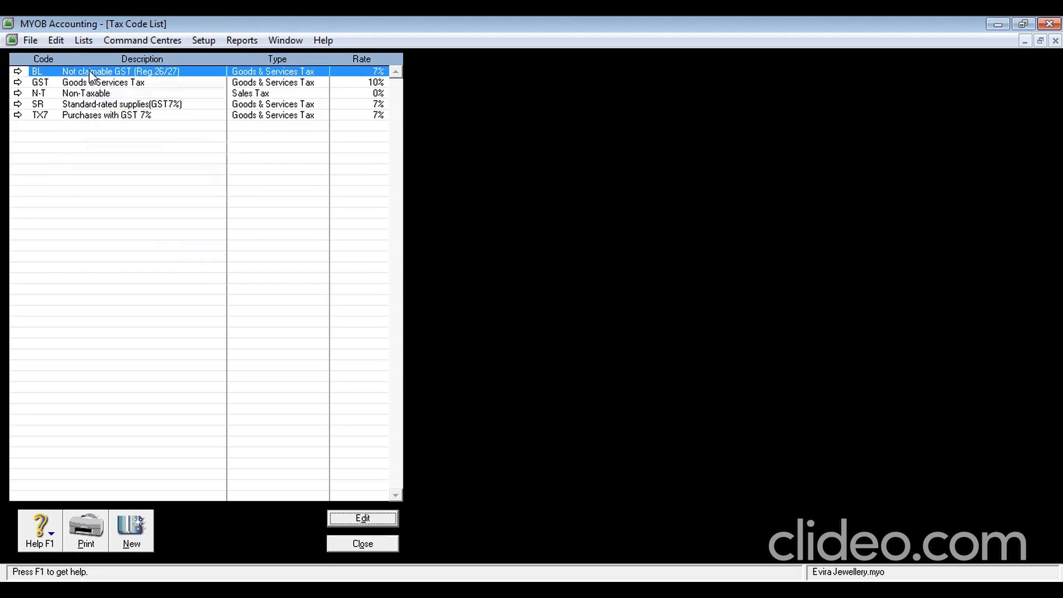
pyautogui.rightClick(91, 76)
pyautogui.click(97, 81)
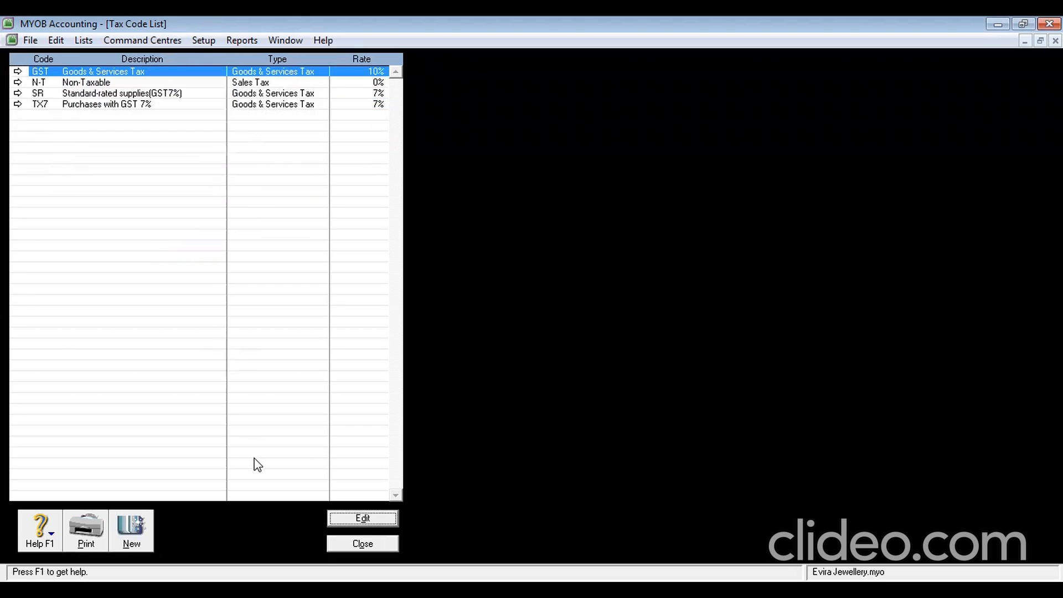
# Close the Tax Code List and add job GD named Gold in the Jobs List
pyautogui.click(359, 546)
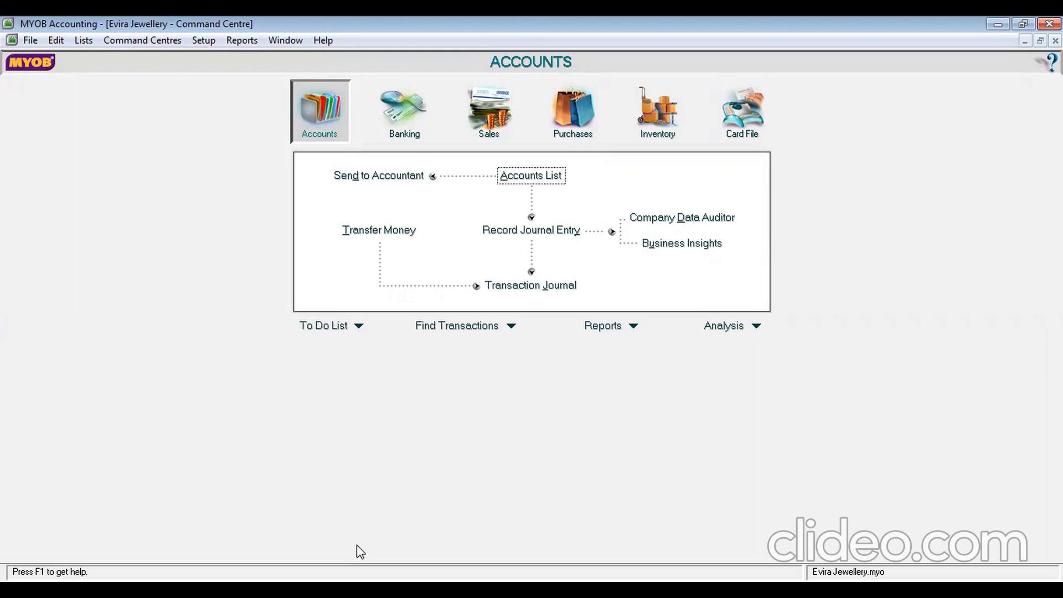
pyautogui.click(91, 48)
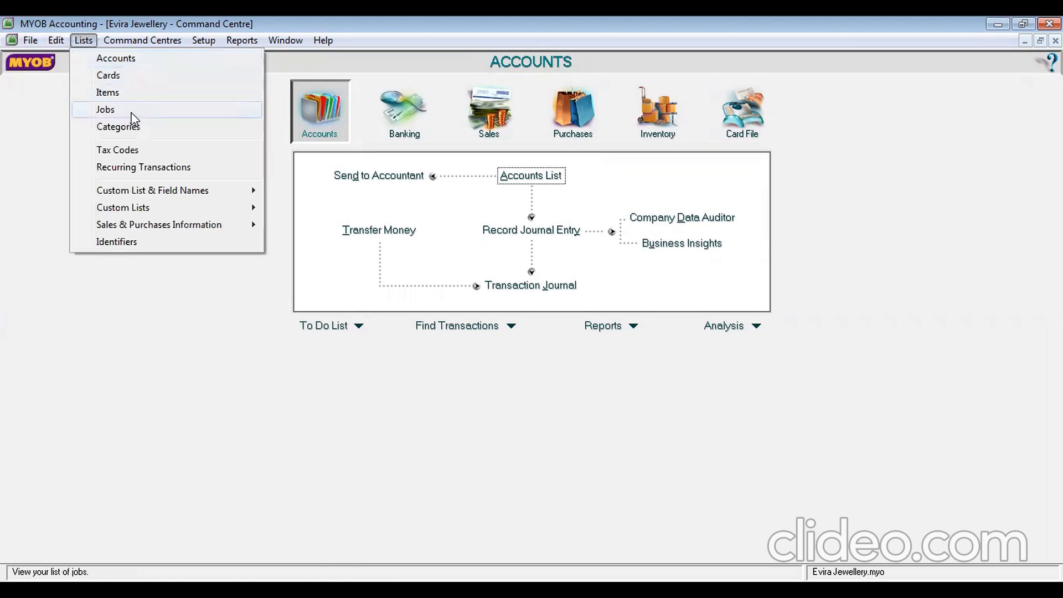
pyautogui.click(131, 112)
pyautogui.click(182, 523)
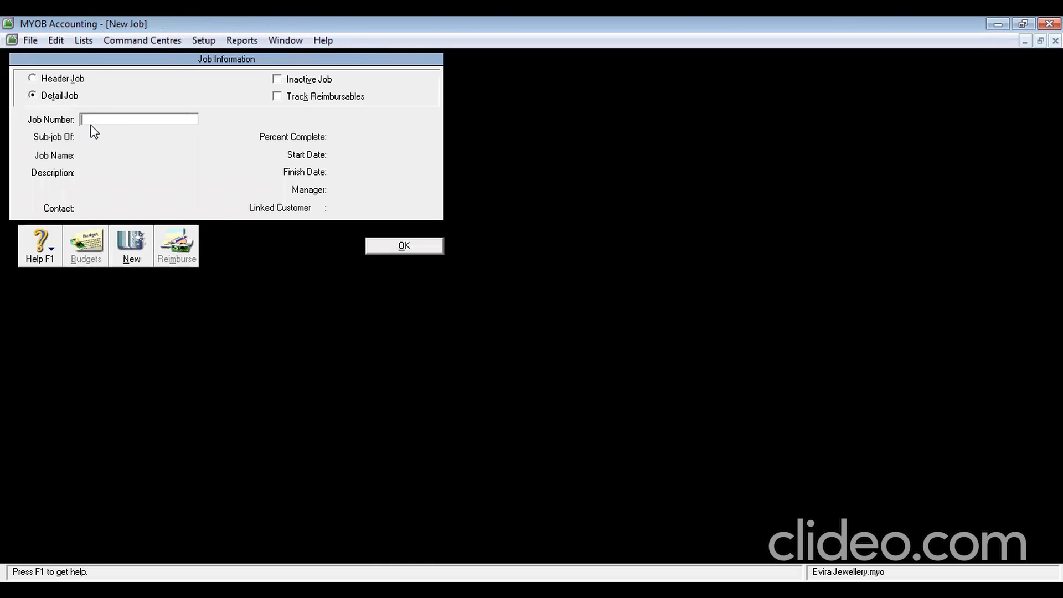
pyautogui.write('GD')
pyautogui.press('Tab')
pyautogui.click(120, 159)
pyautogui.write('Gold')
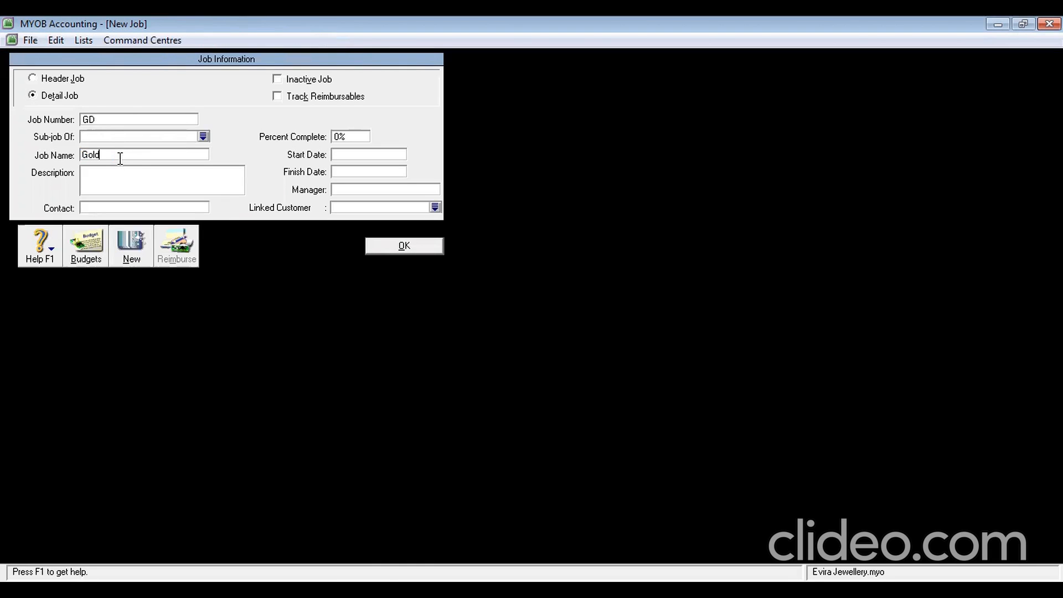
pyautogui.click(131, 258)
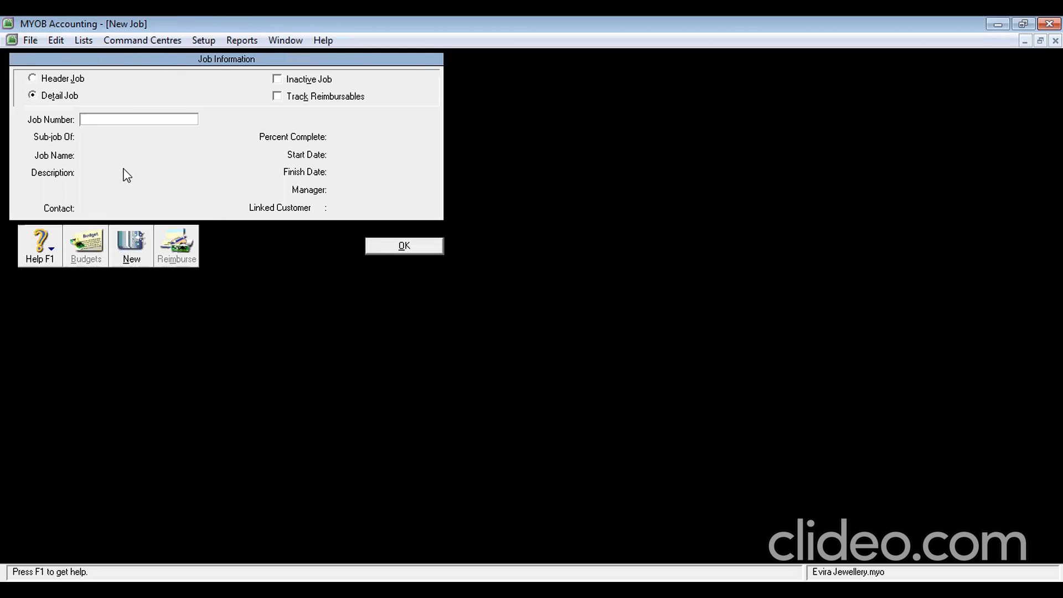
# Add jobs DM Diamond and SV Service, then close the Jobs List
pyautogui.write('DM')
pyautogui.press('Tab')
pyautogui.write('Diamond')
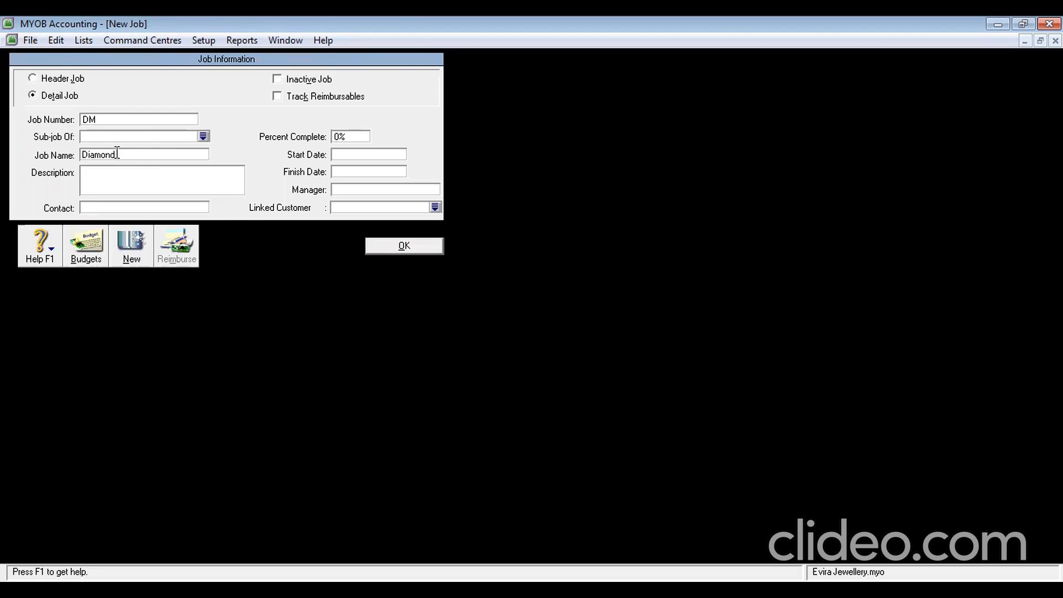
pyautogui.click(132, 251)
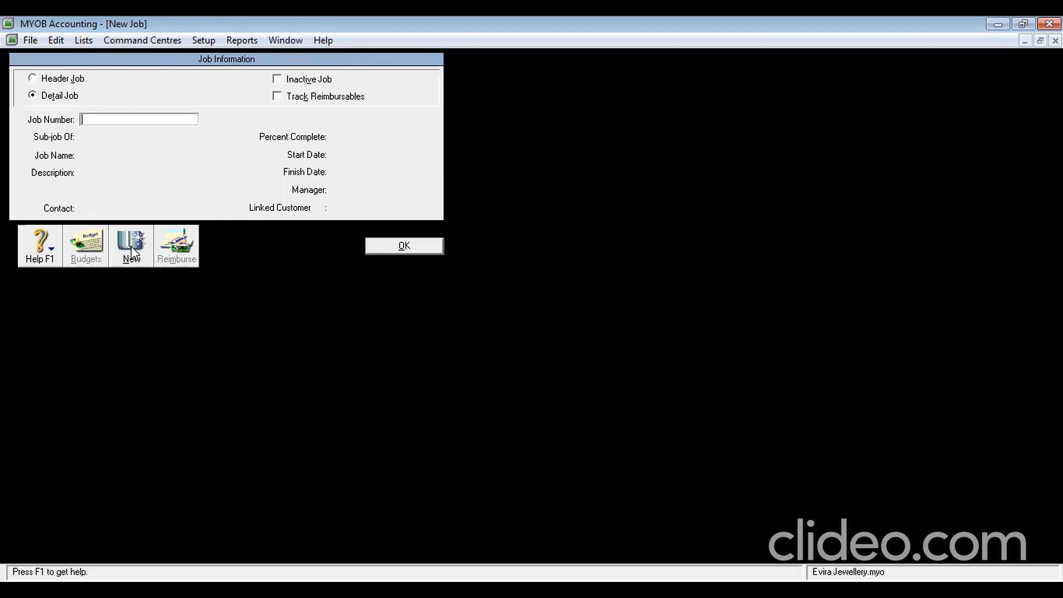
pyautogui.write('SV')
pyautogui.press('Tab')
pyautogui.click(138, 154)
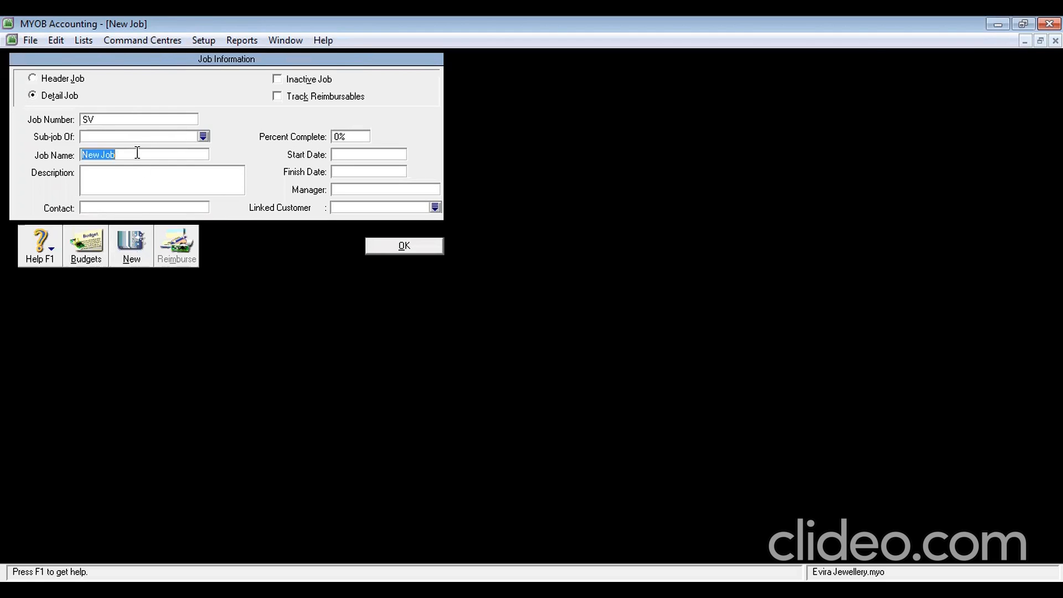
pyautogui.write('Service')
pyautogui.click(402, 246)
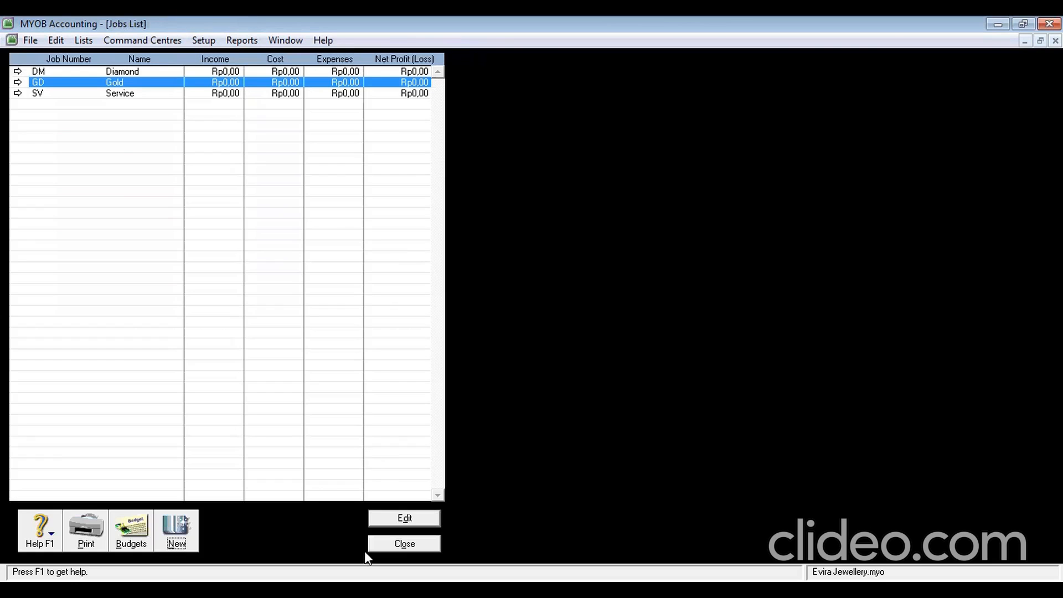
pyautogui.click(418, 546)
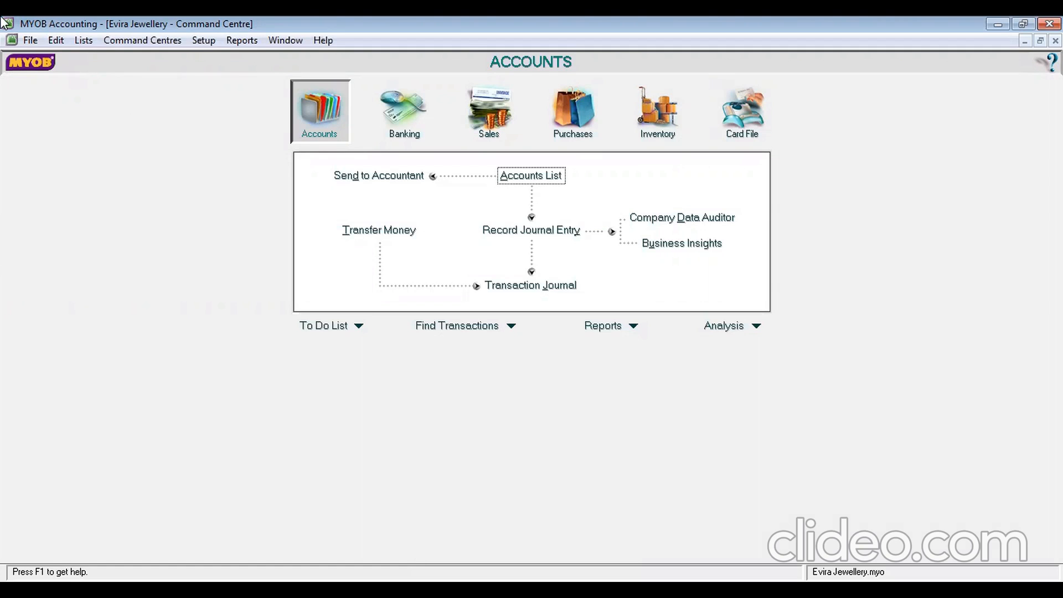
# Add category YGK named Yogyakarta, correcting the misspelled name
pyautogui.click(86, 41)
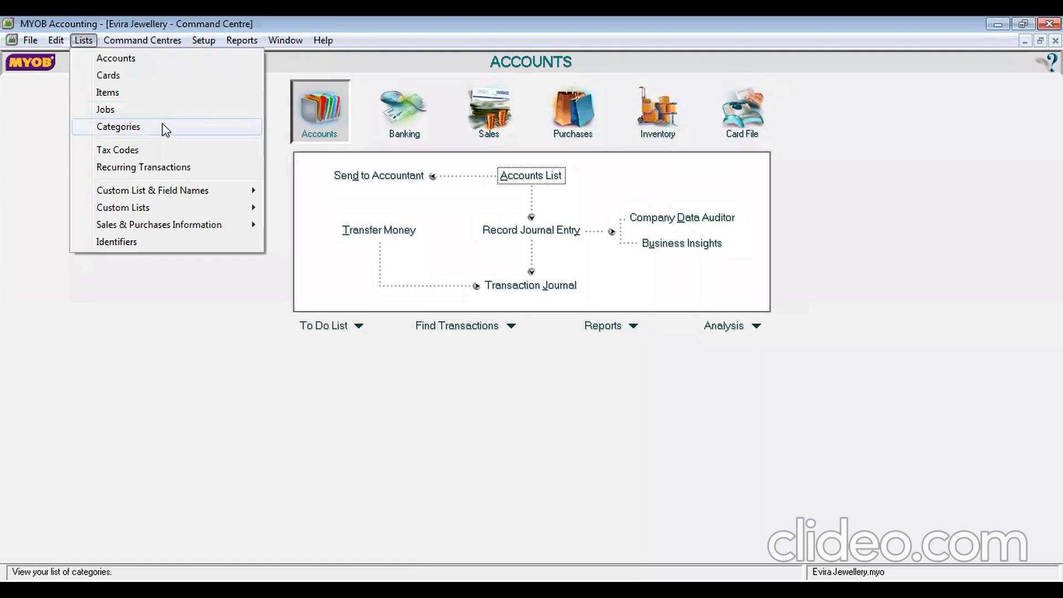
pyautogui.click(164, 126)
pyautogui.click(127, 534)
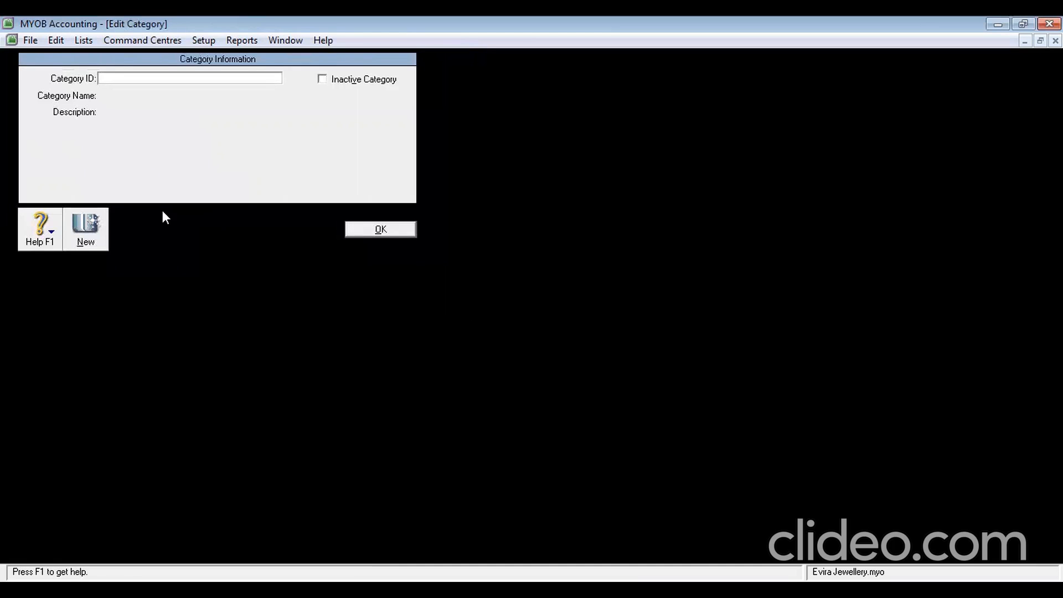
pyautogui.write('YGK')
pyautogui.press('Tab')
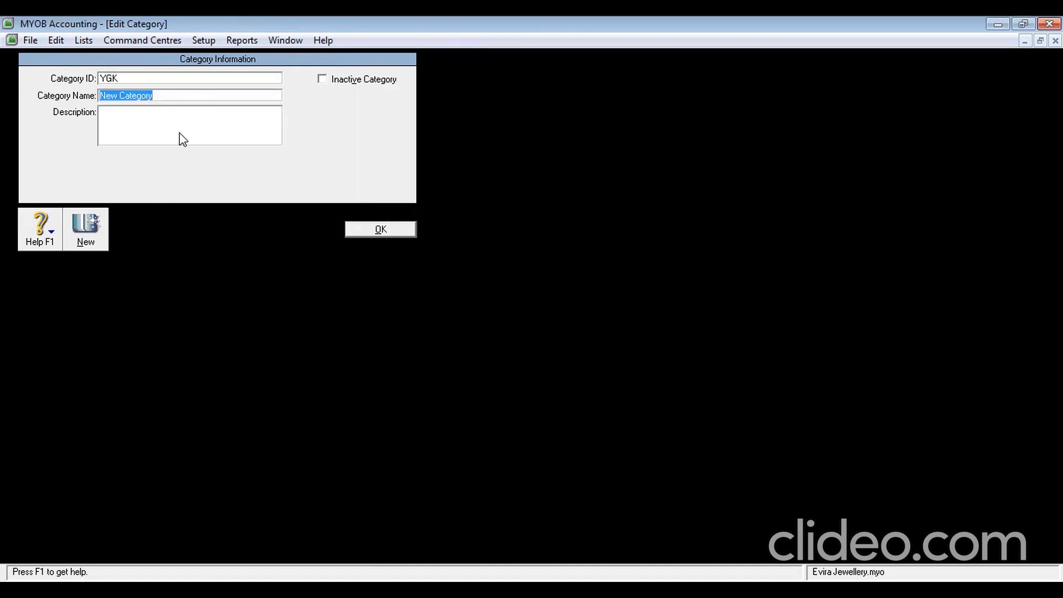
pyautogui.write('Yogayakarta')
pyautogui.click(121, 97)
pyautogui.press('BackSpace')
pyautogui.click(87, 232)
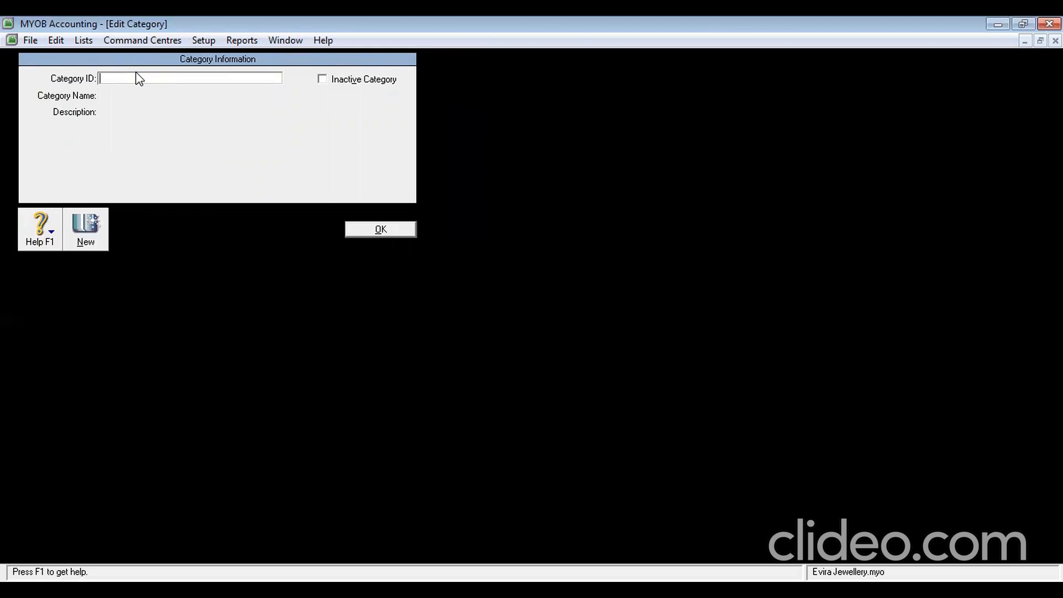
# Add categories BDG Bandung and SBY Surabaya, then close the Categories List
pyautogui.write('BDG')
pyautogui.press('Tab')
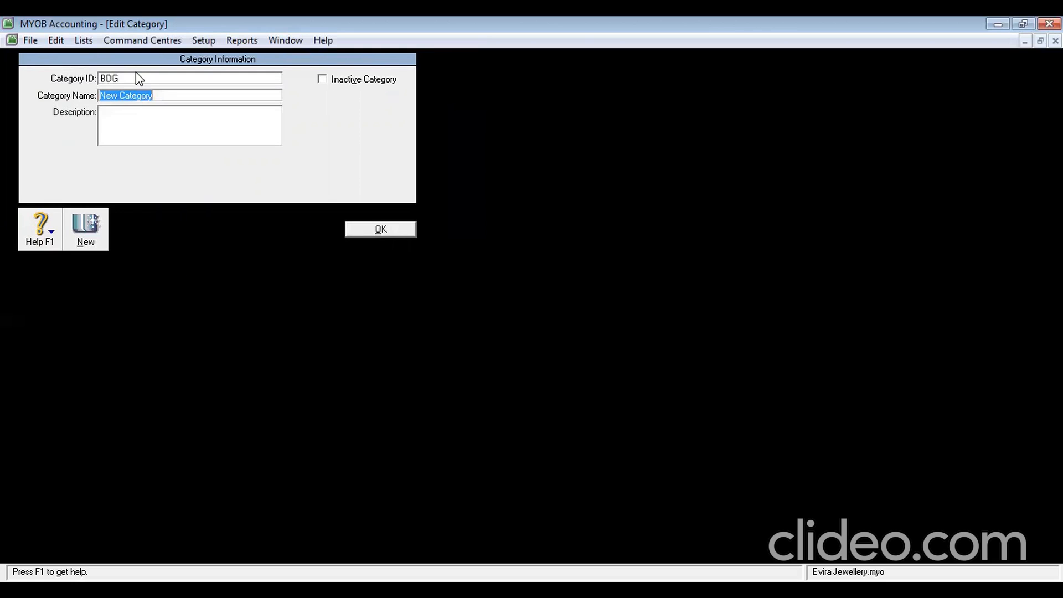
pyautogui.write('Bandung')
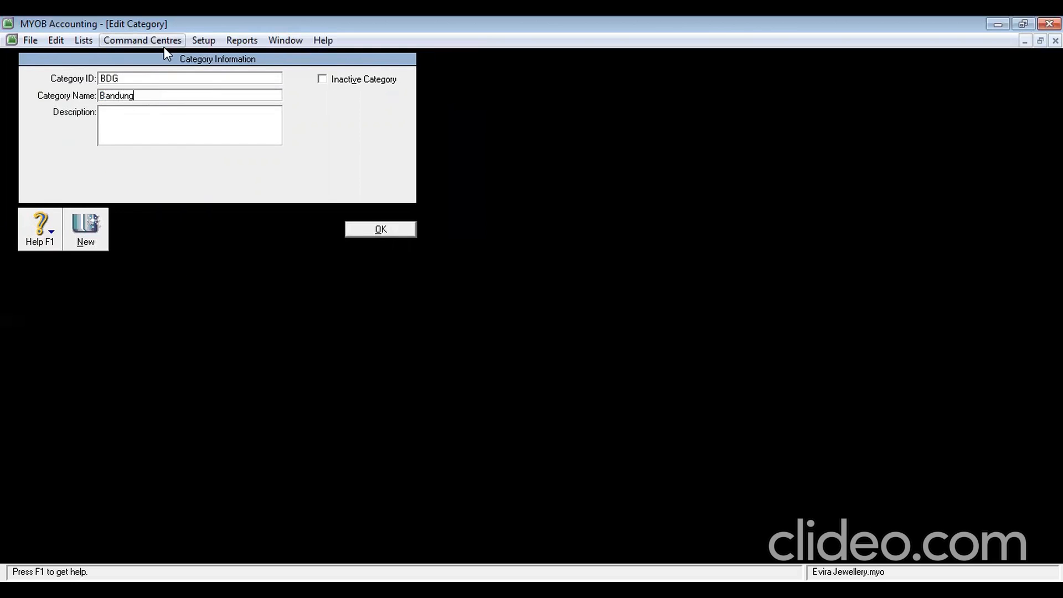
pyautogui.click(92, 228)
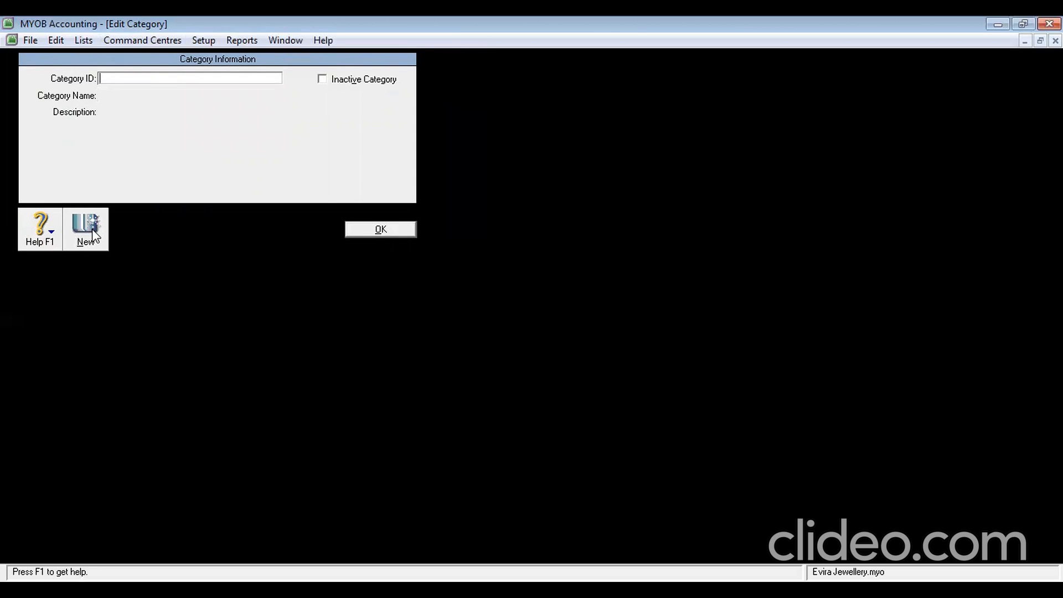
pyautogui.write('SBY')
pyautogui.press('Tab')
pyautogui.write('Surabaya')
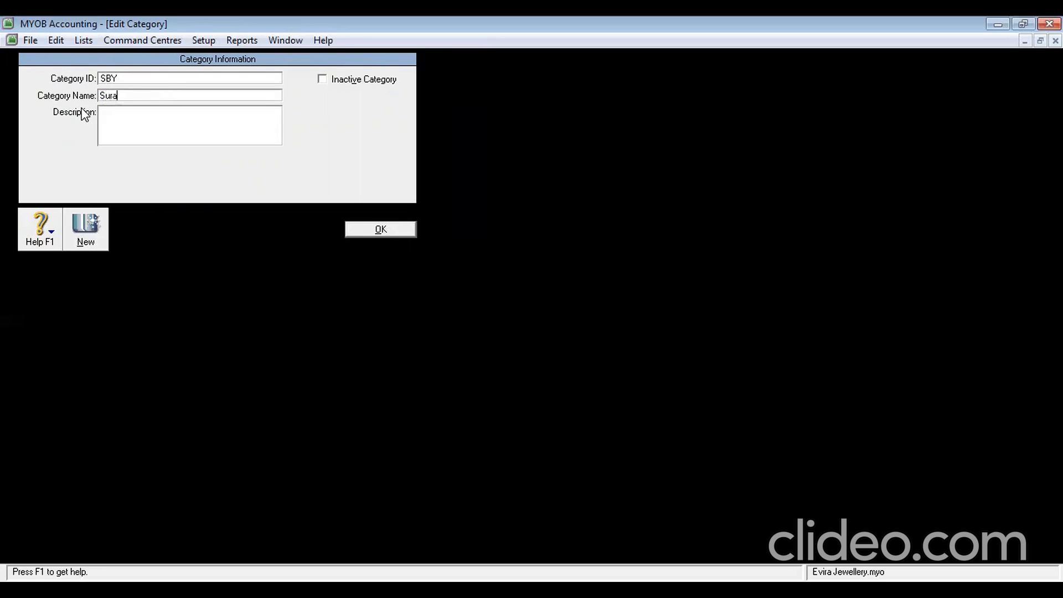
pyautogui.click(373, 227)
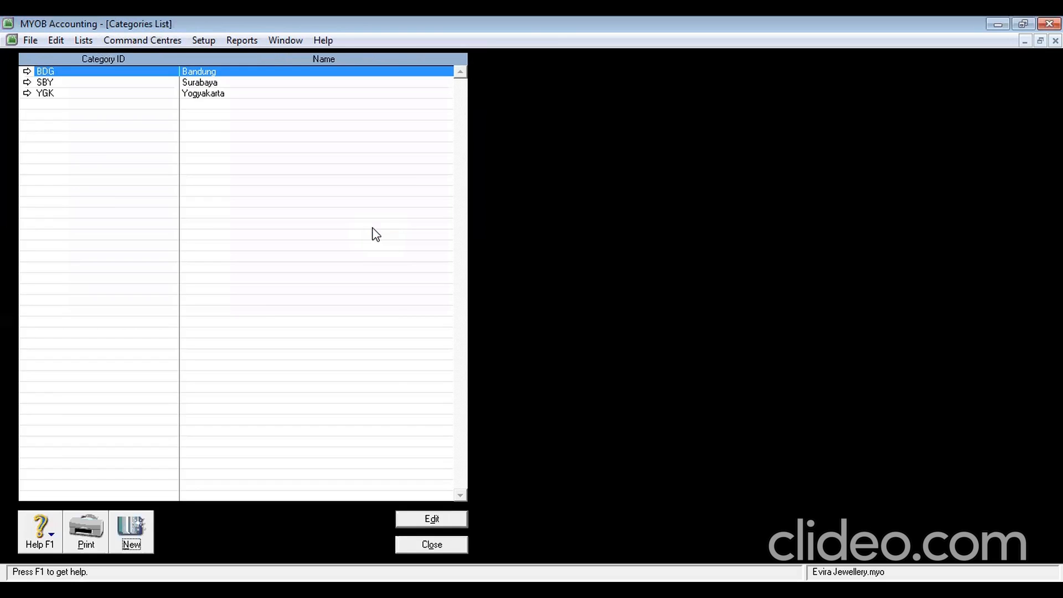
pyautogui.click(435, 544)
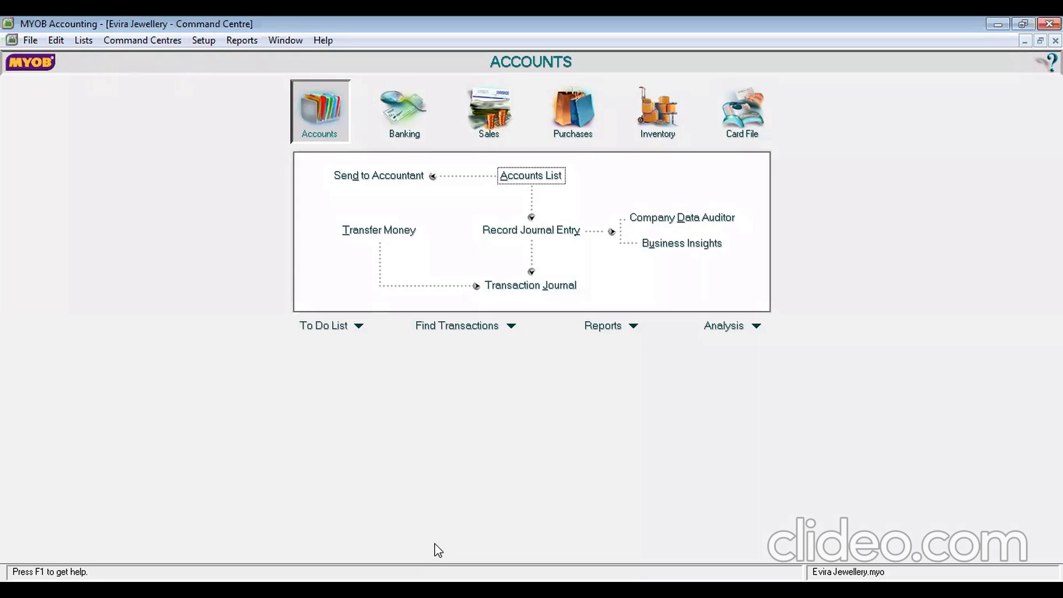
# Create item NL 'Nell Lane' marked as bought, sold and held in inventory
pyautogui.click(84, 43)
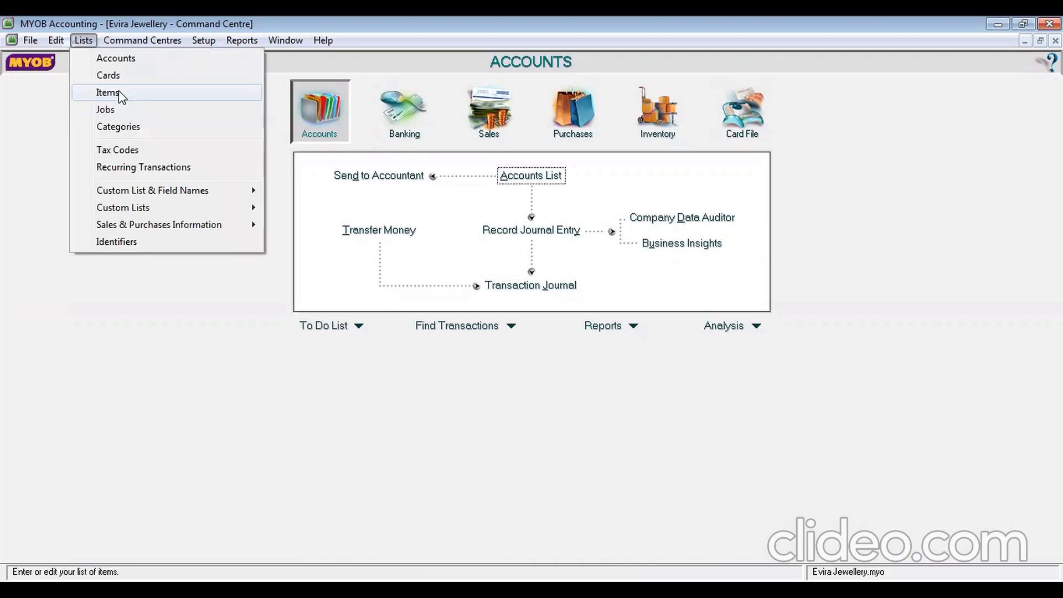
pyautogui.click(118, 93)
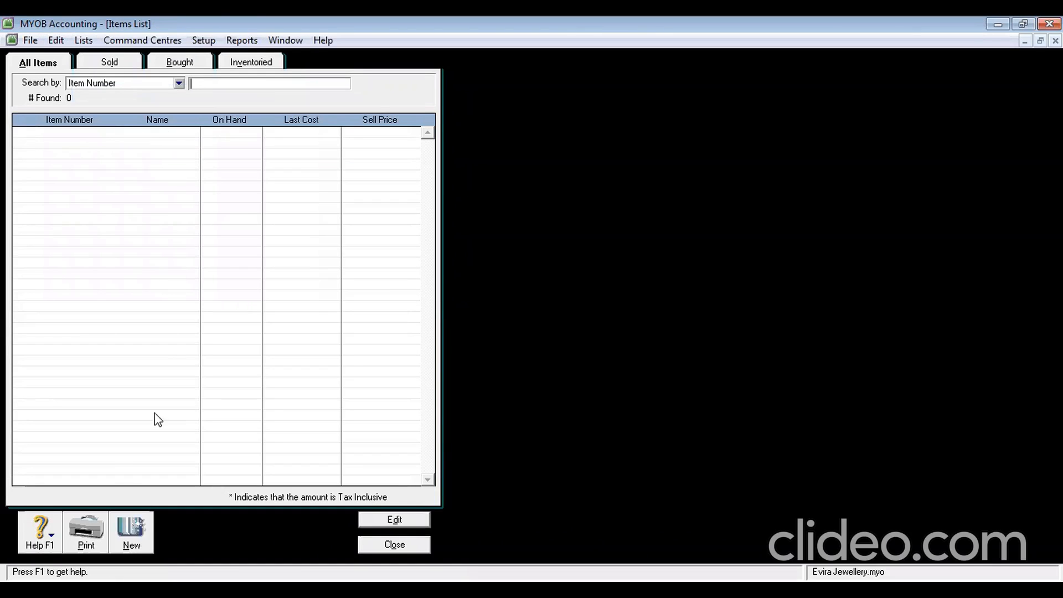
pyautogui.click(142, 532)
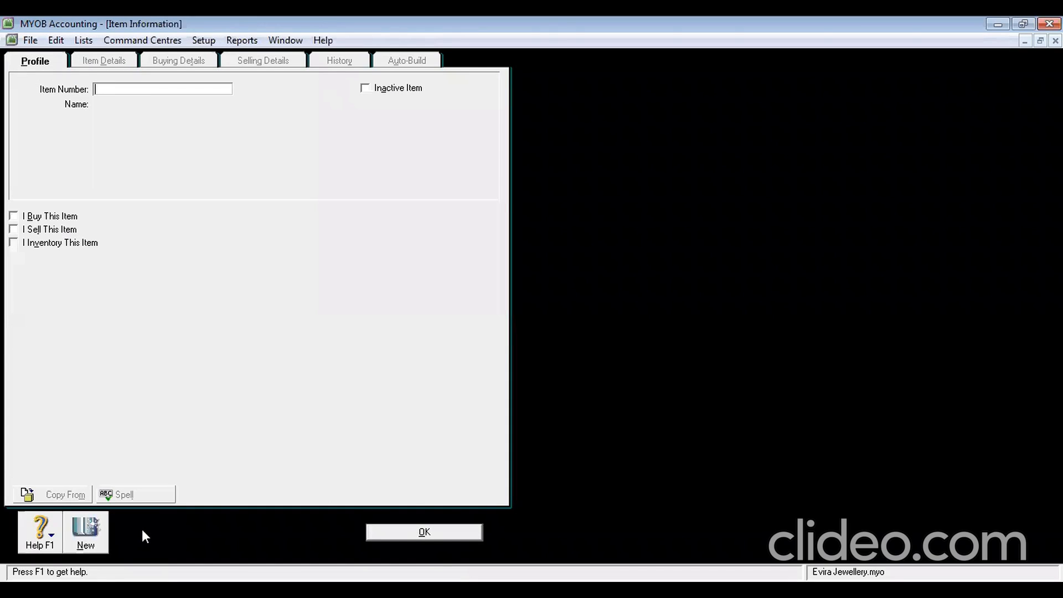
pyautogui.write('NL')
pyautogui.press('Tab')
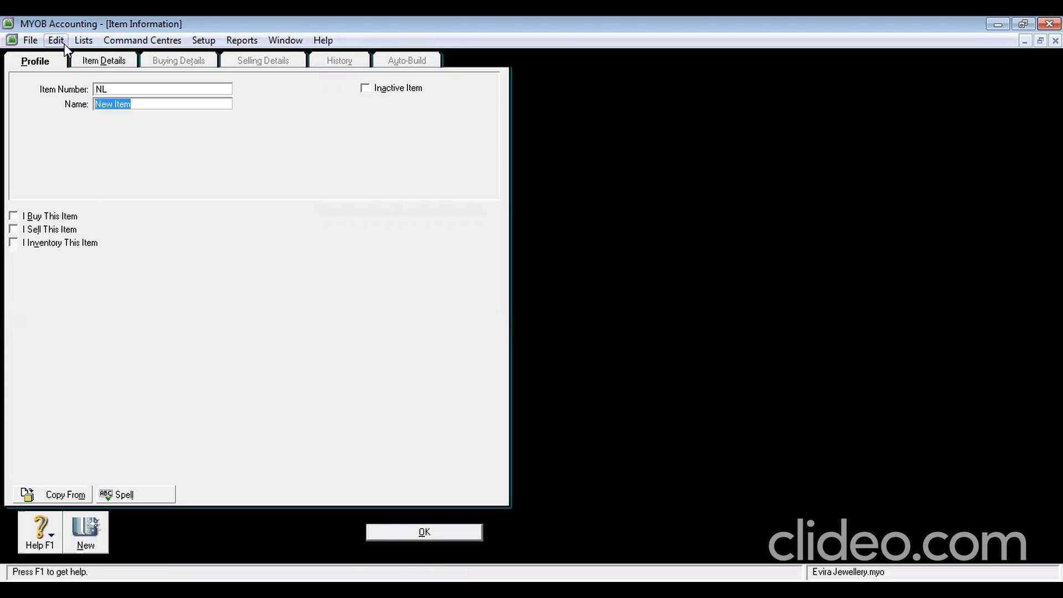
pyautogui.write('Nell Lane')
pyautogui.click(40, 219)
pyautogui.click(42, 230)
pyautogui.click(57, 250)
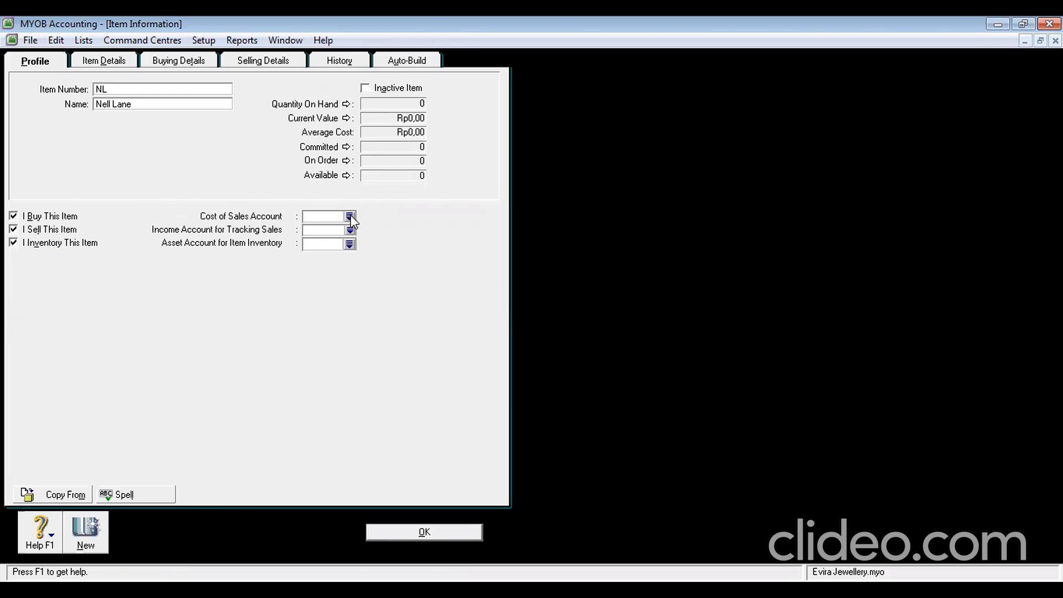
# Link the item to accounts 5-1100 Jewellery Purchases, 4-1100 Jewellery Sales and 1-2300 Merchandise Inventory
pyautogui.click(349, 217)
pyautogui.write('5-1100')
pyautogui.click(607, 402)
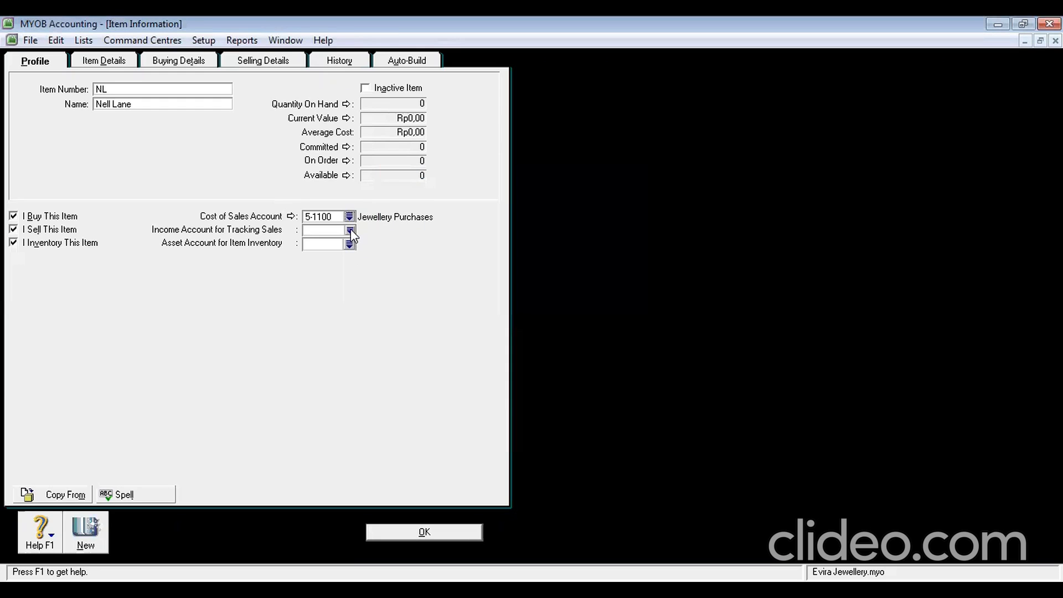
pyautogui.click(350, 229)
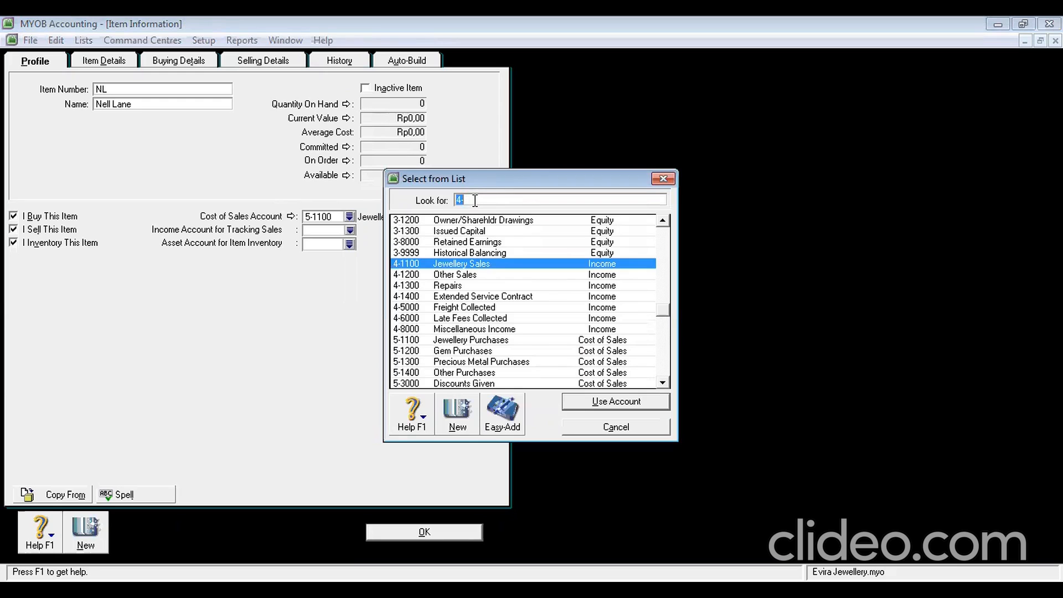
pyautogui.write('1100')
pyautogui.click(610, 402)
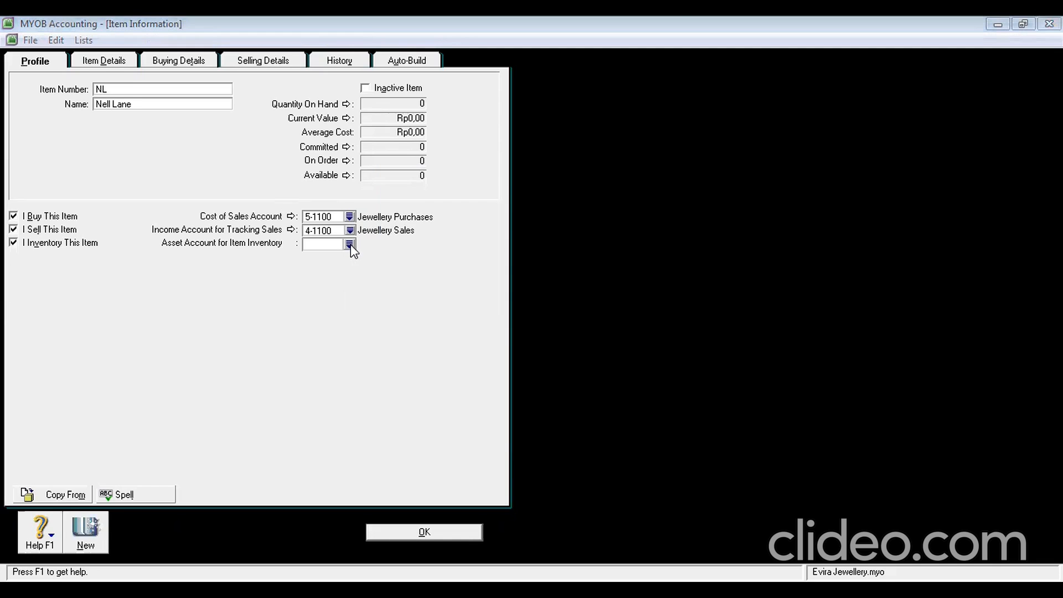
pyautogui.click(349, 245)
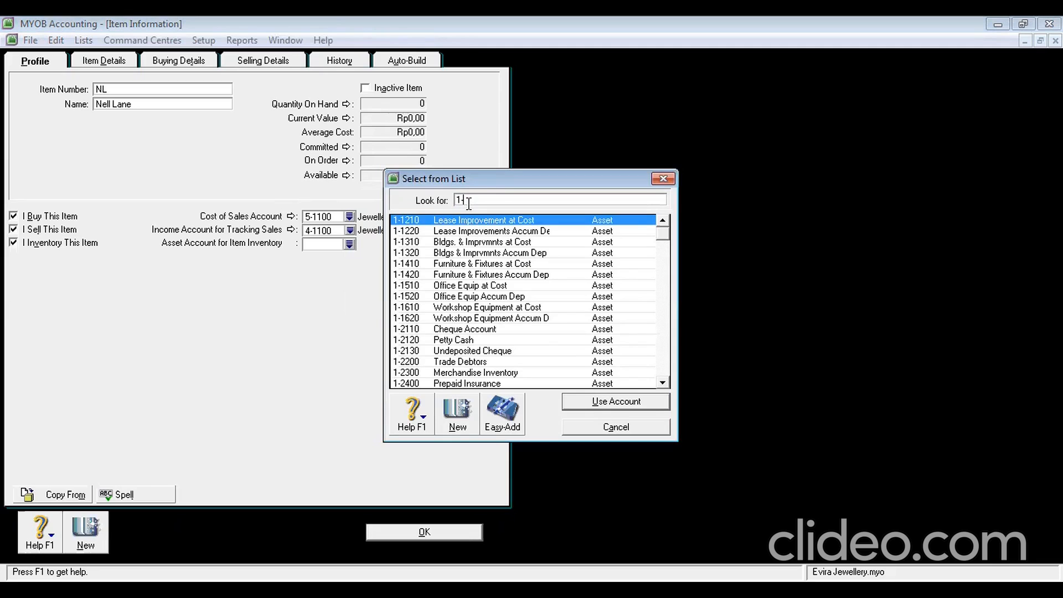
pyautogui.write('2300')
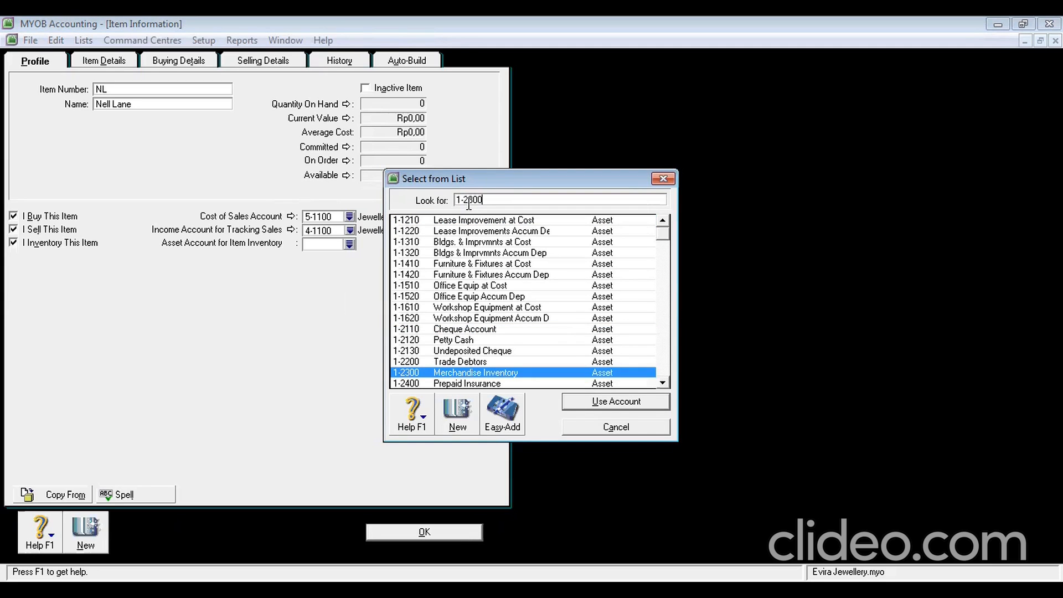
pyautogui.click(609, 407)
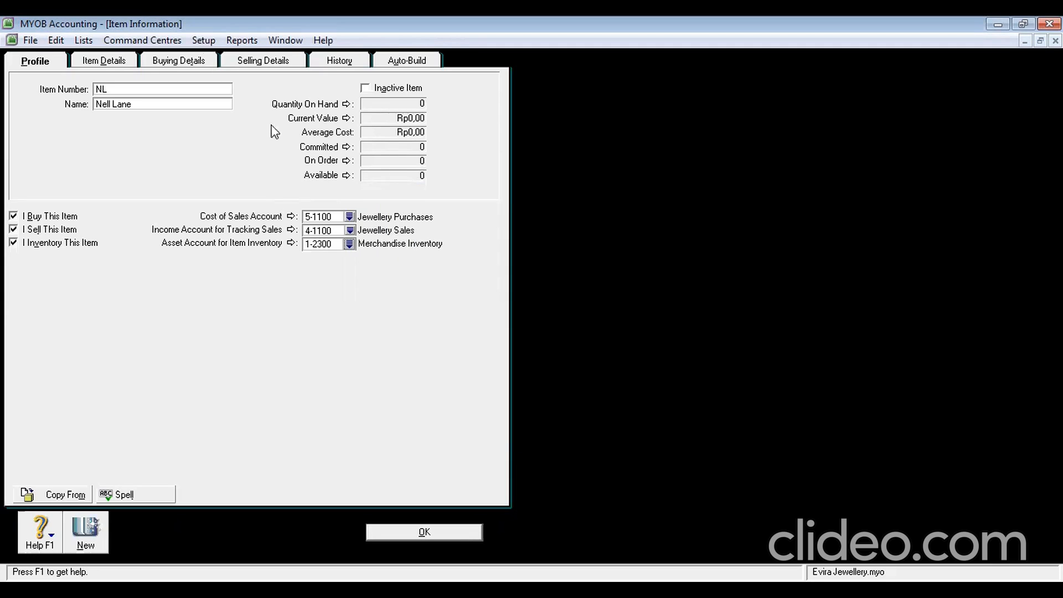
# Set Nell Lane's selling price to Rp5.750.000,00 with sales tax code N-T
pyautogui.click(258, 65)
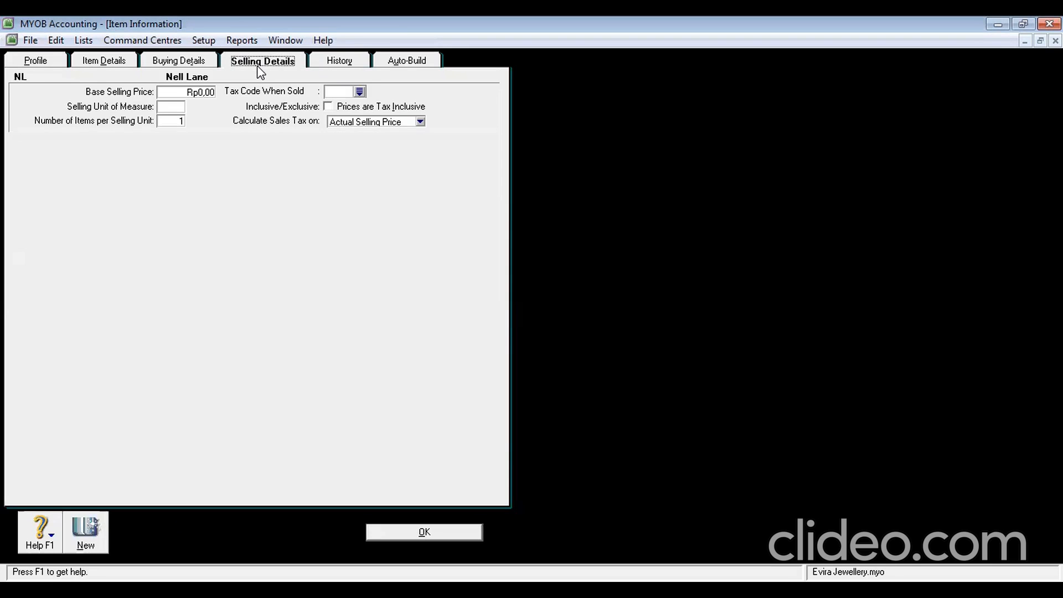
pyautogui.click(207, 92)
pyautogui.write('5.')
pyautogui.write('750.00')
pyautogui.write('0')
pyautogui.press('Tab')
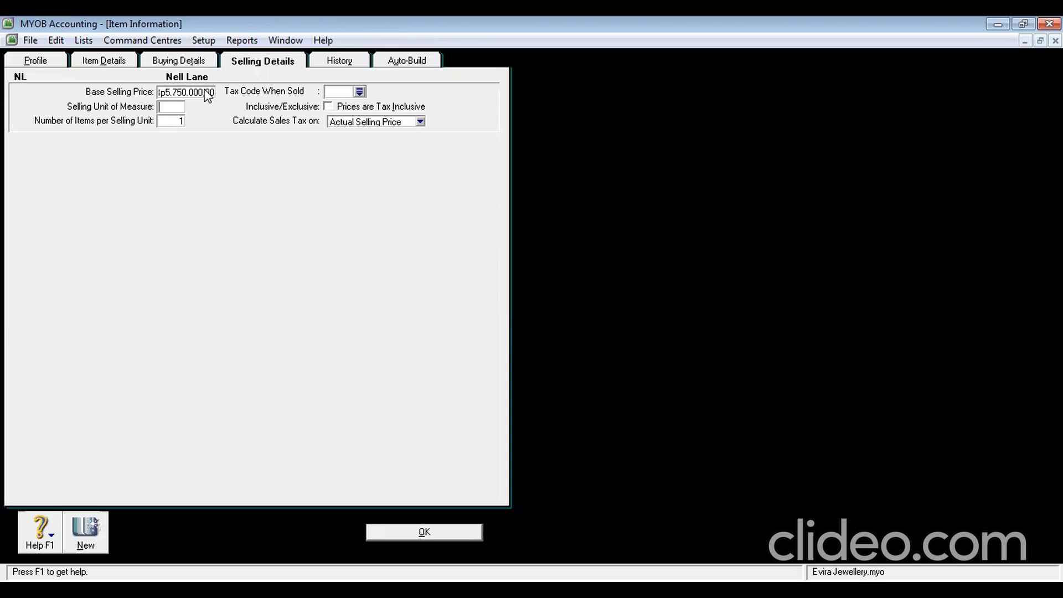
pyautogui.click(358, 90)
pyautogui.click(436, 233)
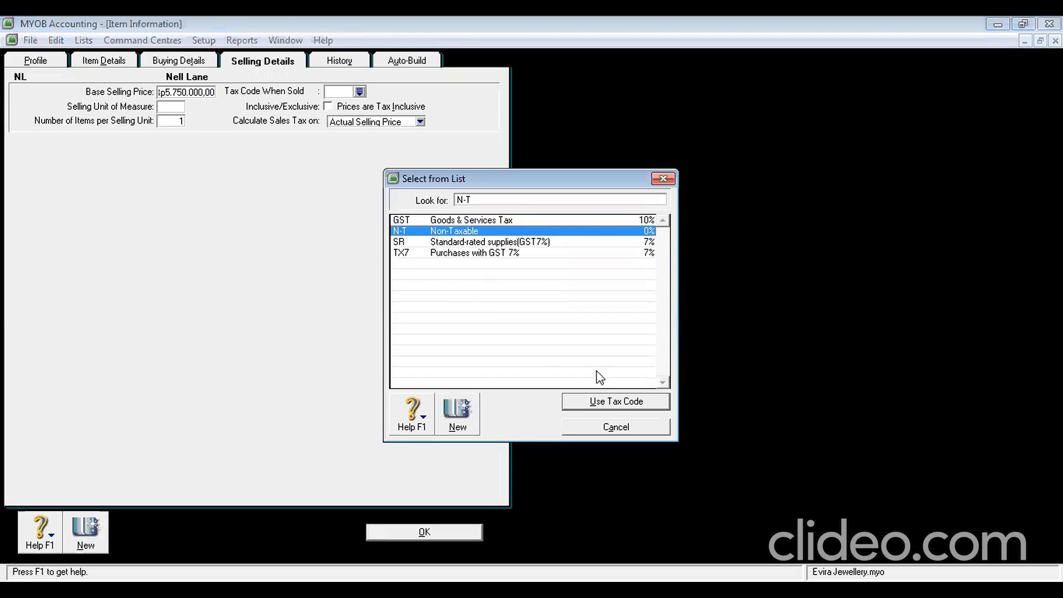
pyautogui.click(614, 405)
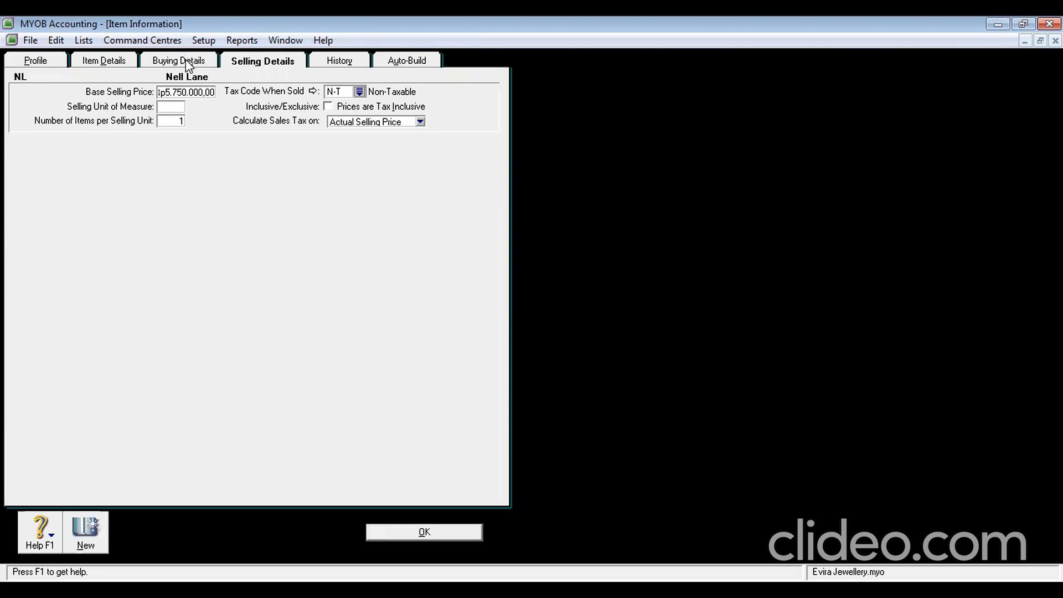
# Set the buying tax code to N-T and save the item
pyautogui.click(185, 62)
pyautogui.click(387, 113)
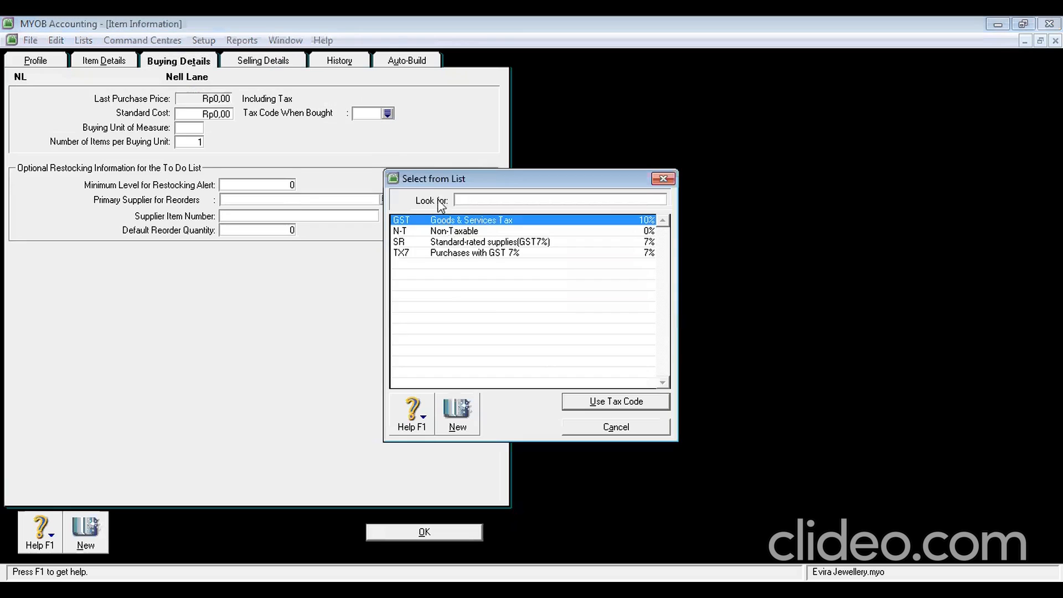
pyautogui.click(443, 231)
pyautogui.click(601, 403)
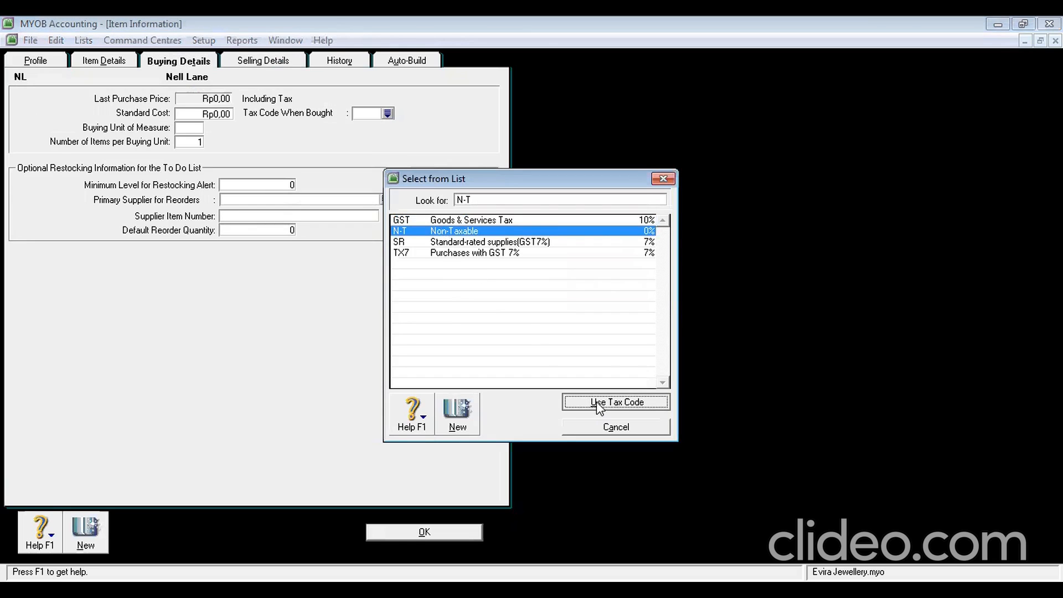
pyautogui.click(415, 533)
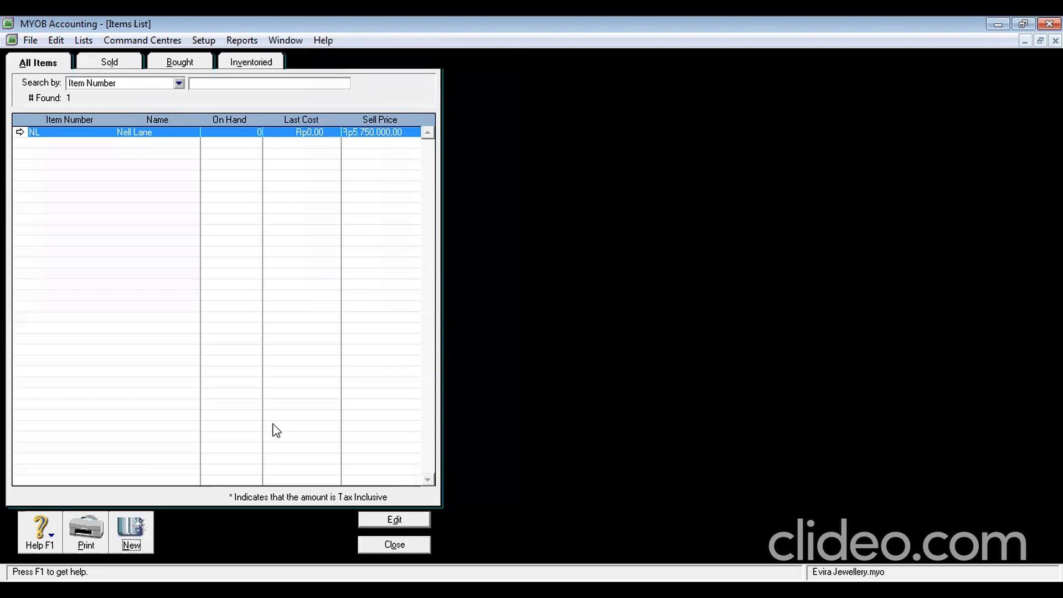
# Create new item LD 'Leo Diamond', marked as bought, sold and inventoried
pyautogui.click(136, 526)
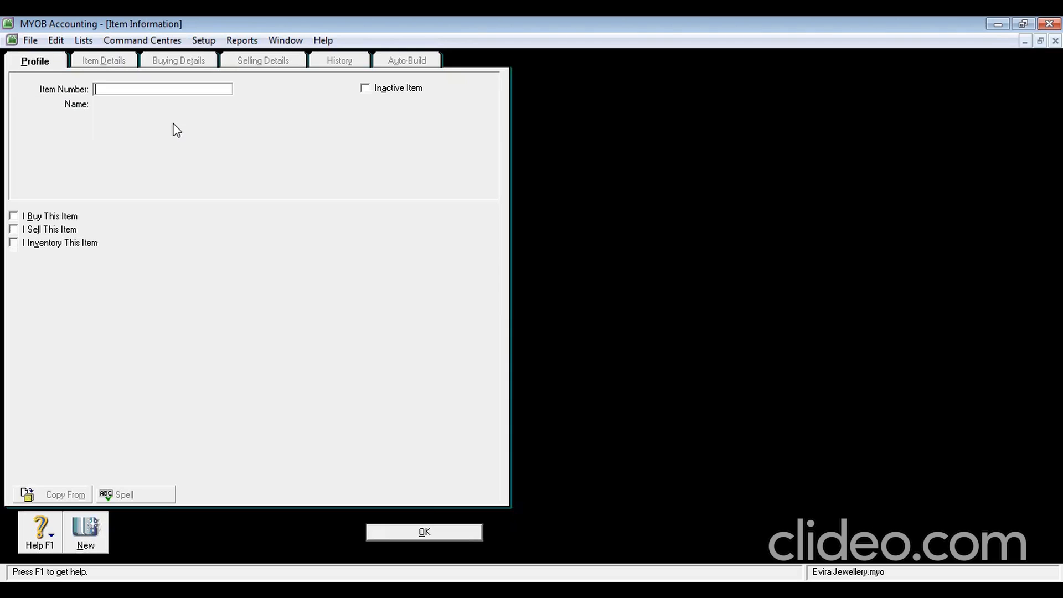
pyautogui.click(117, 90)
pyautogui.write('LD')
pyautogui.press('Tab')
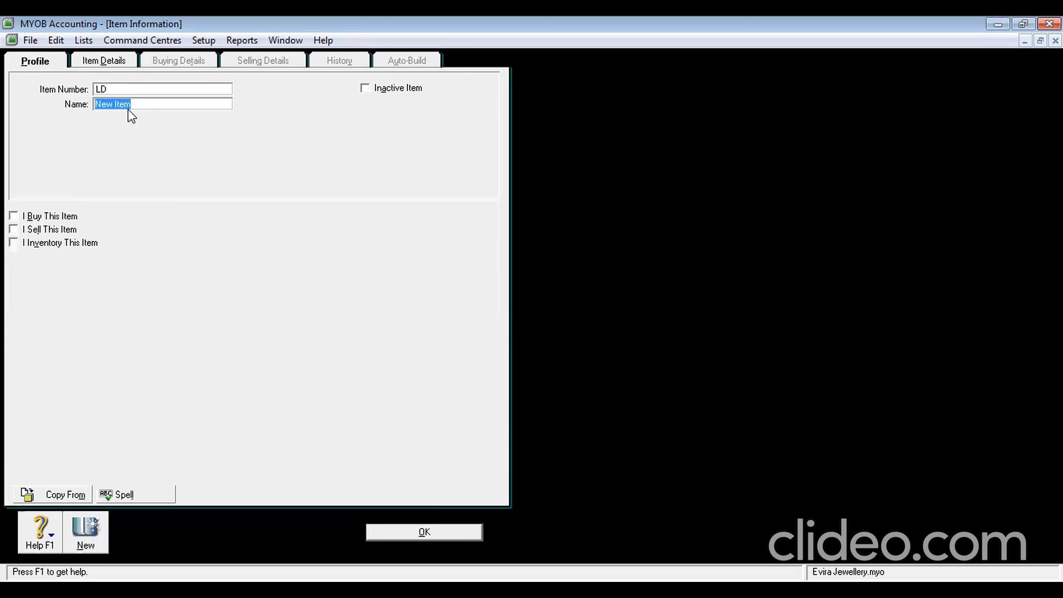
pyautogui.write('Leo Diamond')
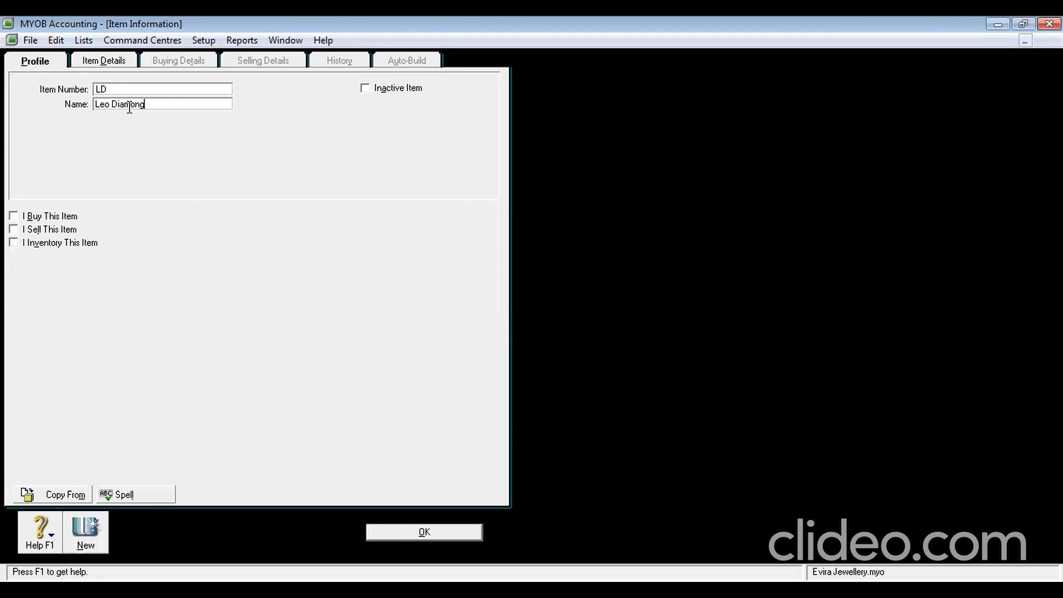
pyautogui.press('Tab')
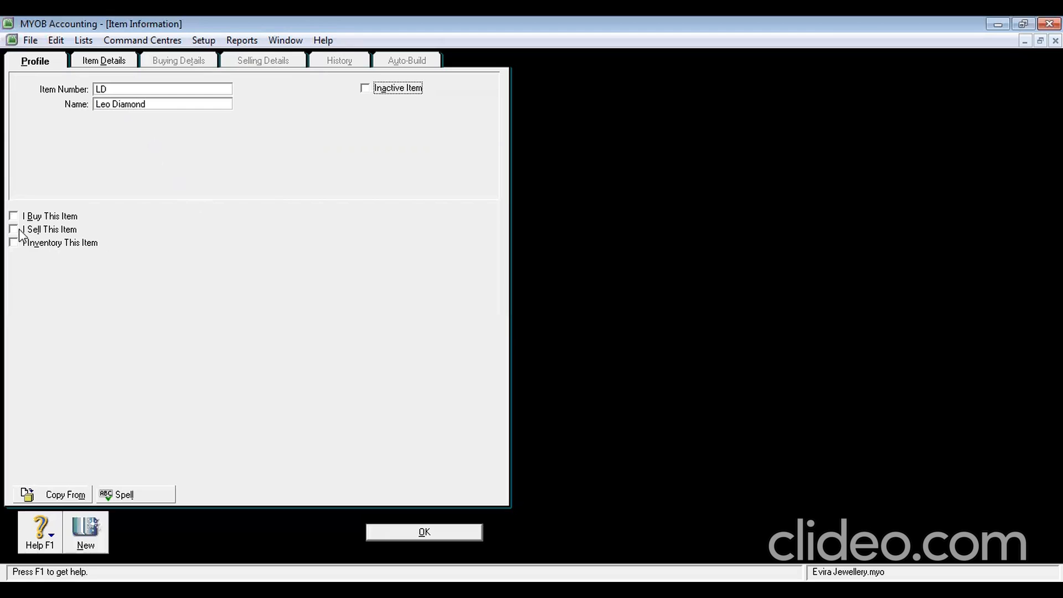
pyautogui.click(43, 221)
pyautogui.click(43, 229)
pyautogui.click(58, 244)
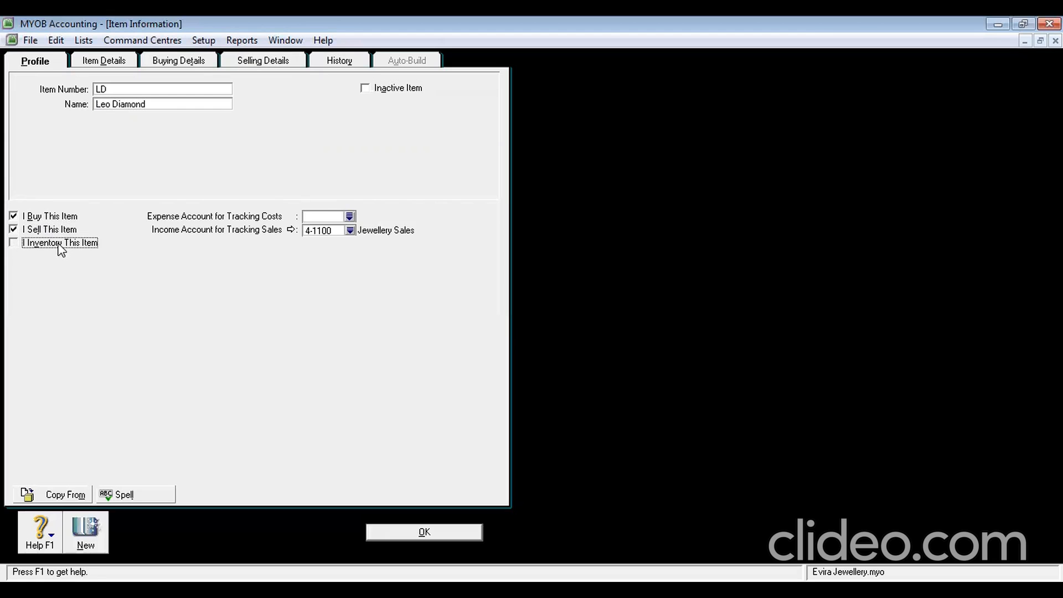
# Set Leo Diamond's base selling price to Rp9.000.000,00 and review the buying details
pyautogui.click(283, 65)
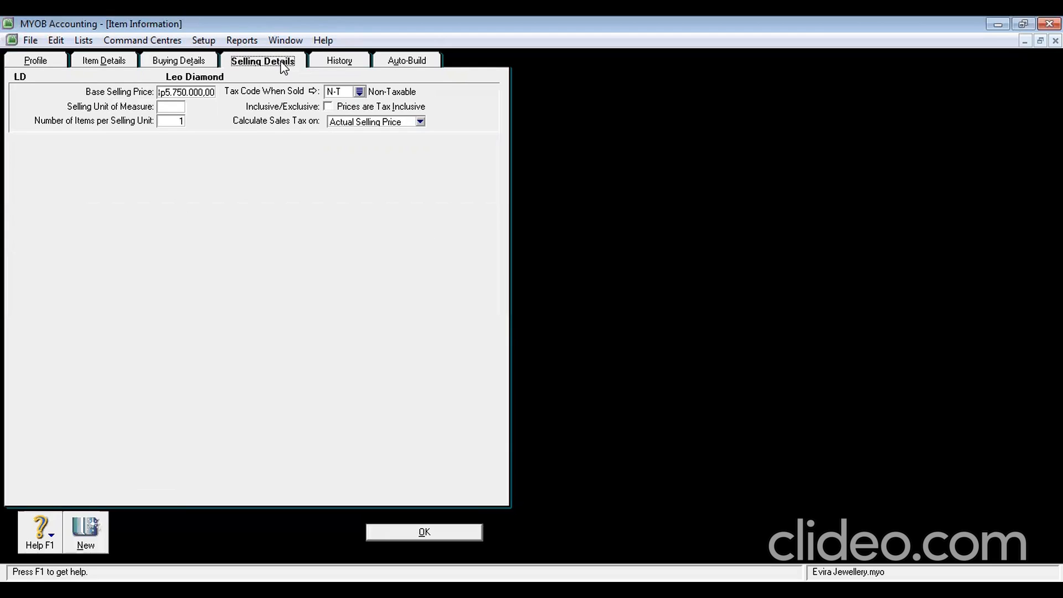
pyautogui.click(200, 93)
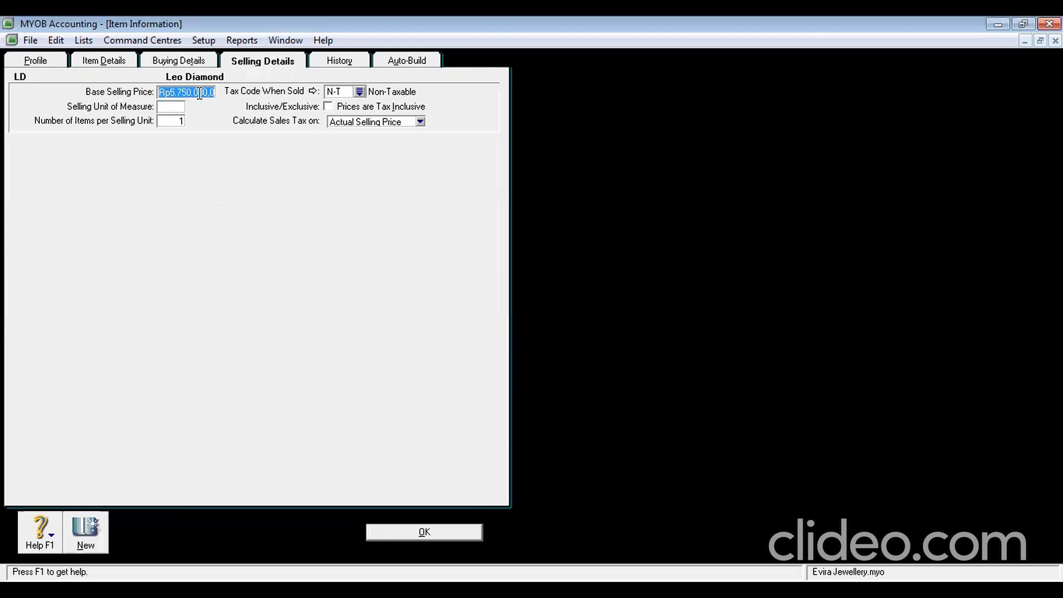
pyautogui.write('9000000')
pyautogui.press('Tab')
pyautogui.click(201, 67)
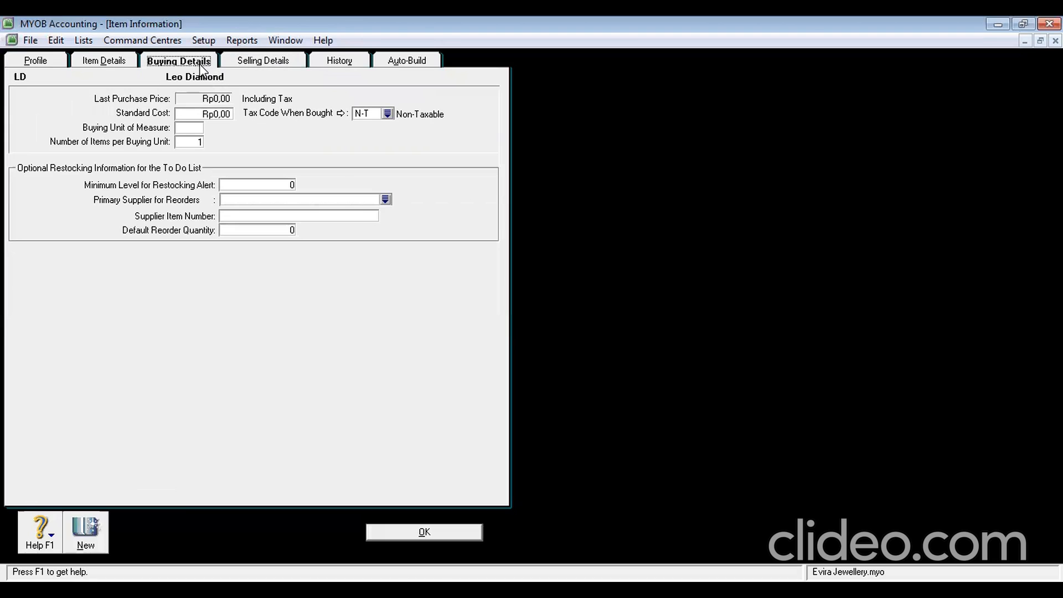
pyautogui.click(263, 60)
pyautogui.click(197, 95)
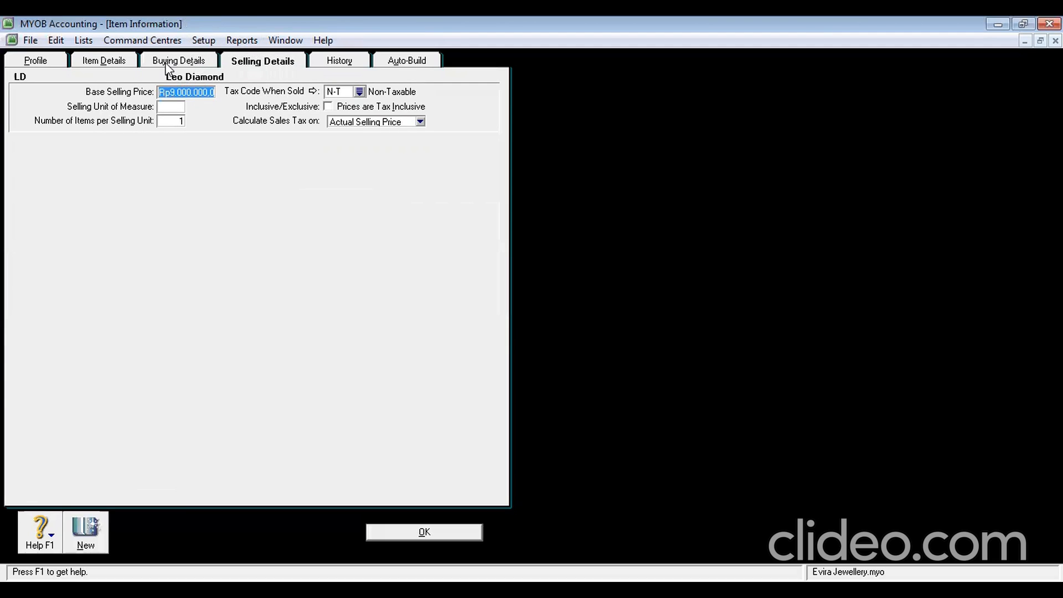
pyautogui.click(194, 64)
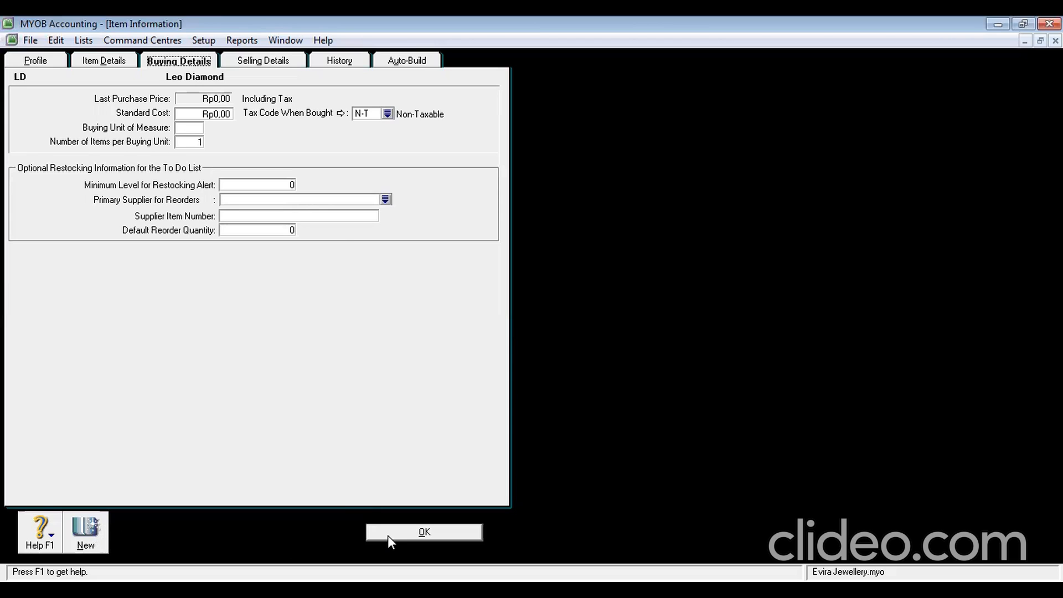
# Save Leo Diamond and start new item CK named 'Calvin Klein'
pyautogui.click(98, 540)
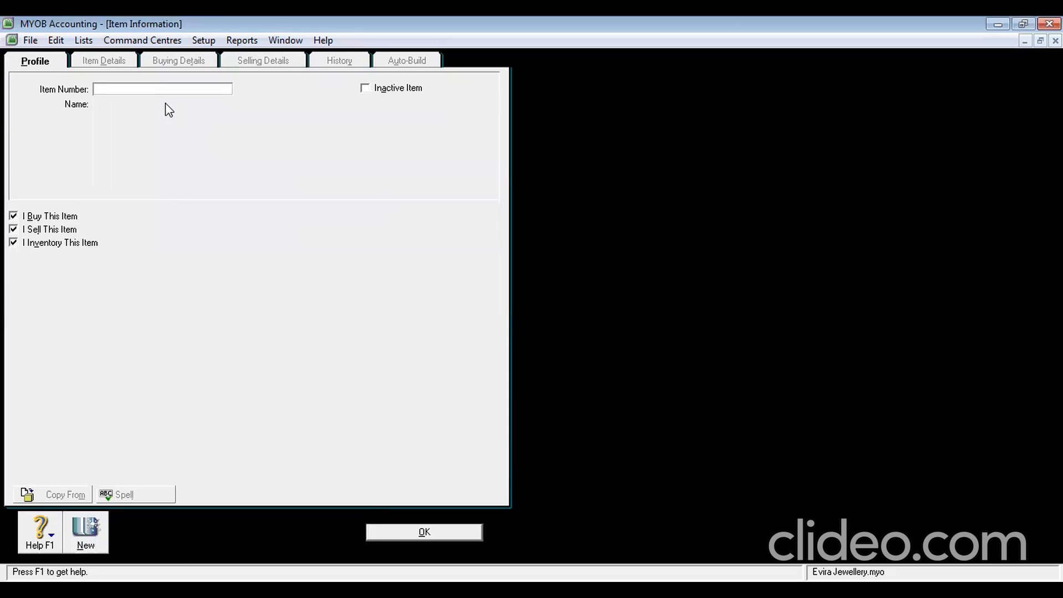
pyautogui.write('CK')
pyautogui.press('Tab')
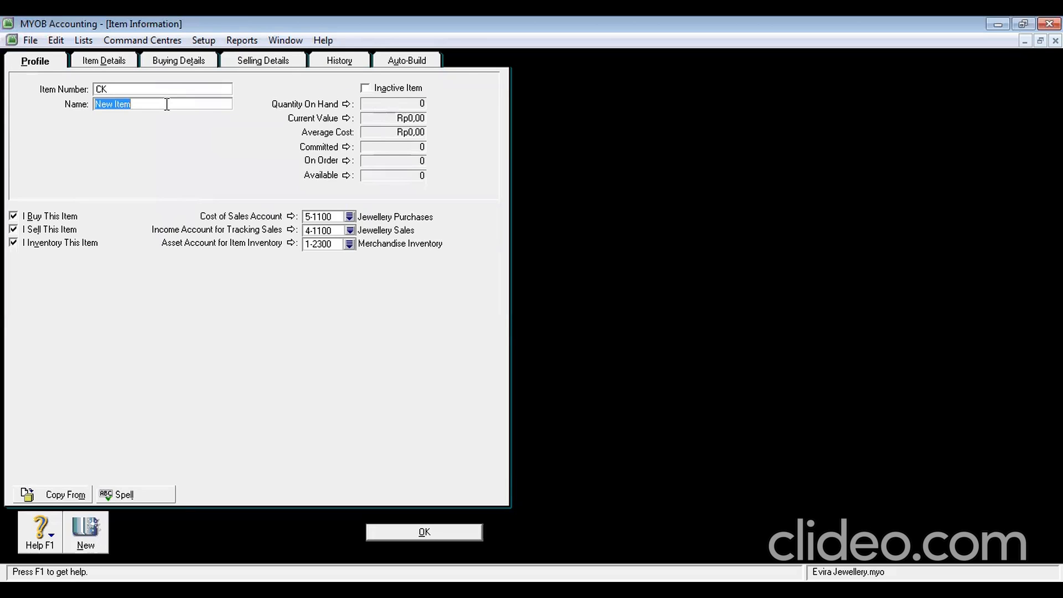
pyautogui.write('calvin Klein')
pyautogui.click(101, 104)
pyautogui.press('BackSpace')
pyautogui.write('C')
# Set CK's base selling price to Rp6.500.000,00, correcting the mistyped amount, and check buying details
pyautogui.click(264, 60)
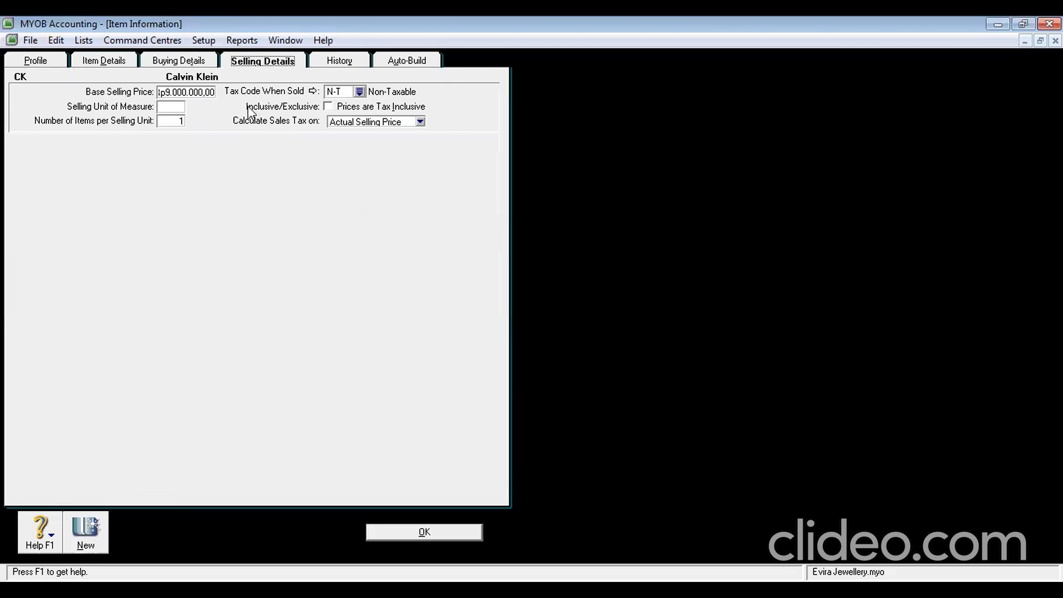
pyautogui.click(201, 92)
pyautogui.write('65000000')
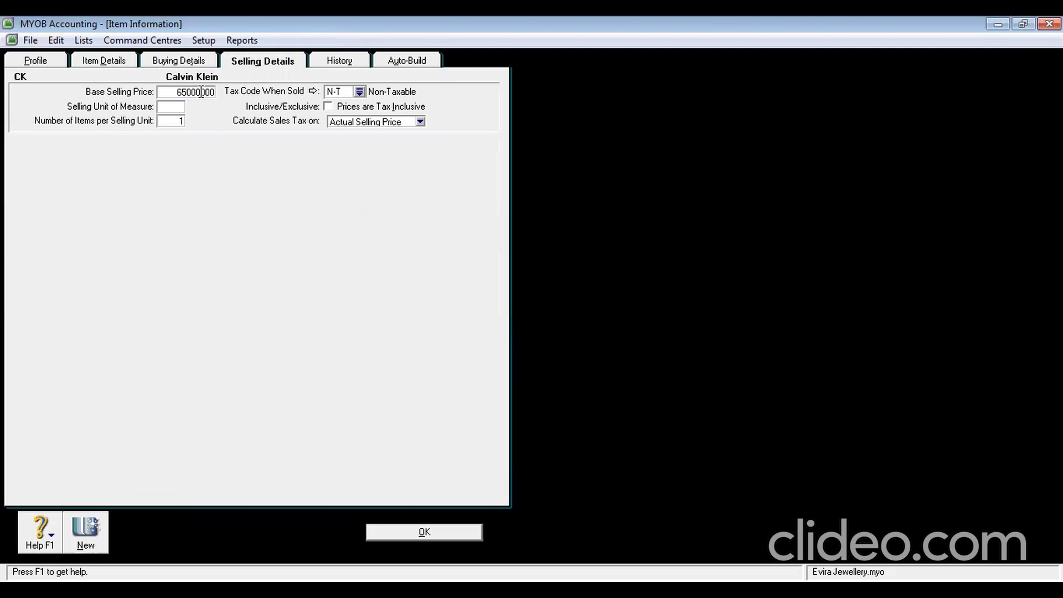
pyautogui.press('Tab')
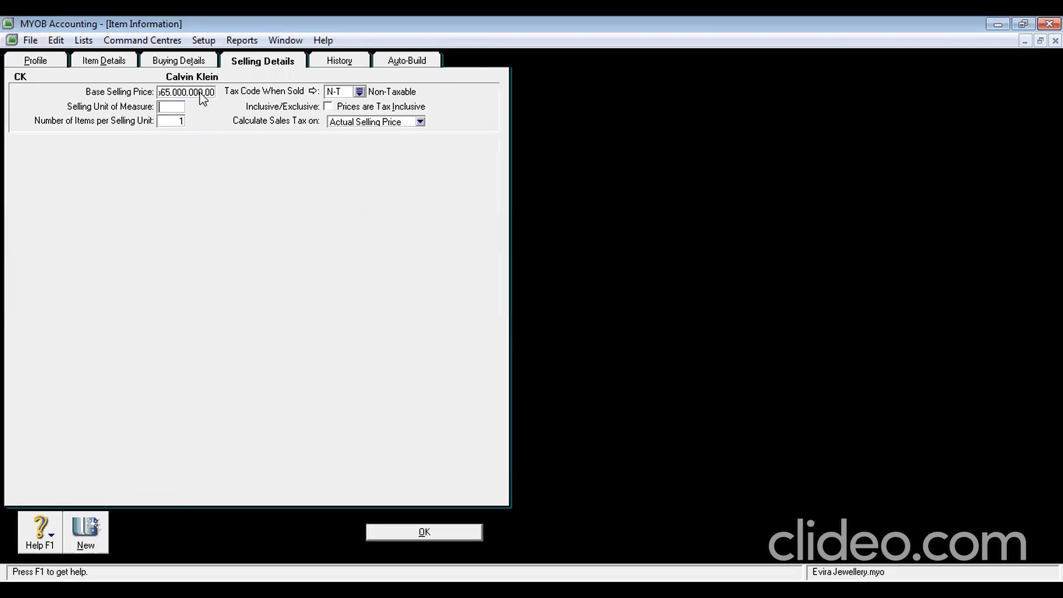
pyautogui.click(192, 91)
pyautogui.write('6')
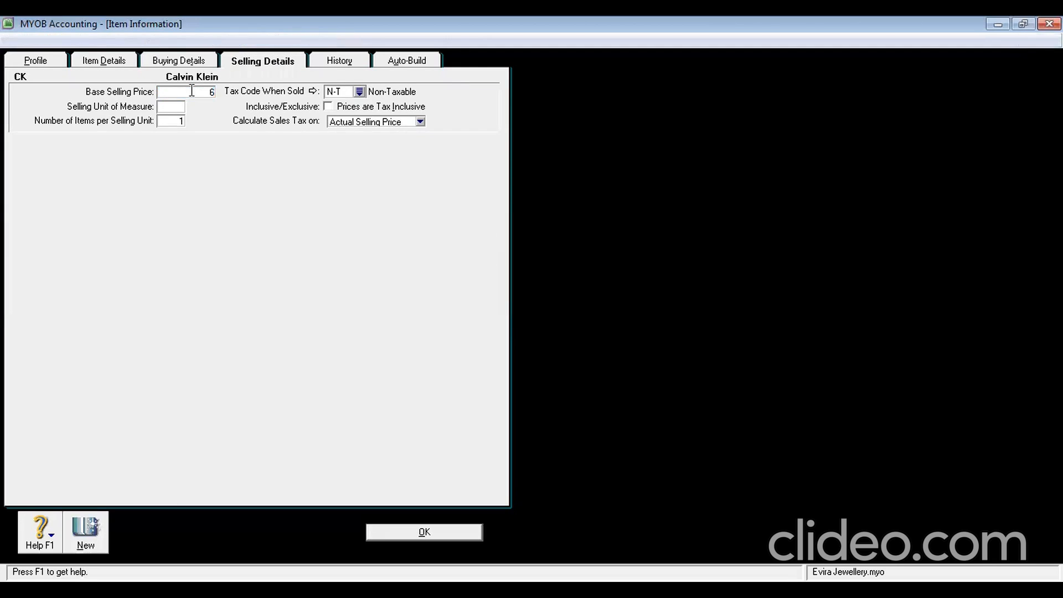
pyautogui.write('.500.00000')
pyautogui.press('Tab')
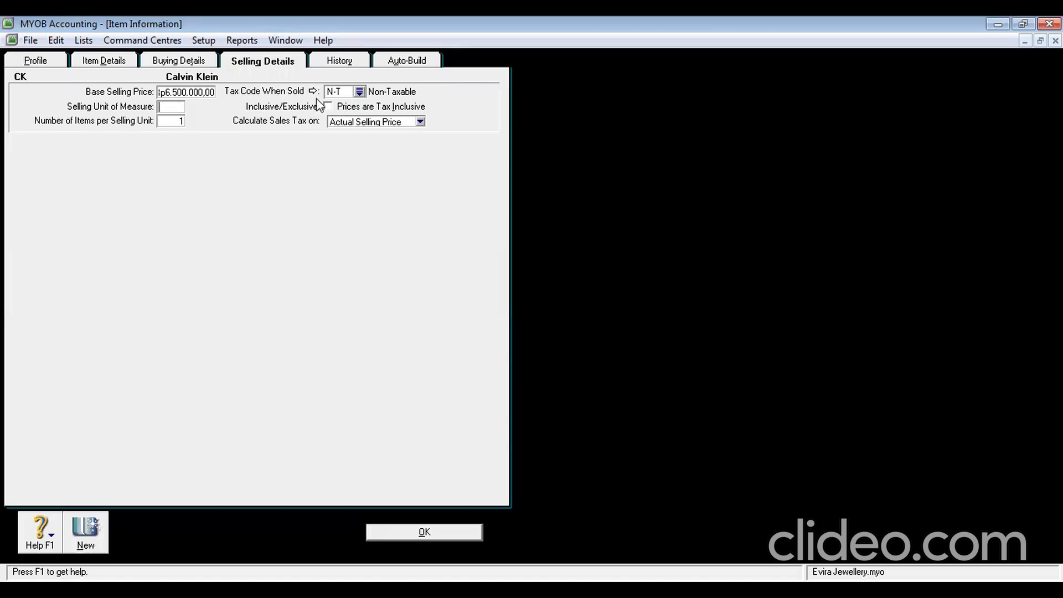
pyautogui.click(197, 61)
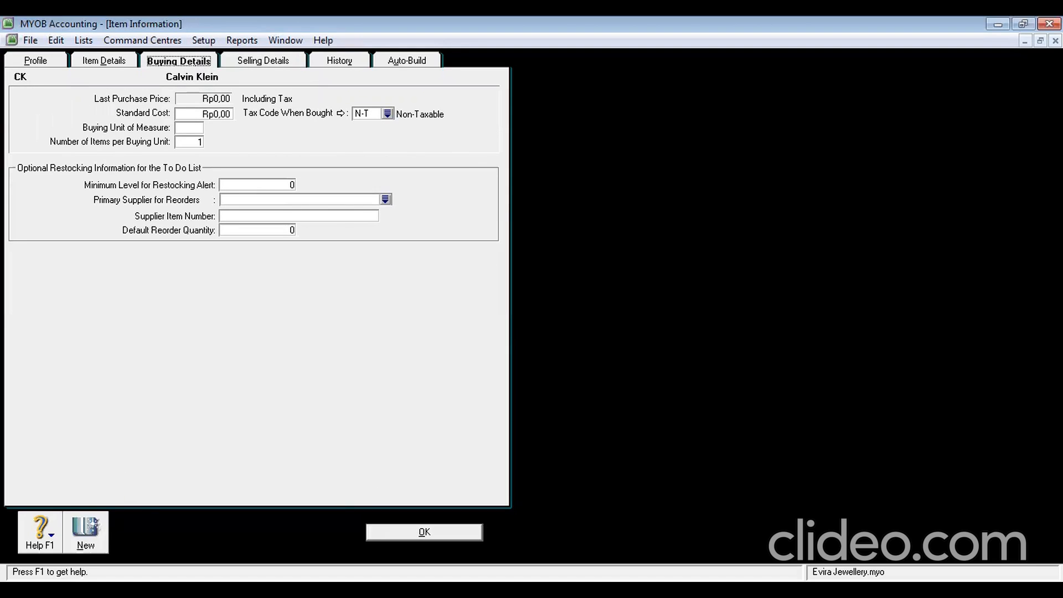
# Start new item AW named 'Amanda Wakeley'
pyautogui.click(94, 535)
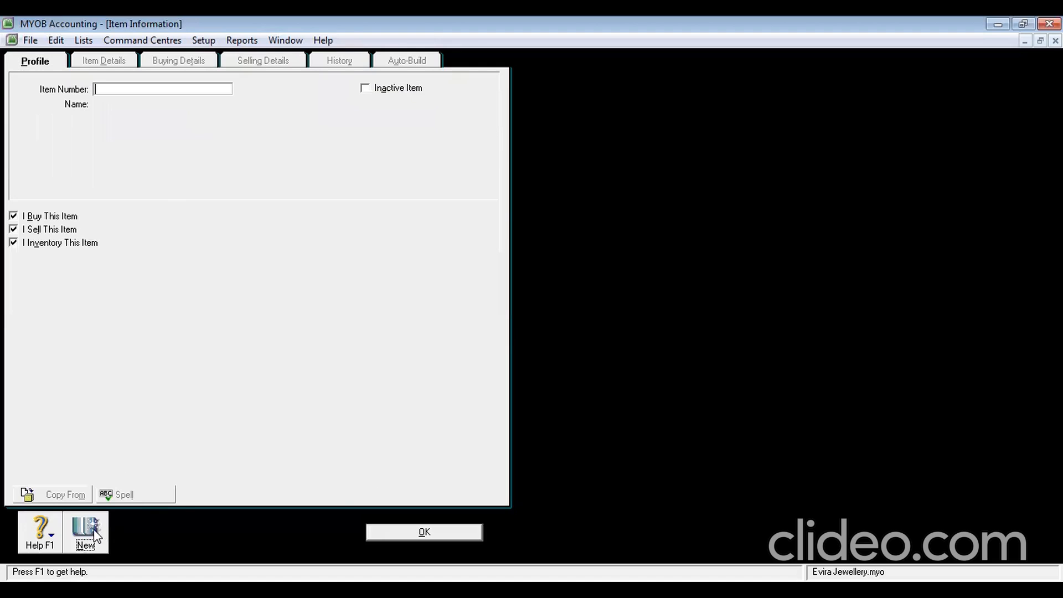
pyautogui.write('AW')
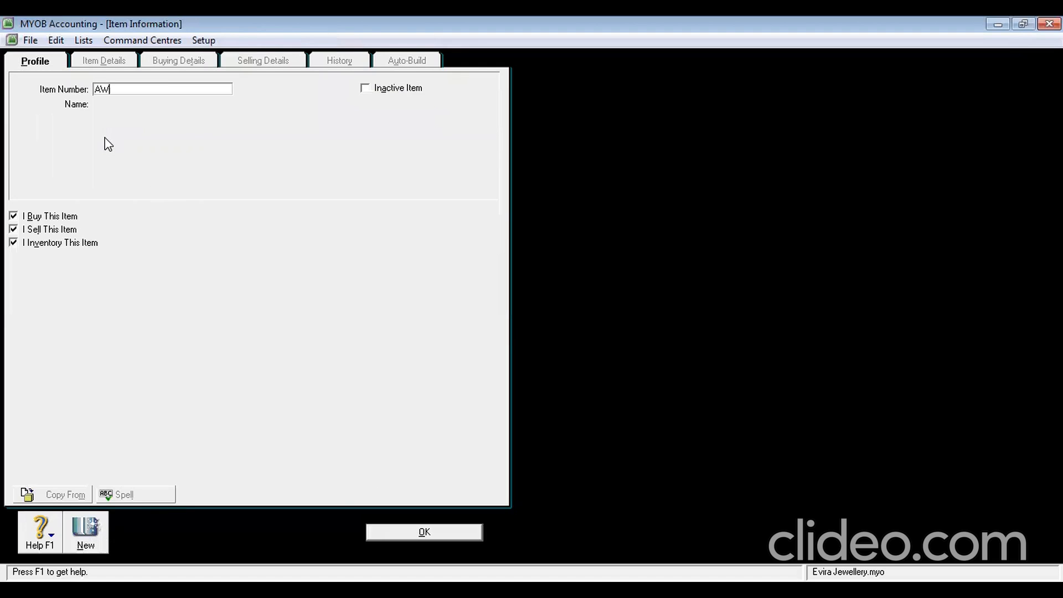
pyautogui.press('Tab')
pyautogui.write('Amand')
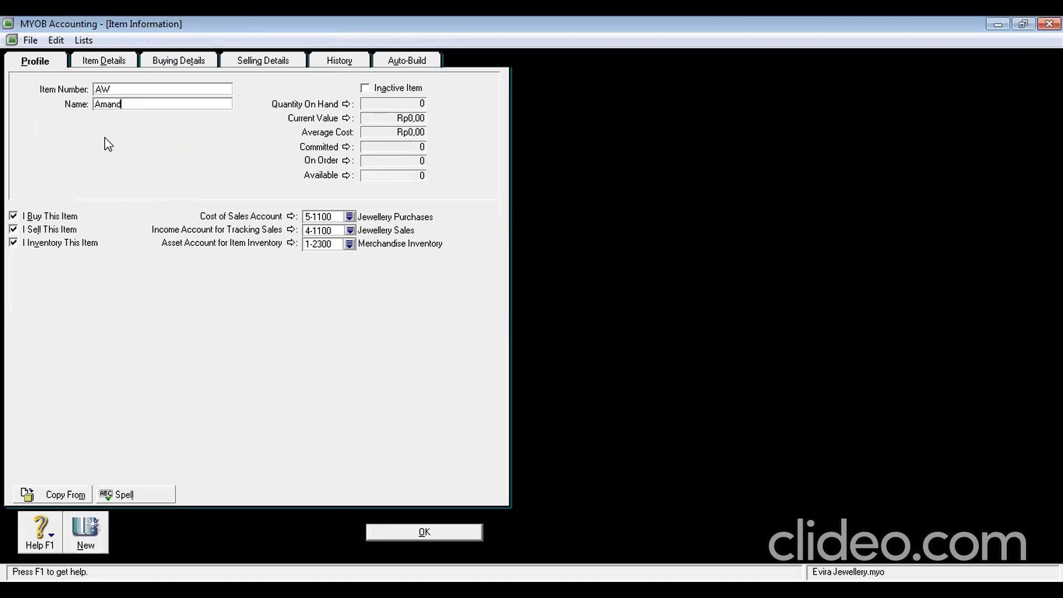
pyautogui.write('a watc')
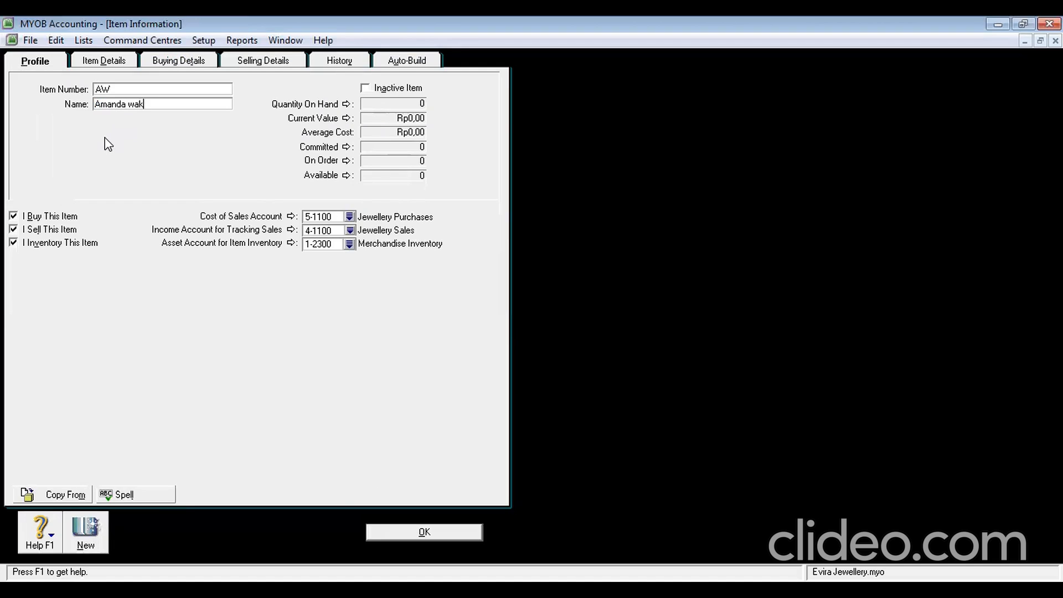
pyautogui.press('BackSpace')
pyautogui.press('BackSpace')
pyautogui.press('BackSpace')
pyautogui.press('BackSpace')
pyautogui.write('Wakeley')
# Give AW a base selling price of Rp5.750.000,00 and save the item
pyautogui.click(249, 60)
pyautogui.click(181, 92)
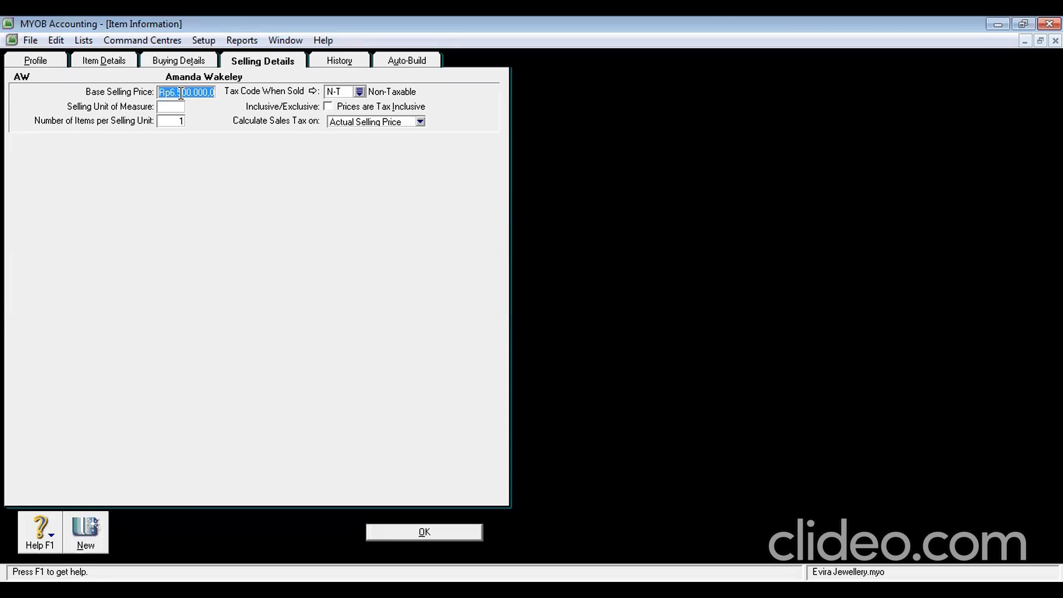
pyautogui.press('BackSpace')
pyautogui.write('5750000')
pyautogui.press('Tab')
pyautogui.click(183, 61)
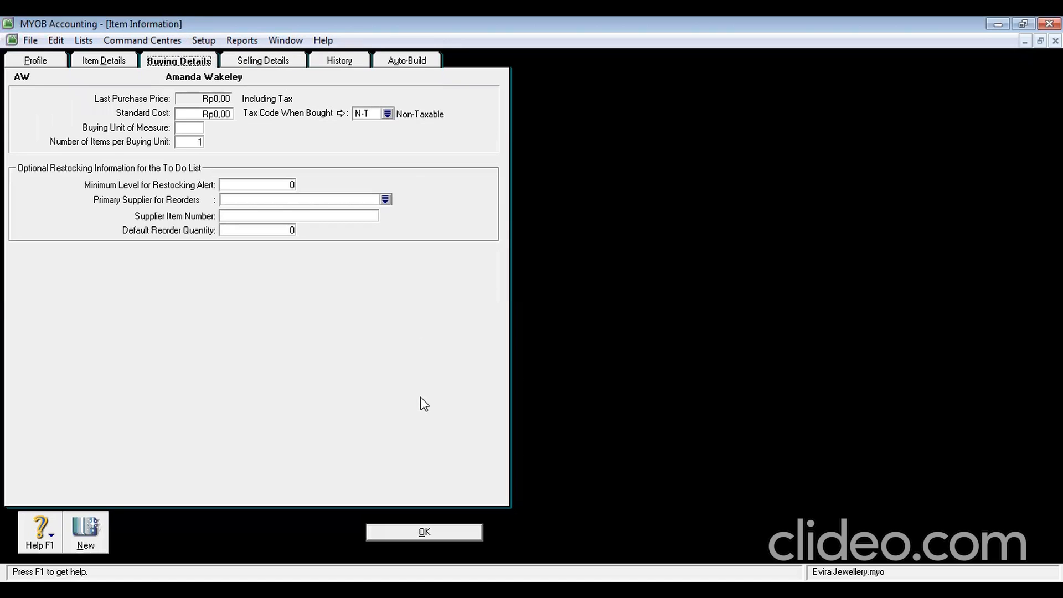
pyautogui.click(424, 532)
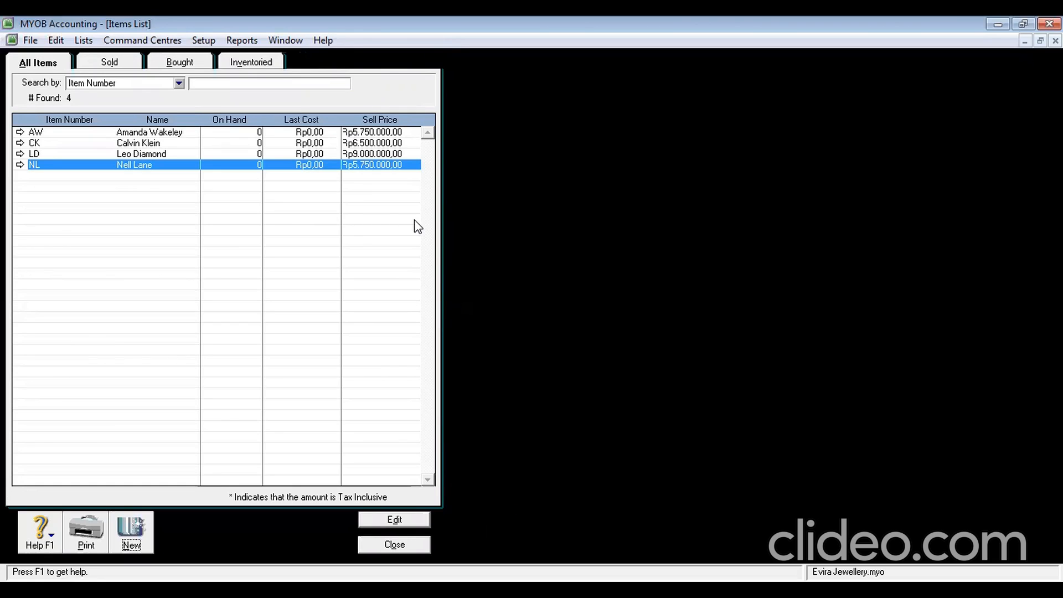
# Close the Items List and create customer card DIAMOND STAR from the Cards List
pyautogui.click(391, 549)
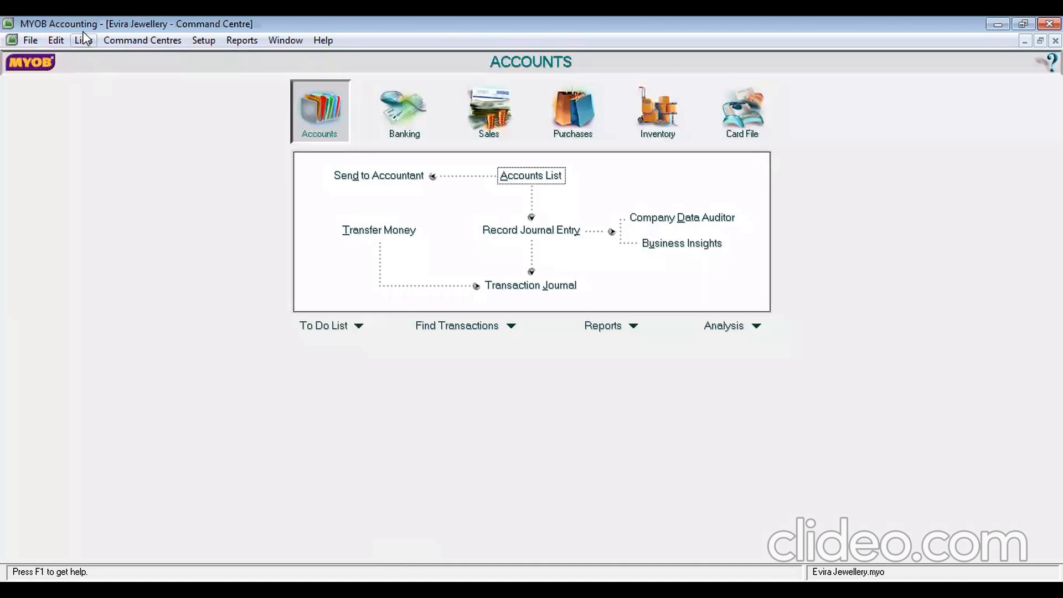
pyautogui.click(90, 43)
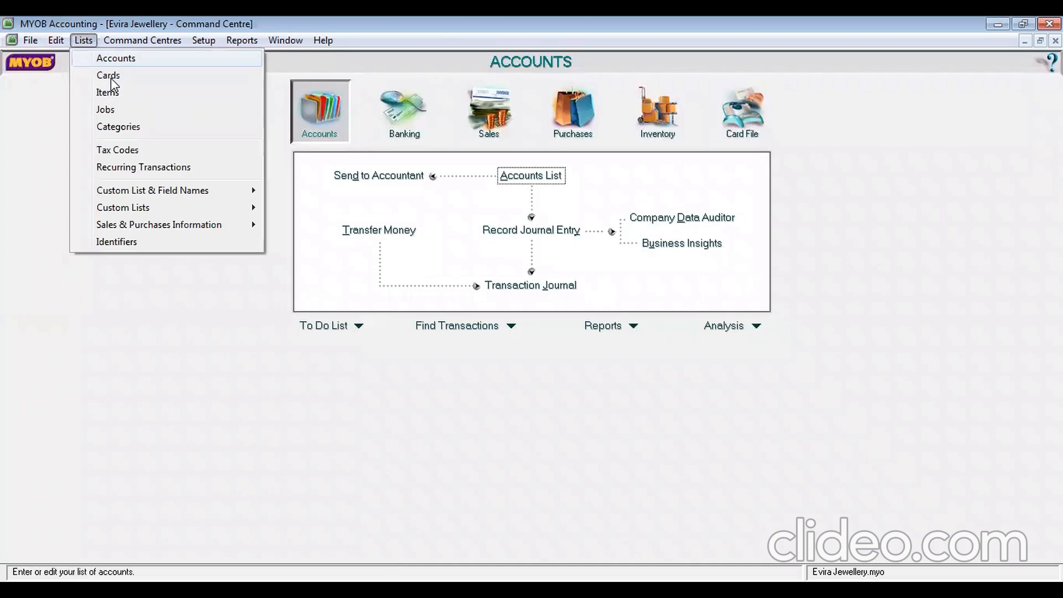
pyautogui.click(108, 75)
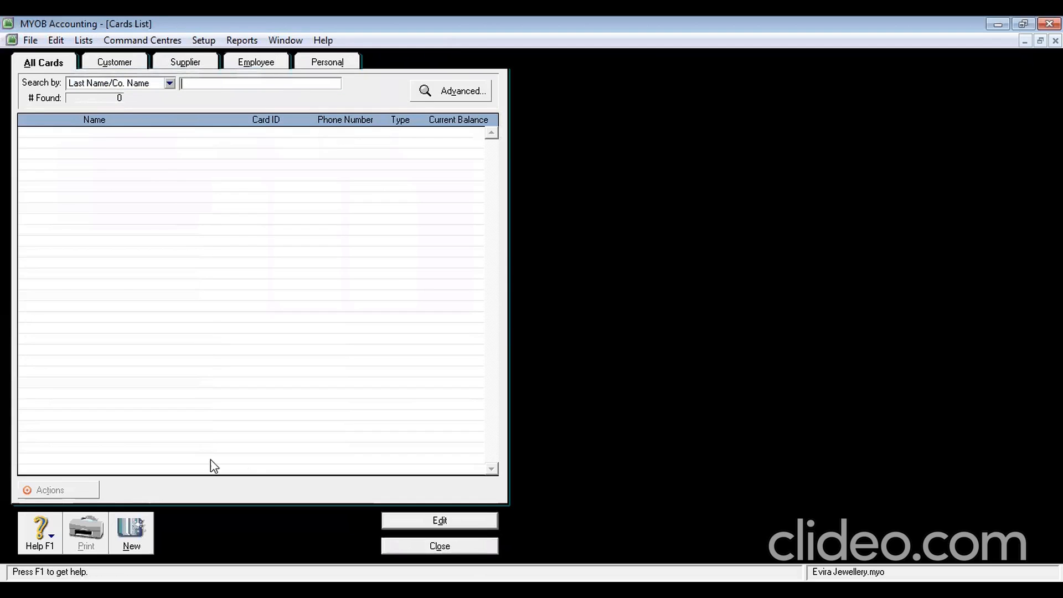
pyautogui.click(135, 529)
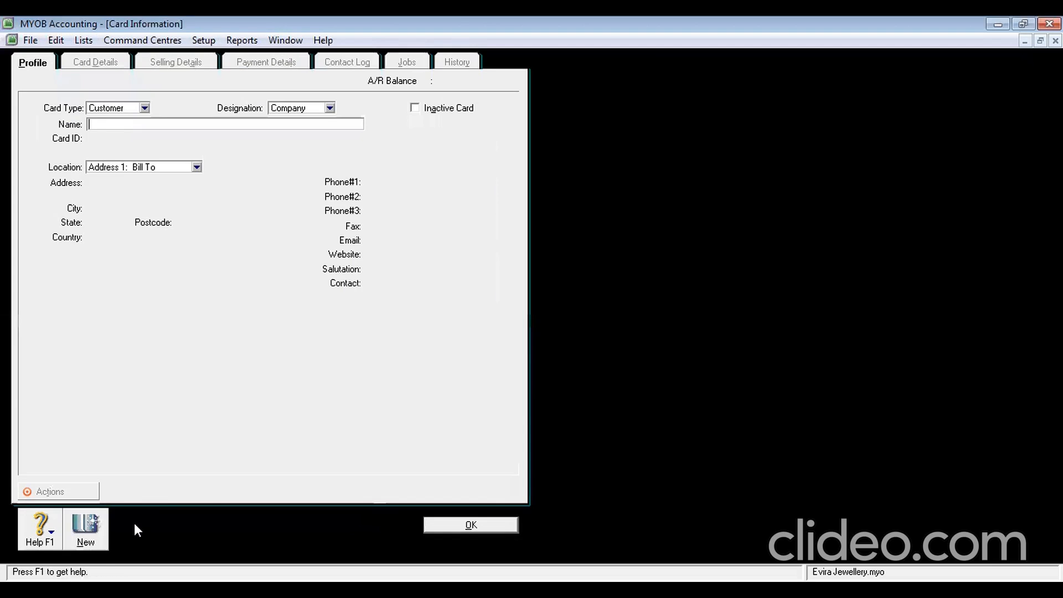
pyautogui.click(145, 108)
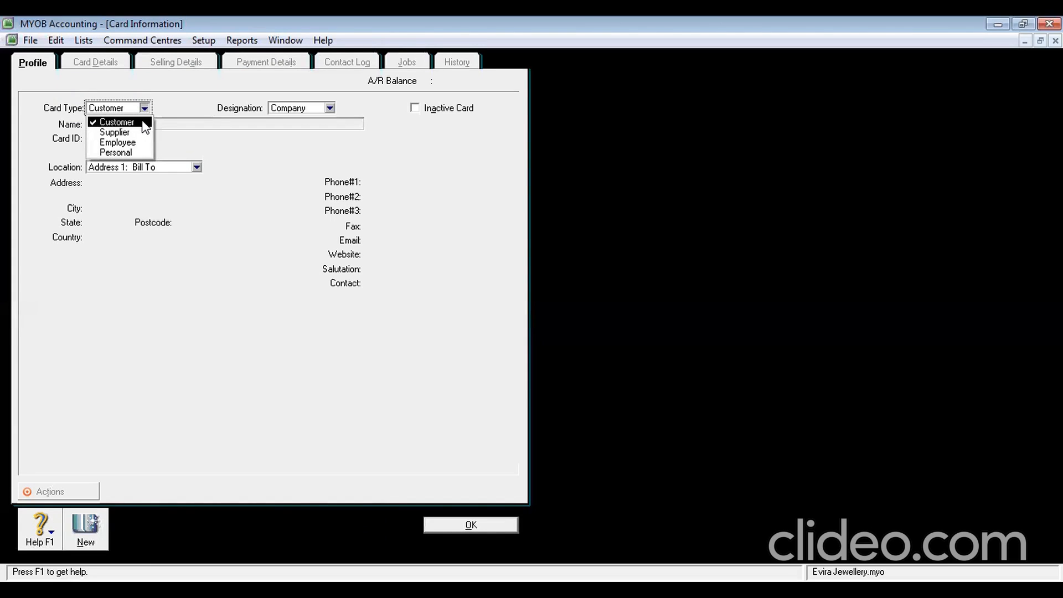
pyautogui.click(144, 123)
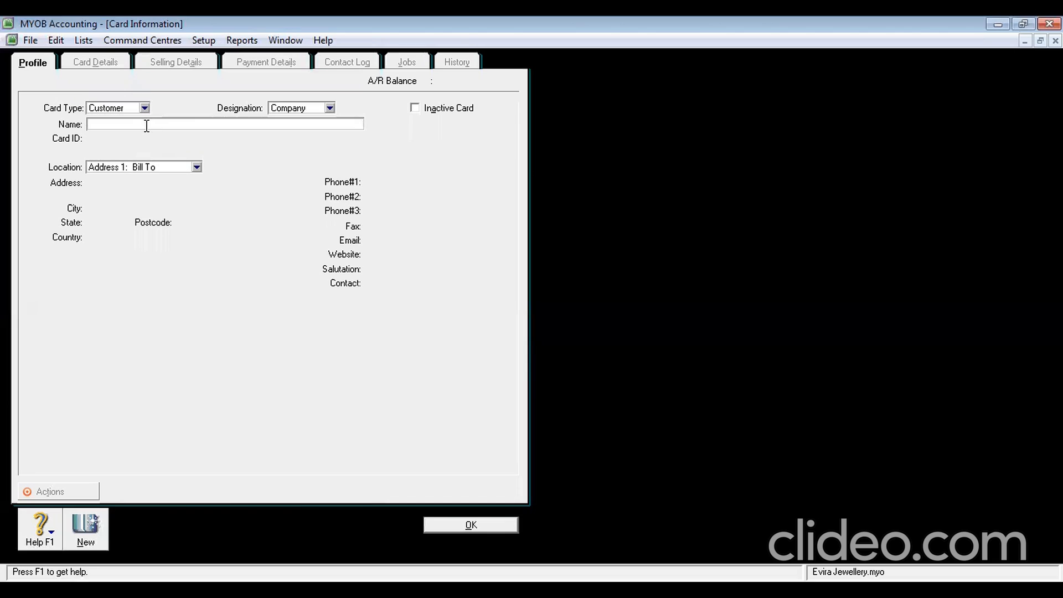
pyautogui.write('DIAMOND STAR')
# Add customer cards ERNEST COLLECTION and UNIQUE SILVER
pyautogui.click(81, 535)
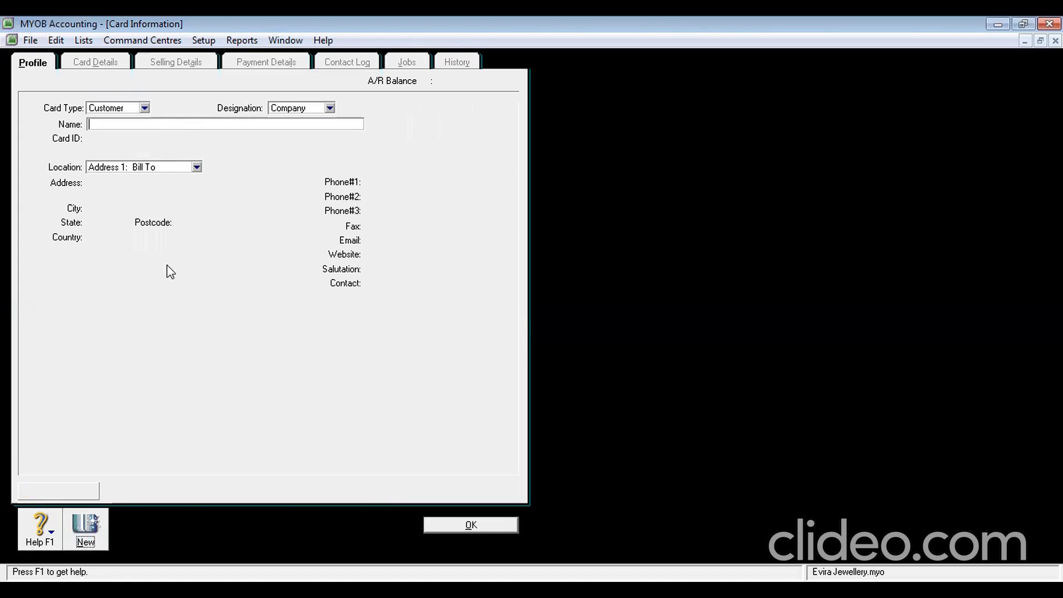
pyautogui.write('ERNEST COLE')
pyautogui.press('BackSpace')
pyautogui.write('LECTION')
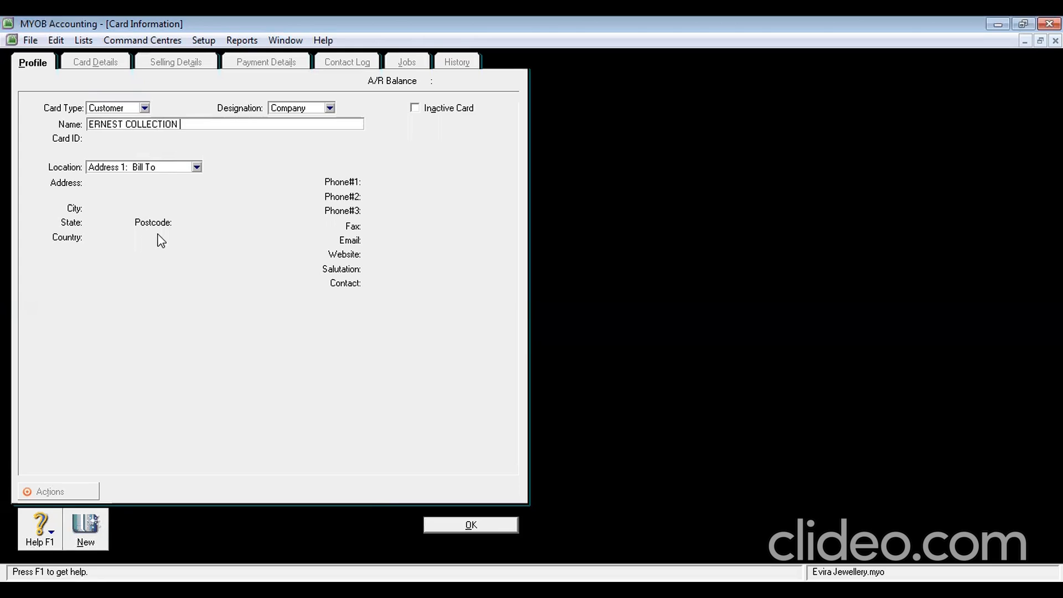
pyautogui.click(95, 528)
pyautogui.write('UN')
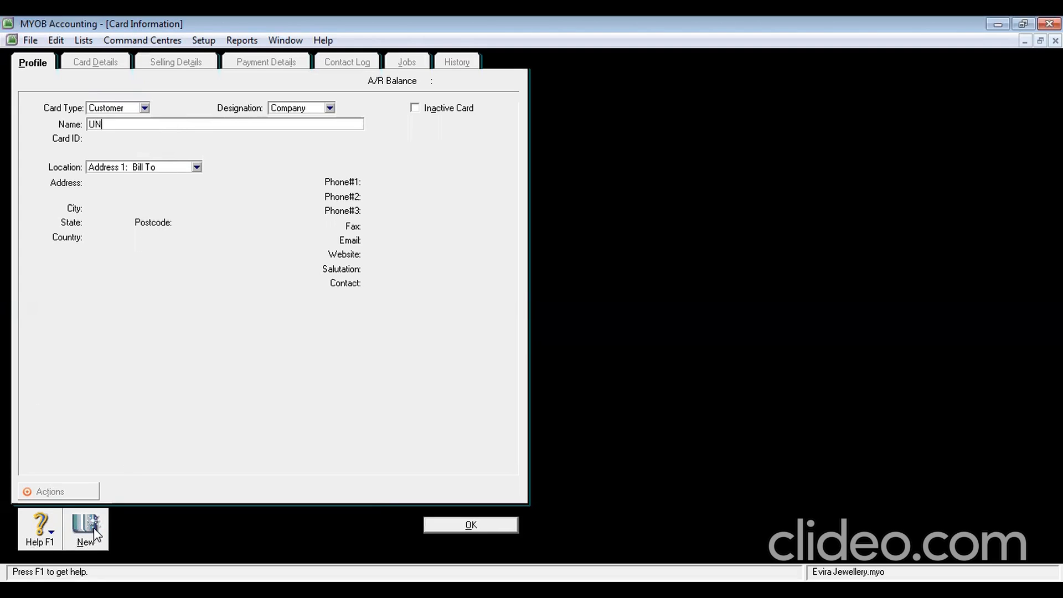
pyautogui.write('IQUE SILVER')
pyautogui.click(87, 532)
pyautogui.click(145, 109)
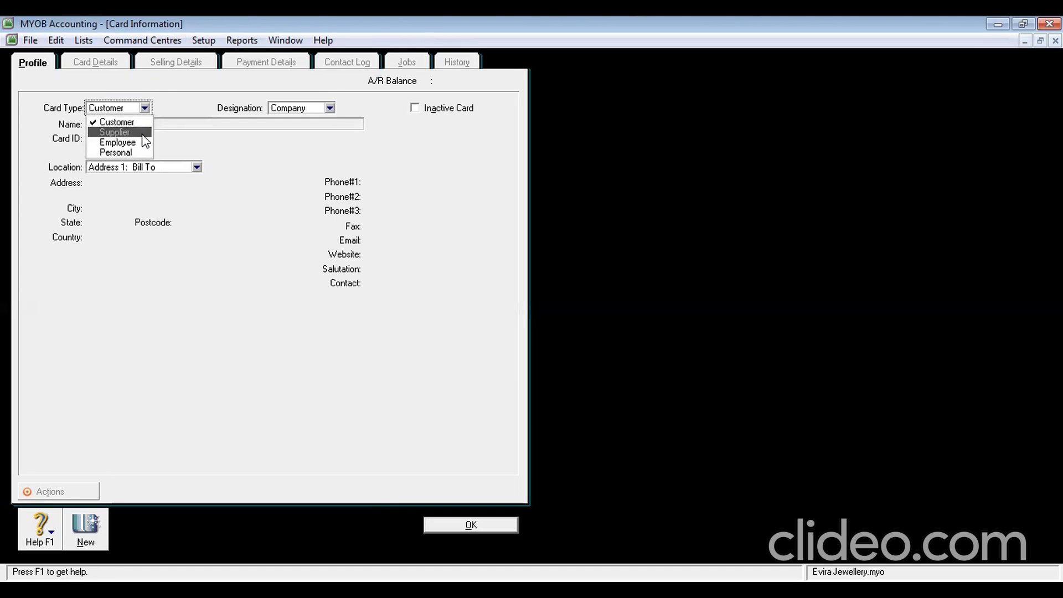
# Create supplier cards KEYINA JEWELLERY, OLIVE COLLECTION and SAPPHIRE SILVER
pyautogui.click(145, 133)
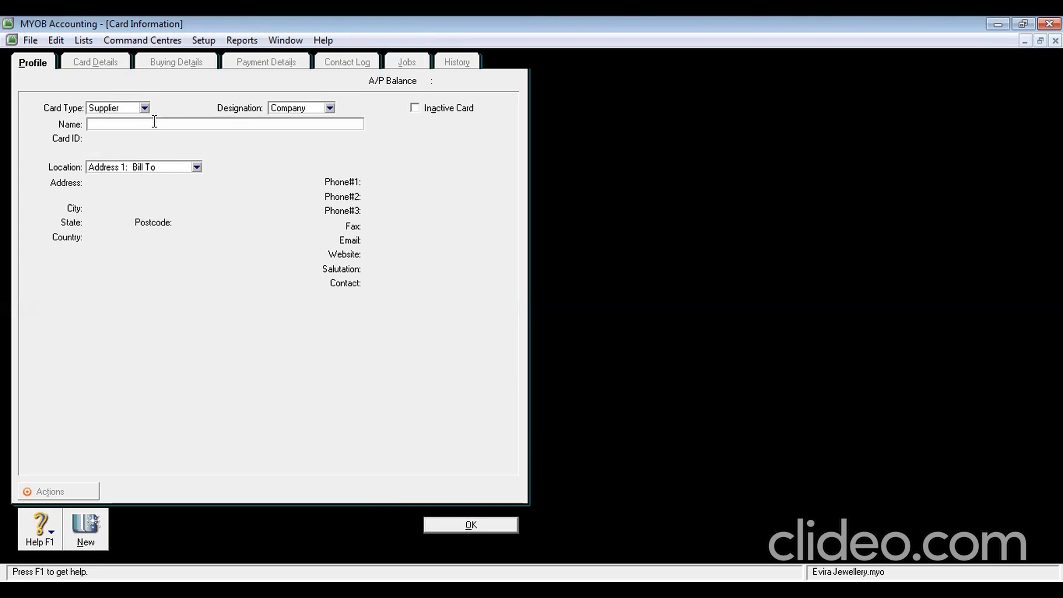
pyautogui.write('KEYINA JEWELLERY')
pyautogui.click(99, 530)
pyautogui.write('OLIVE COLLECTION')
pyautogui.click(94, 529)
pyautogui.write('SAPPHIRE SILVER')
pyautogui.click(87, 536)
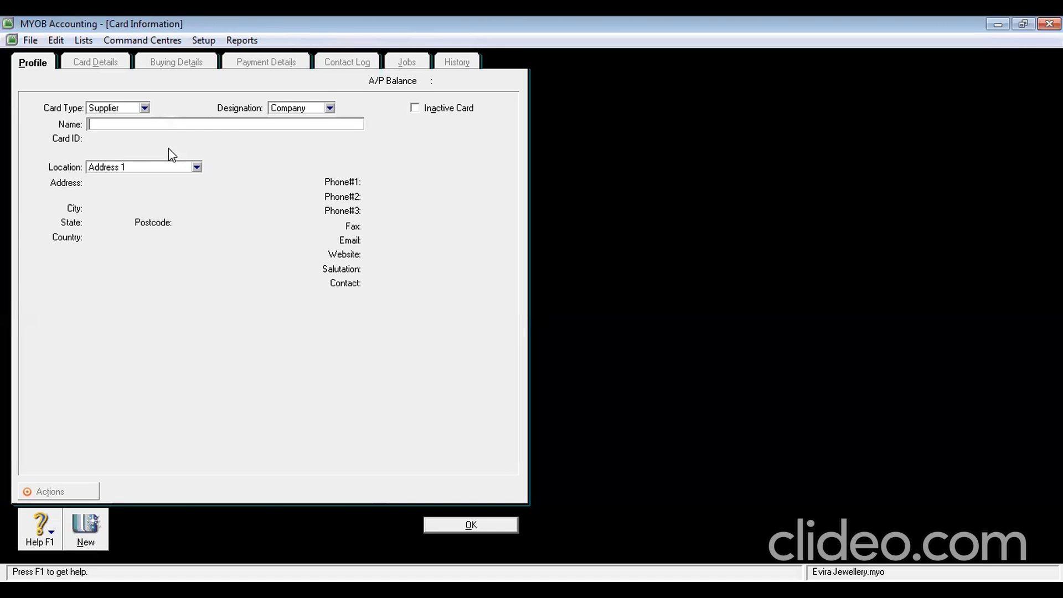
pyautogui.click(144, 110)
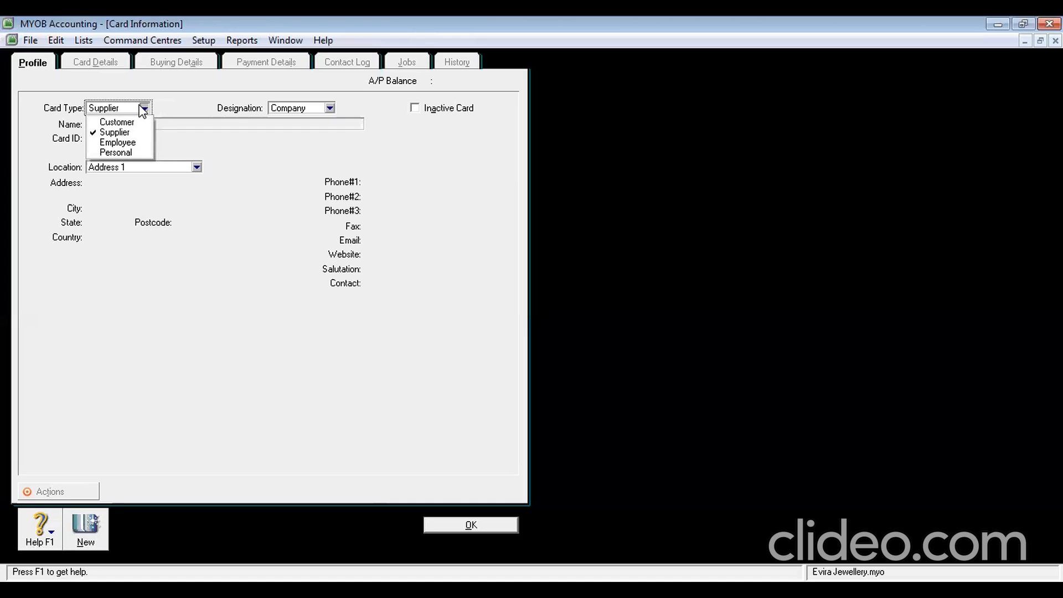
# Create employee cards with last names ROSE and JULIA
pyautogui.click(135, 144)
pyautogui.click(122, 126)
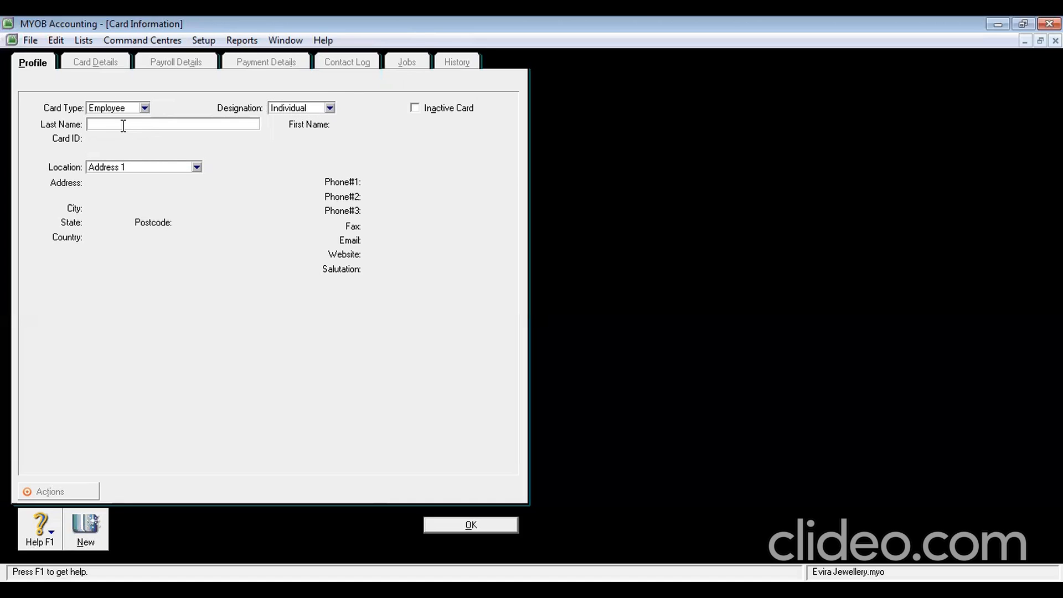
pyautogui.write('ROSE')
pyautogui.click(88, 530)
pyautogui.write('JULIA')
pyautogui.press('Tab')
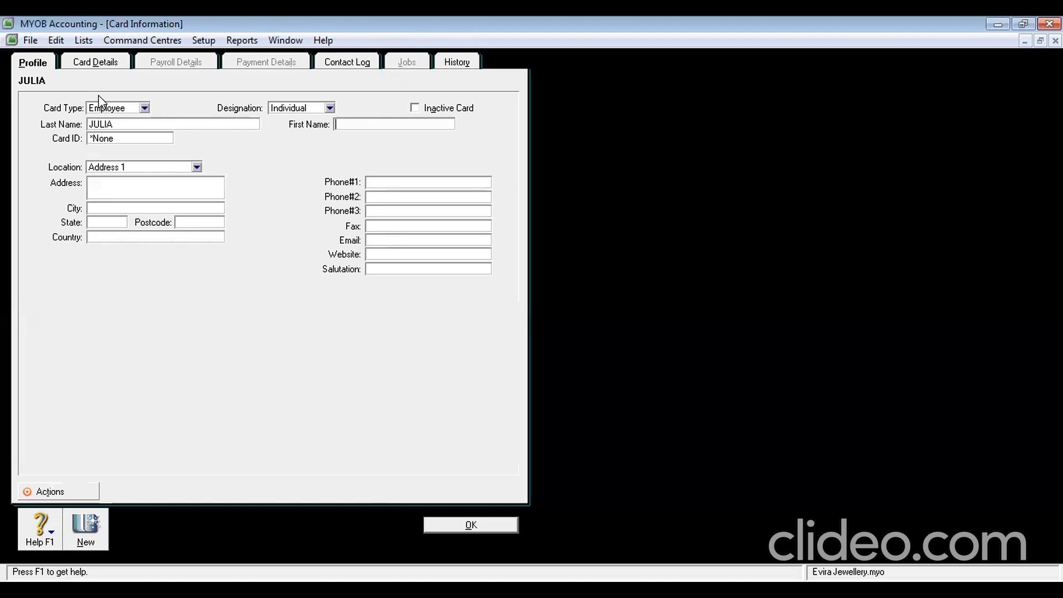
pyautogui.click(470, 524)
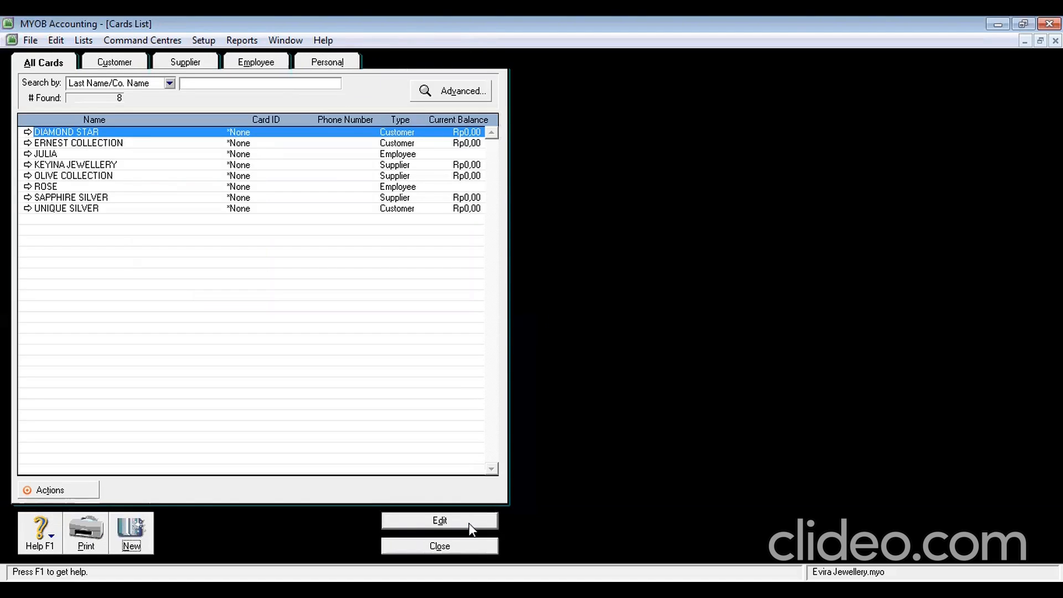
# Review the Customer and Supplier card lists, then close the Cards List
pyautogui.click(124, 64)
pyautogui.click(183, 61)
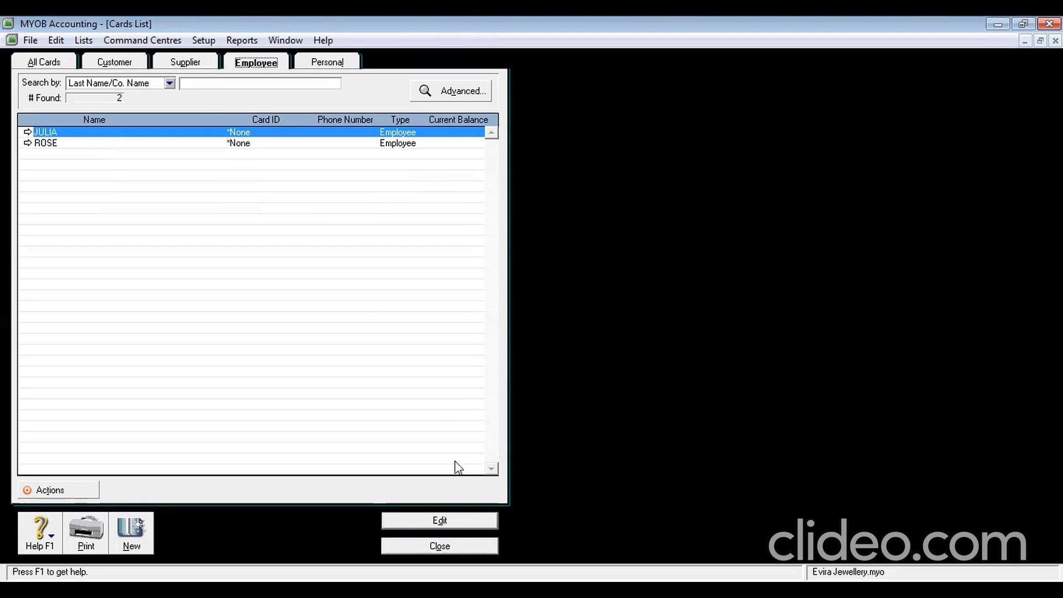
pyautogui.click(447, 545)
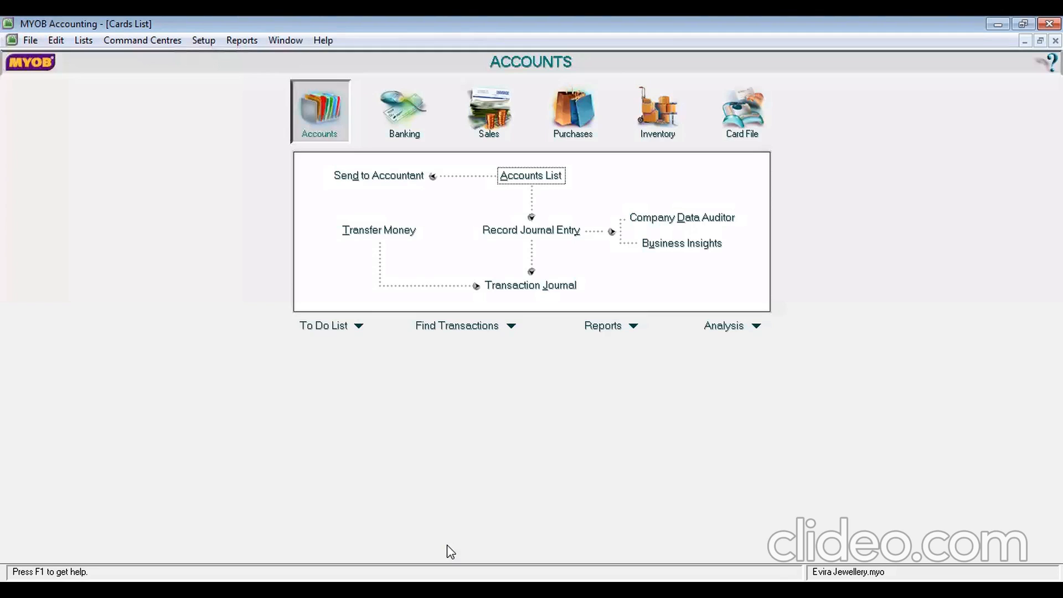
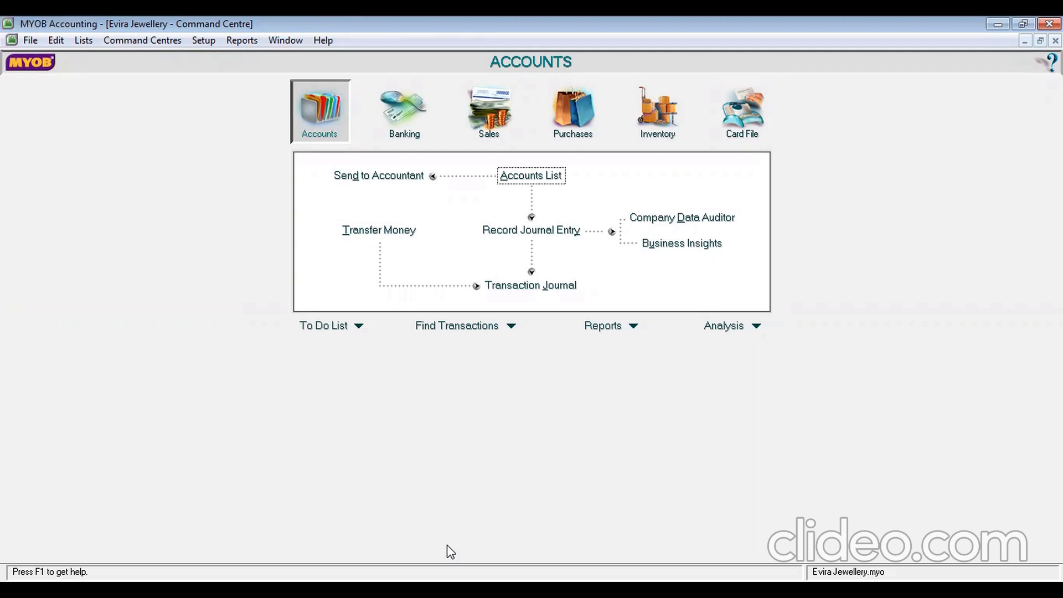
# In Account Opening Balances, enter Rp24.000.000 for 1-1310 and -Rp100.000 for 1-1320
pyautogui.click(200, 42)
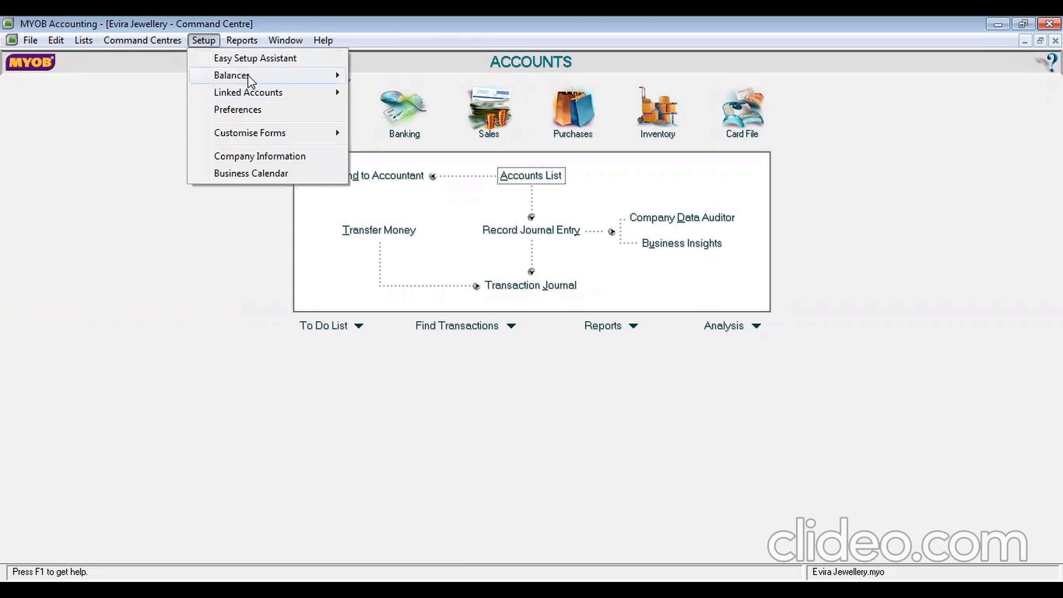
pyautogui.moveTo(250, 78)
pyautogui.click(460, 76)
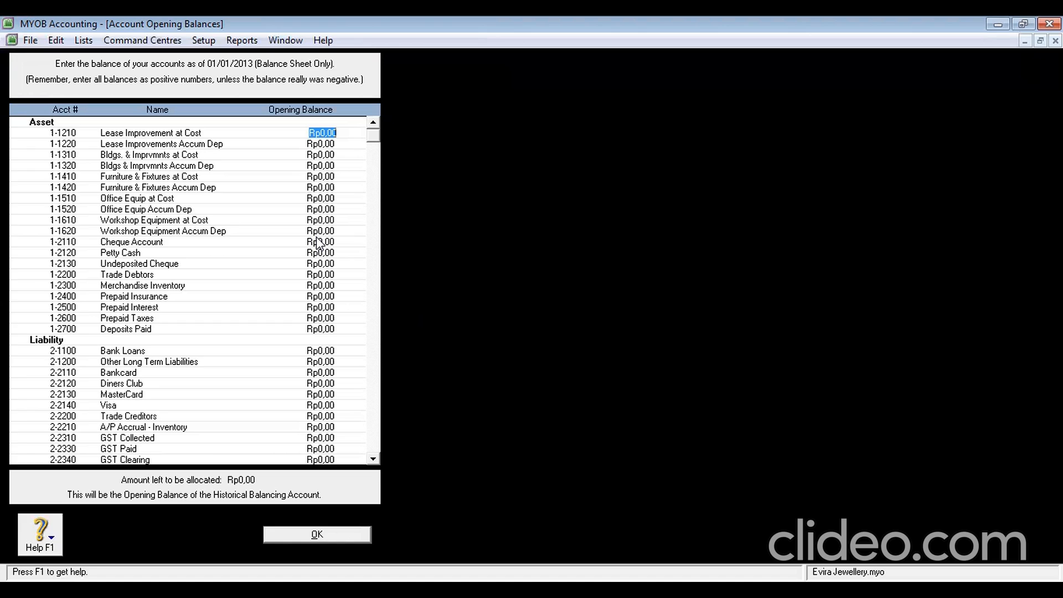
pyautogui.click(323, 155)
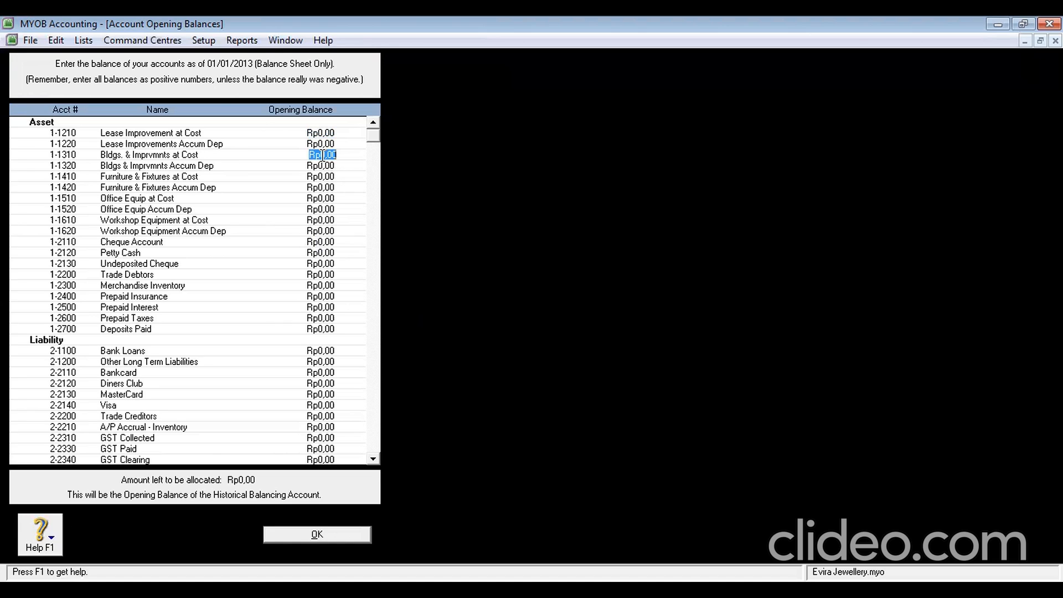
pyautogui.write('24.000.000')
pyautogui.click(322, 160)
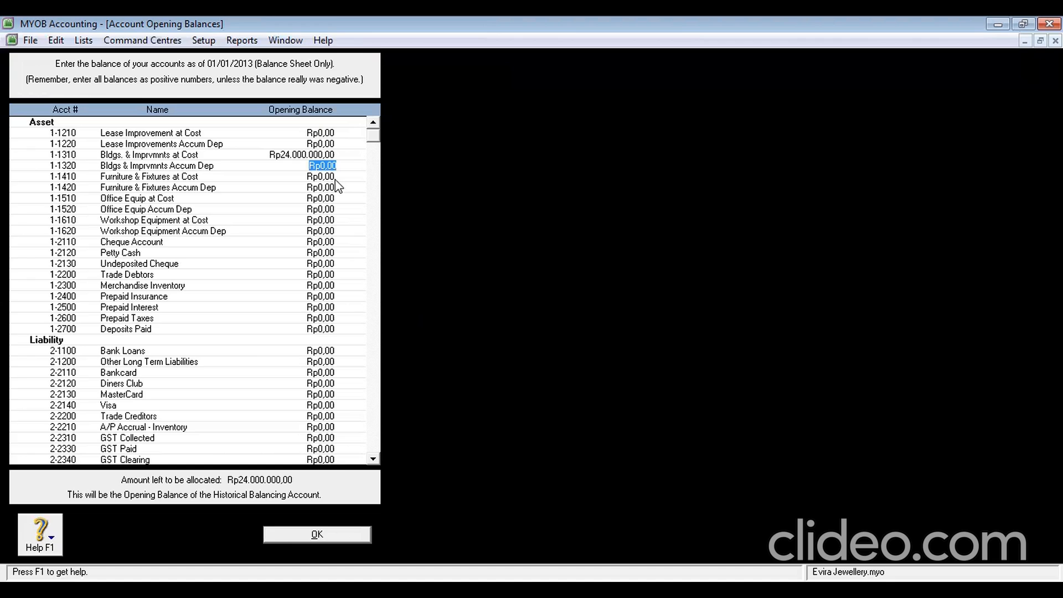
pyautogui.write('-100000')
pyautogui.press('Tab')
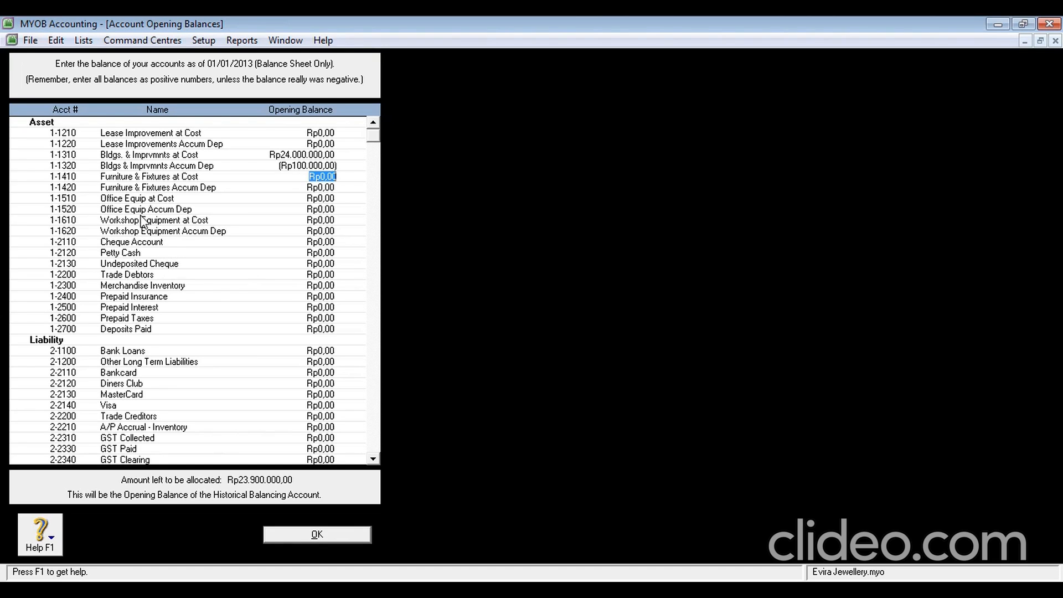
# Enter opening balances of Rp500.000.000 for Cheque Account and Rp5.000.000 for Petty Cash
pyautogui.click(321, 244)
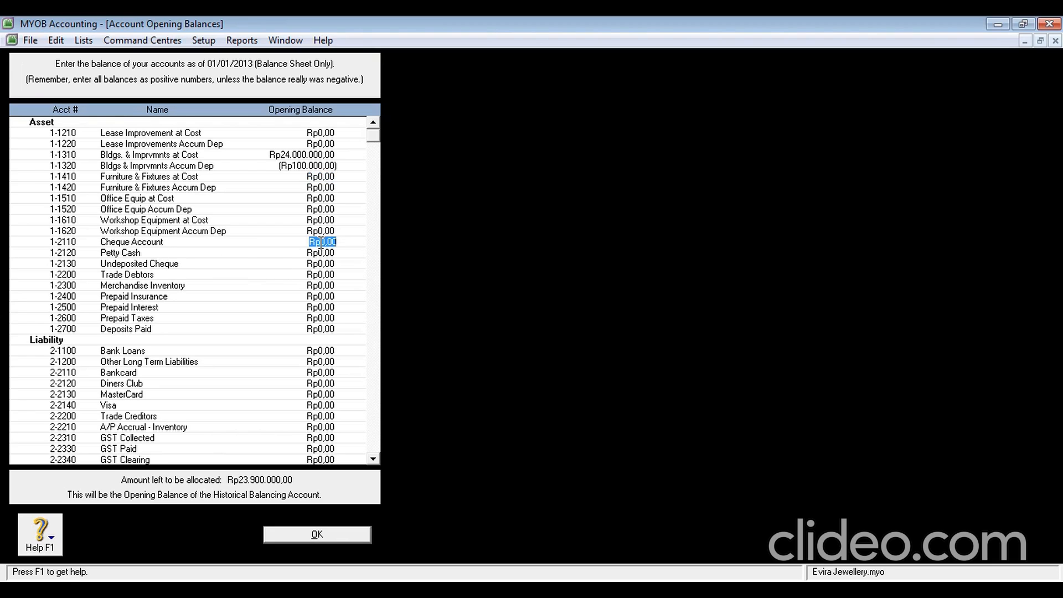
pyautogui.write('6')
pyautogui.write('000')
pyautogui.press('BackSpace')
pyautogui.press('BackSpace')
pyautogui.press('BackSpace')
pyautogui.write('500.000.000')
pyautogui.press('Tab')
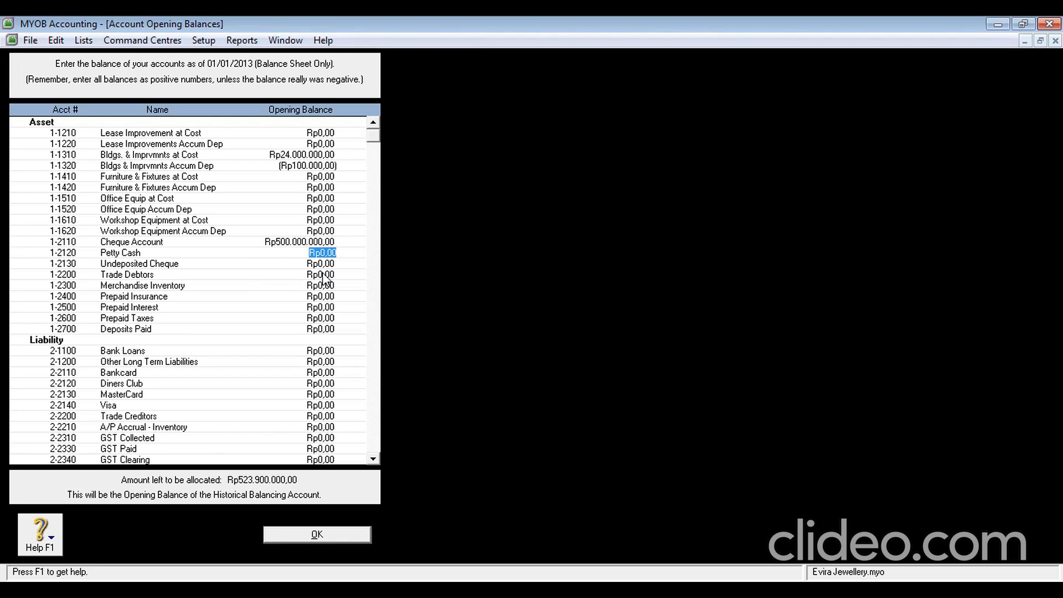
pyautogui.write('5000,00')
pyautogui.press('Tab')
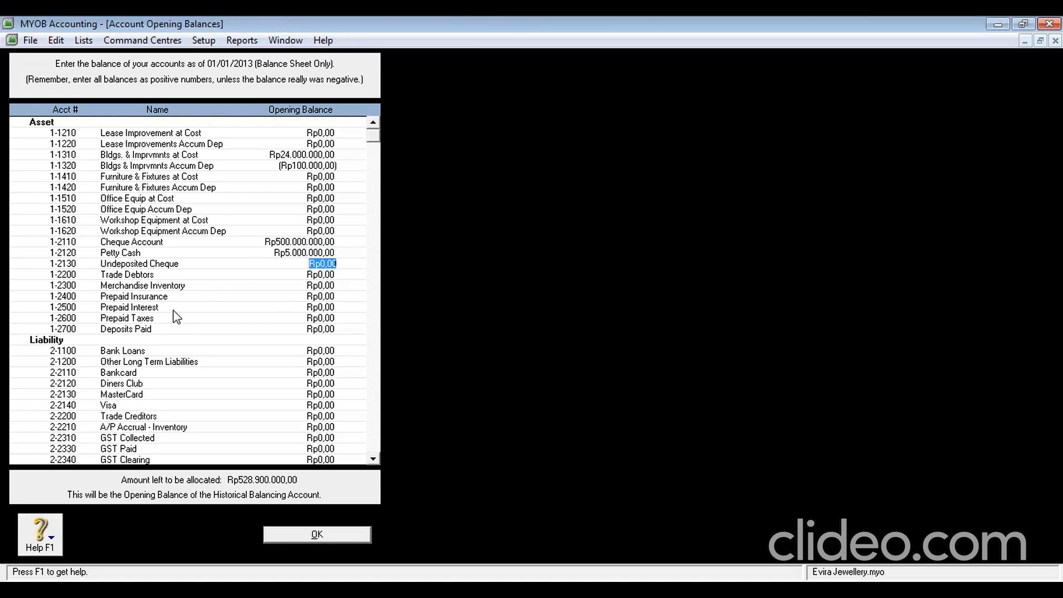
# Enter Trade Debtors Rp9.900.000, Merchandise Inventory Rp216.400.000 and Trade Creditors Rp8.800.000 as opening balances
pyautogui.click(312, 274)
pyautogui.write('900.000,')
pyautogui.write('0')
pyautogui.press('Tab')
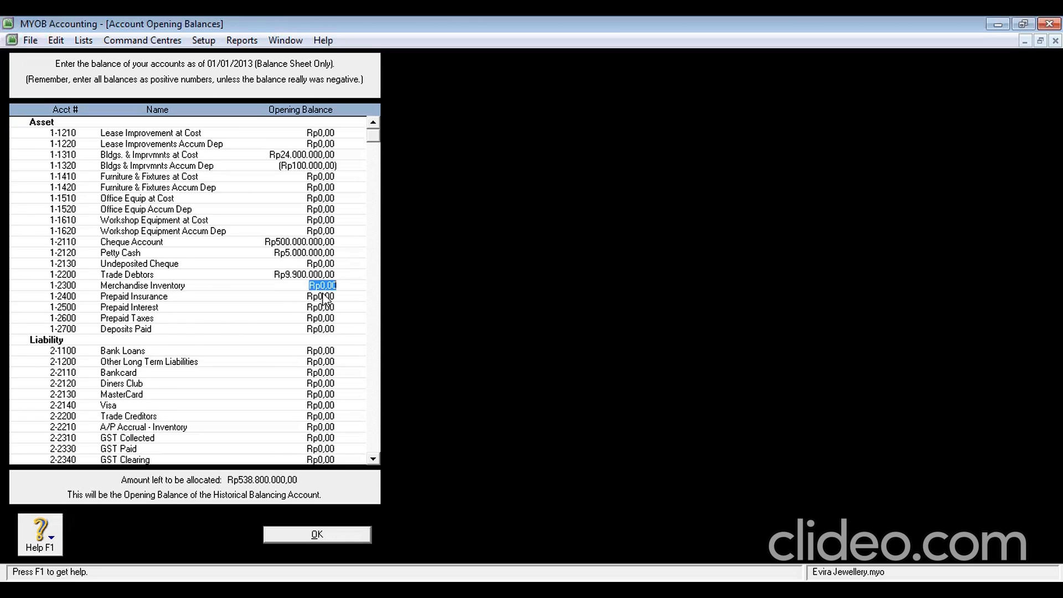
pyautogui.write('216400000')
pyautogui.press('Tab')
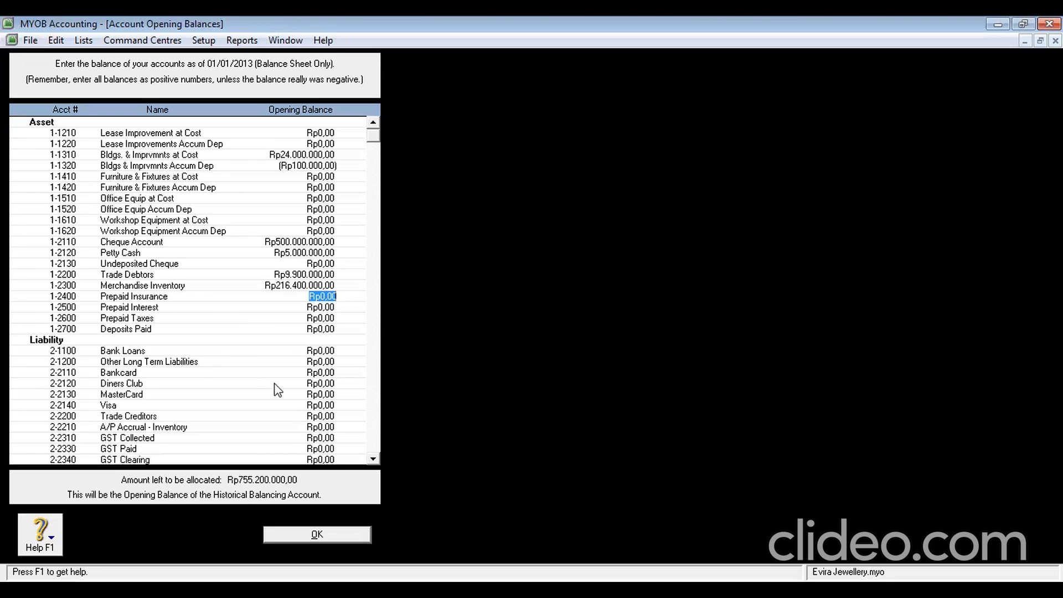
pyautogui.click(323, 416)
pyautogui.write('8.')
pyautogui.write('800.')
pyautogui.write('000')
pyautogui.press('Tab')
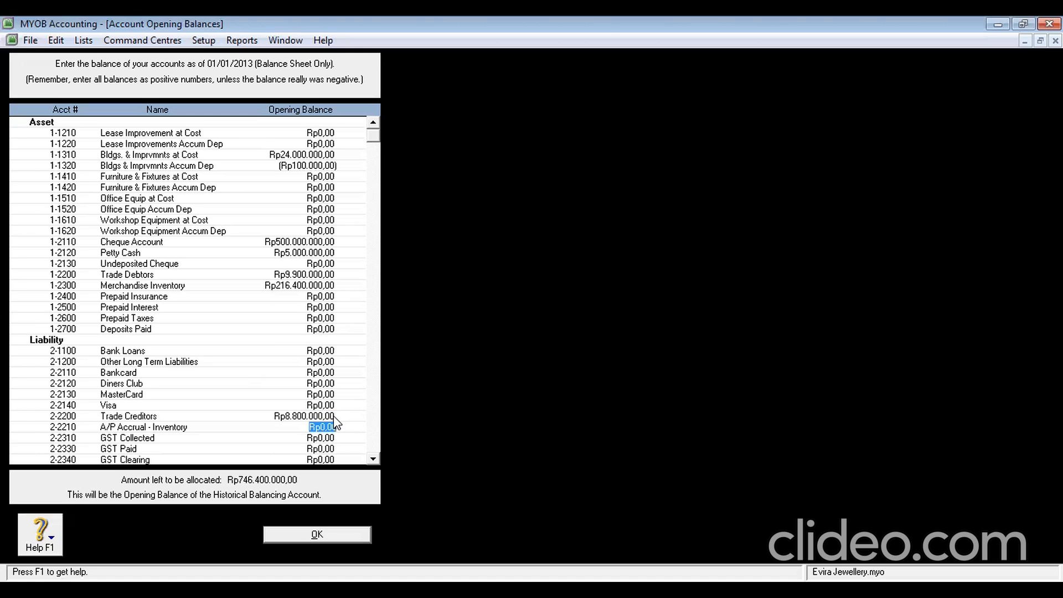
pyautogui.click(374, 458)
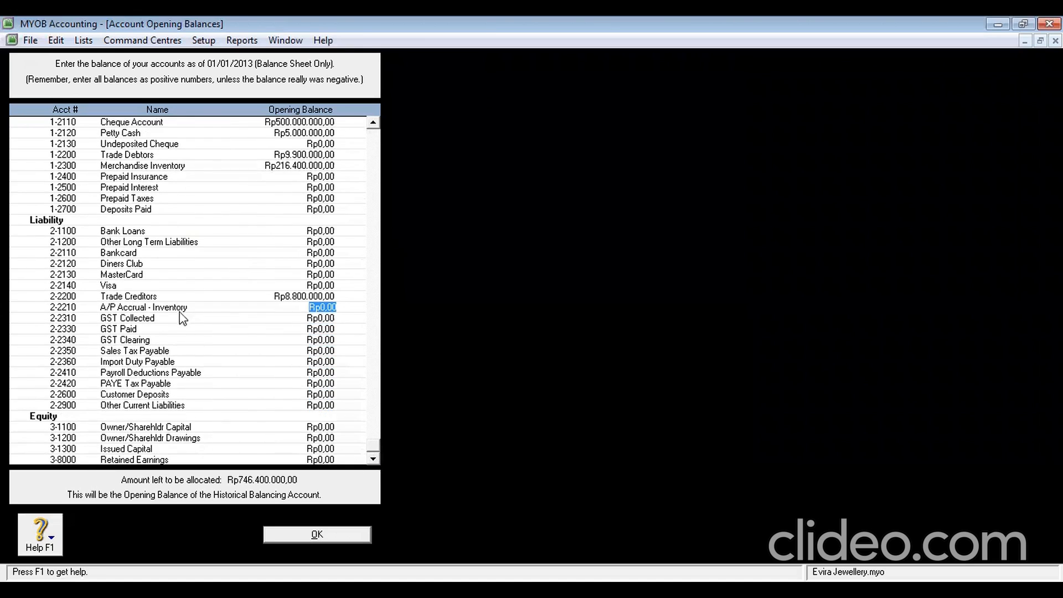
# Enter opening balances of Rp900.000 for GST Collected and -Rp800.000 for GST Paid
pyautogui.click(317, 318)
pyautogui.write('900000')
pyautogui.press('Tab')
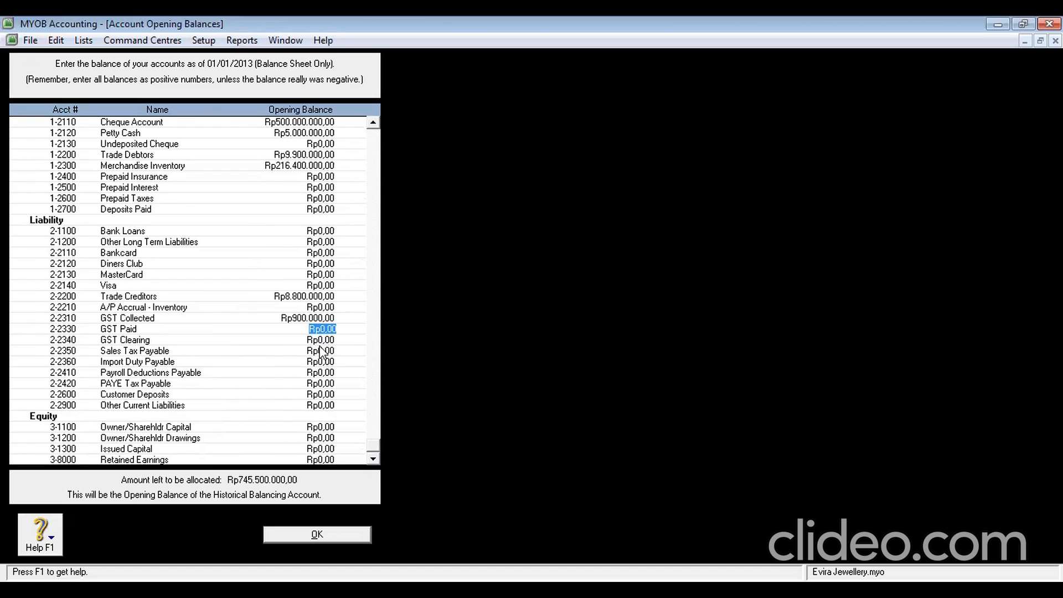
pyautogui.write('-80000')
pyautogui.press('Tab')
# Enter Owner Capital Rp700.000.000 and Retained Earnings Rp46.300.000, then save the balances
pyautogui.click(323, 427)
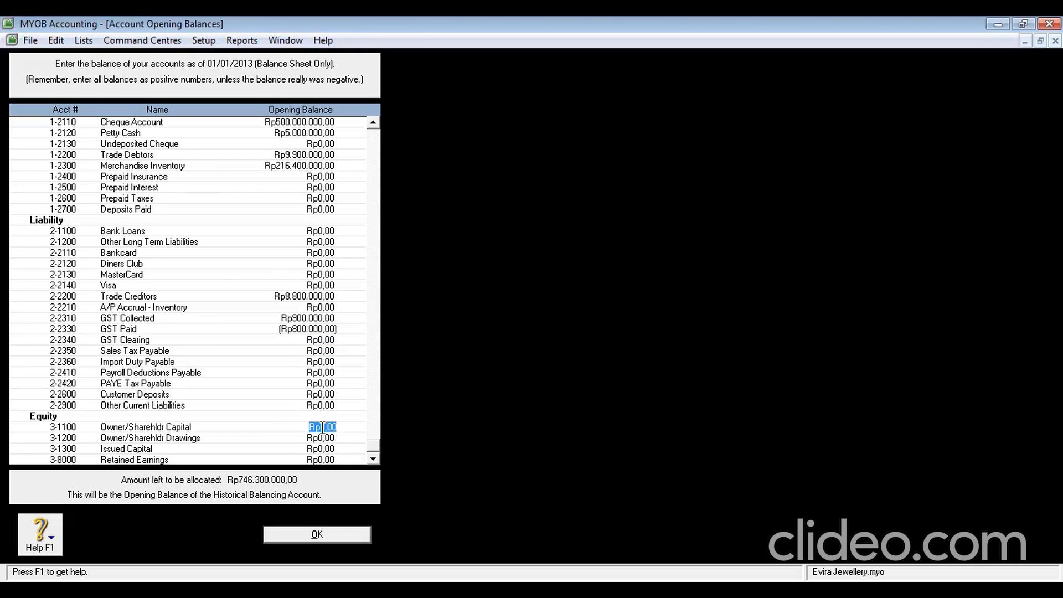
pyautogui.write('7')
pyautogui.write('00.000.0')
pyautogui.write('00')
pyautogui.press('Tab')
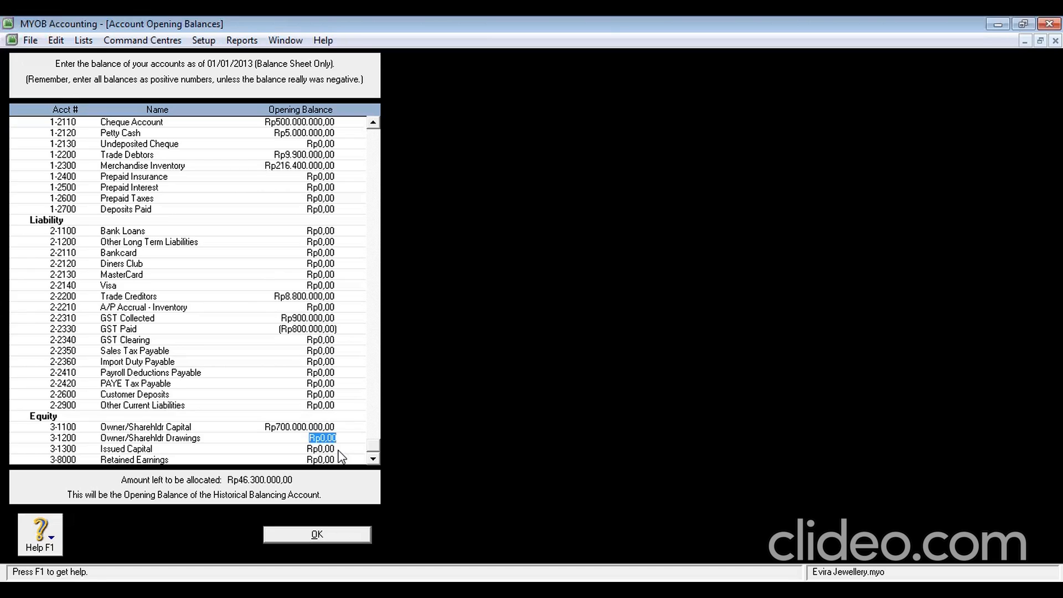
pyautogui.click(322, 460)
pyautogui.write('46.300.000')
pyautogui.press('Tab')
pyautogui.press('Tab')
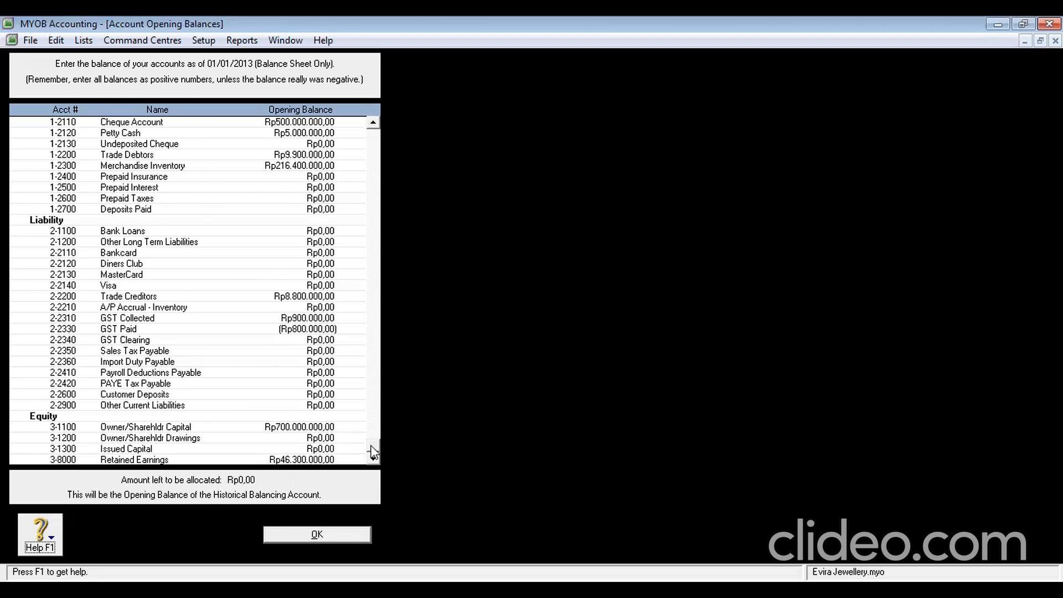
pyautogui.moveTo(372, 452); pyautogui.dragTo(387, 166)
pyautogui.moveTo(379, 128); pyautogui.dragTo(373, 446)
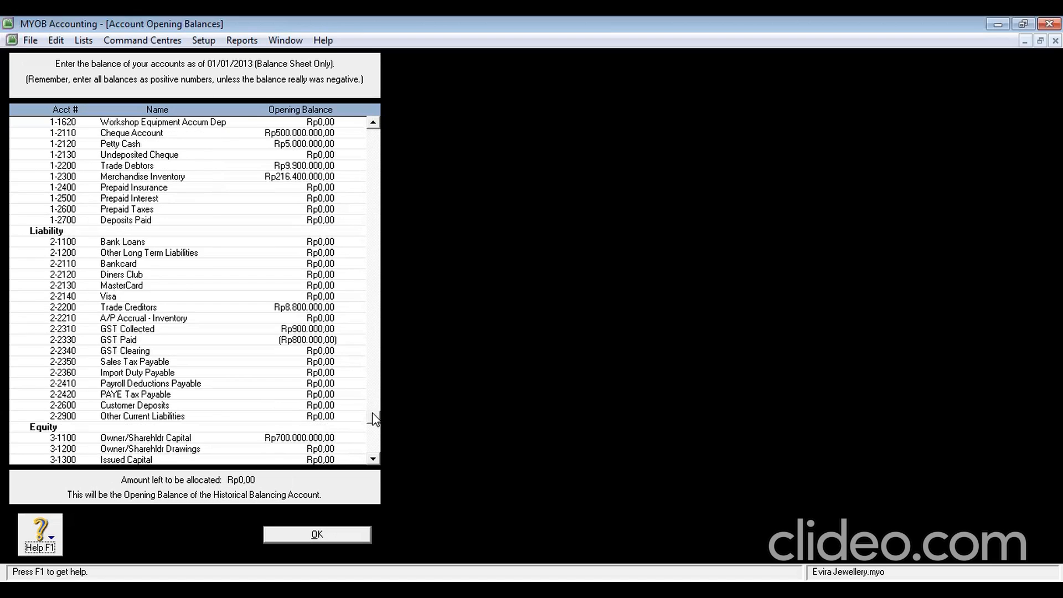
pyautogui.click(340, 535)
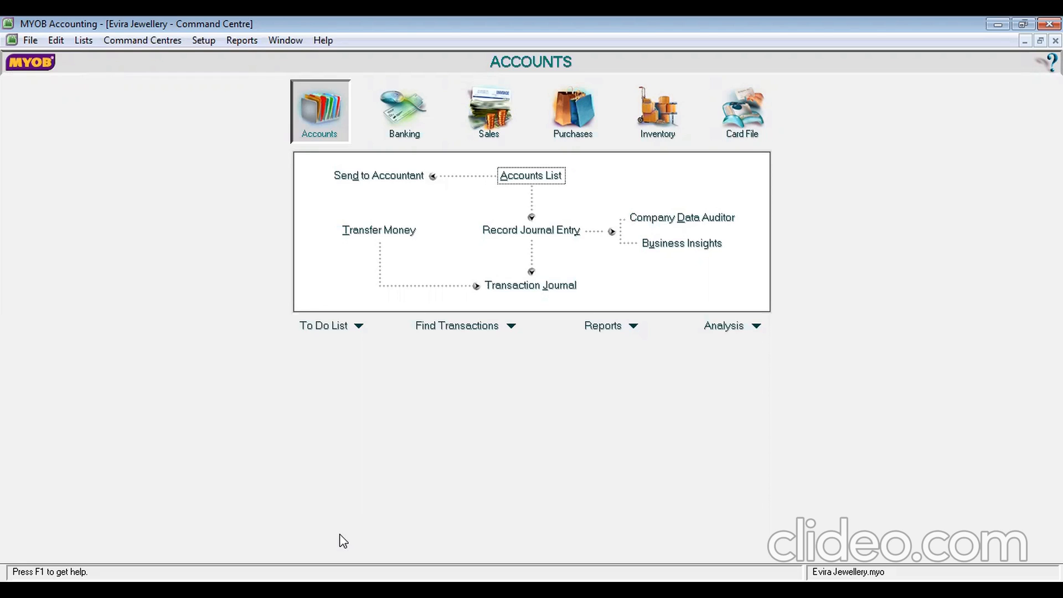
# Open Customer Balances, show DIAMOND STAR's details and start a new historical sale
pyautogui.click(205, 41)
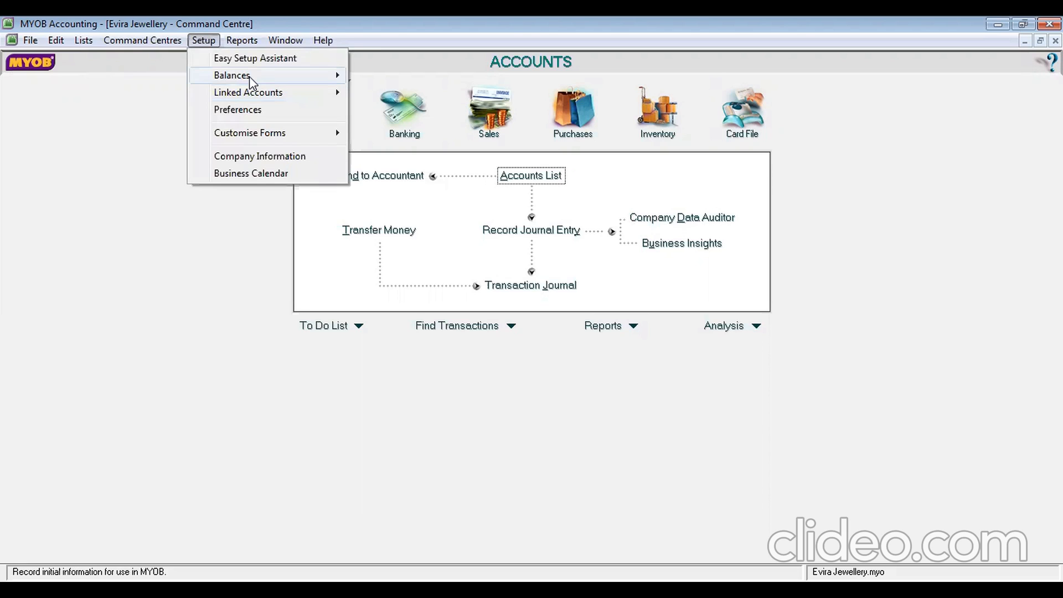
pyautogui.moveTo(249, 76)
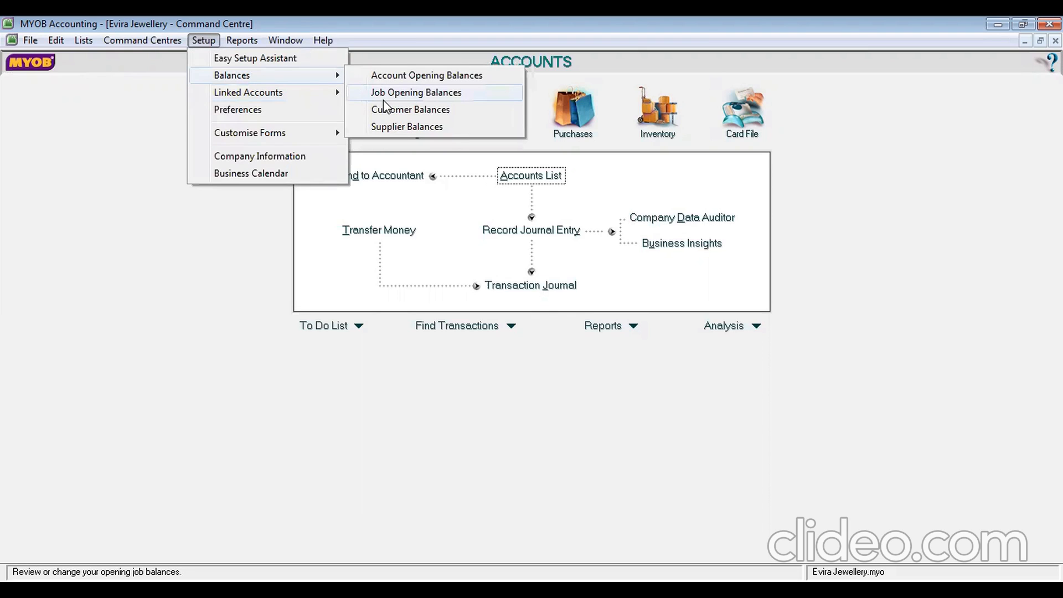
pyautogui.click(396, 113)
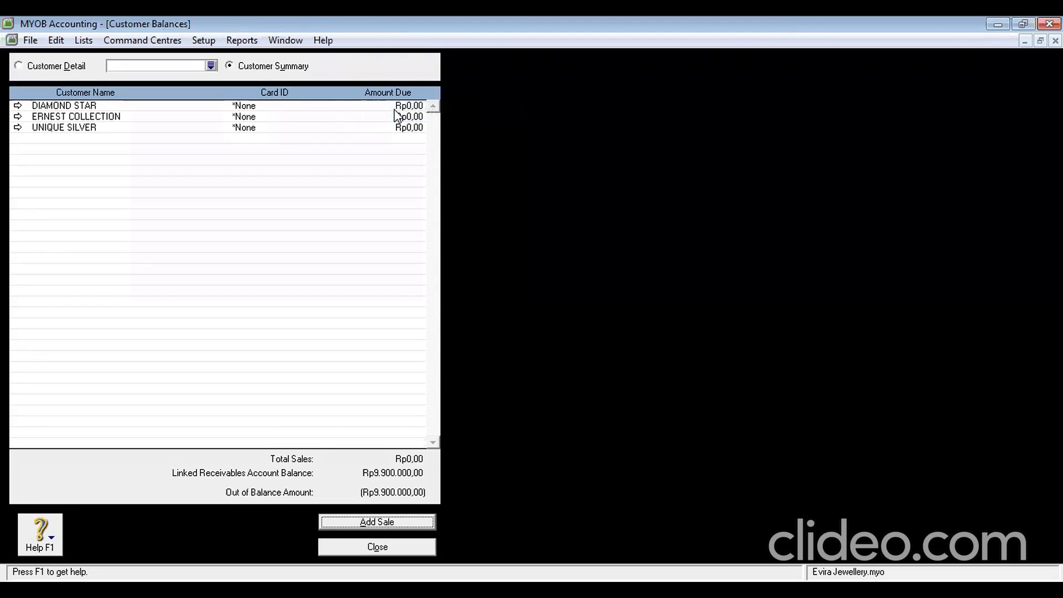
pyautogui.doubleClick(162, 109)
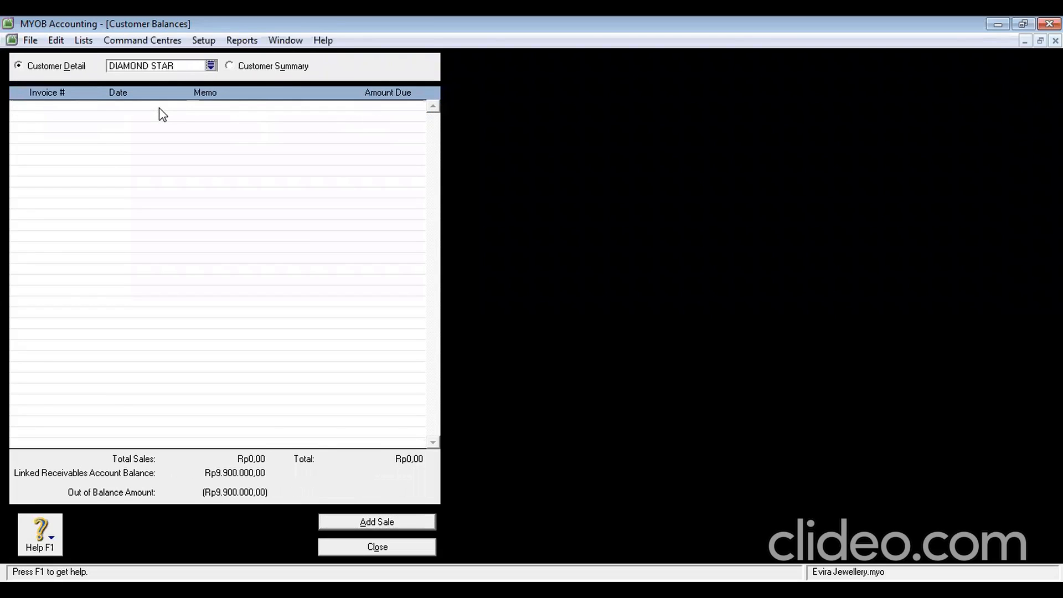
pyautogui.click(386, 523)
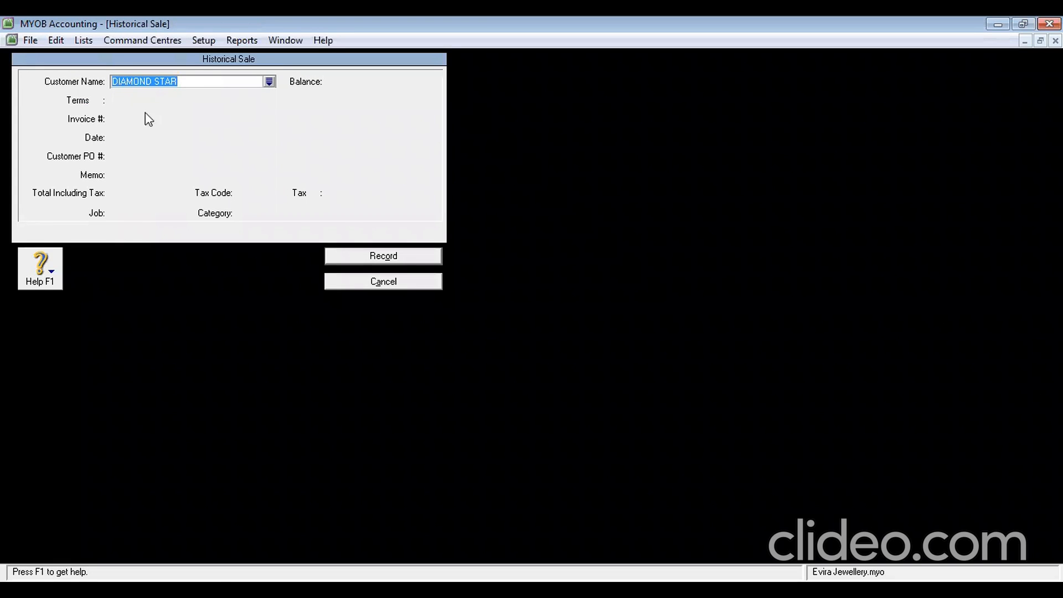
# Enter invoice number S-120001 and sale date 31/12/2012 for DIAMOND STAR
pyautogui.press('Tab')
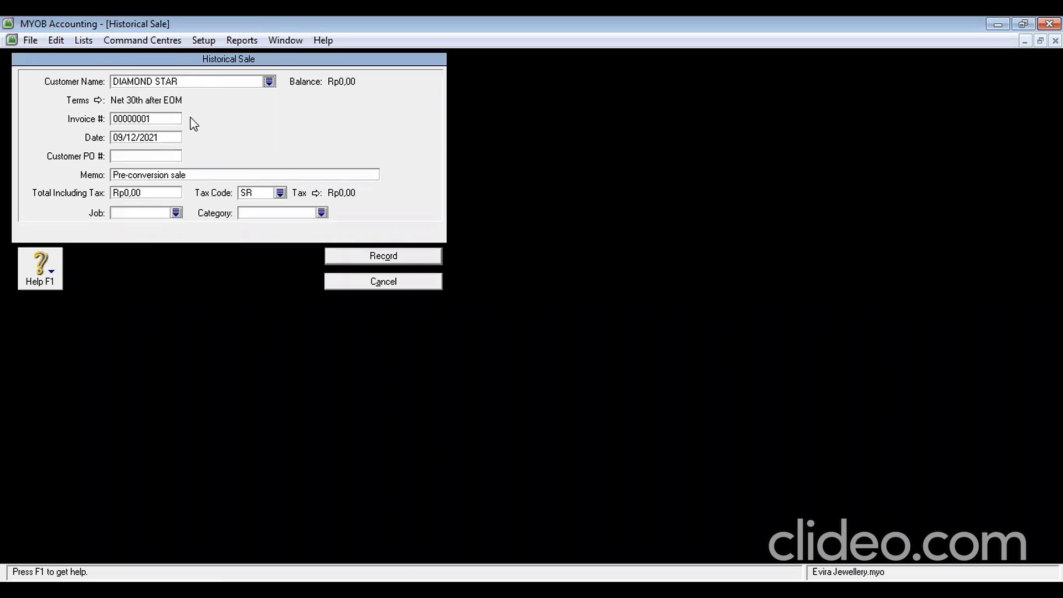
pyautogui.click(165, 120)
pyautogui.write('s-12')
pyautogui.write('0001')
pyautogui.click(165, 137)
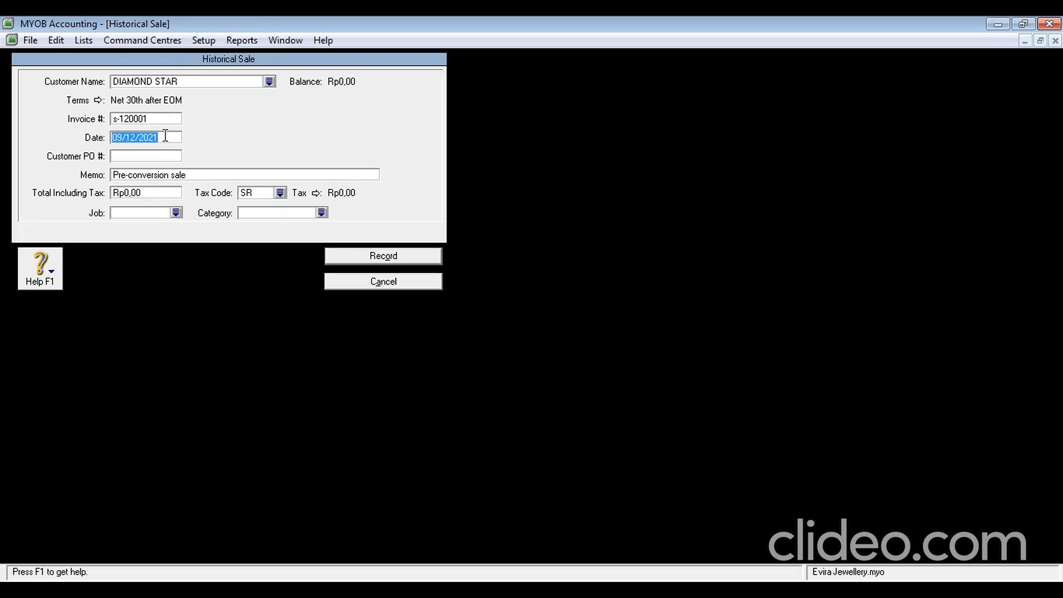
pyautogui.write('31/12')
pyautogui.press('BackSpace')
pyautogui.press('BackSpace')
pyautogui.write('12/2012')
# Enter customer PO DS-120001 and correct the invoice number to an uppercase 'S-120001'
pyautogui.click(165, 153)
pyautogui.write('ds')
pyautogui.press('BackSpace')
pyautogui.press('BackSpace')
pyautogui.write('ds')
pyautogui.press('BackSpace')
pyautogui.press('BackSpace')
pyautogui.write('DS-120001')
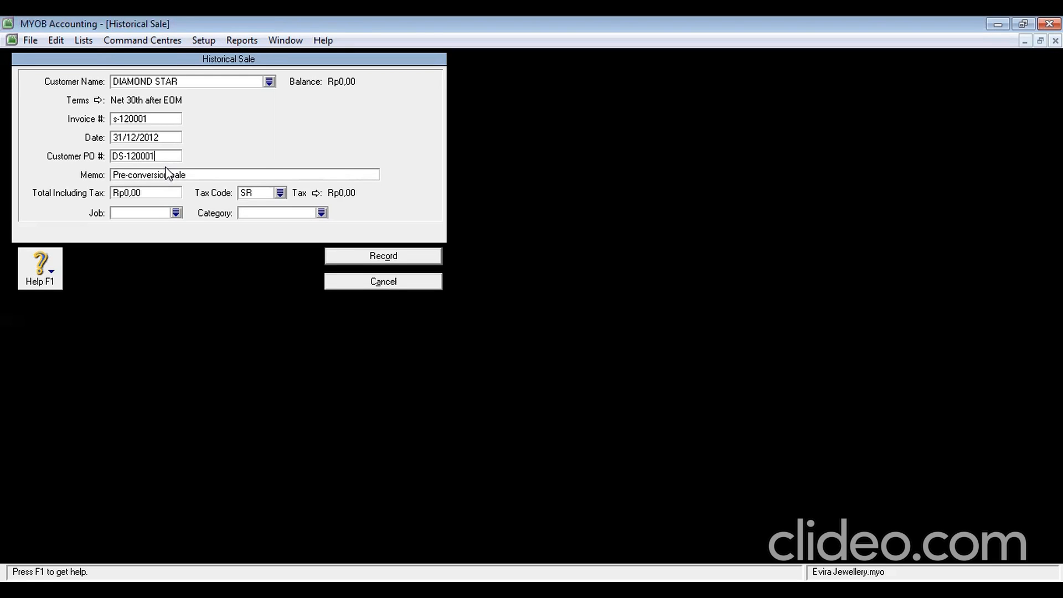
pyautogui.click(117, 120)
pyautogui.click(118, 120)
pyautogui.press('BackSpace')
pyautogui.write('S')
# Set total Rp3.300.000 with GST tax code and category YGK, record it, and close Customer Balances
pyautogui.click(150, 192)
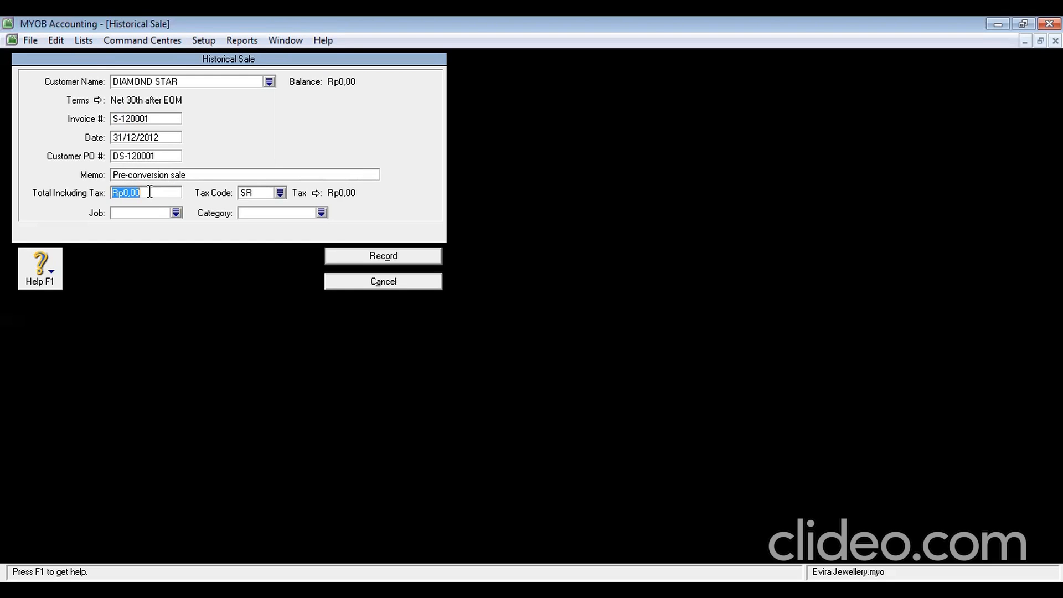
pyautogui.write('3')
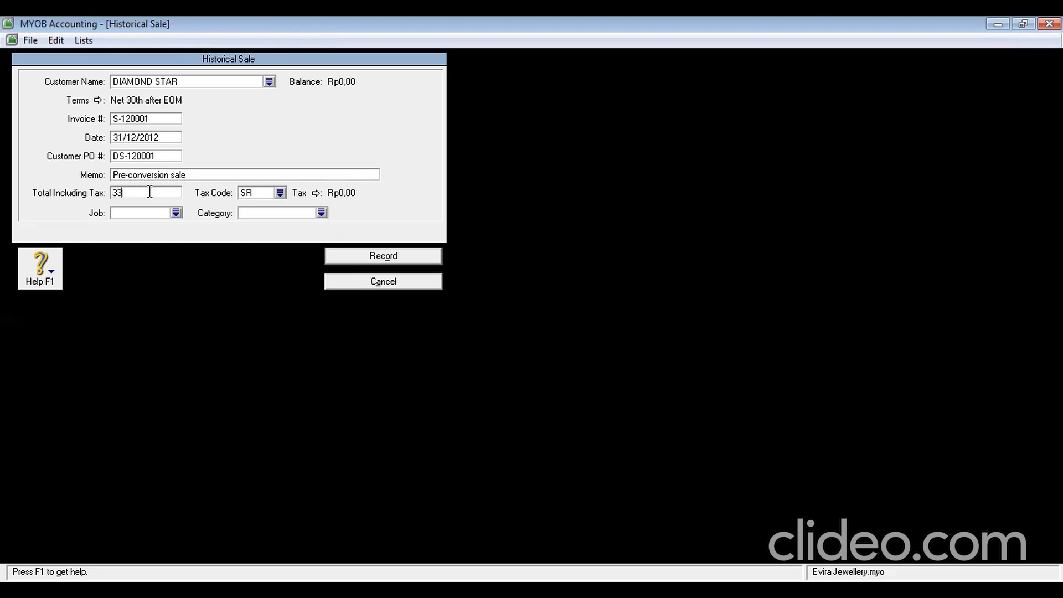
pyautogui.write('.300.000')
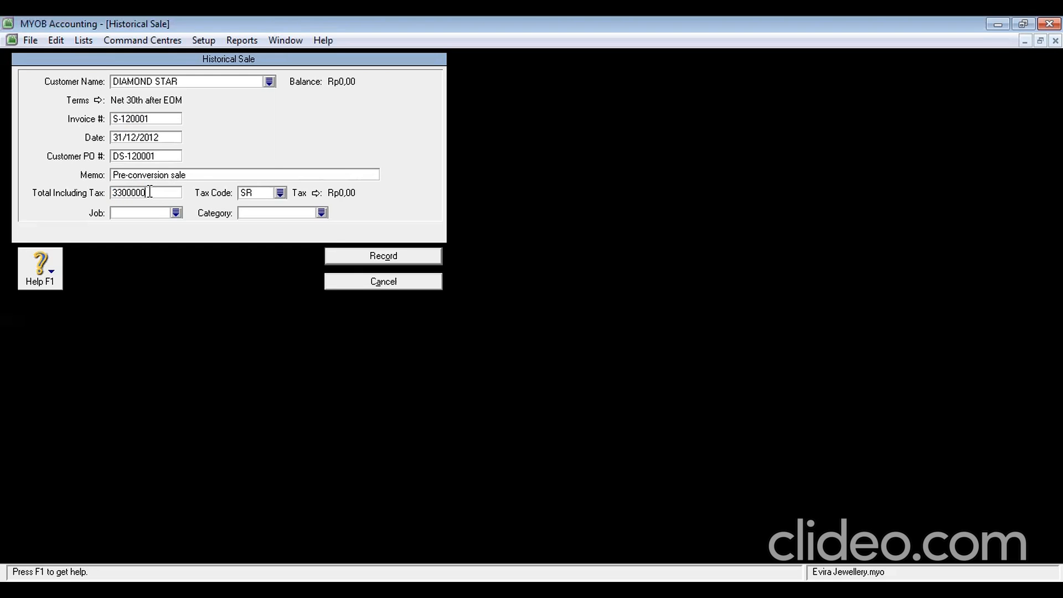
pyautogui.press('Tab')
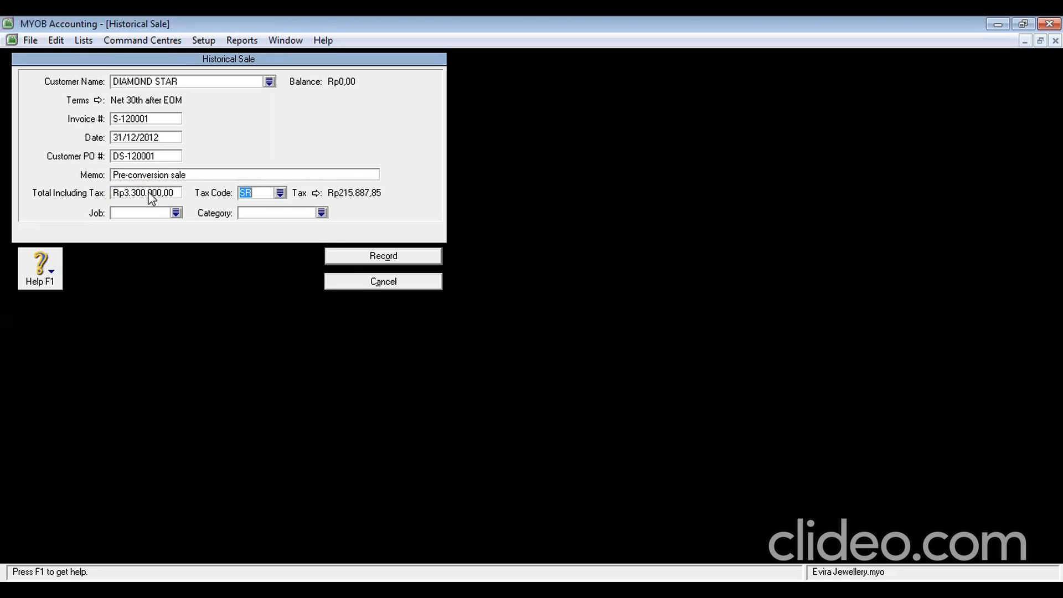
pyautogui.click(280, 193)
pyautogui.click(415, 219)
pyautogui.doubleClick(415, 221)
pyautogui.click(323, 213)
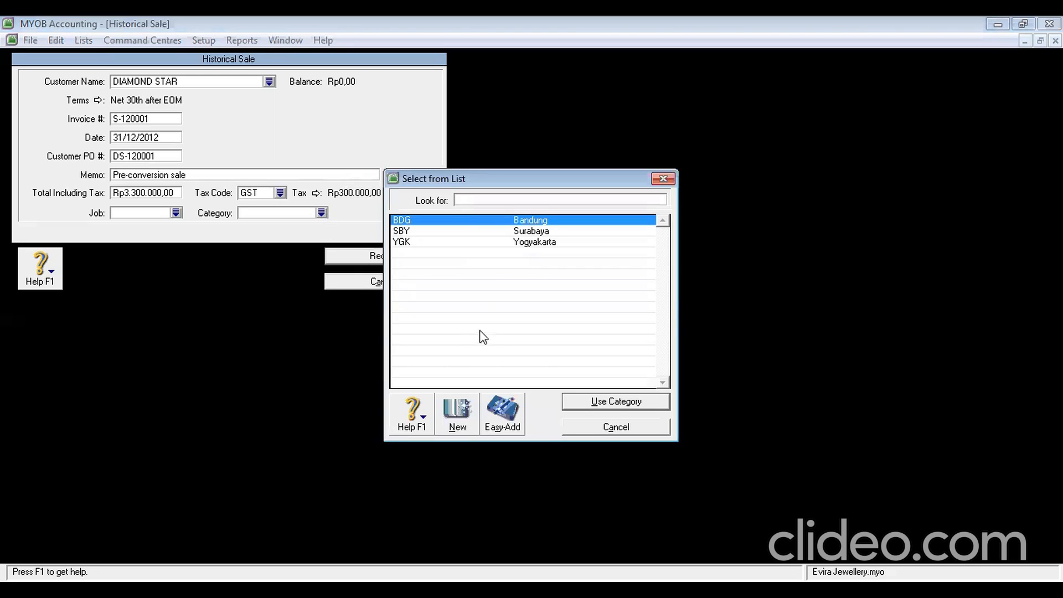
pyautogui.doubleClick(464, 243)
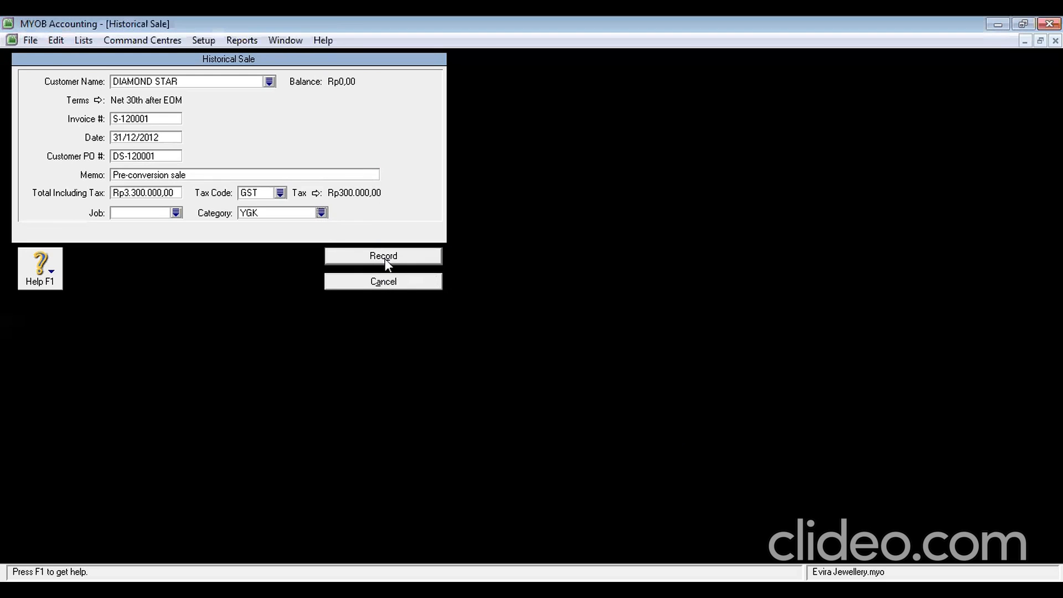
pyautogui.click(383, 257)
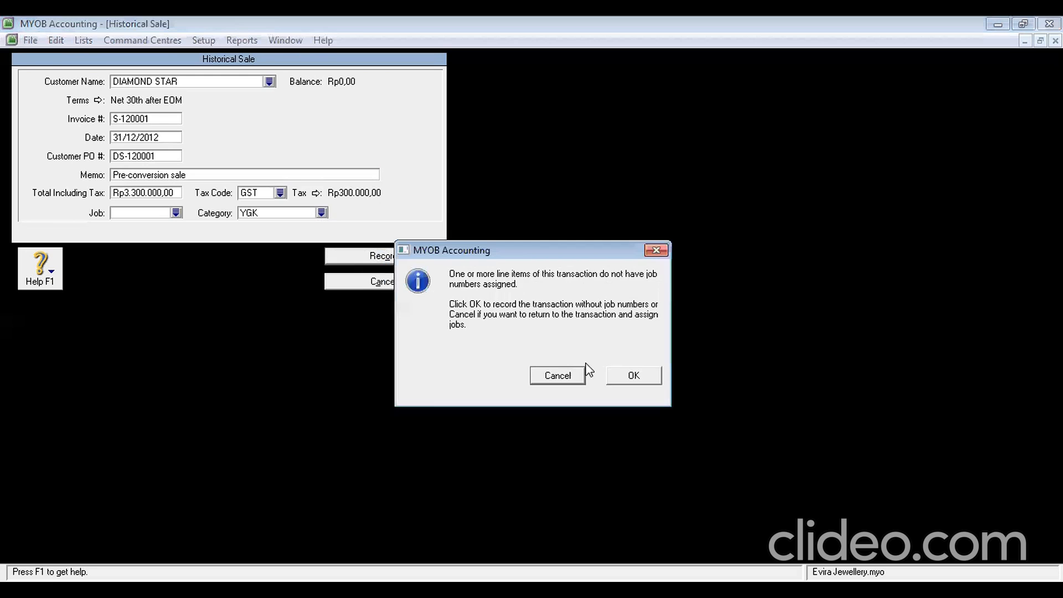
pyautogui.click(620, 376)
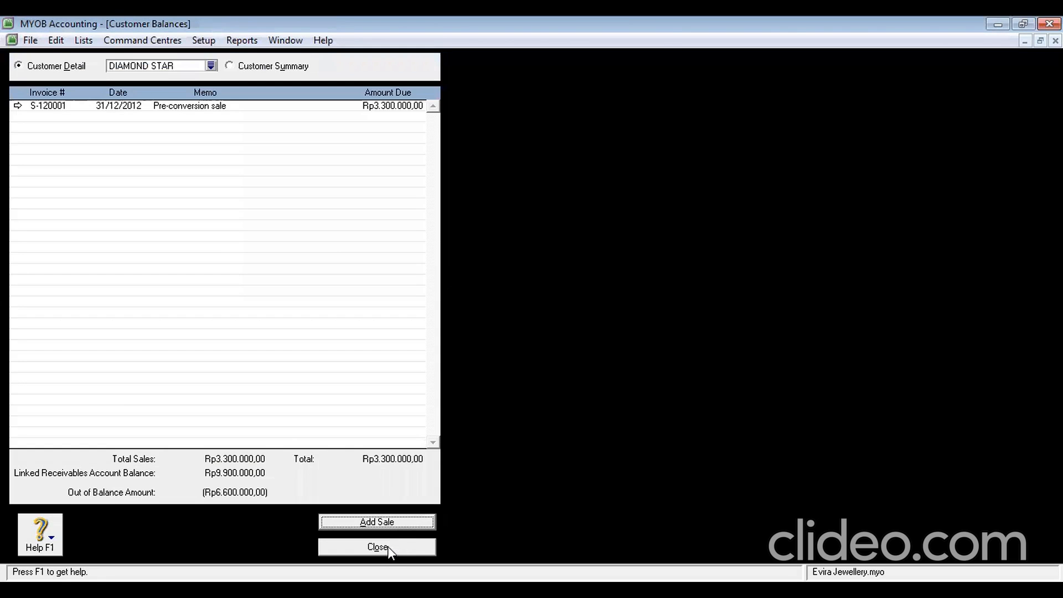
pyautogui.click(388, 547)
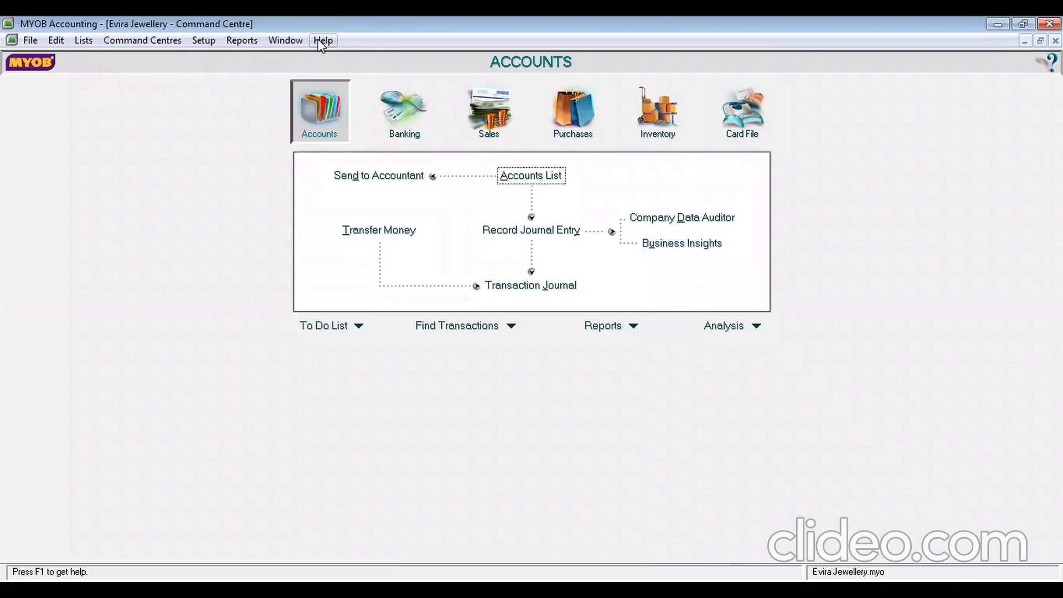
# Start an ERNEST COLLECTION historical sale with invoice S-120002 and customer PO EC-120001
pyautogui.click(204, 41)
pyautogui.moveTo(243, 76)
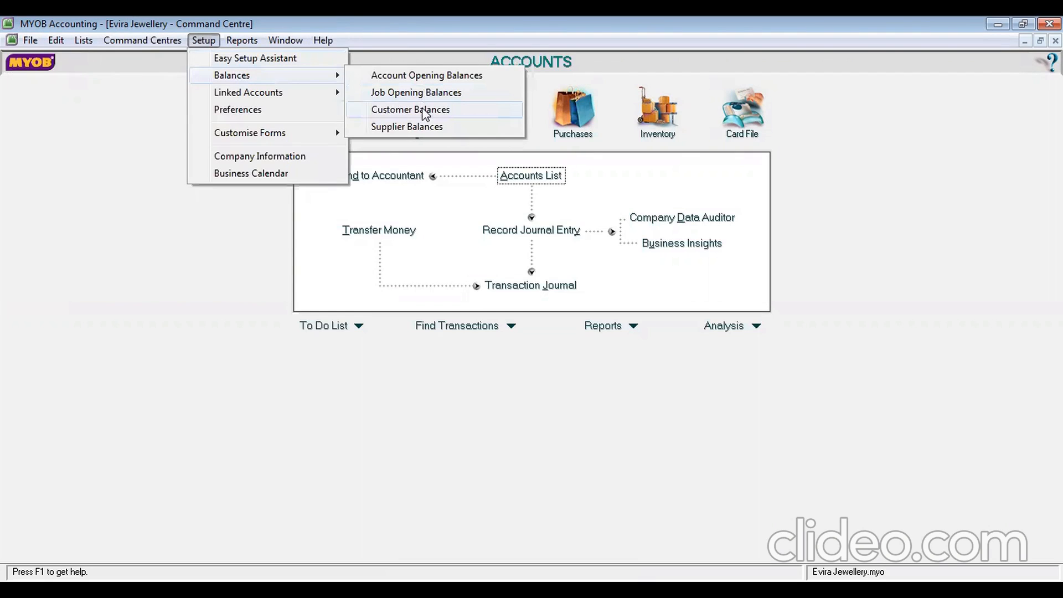
pyautogui.click(427, 109)
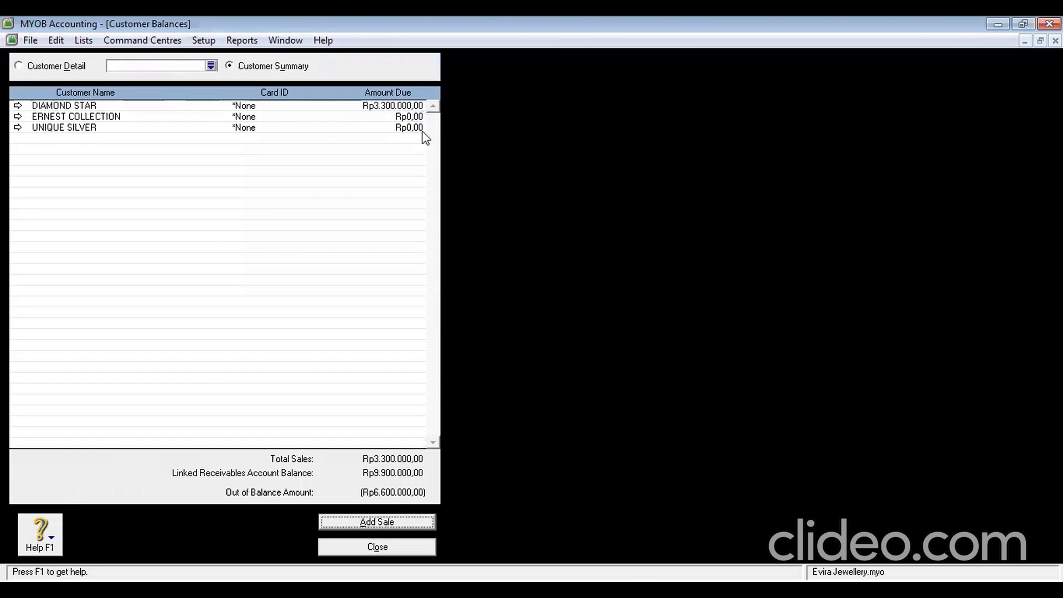
pyautogui.click(134, 118)
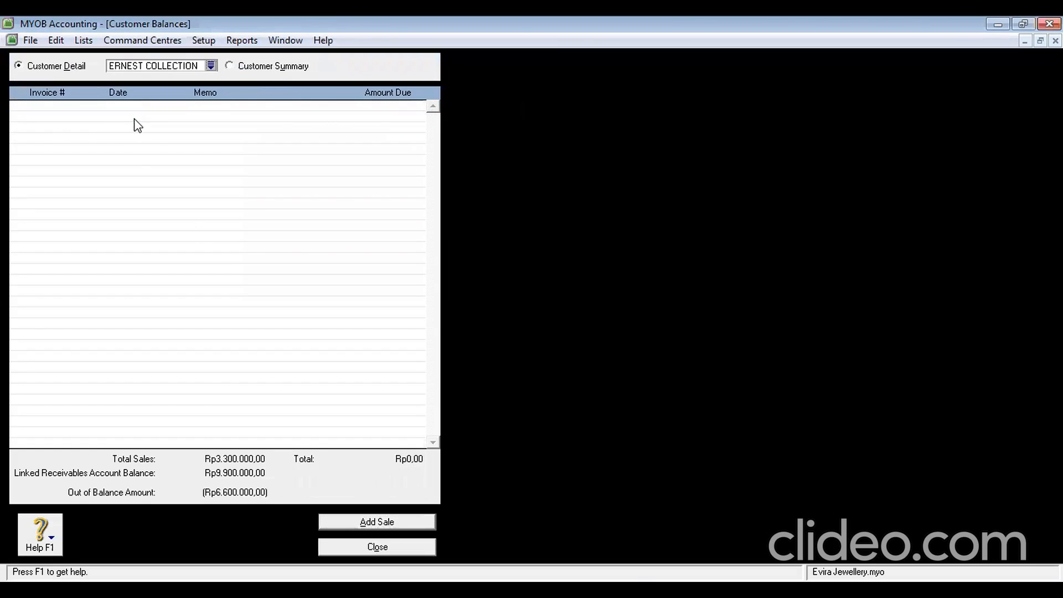
pyautogui.click(367, 521)
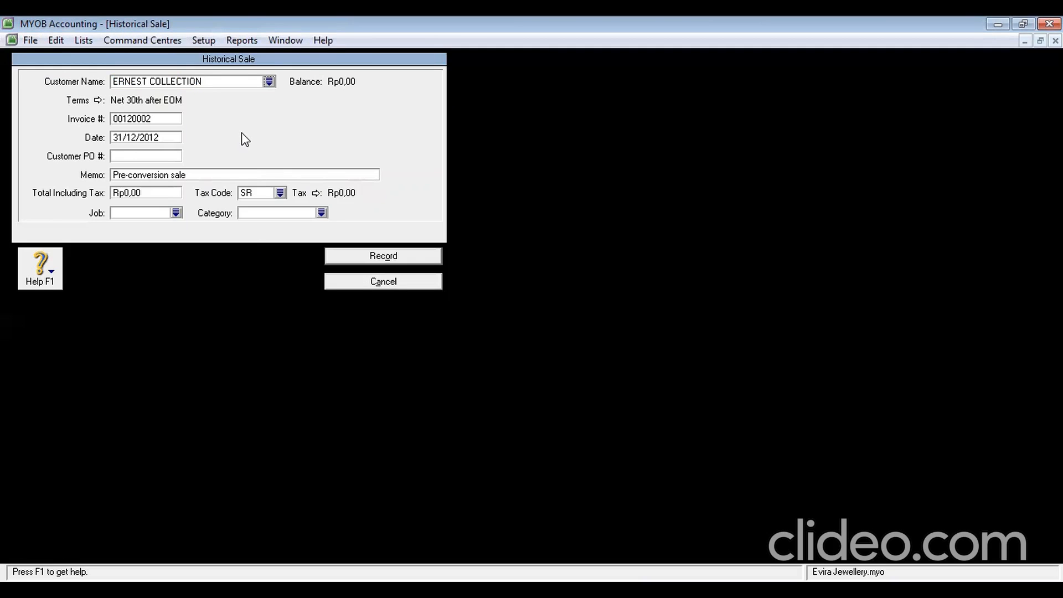
pyautogui.click(160, 120)
pyautogui.press('BackSpace')
pyautogui.write('S-120002')
pyautogui.click(160, 139)
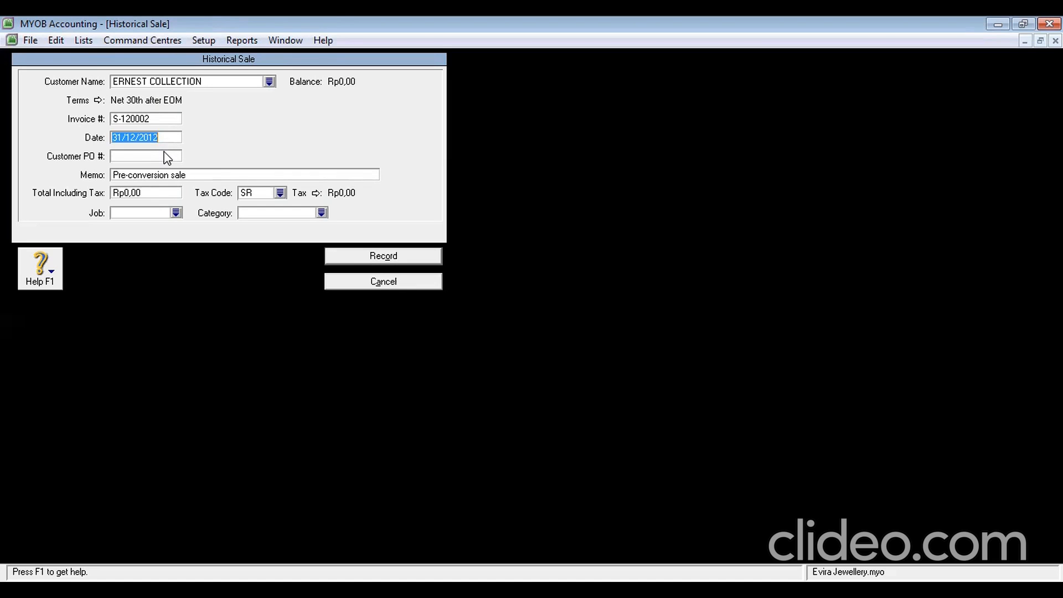
pyautogui.click(167, 158)
pyautogui.write('EC-1200')
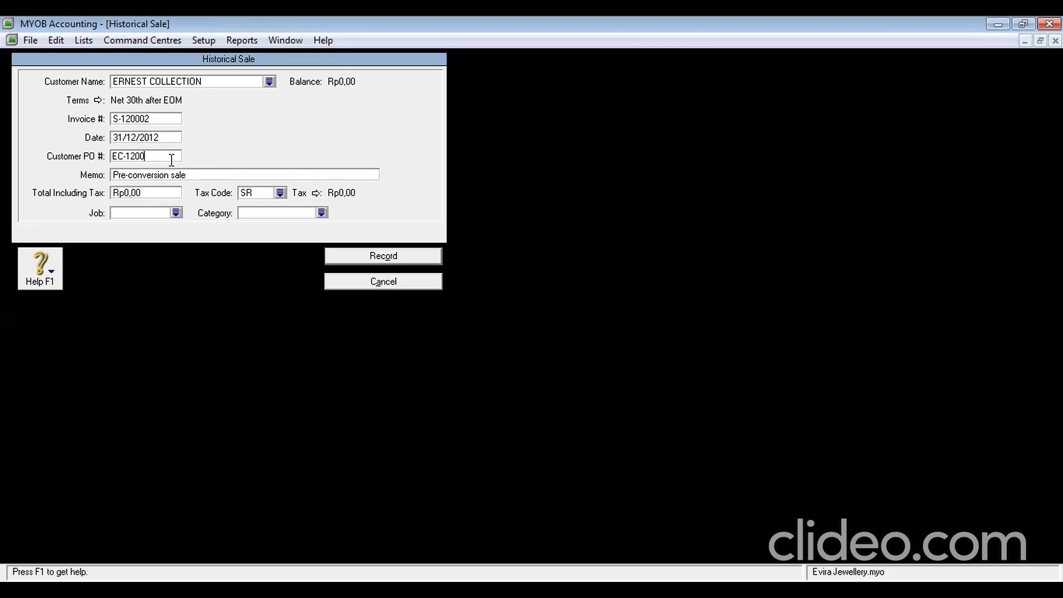
pyautogui.write('01')
# Set total Rp4.400.000 with GST tax code and category BDG, and record the sale
pyautogui.click(162, 192)
pyautogui.write('4.400.')
pyautogui.write('000')
pyautogui.press('Tab')
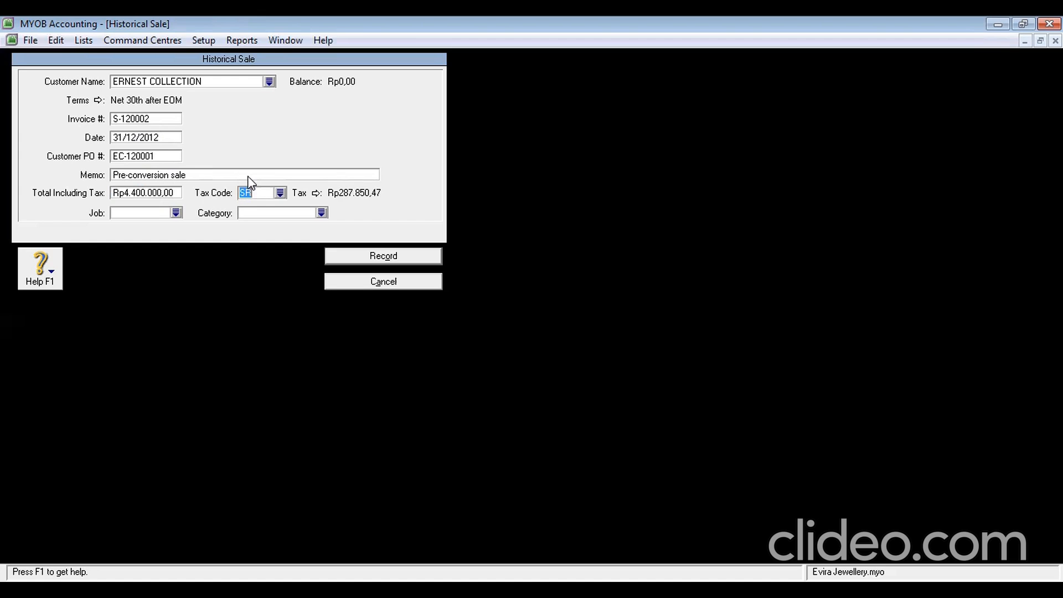
pyautogui.write('GST')
pyautogui.press('Tab')
pyautogui.write('B')
pyautogui.press('Tab')
pyautogui.click(378, 254)
# Confirm the ERNEST COLLECTION sale, then start UNIQUE SILVER's sale with invoice S-120003 and PO US-120001
pyautogui.click(632, 377)
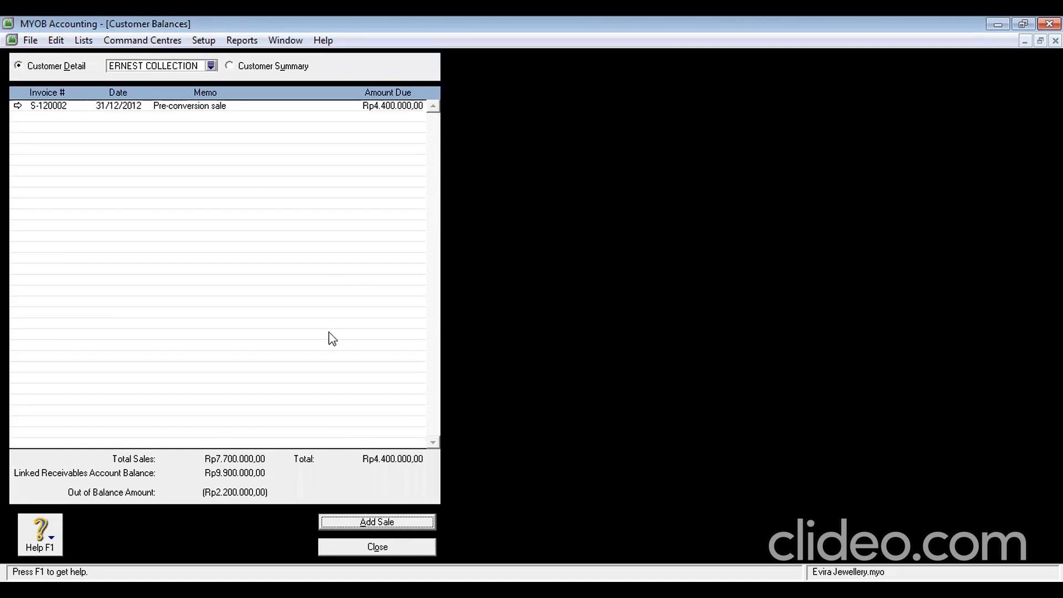
pyautogui.click(211, 65)
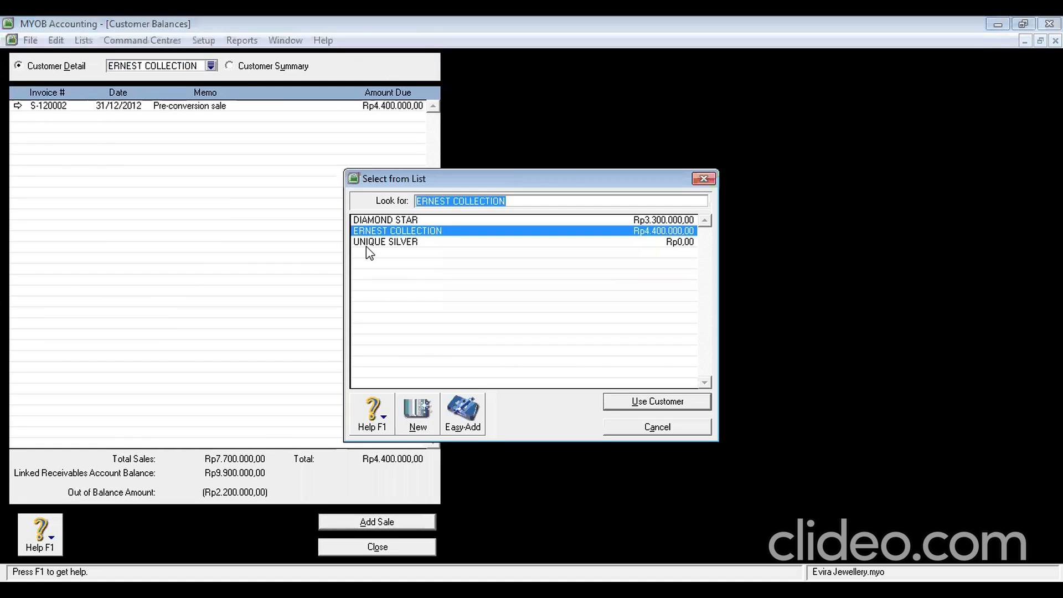
pyautogui.doubleClick(368, 242)
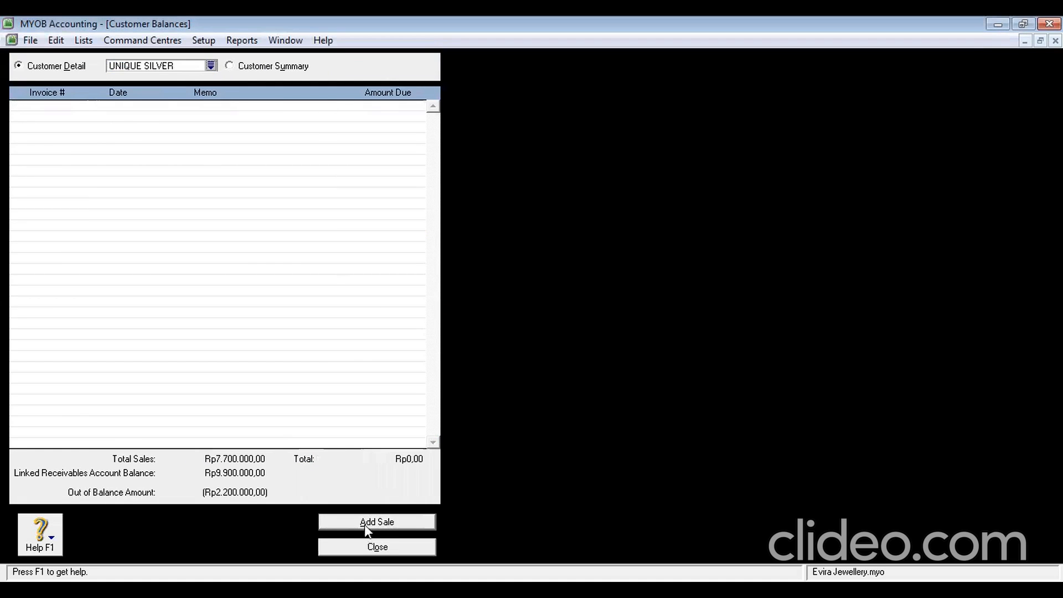
pyautogui.click(364, 523)
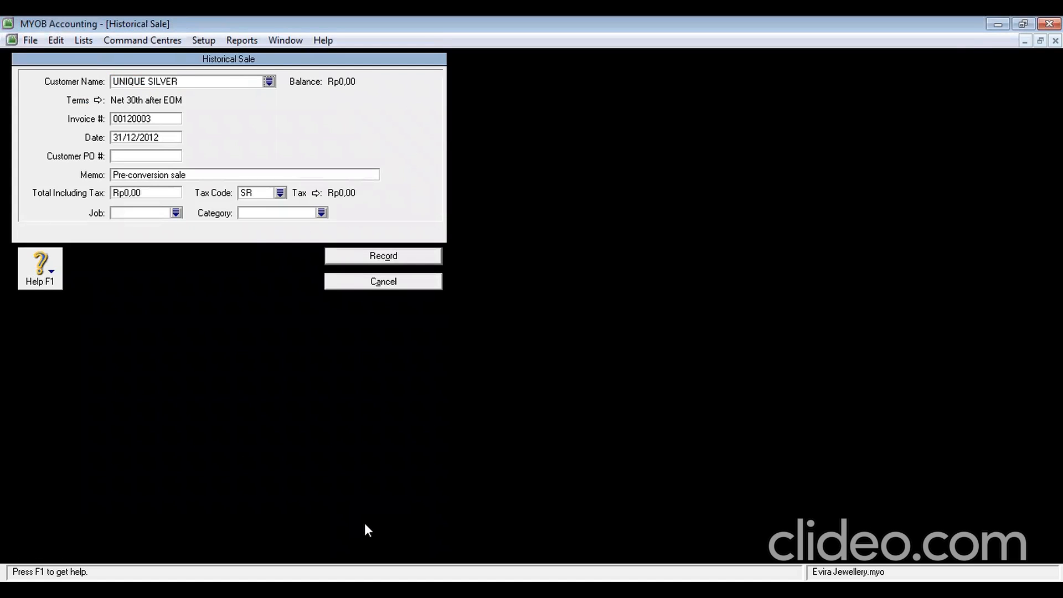
pyautogui.click(157, 117)
pyautogui.write('S-120003')
pyautogui.click(160, 134)
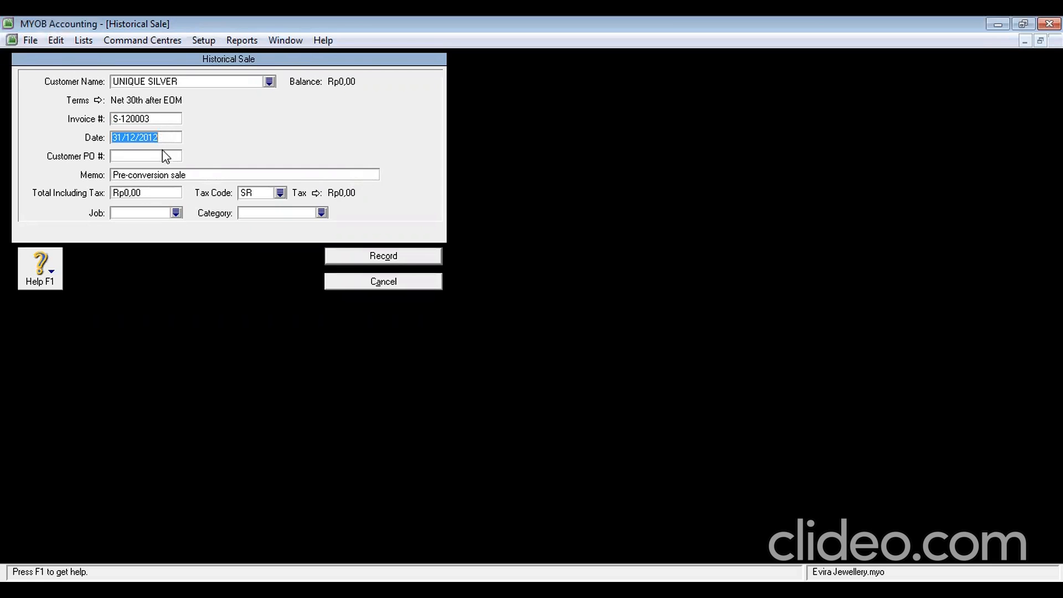
pyautogui.click(165, 158)
pyautogui.write('US-')
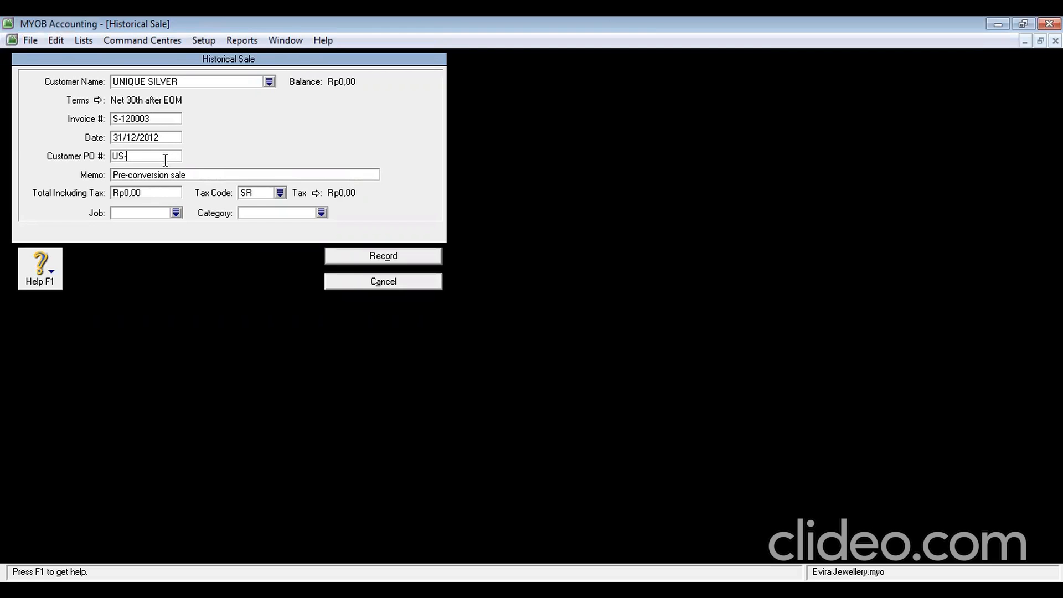
pyautogui.write('120001')
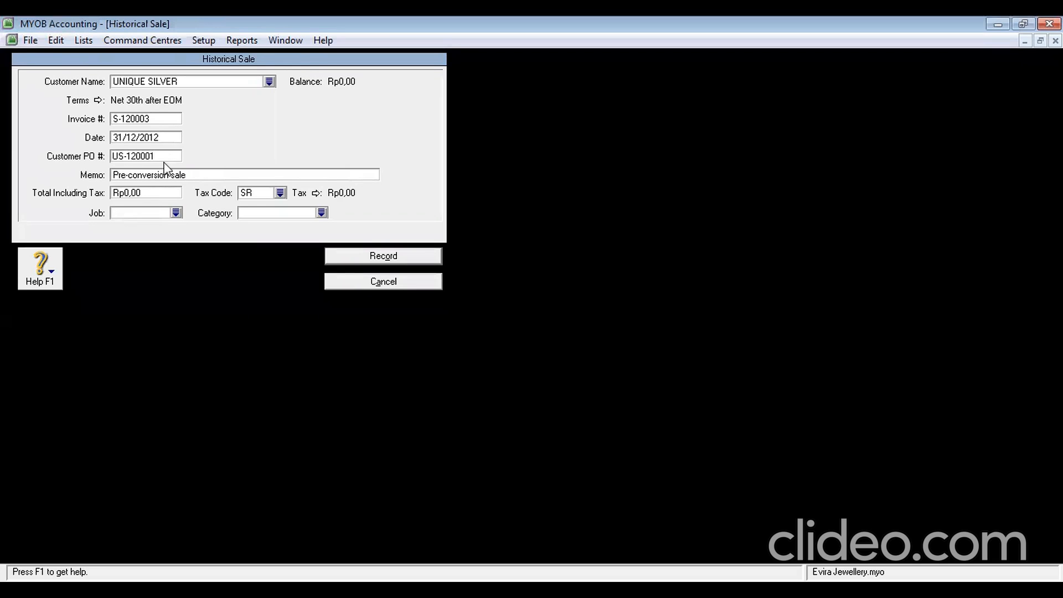
# Set total Rp2.200.000 with GST and category SBY, record it, and acknowledge the balanced receivables
pyautogui.click(161, 193)
pyautogui.write('2.200.00')
pyautogui.write('0')
pyautogui.press('Tab')
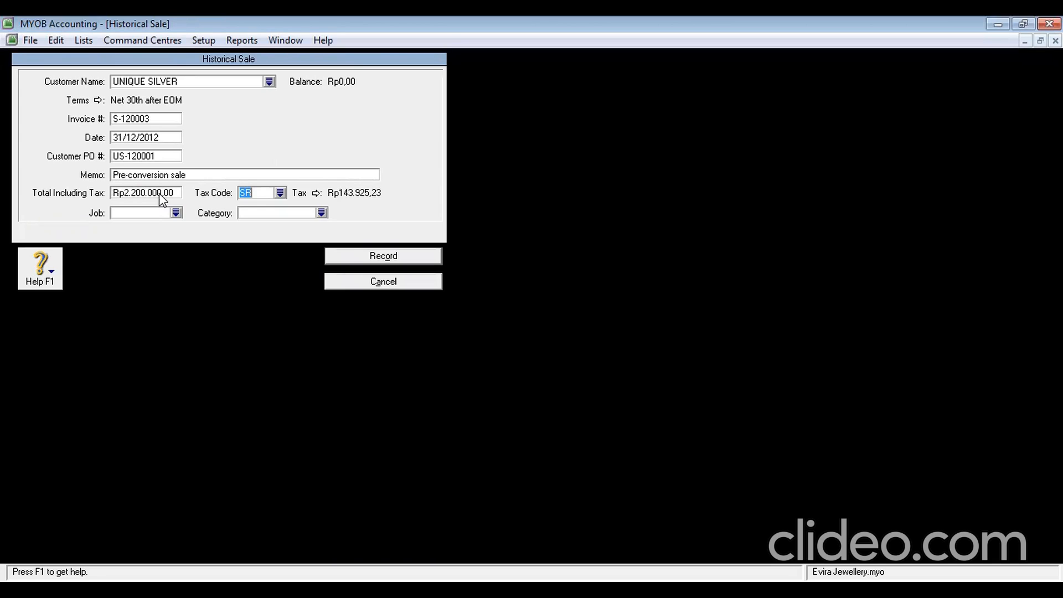
pyautogui.write('GST')
pyautogui.click(266, 212)
pyautogui.click(267, 211)
pyautogui.write('SBY')
pyautogui.click(376, 263)
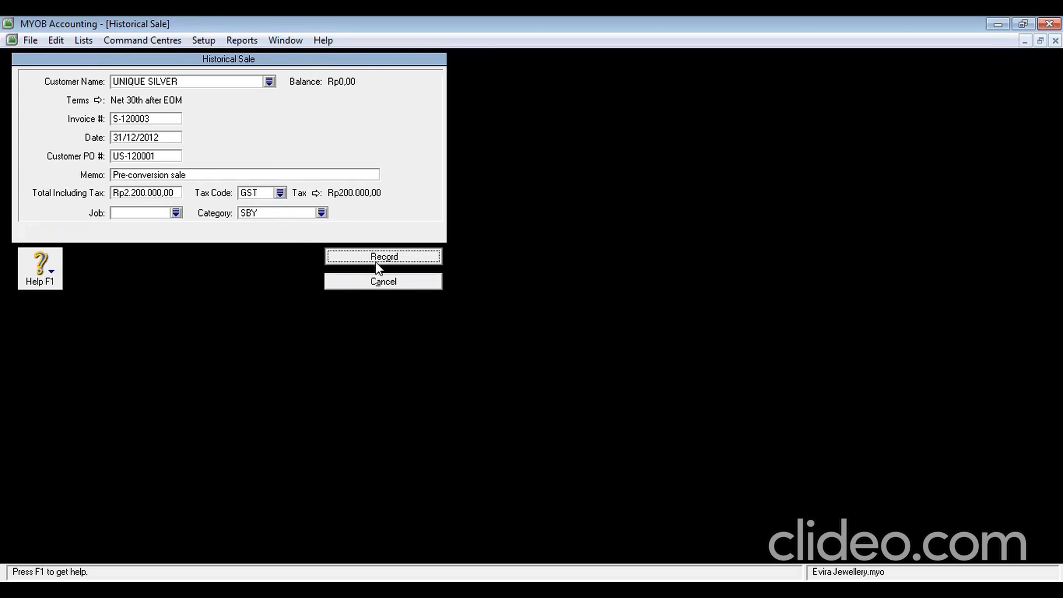
pyautogui.click(629, 378)
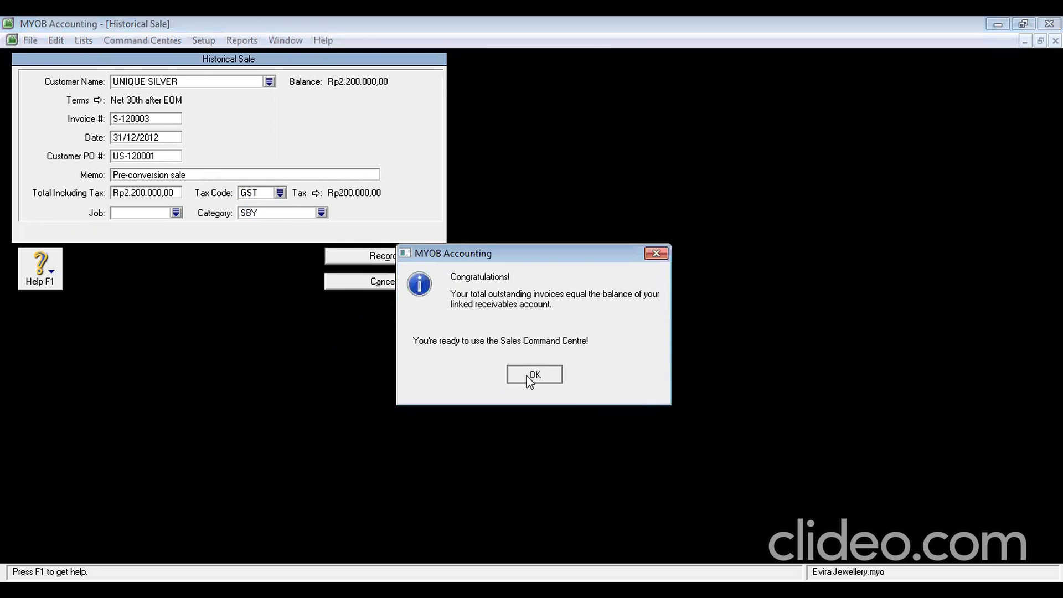
pyautogui.click(532, 377)
# Close Customer Balances and start a historical purchase for KEYINA JEWELLERY in Supplier Balances
pyautogui.click(377, 547)
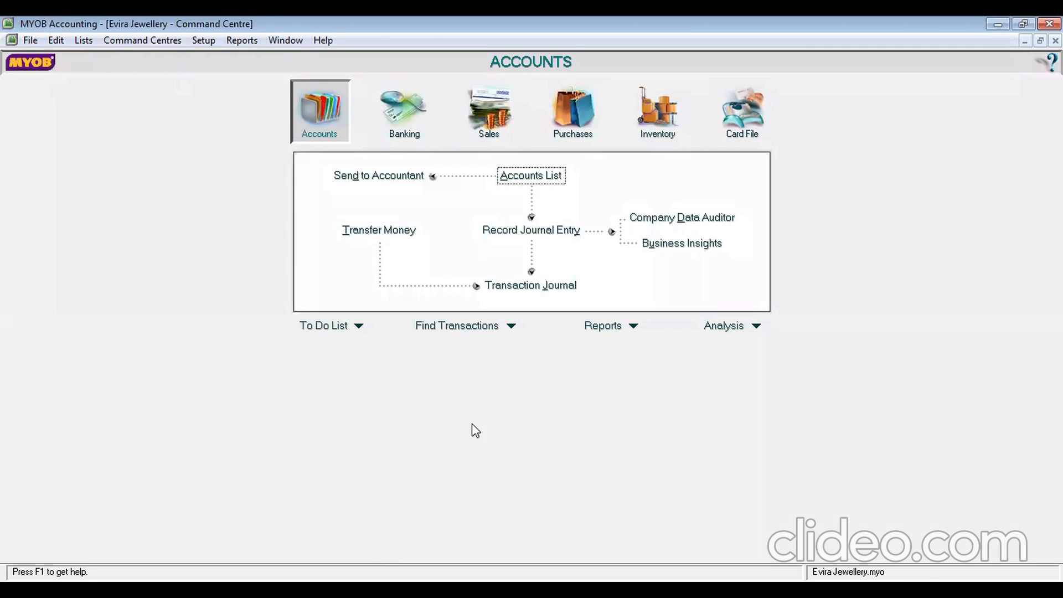
pyautogui.click(204, 41)
pyautogui.moveTo(265, 84)
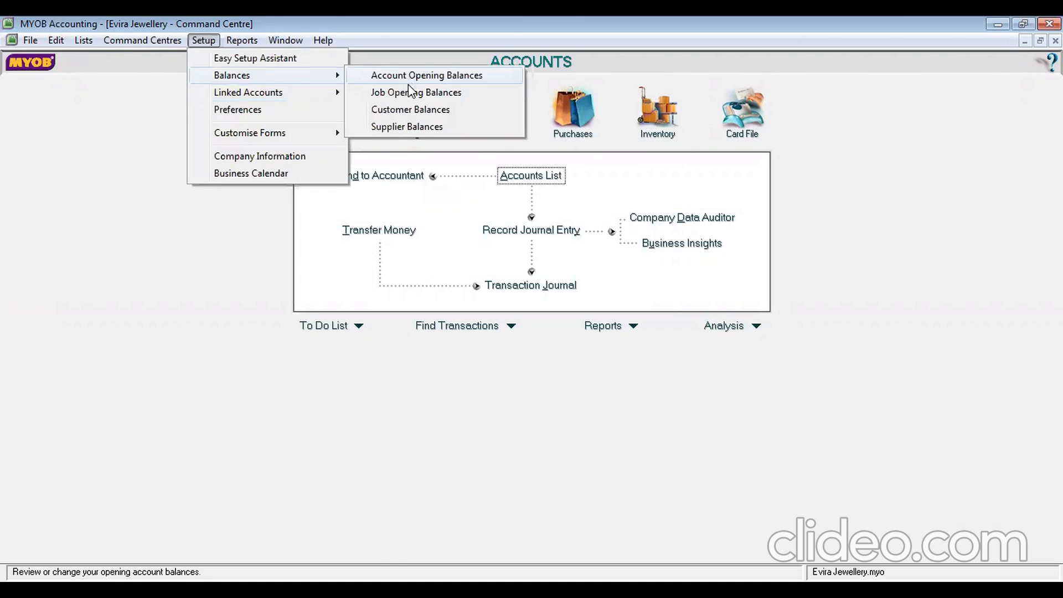
pyautogui.click(417, 128)
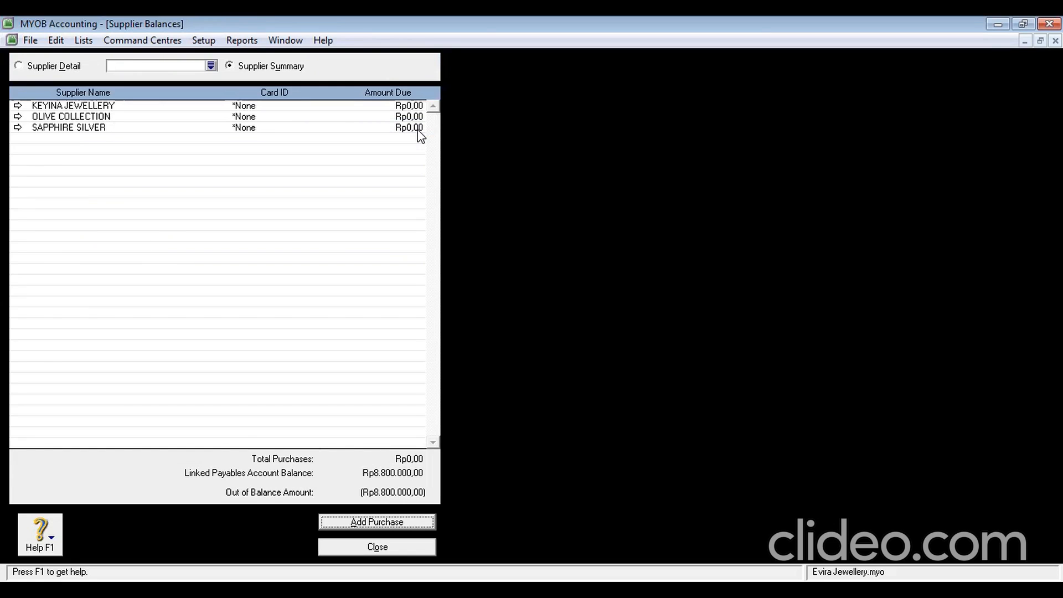
pyautogui.doubleClick(111, 109)
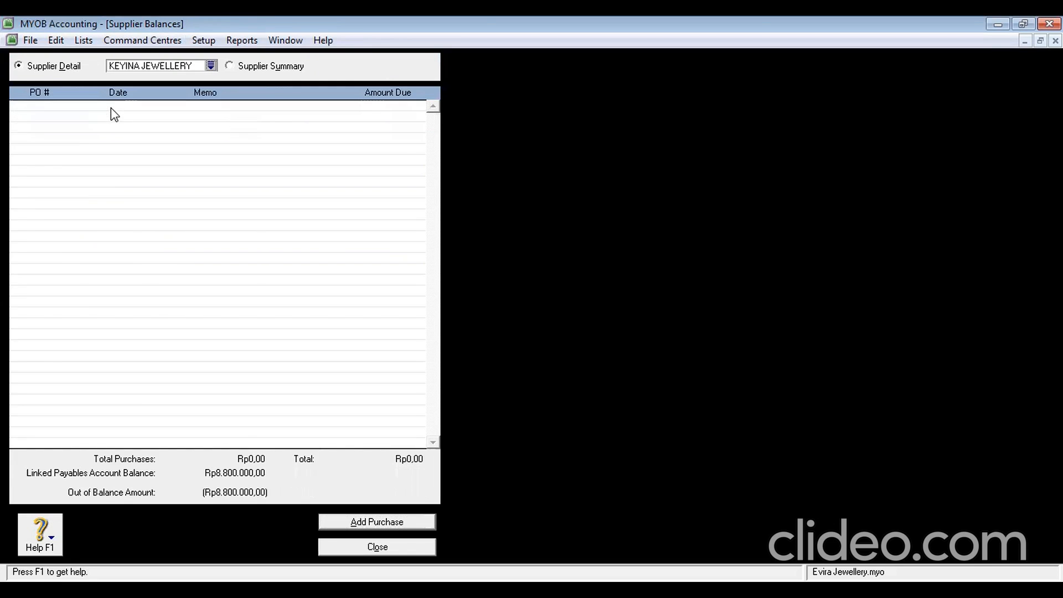
pyautogui.click(370, 522)
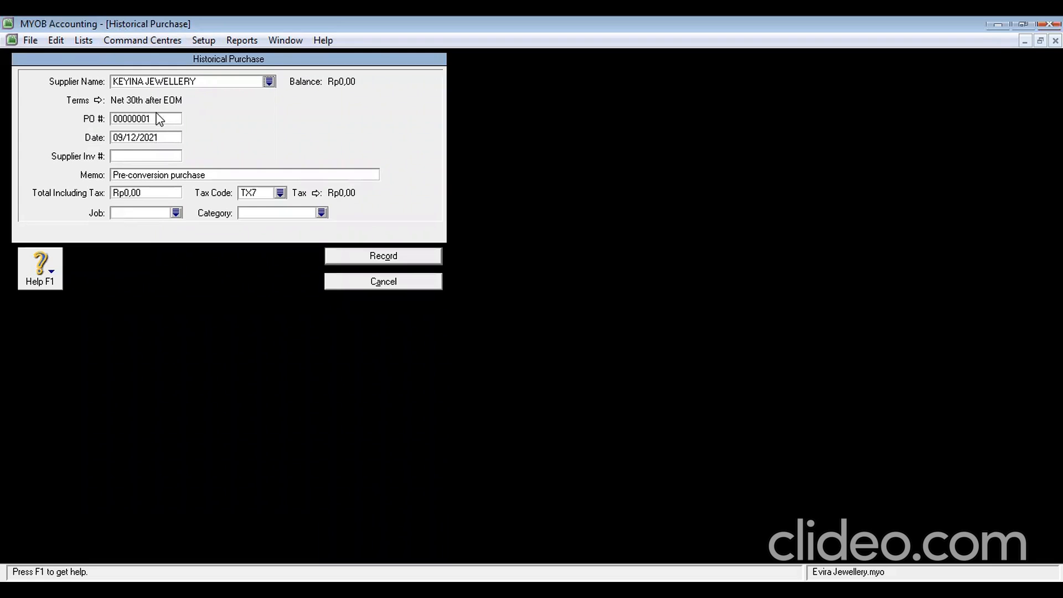
# Enter purchase number P-120001, date 31/12/2012 and supplier invoice KJ-120001
pyautogui.click(157, 119)
pyautogui.write('P-12')
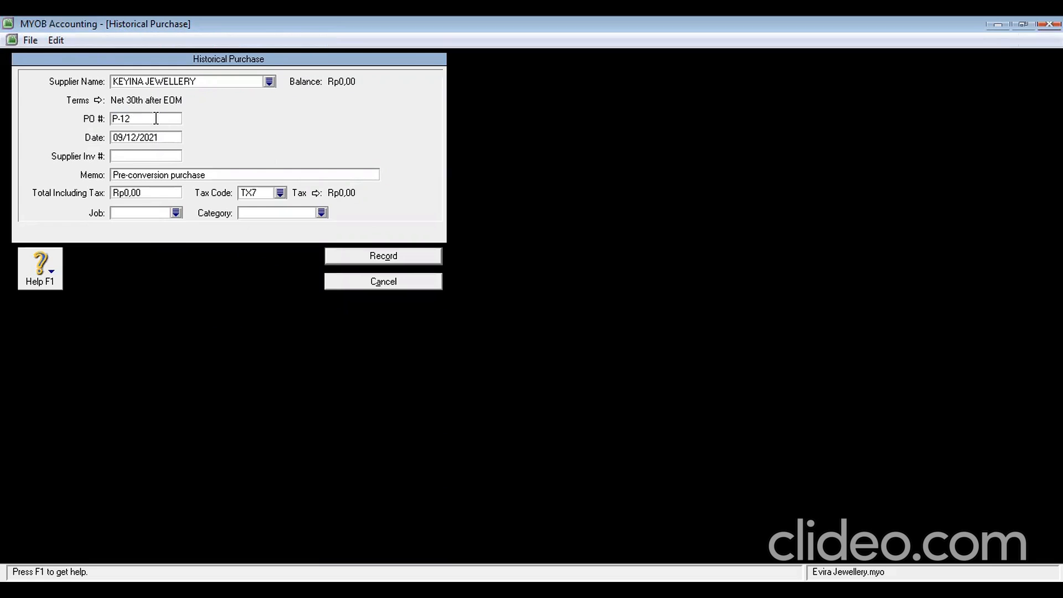
pyautogui.write('0001')
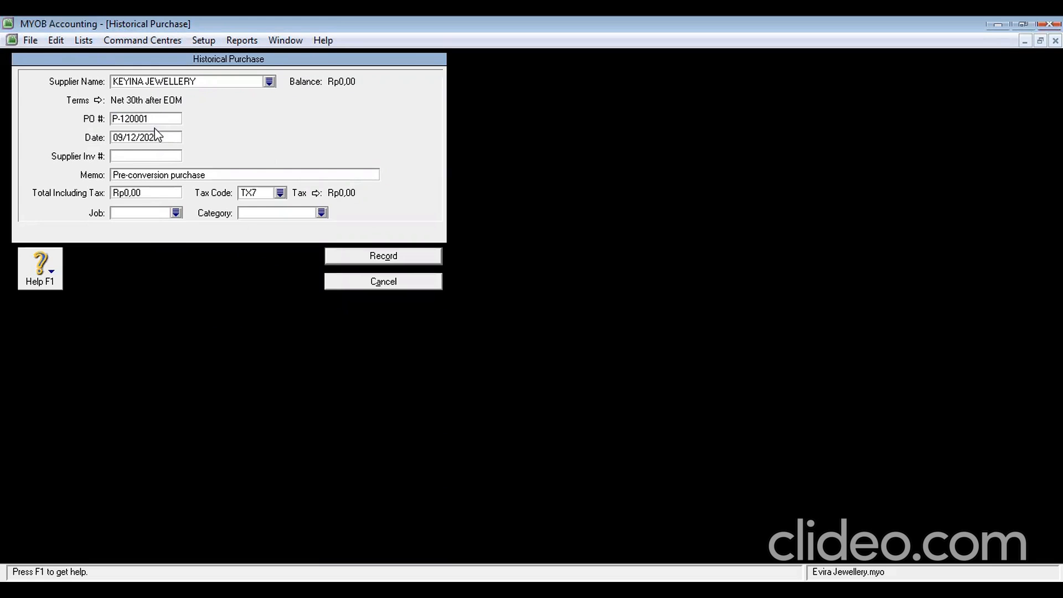
pyautogui.click(160, 139)
pyautogui.write('31/12/2012')
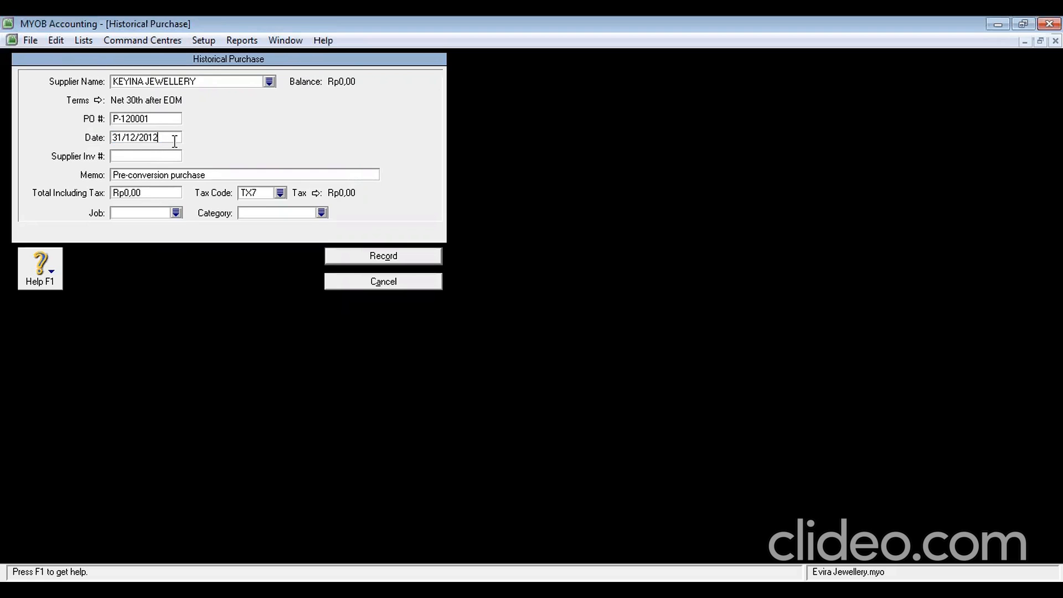
pyautogui.click(169, 156)
pyautogui.write('KJ')
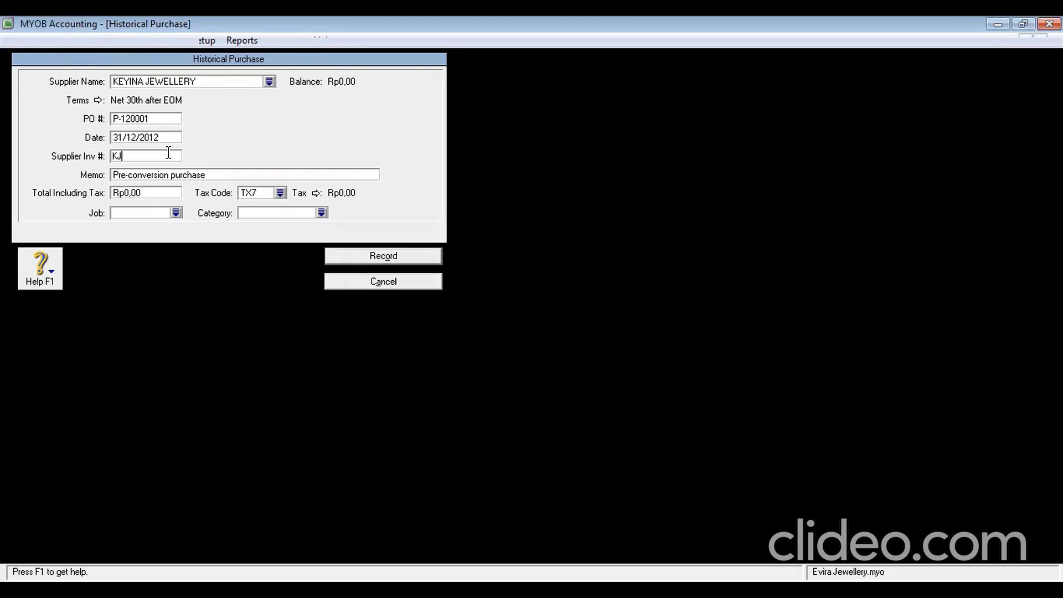
pyautogui.write('-12')
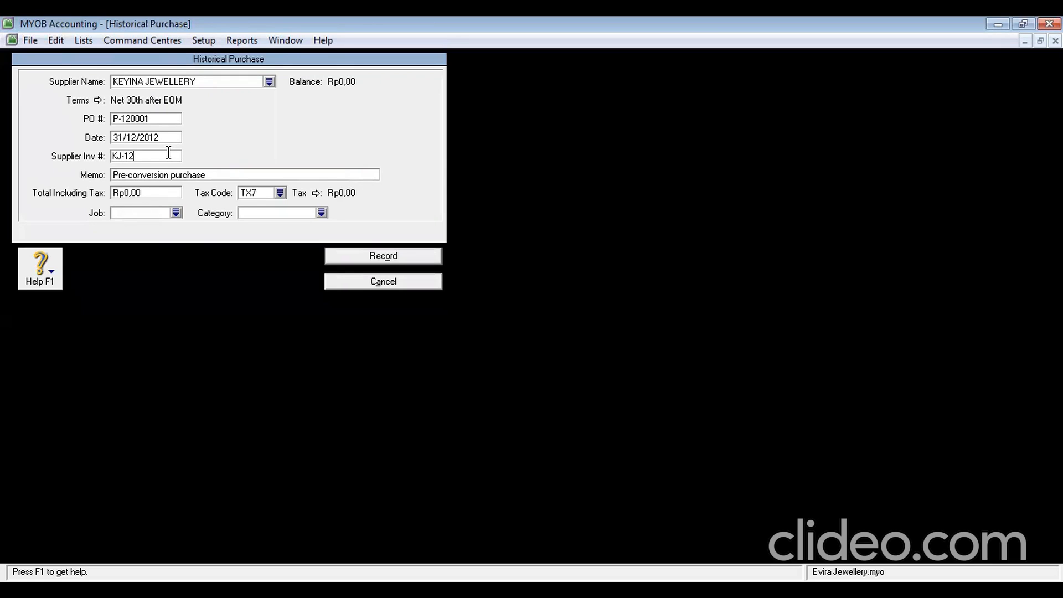
pyautogui.write('0001')
# Set total Rp4.400.000 with GST tax code and category YGK, and record the purchase
pyautogui.click(151, 189)
pyautogui.write('4.400.000')
pyautogui.press('Tab')
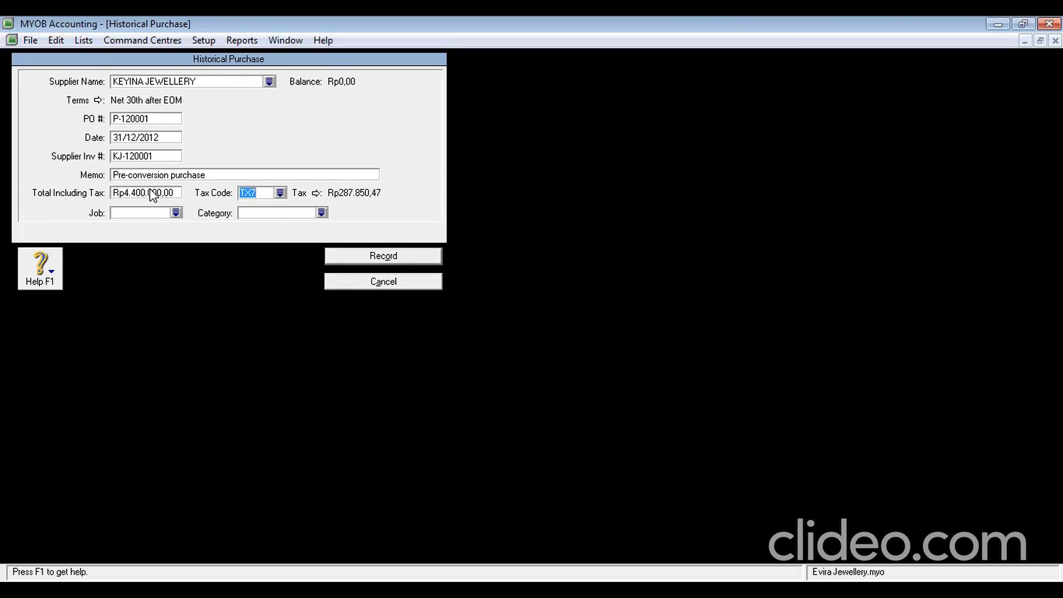
pyautogui.write('GST')
pyautogui.click(252, 212)
pyautogui.write('YGK')
pyautogui.click(406, 258)
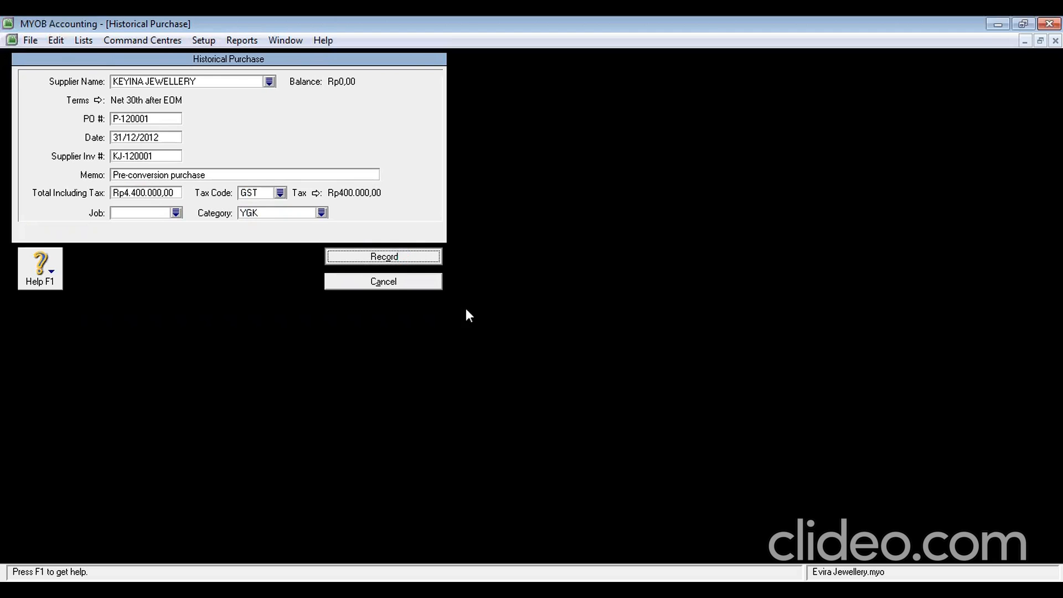
# Accept the previous purchase without job numbers and switch the supplier view to OLIVE COLLECTION
pyautogui.click(621, 380)
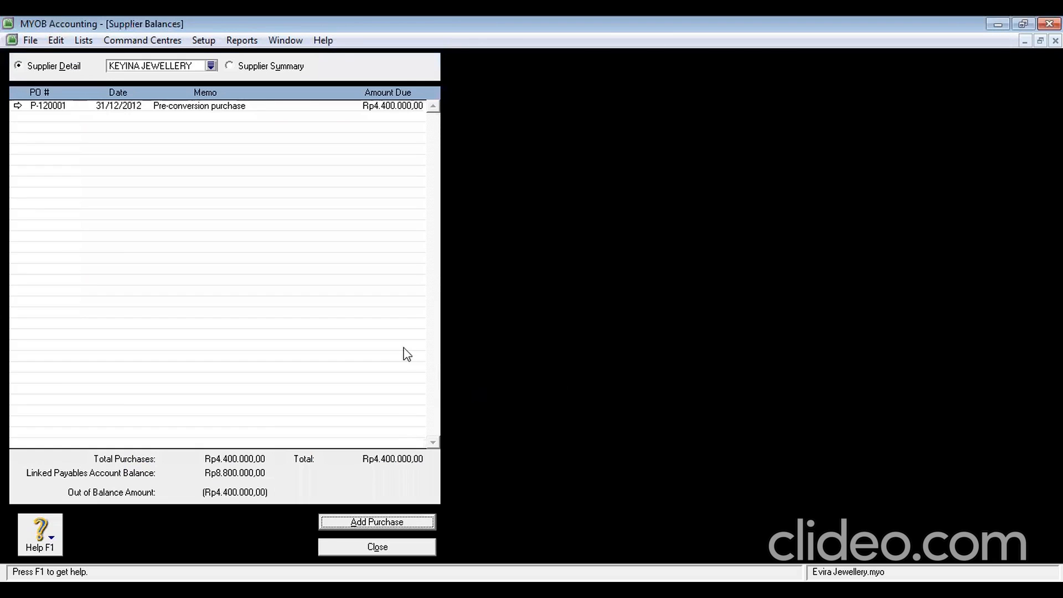
pyautogui.click(211, 66)
pyautogui.click(424, 233)
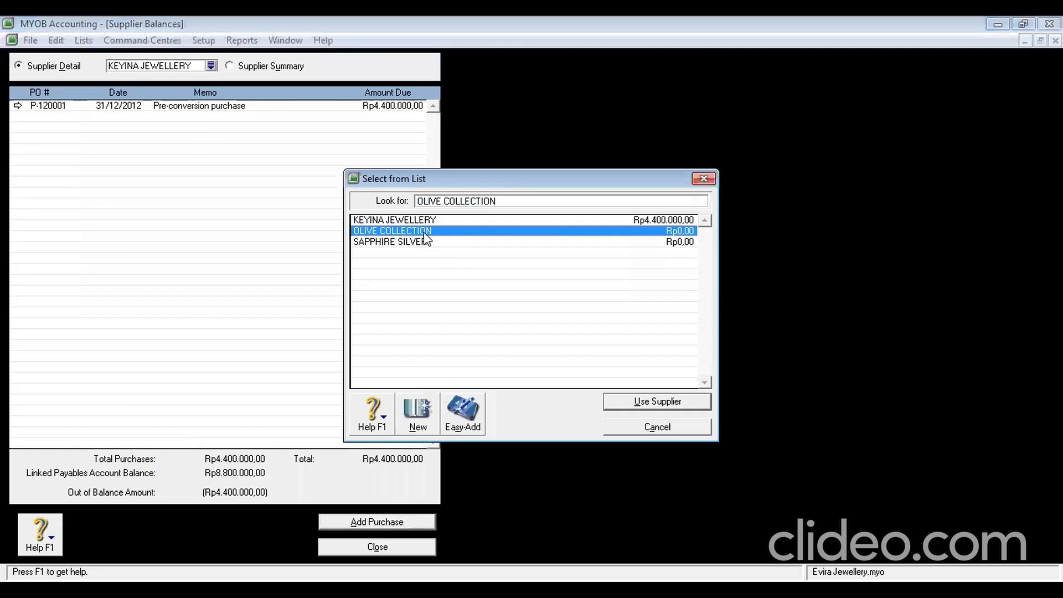
pyautogui.press('Return')
# Start a historical purchase for OLIVE COLLECTION with PO P-120002 and invoice OC-120001
pyautogui.click(365, 521)
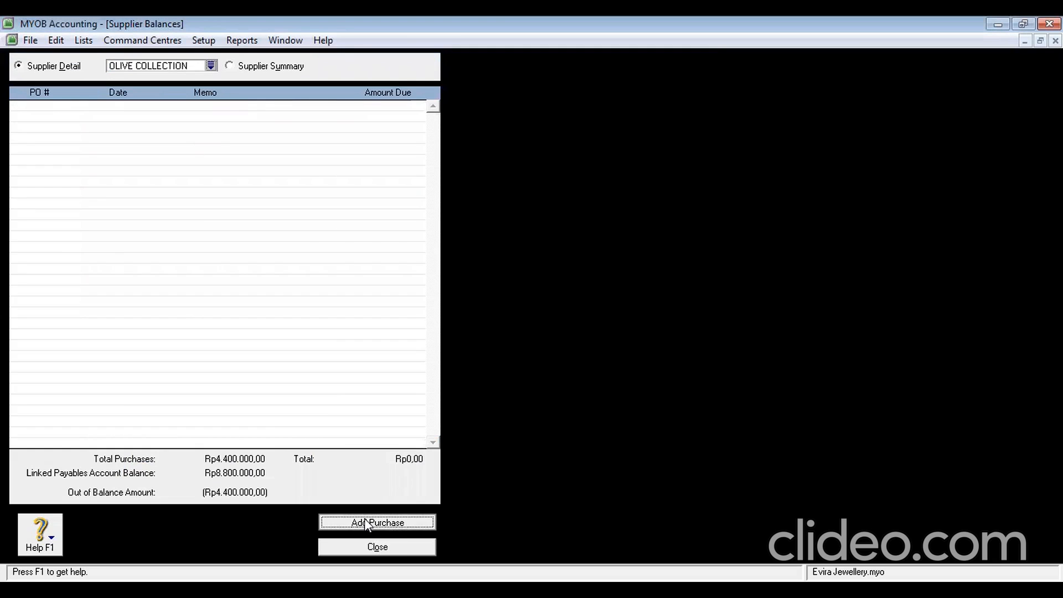
pyautogui.press('Tab')
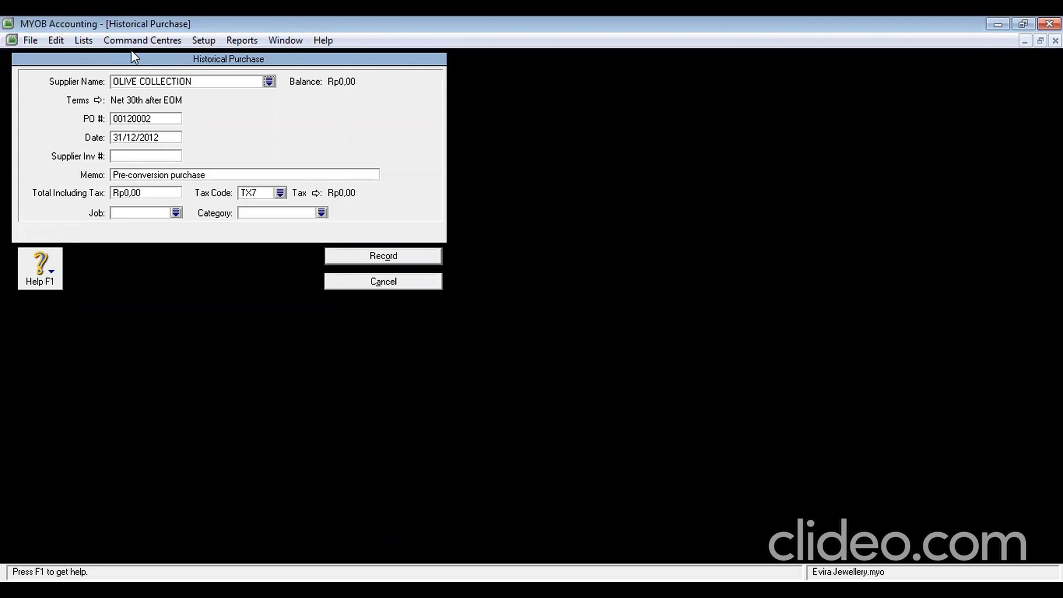
pyautogui.click(167, 117)
pyautogui.write('P-120002')
pyautogui.click(164, 137)
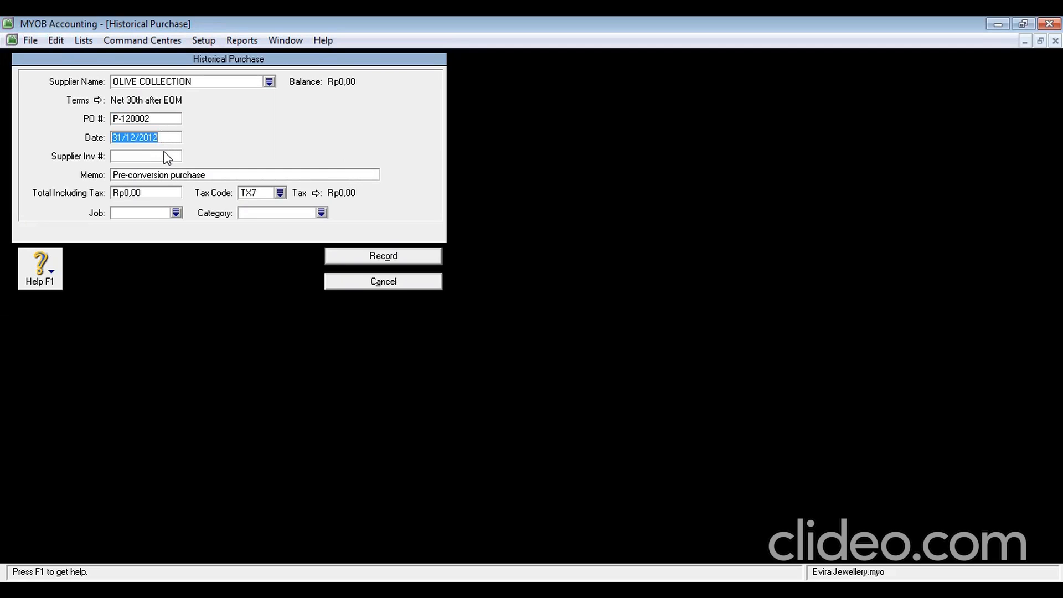
pyautogui.click(165, 151)
pyautogui.write('0')
pyautogui.write('C-')
pyautogui.write('120001')
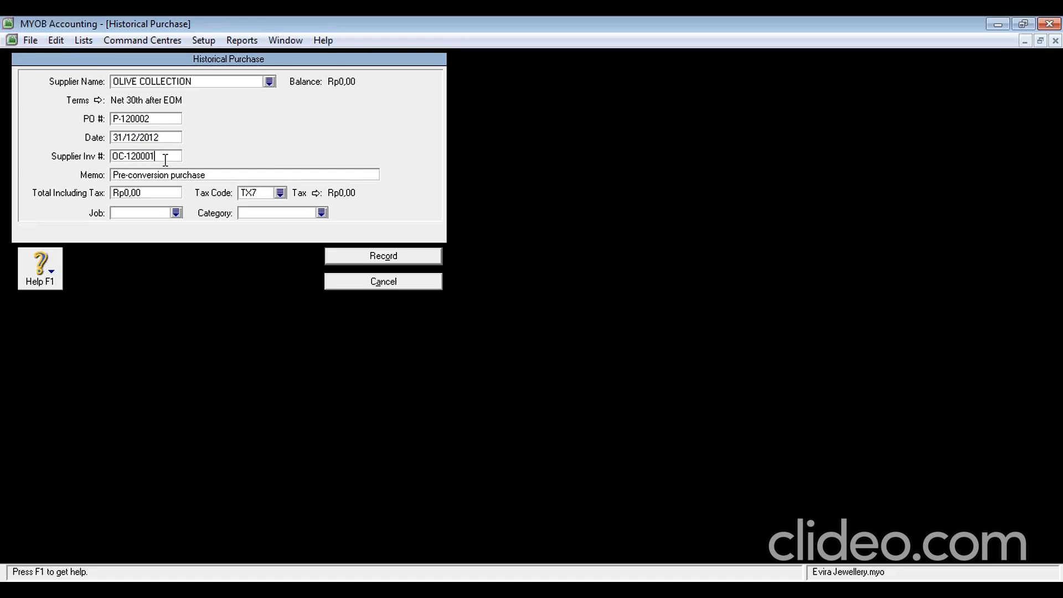
# Enter total 2200000 with tax code GST and category SBY, then record the purchase without job numbers
pyautogui.click(157, 192)
pyautogui.write('2200000')
pyautogui.press('Tab')
pyautogui.write('GST')
pyautogui.press('Tab')
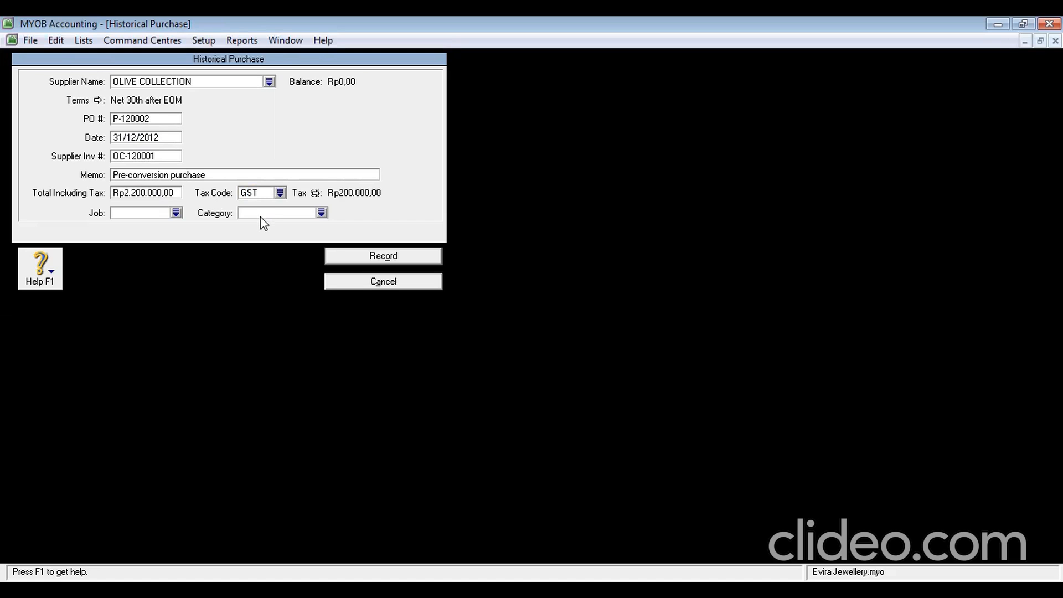
pyautogui.press('Tab')
pyautogui.click(396, 257)
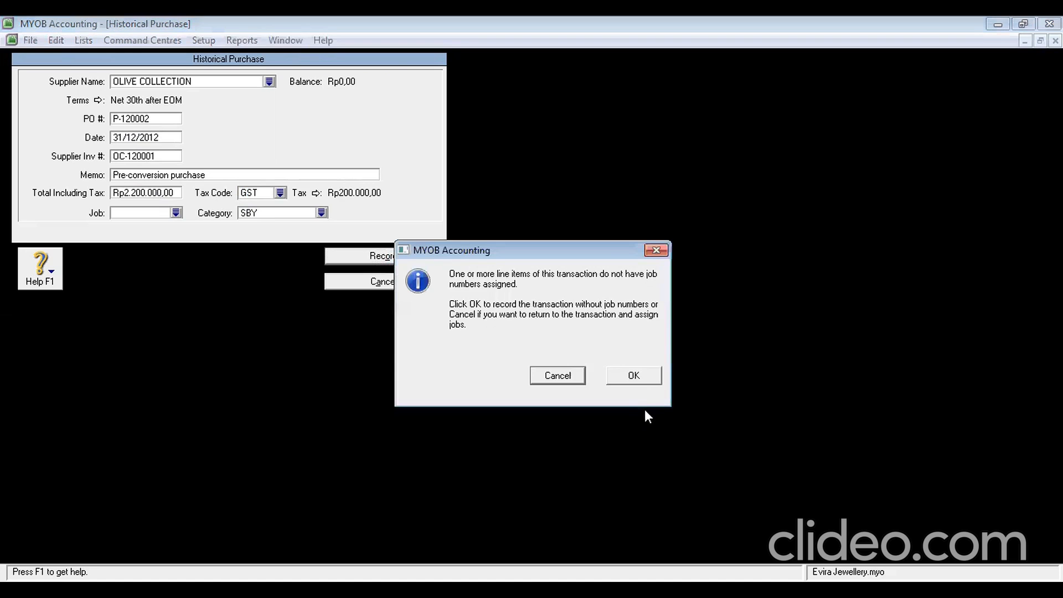
pyautogui.click(633, 376)
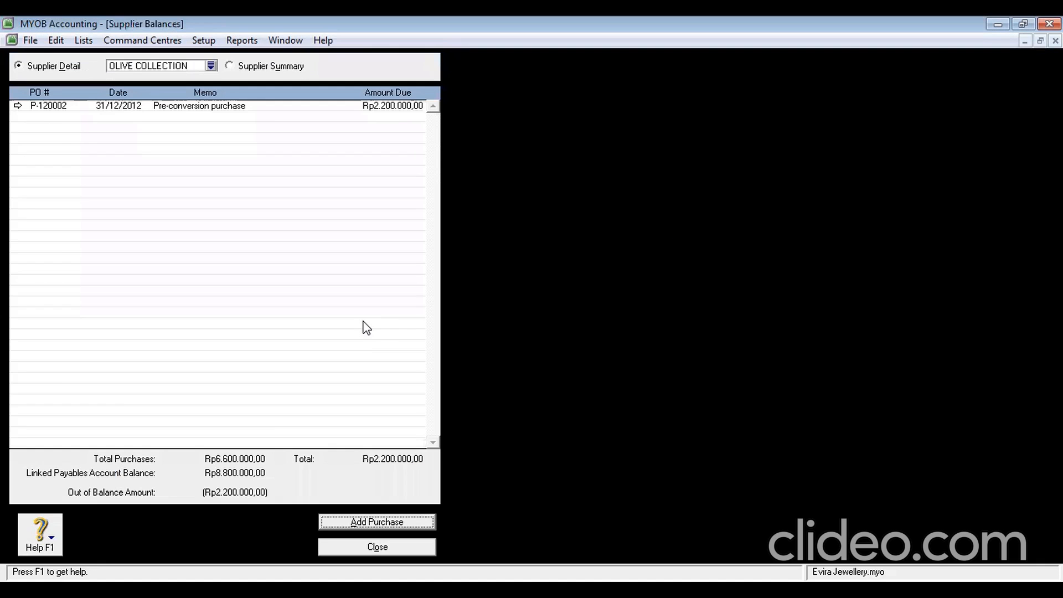
# Switch to SAPPHIRE SILVER and start purchase P-120003 with invoice SS-120001
pyautogui.click(211, 65)
pyautogui.doubleClick(398, 244)
pyautogui.click(354, 521)
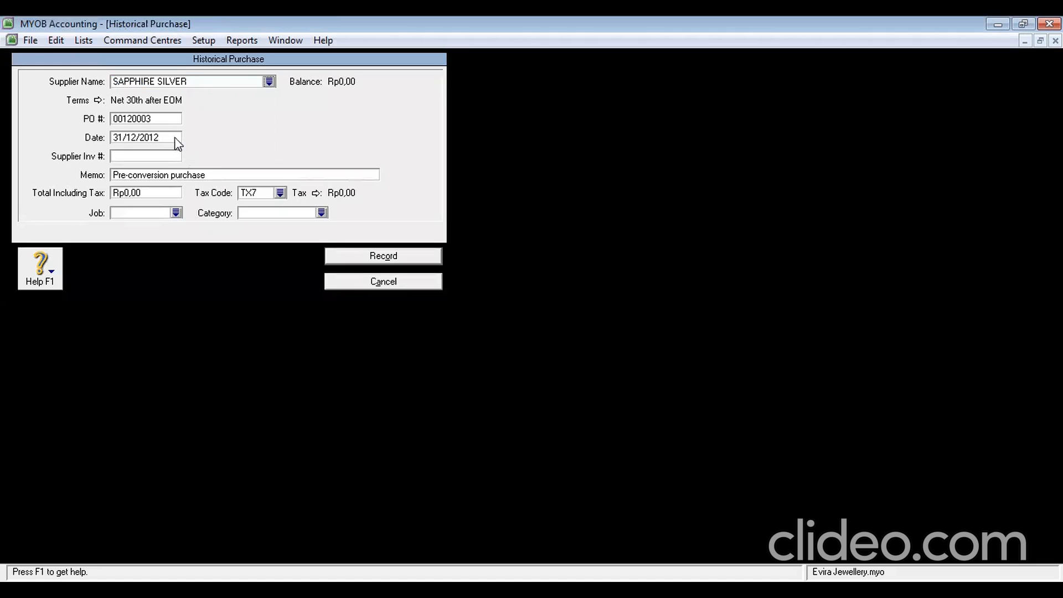
pyautogui.click(165, 119)
pyautogui.write('P-12000')
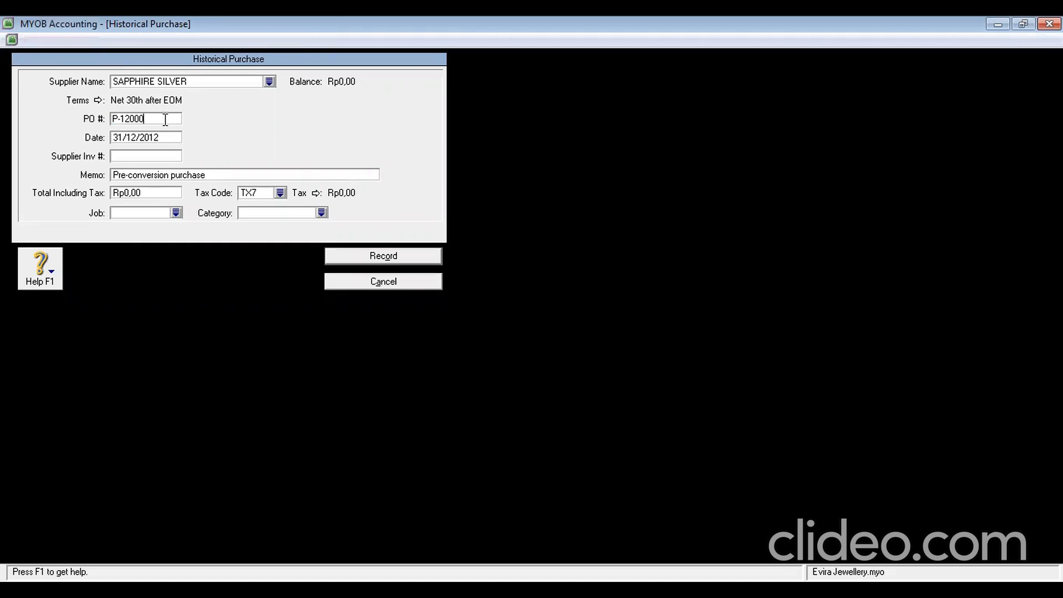
pyautogui.write('3')
pyautogui.press('Tab')
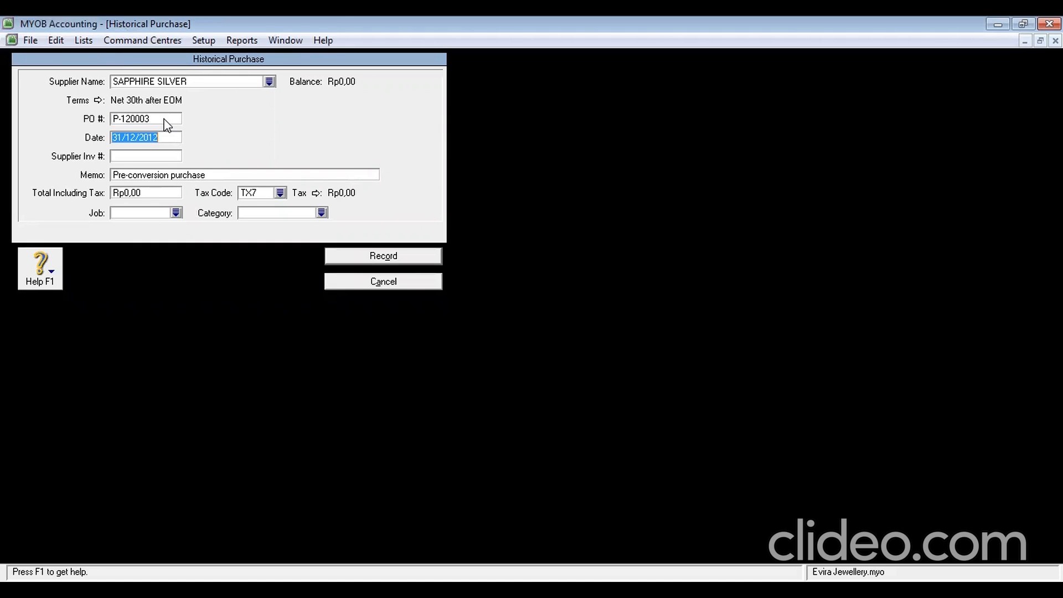
pyautogui.press('Tab')
pyautogui.write('SS')
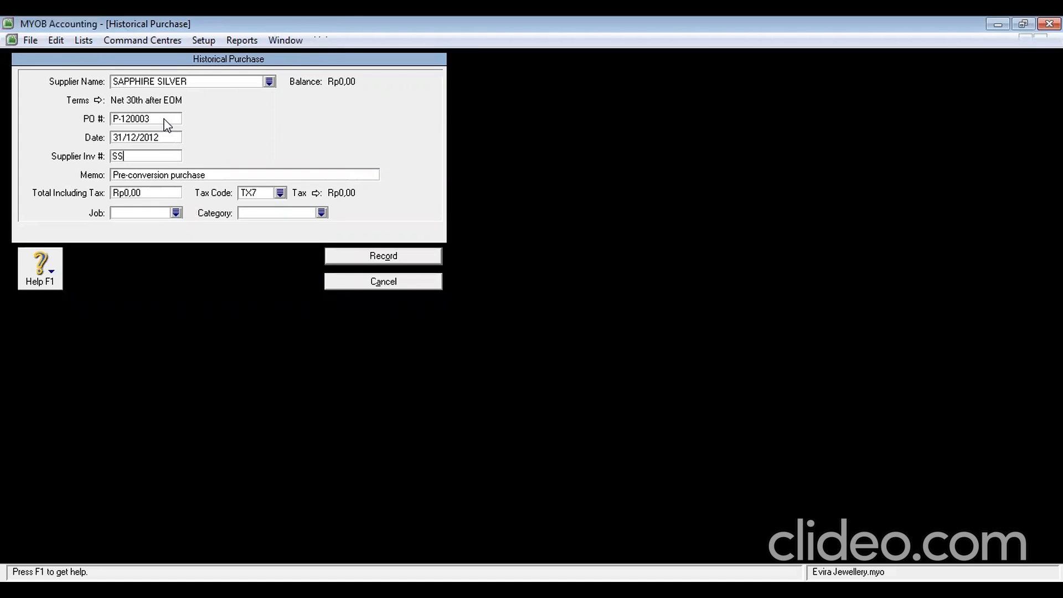
pyautogui.write('-12')
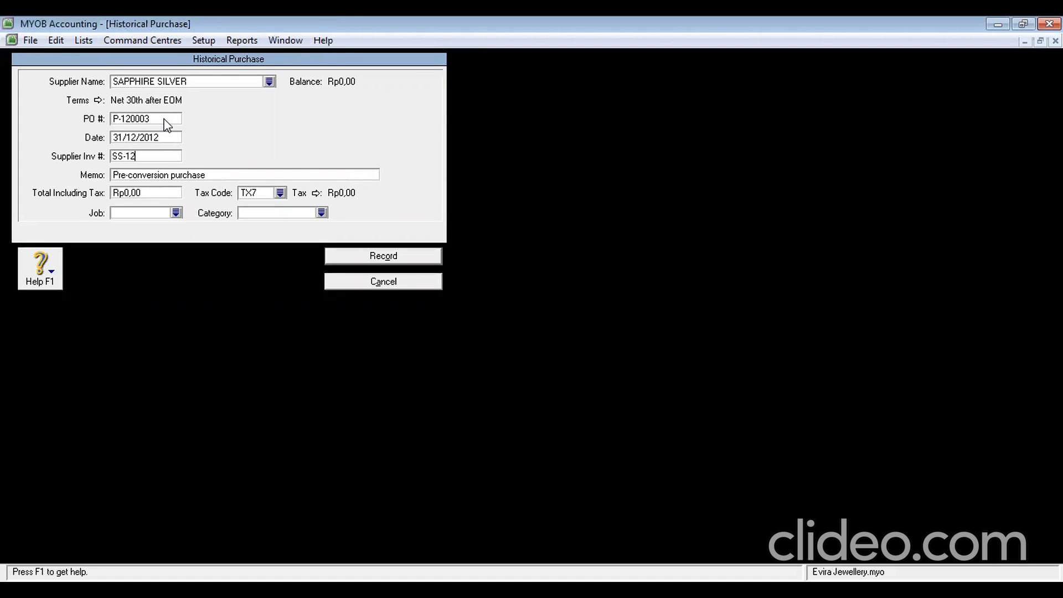
pyautogui.write('0001')
# Enter total 2.200.000, GST and category SBY, record it, and close the balanced opening balances list
pyautogui.click(156, 194)
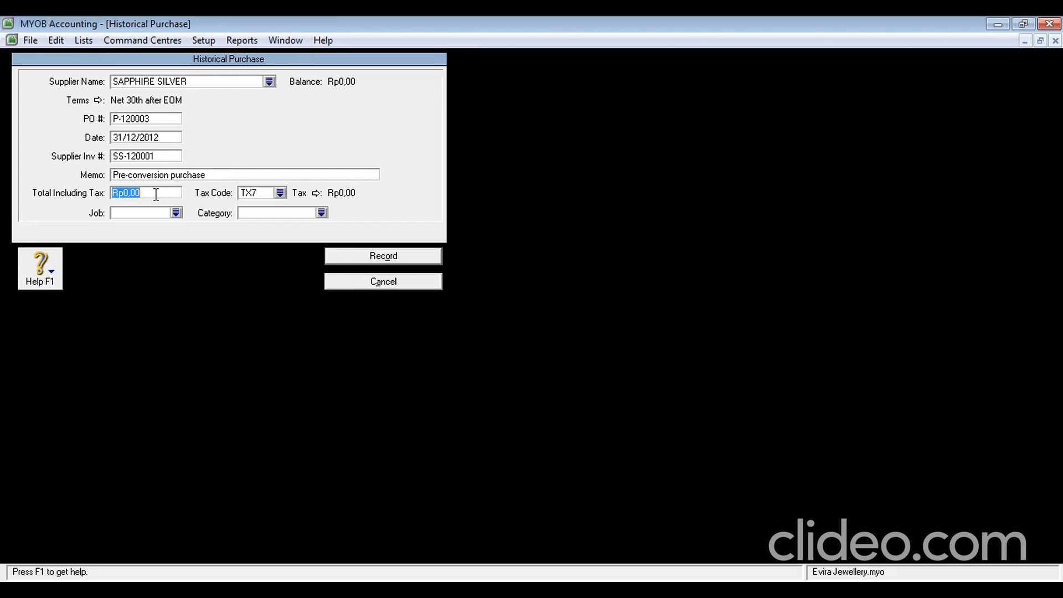
pyautogui.write('2.200.0')
pyautogui.write('00000')
pyautogui.press('Tab')
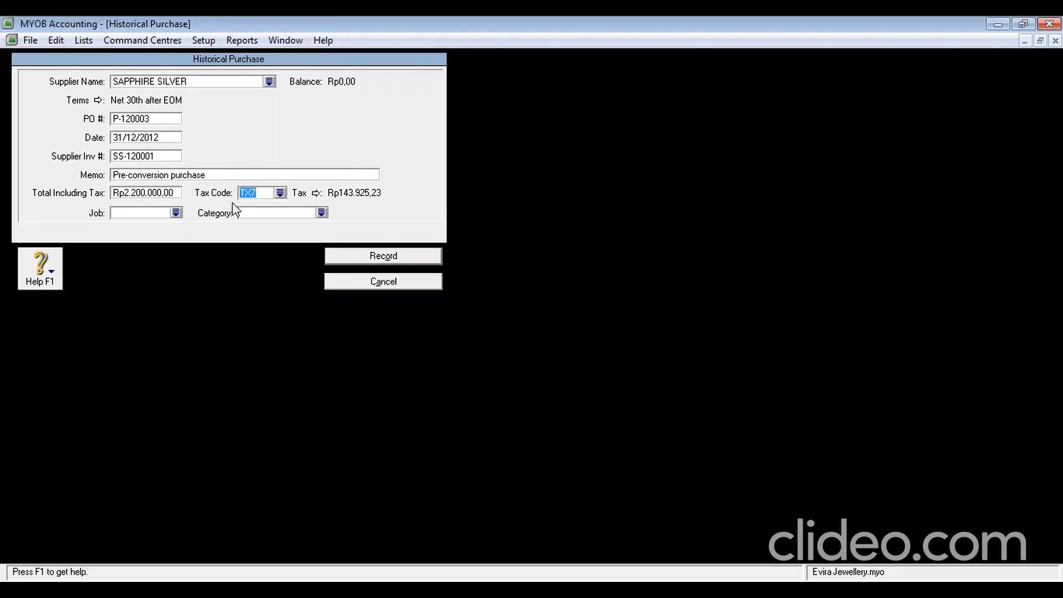
pyautogui.write('GST')
pyautogui.click(251, 213)
pyautogui.write('SBY')
pyautogui.click(381, 254)
pyautogui.click(637, 381)
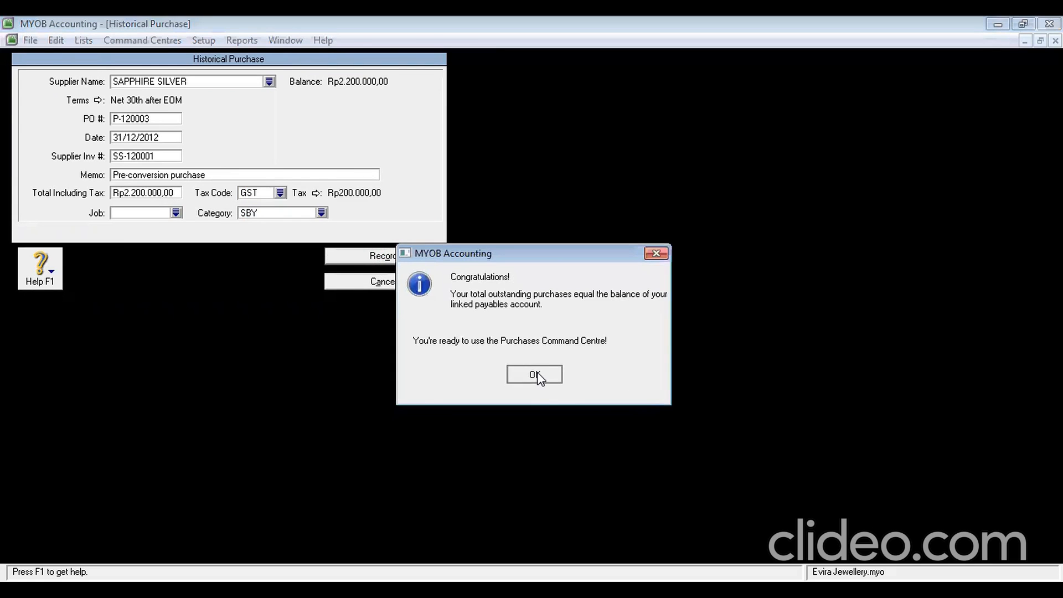
pyautogui.click(535, 375)
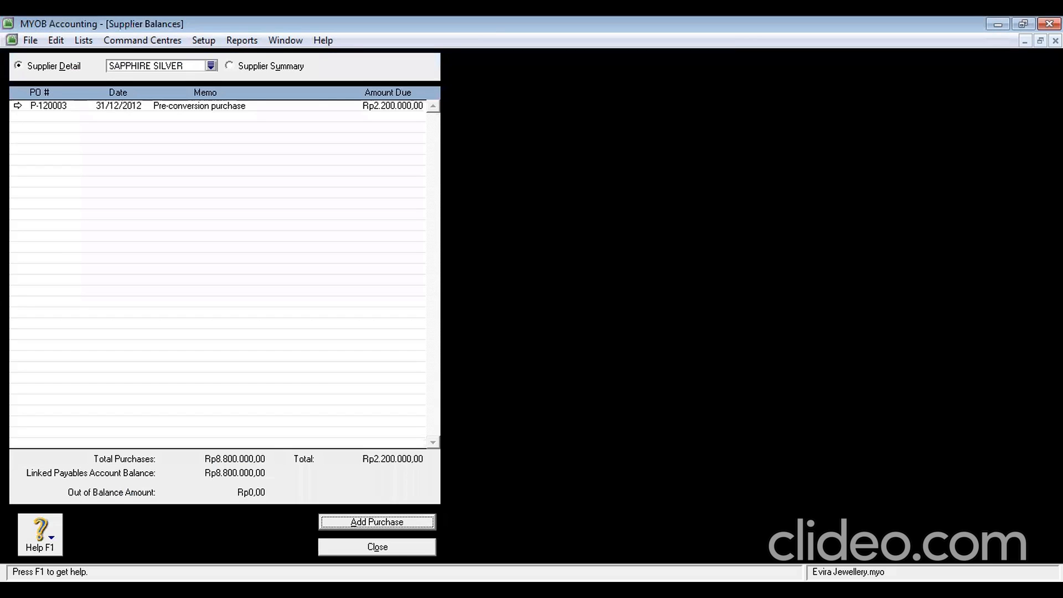
pyautogui.click(376, 547)
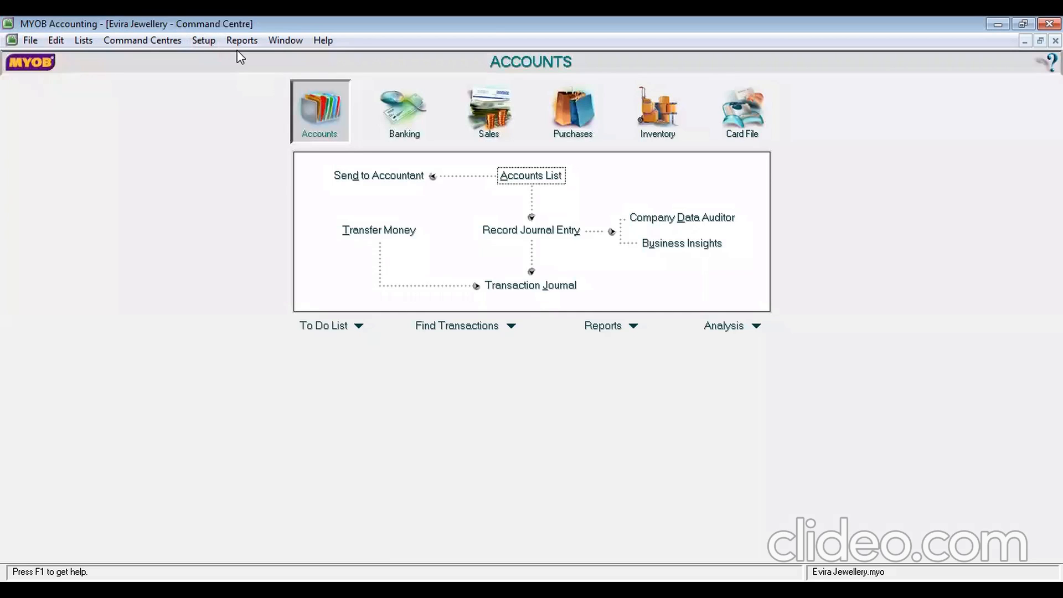
pyautogui.click(204, 40)
pyautogui.moveTo(252, 95)
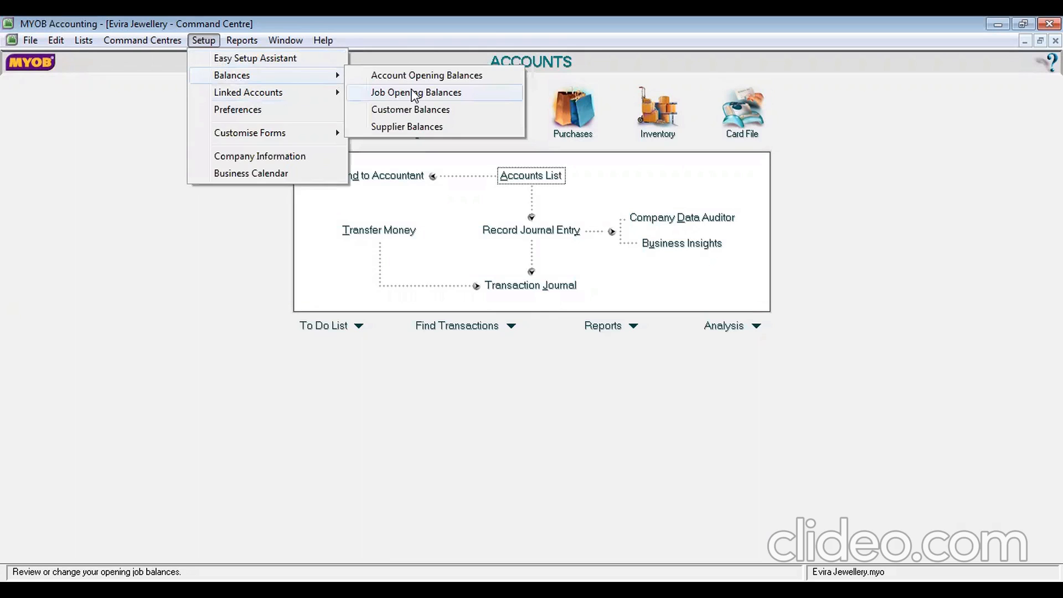
pyautogui.click(422, 113)
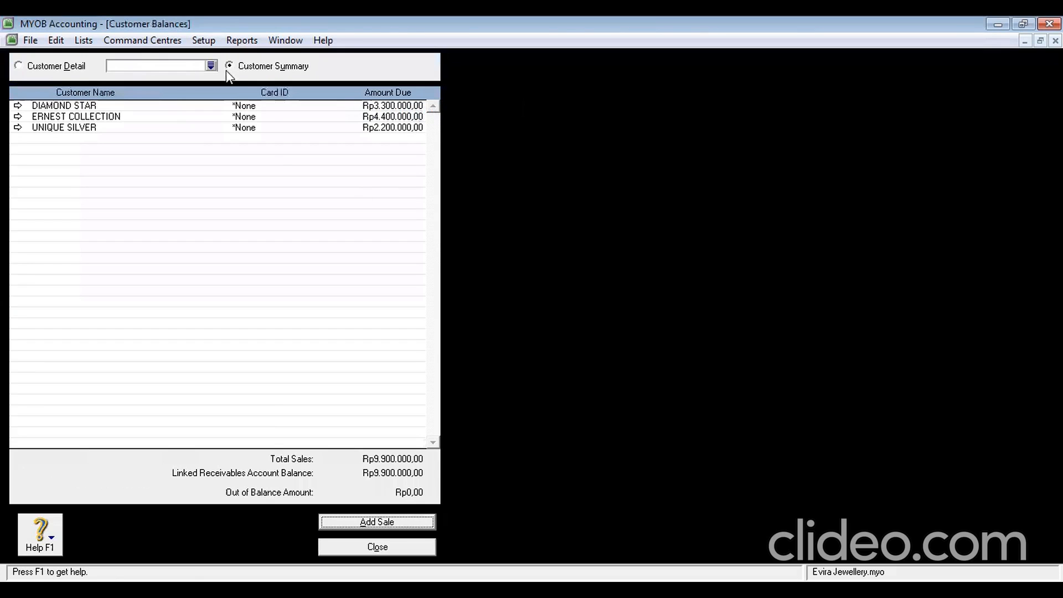
pyautogui.doubleClick(117, 108)
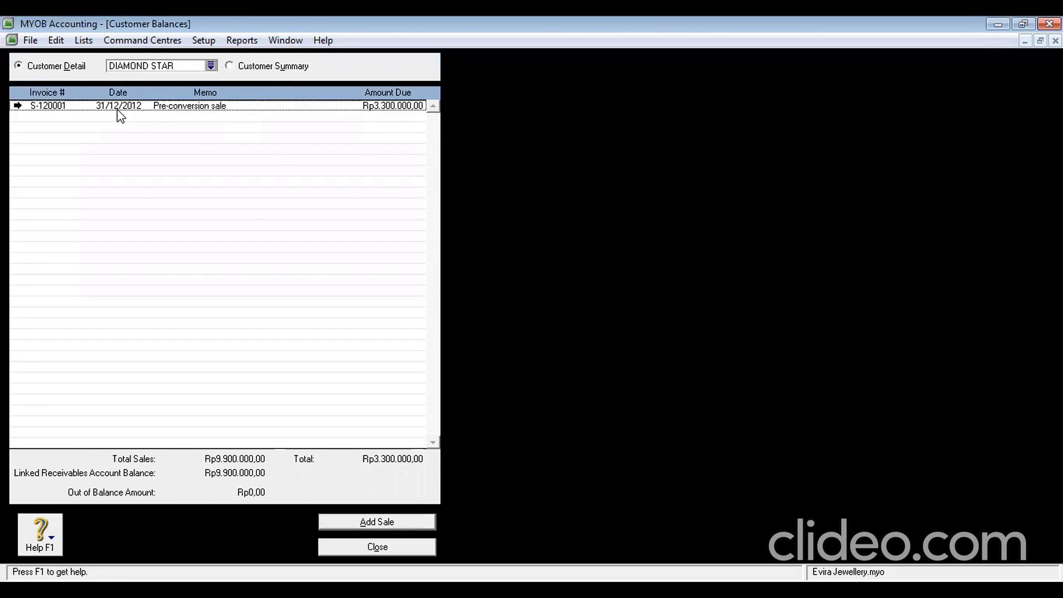
pyautogui.doubleClick(117, 108)
pyautogui.click(165, 142)
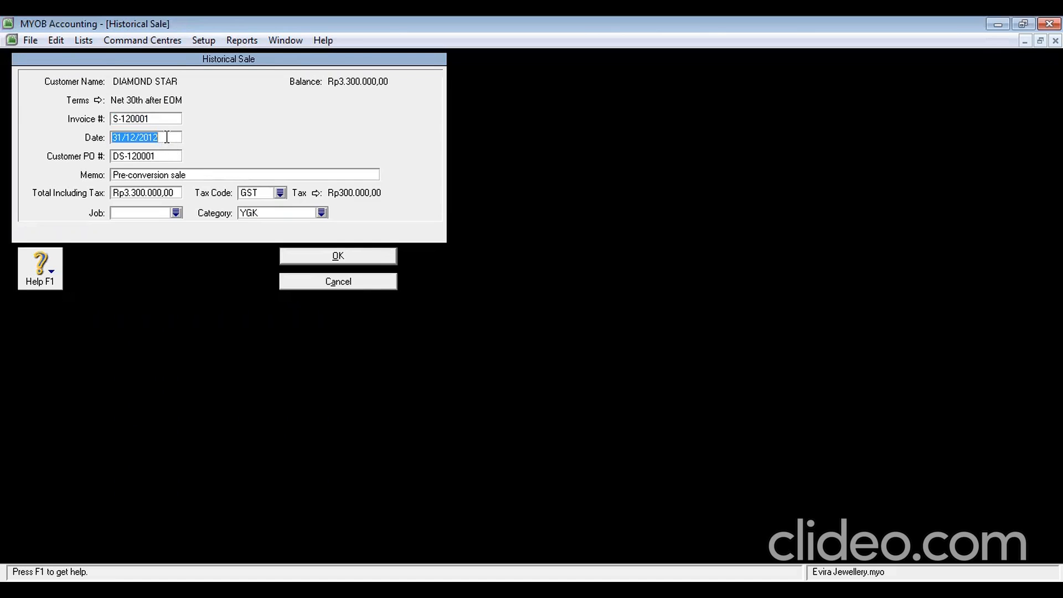
pyautogui.click(308, 280)
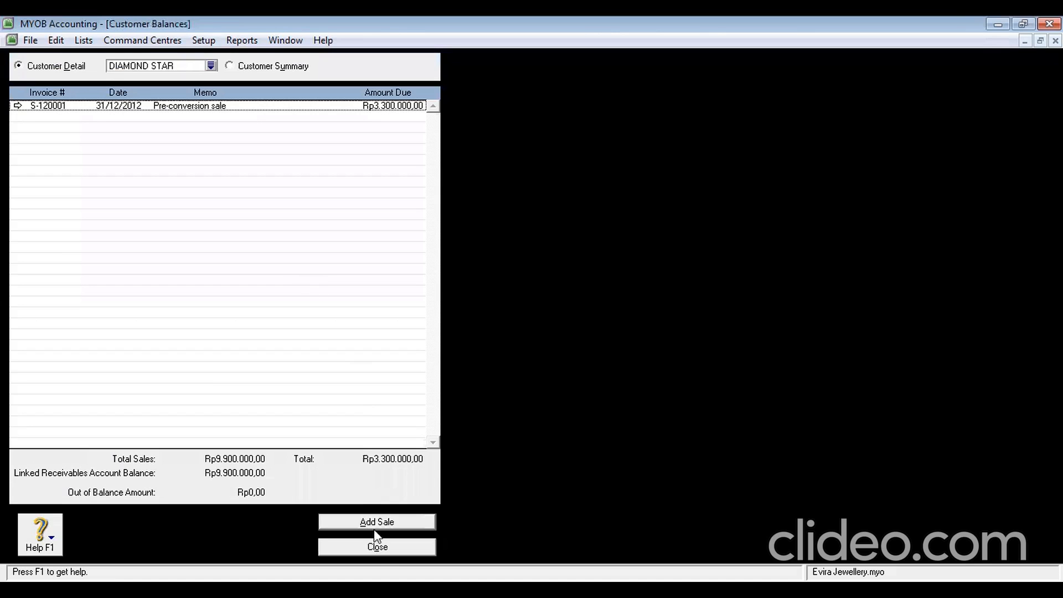
pyautogui.click(374, 546)
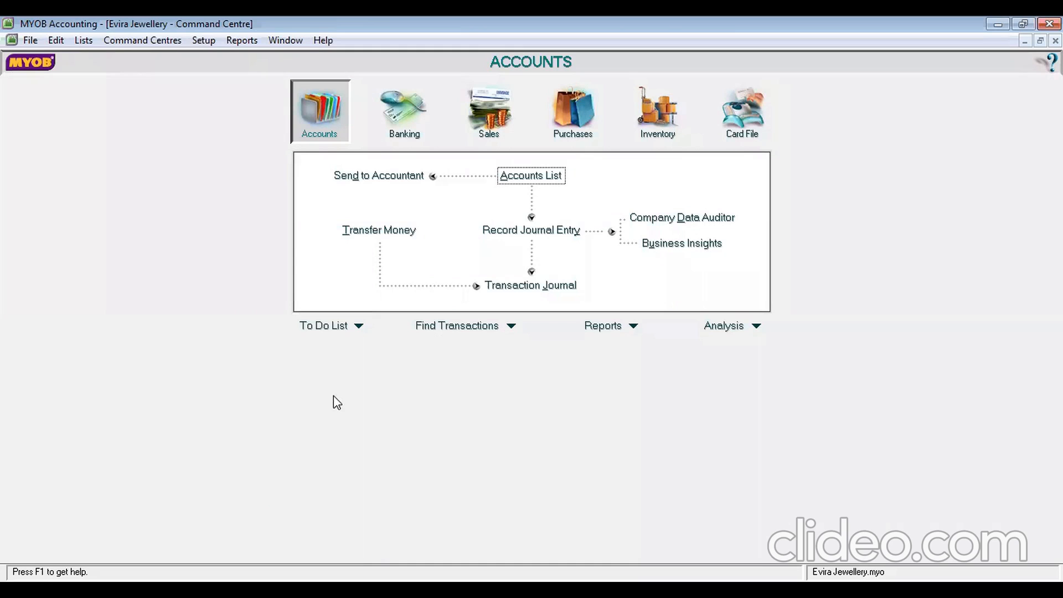
# Start an Inventory adjustment numbered I-130001 dated 1/1/2013, ready for the first item line
pyautogui.click(666, 126)
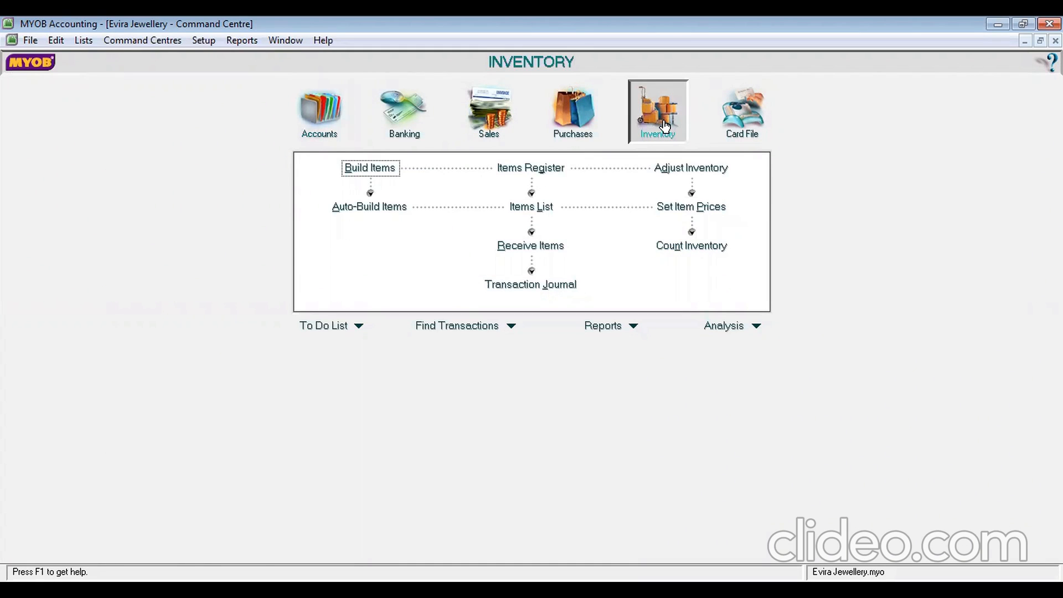
pyautogui.click(699, 168)
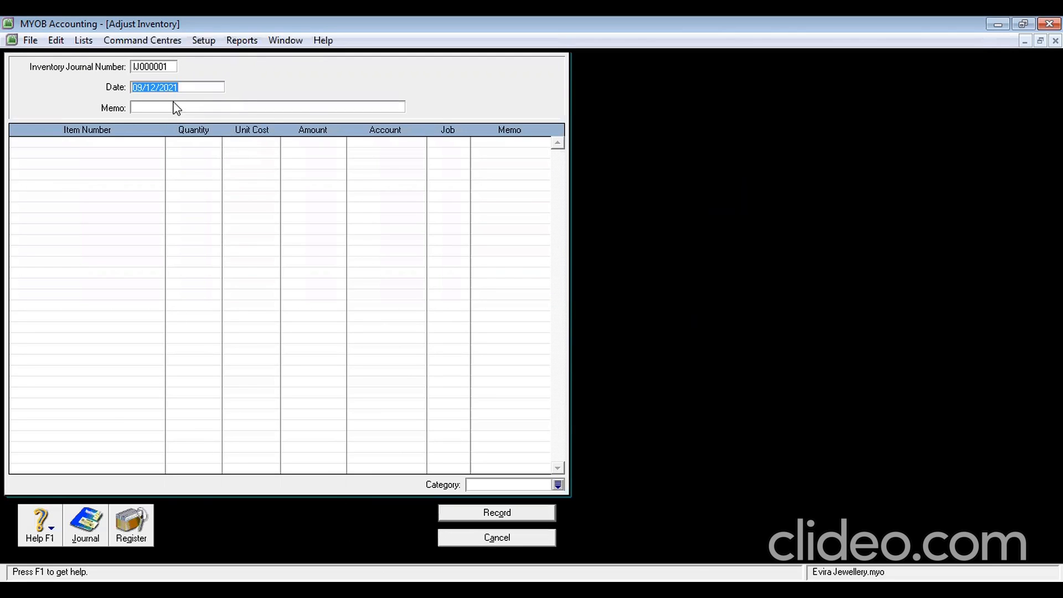
pyautogui.click(160, 67)
pyautogui.write('I-13')
pyautogui.click(189, 89)
pyautogui.write('1/')
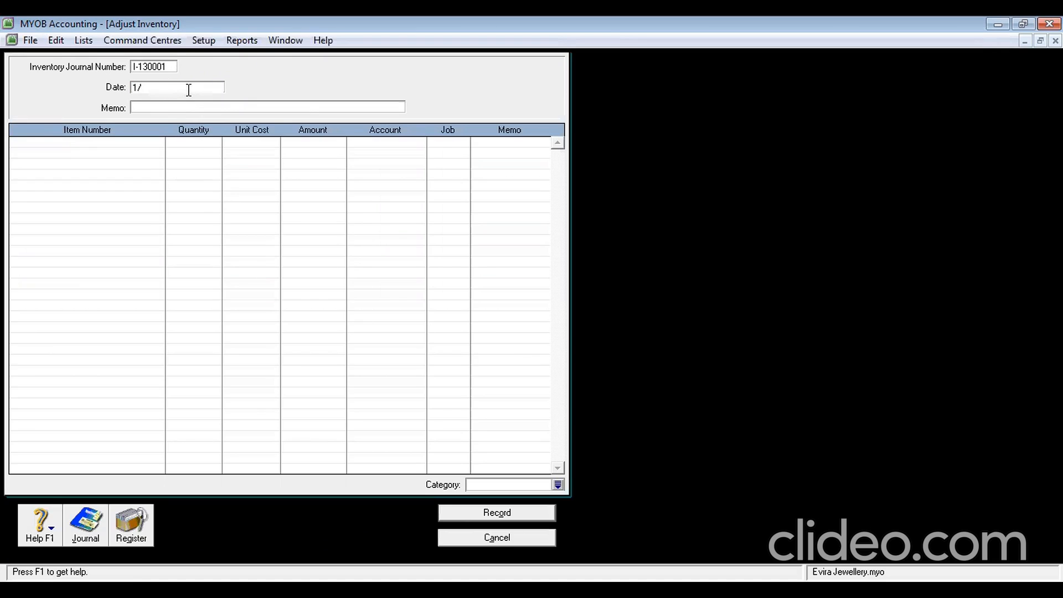
pyautogui.write('1/2013')
pyautogui.click(190, 106)
pyautogui.click(95, 142)
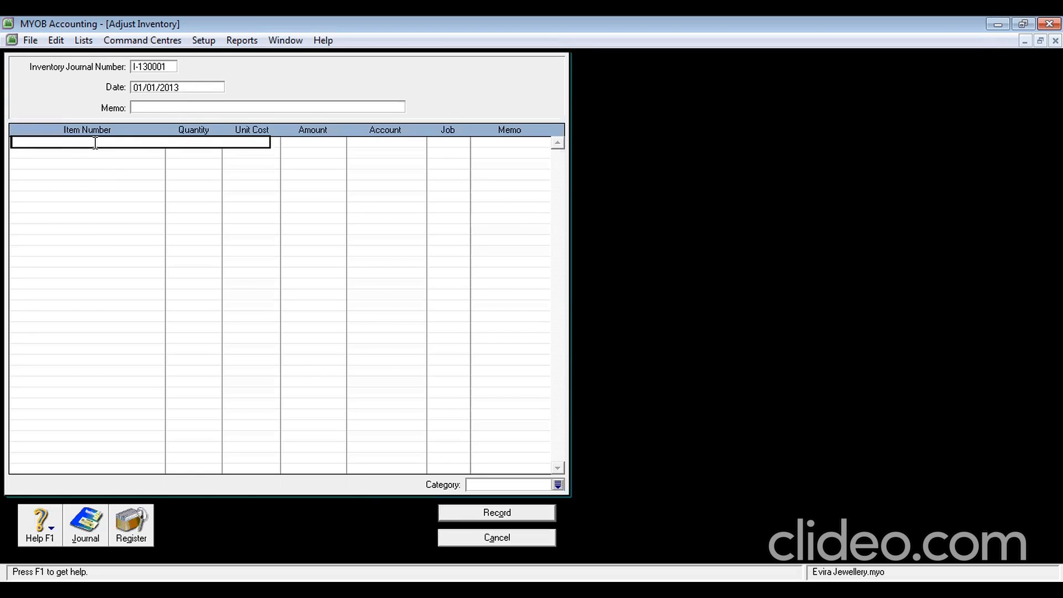
# Add adjustment lines AW 8 at 5.400.000 and CK 12 at 5.200.000
pyautogui.write('AW')
pyautogui.press('Return')
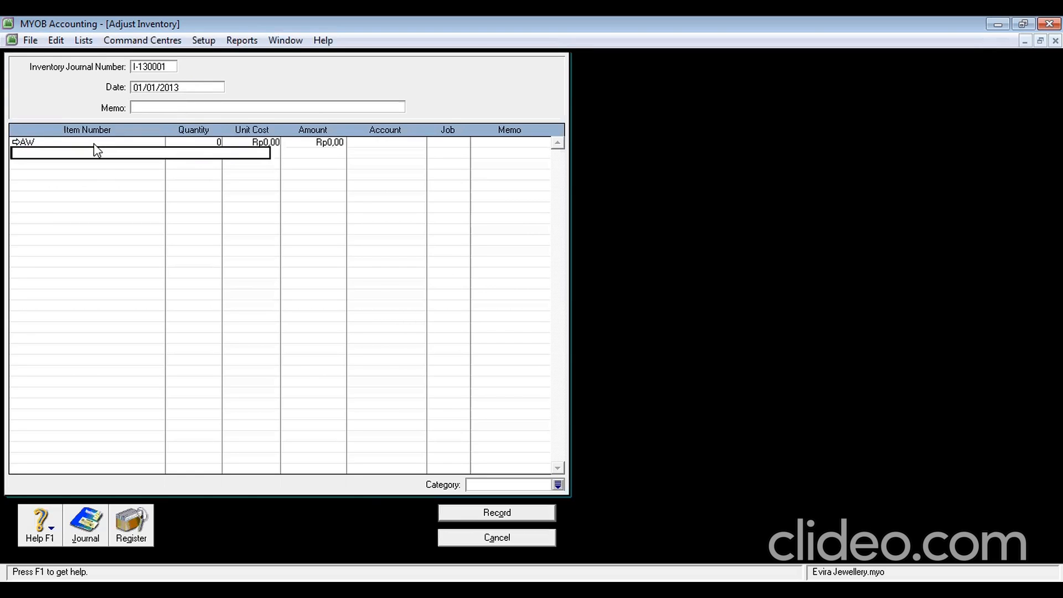
pyautogui.click(218, 142)
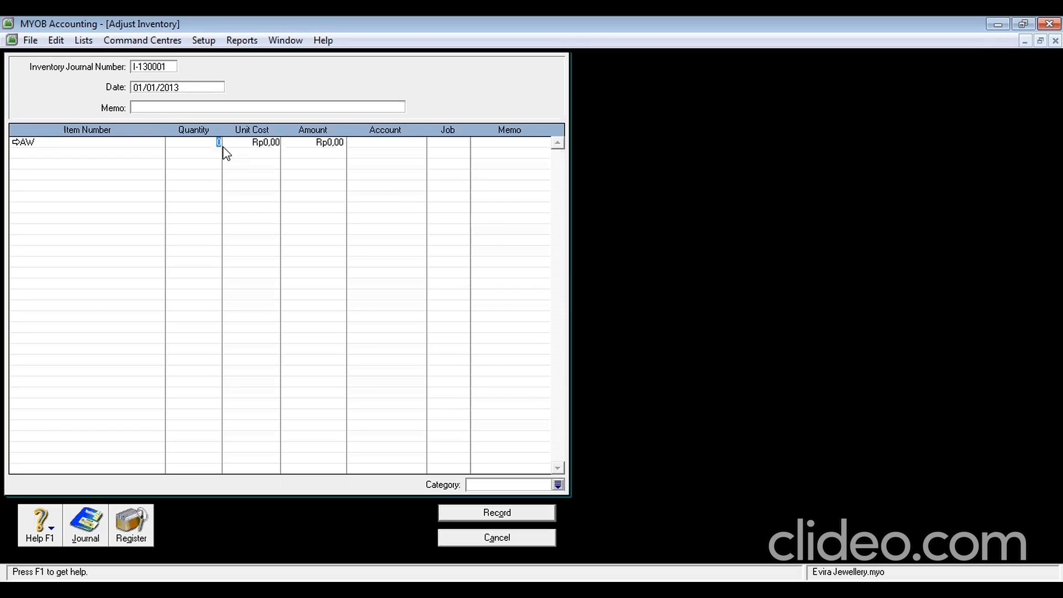
pyautogui.write('8')
pyautogui.press('Tab')
pyautogui.write('5.400.0')
pyautogui.write('00000')
pyautogui.press('Return')
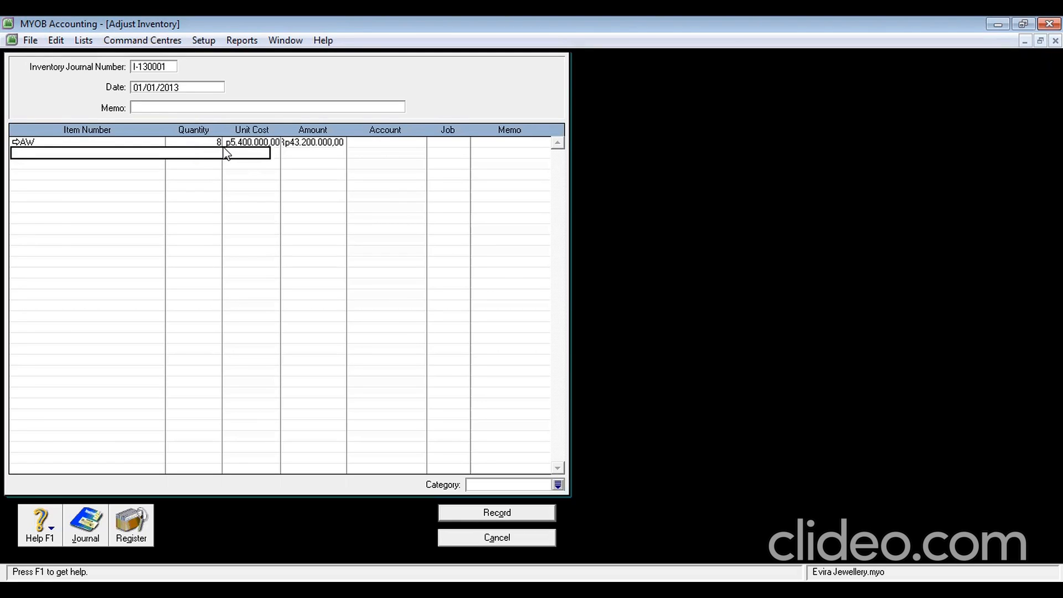
pyautogui.write('CK')
pyautogui.press('Tab')
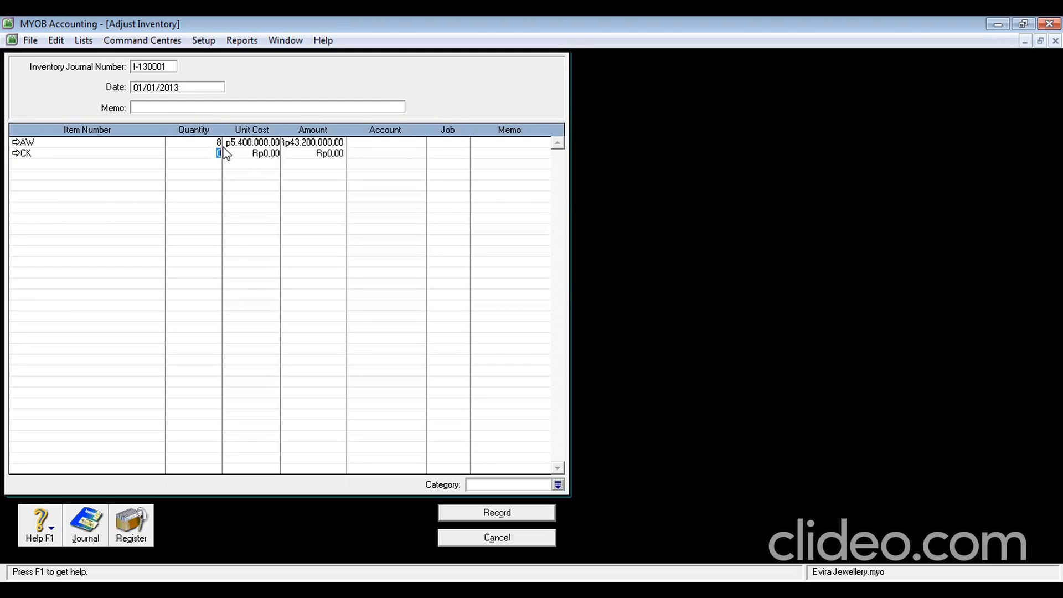
pyautogui.write('12')
pyautogui.press('Tab')
pyautogui.write('5200000')
pyautogui.press('Tab')
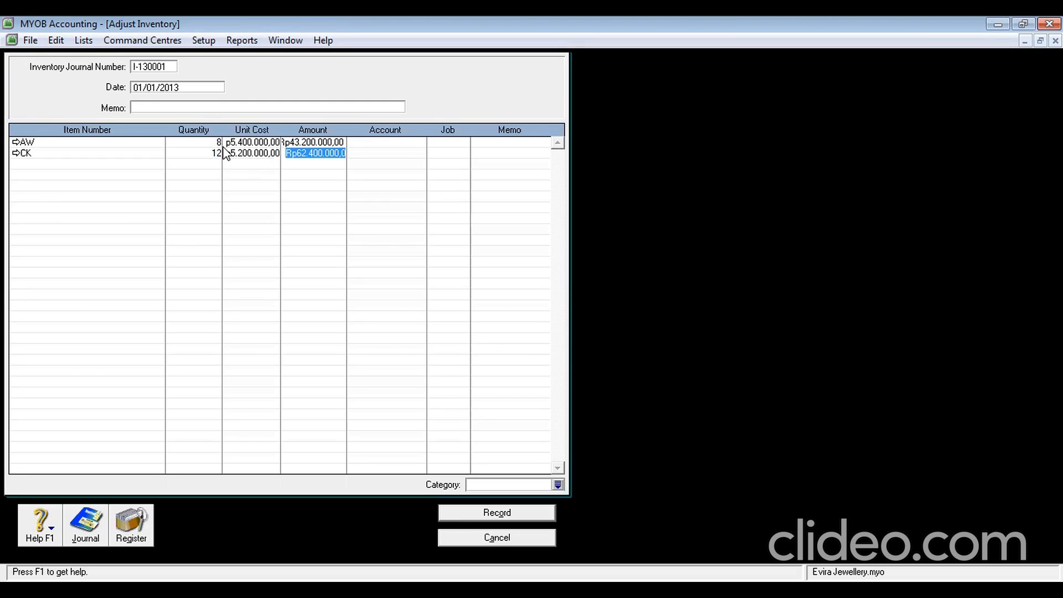
pyautogui.press('Tab')
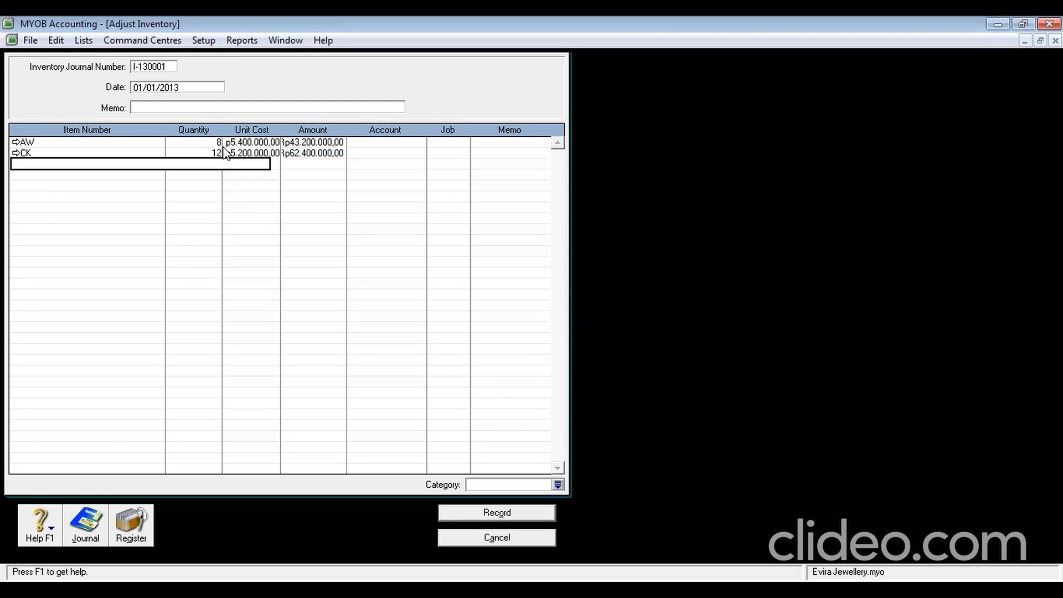
# Add adjustment lines LD 9 at 7.200.000 and NL 10 at 4.600.000
pyautogui.write('LD')
pyautogui.press('Tab')
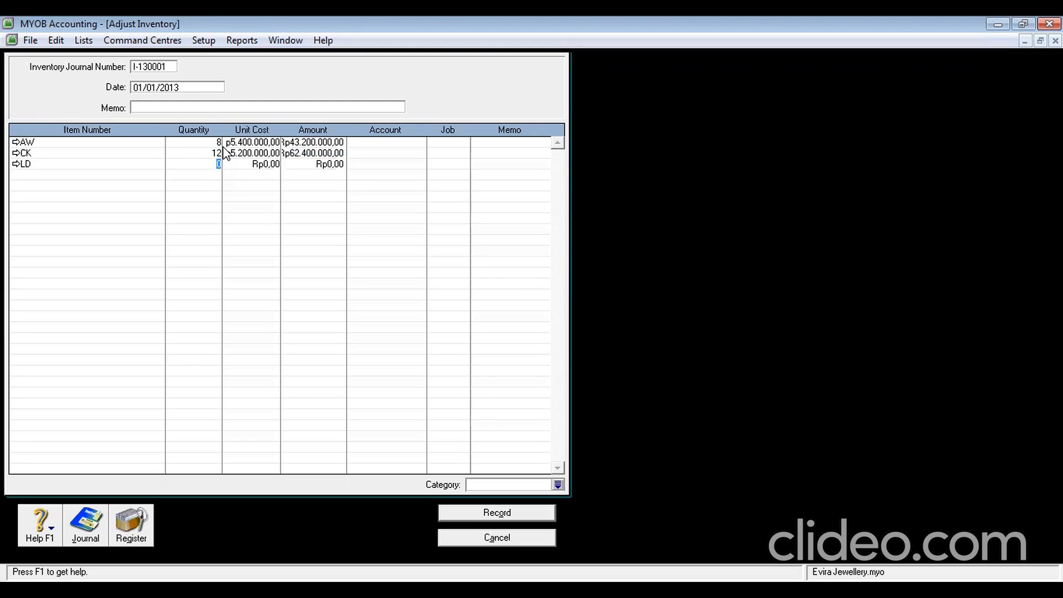
pyautogui.write('9')
pyautogui.press('Tab')
pyautogui.write('7.2')
pyautogui.write('00.000')
pyautogui.press('Tab')
pyautogui.press('Tab')
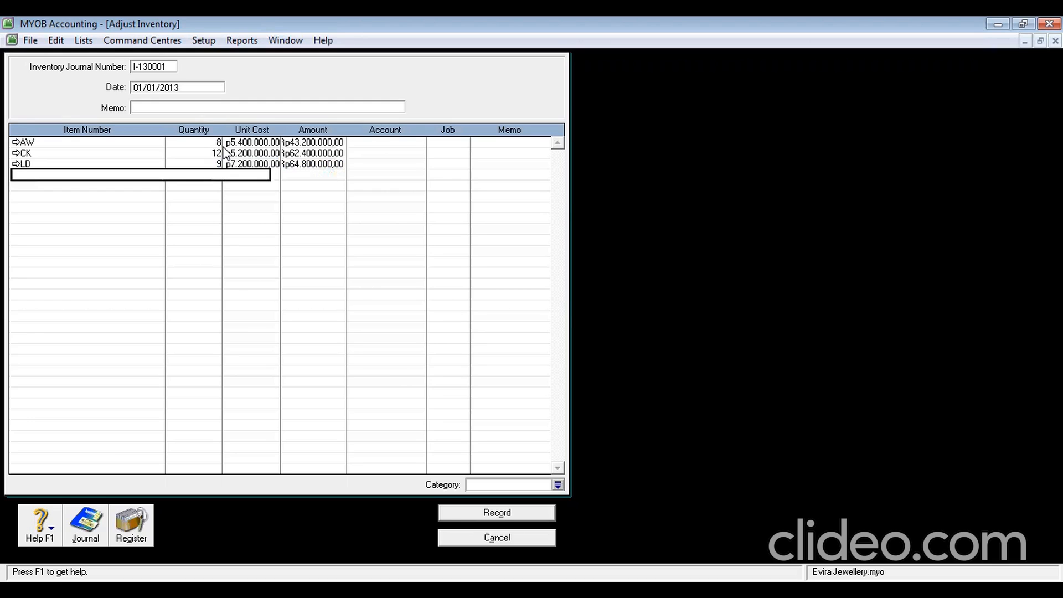
pyautogui.write('NL')
pyautogui.press('Tab')
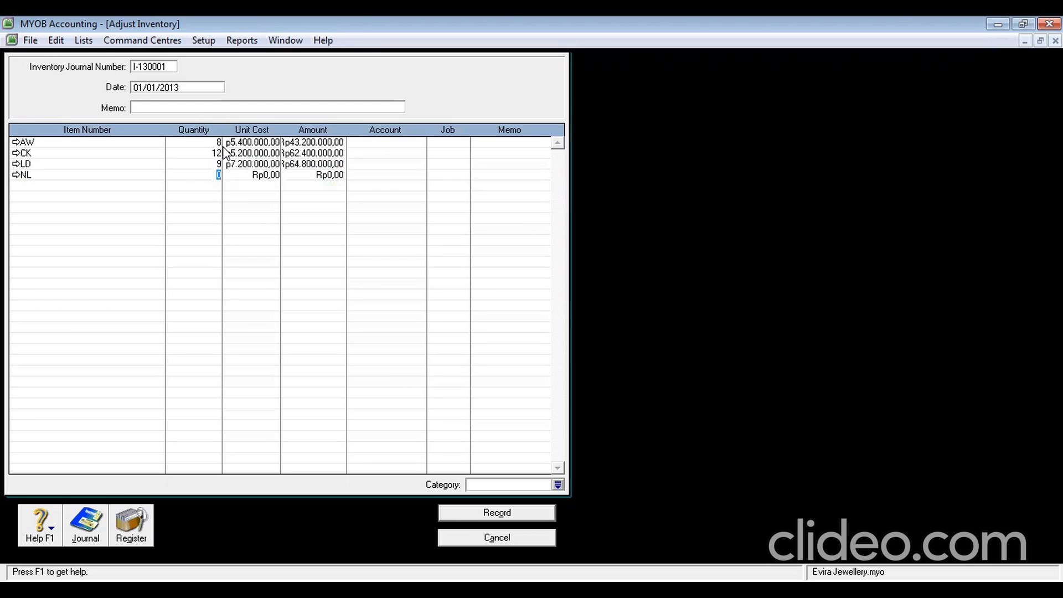
pyautogui.write('10')
pyautogui.press('Tab')
pyautogui.write('4600000')
pyautogui.press('Tab')
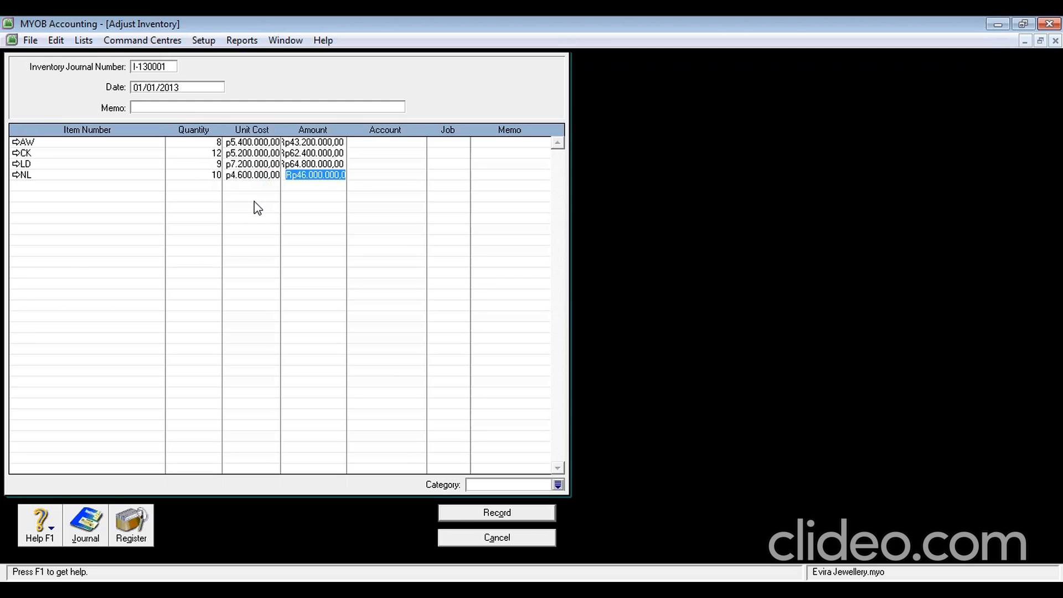
pyautogui.click(518, 485)
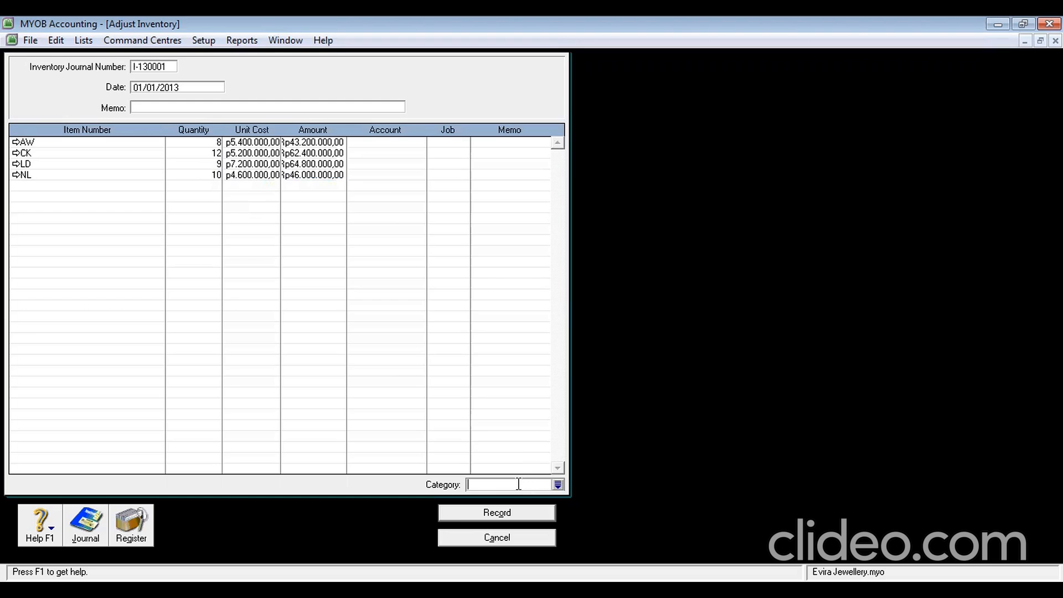
# Set category YGK and try recording; the missing allocation account error blocks it
pyautogui.write('YGK')
pyautogui.click(498, 511)
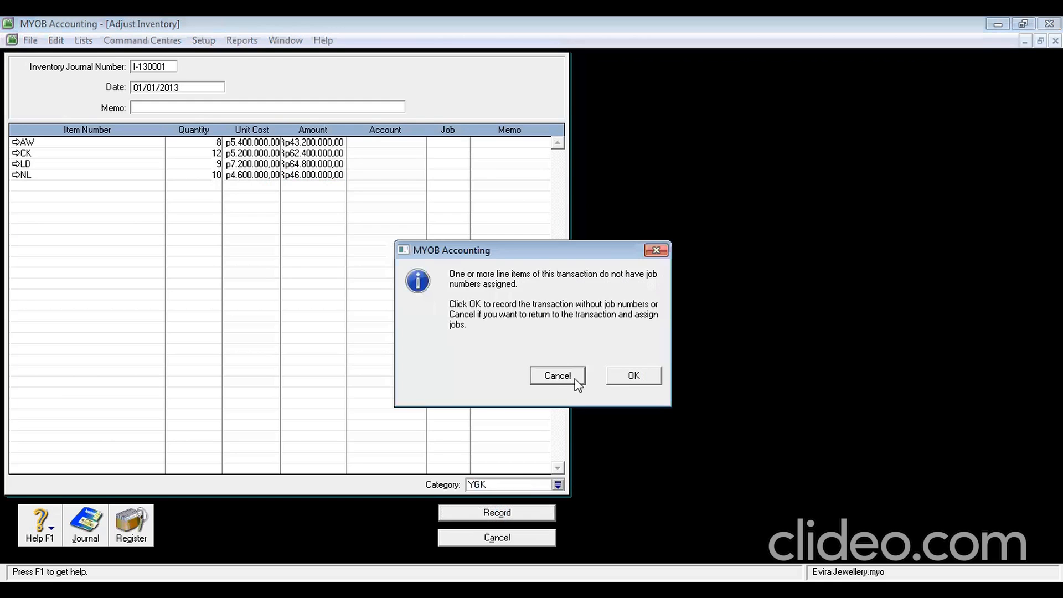
pyautogui.click(541, 372)
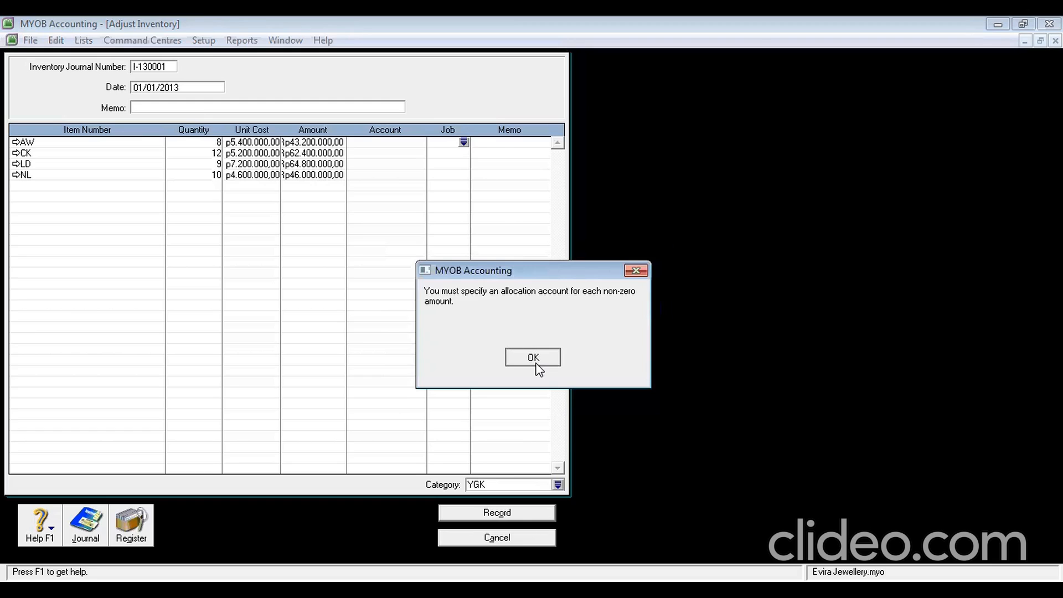
pyautogui.click(535, 361)
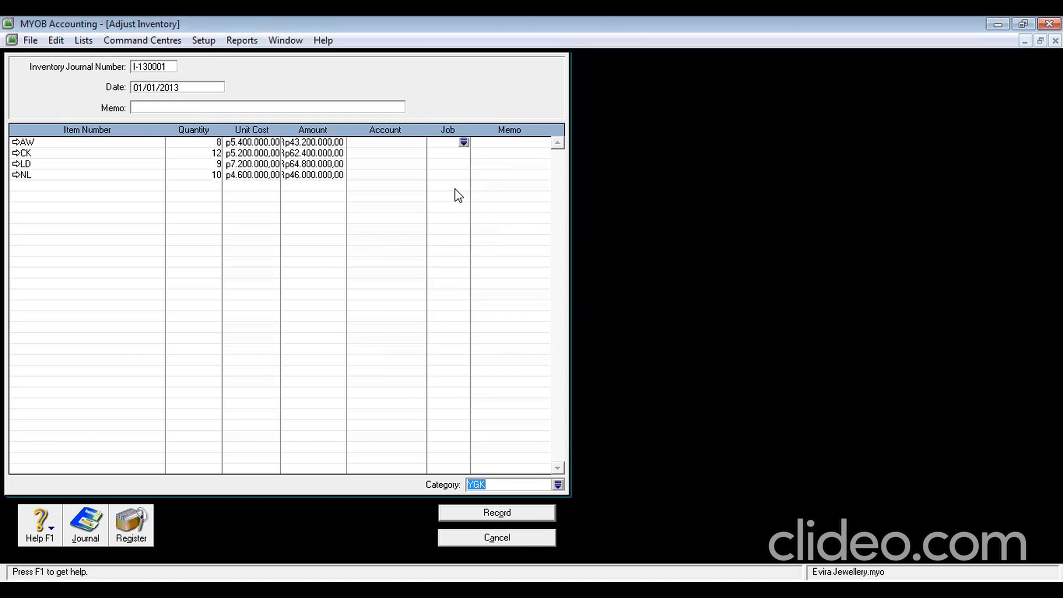
pyautogui.click(496, 517)
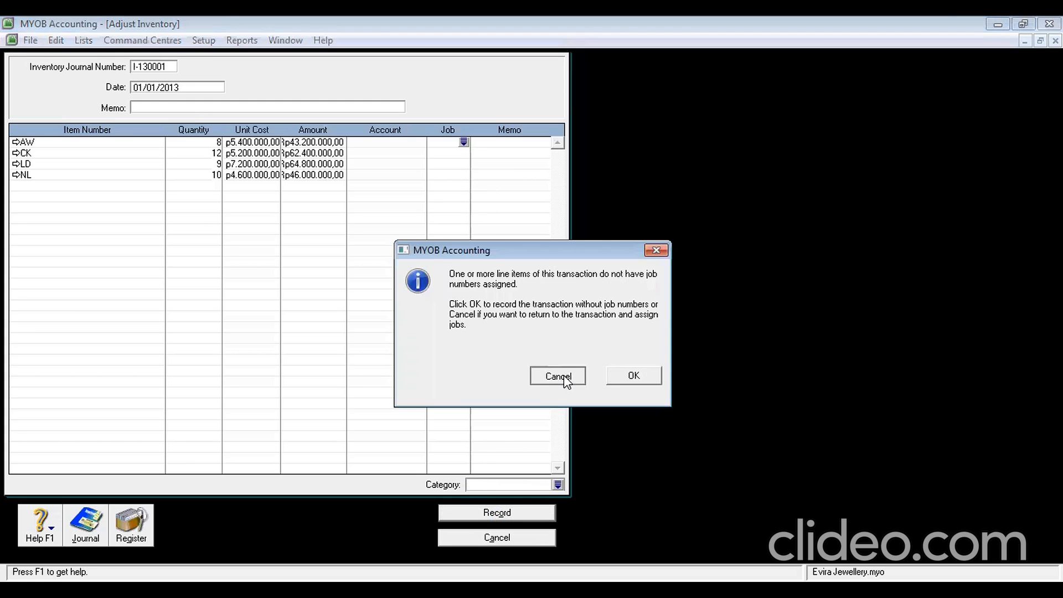
pyautogui.click(564, 375)
pyautogui.press('Return')
pyautogui.click(632, 371)
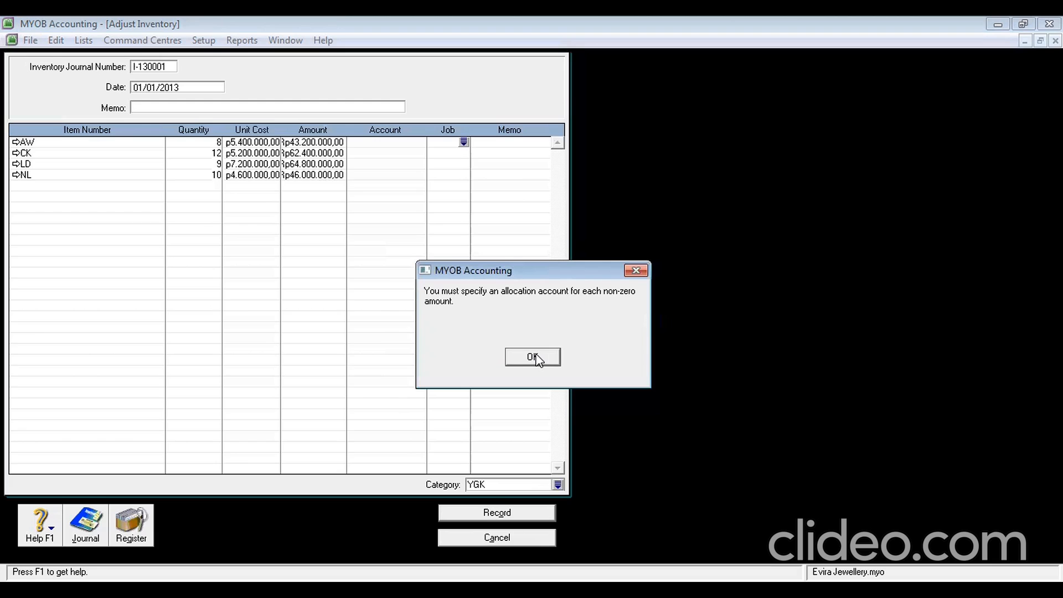
pyautogui.click(532, 357)
# Select the first rows' Account and Job cells and open the job list for AW
pyautogui.click(379, 141)
pyautogui.click(384, 152)
pyautogui.click(460, 147)
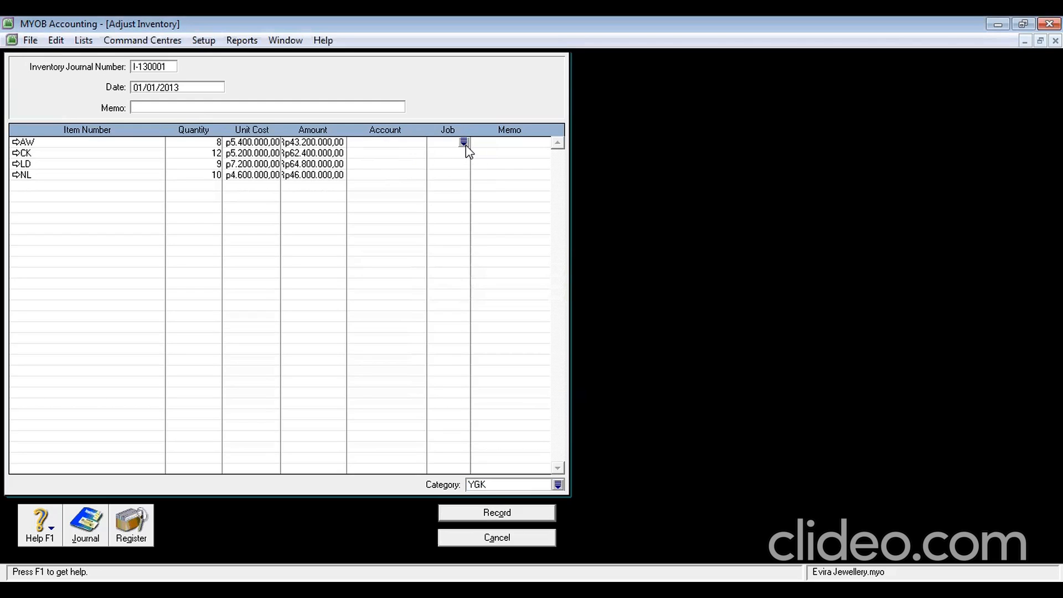
pyautogui.click(464, 143)
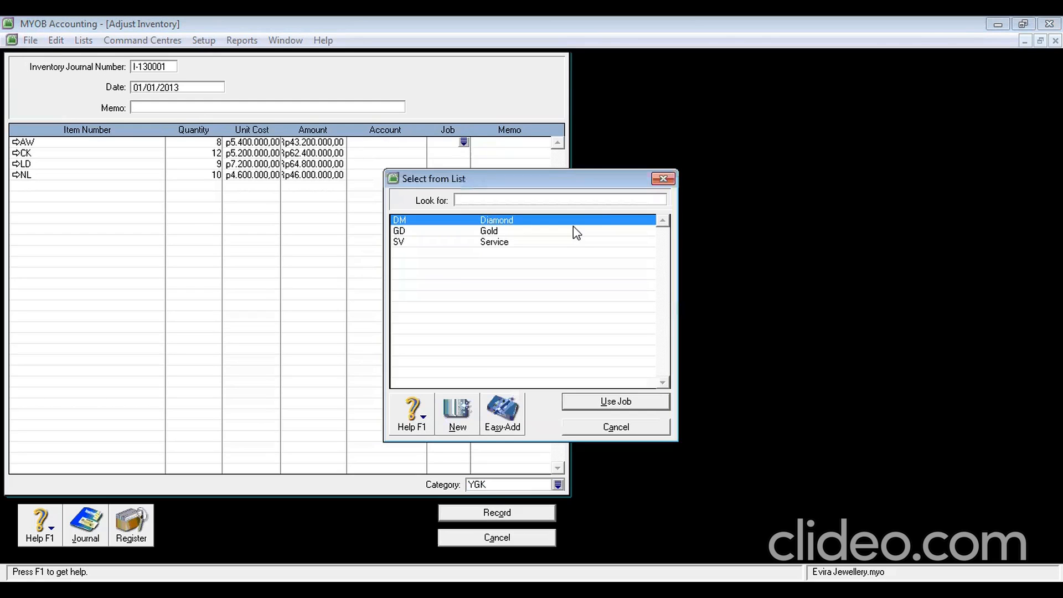
# Close the job list and clear the DM job from the AW row
pyautogui.click(662, 179)
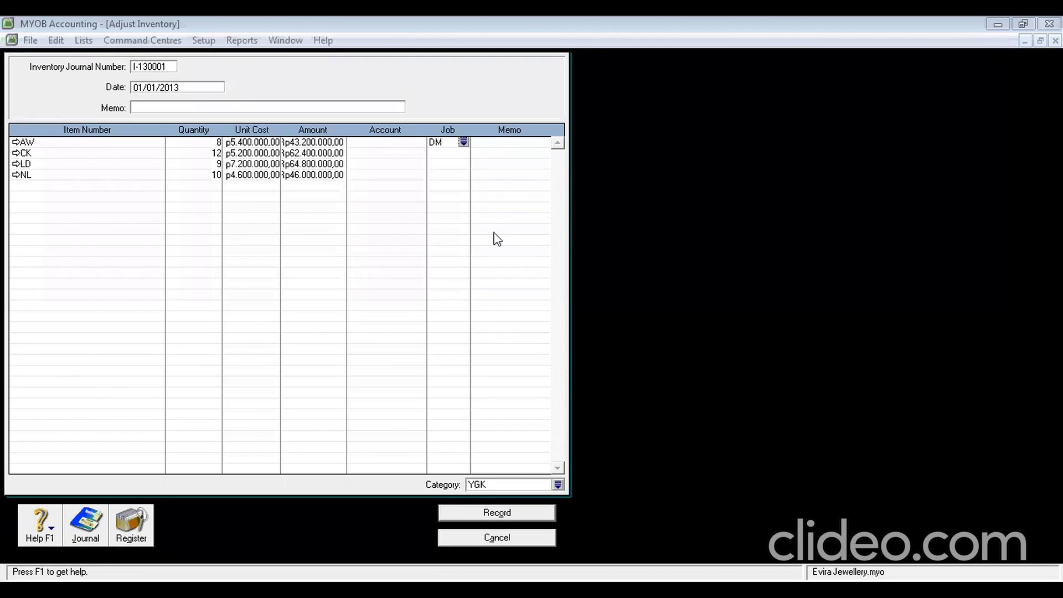
pyautogui.doubleClick(445, 143)
pyautogui.press('BackSpace')
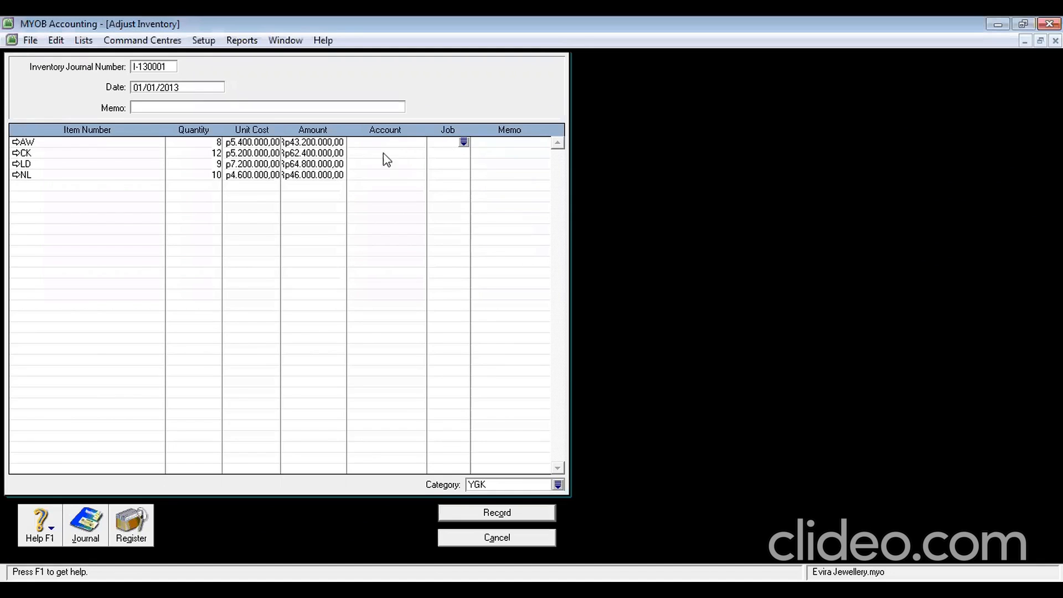
# Set the AW row's account to 1-2300 Merchandise Inventory from the account list
pyautogui.click(379, 142)
pyautogui.click(420, 143)
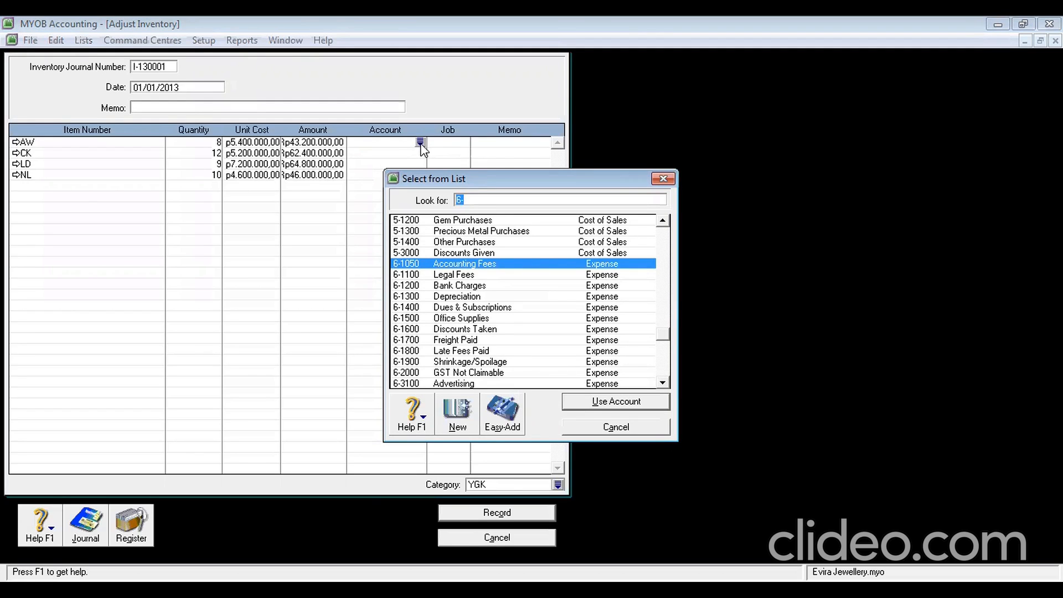
pyautogui.write('1')
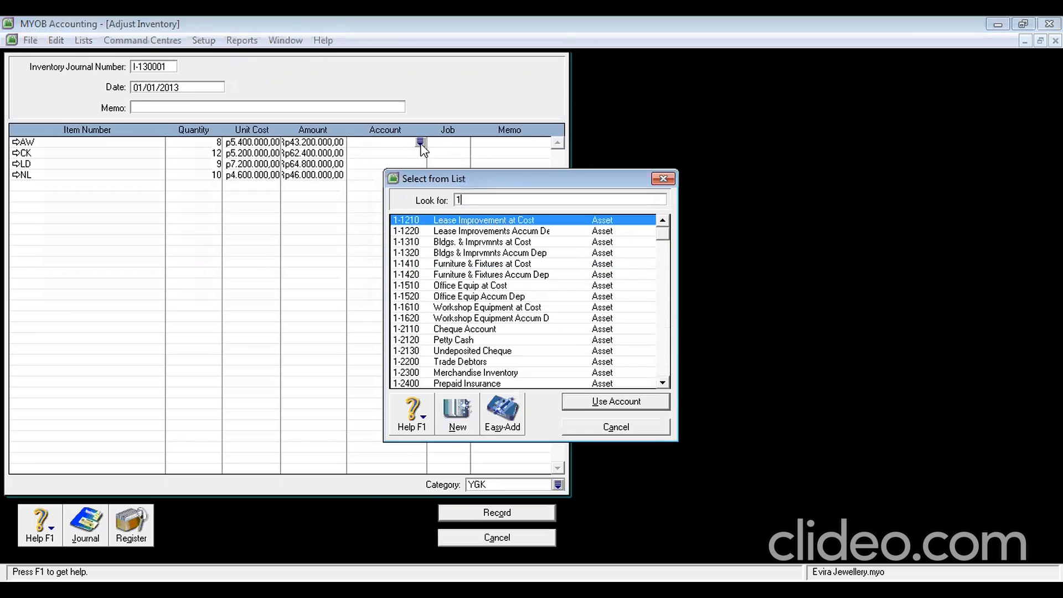
pyautogui.write('-')
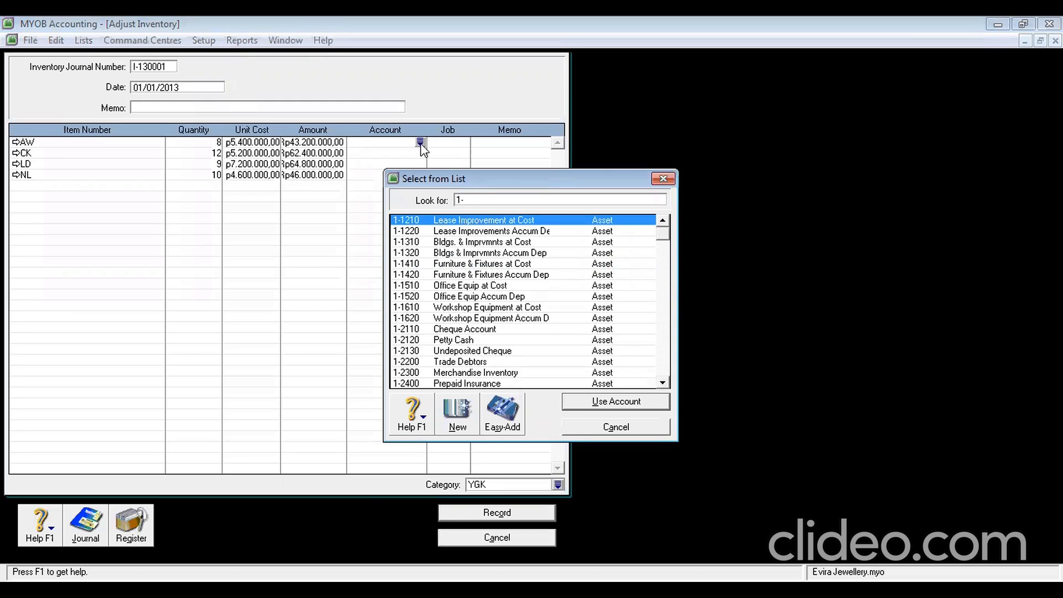
pyautogui.write('2300')
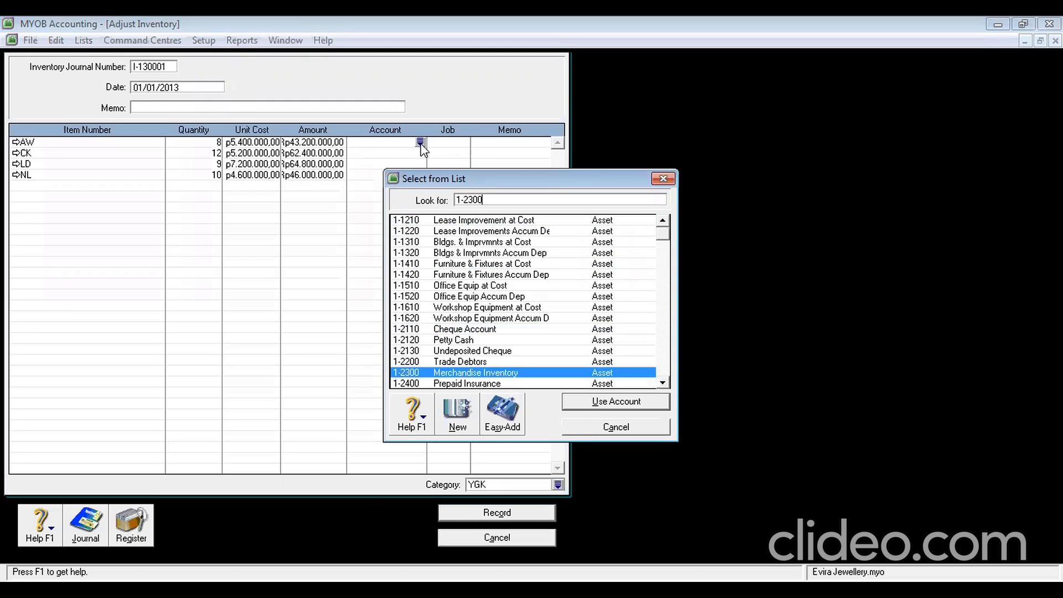
pyautogui.click(613, 407)
# Enter account 1-2300 for the CK, LD and NL rows and record the adjustment without jobs
pyautogui.click(372, 143)
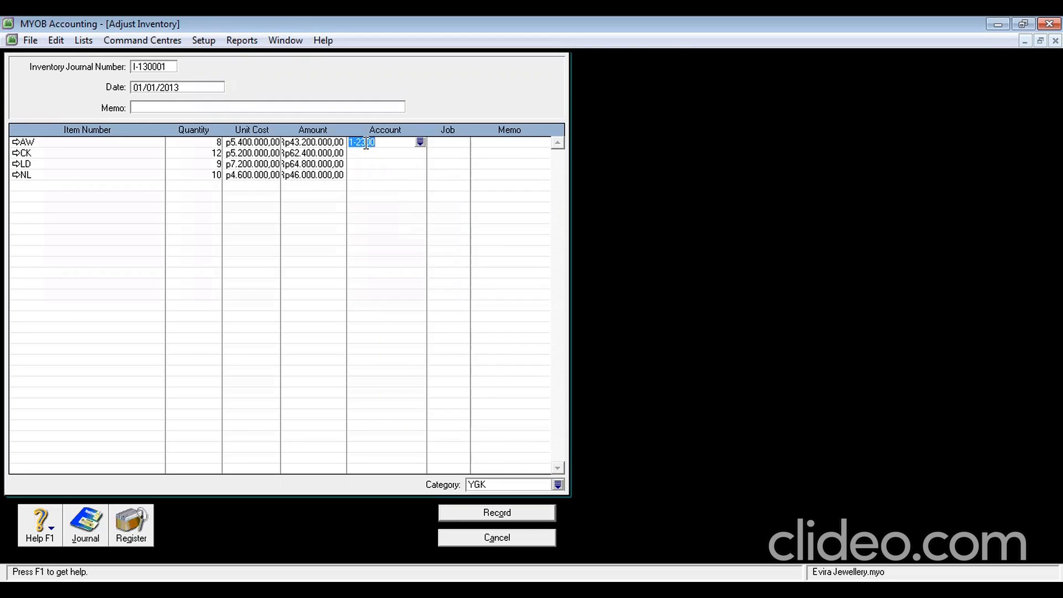
pyautogui.click(366, 152)
pyautogui.write('1-2300')
pyautogui.click(363, 164)
pyautogui.write('1-2300')
pyautogui.press('Down')
pyautogui.write('1-2300')
pyautogui.click(499, 512)
pyautogui.click(614, 377)
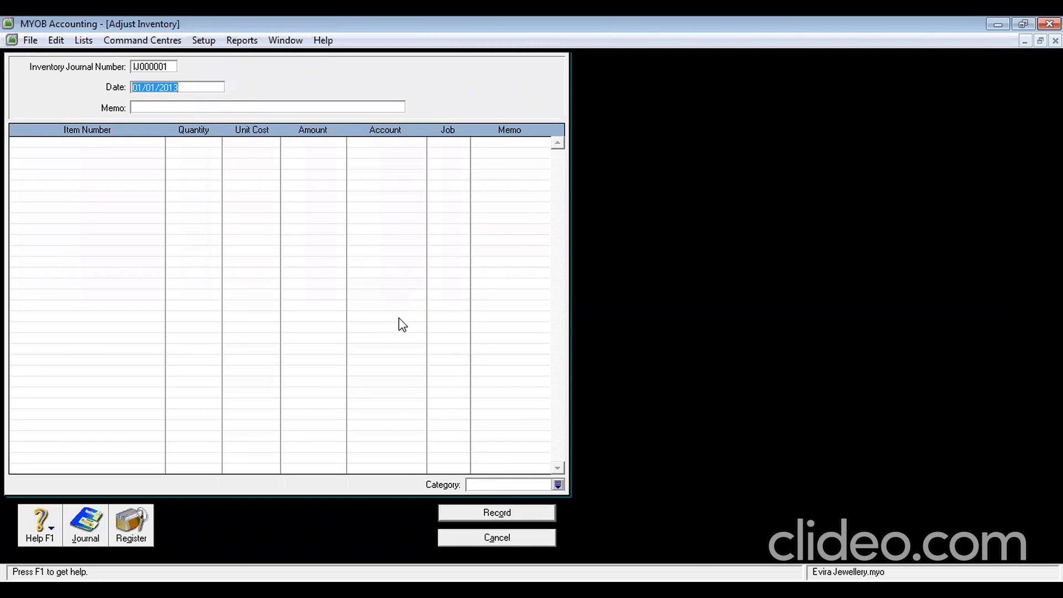
# Cancel the blank Adjust Inventory form and go to the Purchases command centre
pyautogui.click(504, 536)
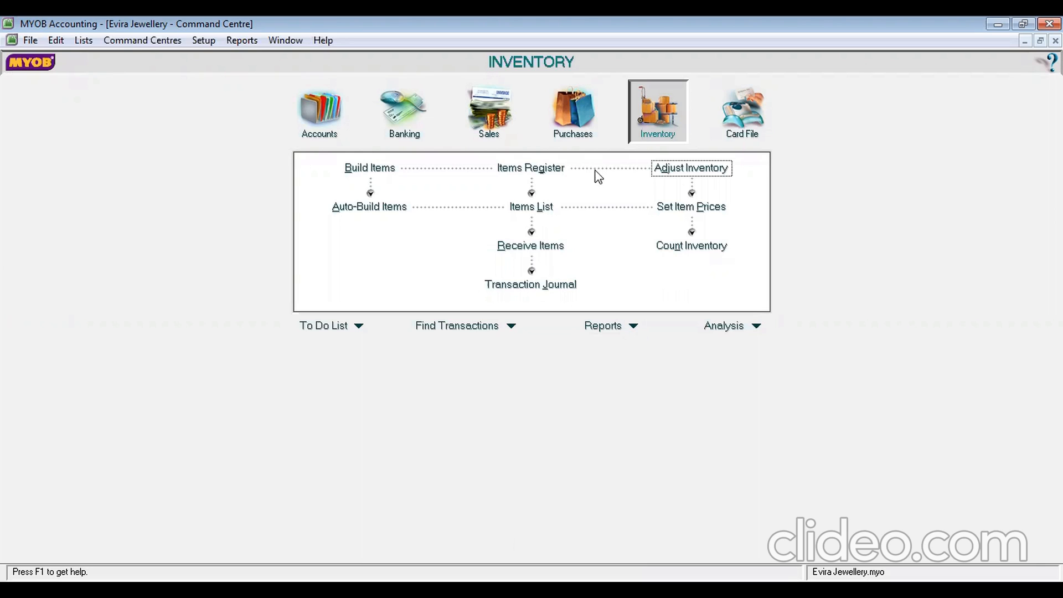
pyautogui.click(573, 136)
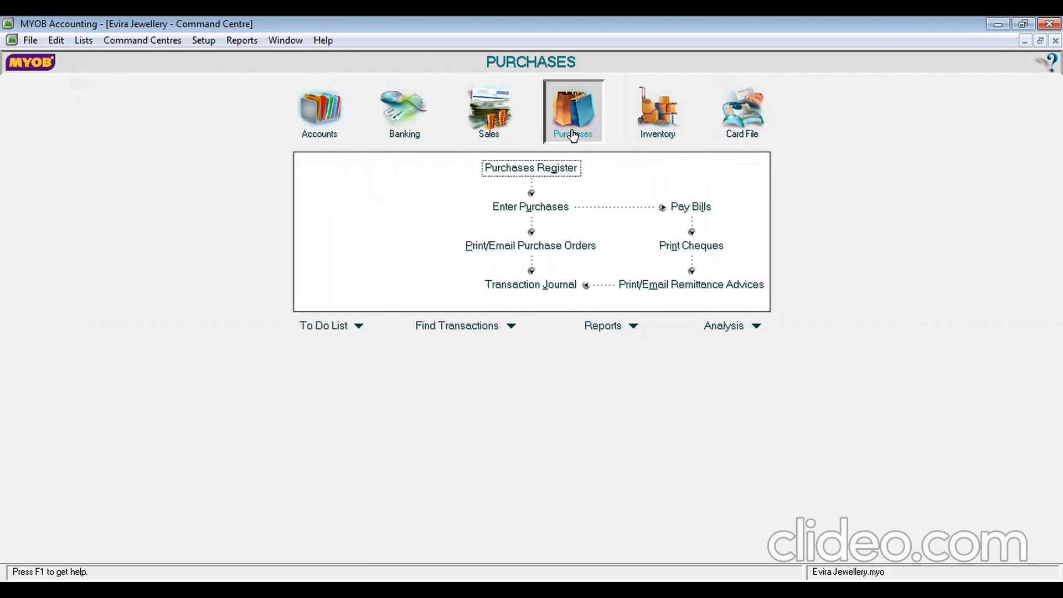
# Start a new purchase bill with SAPPHIRE SILVER as the supplier
pyautogui.click(537, 210)
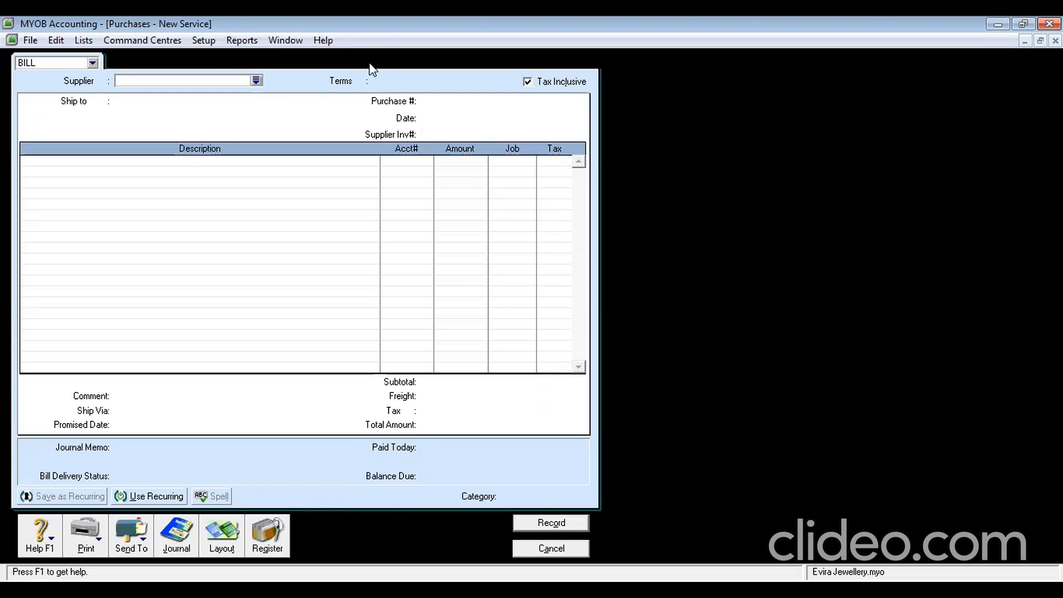
pyautogui.click(257, 82)
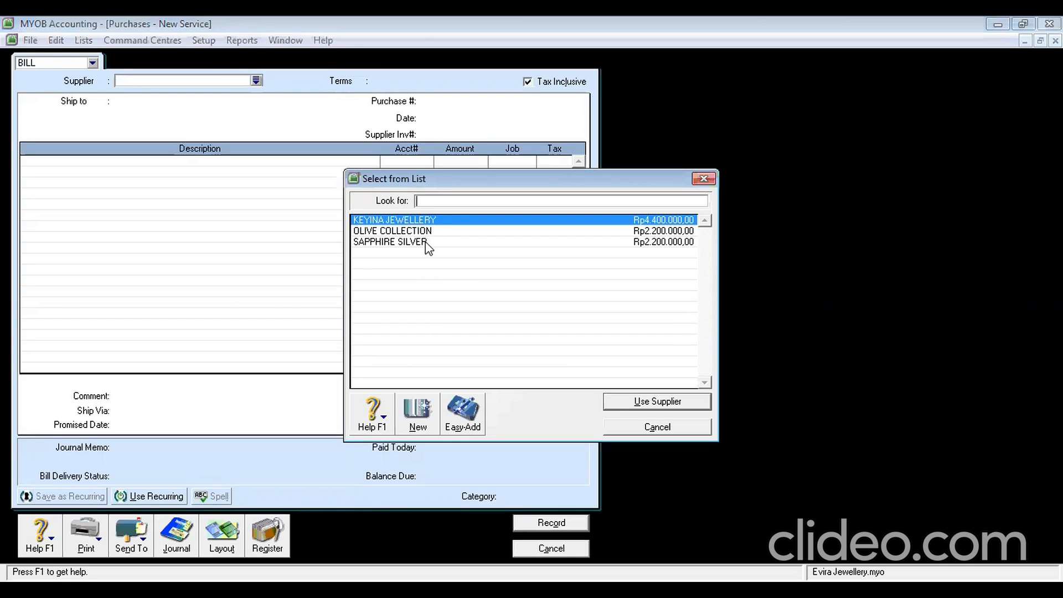
pyautogui.click(426, 242)
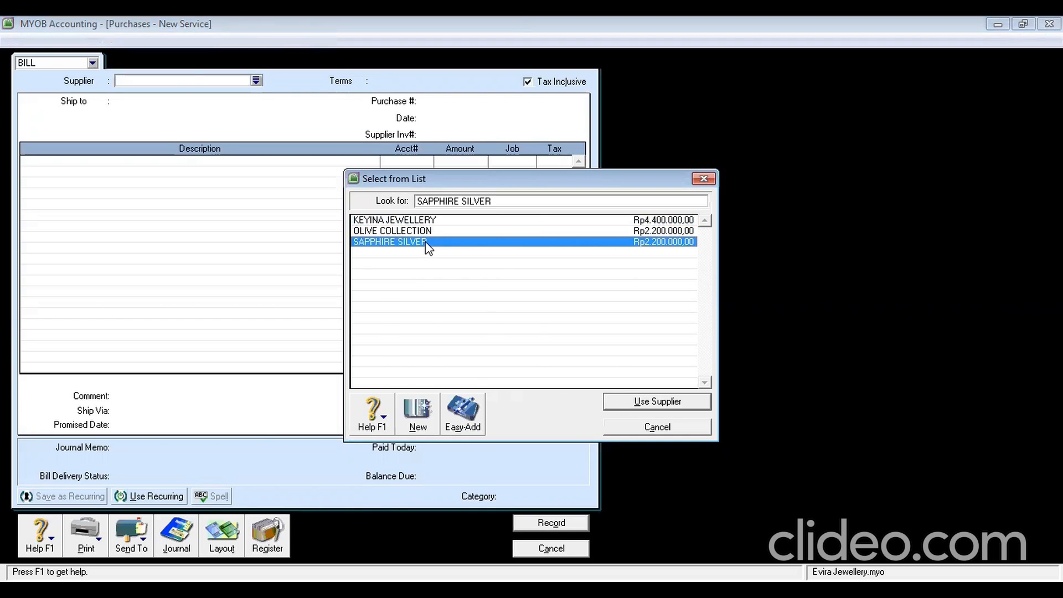
pyautogui.doubleClick(426, 242)
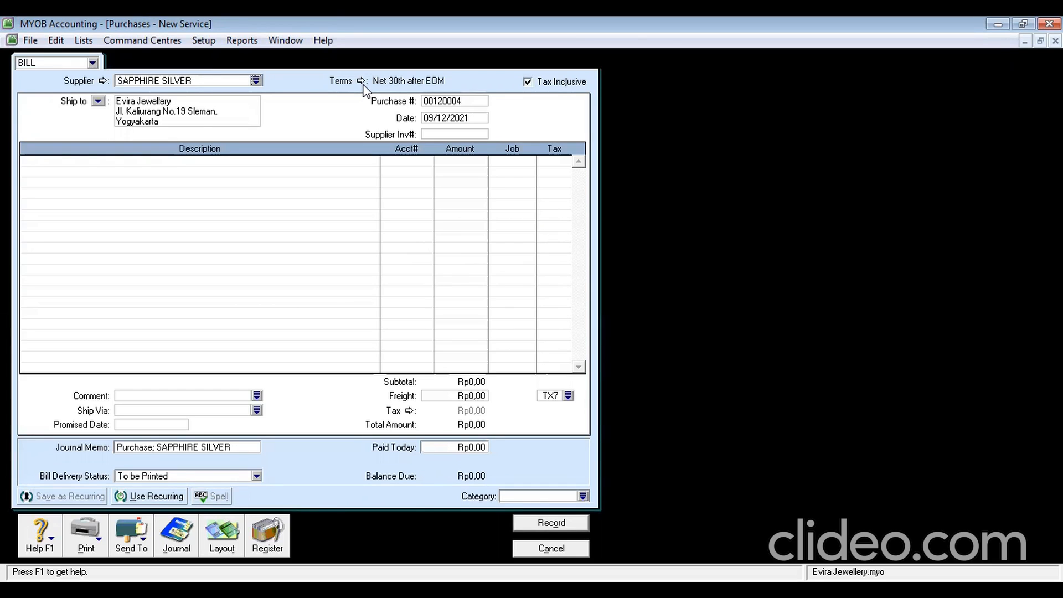
# Fill in supplier invoice SS-130001, date 2/1/2013 and purchase number P-130001
pyautogui.click(452, 134)
pyautogui.write('ss')
pyautogui.press('BackSpace')
pyautogui.press('BackSpace')
pyautogui.write('SS-130001')
pyautogui.click(467, 119)
pyautogui.click(473, 120)
pyautogui.doubleClick(474, 119)
pyautogui.write('2/')
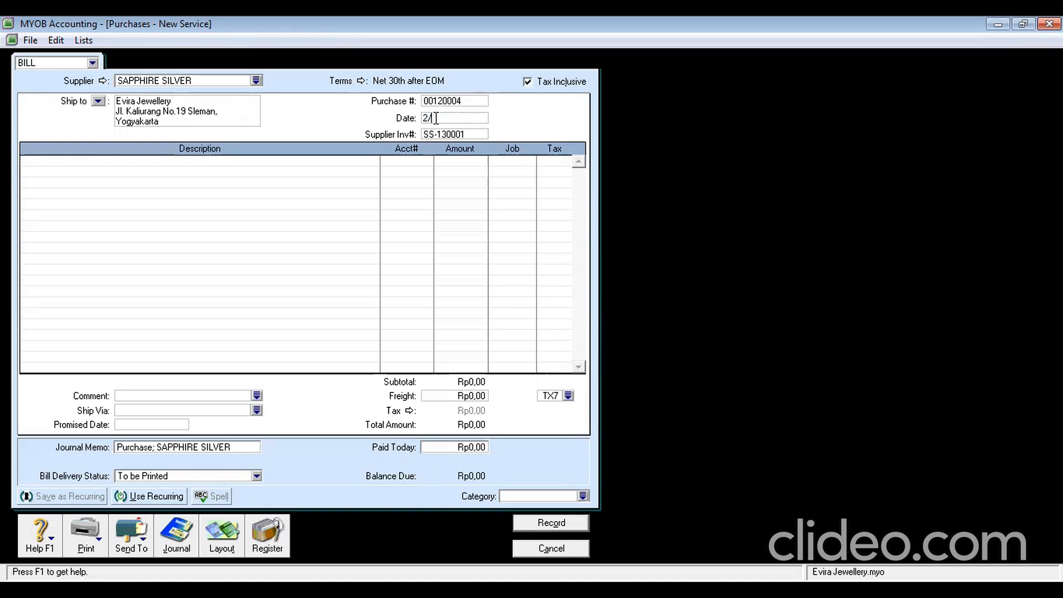
pyautogui.write('1/2013')
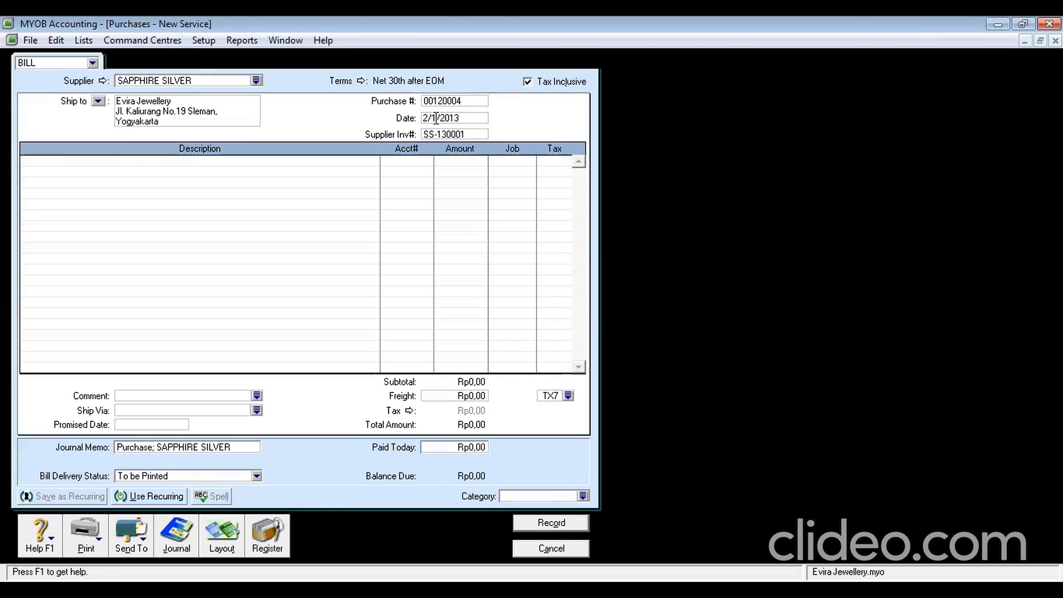
pyautogui.click(469, 101)
pyautogui.write('P-130001')
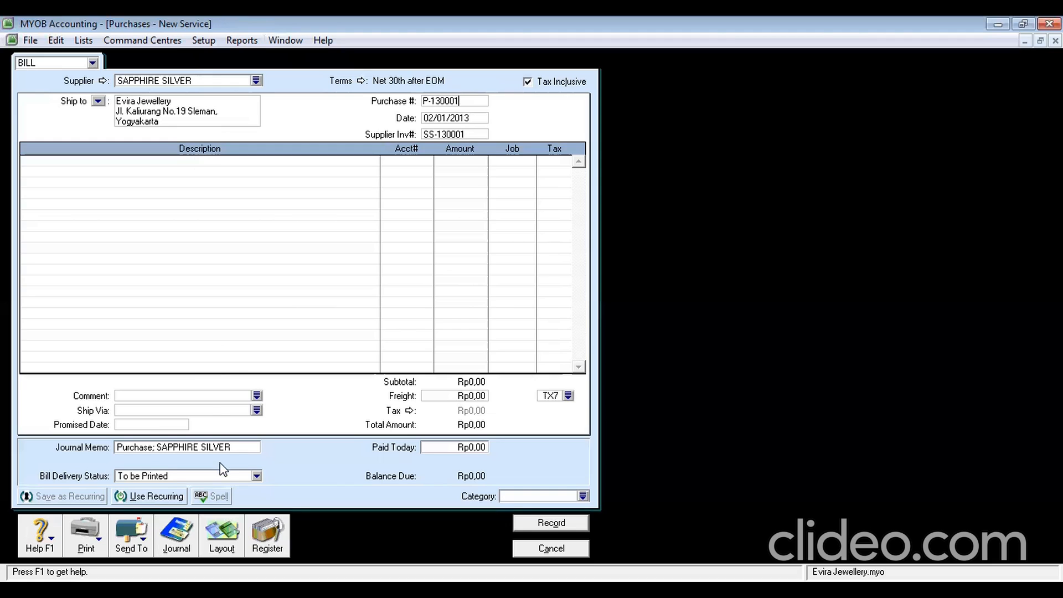
# Switch the bill to the Item layout
pyautogui.click(224, 545)
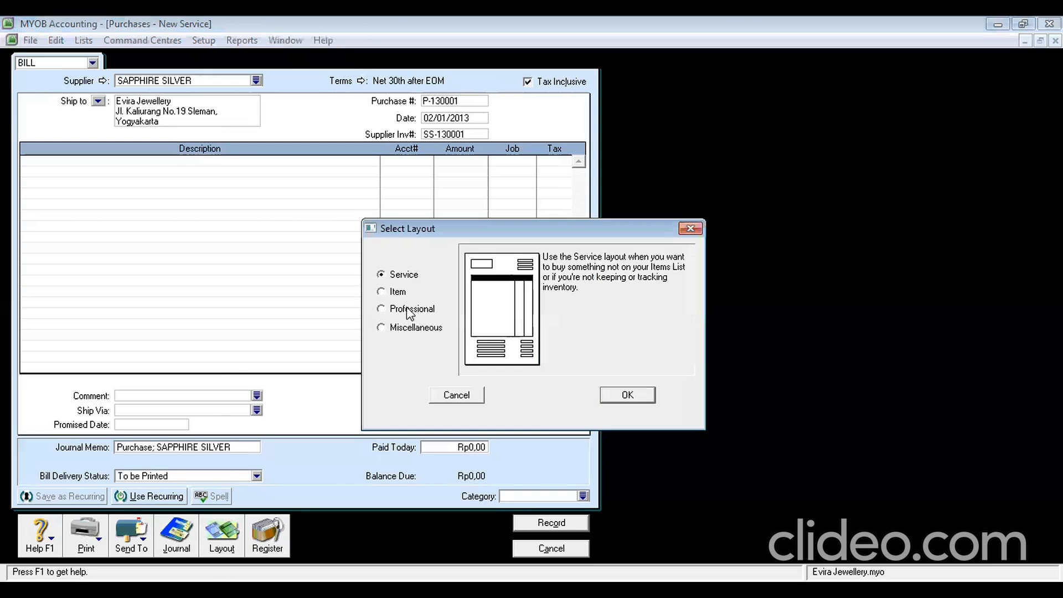
pyautogui.click(394, 292)
pyautogui.click(626, 400)
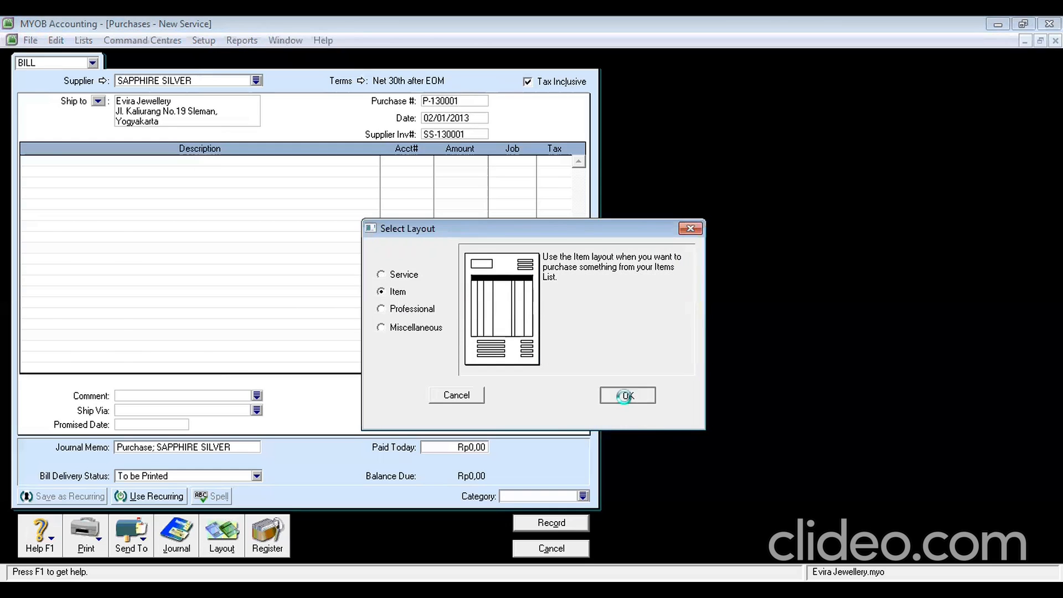
# Bill 4 LD Leo Diamond at 7200000 and turn off Tax Inclusive
pyautogui.click(37, 168)
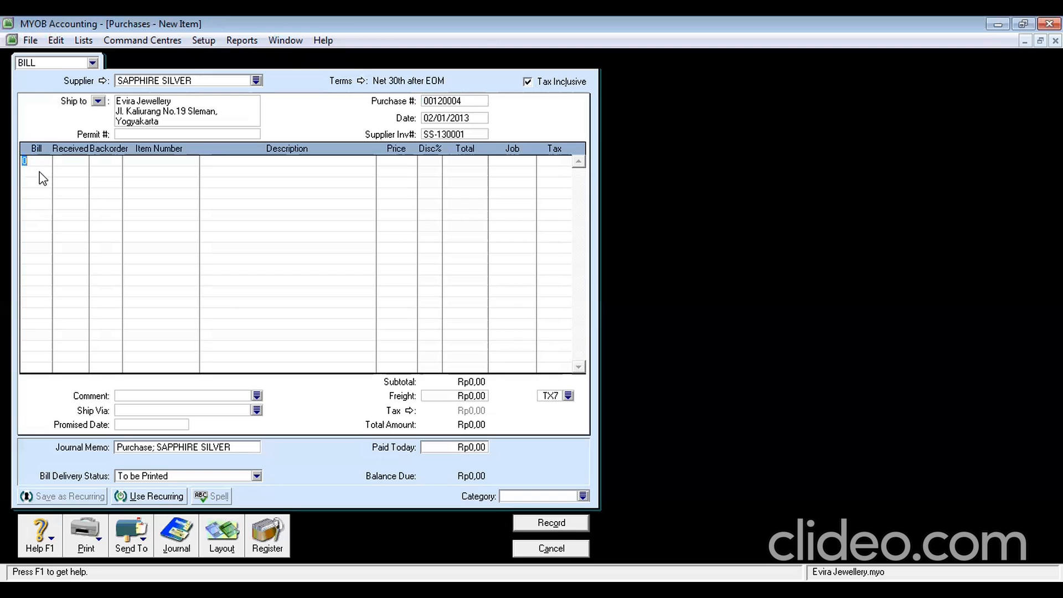
pyautogui.write('4')
pyautogui.press('Tab')
pyautogui.press('Tab')
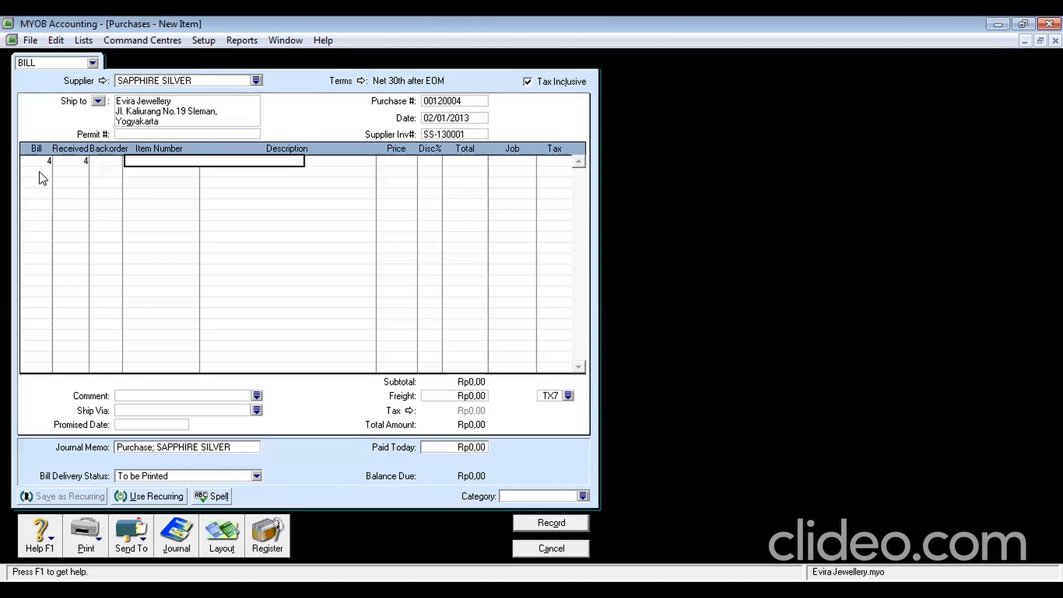
pyautogui.write('LD')
pyautogui.press('Tab')
pyautogui.press('Tab')
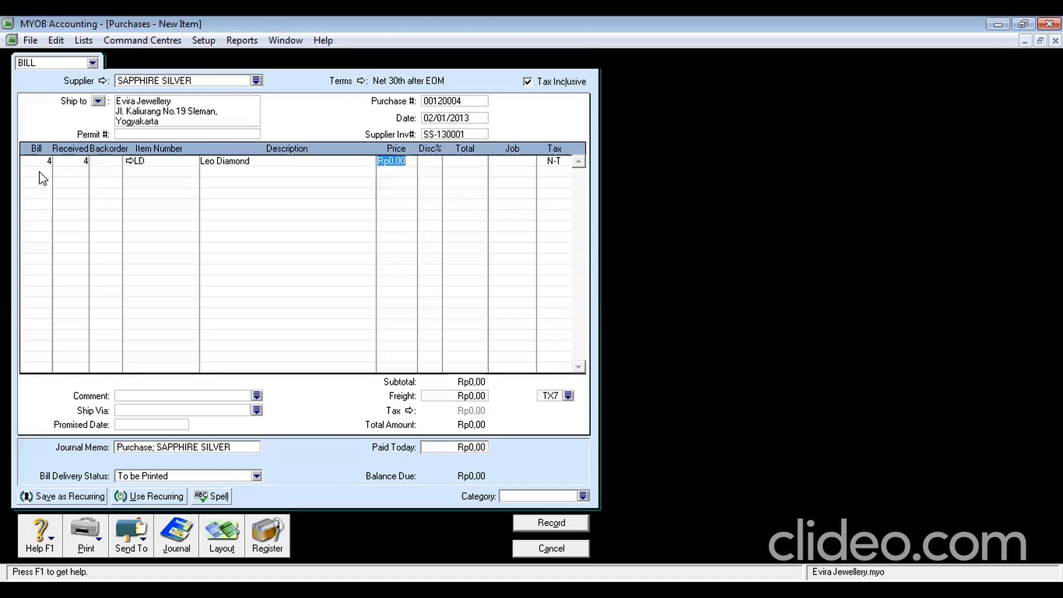
pyautogui.write('7200000')
pyautogui.press('Tab')
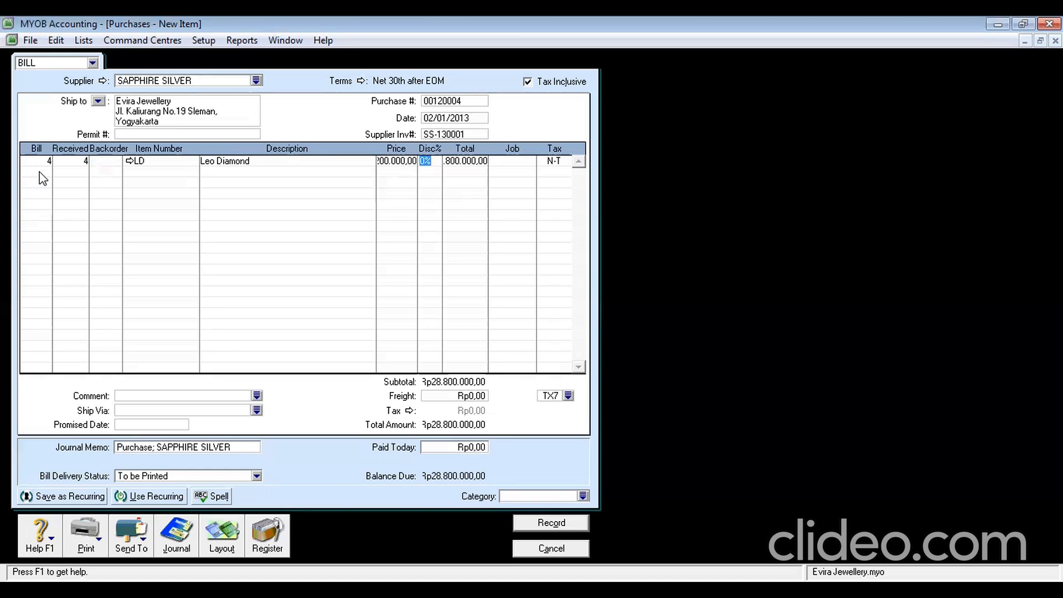
pyautogui.click(528, 82)
pyautogui.click(396, 164)
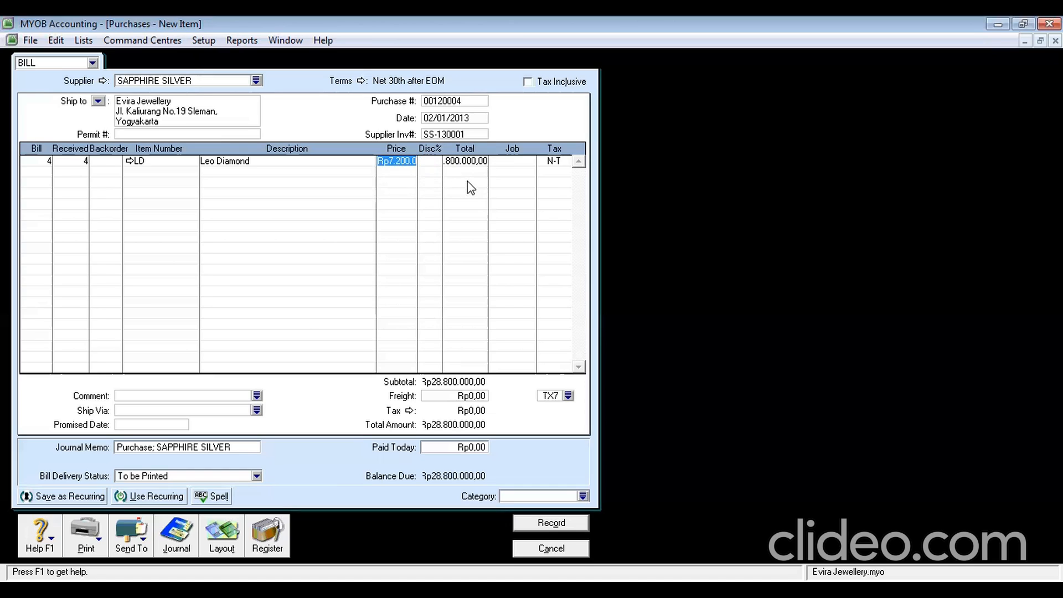
# Enter a backorder quantity of 1 on the Leo Diamond line
pyautogui.click(107, 162)
pyautogui.write('1')
pyautogui.click(552, 164)
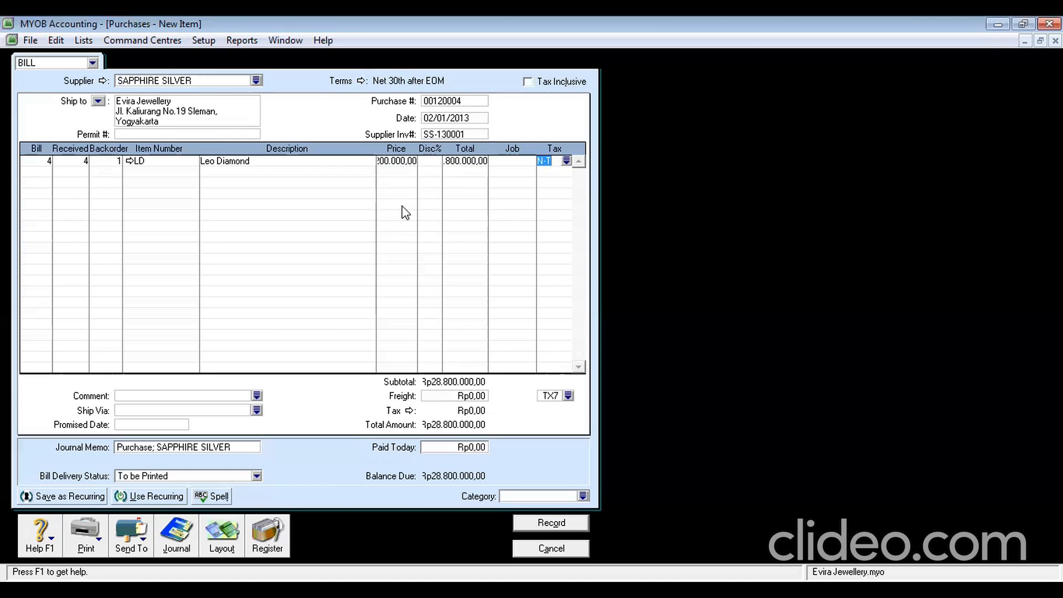
# Add a second line for 3 Amanda Wakeley (AW) items priced at 5.400.000
pyautogui.click(44, 169)
pyautogui.write('3')
pyautogui.press('Tab')
pyautogui.press('Tab')
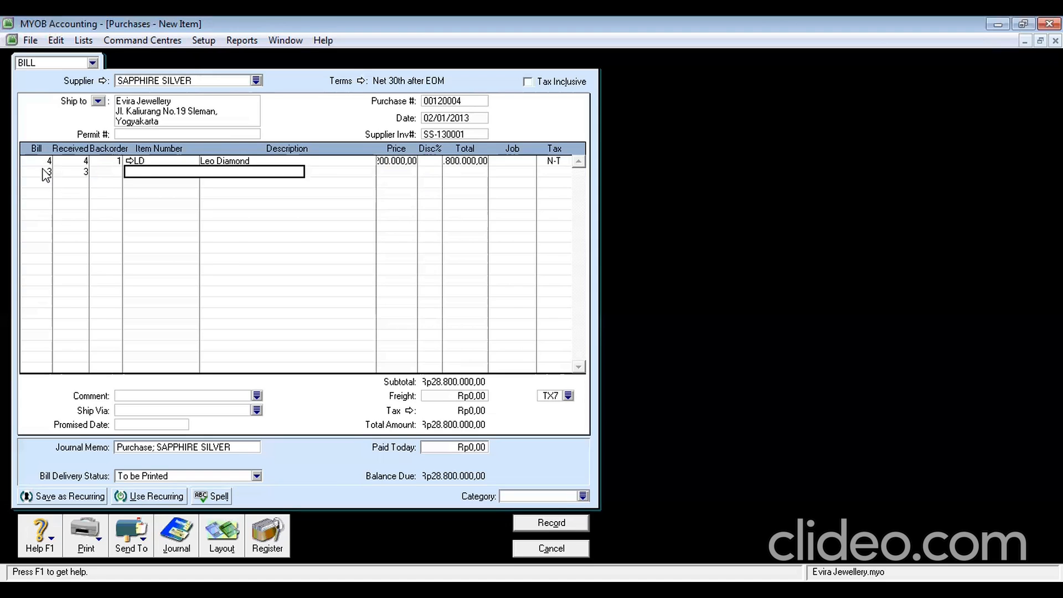
pyautogui.write('A')
pyautogui.press('Tab')
pyautogui.press('Tab')
pyautogui.write('5400000')
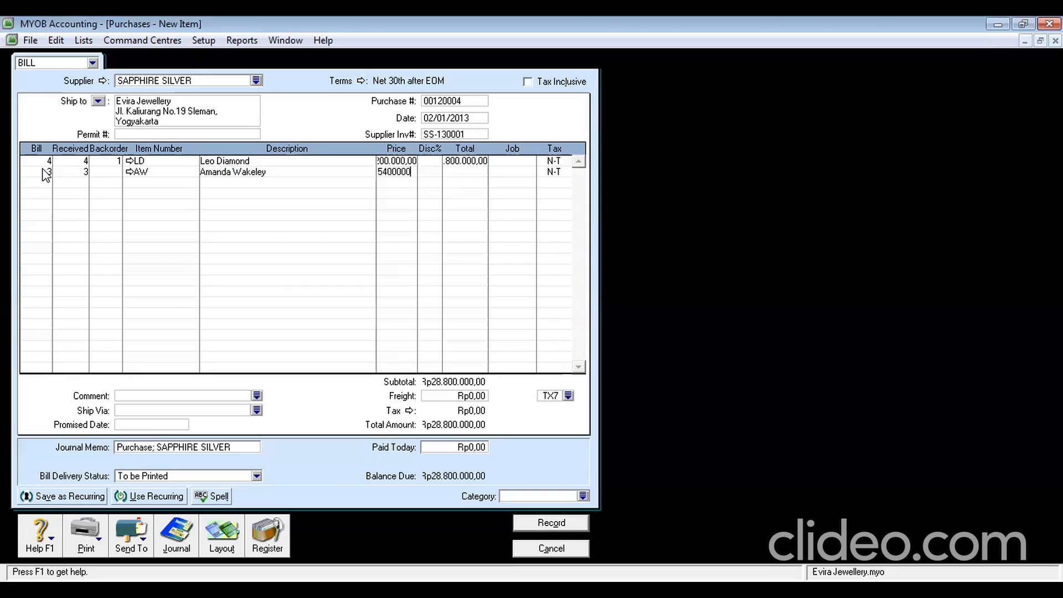
pyautogui.press('Tab')
# Assign job DM to the Leo Diamond line and job GD to the Amanda Wakeley line
pyautogui.press('Tab')
pyautogui.press('Tab')
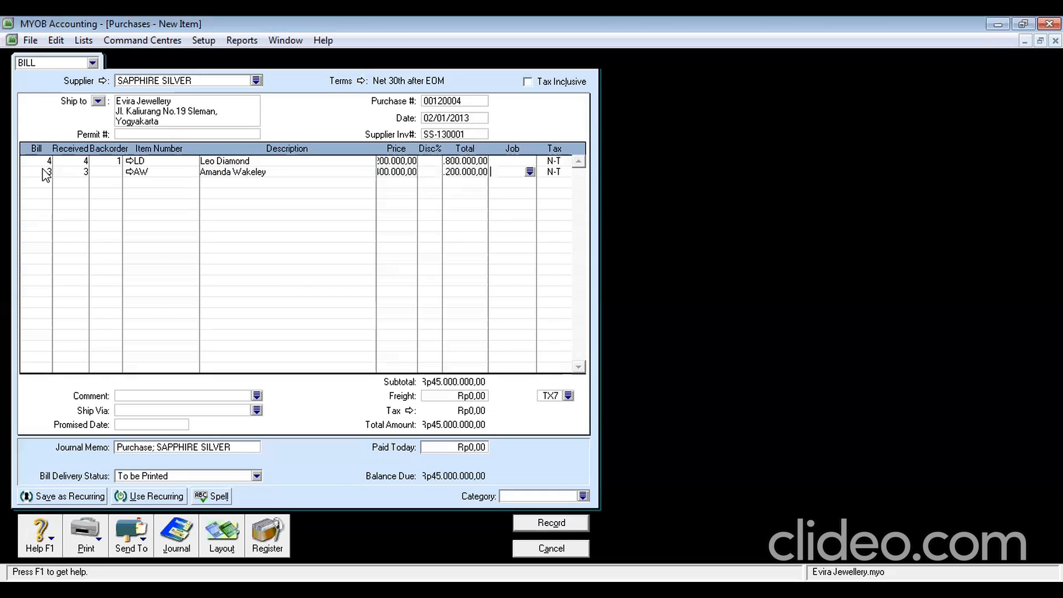
pyautogui.press('Tab')
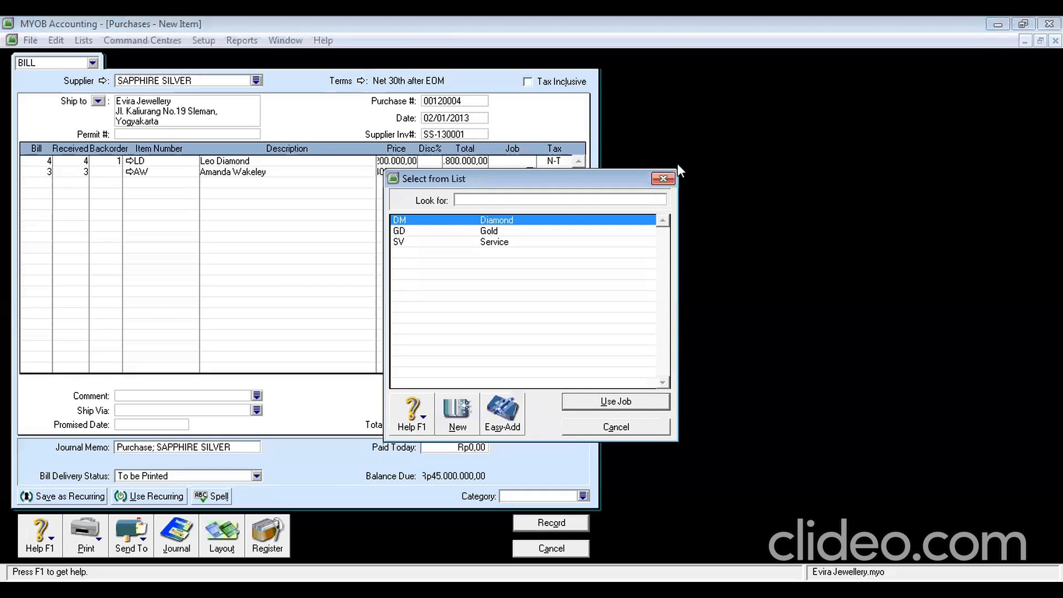
pyautogui.click(663, 178)
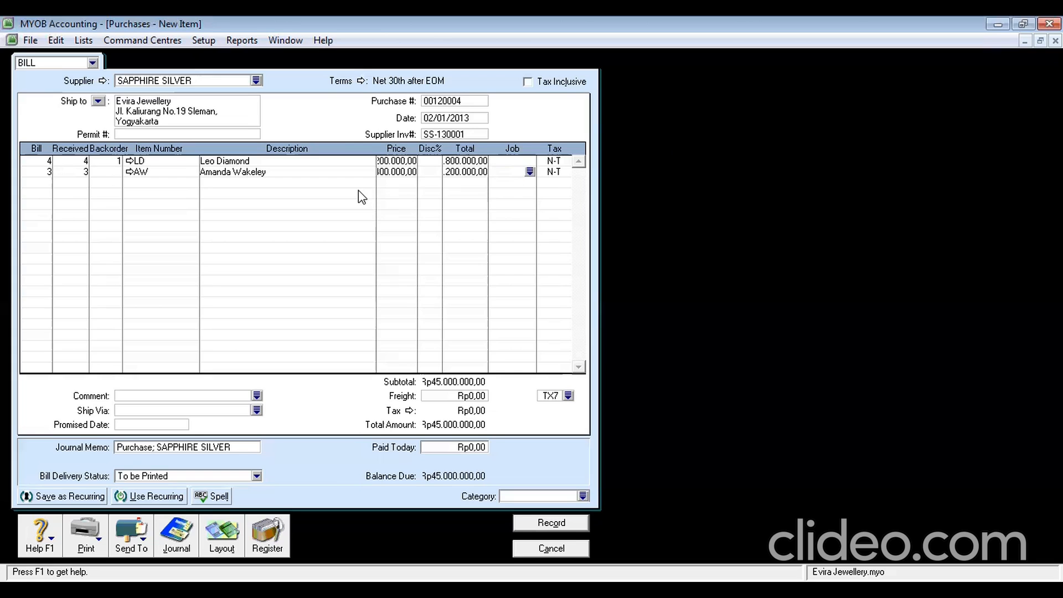
pyautogui.click(507, 161)
pyautogui.click(530, 160)
pyautogui.press('Return')
pyautogui.click(502, 172)
pyautogui.write('GD')
pyautogui.press('Tab')
pyautogui.press('Tab')
# Set the bill's category to SBY and the freight tax code to N-T
pyautogui.click(531, 495)
pyautogui.write('SBY')
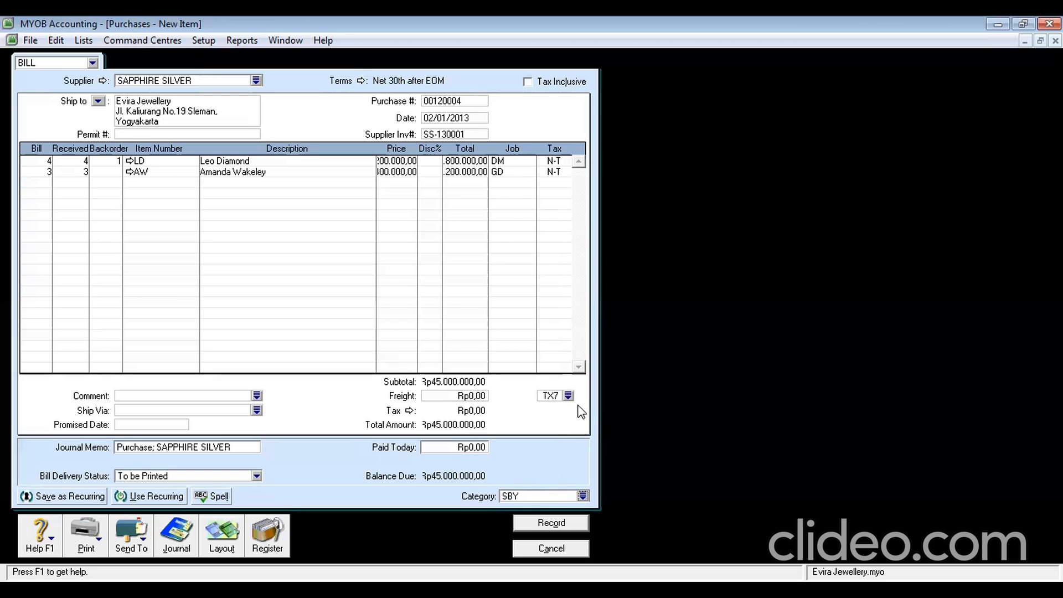
pyautogui.click(569, 396)
pyautogui.click(480, 232)
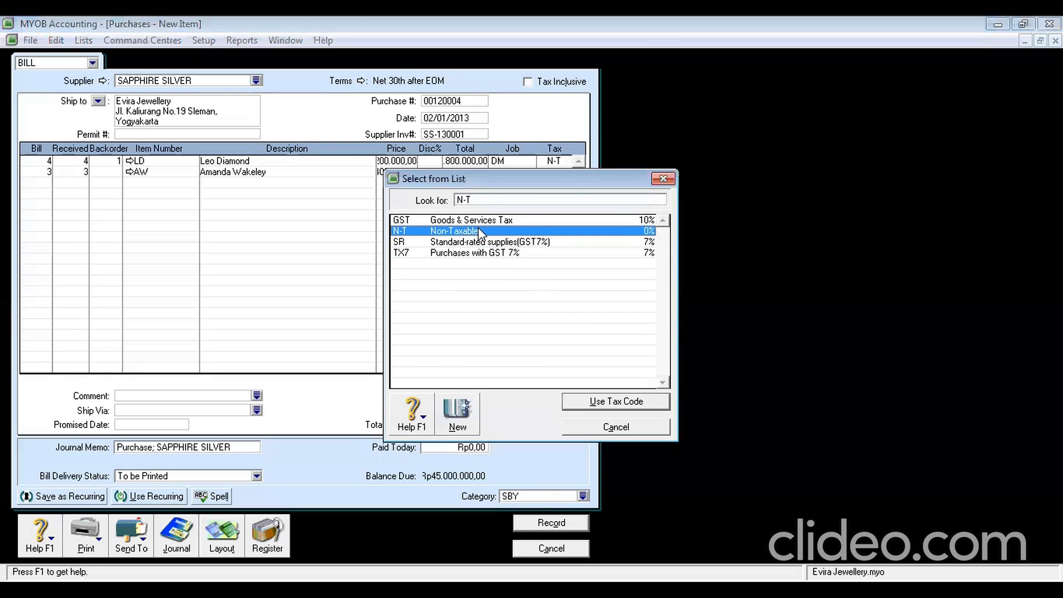
pyautogui.doubleClick(479, 231)
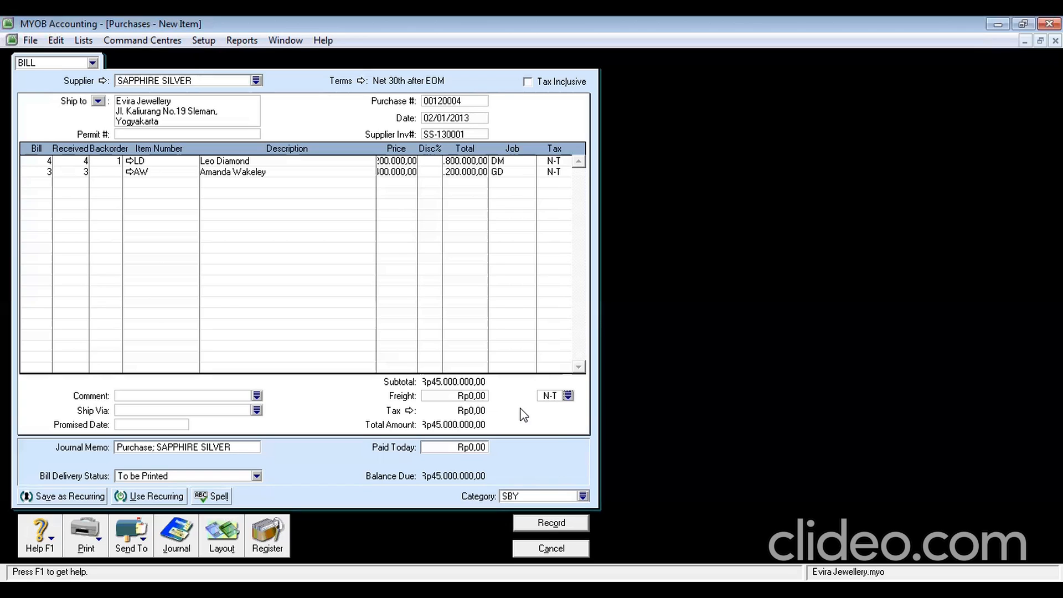
# Apply GST to both item lines and record the Rp49.500.000,00 Sapphire Silver bill
pyautogui.click(557, 161)
pyautogui.write('GST')
pyautogui.press('Tab')
pyautogui.click(558, 172)
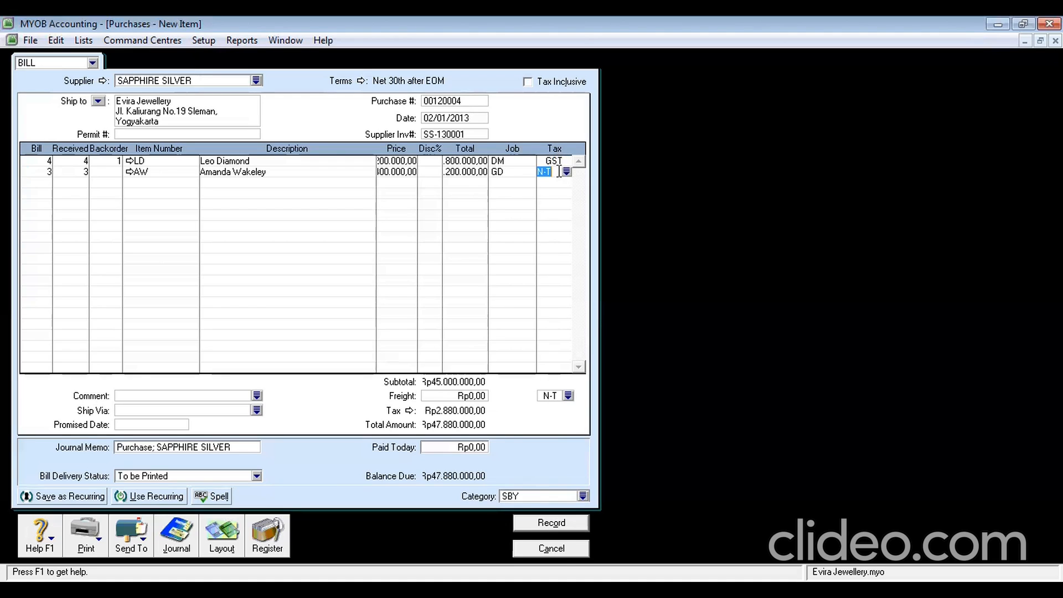
pyautogui.write('GST')
pyautogui.press('Tab')
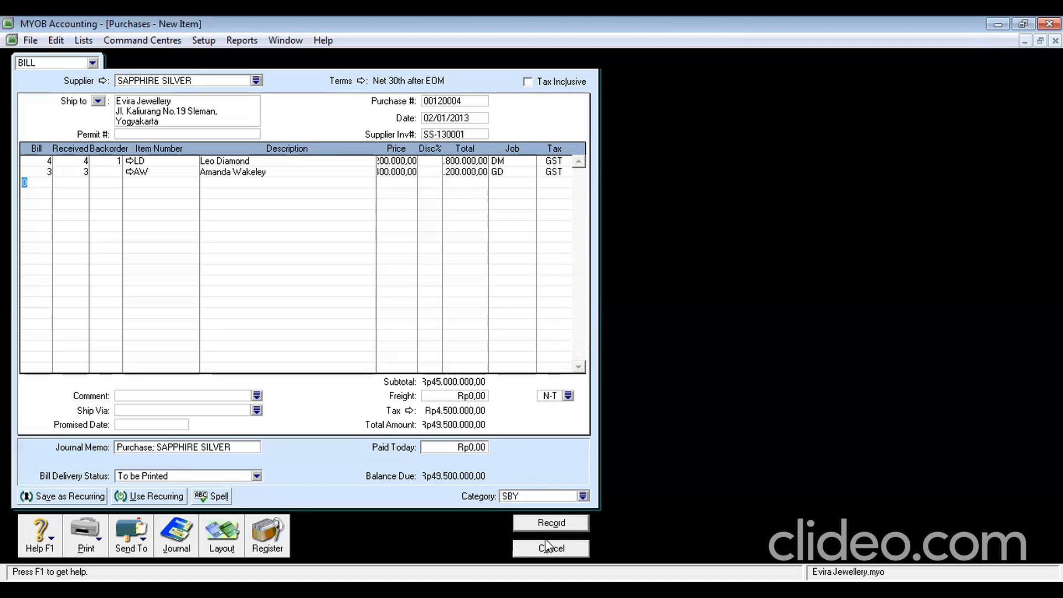
pyautogui.click(536, 524)
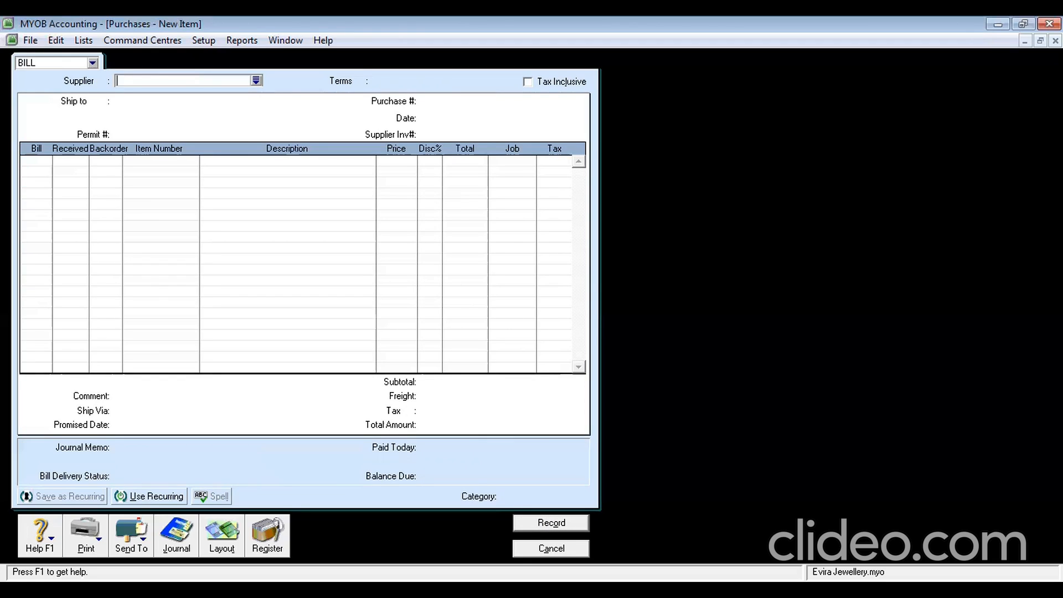
# Close the blank bill and start a new purchase using the Service layout
pyautogui.click(554, 550)
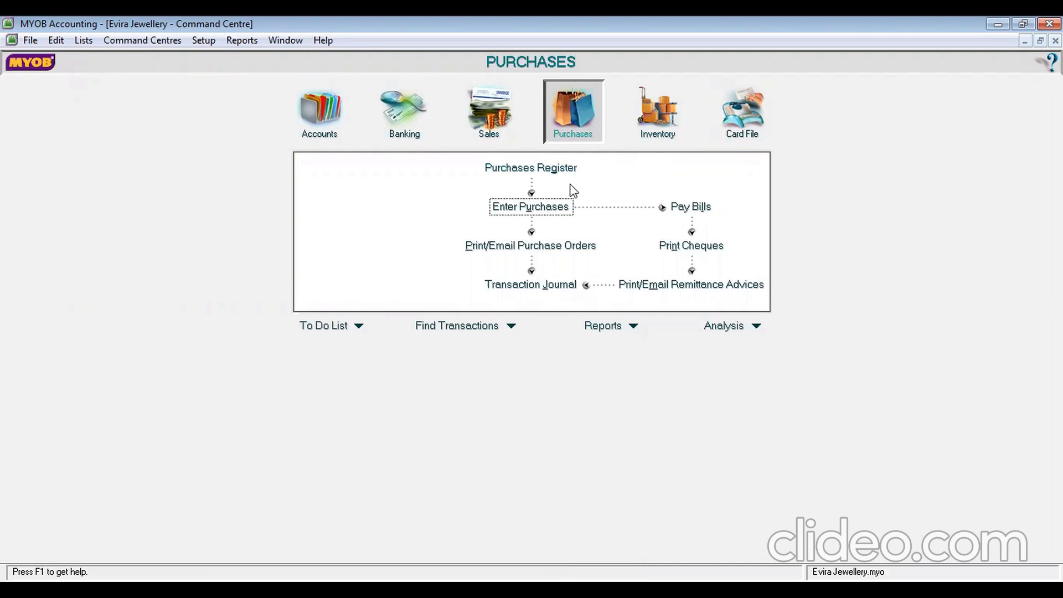
pyautogui.click(542, 211)
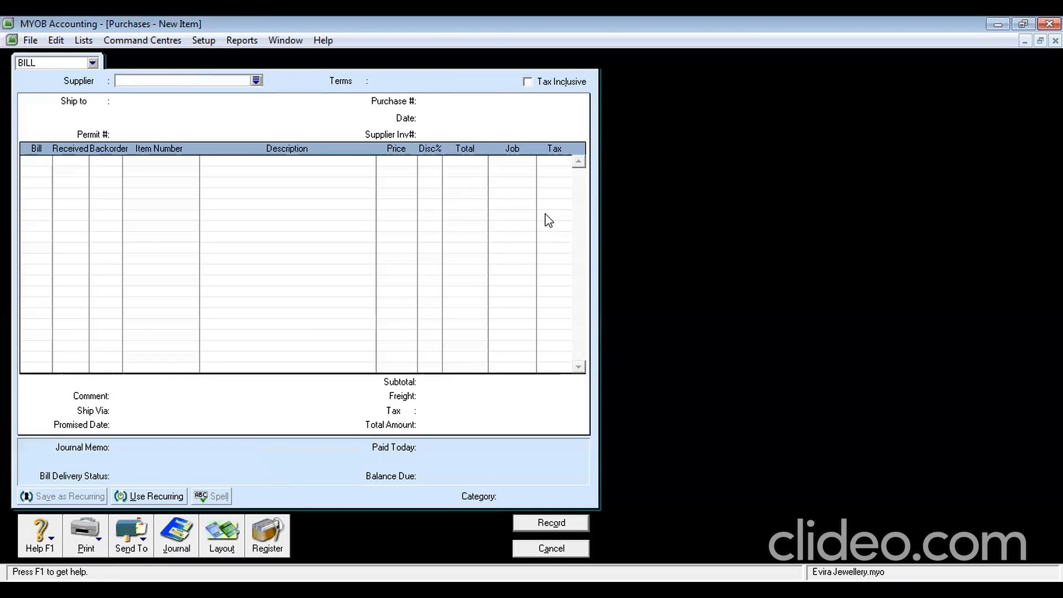
pyautogui.click(223, 535)
pyautogui.click(398, 275)
pyautogui.click(631, 397)
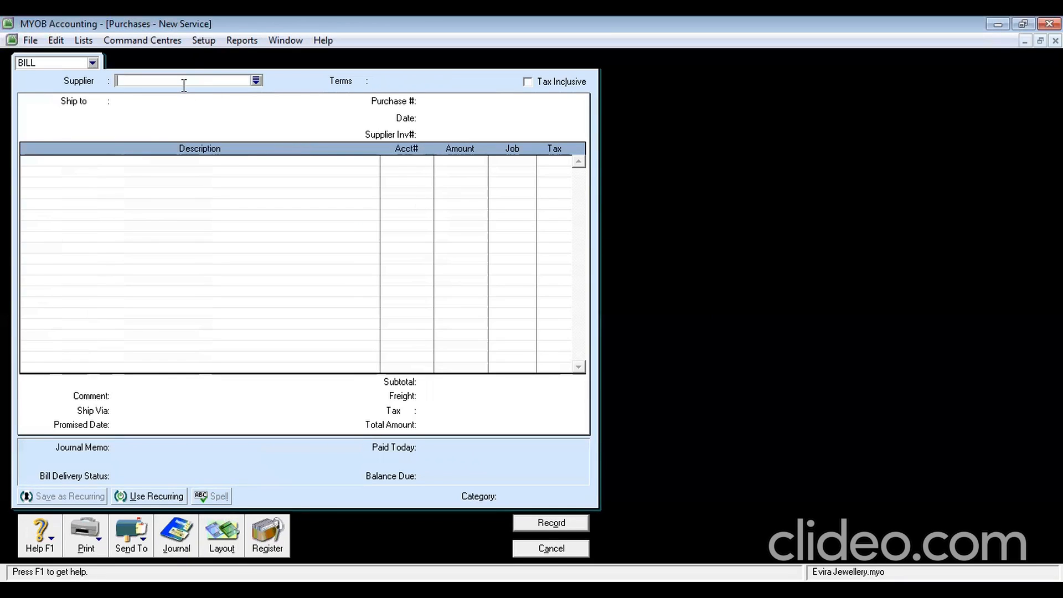
pyautogui.click(255, 81)
# Choose OLIVE COLLECTION as supplier and describe the first line as 'Advertising'
pyautogui.doubleClick(393, 231)
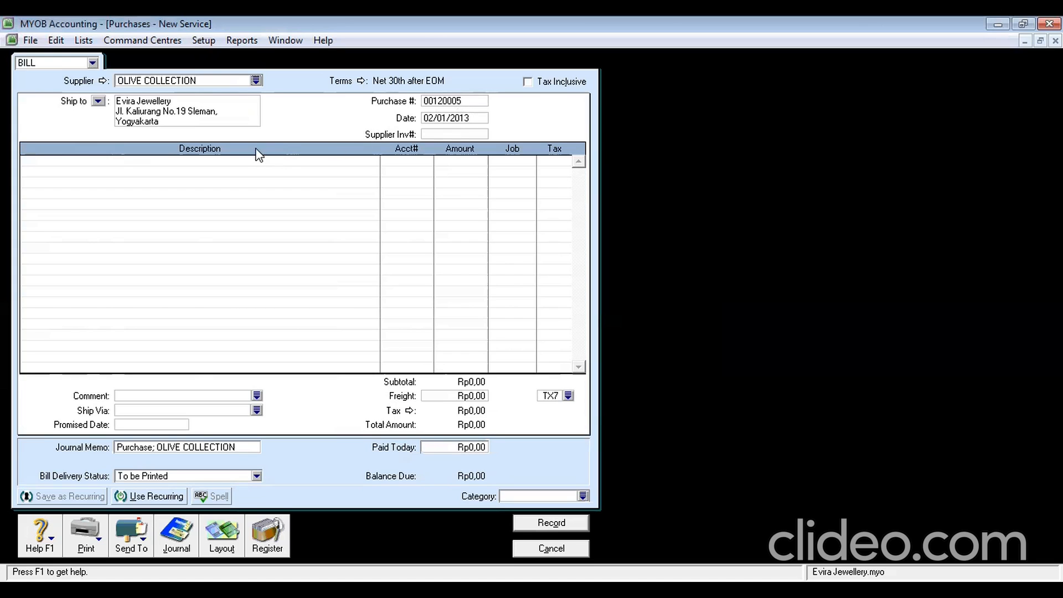
pyautogui.click(239, 164)
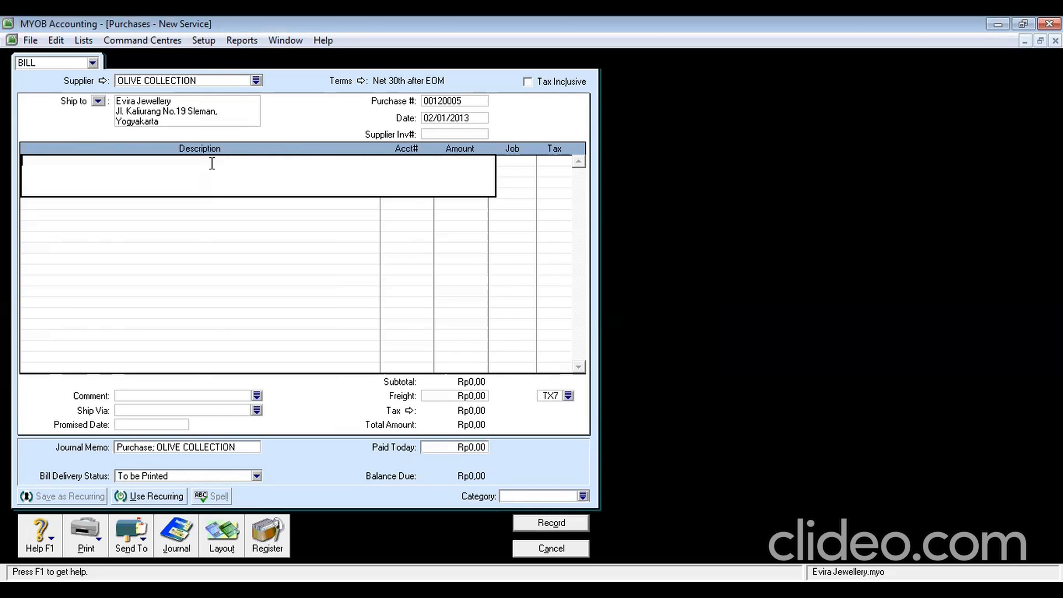
pyautogui.write('Advertising')
pyautogui.press('Tab')
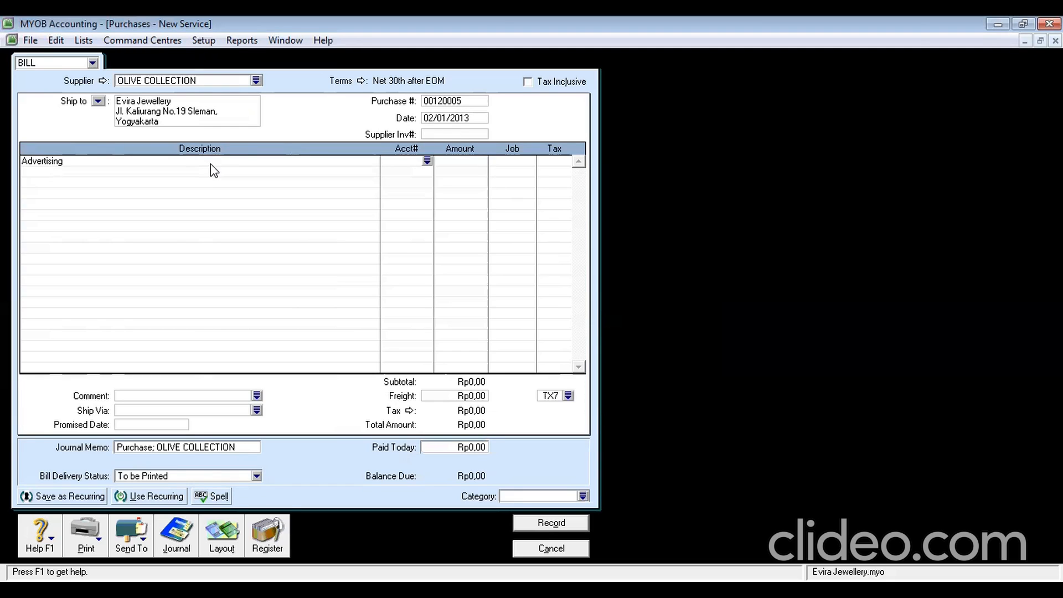
# Charge the Advertising line to account 6-3100 with an amount of Rp2.200.000,00
pyautogui.write('6')
pyautogui.click(428, 161)
pyautogui.write('-')
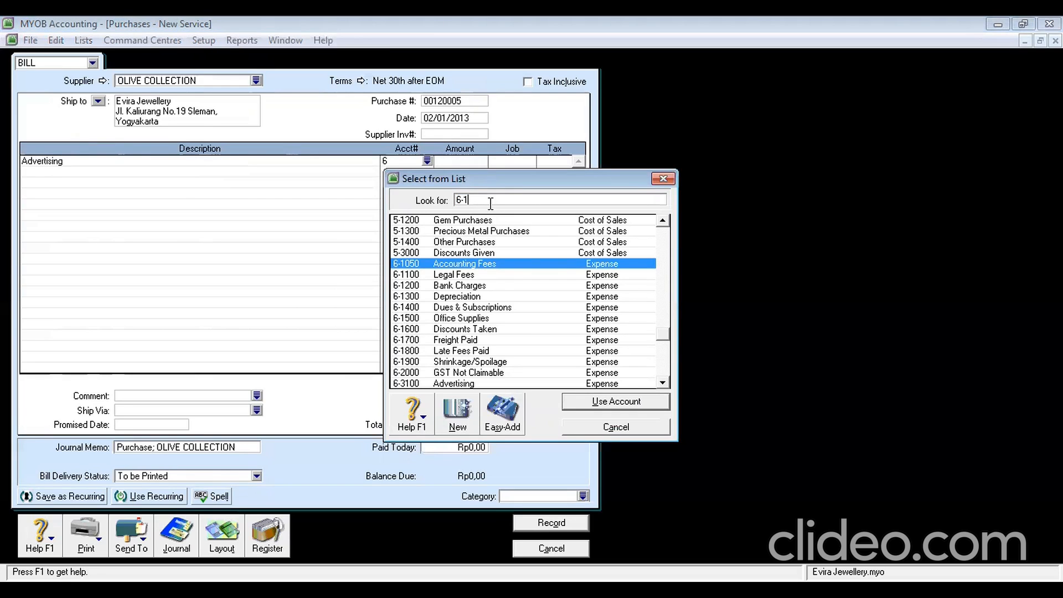
pyautogui.write('31')
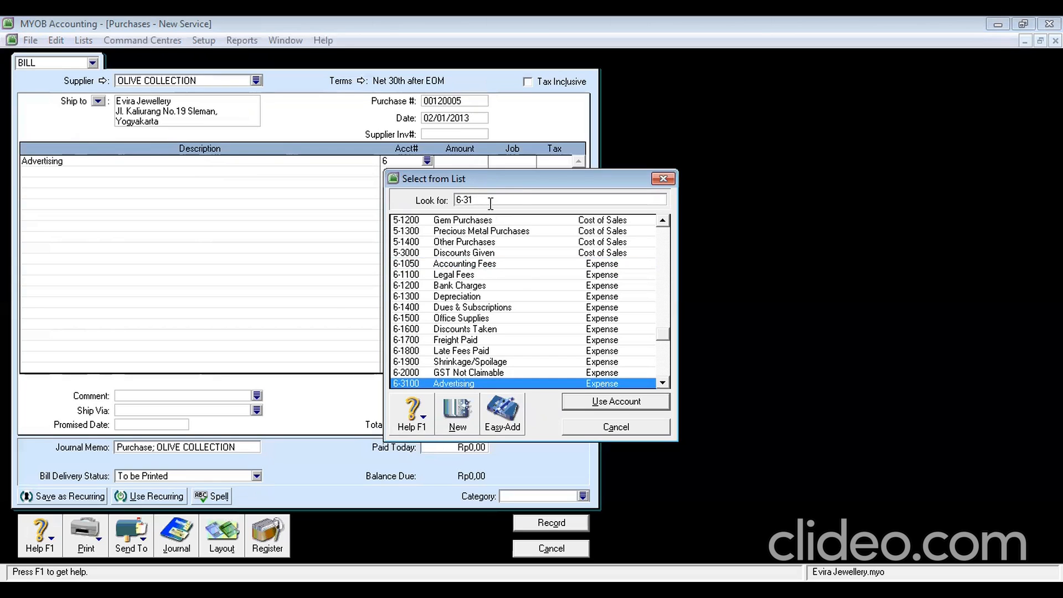
pyautogui.click(612, 404)
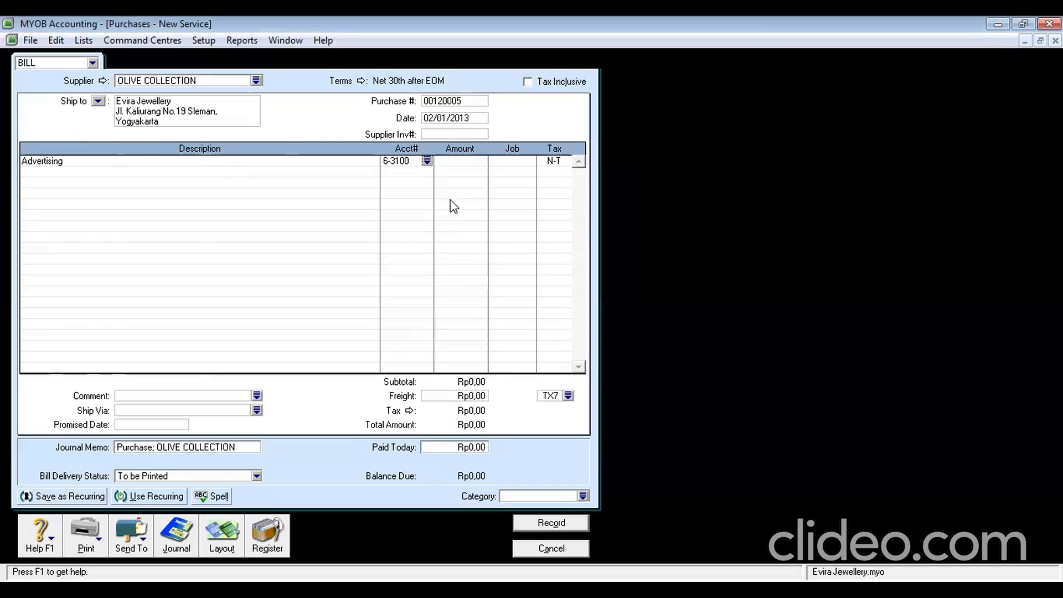
pyautogui.click(452, 162)
pyautogui.write('4')
pyautogui.write('200000')
pyautogui.press('Tab')
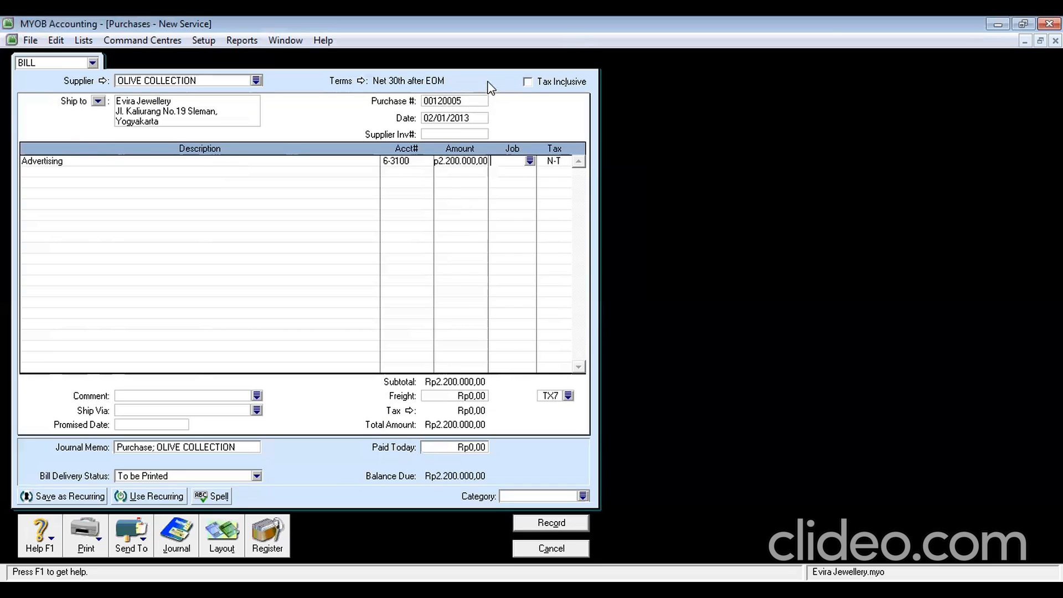
# Make the bill tax inclusive and give the Advertising line the GST tax code
pyautogui.click(528, 82)
pyautogui.click(555, 160)
pyautogui.write('GST')
pyautogui.press('Tab')
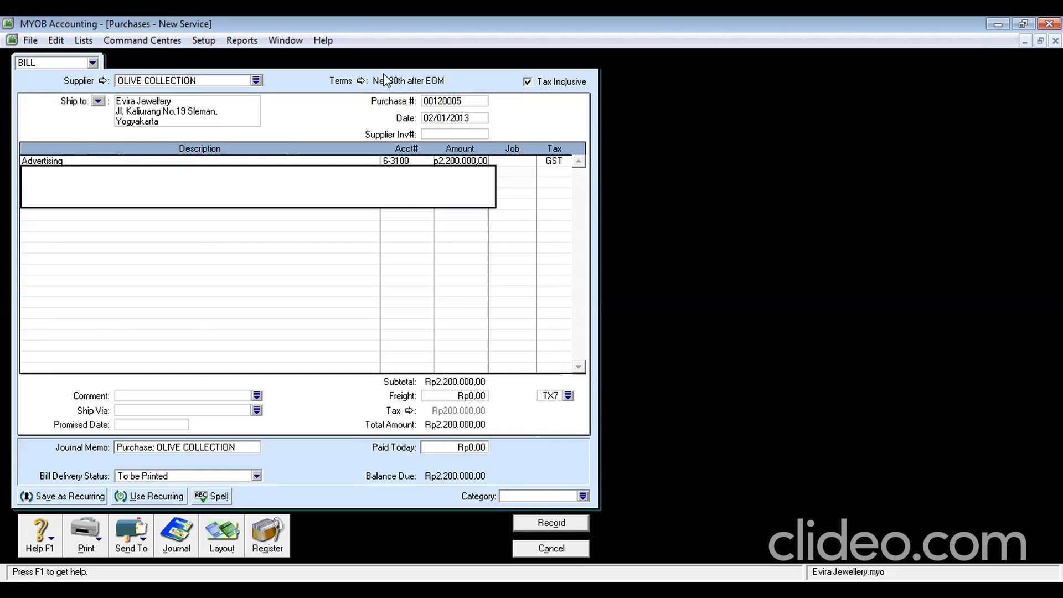
# Change the bill's credit terms to C.O.D
pyautogui.click(357, 83)
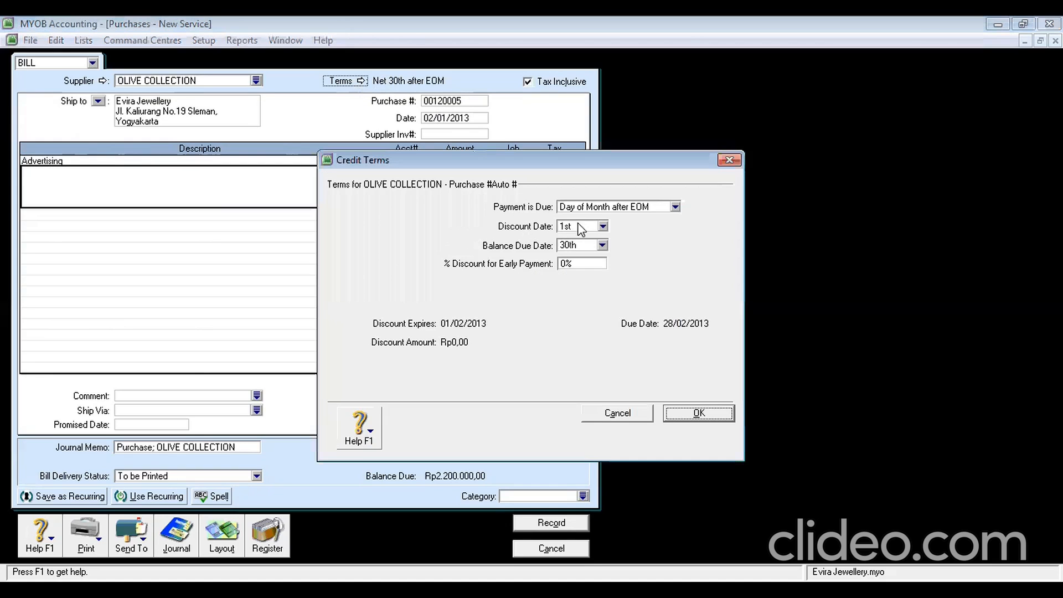
pyautogui.click(675, 206)
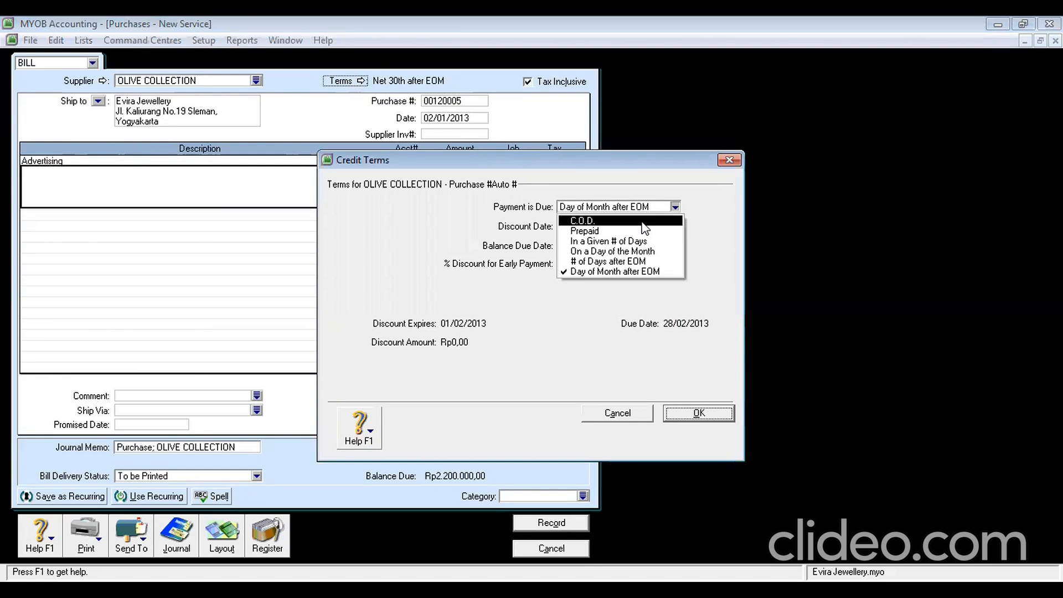
pyautogui.click(587, 219)
pyautogui.click(697, 417)
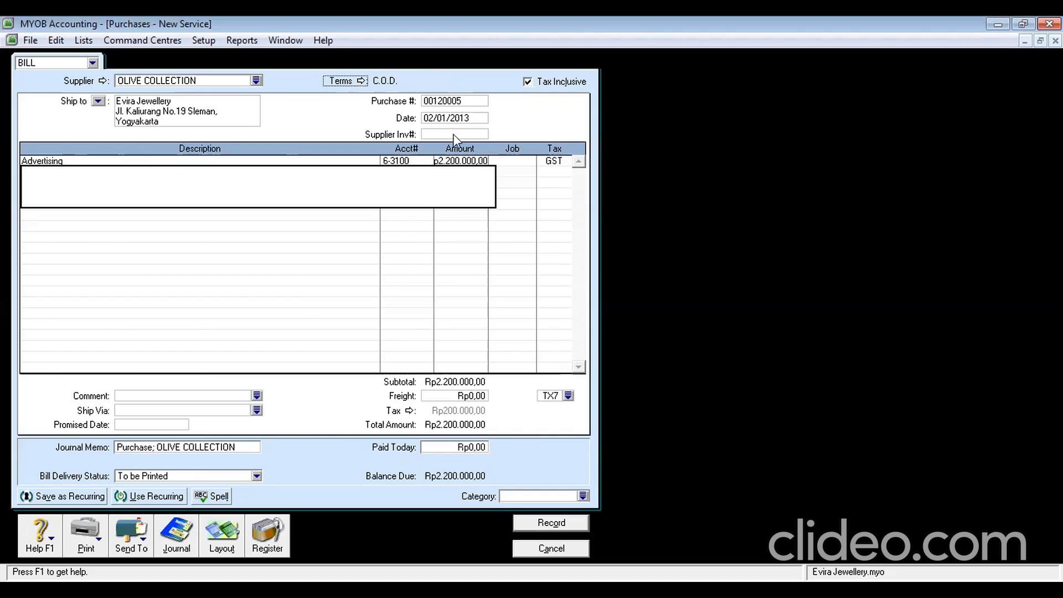
# Enter purchase number P-130002, date 03/01/2013 and supplier invoice C-130001
pyautogui.click(443, 103)
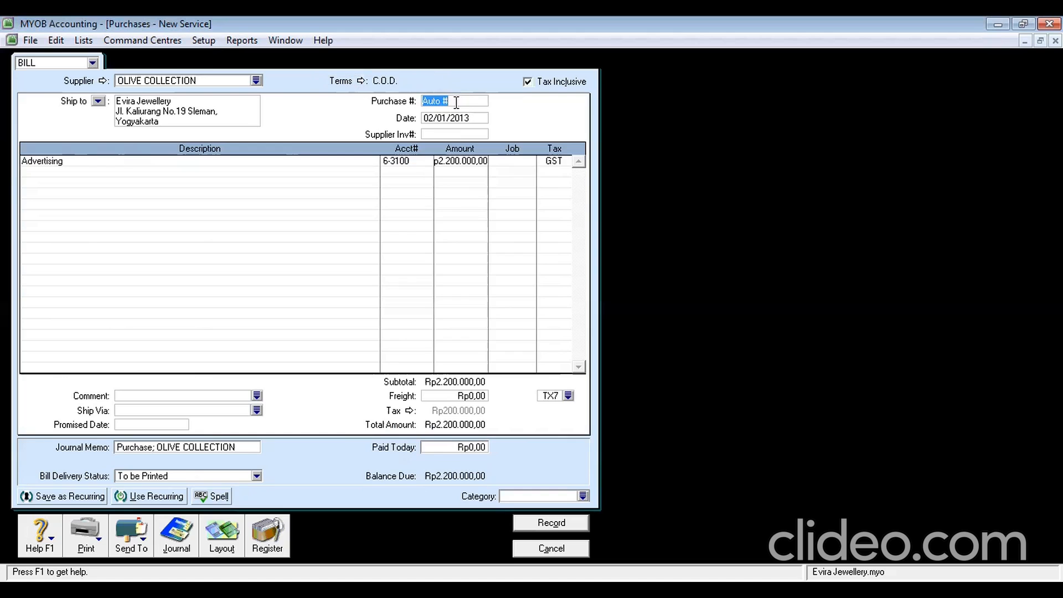
pyautogui.write('P-130002')
pyautogui.click(433, 118)
pyautogui.click(433, 117)
pyautogui.press('BackSpace')
pyautogui.write('30C-130001')
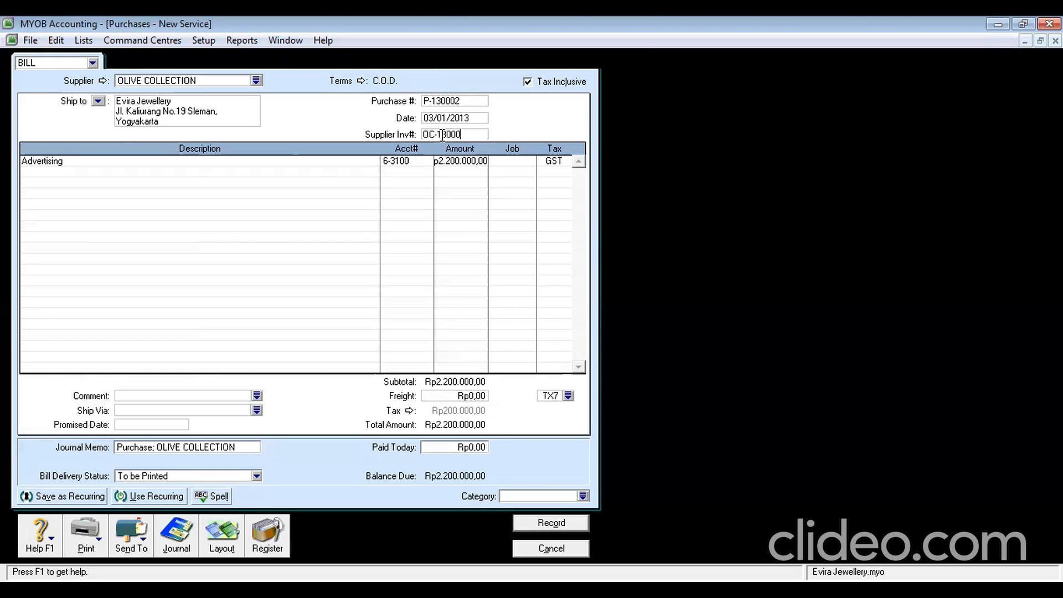
# Assign job SV to the Advertising line, set category BDS, record the bill and close it
pyautogui.click(529, 166)
pyautogui.click(529, 161)
pyautogui.doubleClick(452, 242)
pyautogui.click(512, 496)
pyautogui.write('BDG')
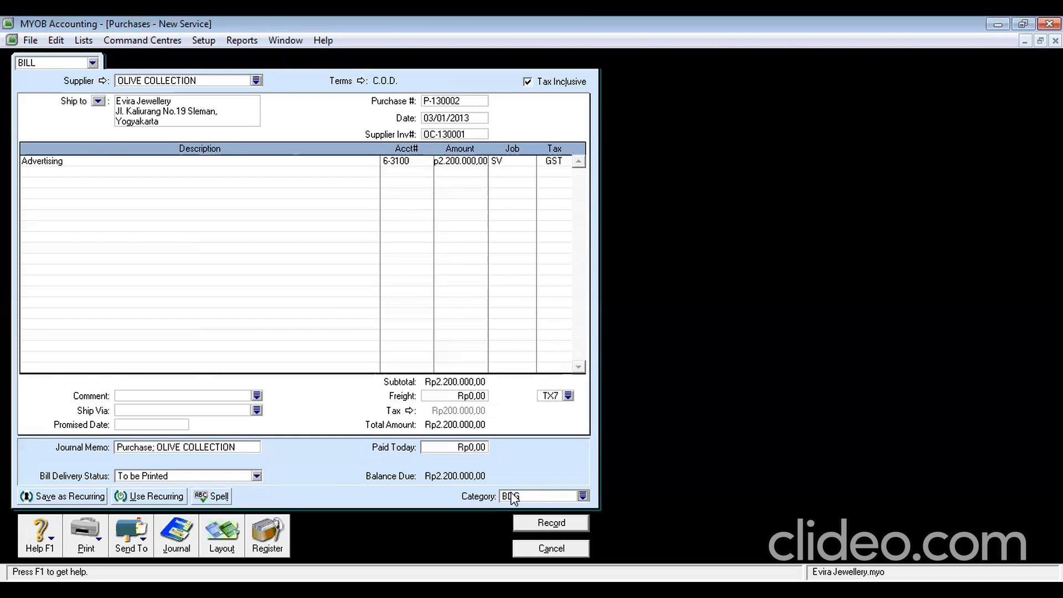
pyautogui.click(548, 525)
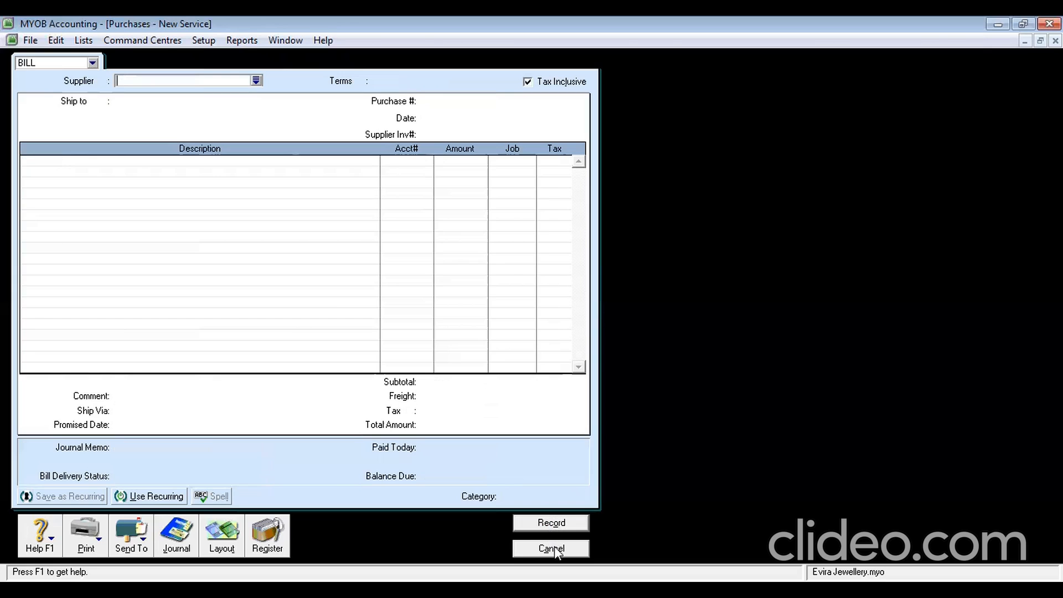
pyautogui.click(552, 548)
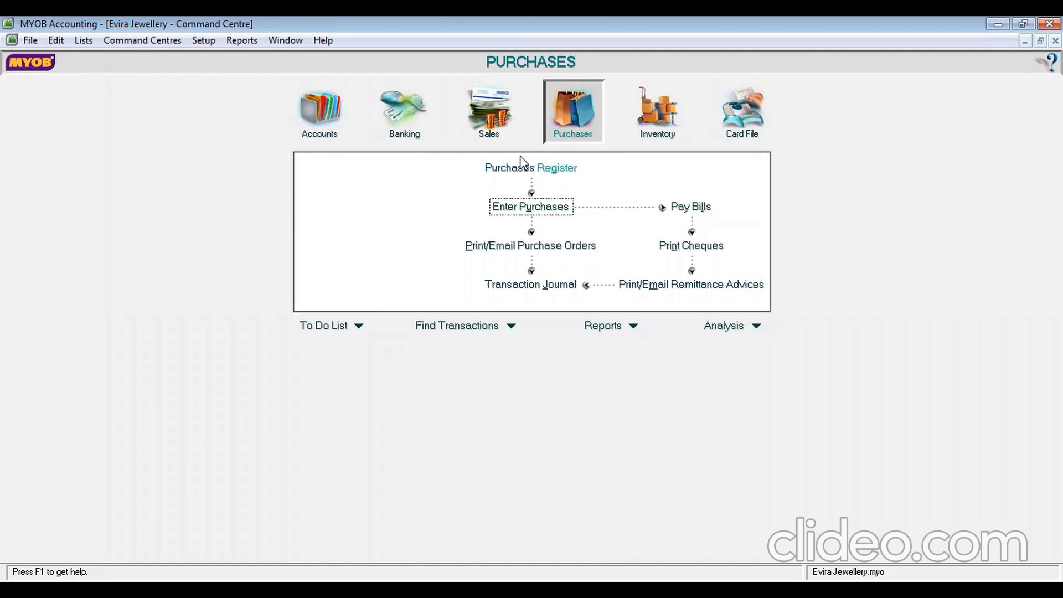
# List purchases dated from 03/01/2013 and review the OLIVE COLLECTION bill P-130002
pyautogui.click(524, 168)
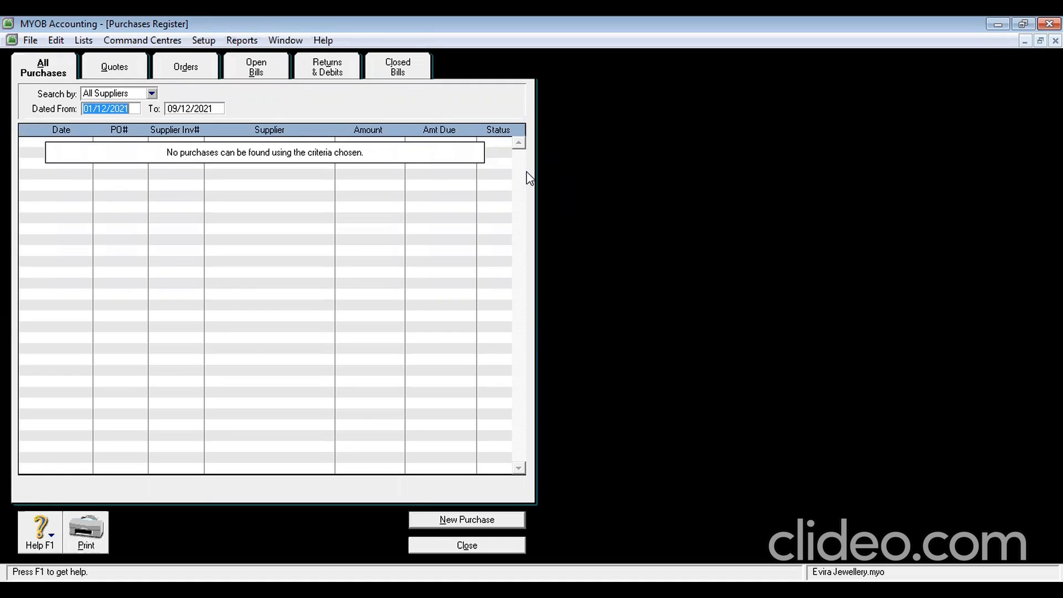
pyautogui.write('3/1/2013')
pyautogui.press('Tab')
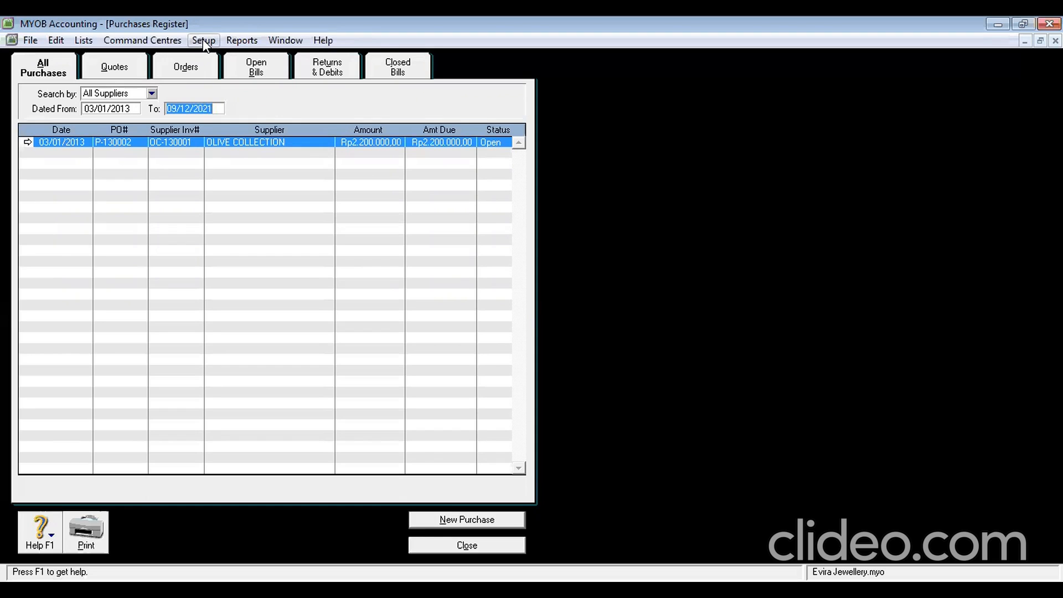
pyautogui.doubleClick(45, 142)
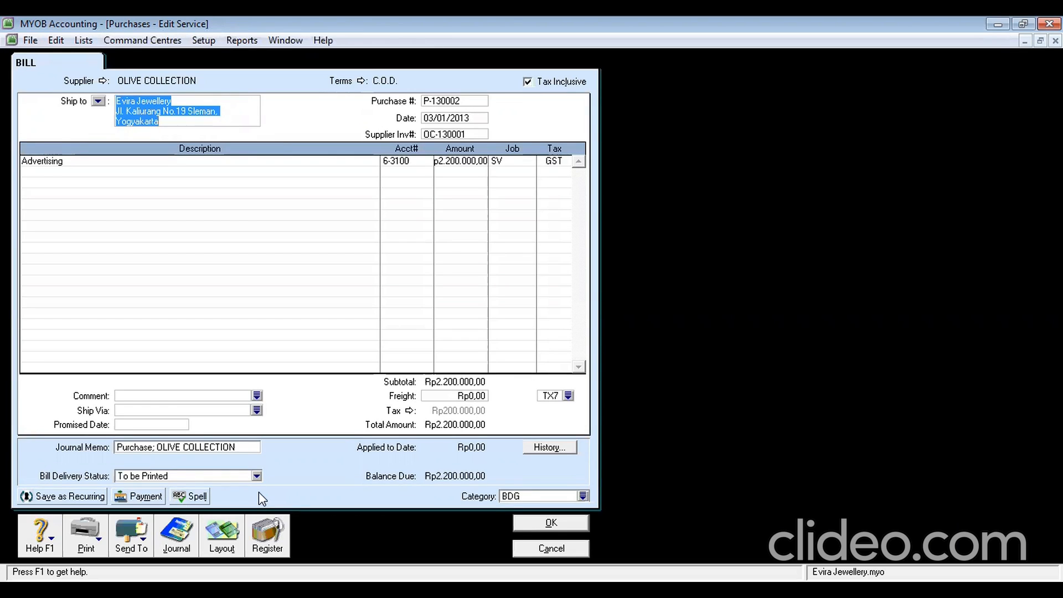
pyautogui.click(545, 547)
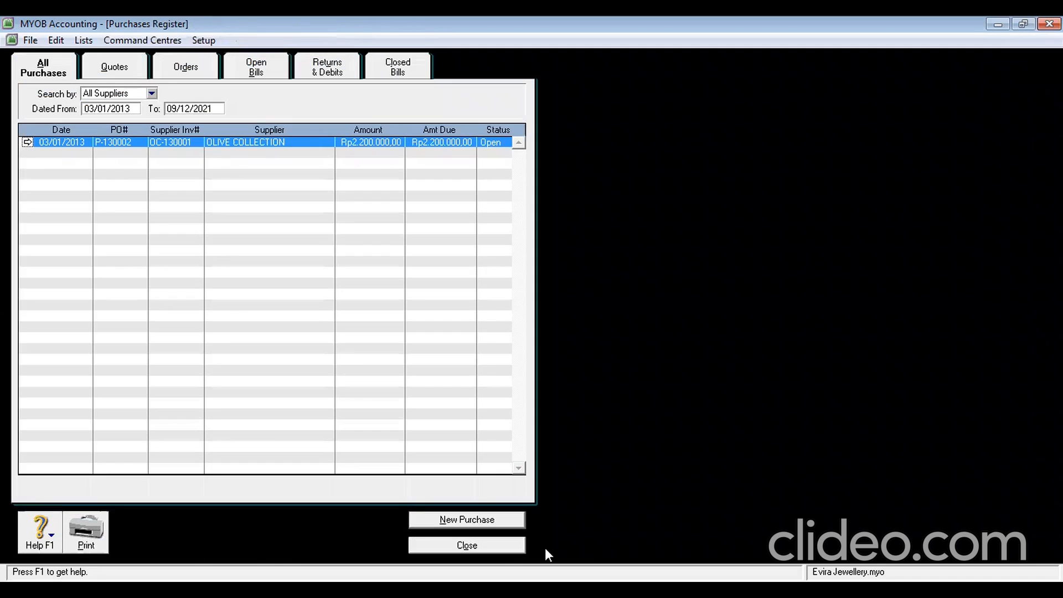
# Start paying the open OLIVE COLLECTION bill from cheque account 1-2110
pyautogui.click(255, 74)
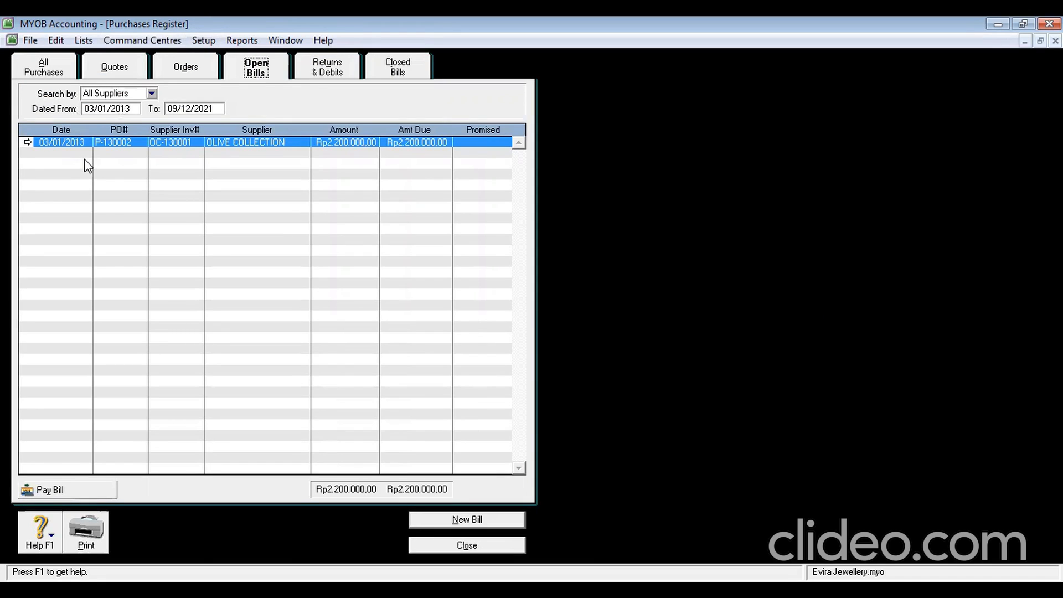
pyautogui.click(78, 490)
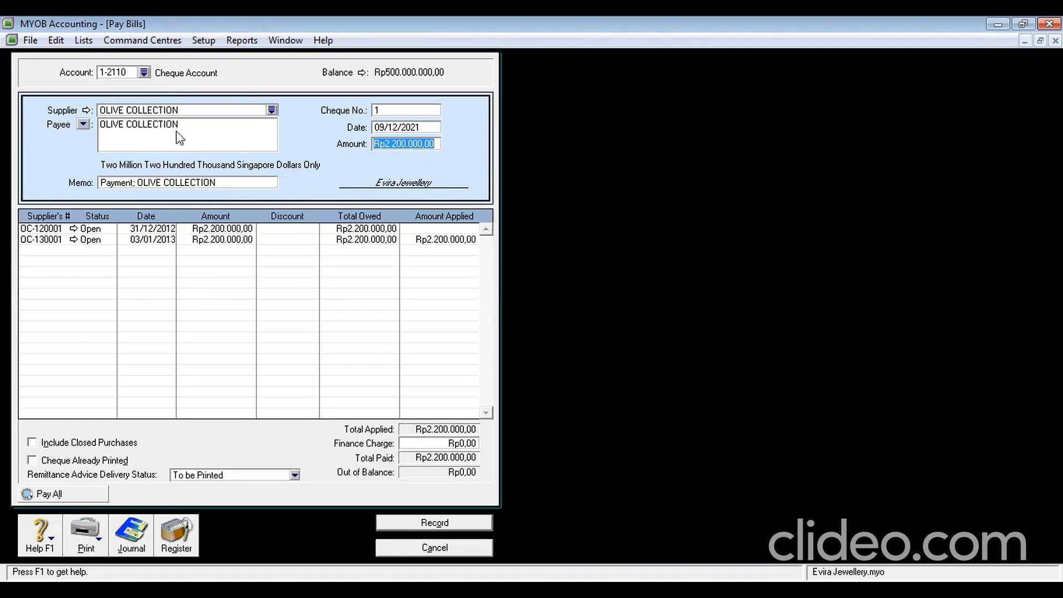
pyautogui.click(144, 74)
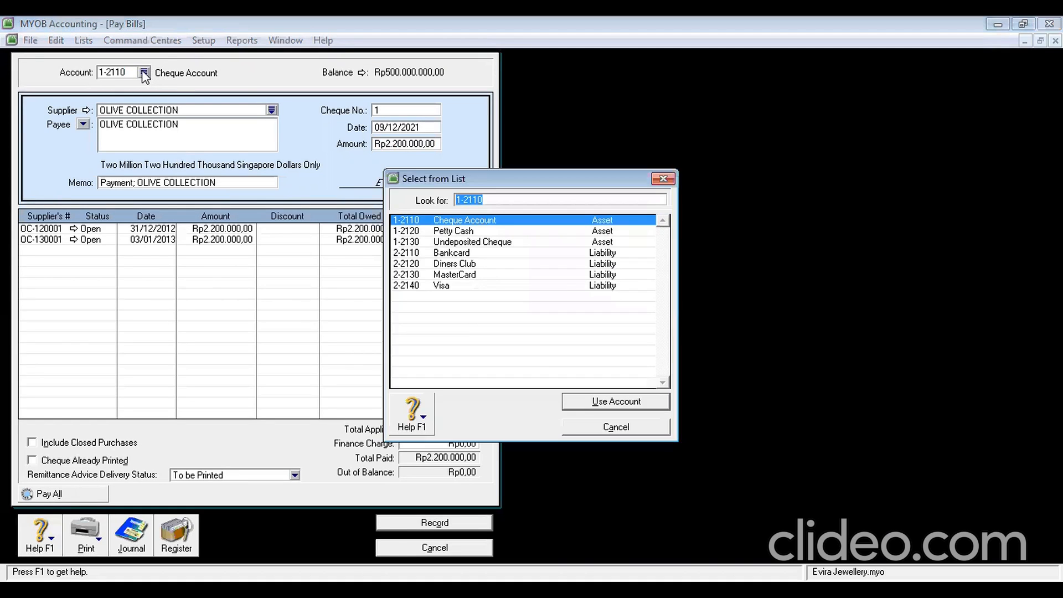
pyautogui.click(663, 182)
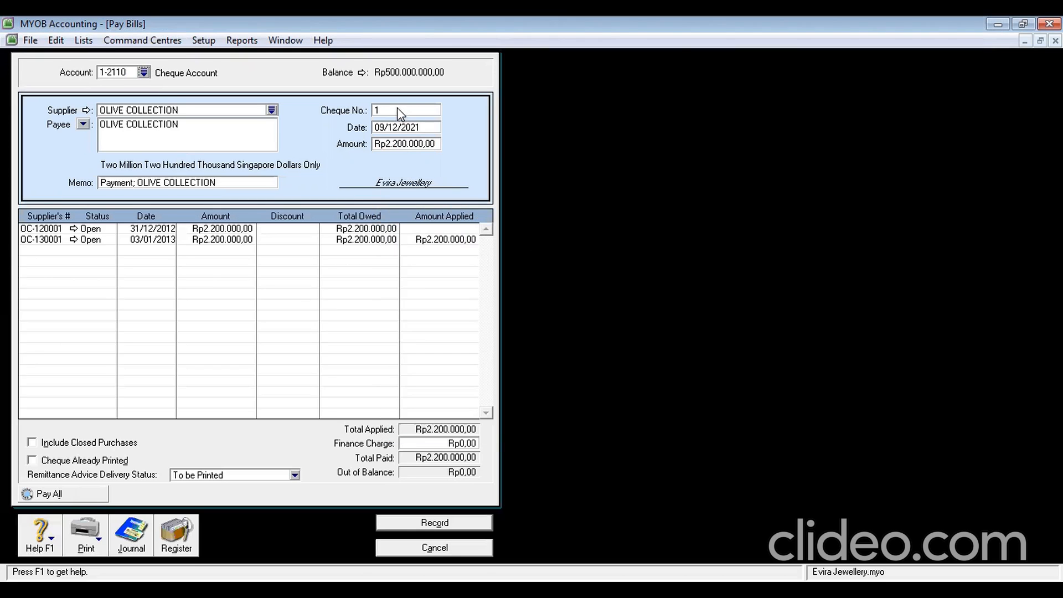
# Enter cheque D-130001 dated 03/01/2013 for Rp3.200.000,00
pyautogui.write('D-130001')
pyautogui.click(404, 128)
pyautogui.write('3/1/2013')
pyautogui.click(412, 143)
pyautogui.write('3200000')
pyautogui.press('Tab')
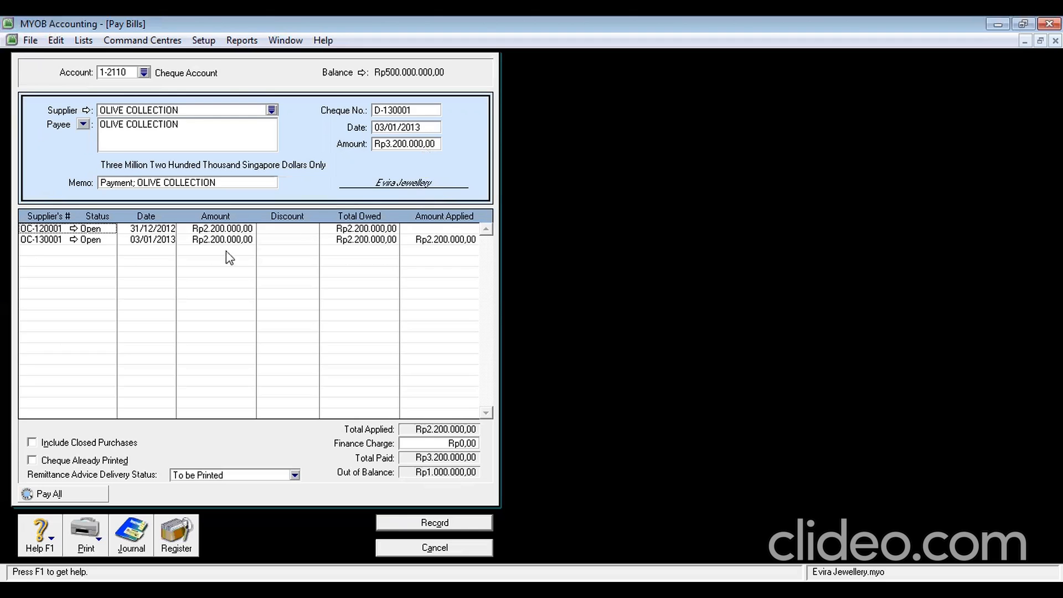
# Apply Rp1.000.000,00 to bill OC-120001 and record the OLIVE COLLECTION payment
pyautogui.click(432, 229)
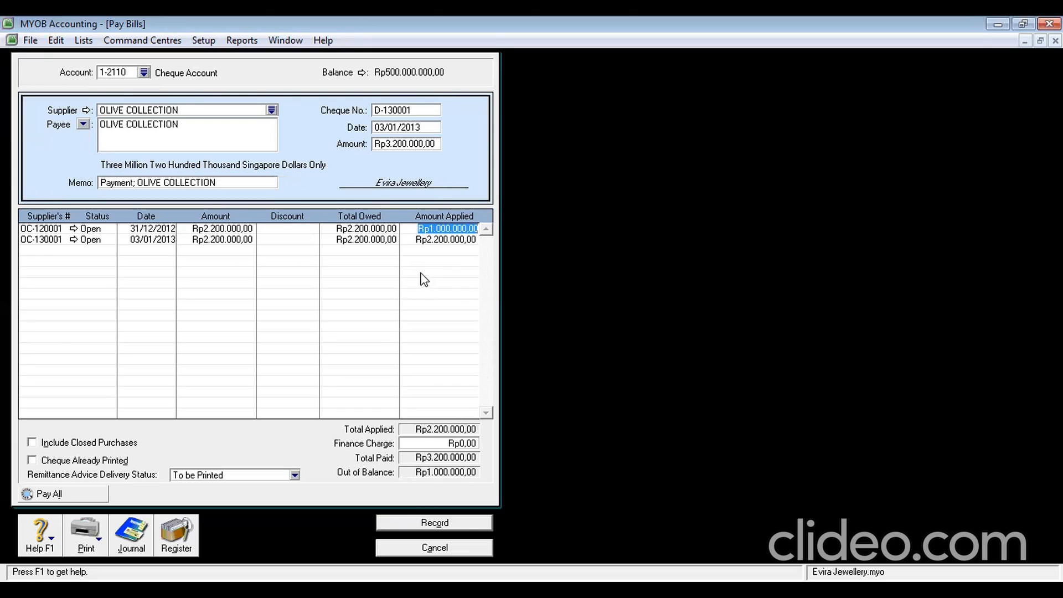
pyautogui.press('Tab')
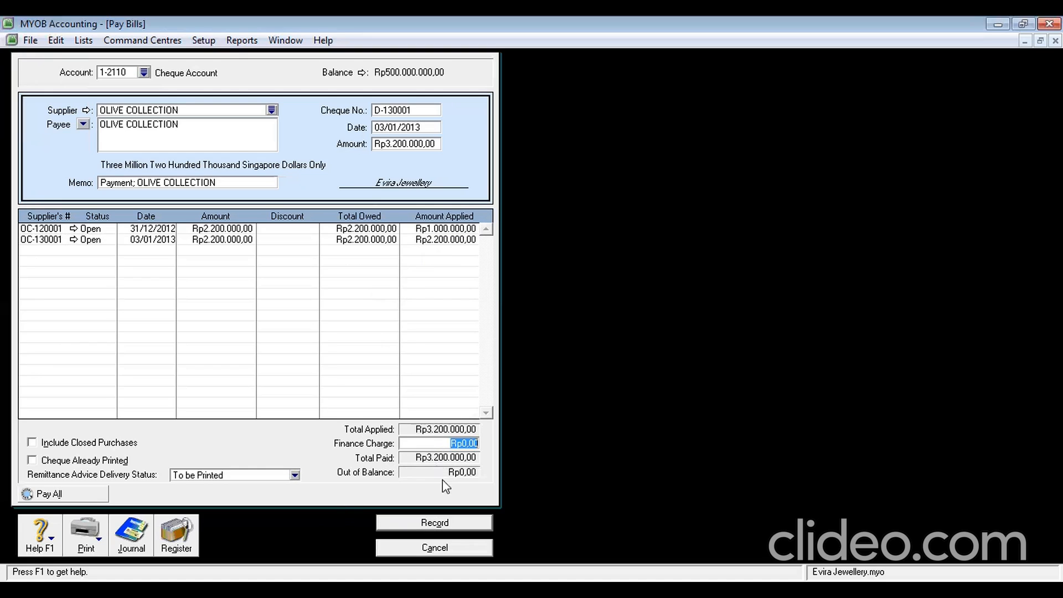
pyautogui.click(451, 522)
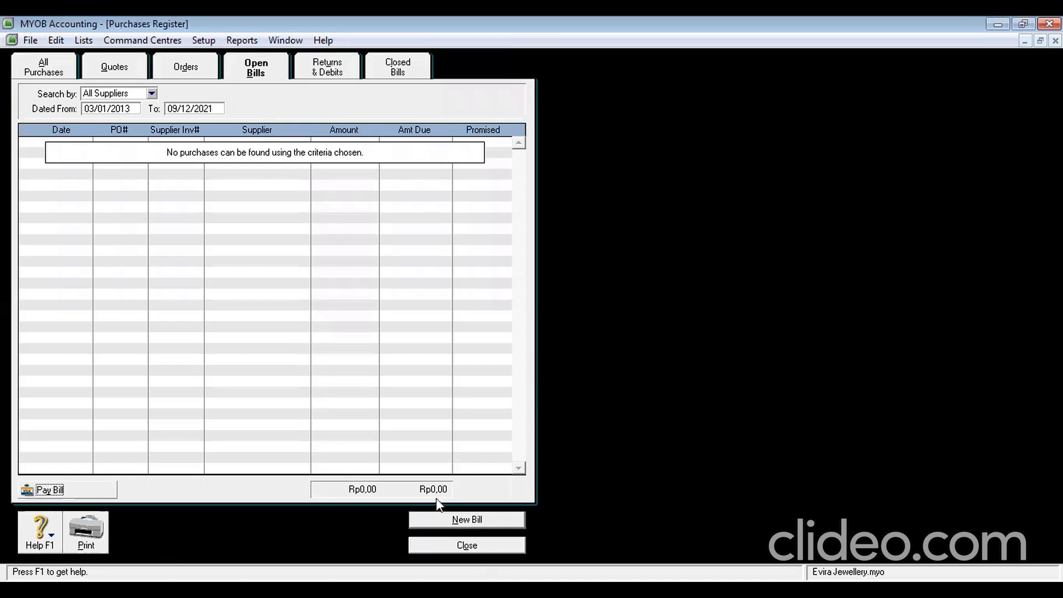
# Close the Purchases Register and start a new purchase bill
pyautogui.click(474, 547)
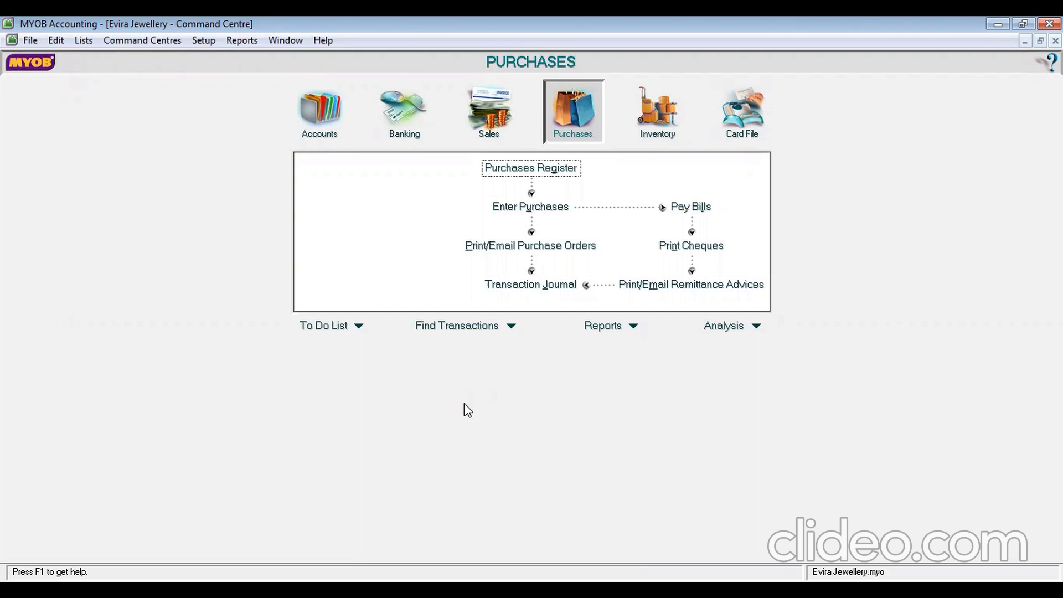
pyautogui.click(542, 169)
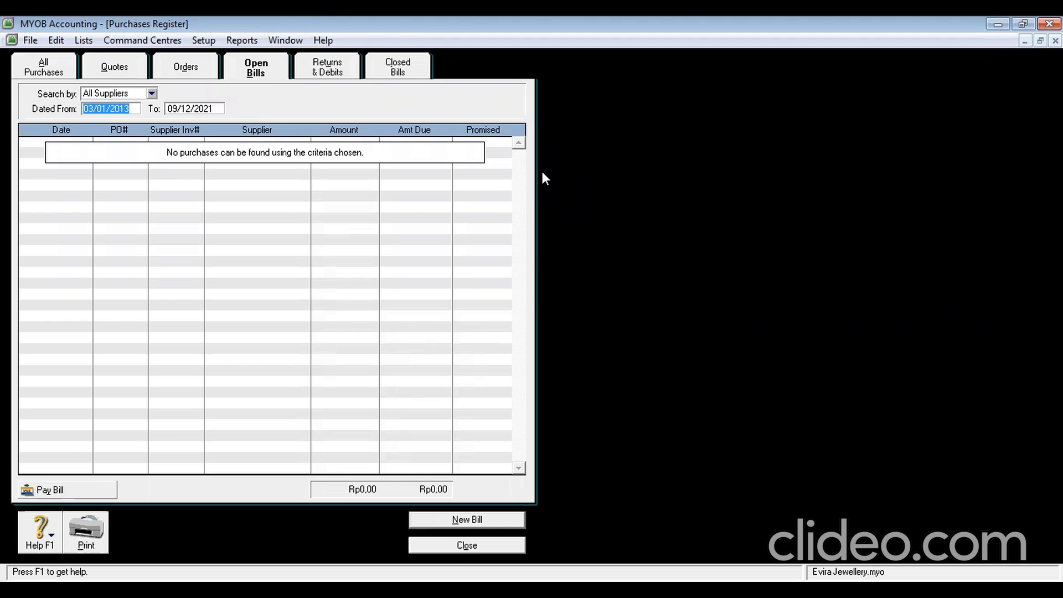
pyautogui.click(453, 546)
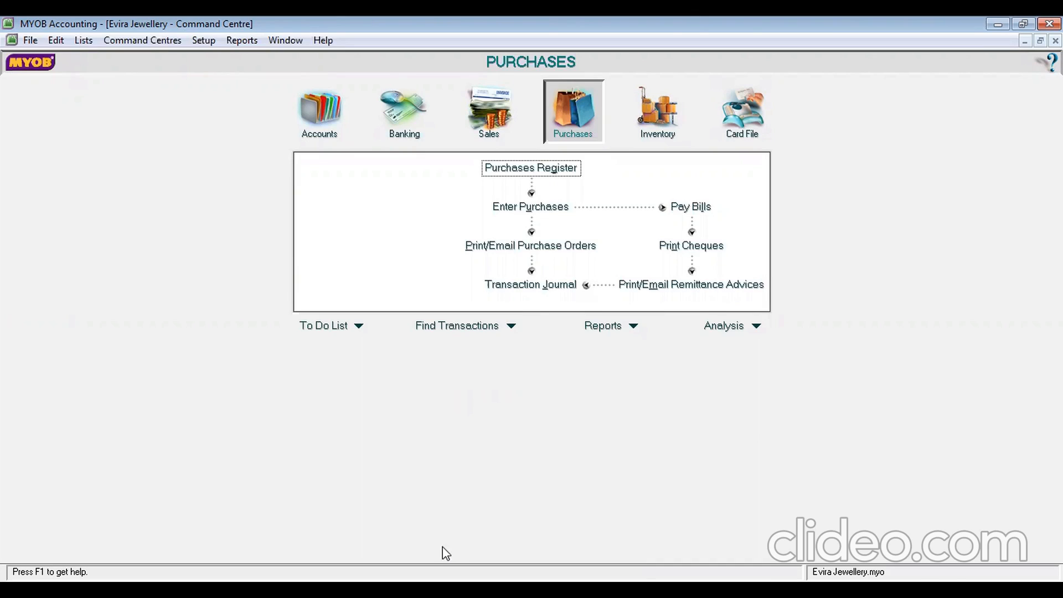
pyautogui.click(539, 208)
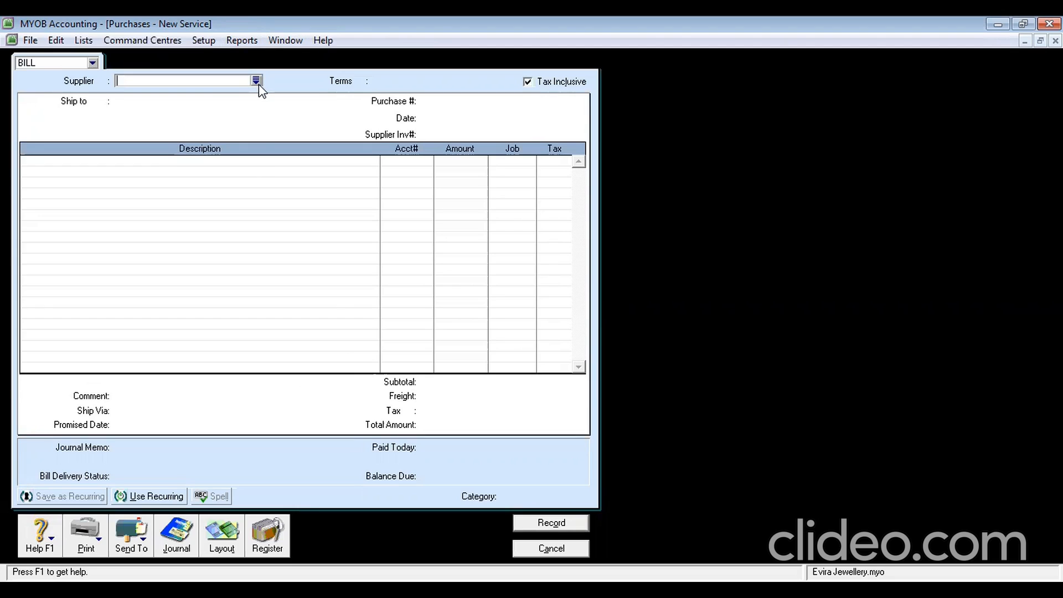
# Switch the new bill to the Item layout and briefly check its purchases journal
pyautogui.click(225, 550)
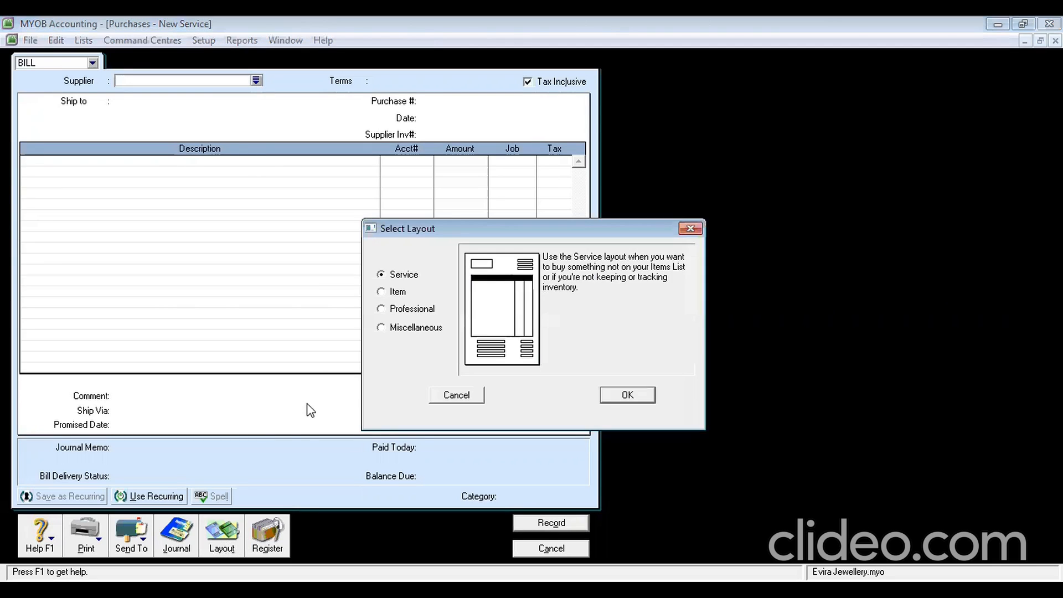
pyautogui.click(392, 292)
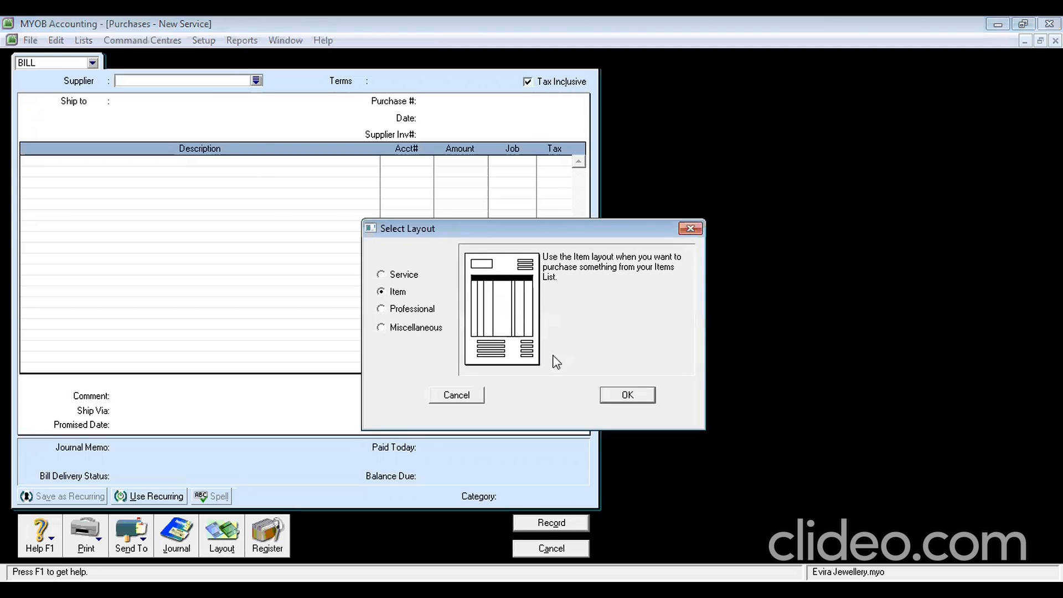
pyautogui.click(625, 395)
pyautogui.click(185, 534)
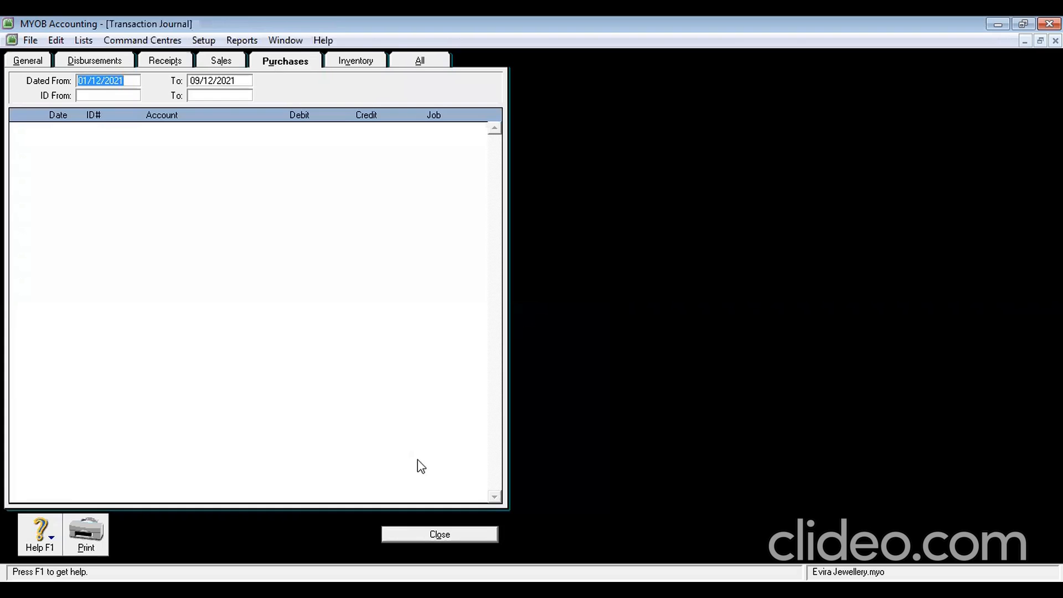
pyautogui.click(439, 534)
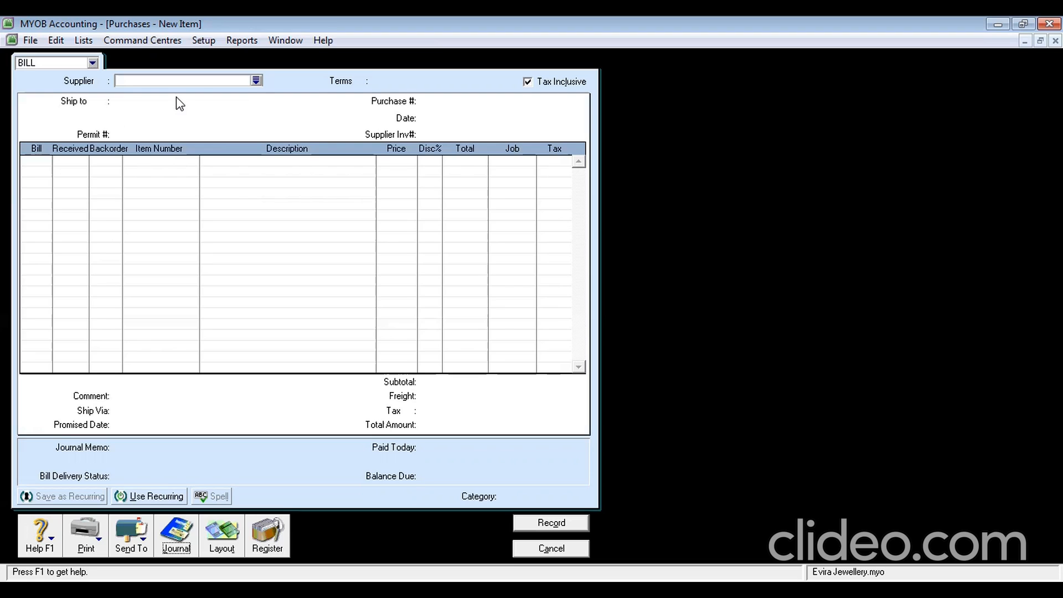
# Make SAPPHIRE SILVER the bill's supplier, skipping its existing orders
pyautogui.click(256, 82)
pyautogui.click(404, 243)
pyautogui.doubleClick(405, 242)
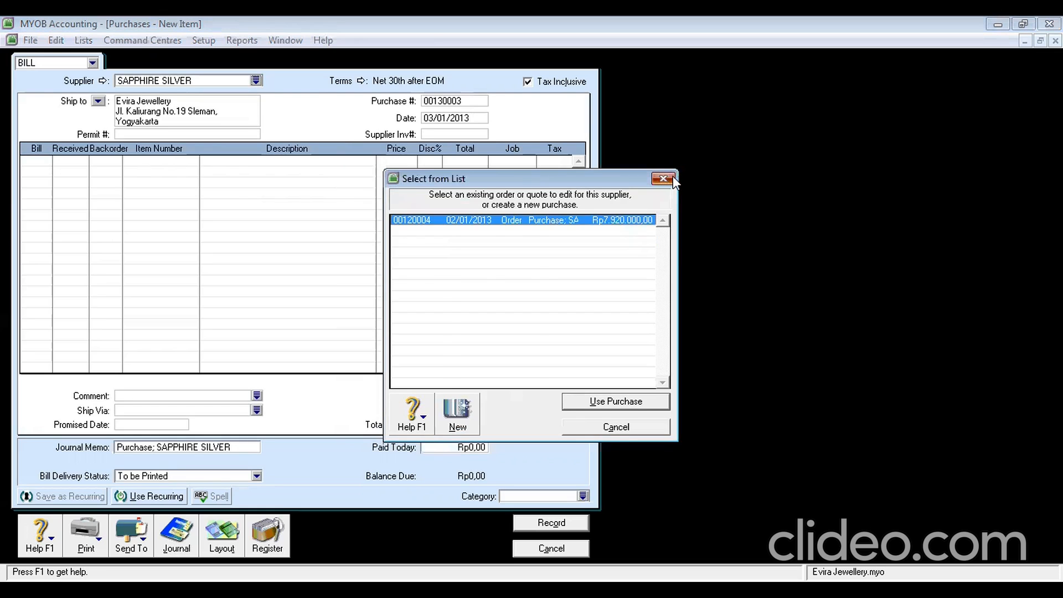
pyautogui.click(673, 178)
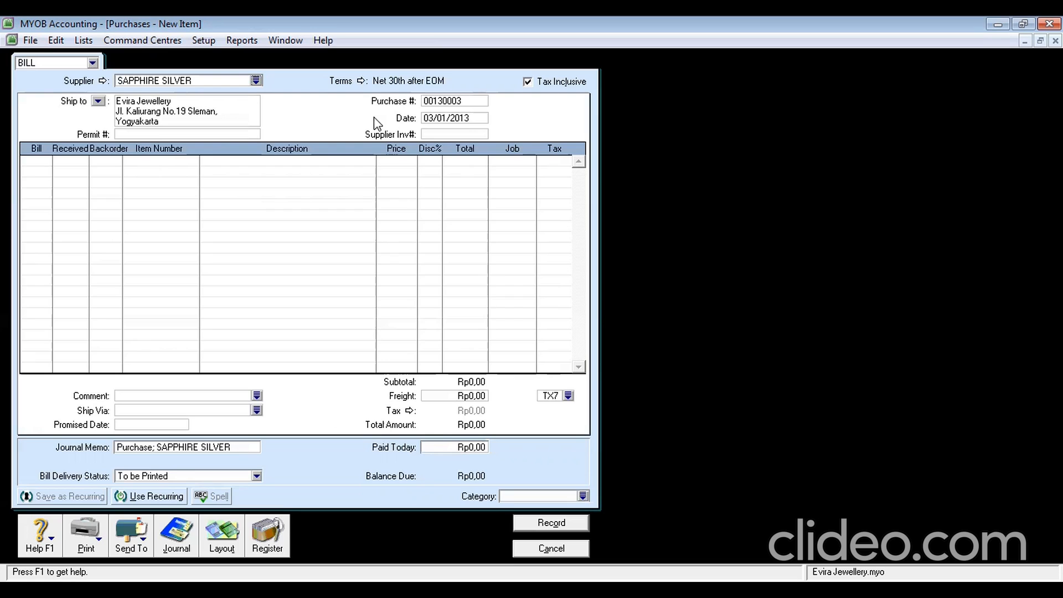
# Enter purchase P-130003, date 04/01/2013, supplier invoice SS-130001, and make prices tax-exclusive
pyautogui.click(448, 101)
pyautogui.write('P-1300')
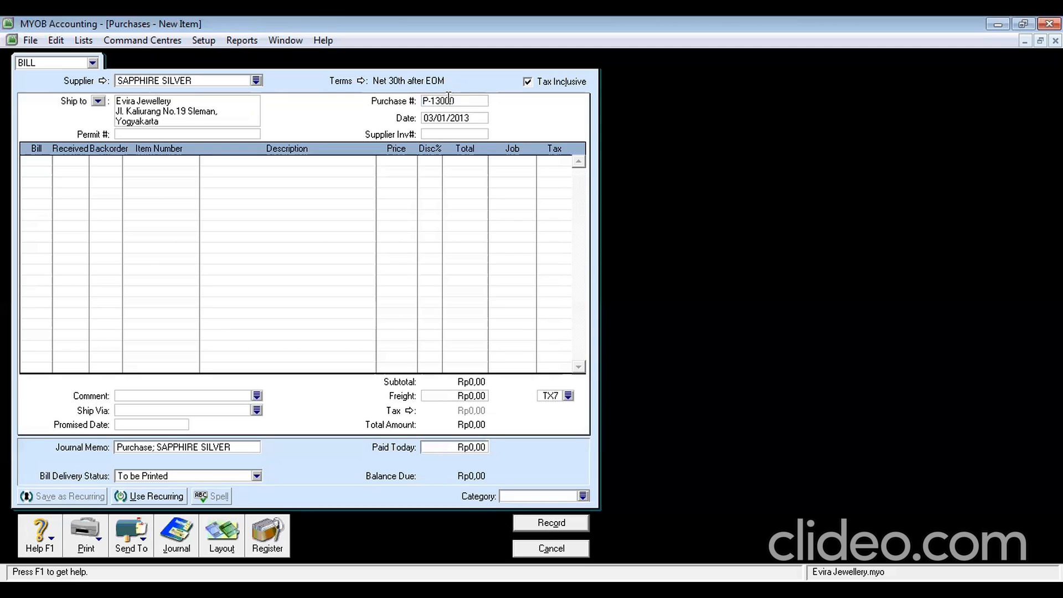
pyautogui.write('03')
pyautogui.click(474, 121)
pyautogui.click(433, 118)
pyautogui.press('BackSpace')
pyautogui.write('4')
pyautogui.click(438, 134)
pyautogui.write('SS-130001')
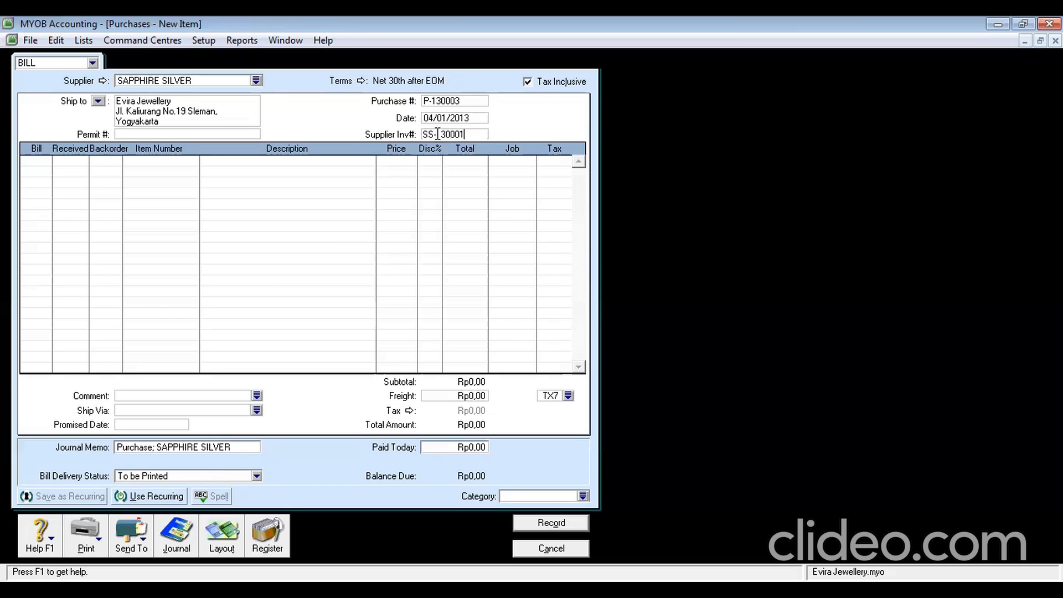
pyautogui.click(438, 134)
pyautogui.write('1')
pyautogui.click(527, 82)
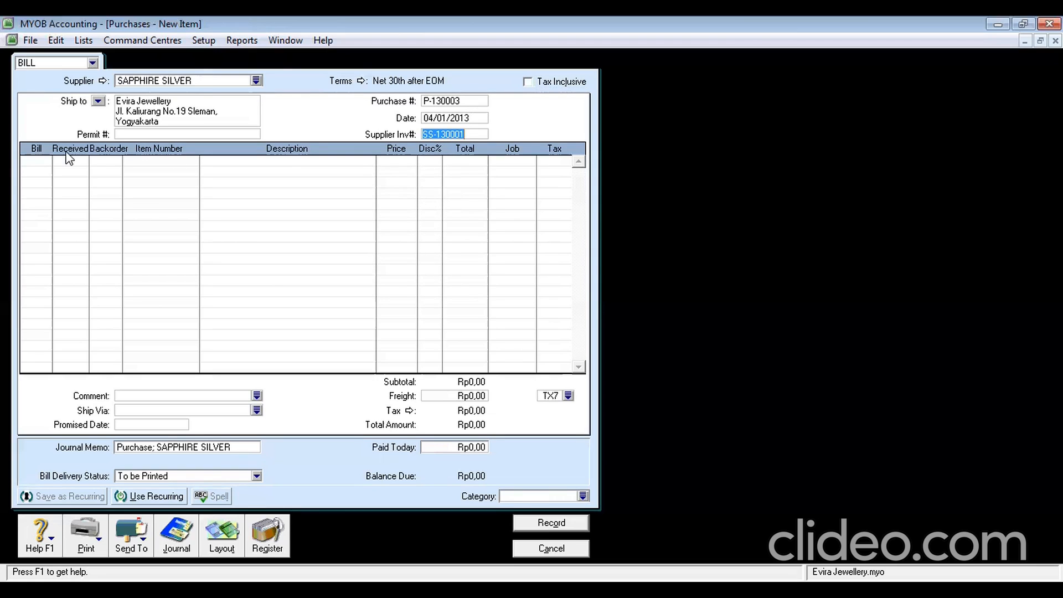
pyautogui.click(44, 161)
# Add a Leo Diamond (LD) return line: quantity -1, price Rp7.200.000,00, tax code GST
pyautogui.write('11')
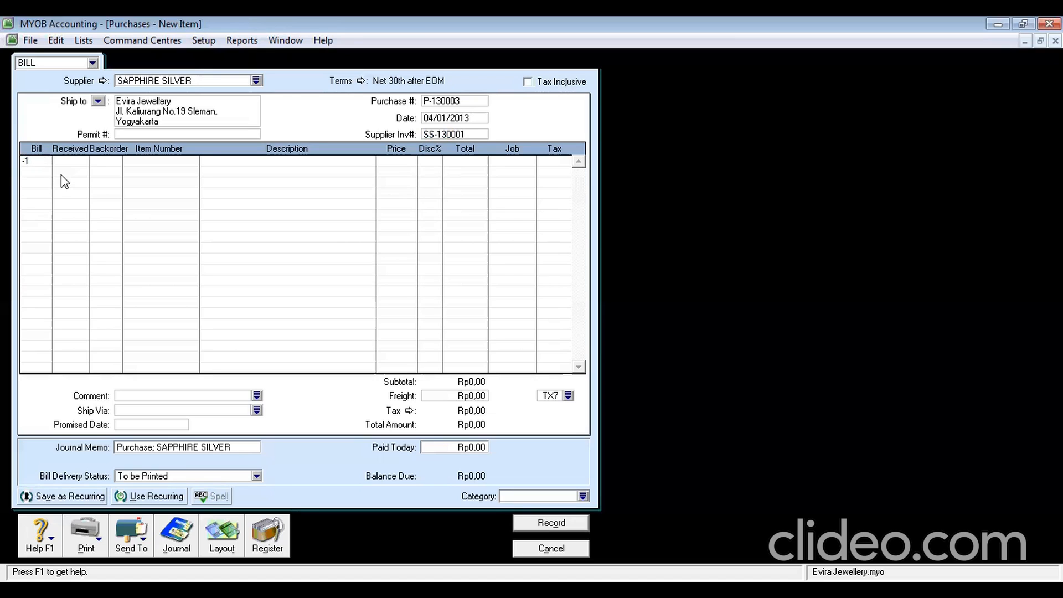
pyautogui.press('Tab')
pyautogui.press('Tab')
pyautogui.press('Tab')
pyautogui.write('LD')
pyautogui.press('Tab')
pyautogui.press('Tab')
pyautogui.press('Tab')
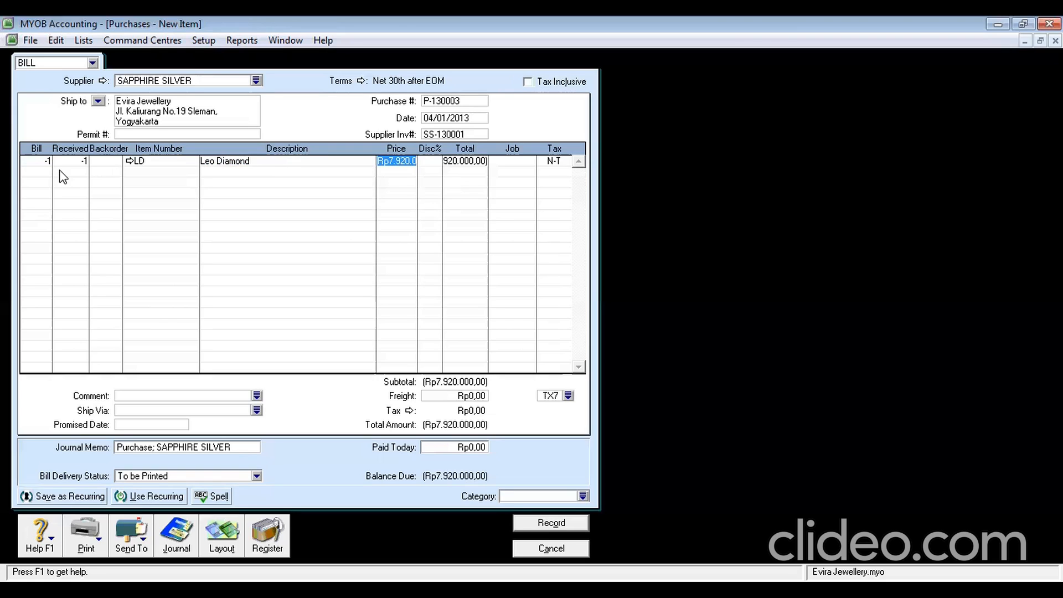
pyautogui.write('7200000')
pyautogui.press('Tab')
pyautogui.press('Tab')
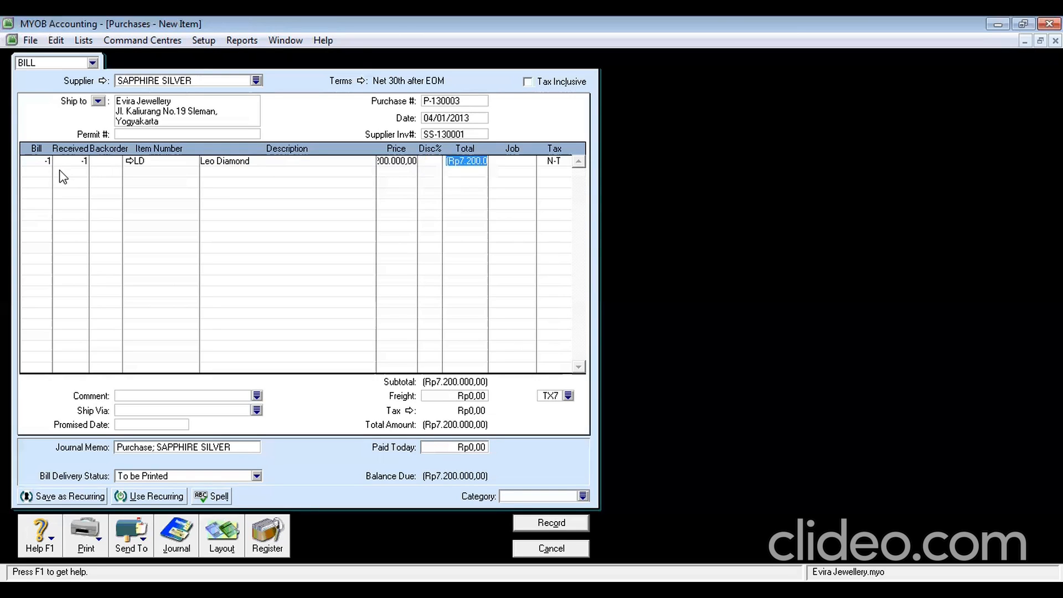
pyautogui.press('Tab')
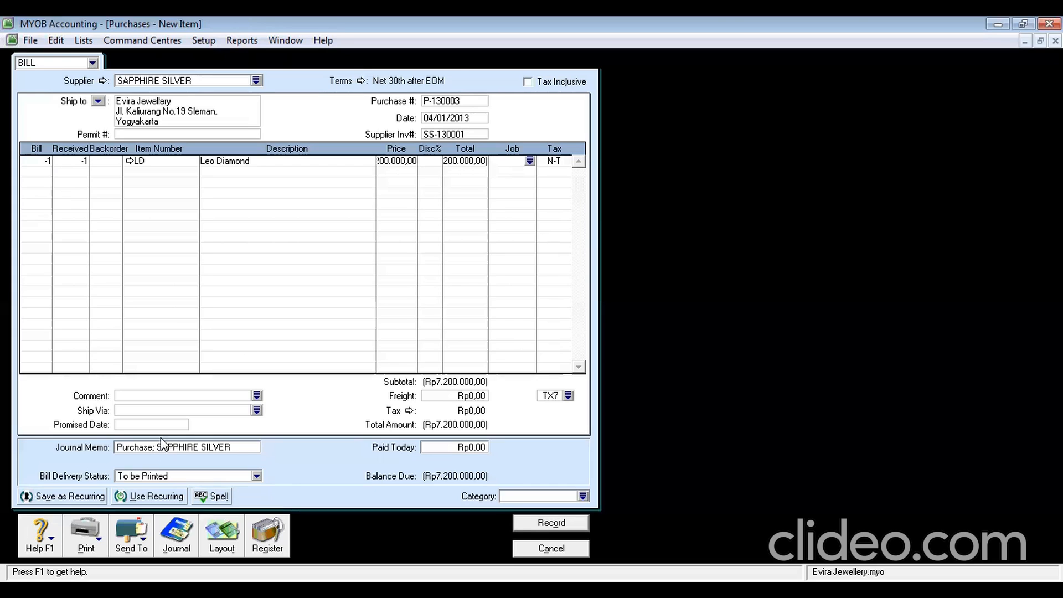
pyautogui.click(553, 161)
pyautogui.write('GST')
pyautogui.press('Tab')
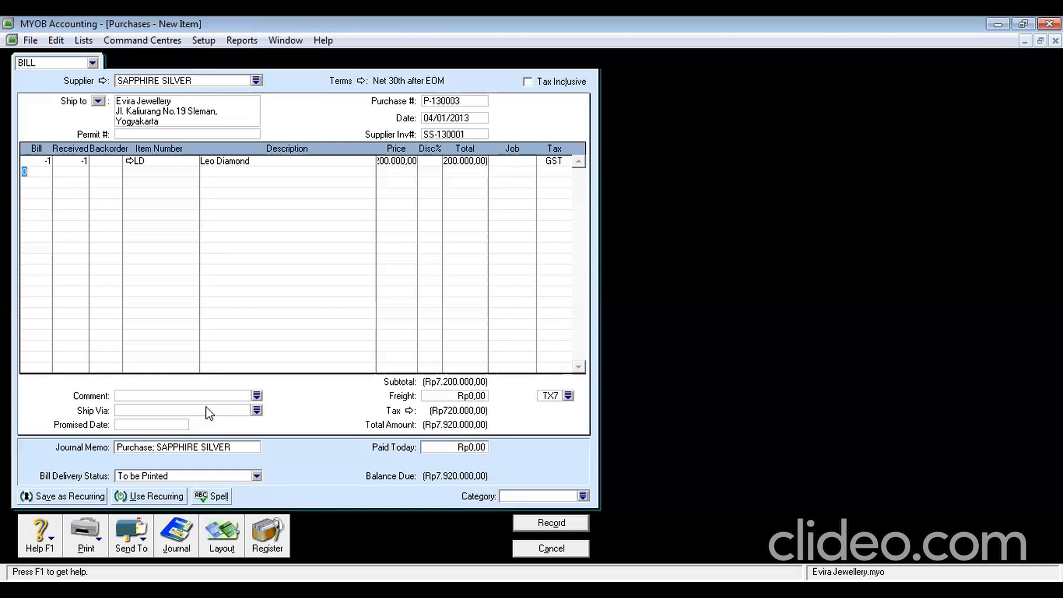
# Set memo 'Purchase Return', category SBY, freight tax N-T, and record the bill
pyautogui.click(128, 448)
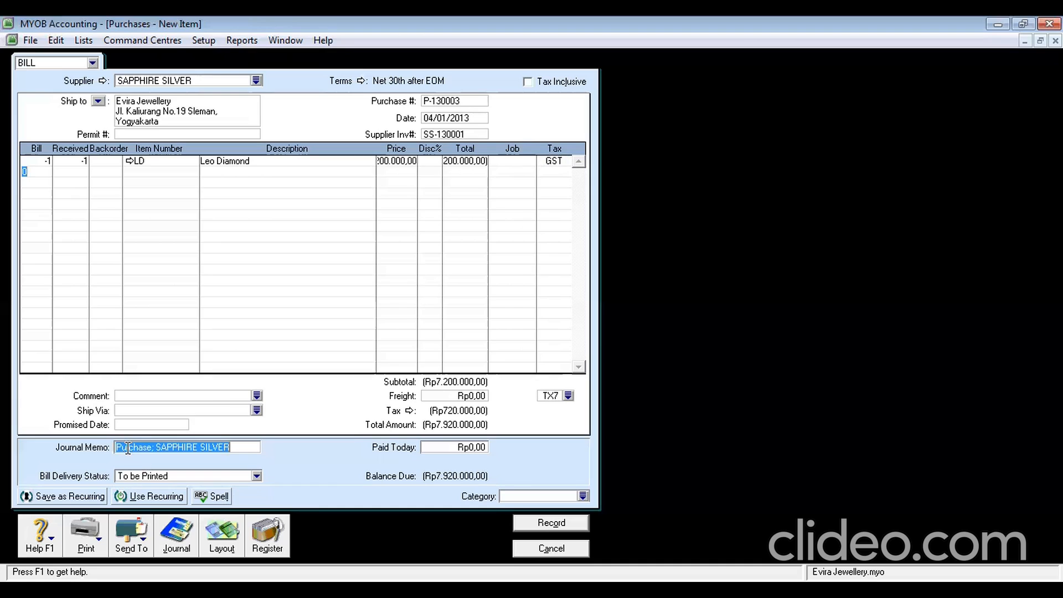
pyautogui.click(155, 448)
pyautogui.write('Re')
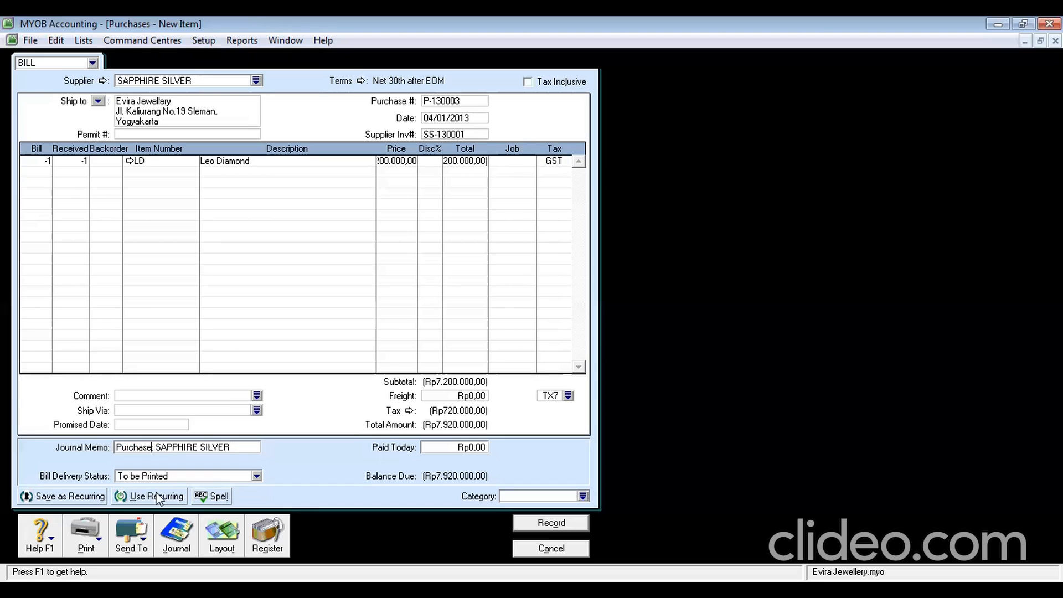
pyautogui.write('turn')
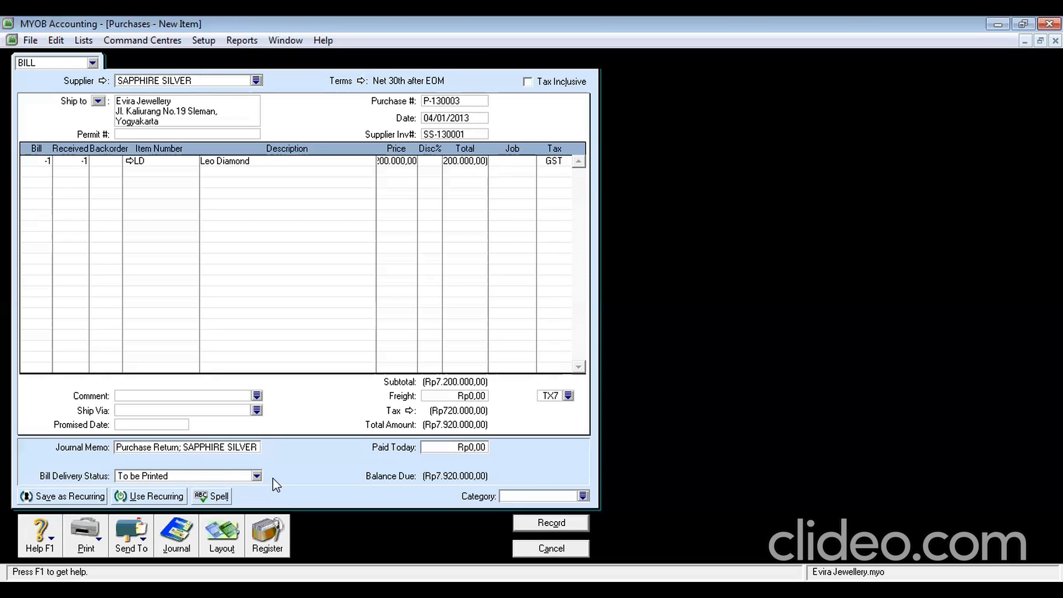
pyautogui.click(530, 497)
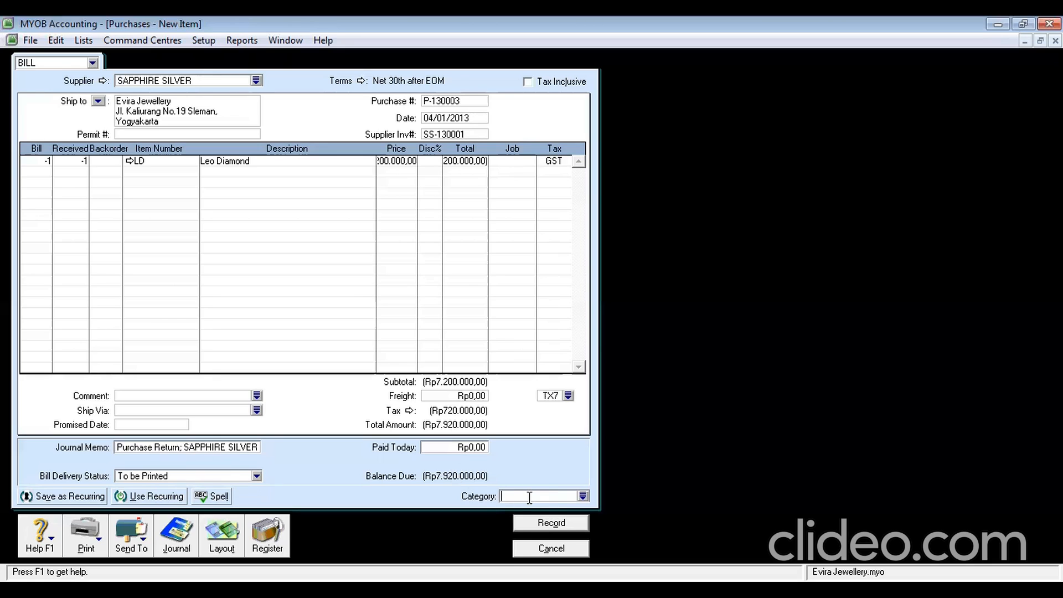
pyautogui.write('S')
pyautogui.click(567, 397)
pyautogui.click(567, 397)
pyautogui.click(496, 231)
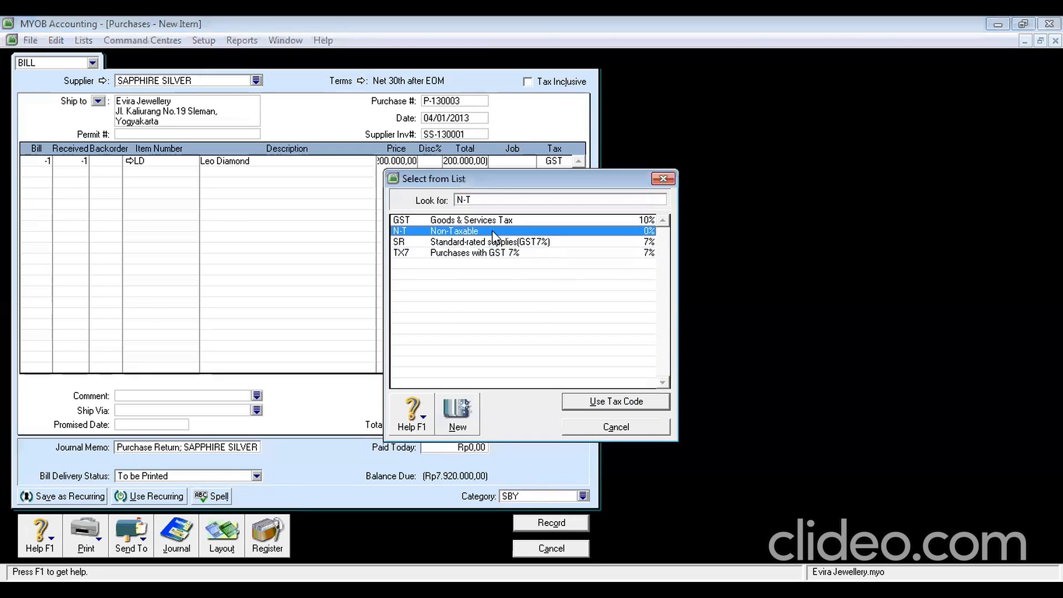
pyautogui.press('Return')
pyautogui.click(554, 522)
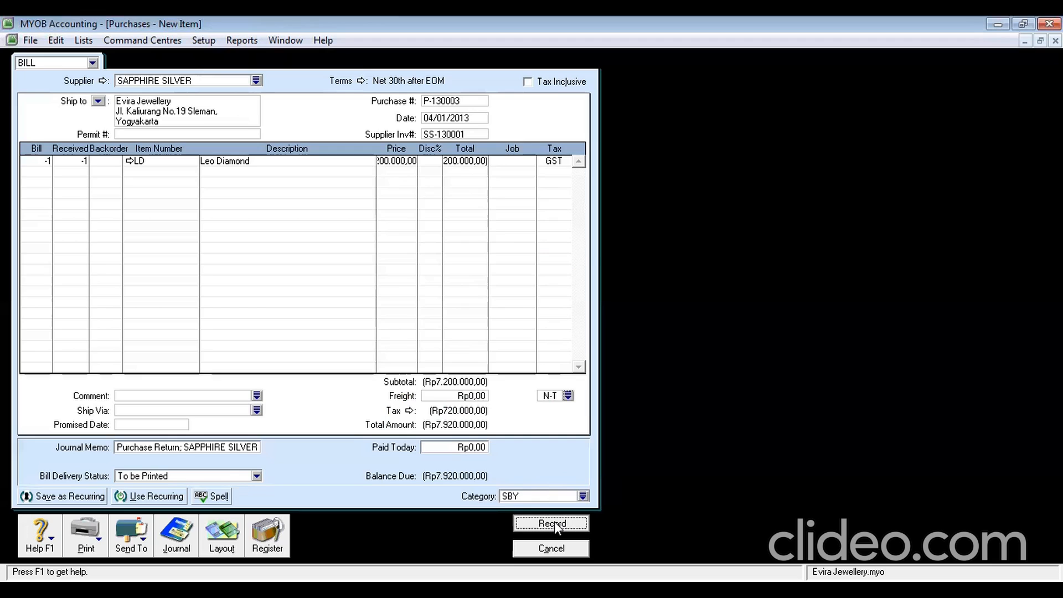
pyautogui.click(634, 375)
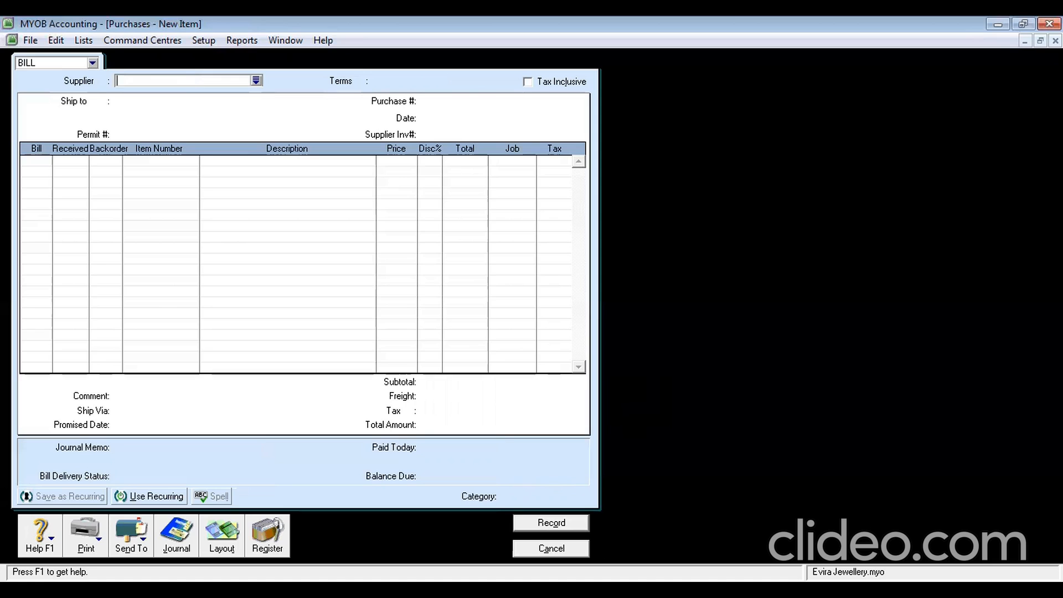
# Discard the blank purchase bills and bring up the purchases Transaction Journal
pyautogui.click(546, 549)
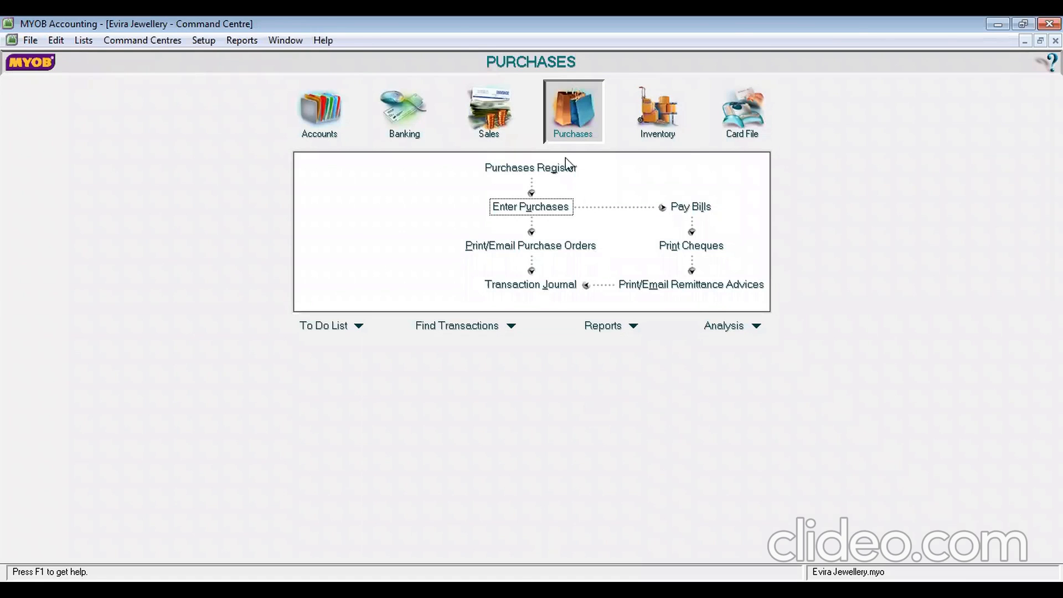
pyautogui.click(533, 214)
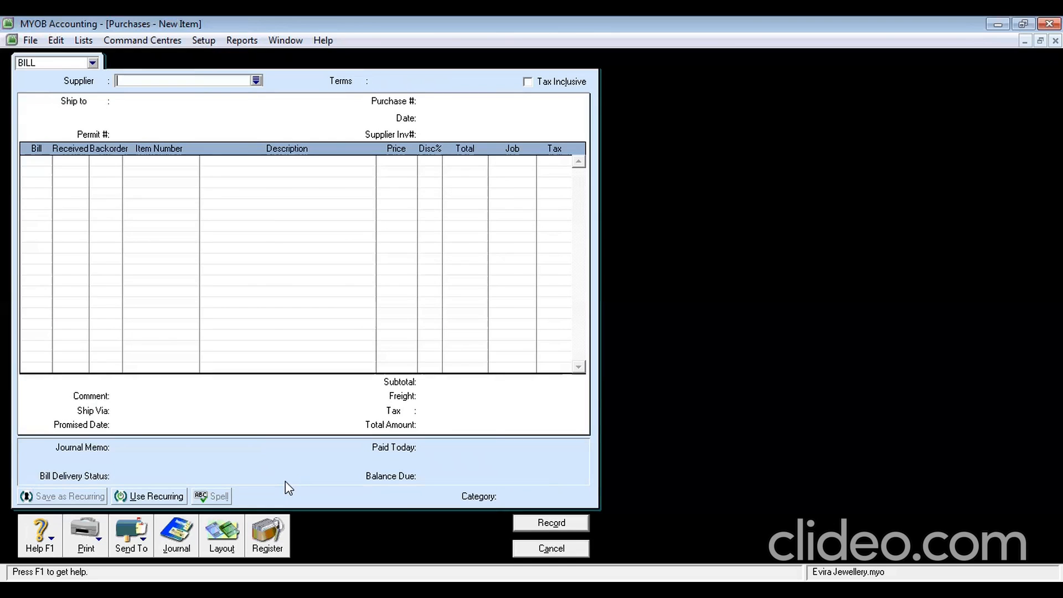
pyautogui.click(563, 547)
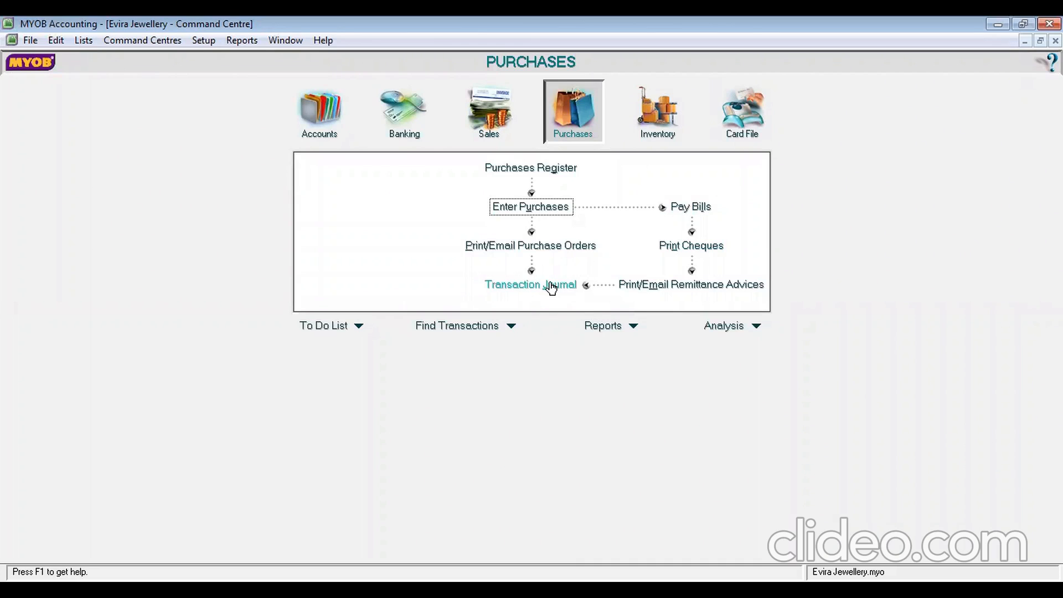
pyautogui.click(550, 286)
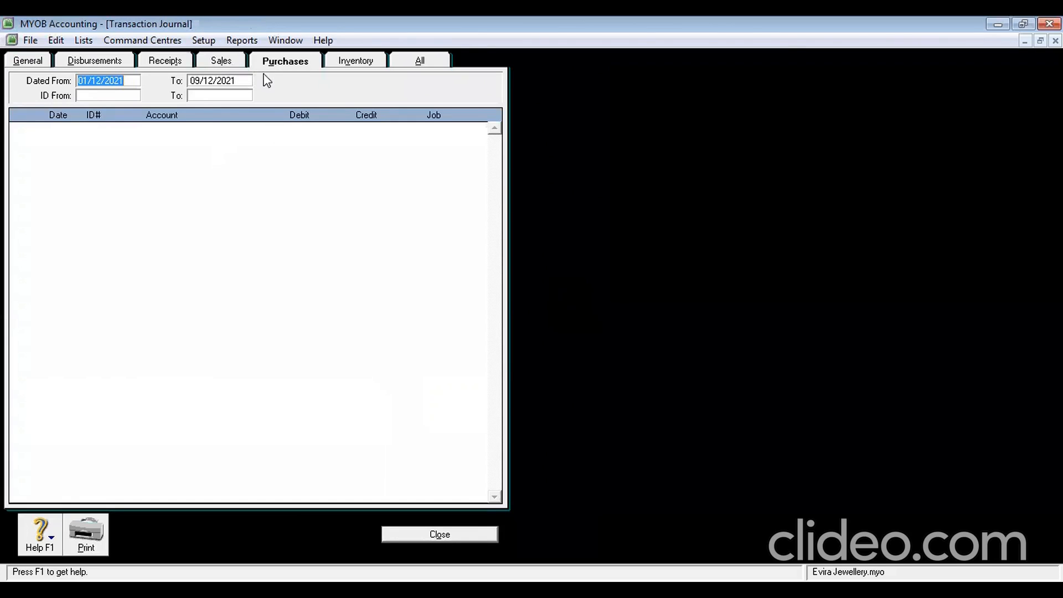
# Check the Disbursements, Sales and Purchases journal tabs, then close the Transaction Journal
pyautogui.click(88, 64)
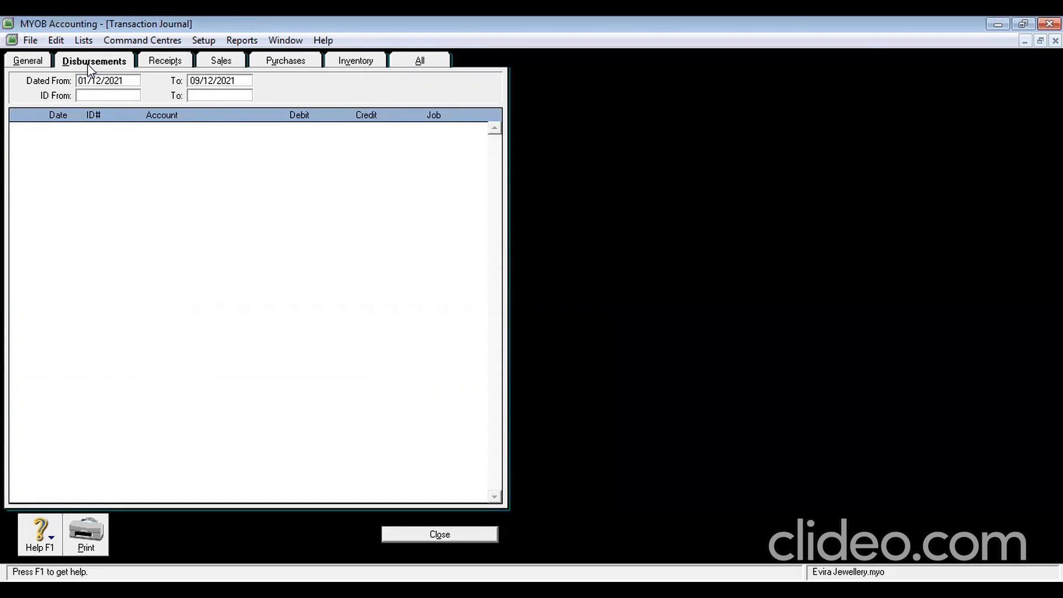
pyautogui.click(217, 64)
pyautogui.click(294, 67)
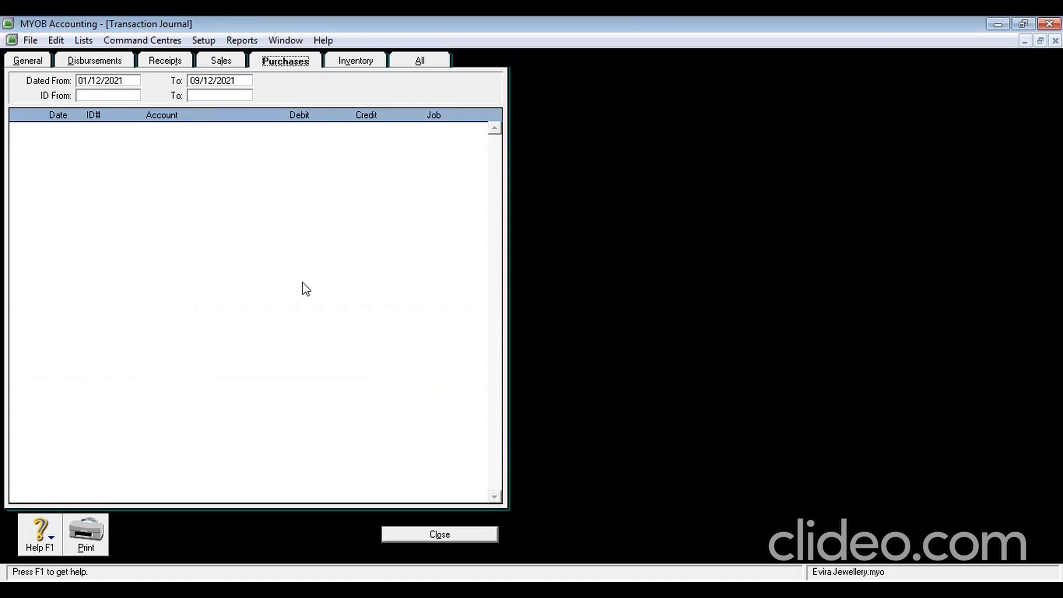
pyautogui.click(440, 535)
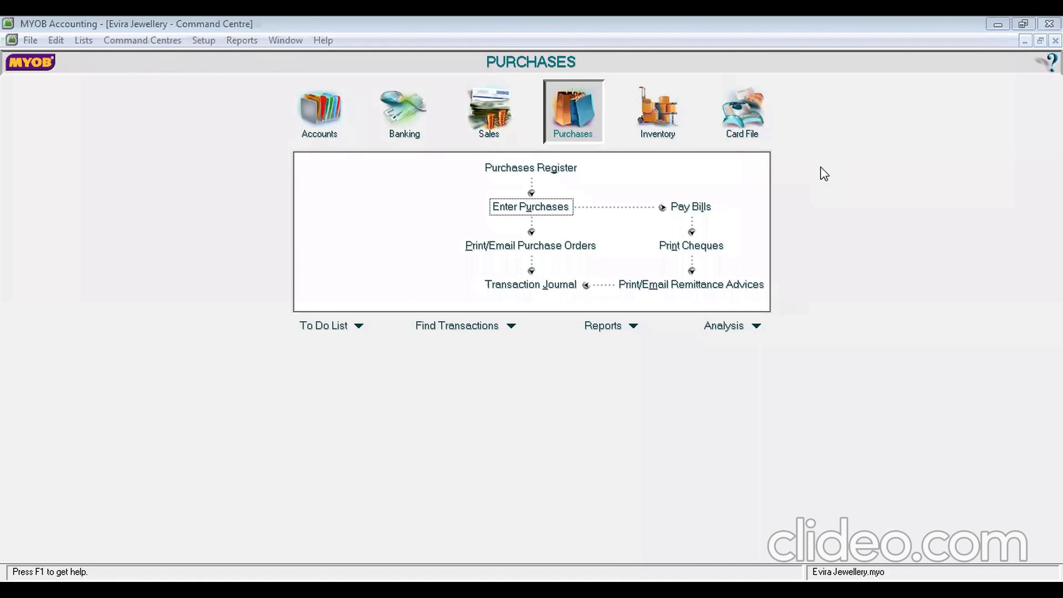
# Find the SAPPHIRE SILVER Rp7.920.000,00 debit under Returns & Debits and start settling it
pyautogui.click(574, 94)
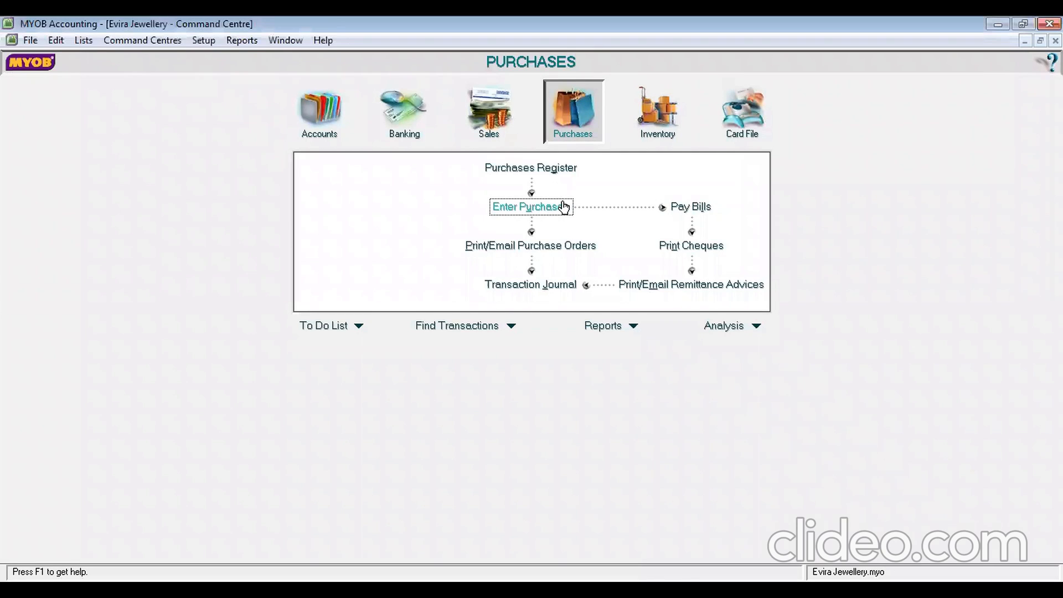
pyautogui.click(563, 207)
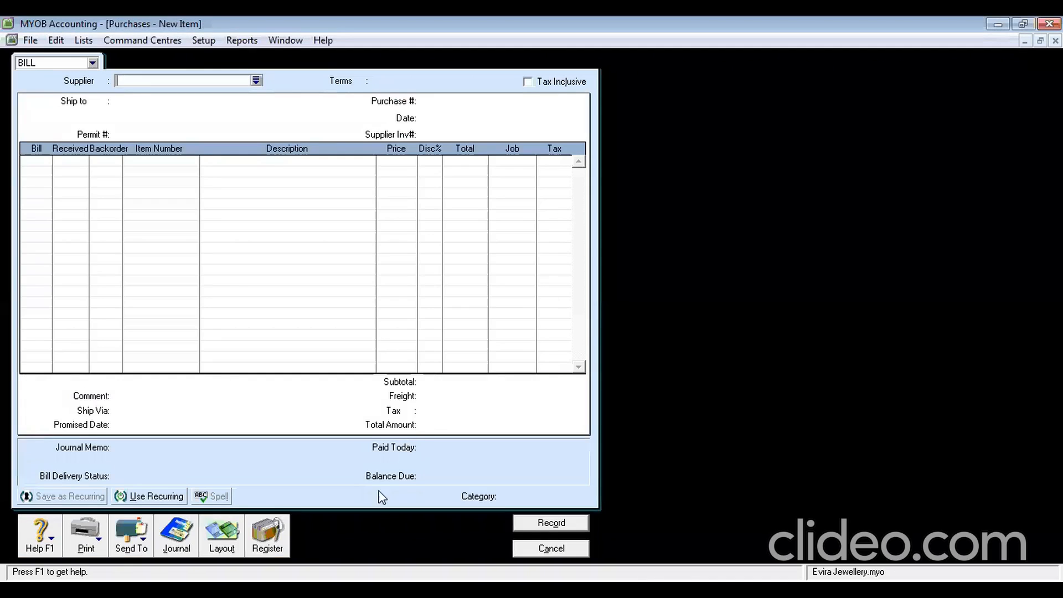
pyautogui.click(262, 535)
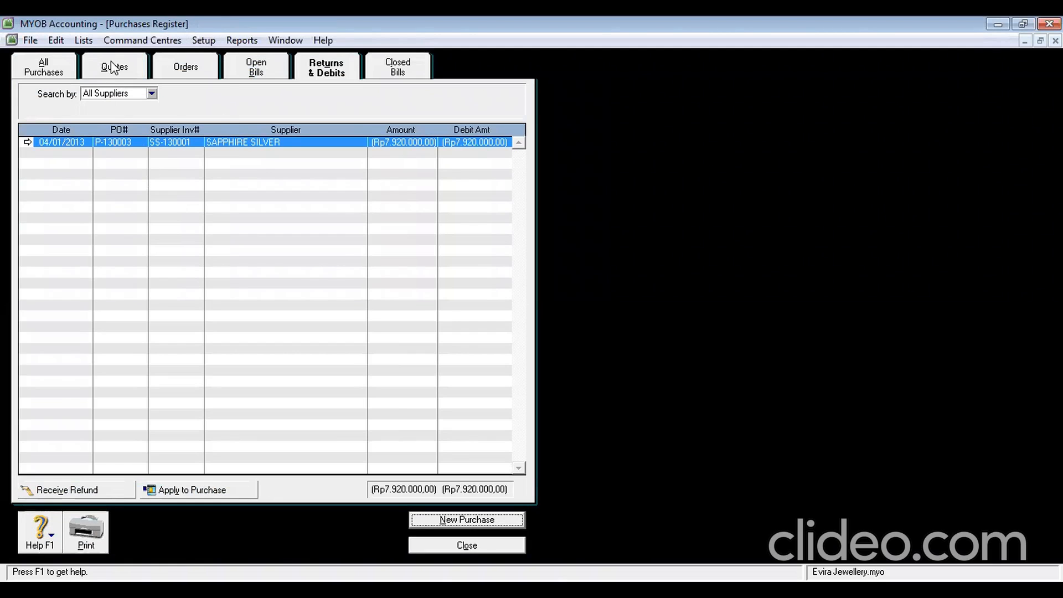
pyautogui.click(49, 69)
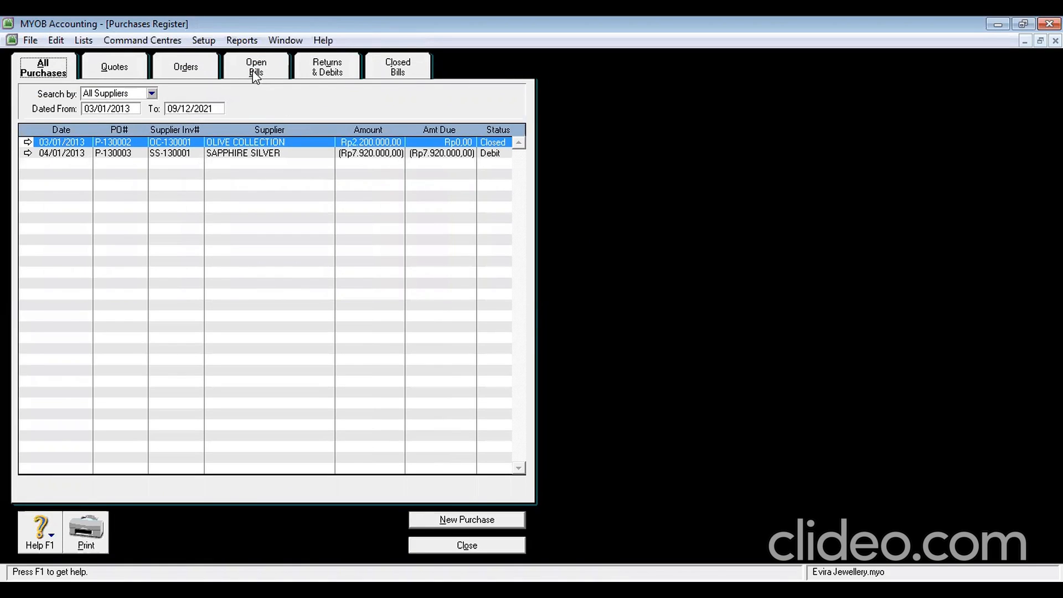
pyautogui.click(331, 75)
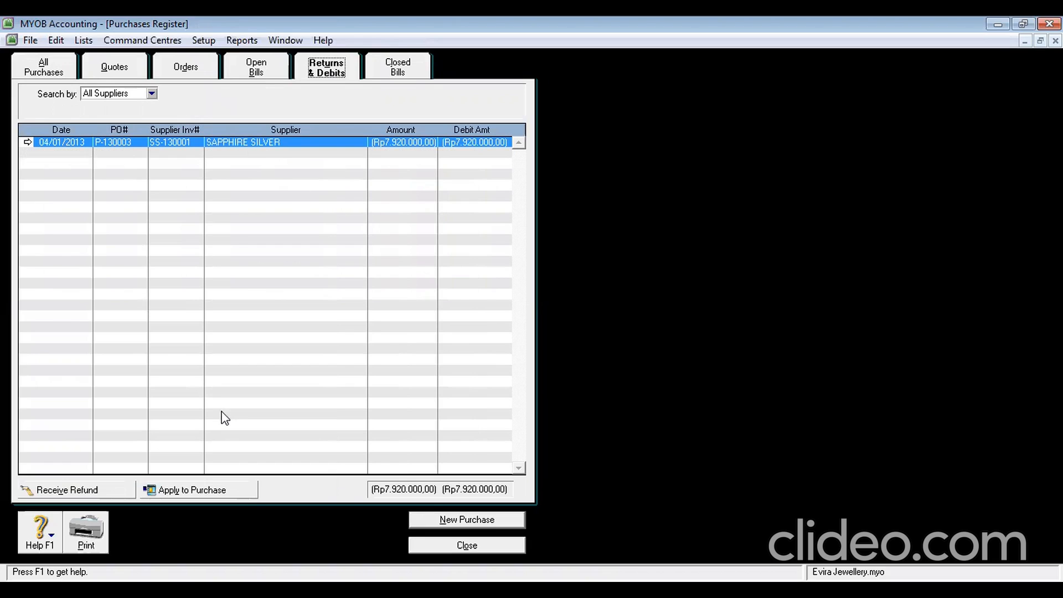
pyautogui.click(222, 493)
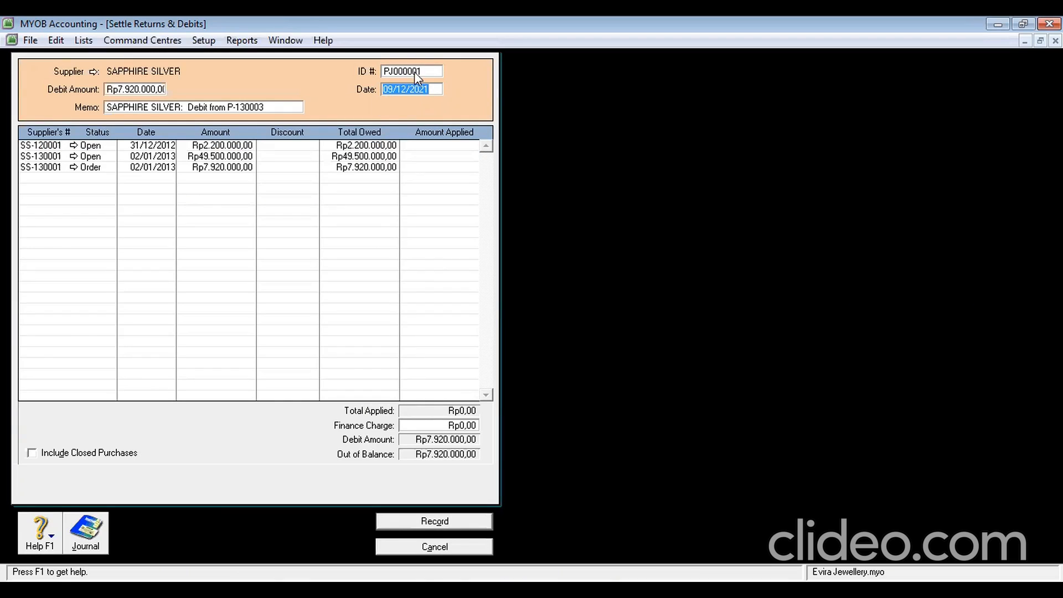
# Enter ID P-130003 dated 04/01/2013, apply Rp7.920.000 to order SS-130001 and record it
pyautogui.write('P-')
pyautogui.write('13000')
pyautogui.write('3')
pyautogui.write('4/1/2')
pyautogui.write('013')
pyautogui.click(419, 167)
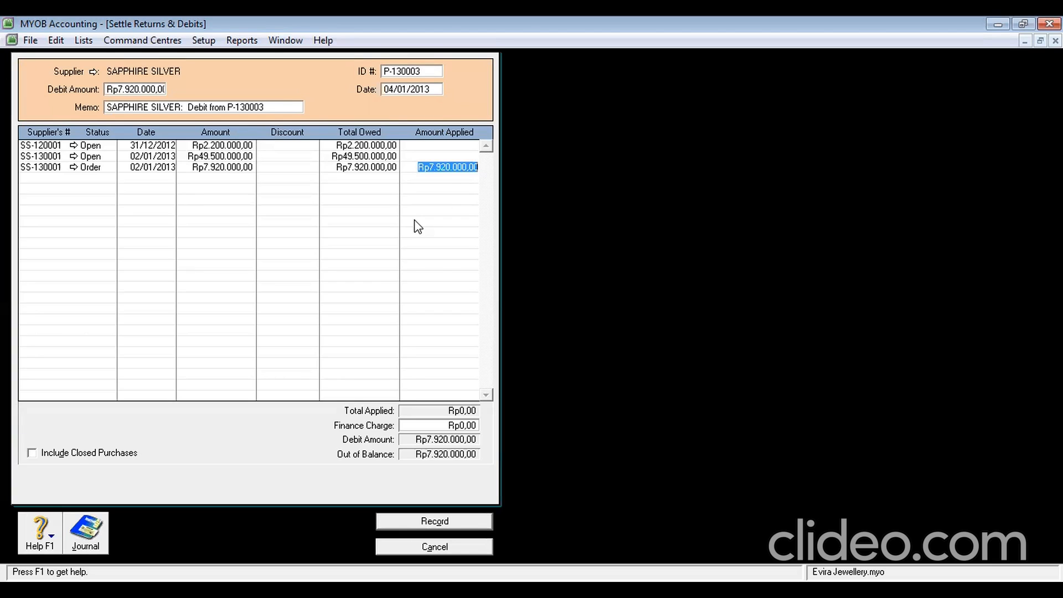
pyautogui.press('Tab')
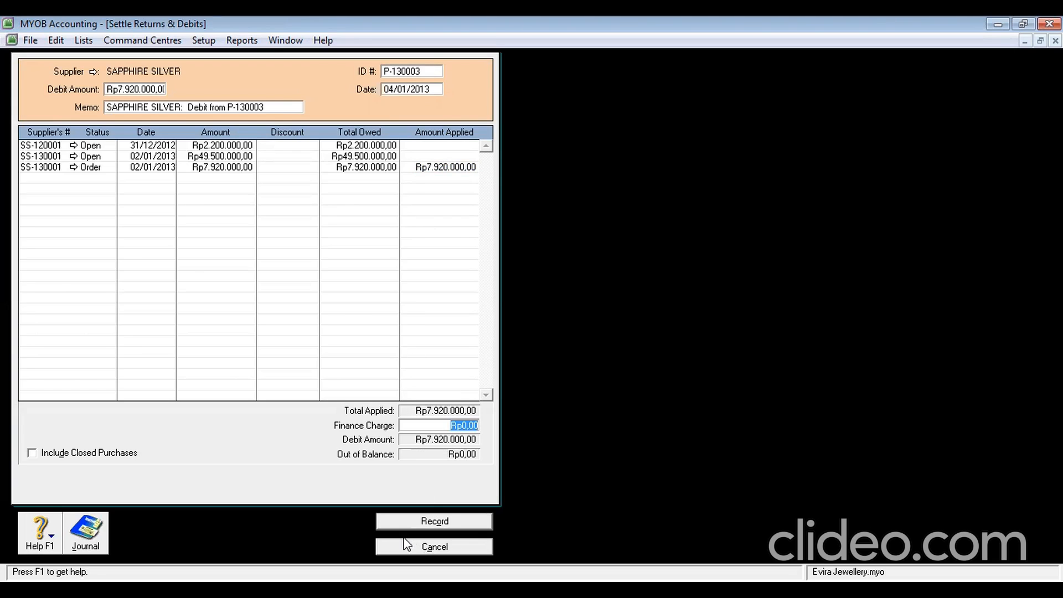
pyautogui.click(431, 525)
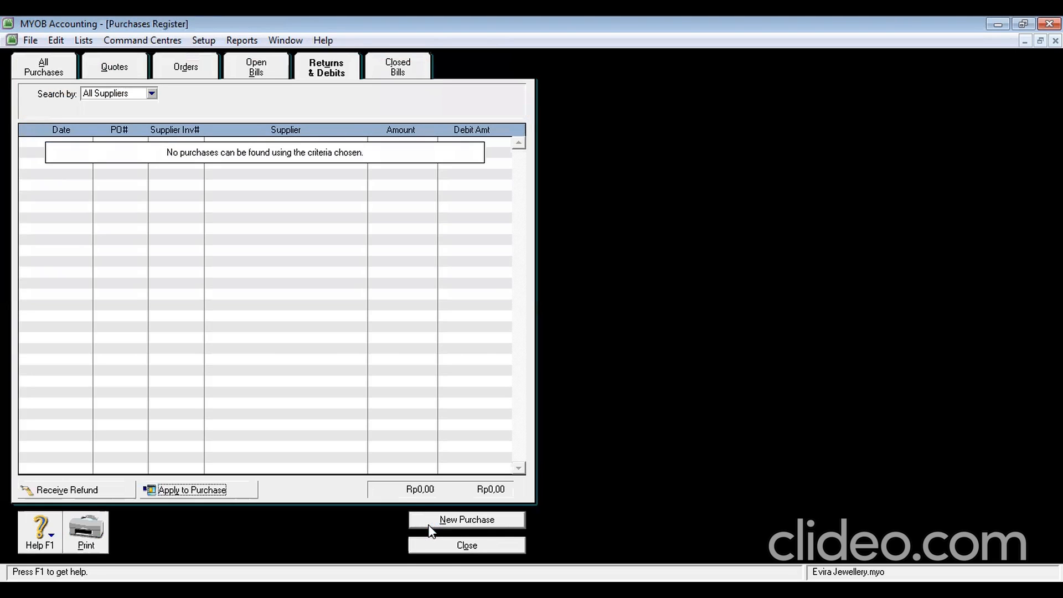
# Close the Purchases Register, discard the blank bill, and start a new sales invoice
pyautogui.click(454, 541)
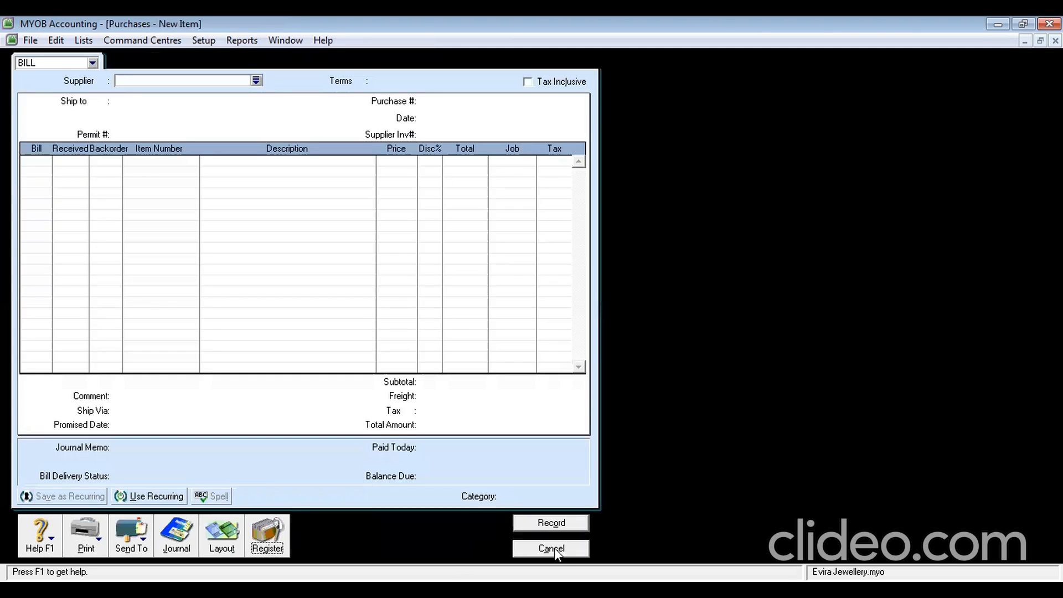
pyautogui.click(552, 548)
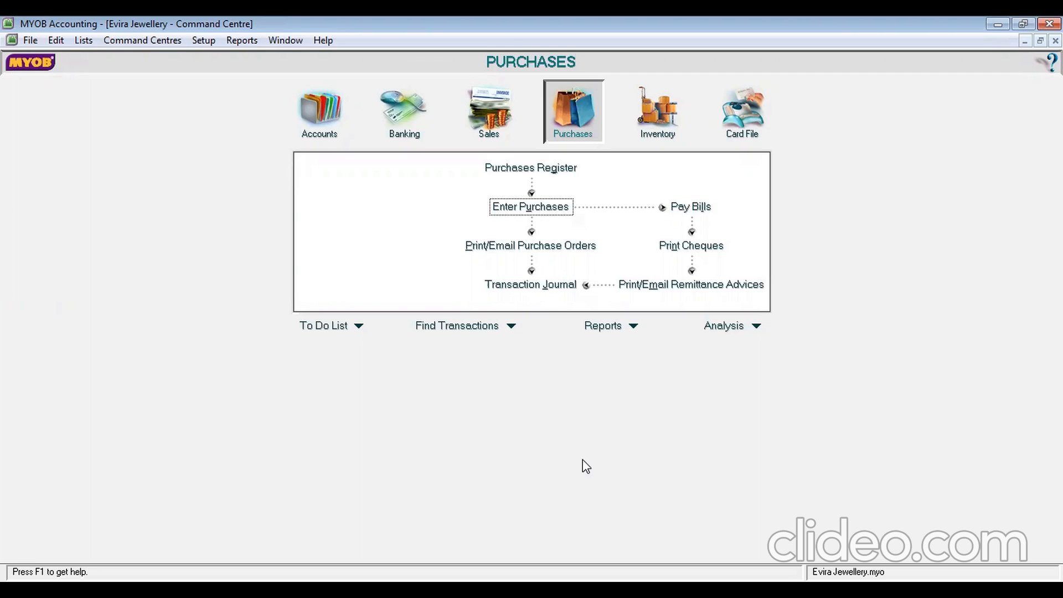
pyautogui.click(486, 131)
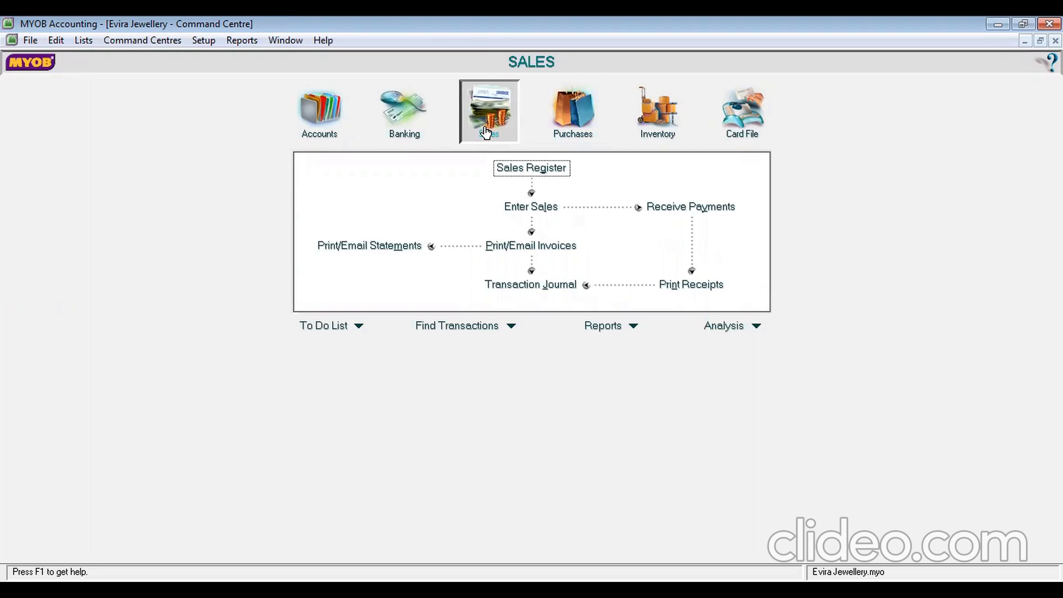
pyautogui.click(545, 210)
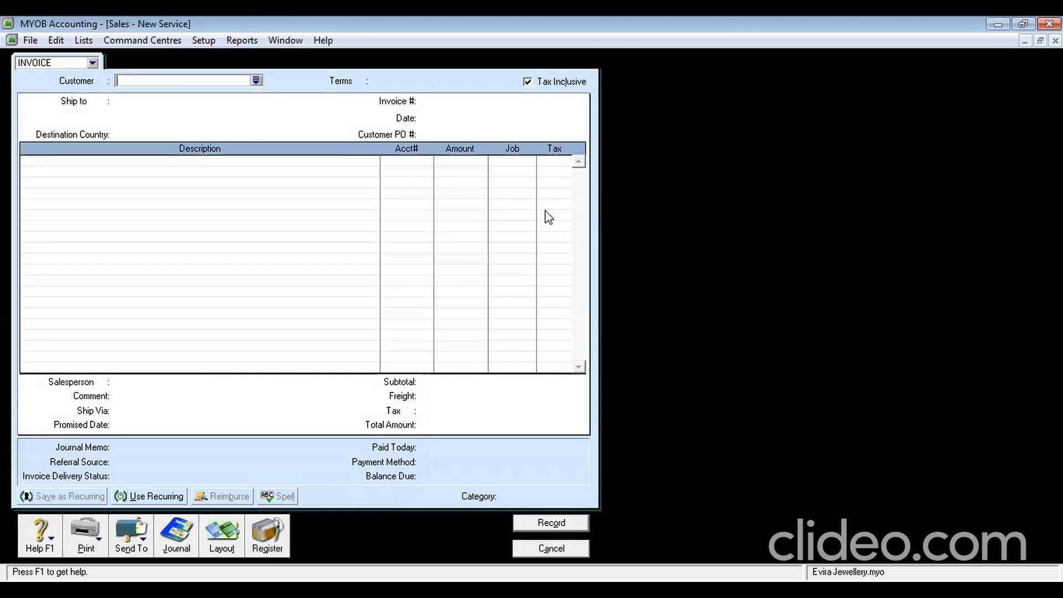
# Choose ERNEST COLLECTION as the invoice customer
pyautogui.click(256, 81)
pyautogui.click(440, 233)
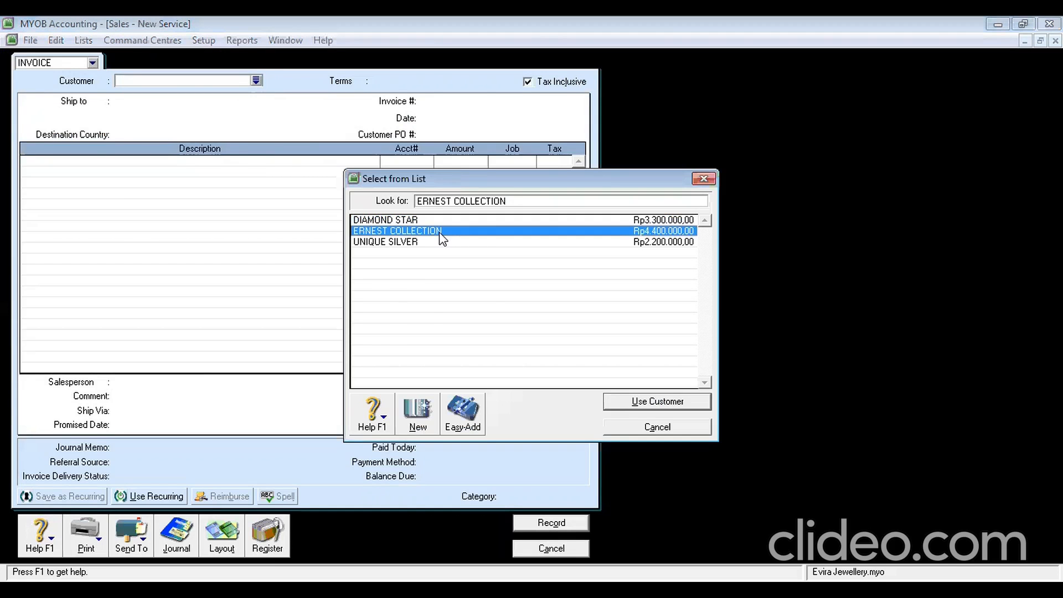
pyautogui.doubleClick(442, 237)
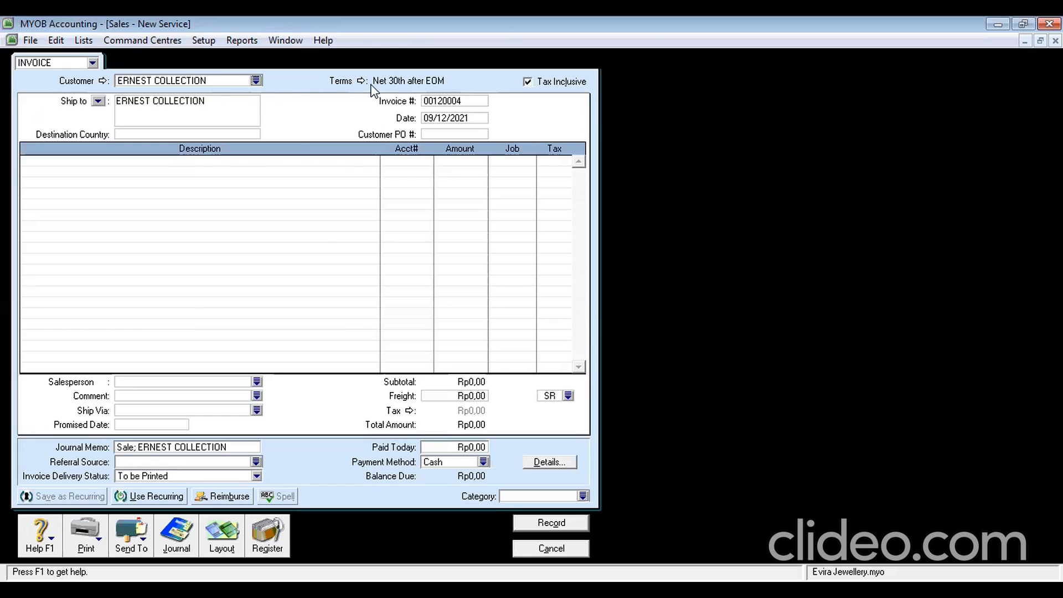
# Change the credit terms so the balance is due in a given 10 days
pyautogui.click(353, 81)
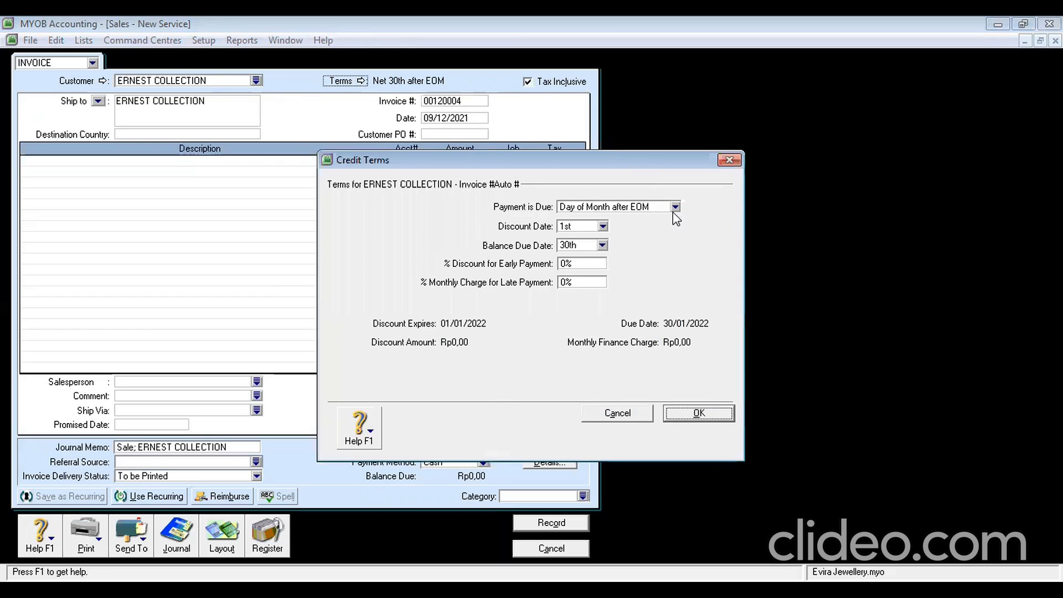
pyautogui.click(672, 208)
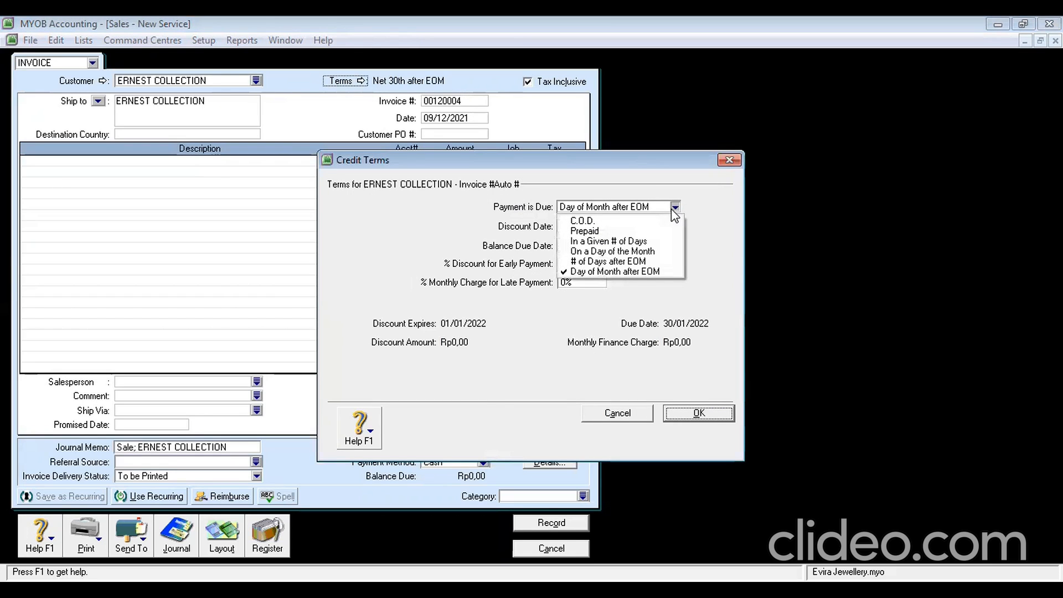
pyautogui.click(638, 242)
pyautogui.click(574, 227)
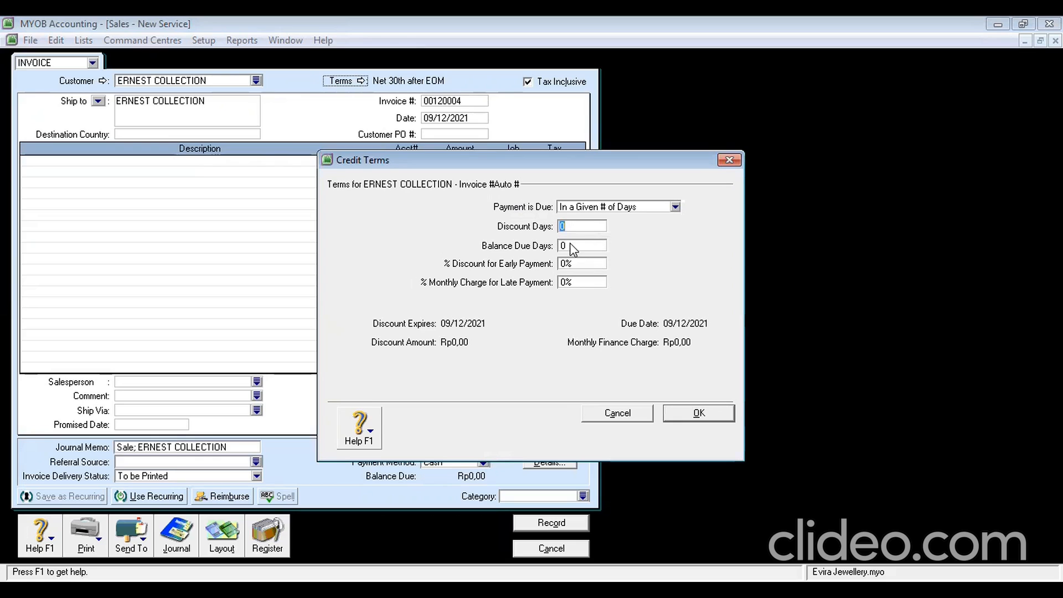
pyautogui.click(571, 244)
pyautogui.write('10')
pyautogui.click(699, 413)
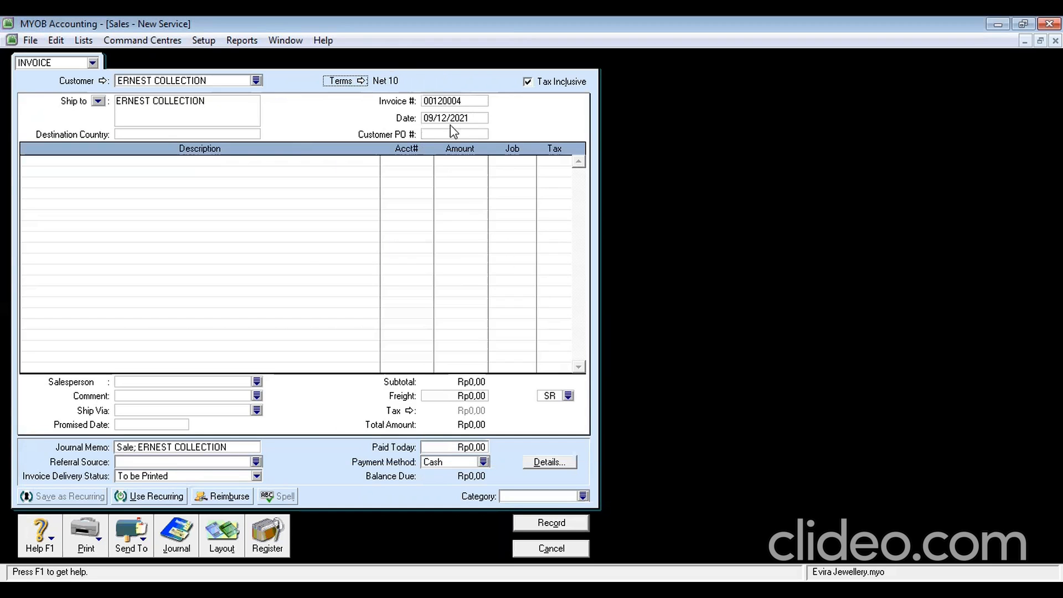
# Number the invoice S-130001, date it 15/01/2013, enter PO EC-130001, and pick the Item layout
pyautogui.click(447, 101)
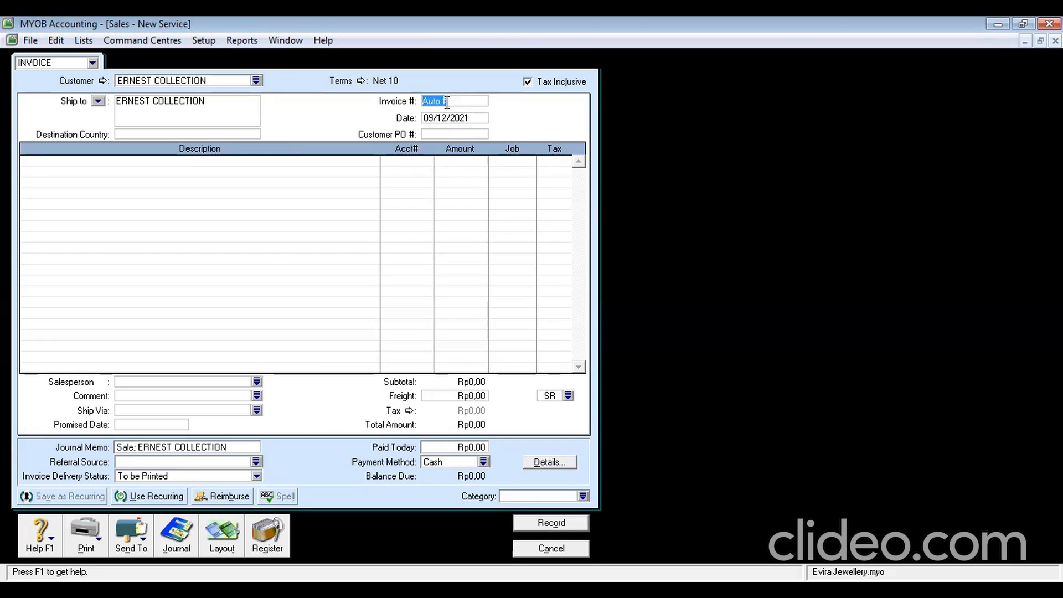
pyautogui.write('S-130001')
pyautogui.click(474, 119)
pyautogui.write('15/1/')
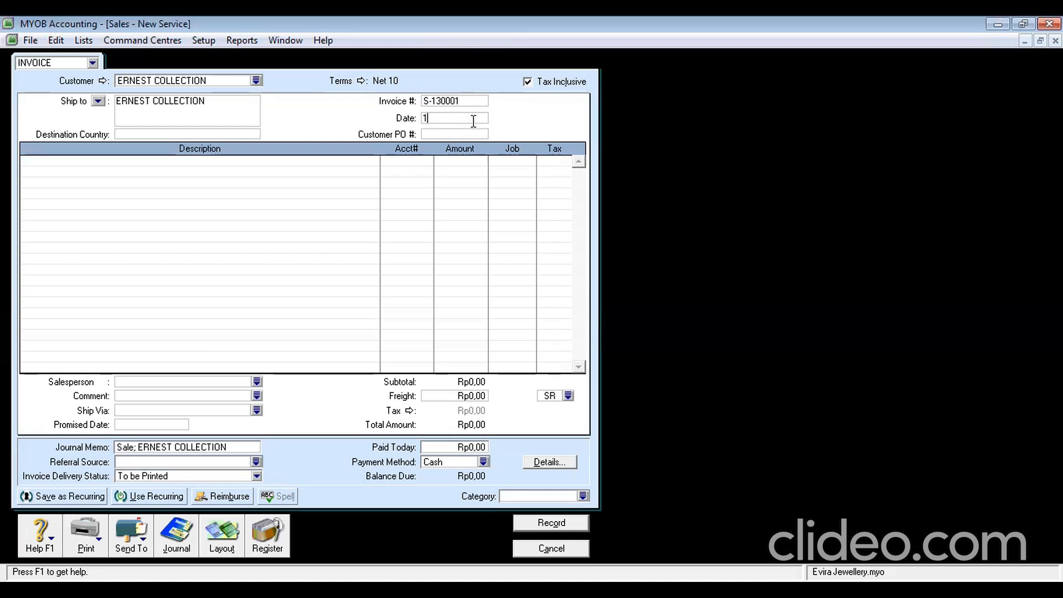
pyautogui.write('2013')
pyautogui.click(472, 133)
pyautogui.write('EC-130001')
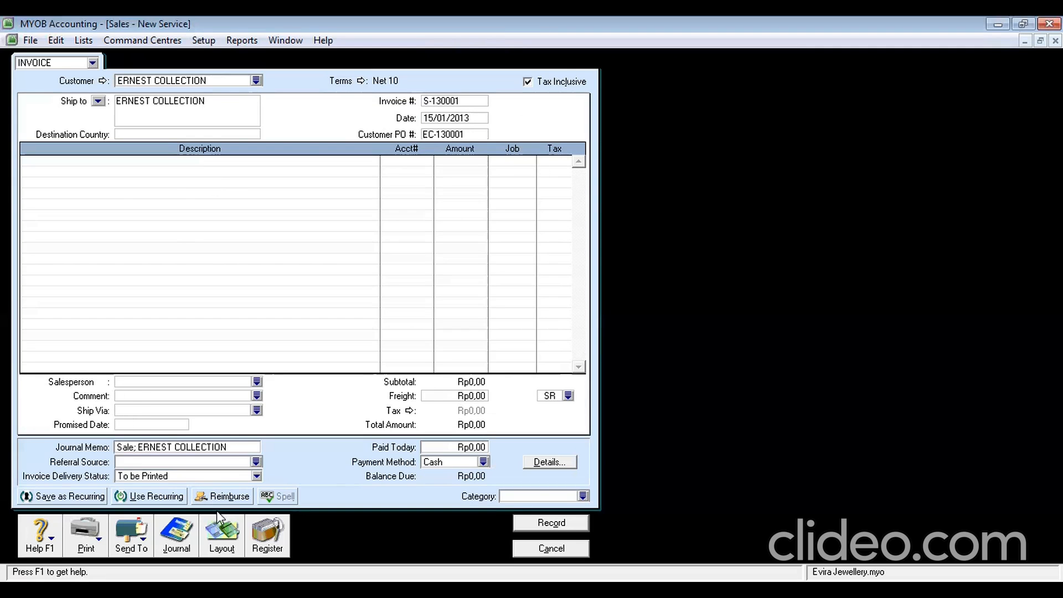
pyautogui.click(221, 533)
pyautogui.click(399, 292)
# Confirm the Item layout, re-enter PO EC-130001, and add a first line of 7 × AW
pyautogui.click(629, 395)
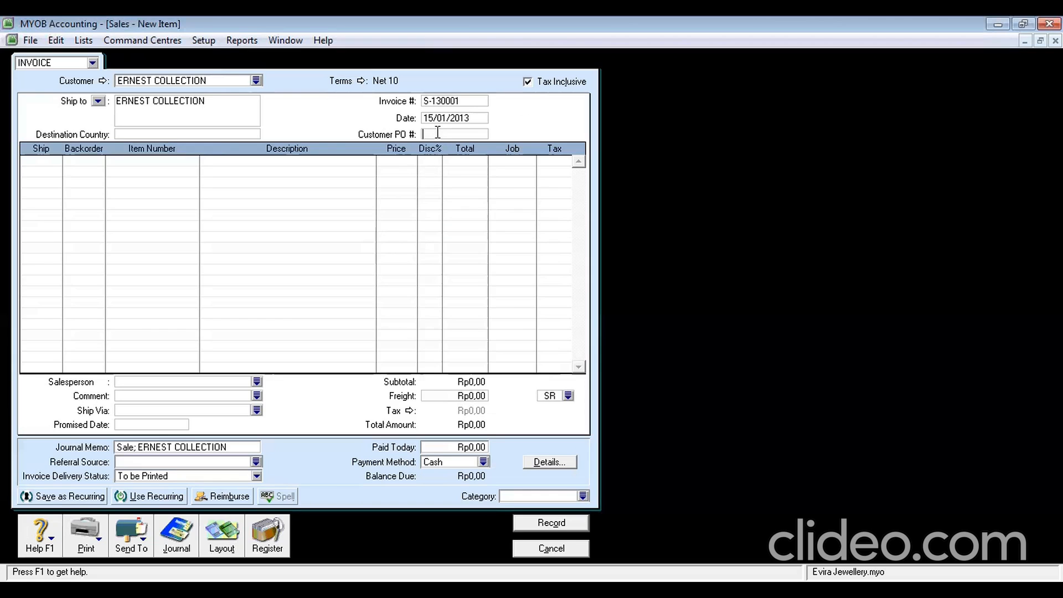
pyautogui.write('EC')
pyautogui.write('-13000')
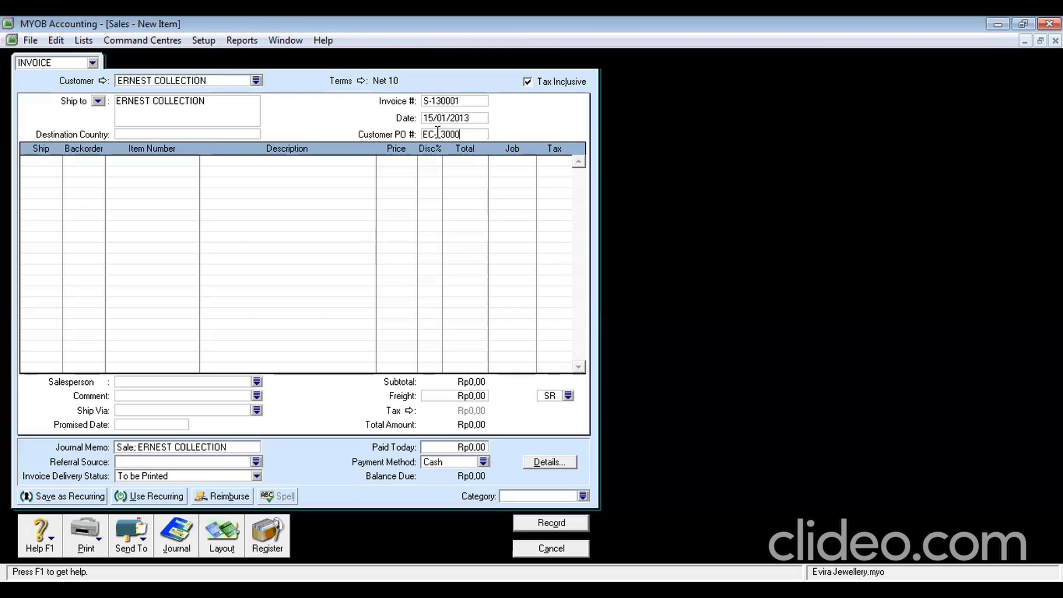
pyautogui.write('1')
pyautogui.click(50, 161)
pyautogui.write('7')
pyautogui.press('Tab')
pyautogui.press('Tab')
pyautogui.write('Aw')
pyautogui.press('Tab')
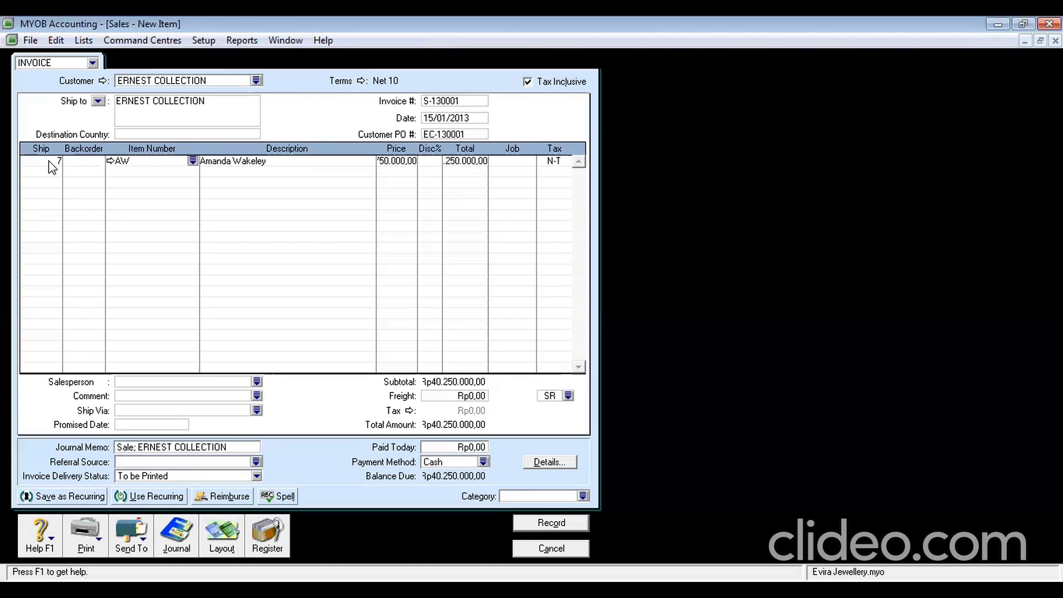
pyautogui.press('Tab')
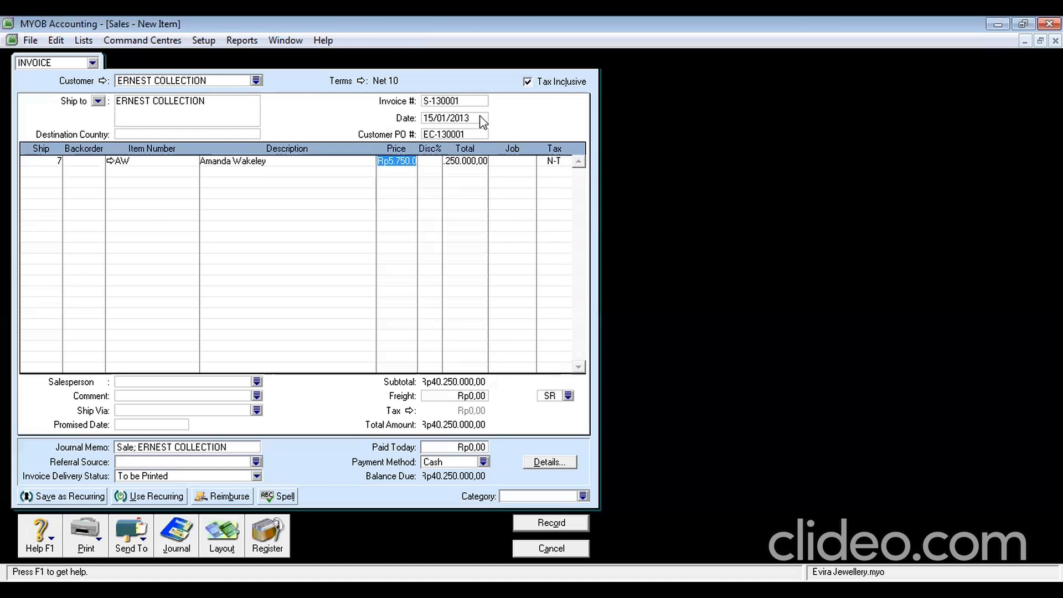
# Turn off tax-inclusive pricing and give the first line tax code GST and job GD
pyautogui.click(528, 83)
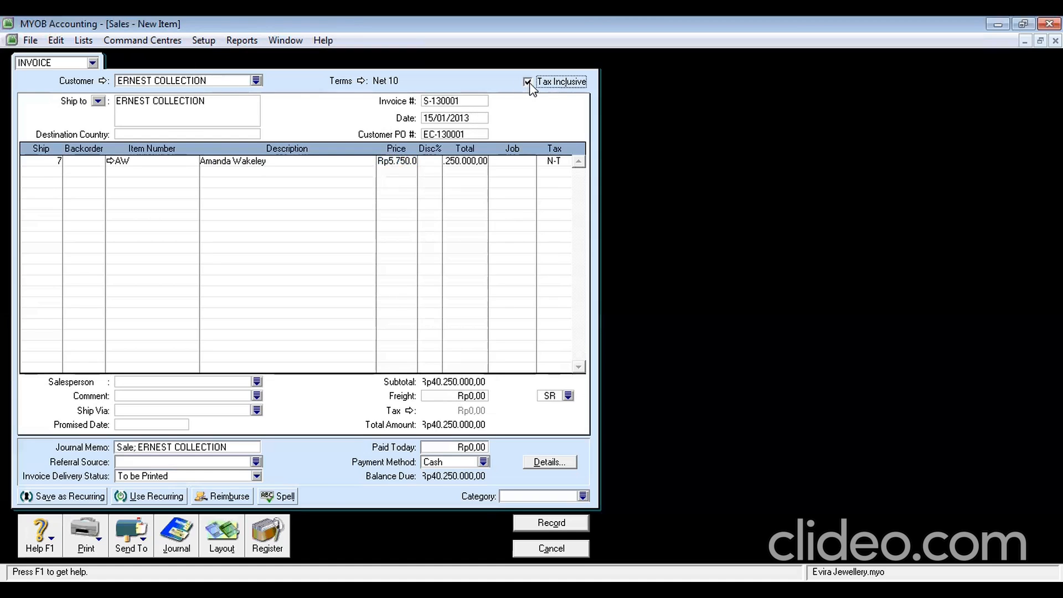
pyautogui.click(553, 161)
pyautogui.write('GST')
pyautogui.click(524, 159)
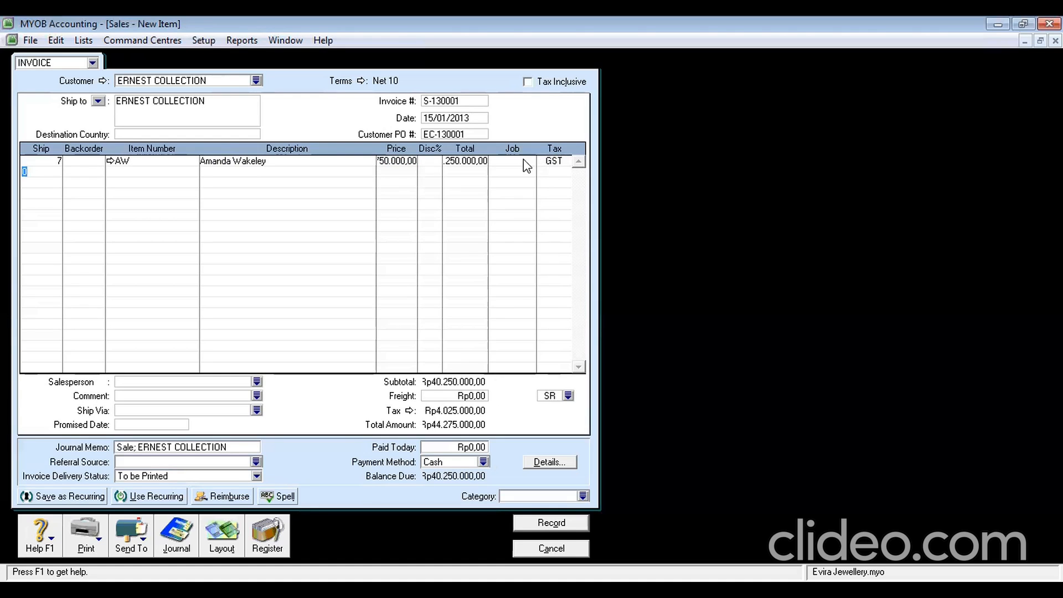
pyautogui.write('Go')
pyautogui.press('Tab')
# Add a second line of 5 × CK with job GD and tax code GST
pyautogui.write('5')
pyautogui.press('Tab')
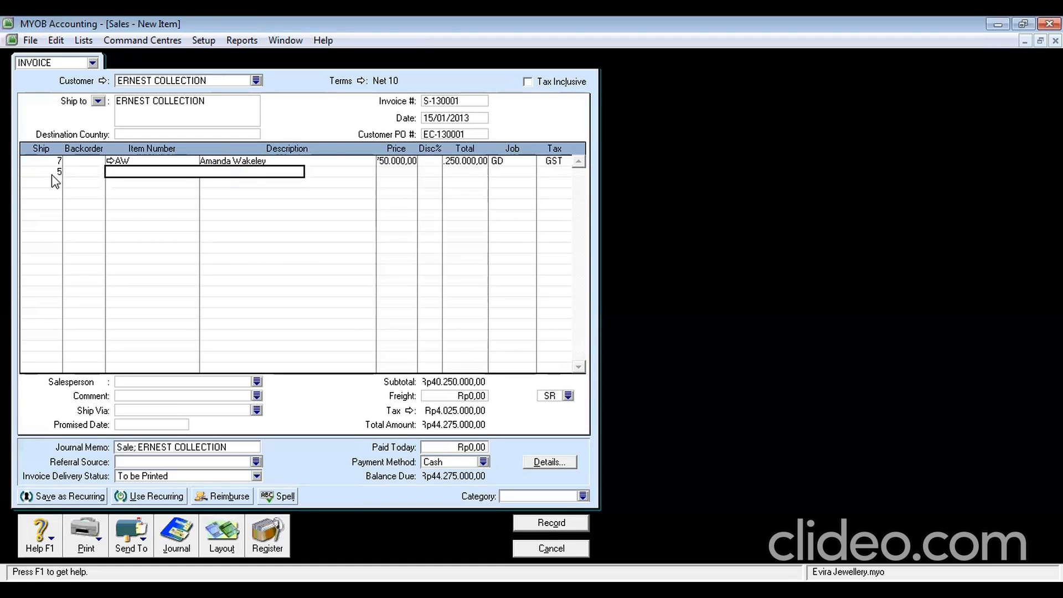
pyautogui.write('CK')
pyautogui.press('Tab')
pyautogui.press('Tab')
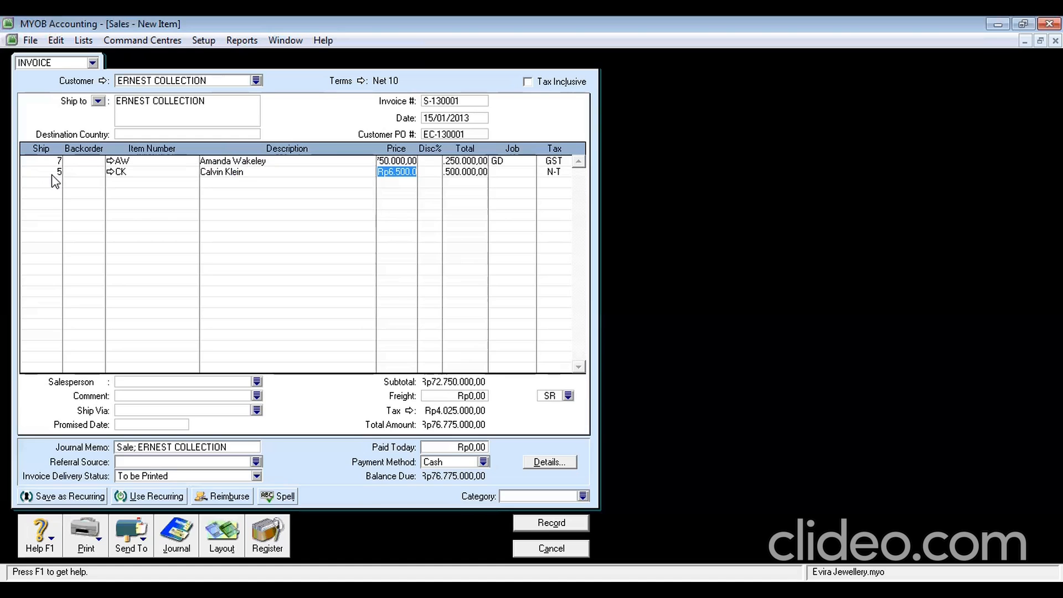
pyautogui.press('Tab')
pyautogui.press('Tab')
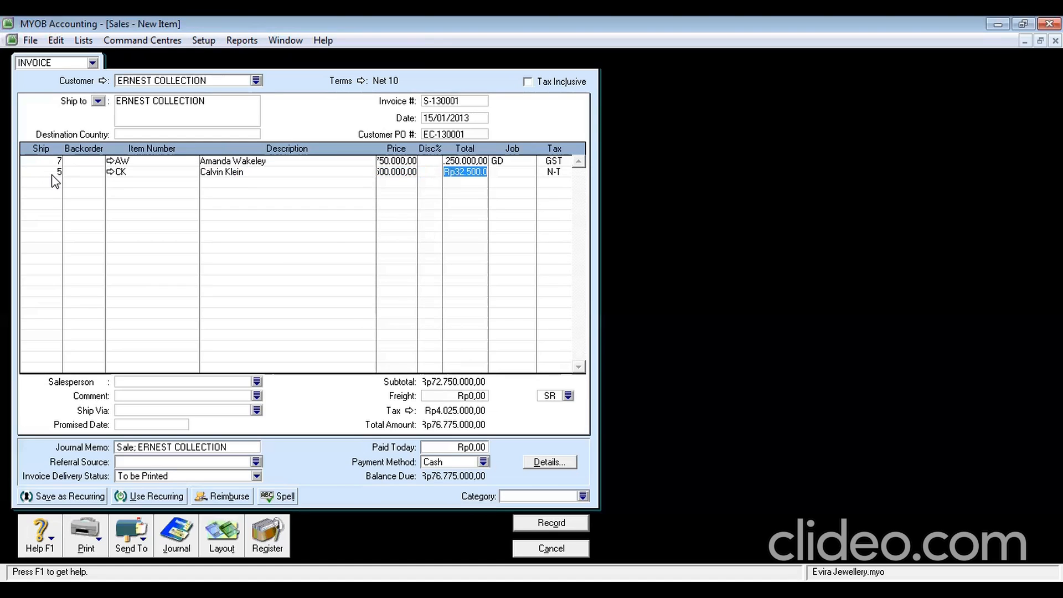
pyautogui.press('Tab')
pyautogui.write('GD')
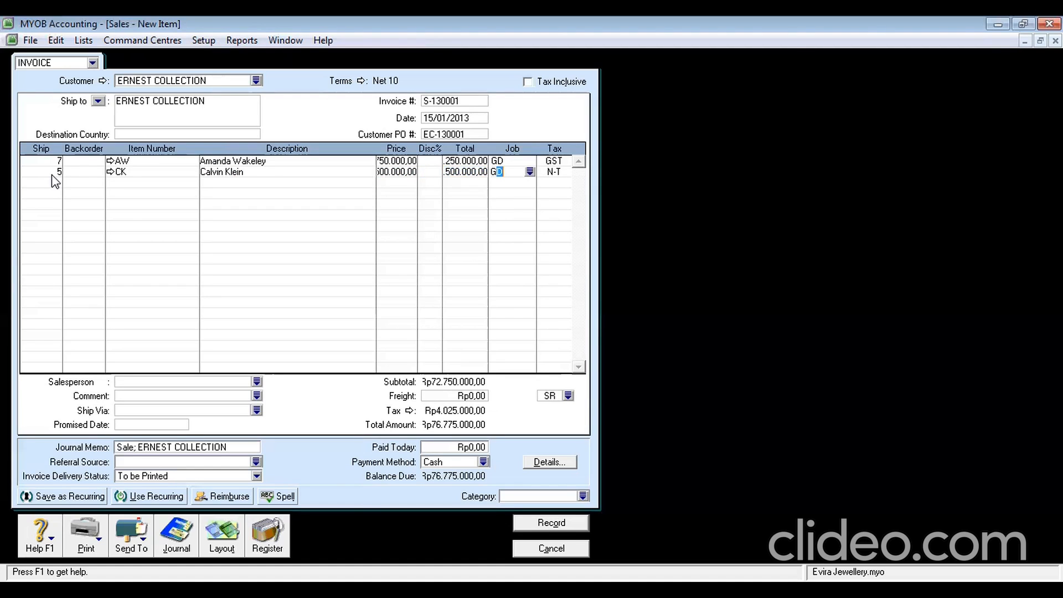
pyautogui.press('Tab')
pyautogui.write('G')
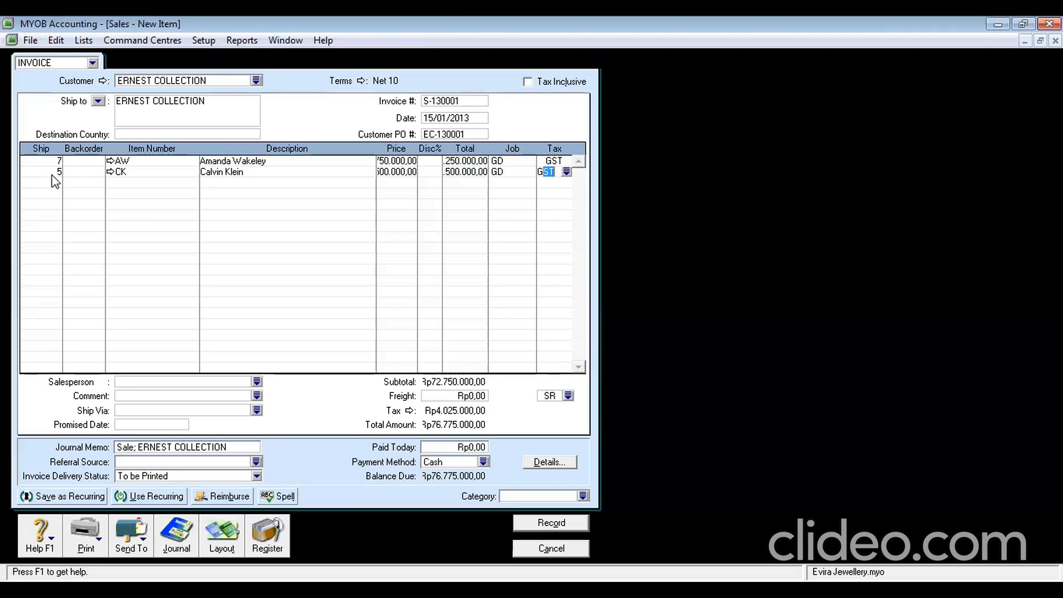
pyautogui.press('Tab')
# Set category BDG, choose the salesperson, and record the Ernest Collection invoice
pyautogui.click(504, 497)
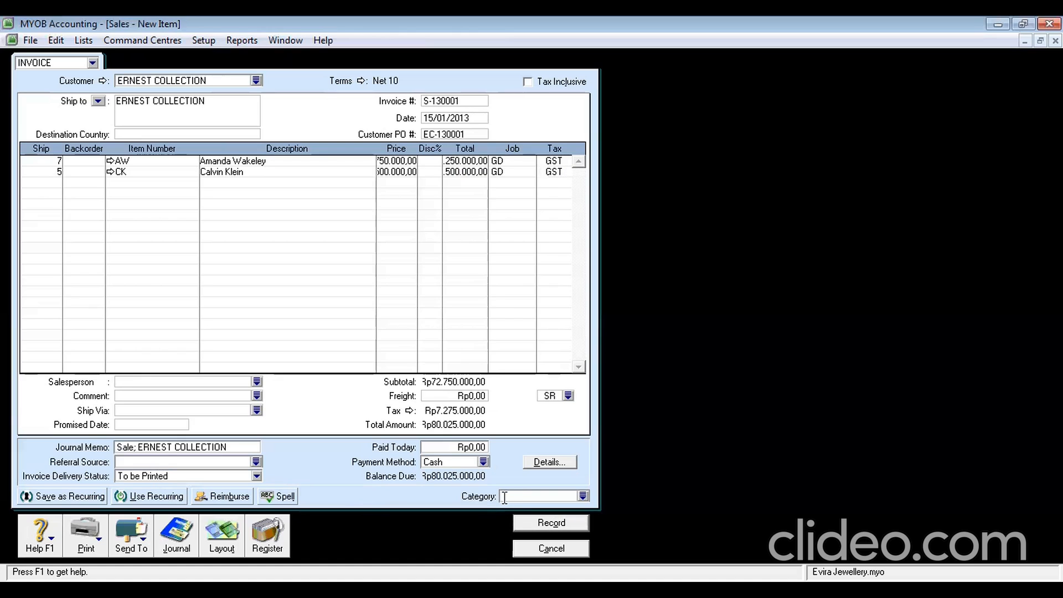
pyautogui.write('b')
pyautogui.click(184, 382)
pyautogui.write('r')
pyautogui.press('Tab')
pyautogui.doubleClick(178, 383)
pyautogui.write('JULIA')
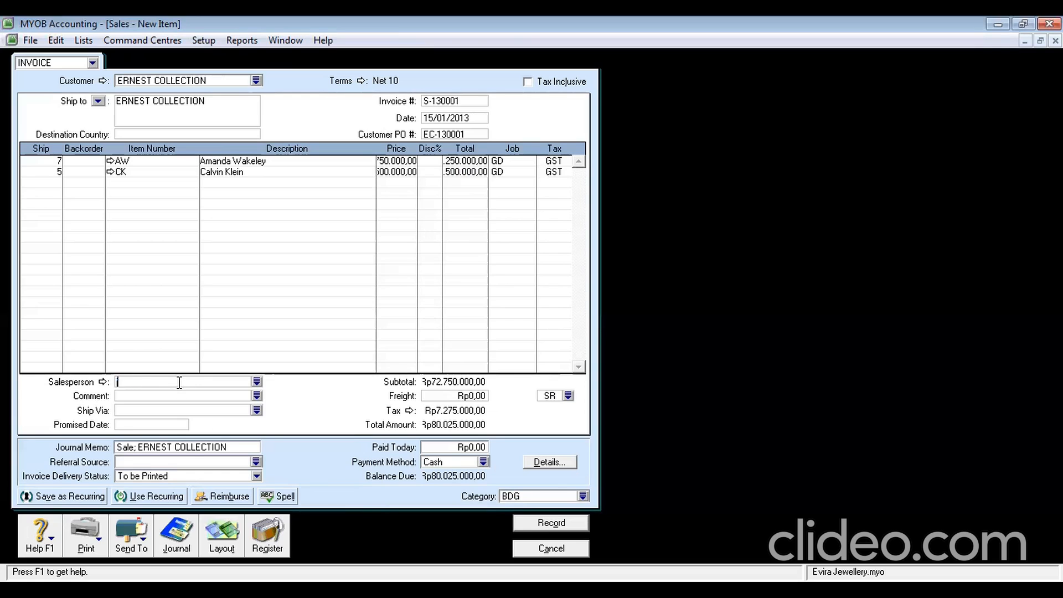
pyautogui.press('Tab')
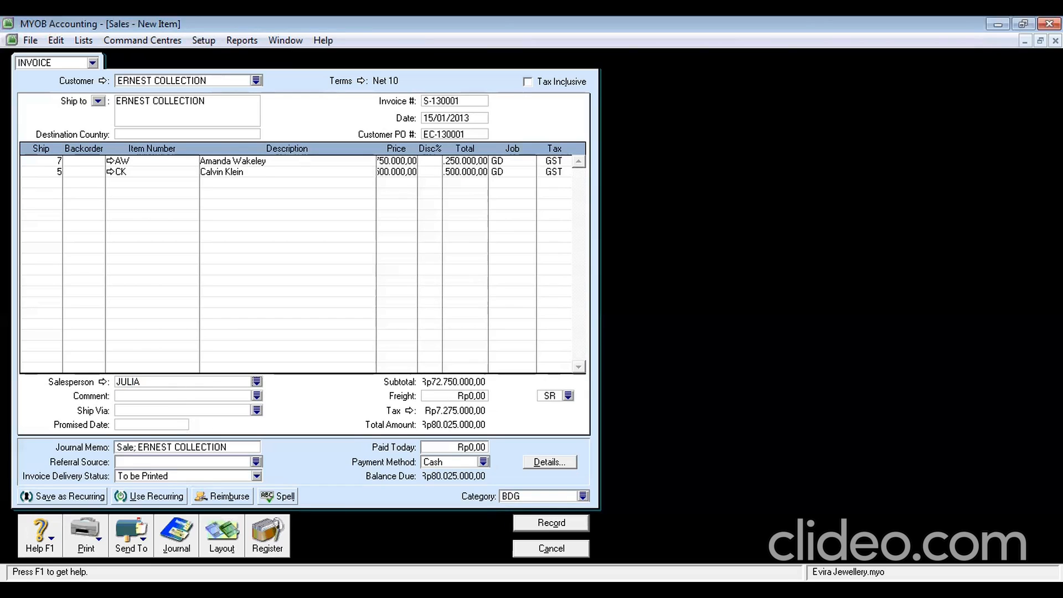
pyautogui.click(547, 521)
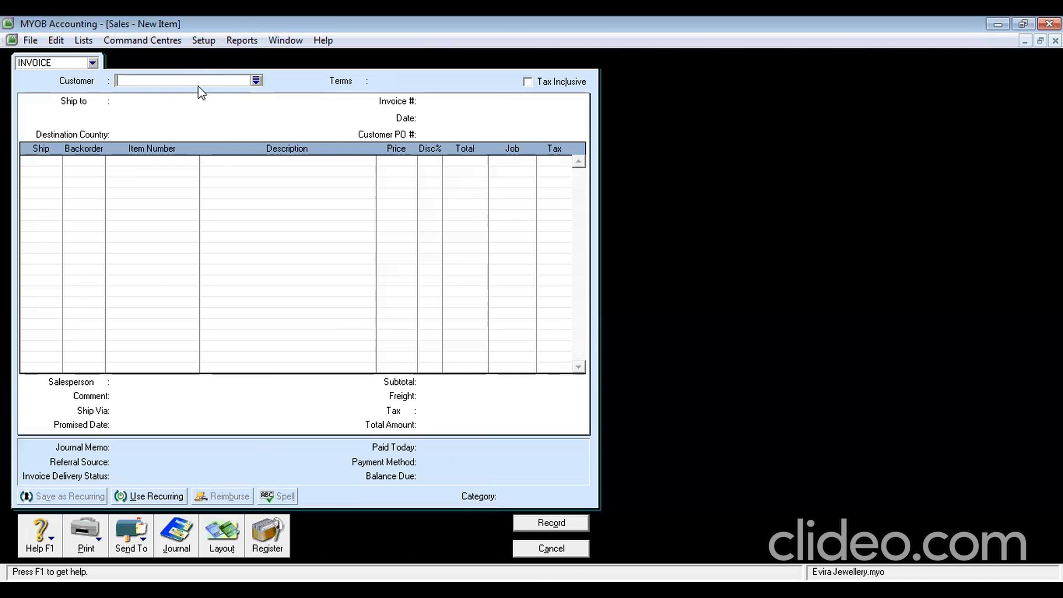
# Pick customer DIAMOND STAR and set credit terms to due on the 20th of the month
pyautogui.click(256, 81)
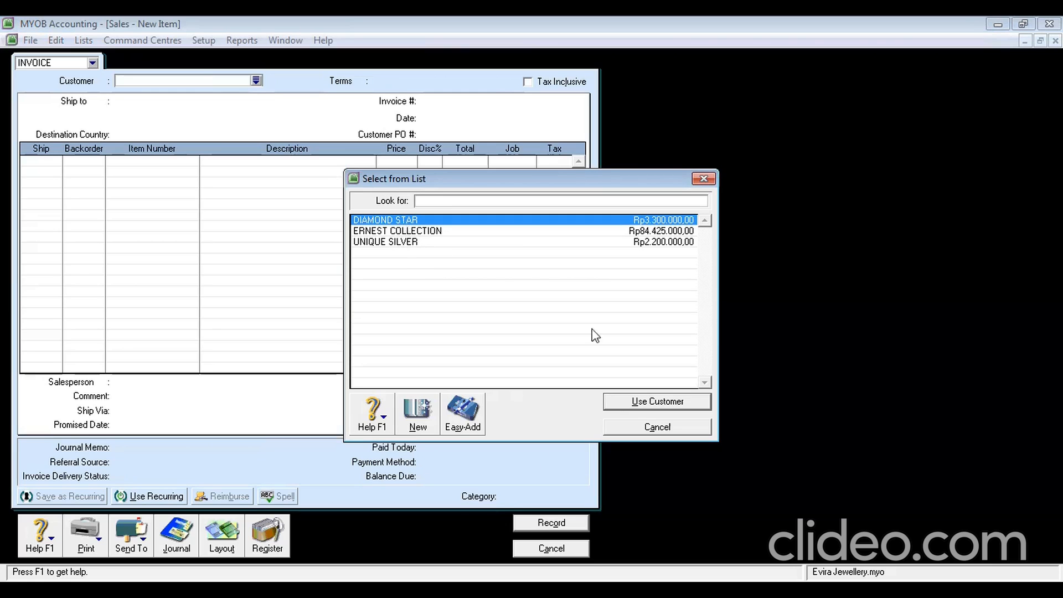
pyautogui.click(652, 402)
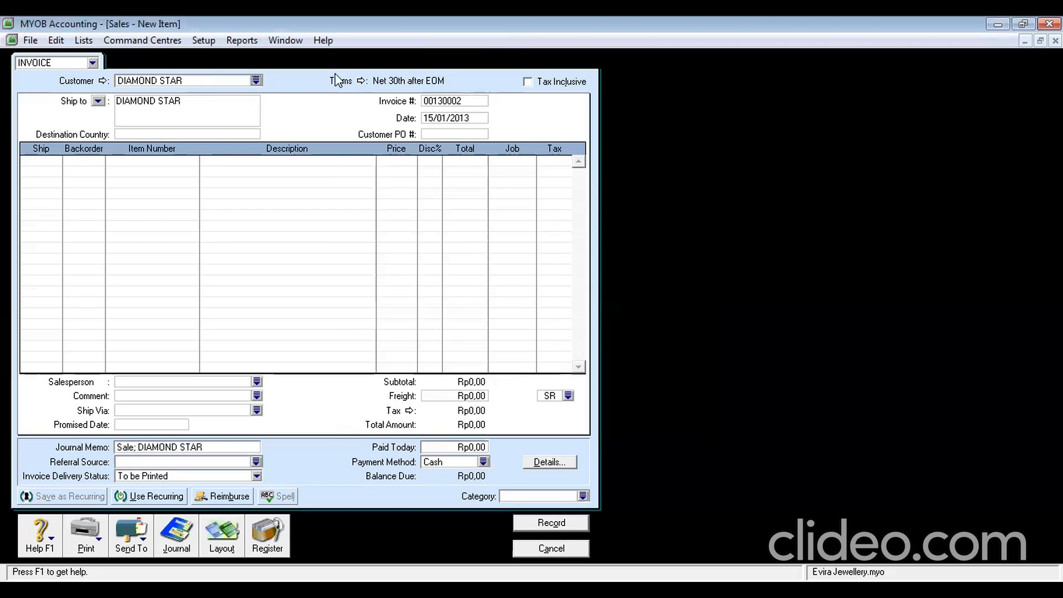
pyautogui.click(361, 82)
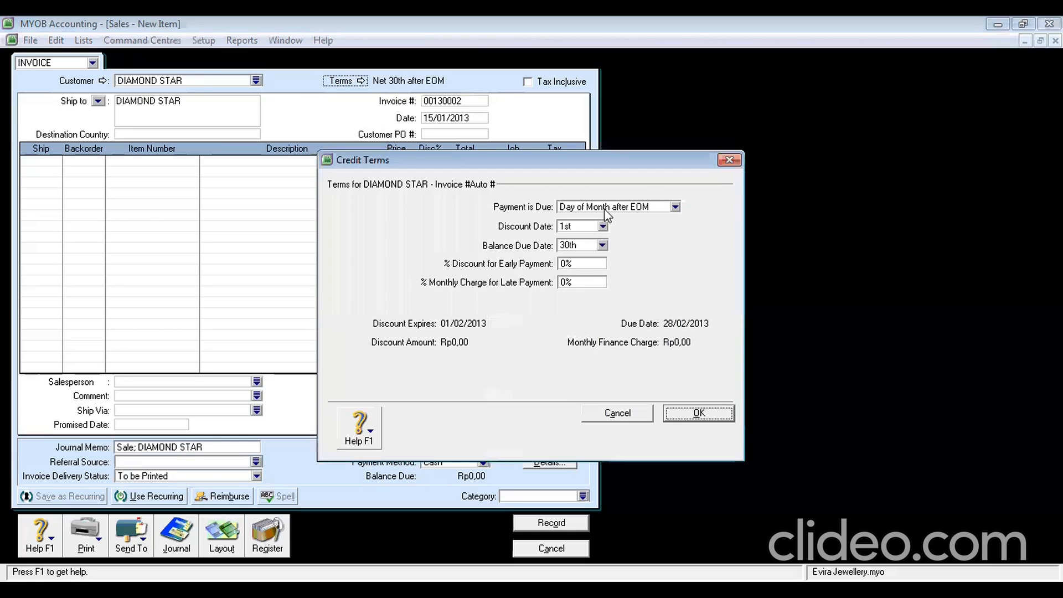
pyautogui.click(675, 208)
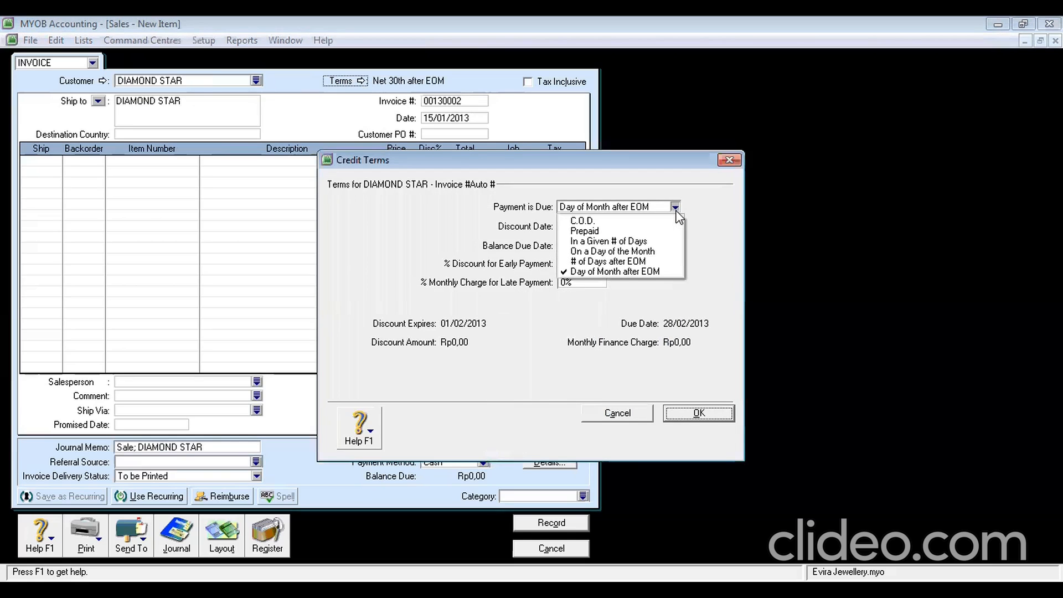
pyautogui.click(643, 251)
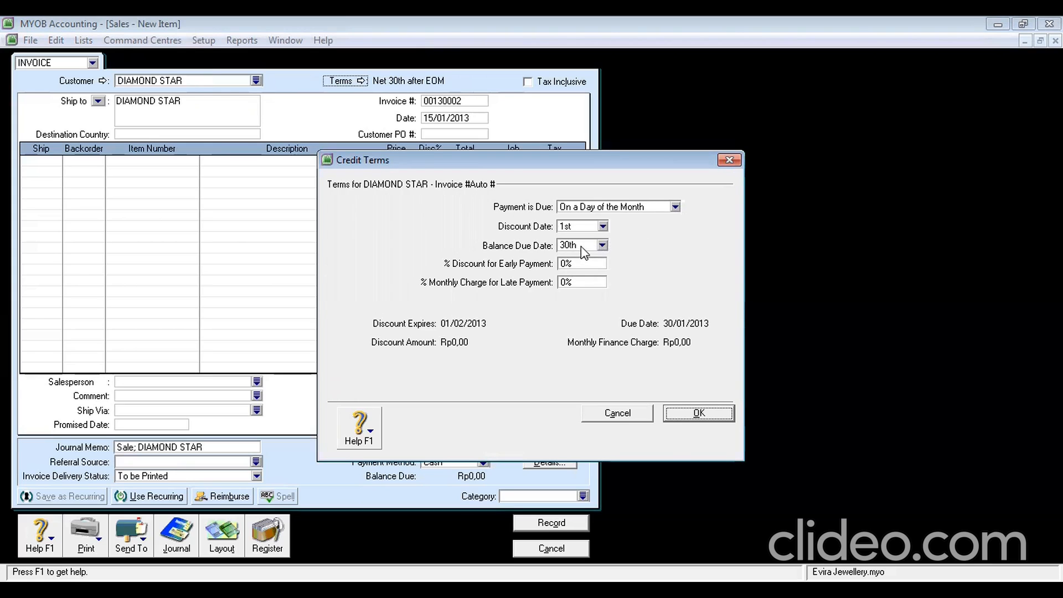
pyautogui.click(585, 247)
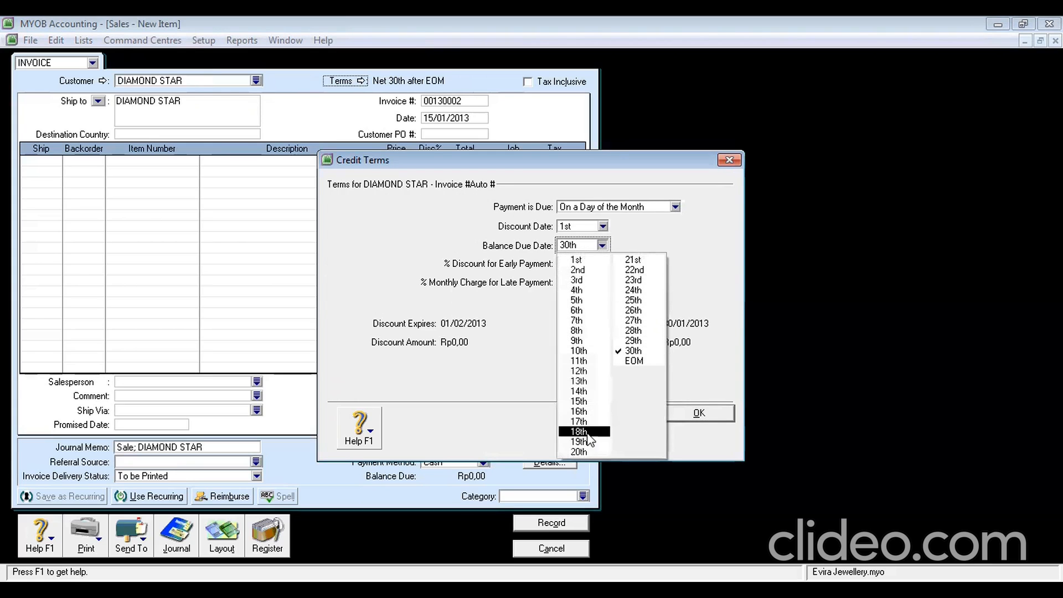
pyautogui.click(595, 451)
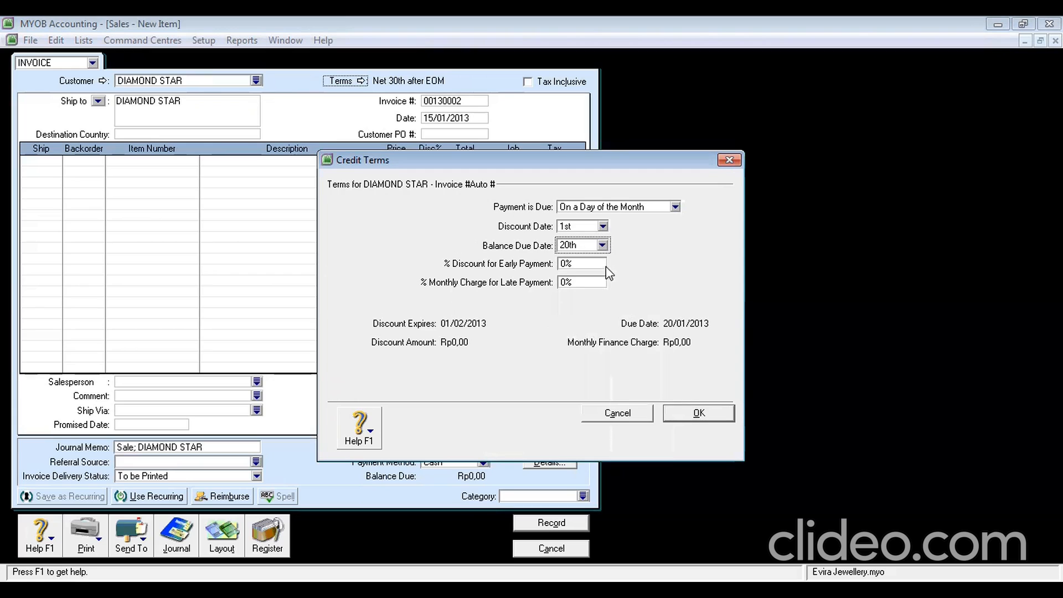
pyautogui.click(700, 415)
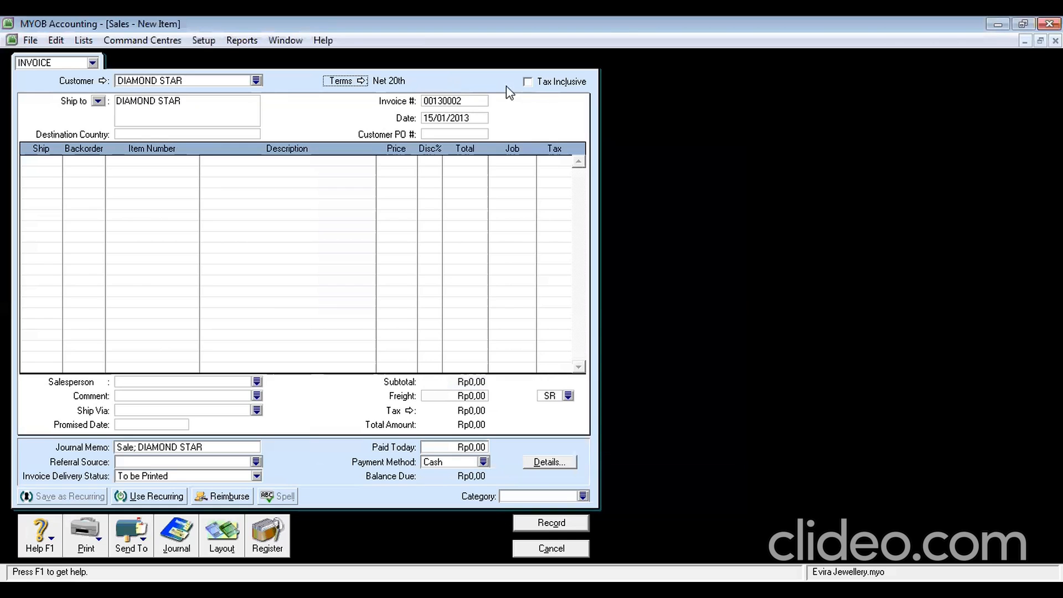
# Number the invoice S-130002, change its date to 16/01/2013, and enter PO DS-130001
pyautogui.click(479, 100)
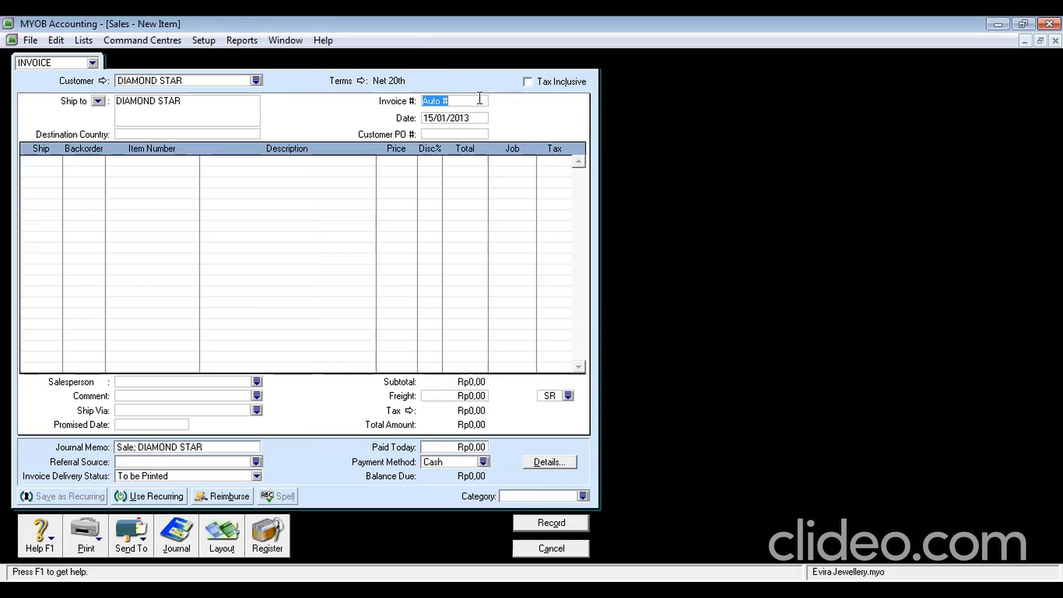
pyautogui.write('S-130002')
pyautogui.click(478, 117)
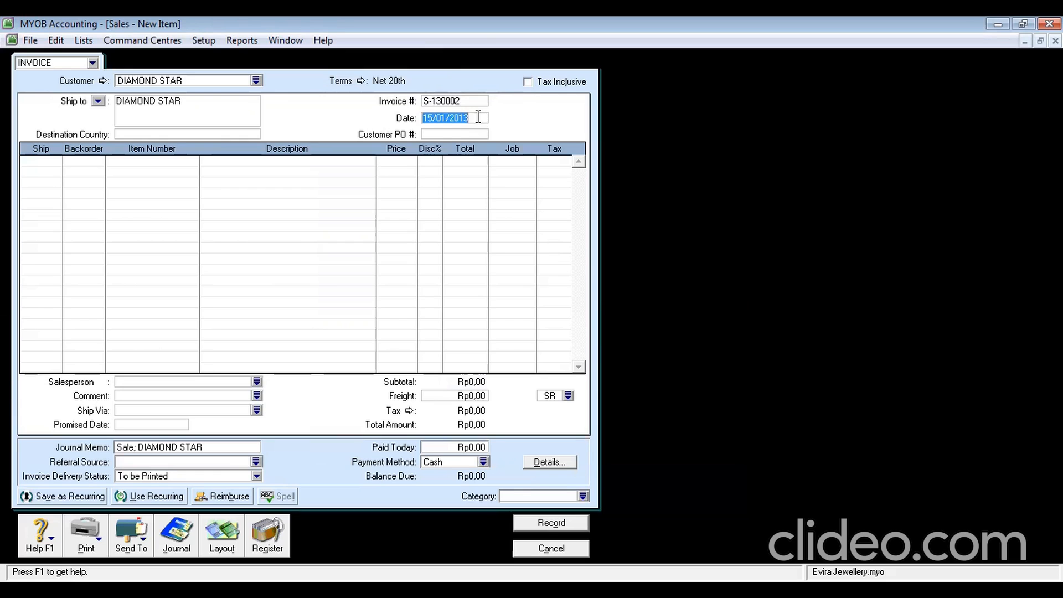
pyautogui.click(431, 120)
pyautogui.press('BackSpace')
pyautogui.write('6')
pyautogui.click(437, 134)
pyautogui.write('DS')
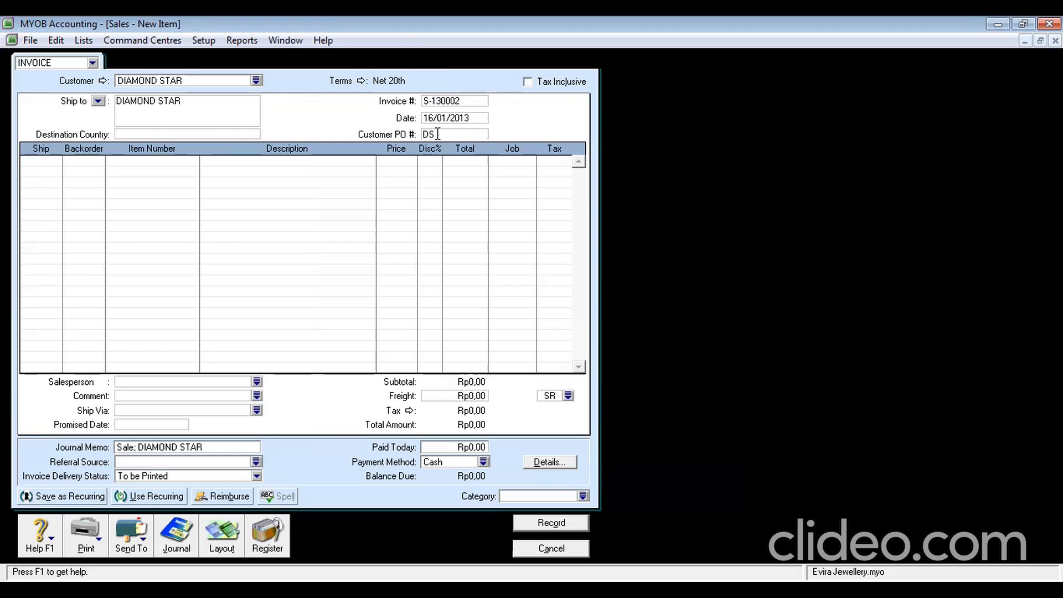
pyautogui.write('-130001')
# Add a line of 4 × NL at 6325000 each, tax inclusive with tax code GST
pyautogui.click(51, 160)
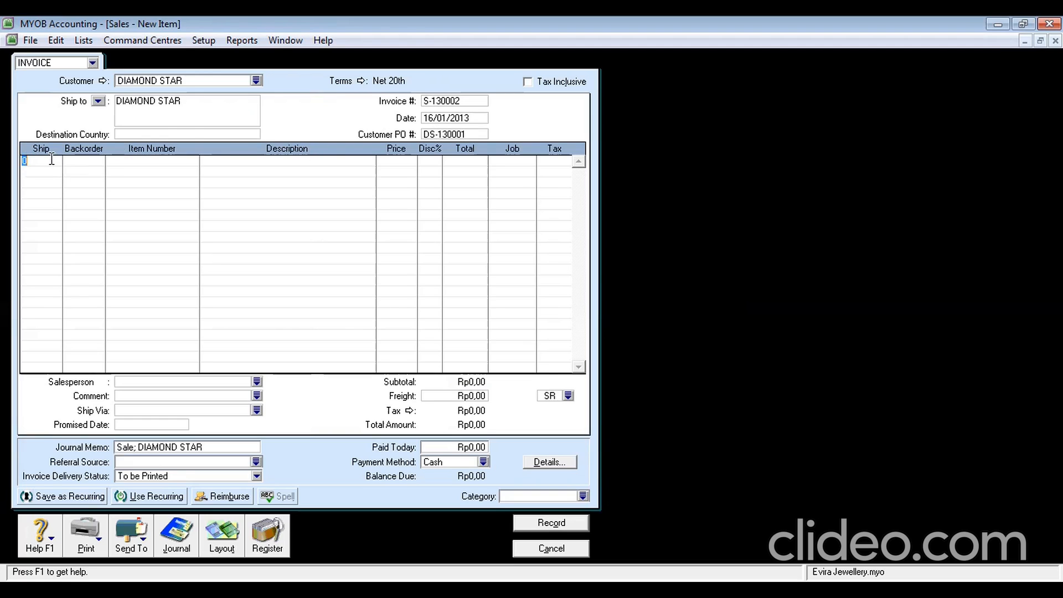
pyautogui.write('4')
pyautogui.press('Tab')
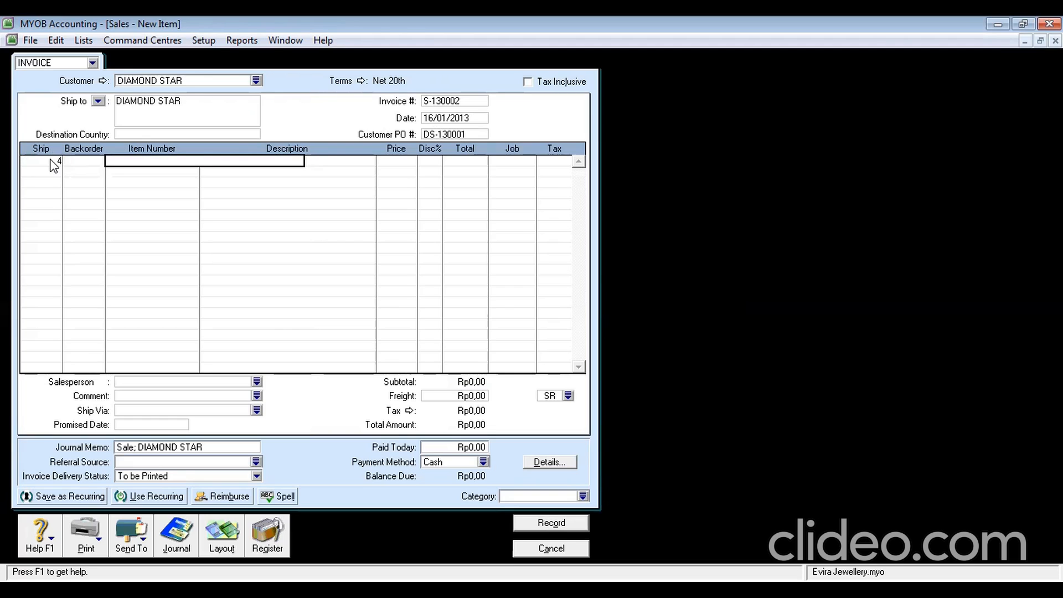
pyautogui.write('N')
pyautogui.press('Tab')
pyautogui.press('Tab')
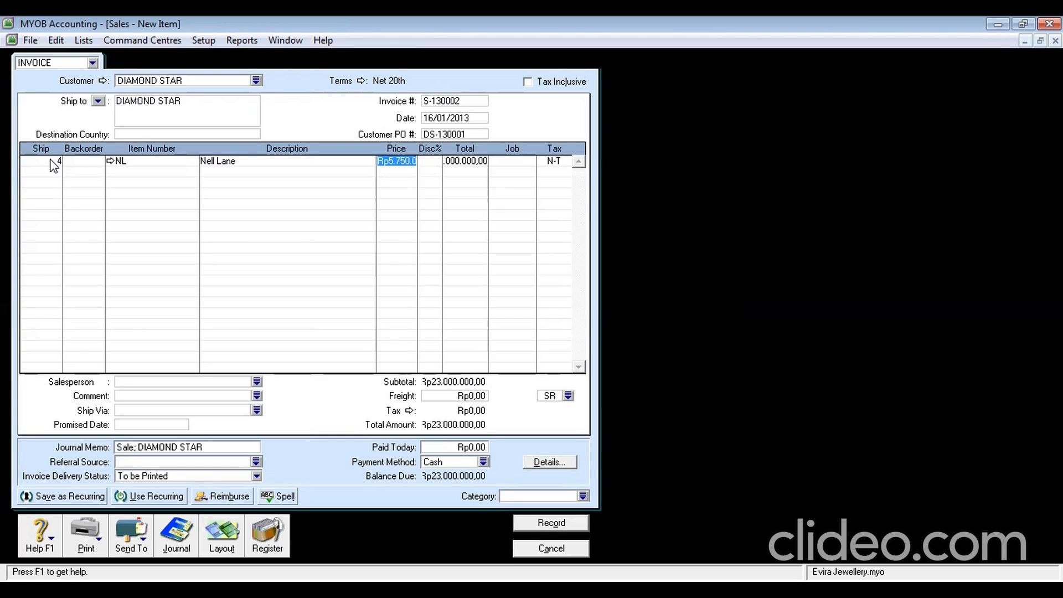
pyautogui.write('6325000')
pyautogui.press('Tab')
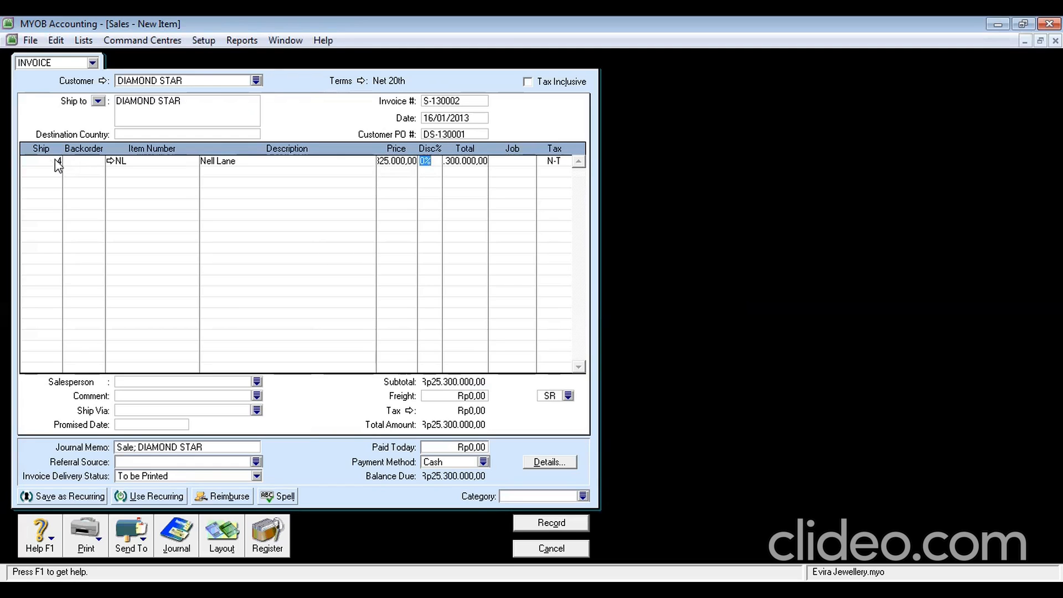
pyautogui.click(527, 82)
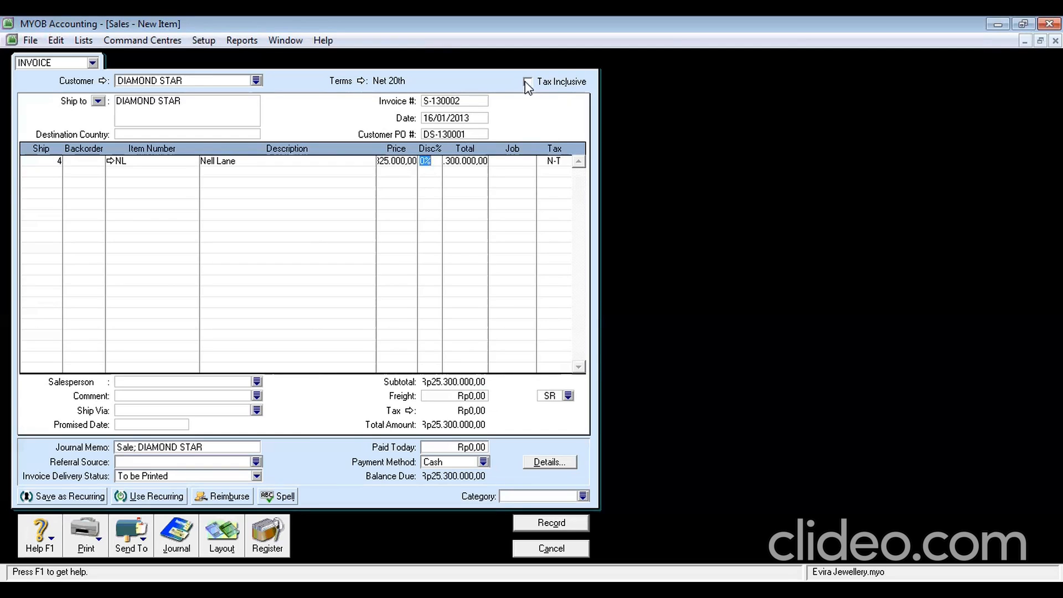
pyautogui.click(556, 162)
pyautogui.write('GST')
pyautogui.press('Tab')
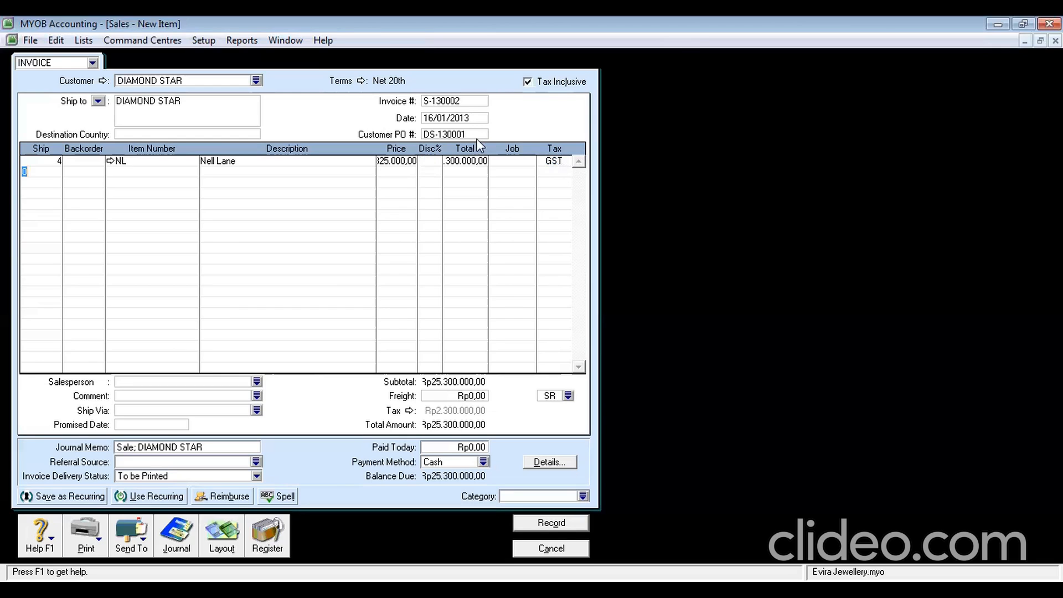
# Assign job DM to the first line and choose the salesperson
pyautogui.click(514, 164)
pyautogui.write('DM')
pyautogui.press('Tab')
pyautogui.press('Tab')
pyautogui.click(200, 382)
pyautogui.write('ROSE')
pyautogui.press('Tab')
# Set the freight tax code to N-T and category YGK, then record the invoice
pyautogui.click(570, 394)
pyautogui.click(568, 395)
pyautogui.click(476, 232)
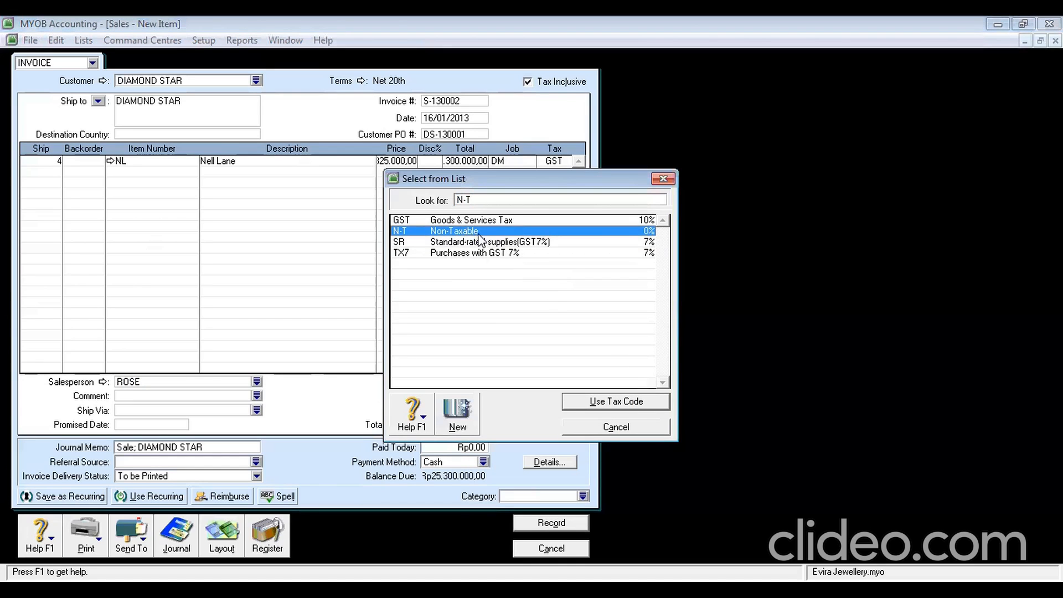
pyautogui.click(632, 403)
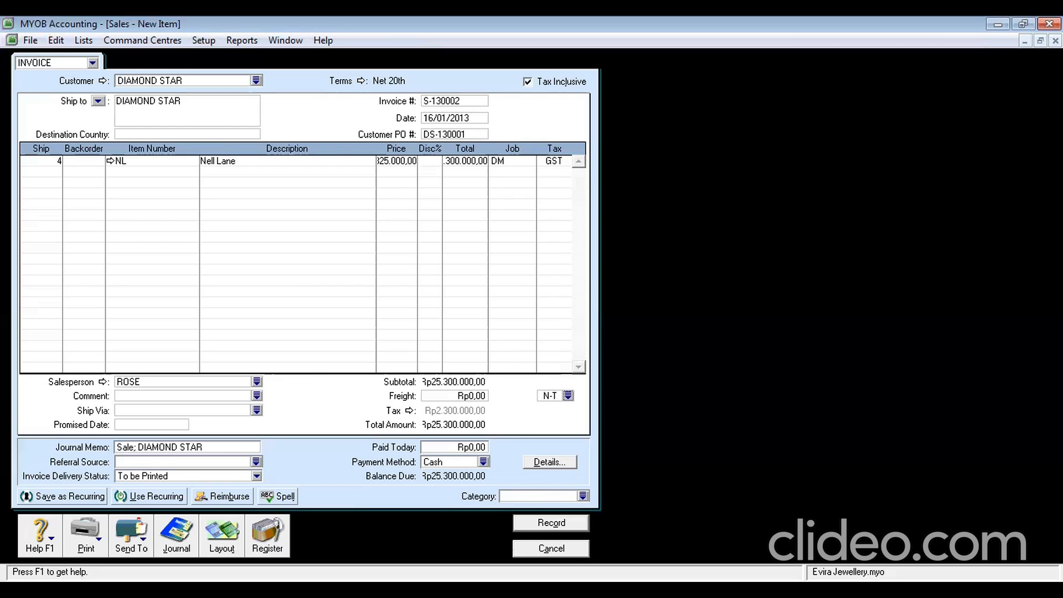
pyautogui.write('YGK')
pyautogui.click(546, 524)
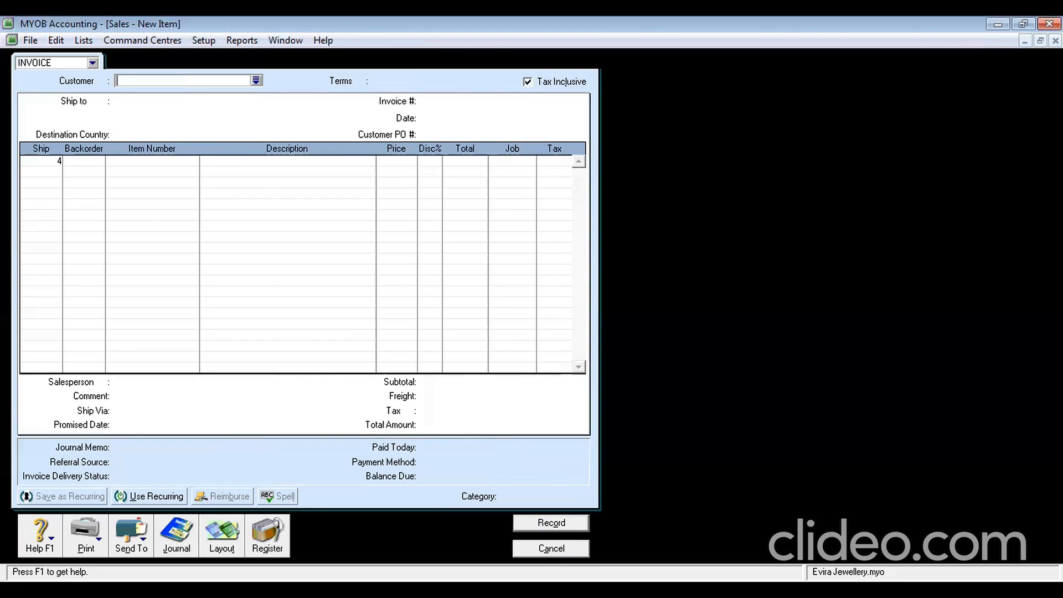
# Discard the blank invoice and start a new sale using the Service layout
pyautogui.click(549, 550)
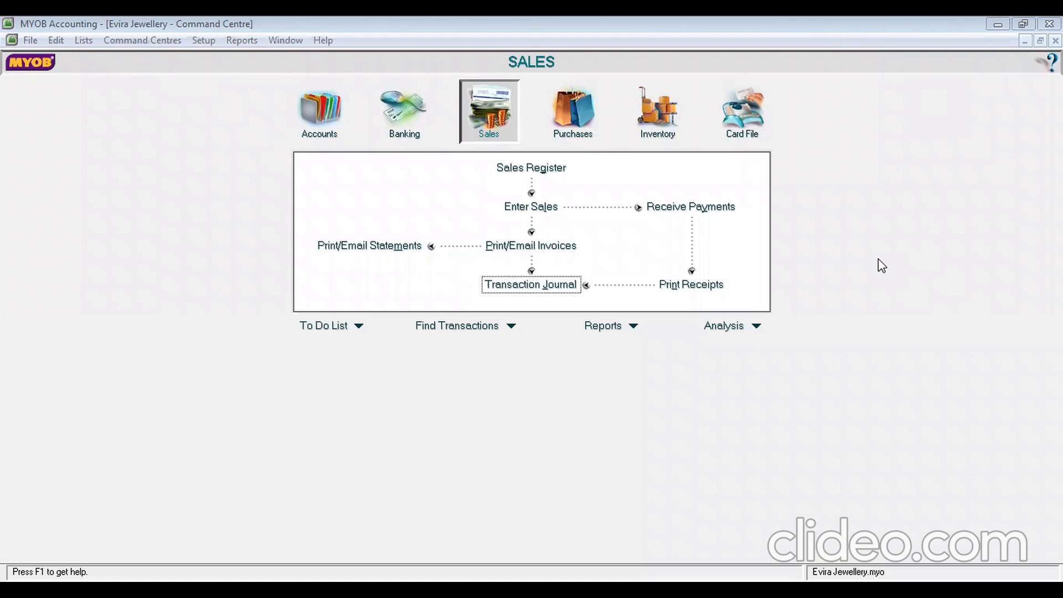
pyautogui.click(540, 207)
pyautogui.click(229, 526)
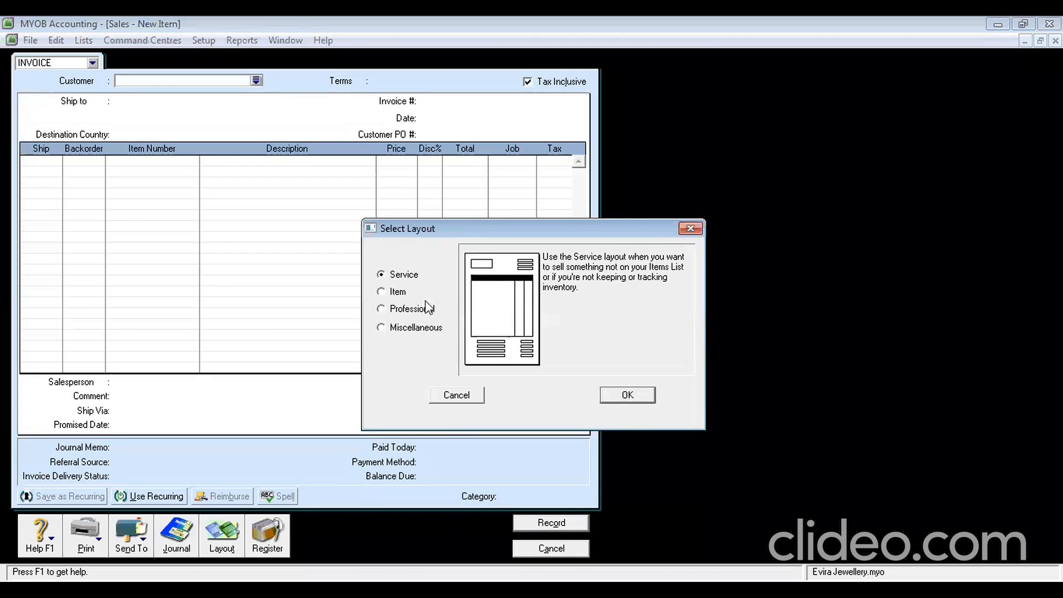
pyautogui.click(630, 394)
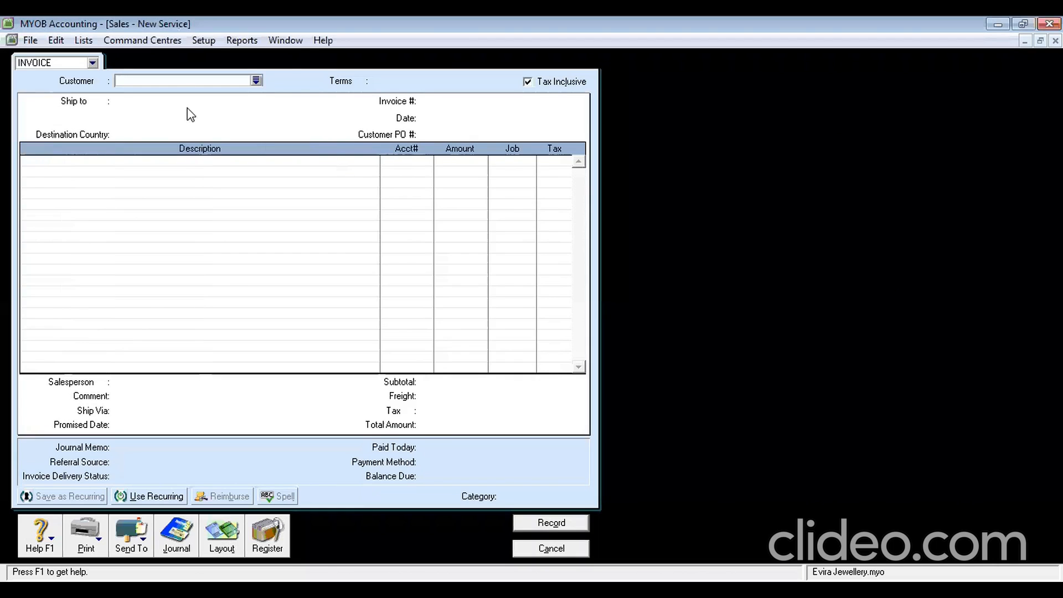
# Choose UNIQUE SILVER as the customer and set the credit terms to C.O.D
pyautogui.click(255, 81)
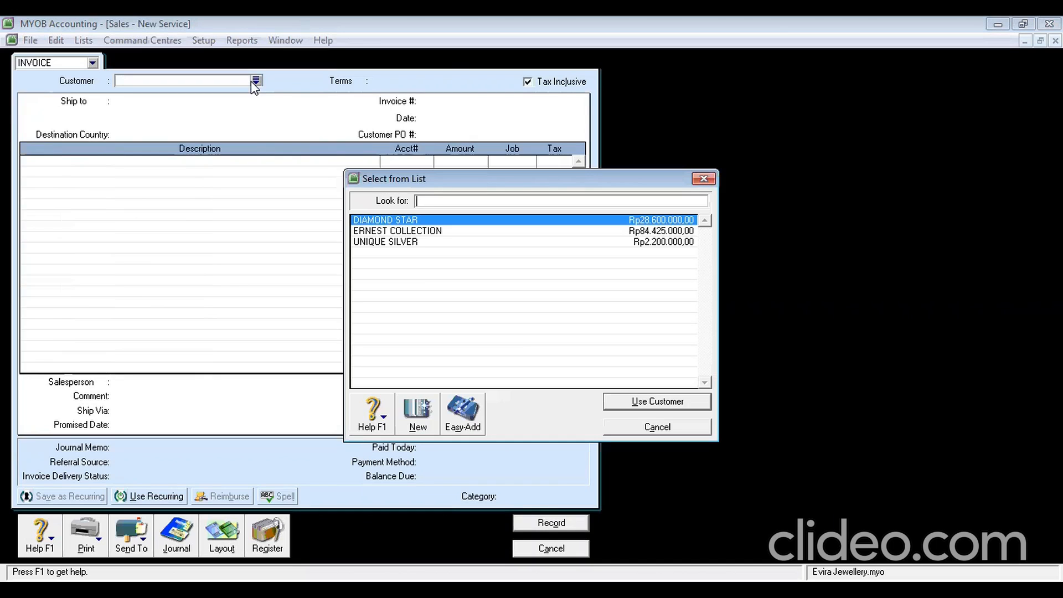
pyautogui.doubleClick(416, 242)
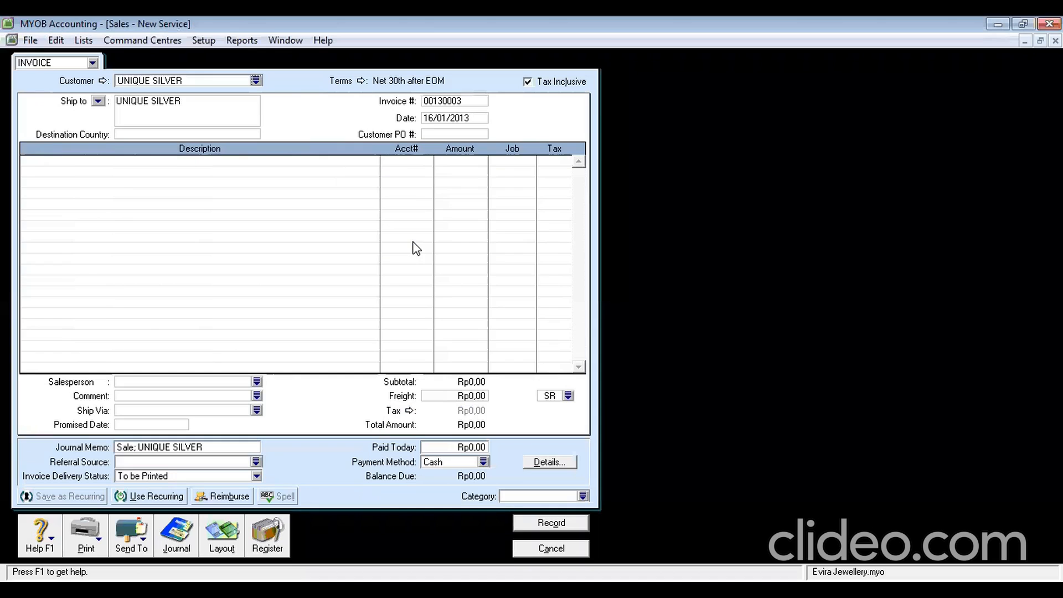
pyautogui.click(361, 81)
pyautogui.click(675, 207)
pyautogui.click(643, 224)
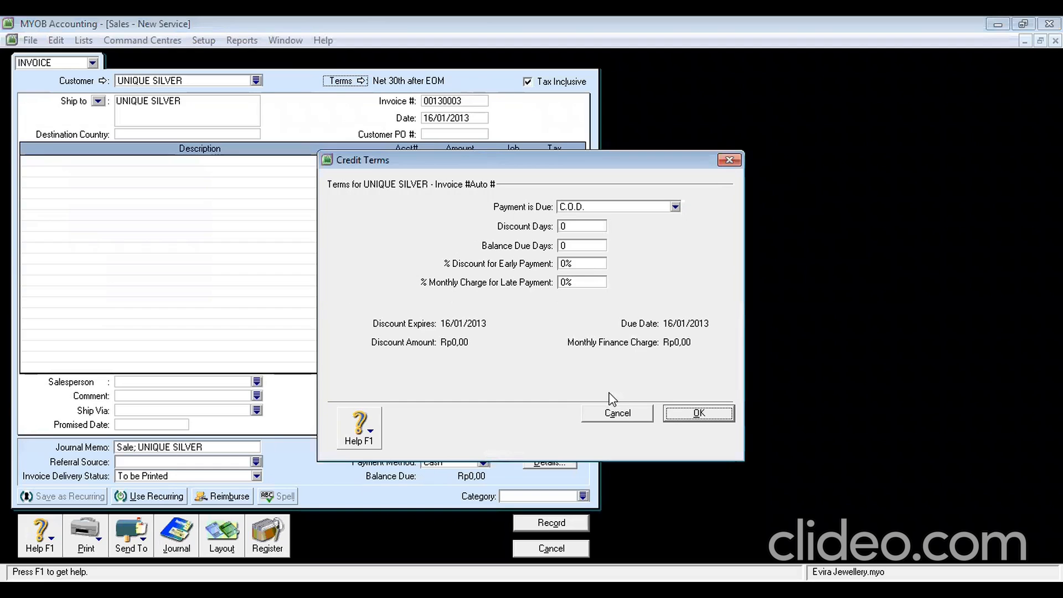
pyautogui.click(699, 413)
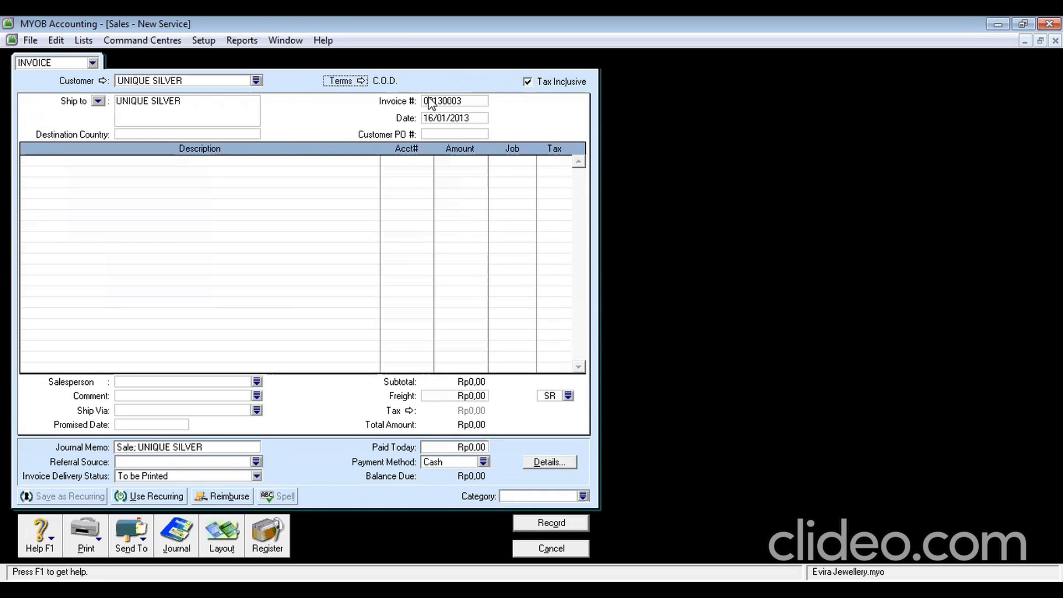
# Enter invoice number S-130003, customer PO US-130001 and date 17/01/2013
pyautogui.click(447, 102)
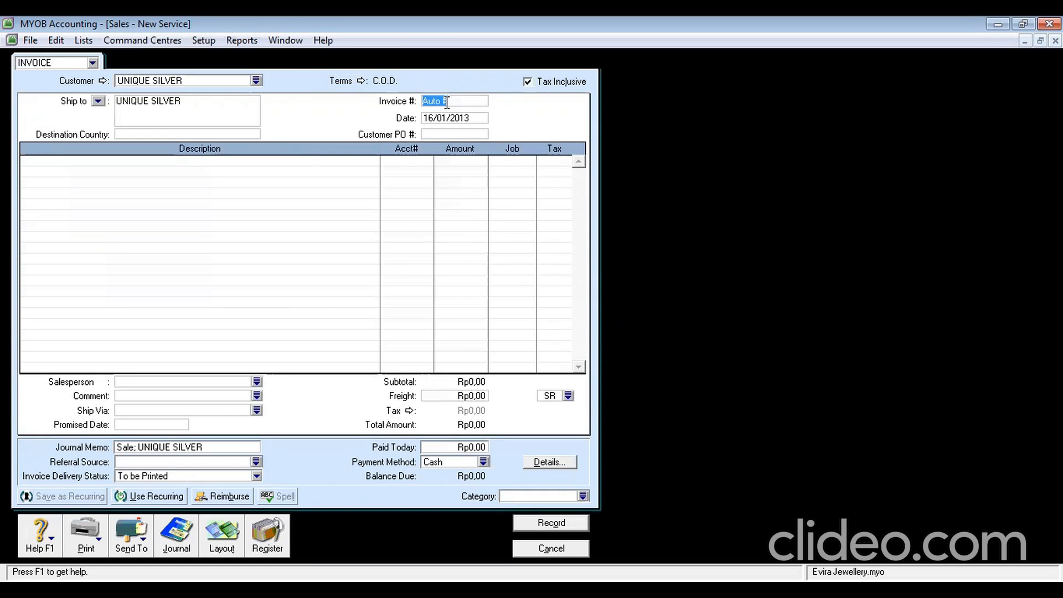
pyautogui.write('S-130003')
pyautogui.click(469, 134)
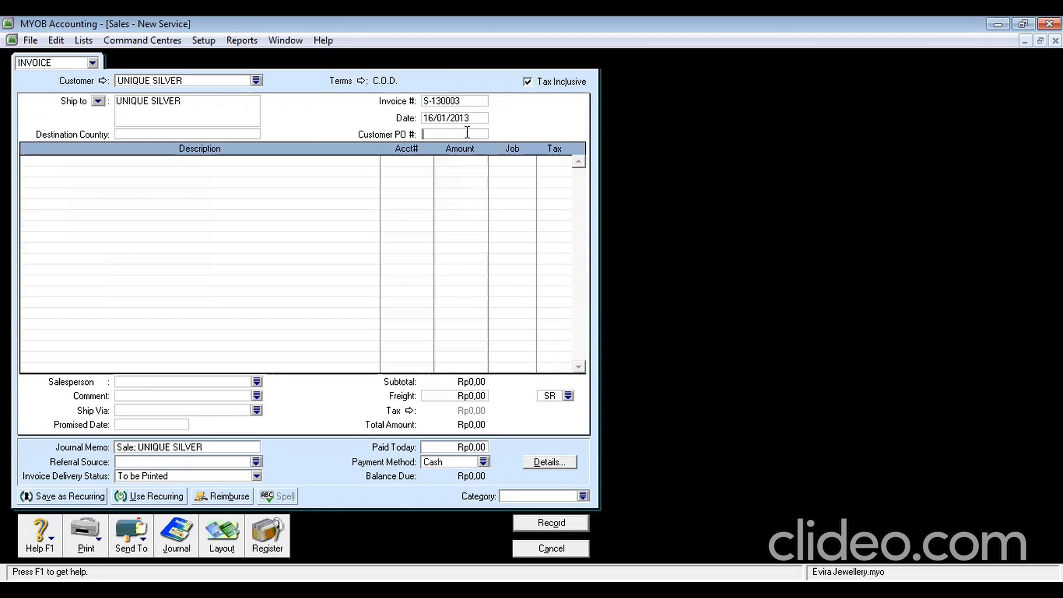
pyautogui.write('US-130001')
pyautogui.click(434, 120)
pyautogui.click(435, 119)
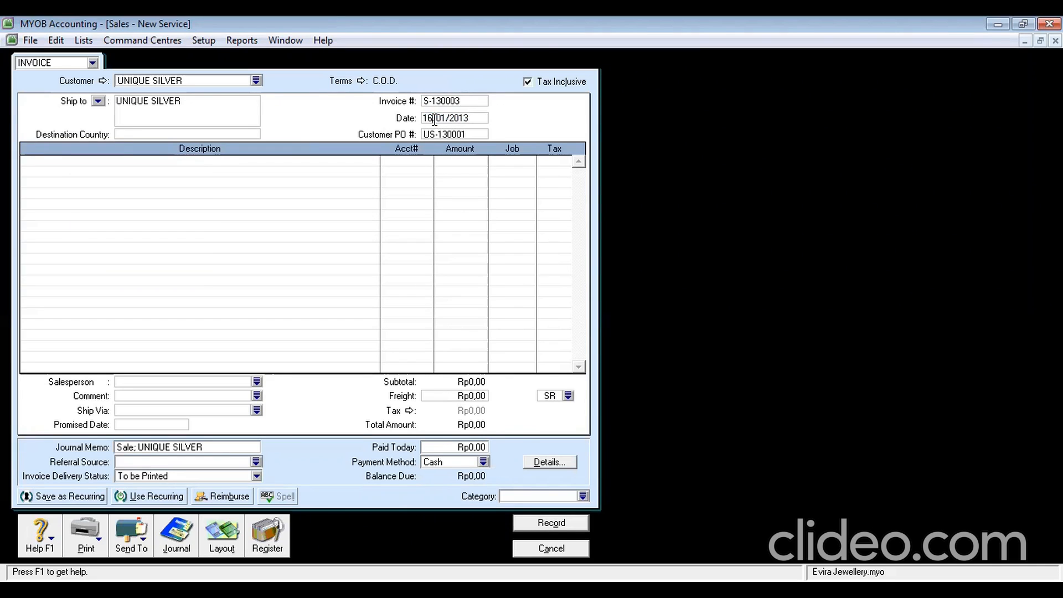
pyautogui.press('BackSpace')
pyautogui.write('7')
# Add a Ring Reparation line on account 4-1300 for 770000 with GST tax
pyautogui.click(115, 163)
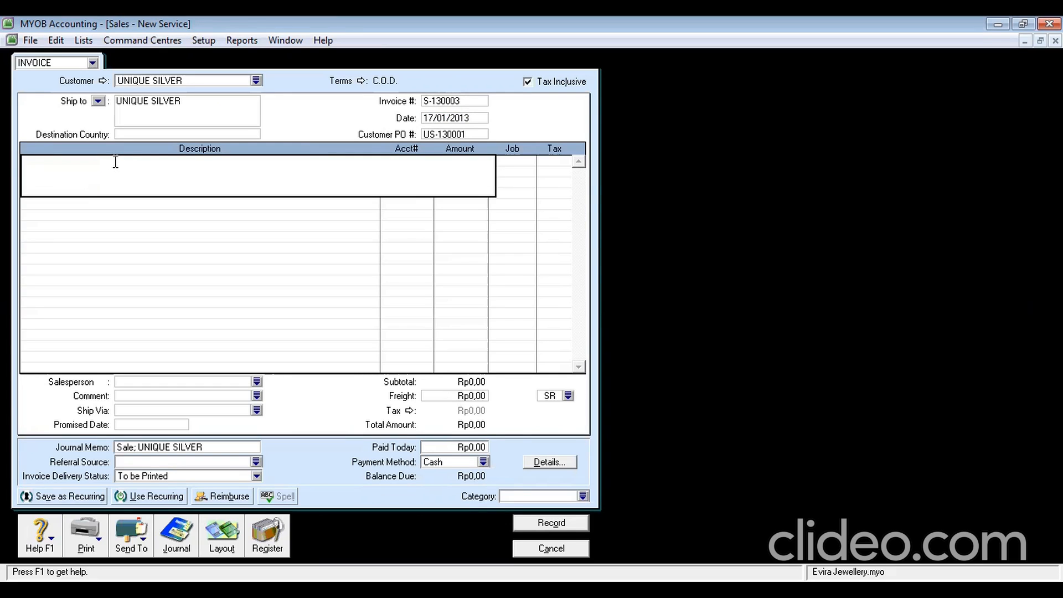
pyautogui.write('Ring Reparation')
pyautogui.press('Tab')
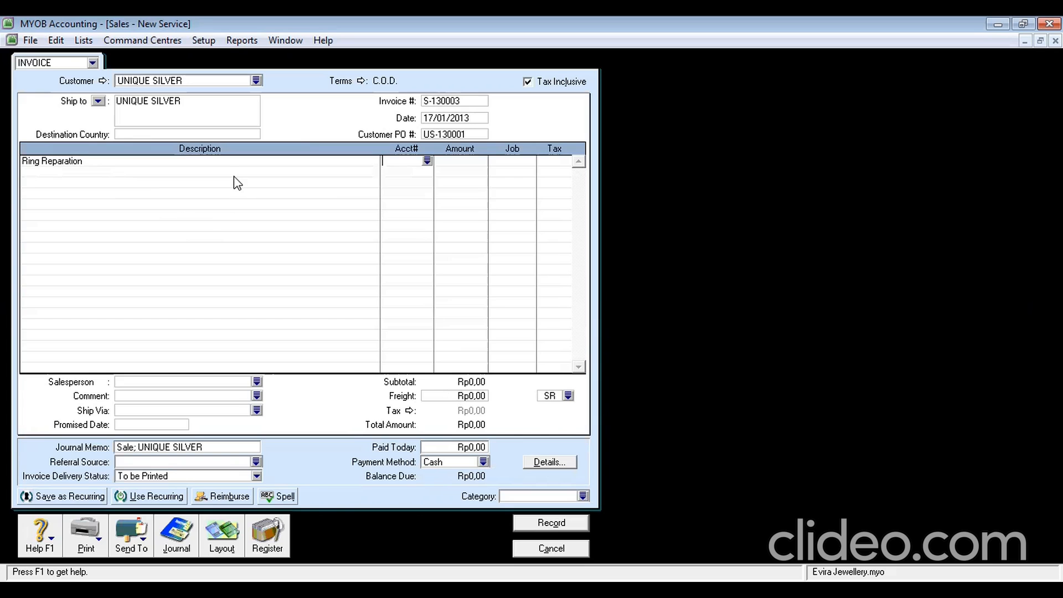
pyautogui.click(427, 161)
pyautogui.write('4-')
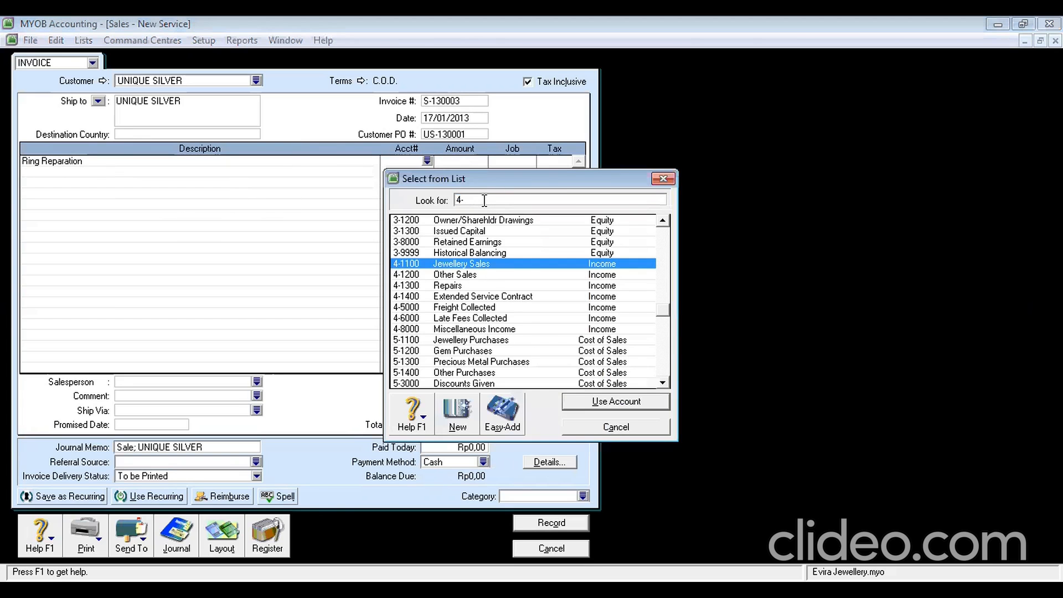
pyautogui.write('13')
pyautogui.press('Return')
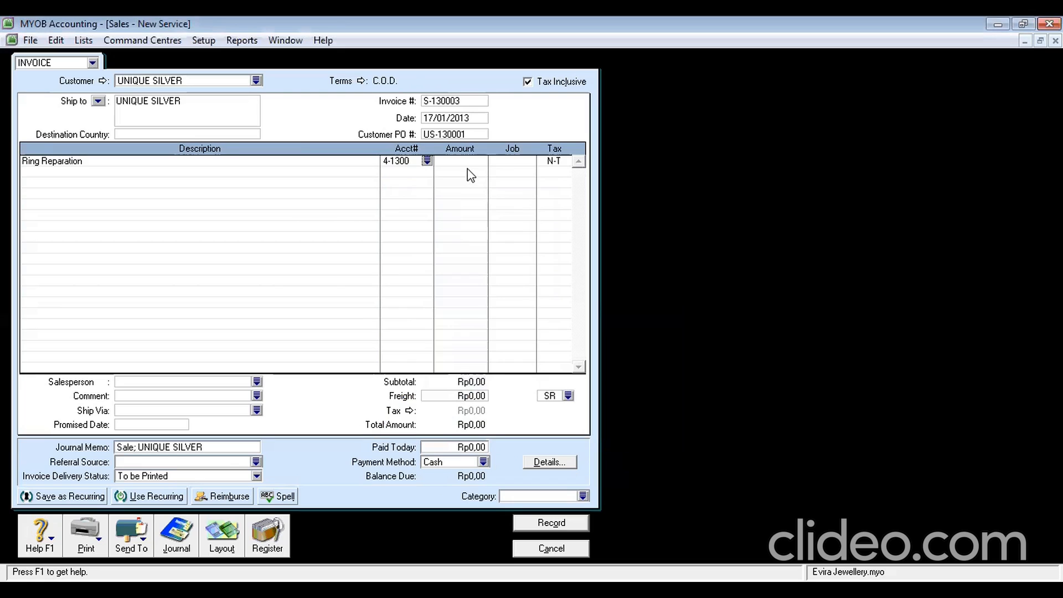
pyautogui.press('Tab')
pyautogui.write('770000')
pyautogui.press('Tab')
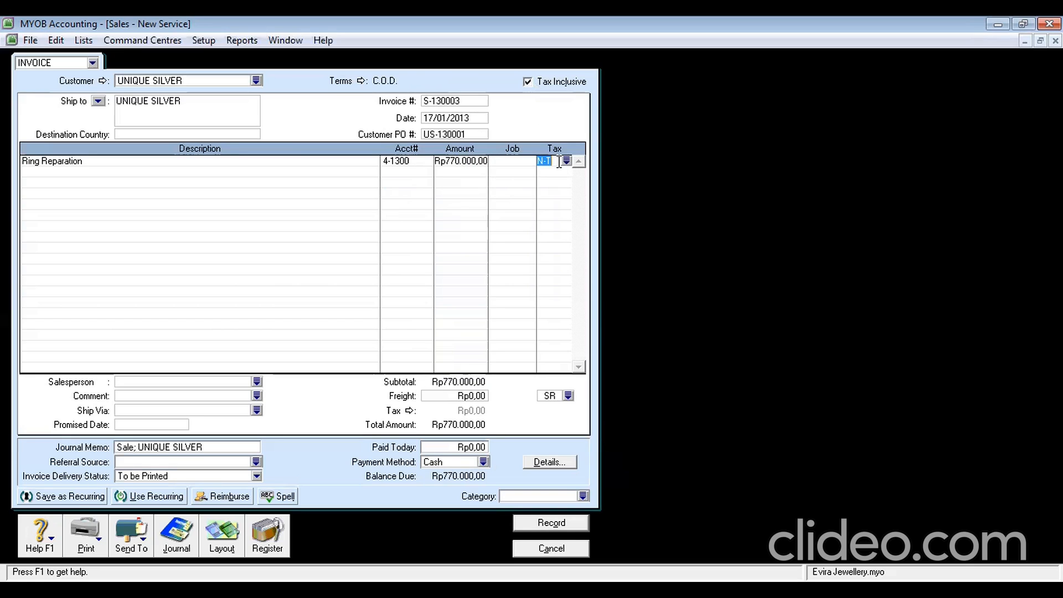
pyautogui.write('GST')
pyautogui.press('Tab')
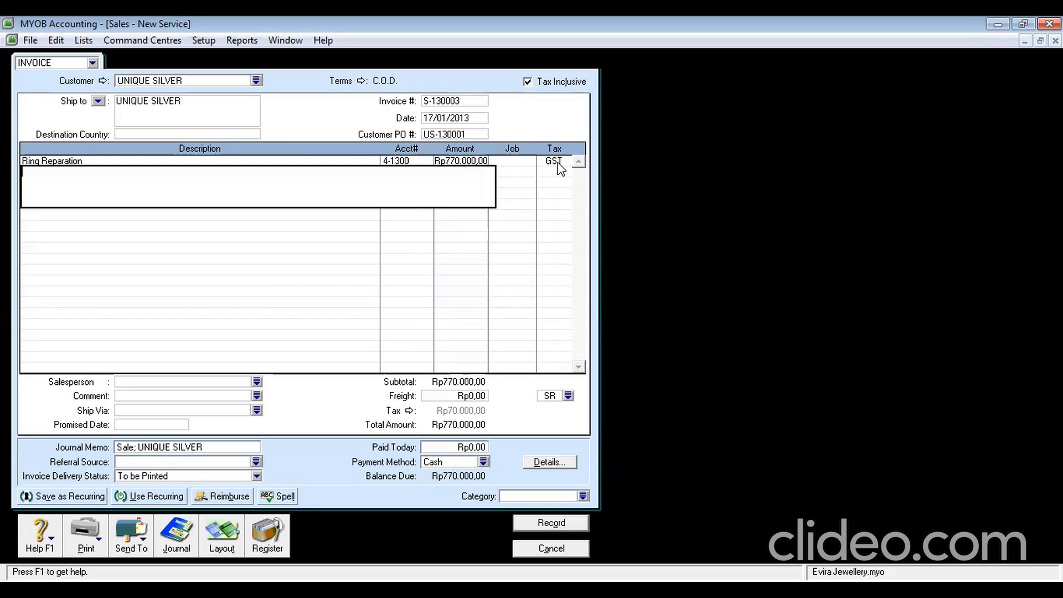
# Give the line job SV, fill in the salesperson, and make freight tax Non-Taxable (N-T)
pyautogui.click(514, 165)
pyautogui.write('SV')
pyautogui.press('Tab')
pyautogui.click(198, 382)
pyautogui.write('j')
pyautogui.press('Tab')
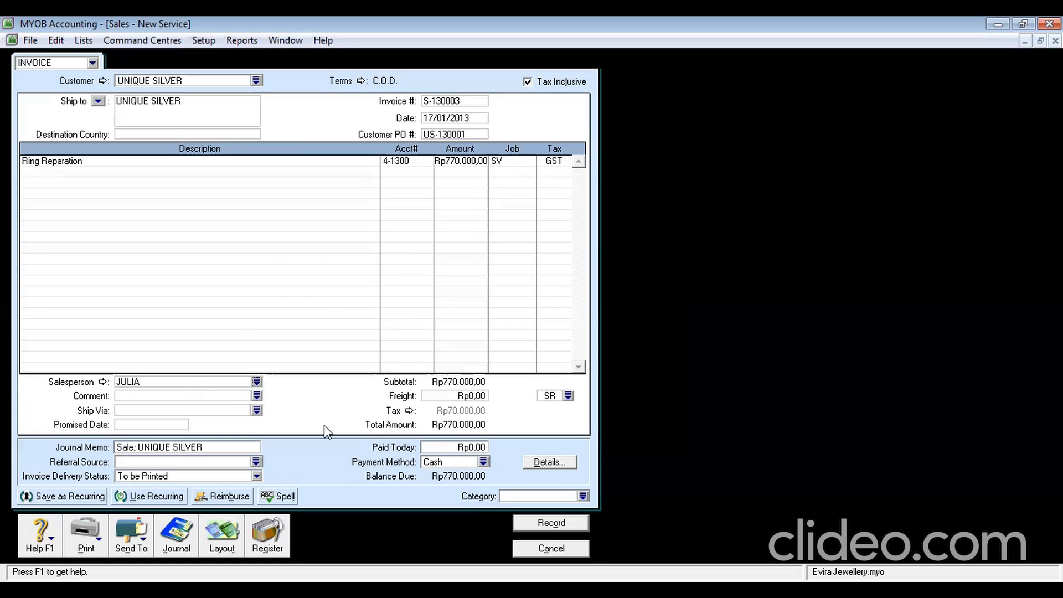
pyautogui.click(568, 396)
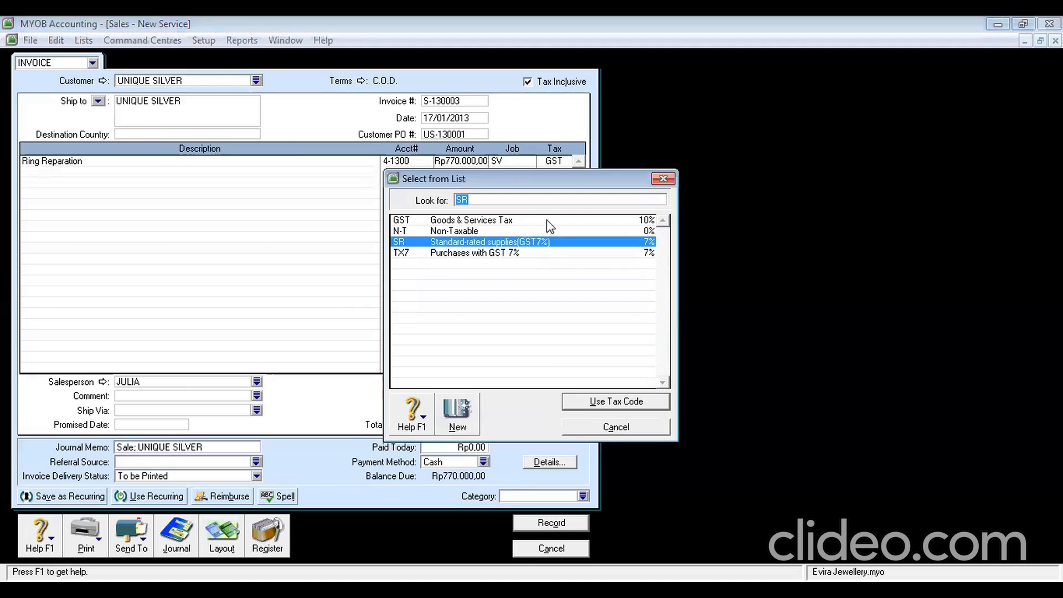
pyautogui.click(525, 231)
pyautogui.press('Return')
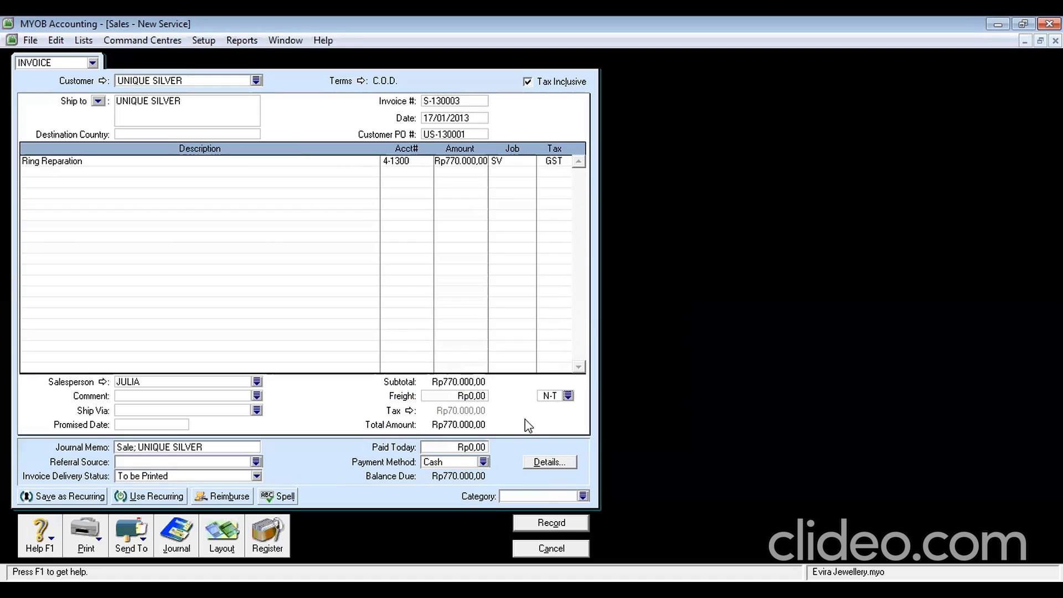
# Set the invoice category to SBY and record the ring repair invoice
pyautogui.click(530, 497)
pyautogui.write('SBY')
pyautogui.click(536, 524)
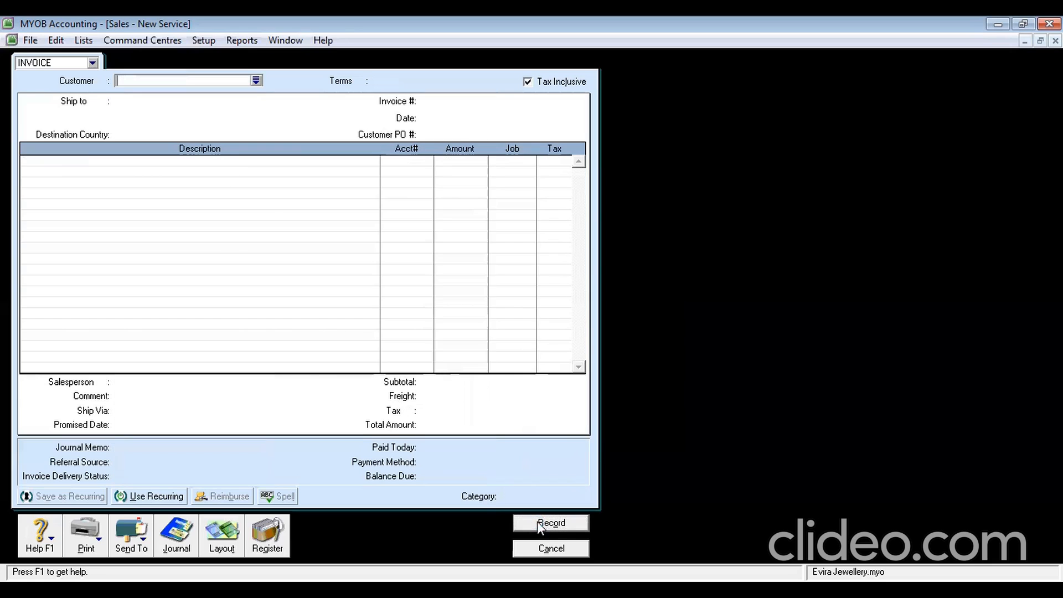
# Find UNIQUE SILVER's open invoice from 17/01/2013 in the Sales Register and receive its payment
pyautogui.click(551, 551)
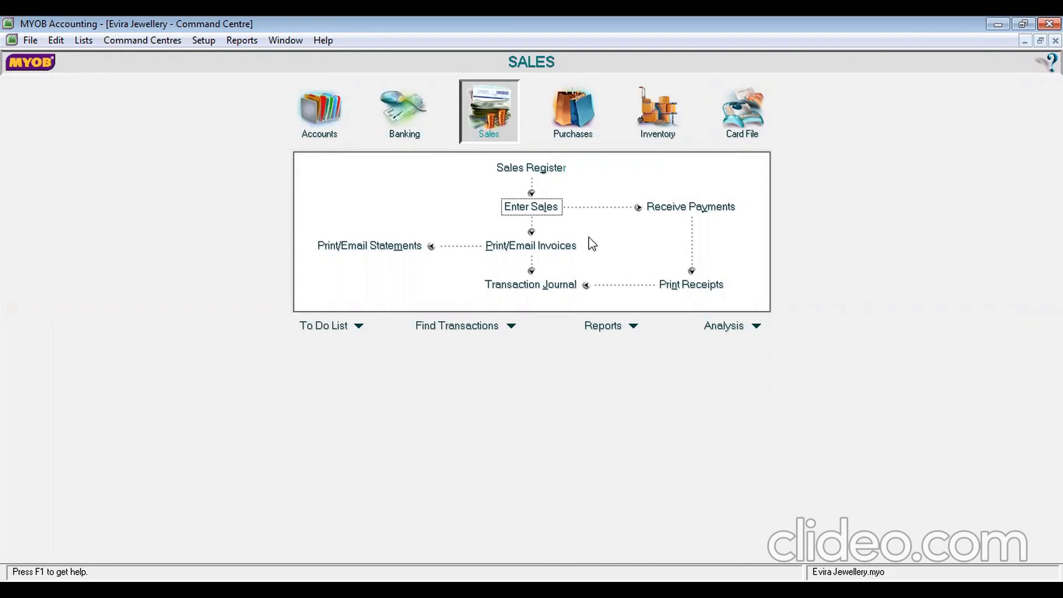
pyautogui.click(536, 172)
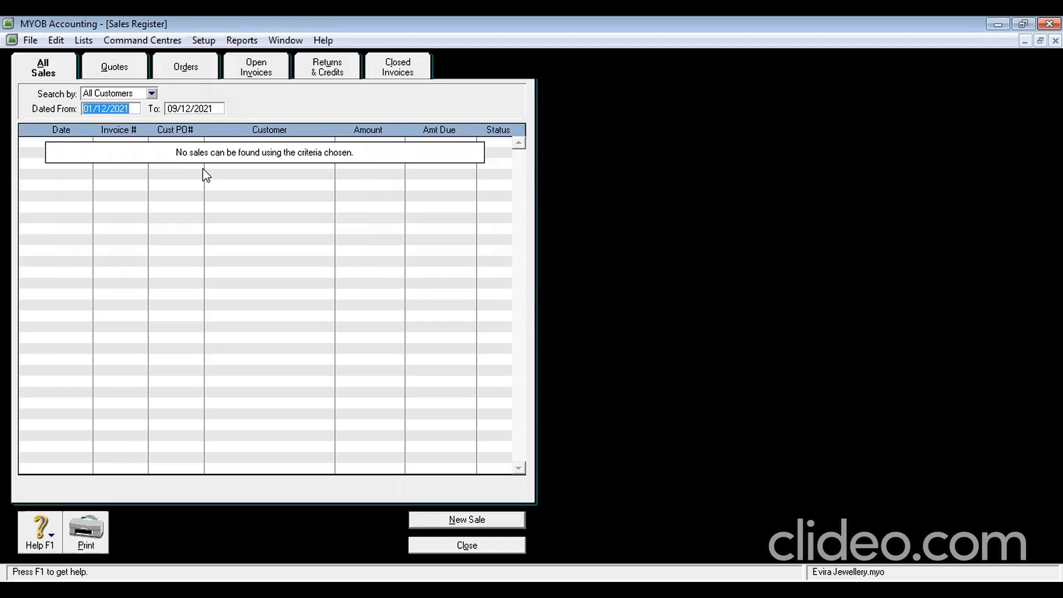
pyautogui.click(264, 71)
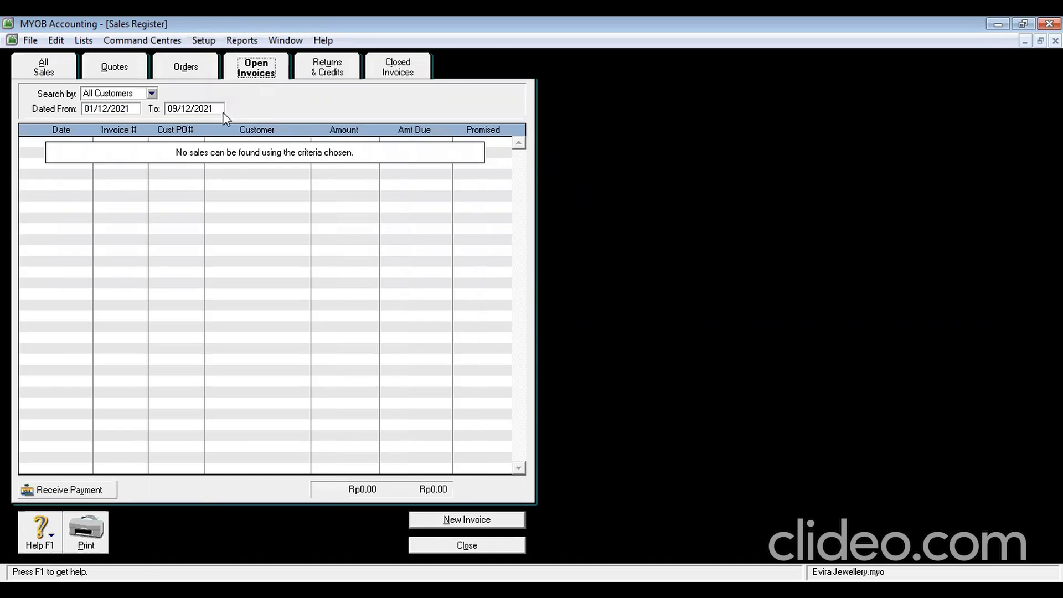
pyautogui.click(131, 110)
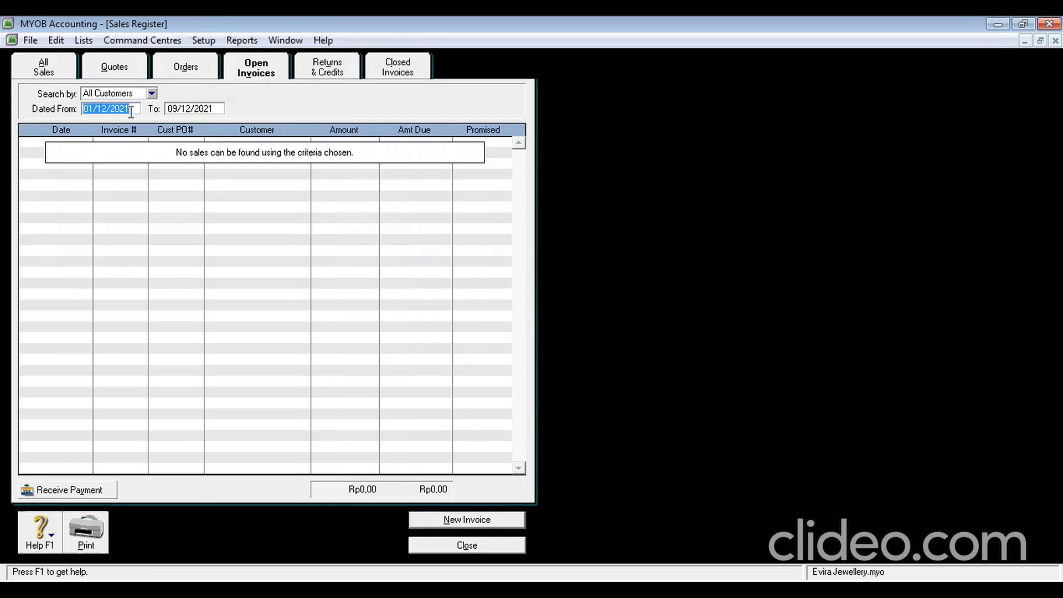
pyautogui.write('17/01/2013')
pyautogui.press('Tab')
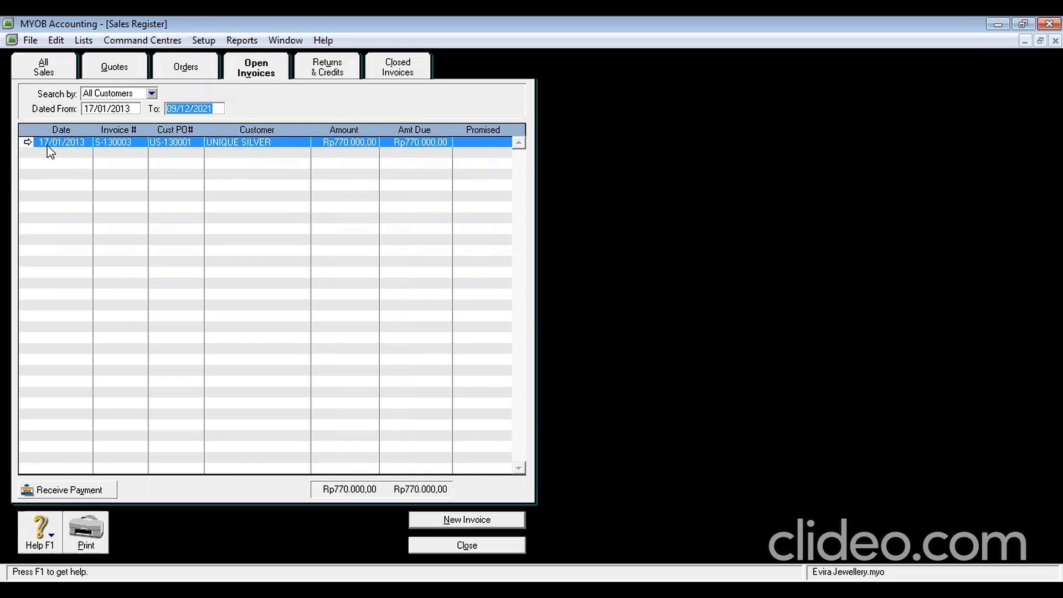
pyautogui.click(75, 490)
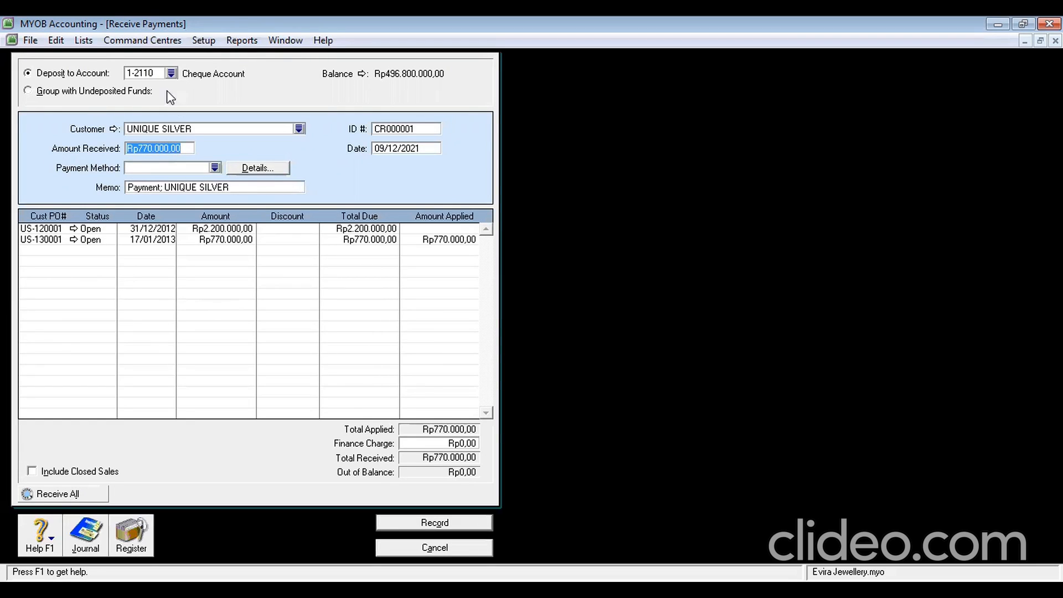
# Deposit the Rp770.000,00 payment into Petty Cash as ID R-130001 and record it
pyautogui.click(172, 74)
pyautogui.click(464, 231)
pyautogui.doubleClick(464, 231)
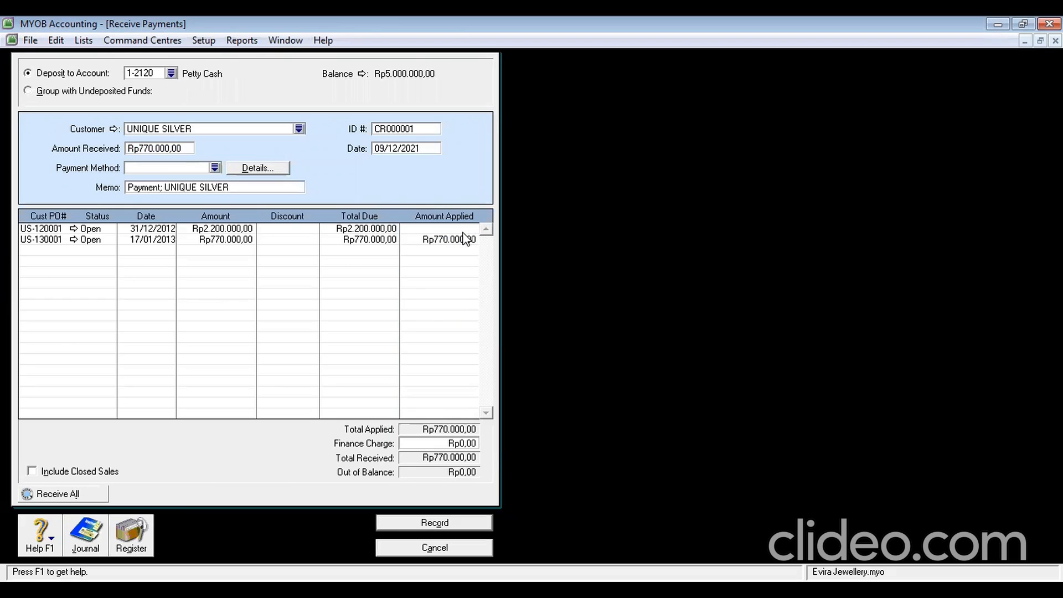
pyautogui.click(396, 129)
pyautogui.write('R-130001')
pyautogui.click(388, 148)
pyautogui.click(446, 520)
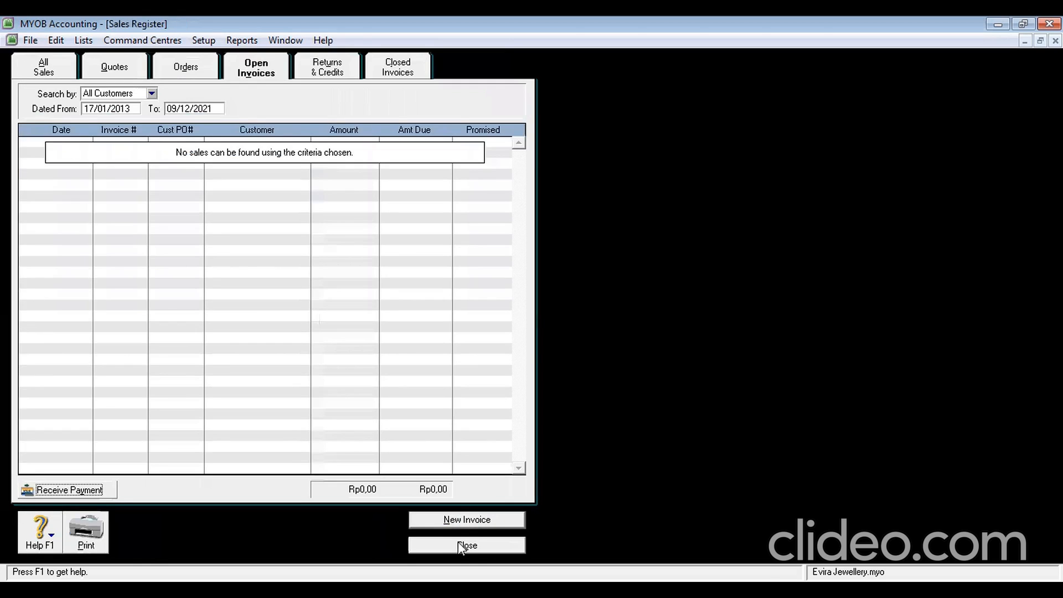
# Close the Sales Register and start a new sales invoice
pyautogui.click(457, 546)
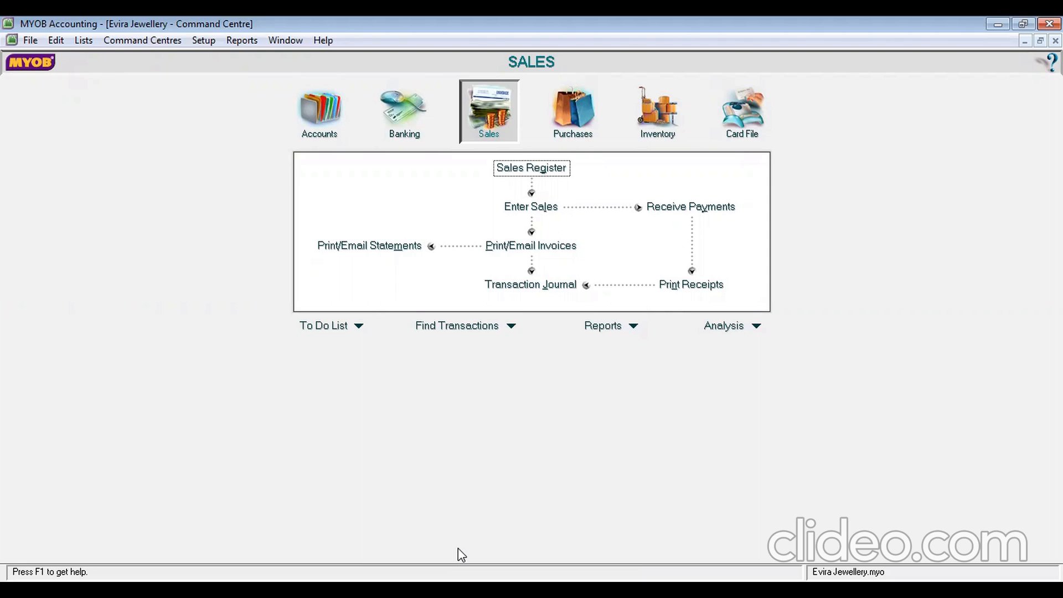
pyautogui.click(535, 209)
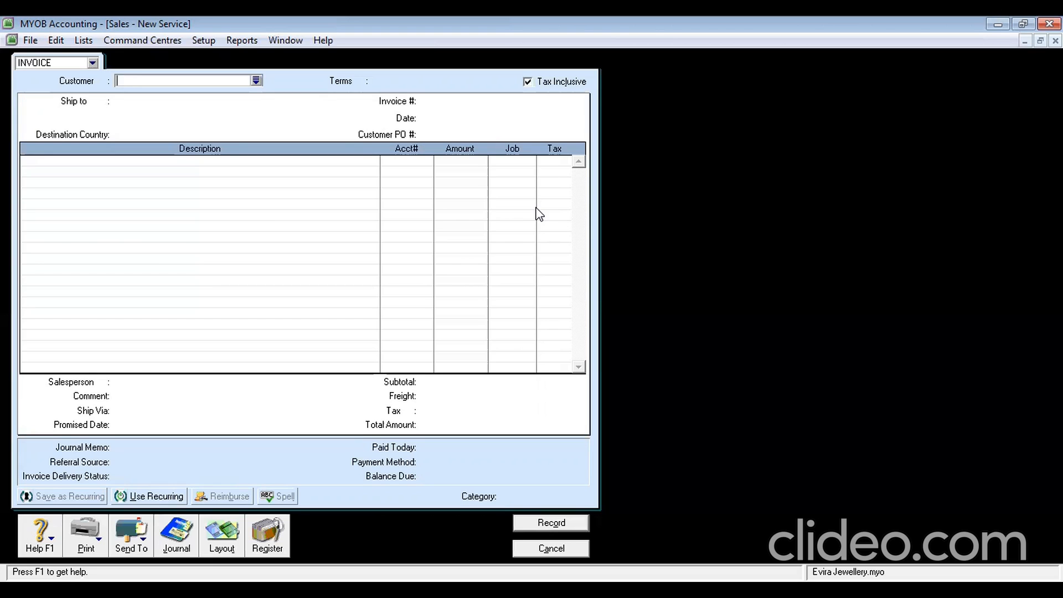
# Set customer UNIQUE SILVER, invoice S-130004, date 18/01/2013 and customer PO US-130001
pyautogui.click(256, 82)
pyautogui.doubleClick(431, 241)
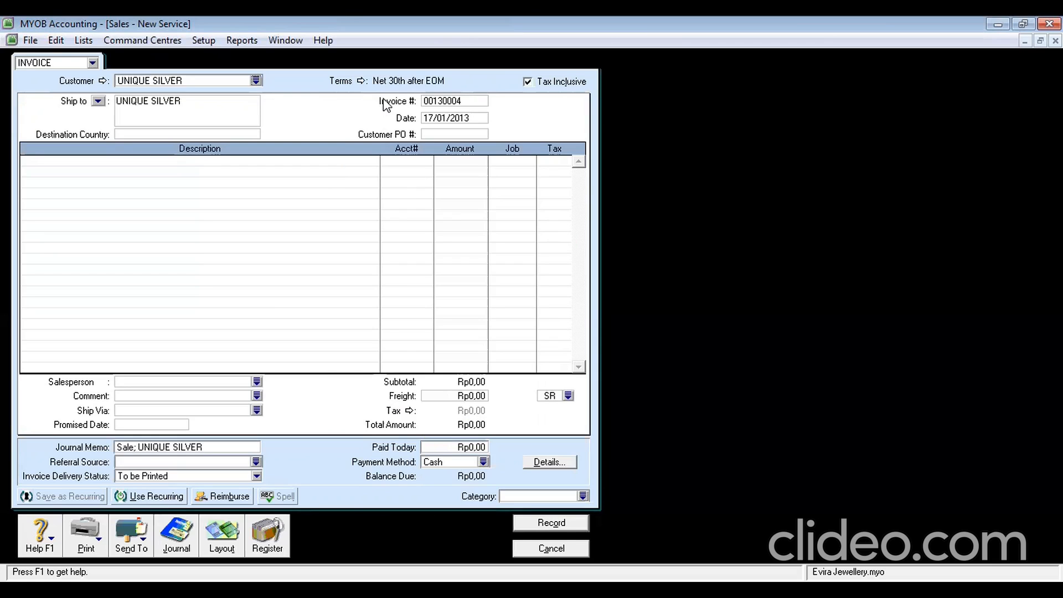
pyautogui.doubleClick(448, 103)
pyautogui.write('S-13')
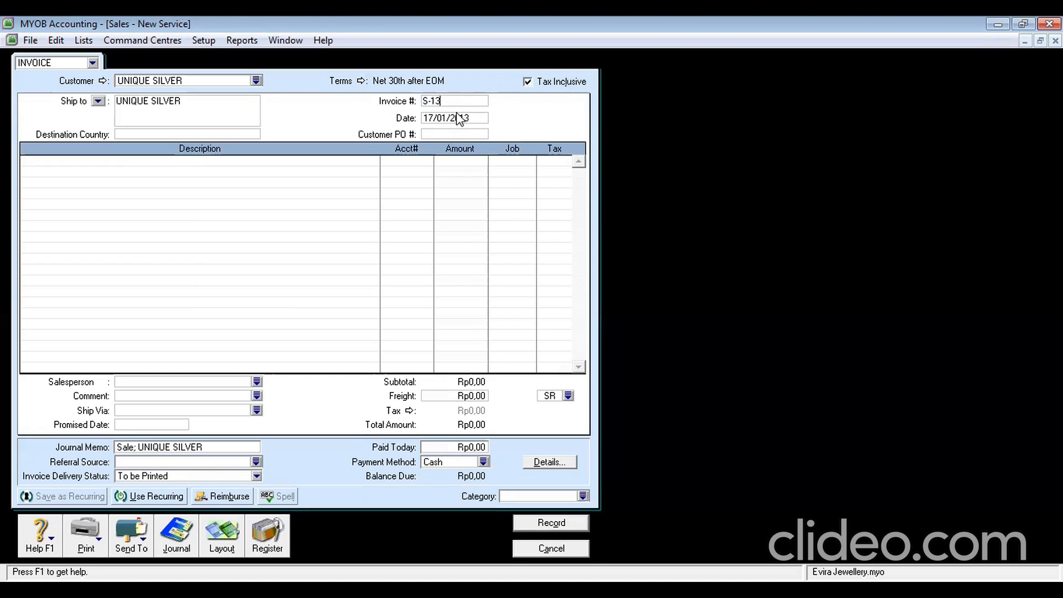
pyautogui.write('0004')
pyautogui.click(431, 120)
pyautogui.click(431, 119)
pyautogui.write('US-')
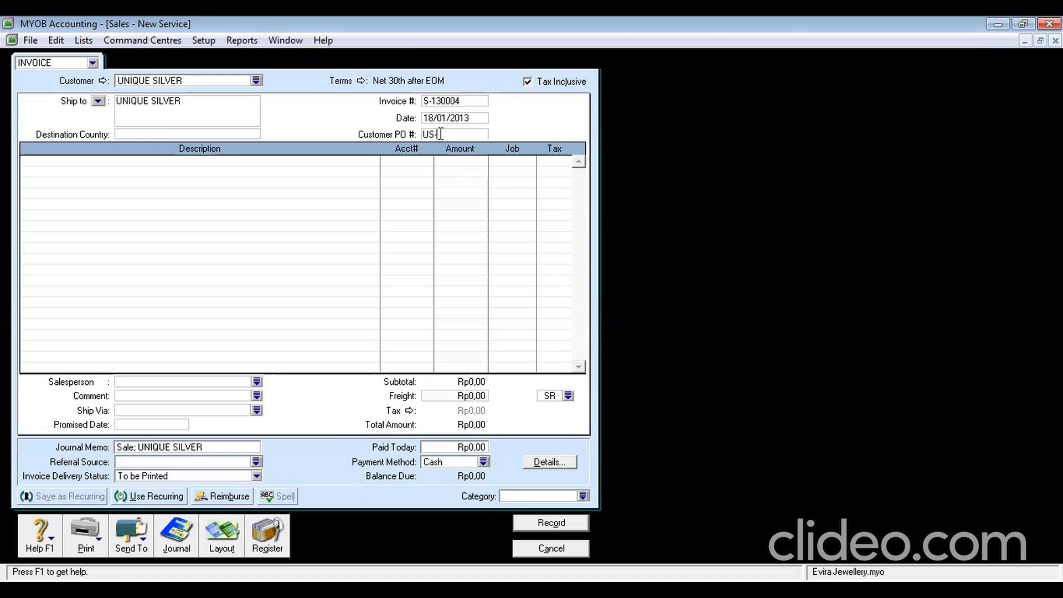
pyautogui.write('130001')
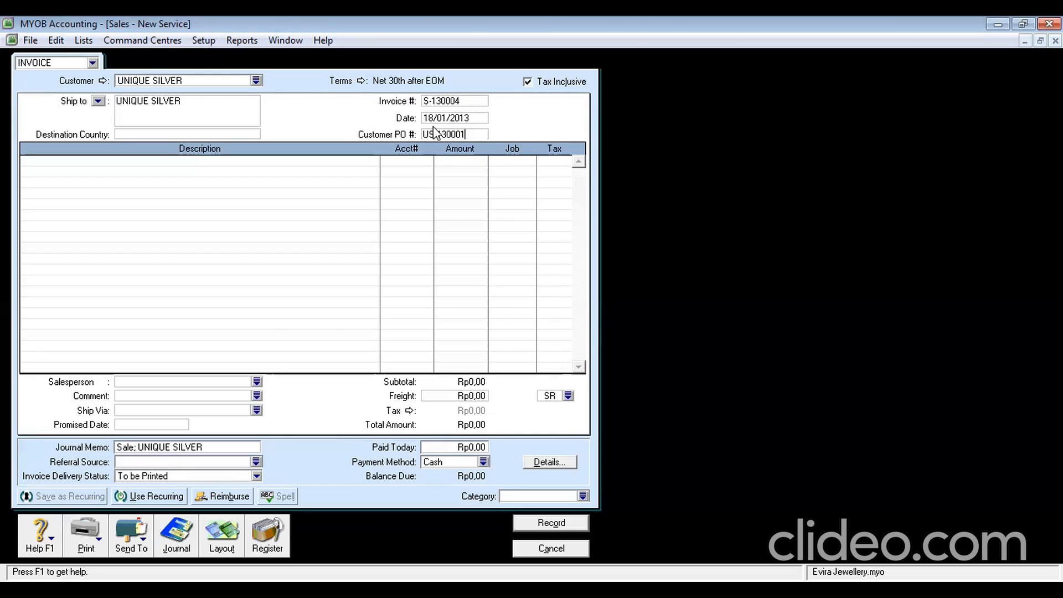
pyautogui.click(221, 163)
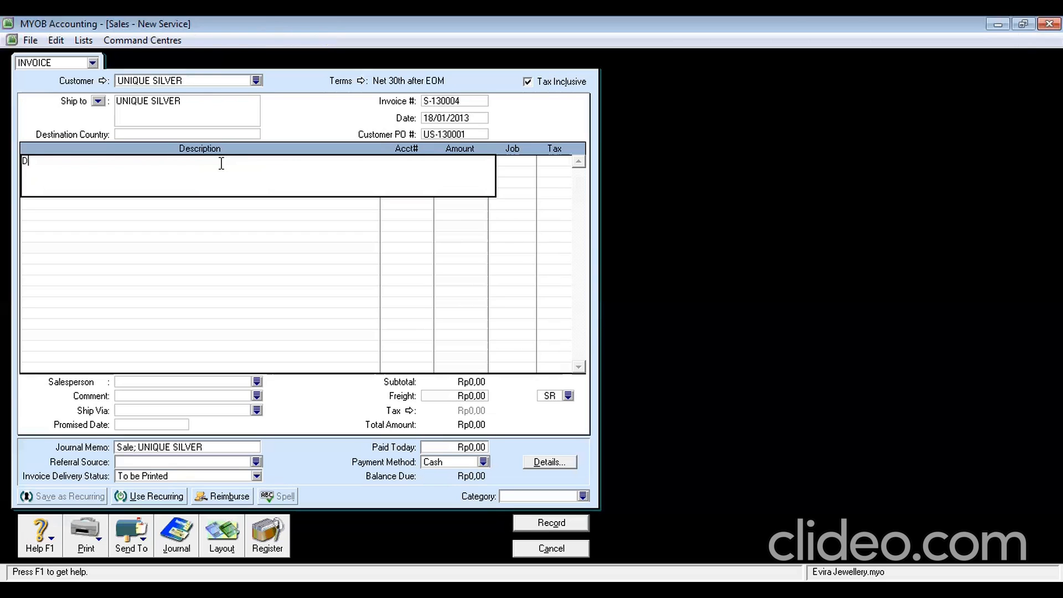
# Add a non-taxable Discount Given line on account 5-3000 for Rp70.000,00
pyautogui.write('D')
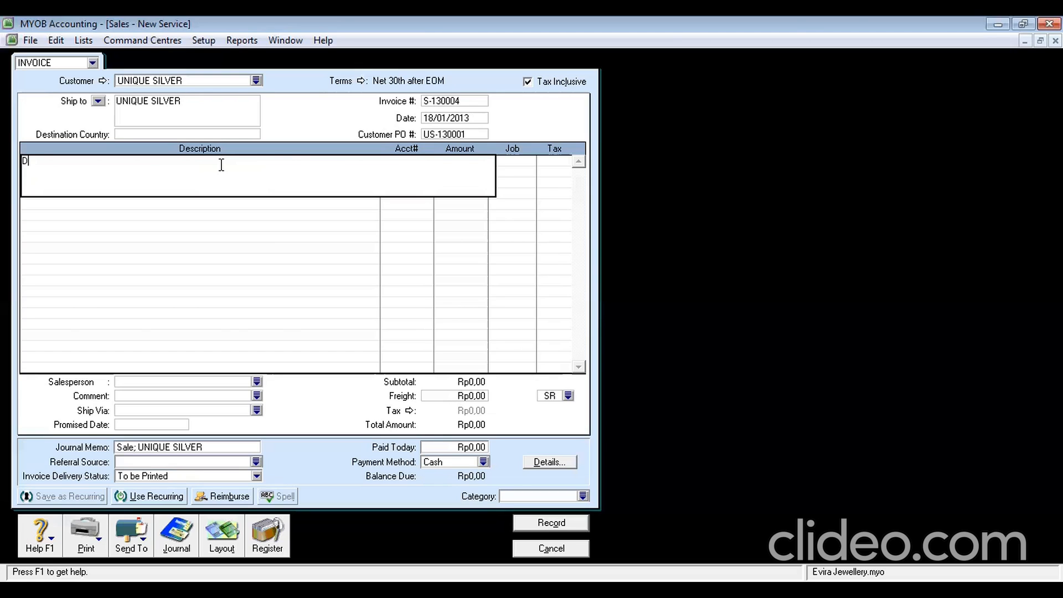
pyautogui.write('isc')
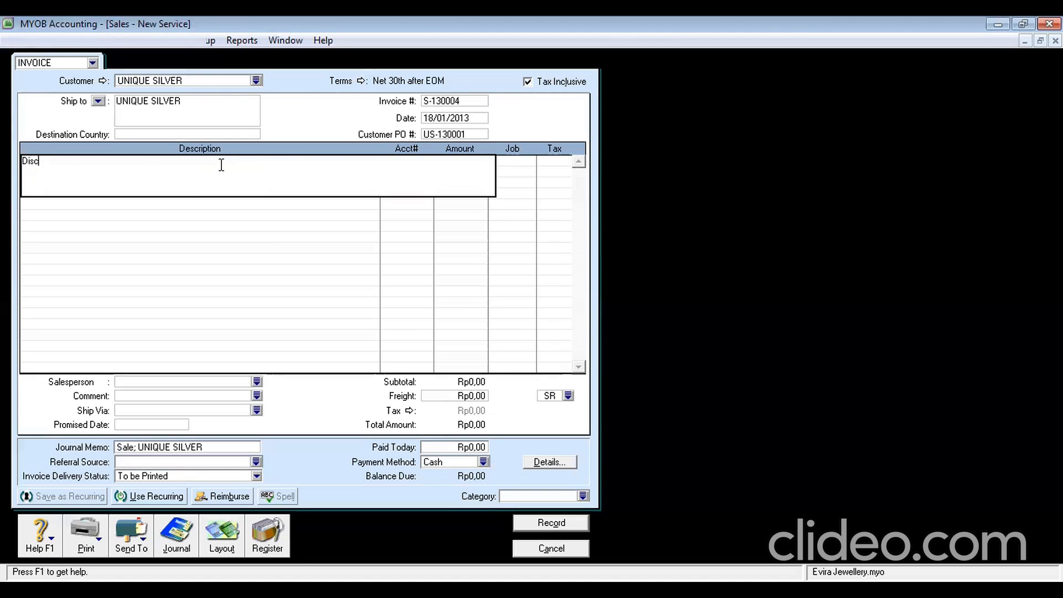
pyautogui.write('ount G')
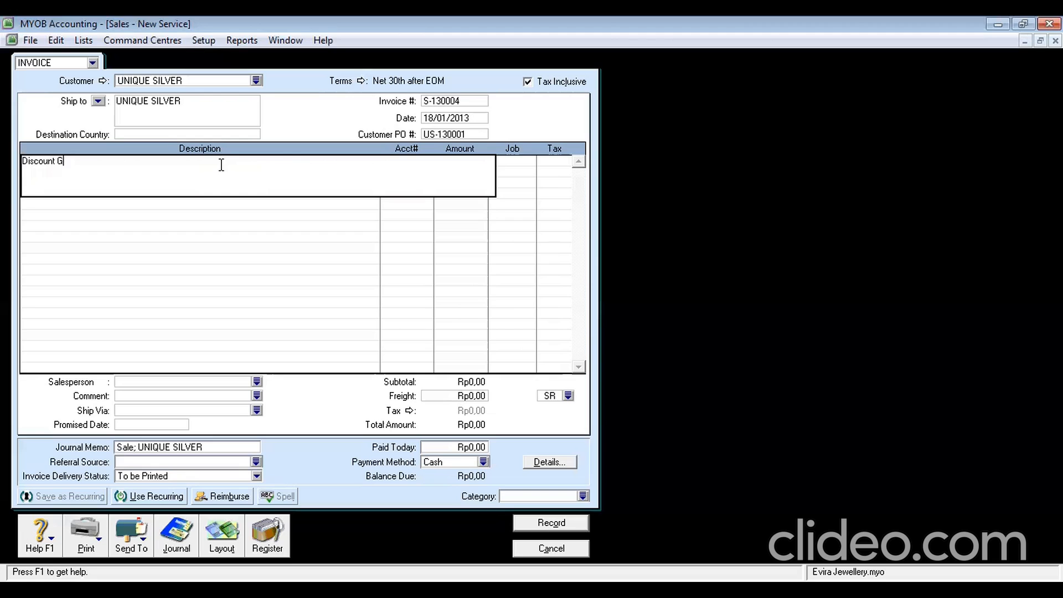
pyautogui.write('ivena')
pyautogui.press('BackSpace')
pyautogui.press('Tab')
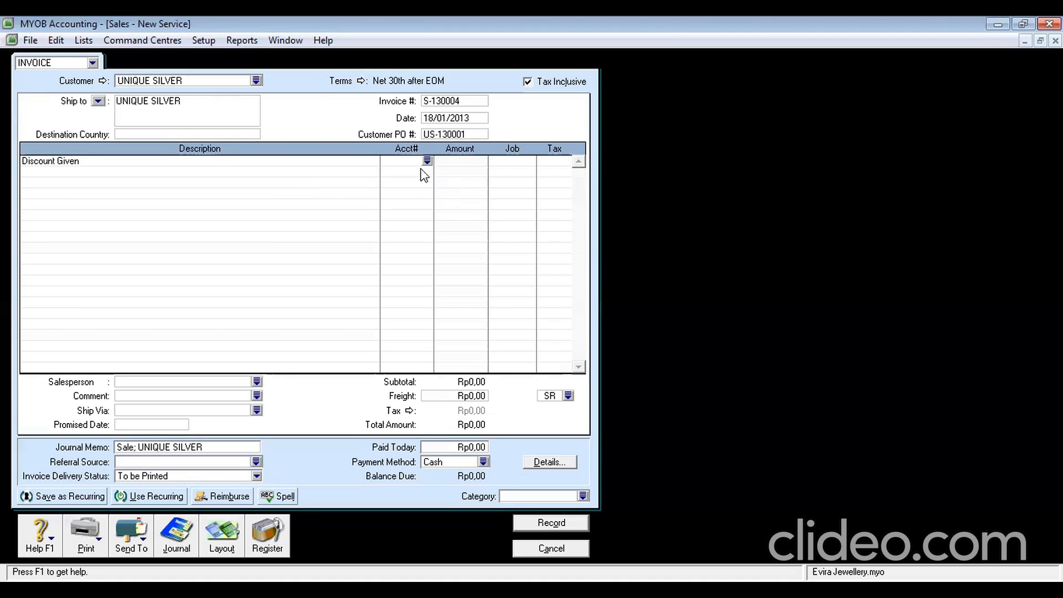
pyautogui.write('4')
pyautogui.press('Tab')
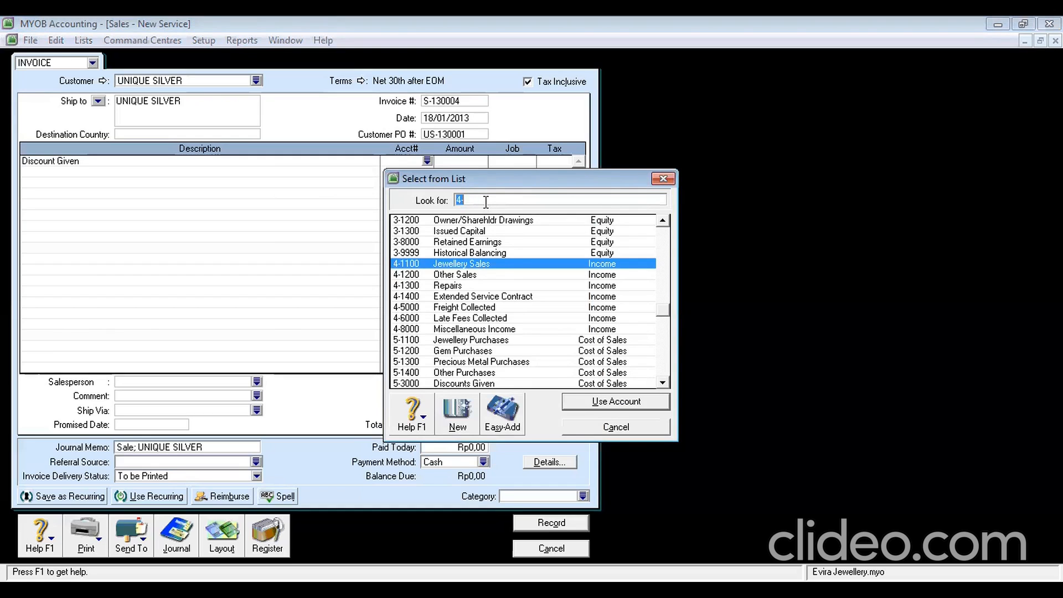
pyautogui.write('5-3')
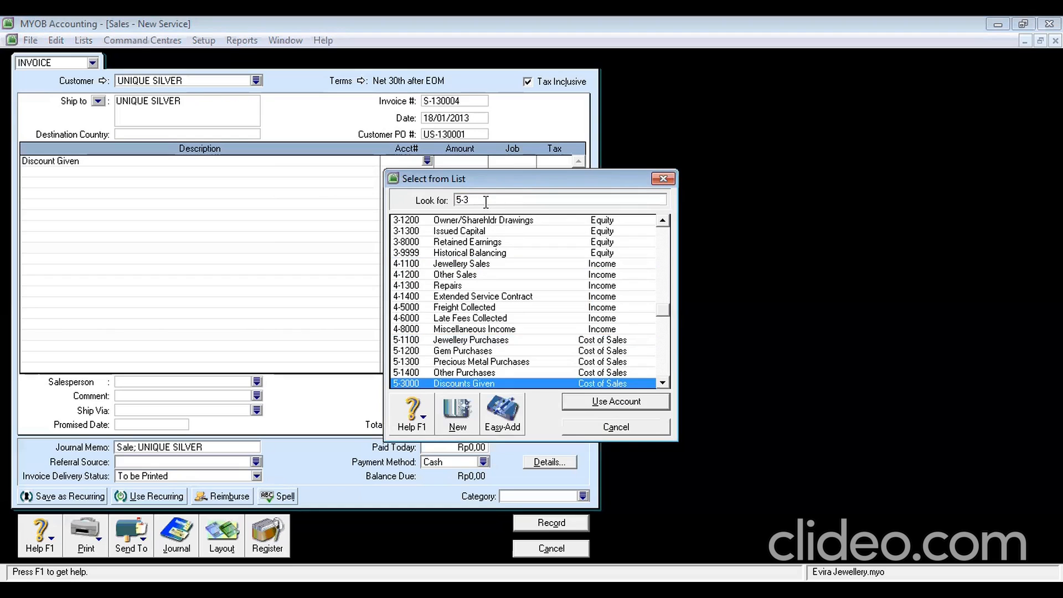
pyautogui.click(640, 403)
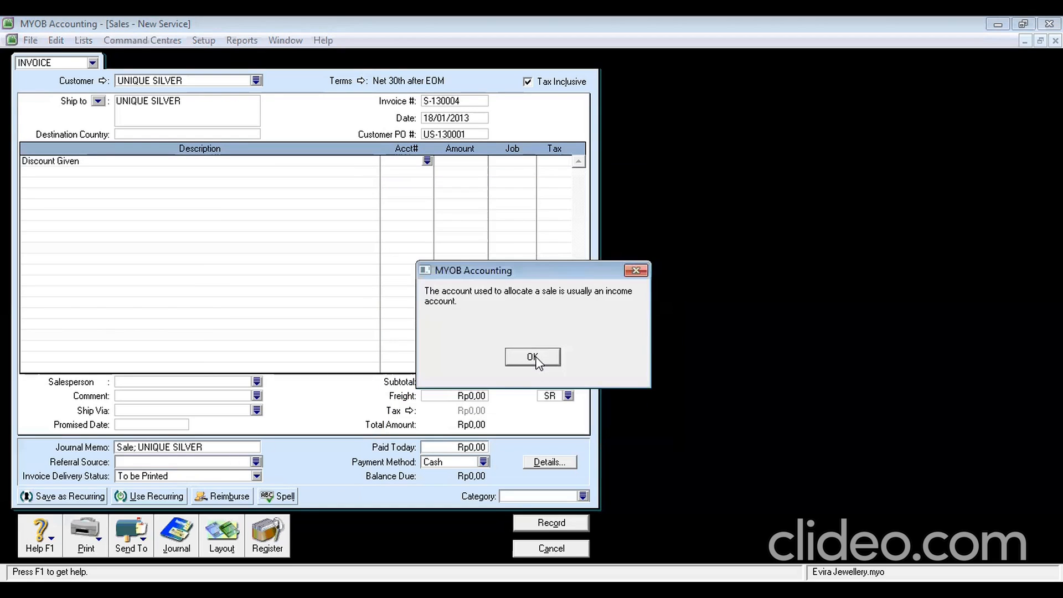
pyautogui.click(533, 358)
pyautogui.click(458, 161)
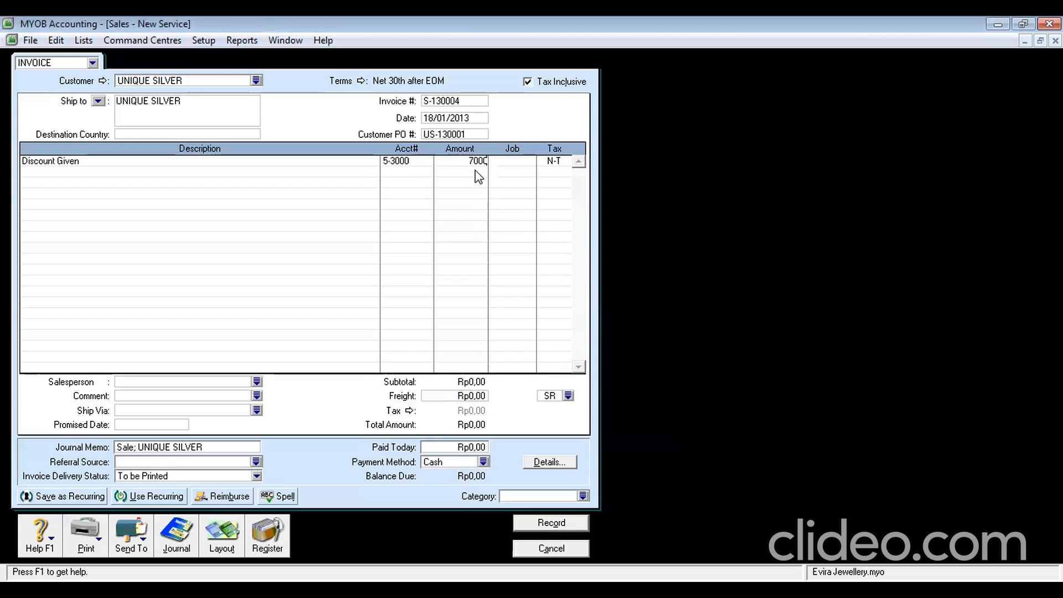
pyautogui.press('Tab')
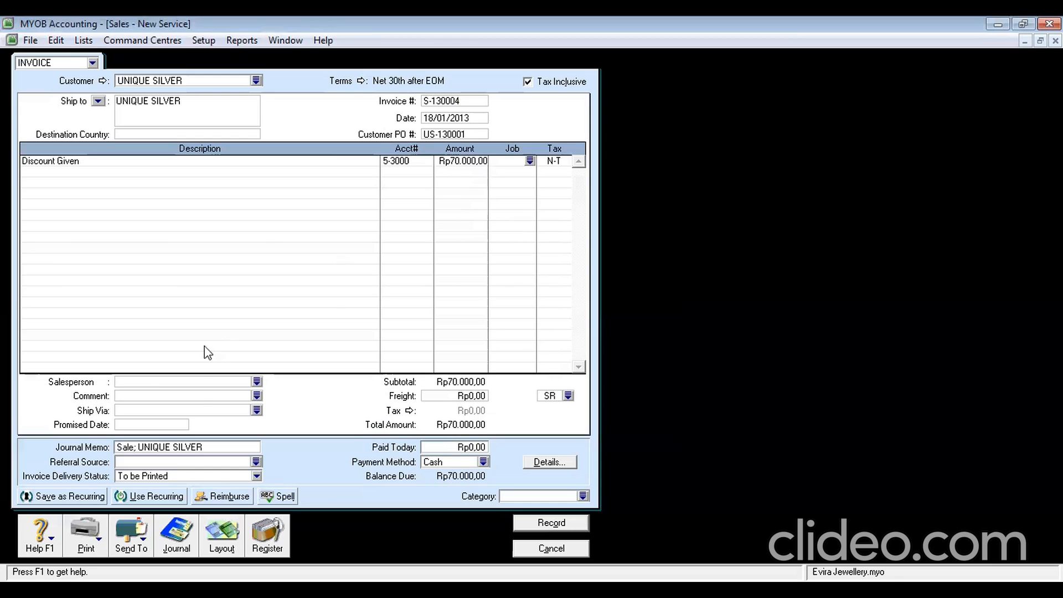
pyautogui.click(218, 535)
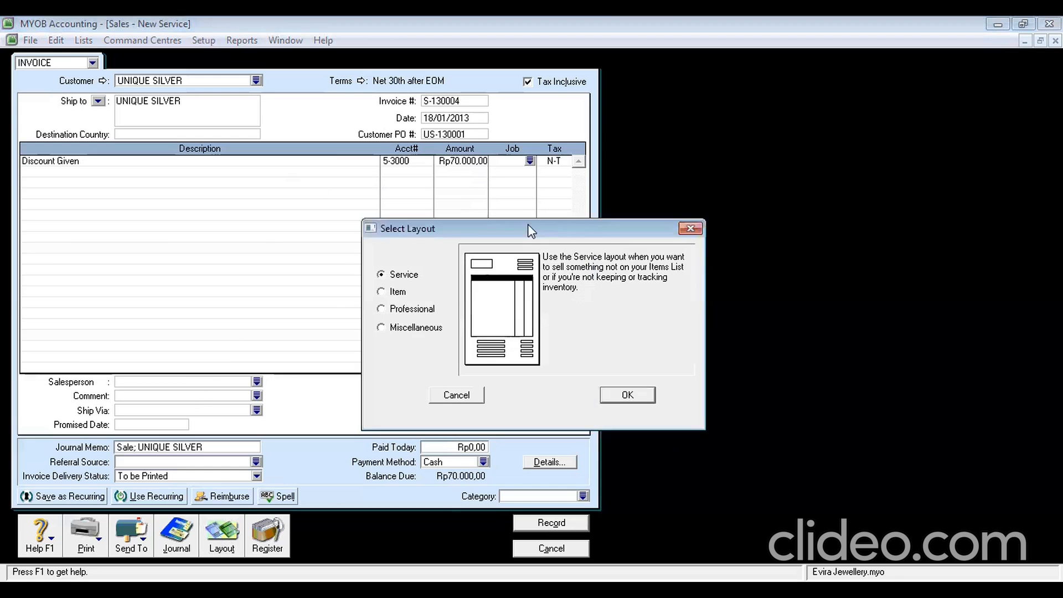
pyautogui.click(689, 229)
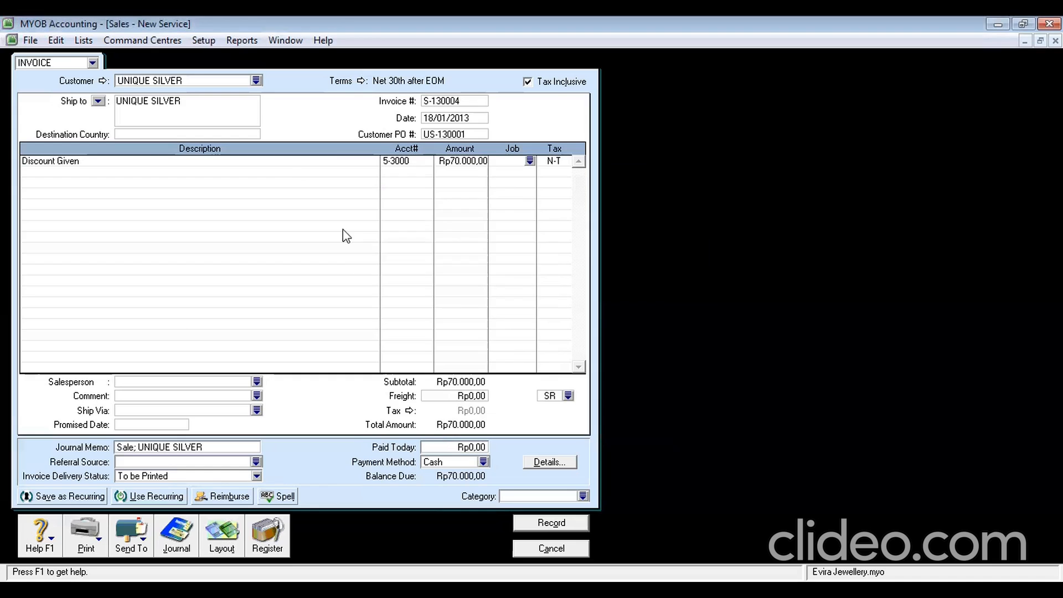
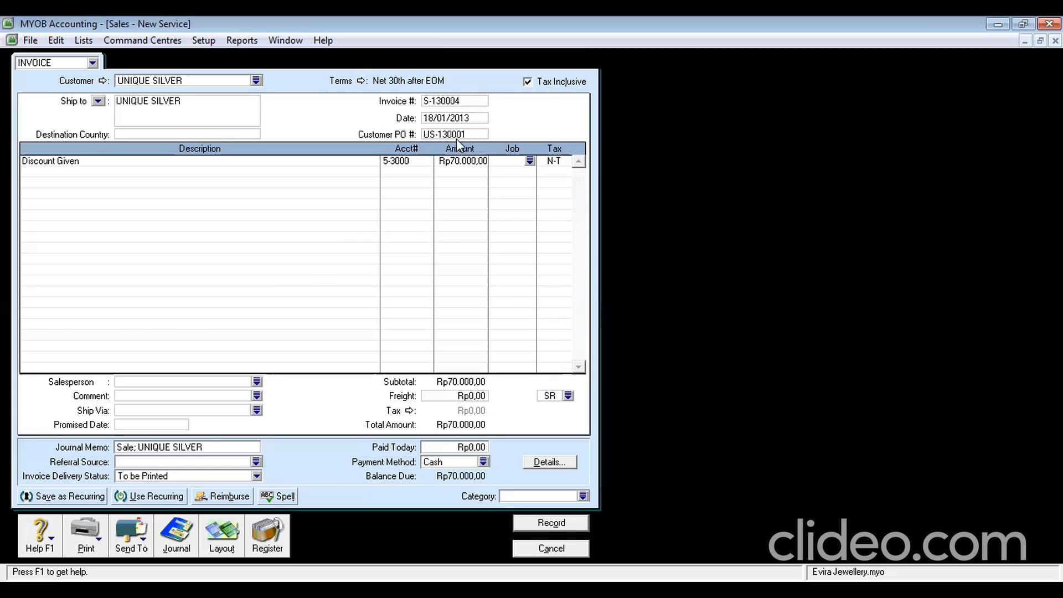
# Enter JULIA as salesperson and add DISCOUNT to the journal memo
pyautogui.click(184, 382)
pyautogui.write('k')
pyautogui.press('BackSpace')
pyautogui.write('j')
pyautogui.press('Tab')
pyautogui.click(134, 446)
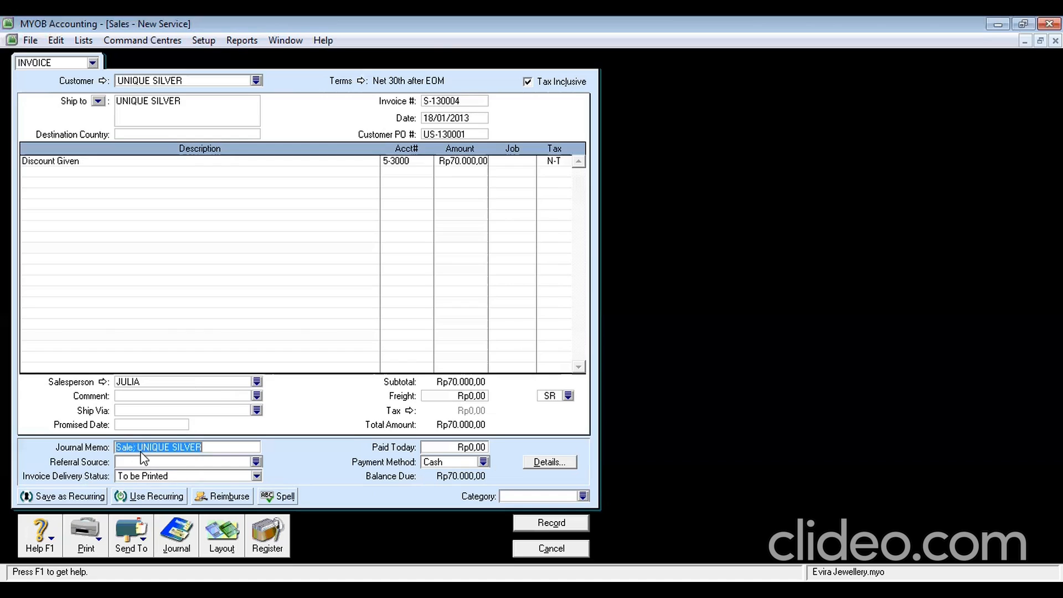
pyautogui.click(140, 453)
pyautogui.write('DISCOUNT')
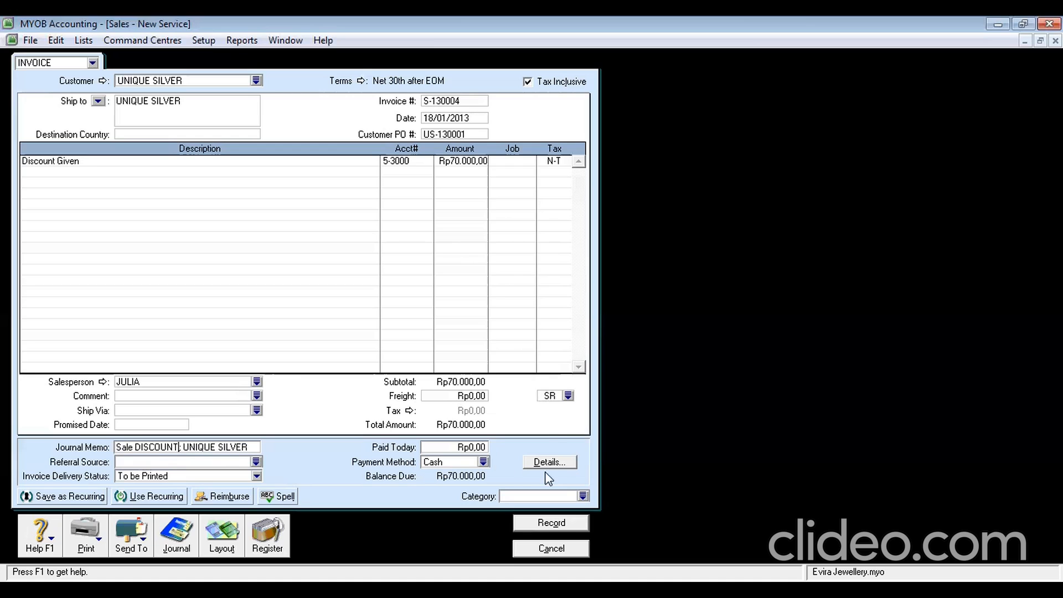
# Set the freight tax code to N-T and category SBY, then record the sale
pyautogui.click(568, 396)
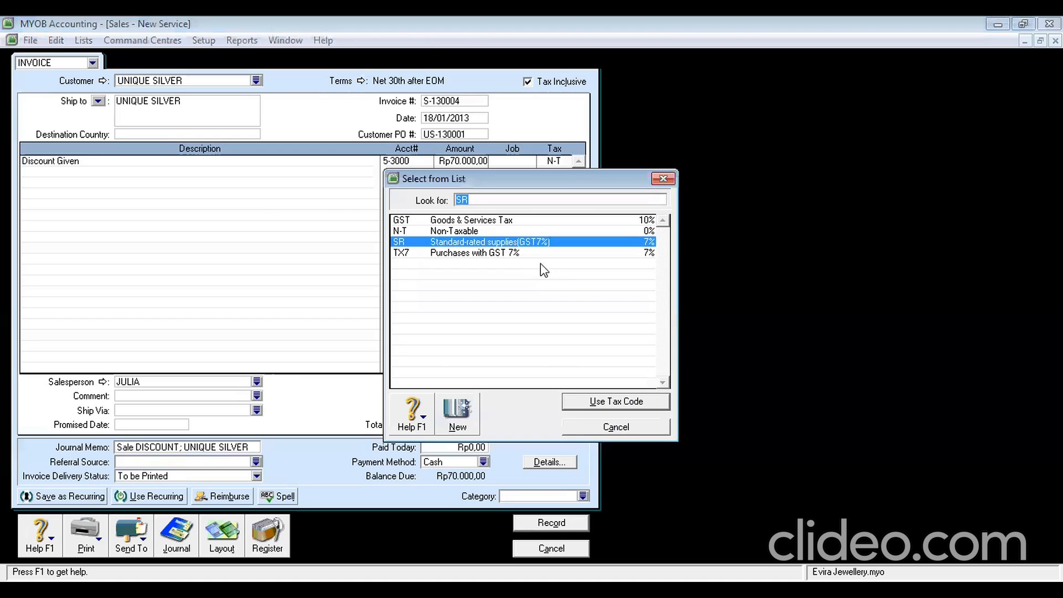
pyautogui.click(509, 231)
pyautogui.click(635, 401)
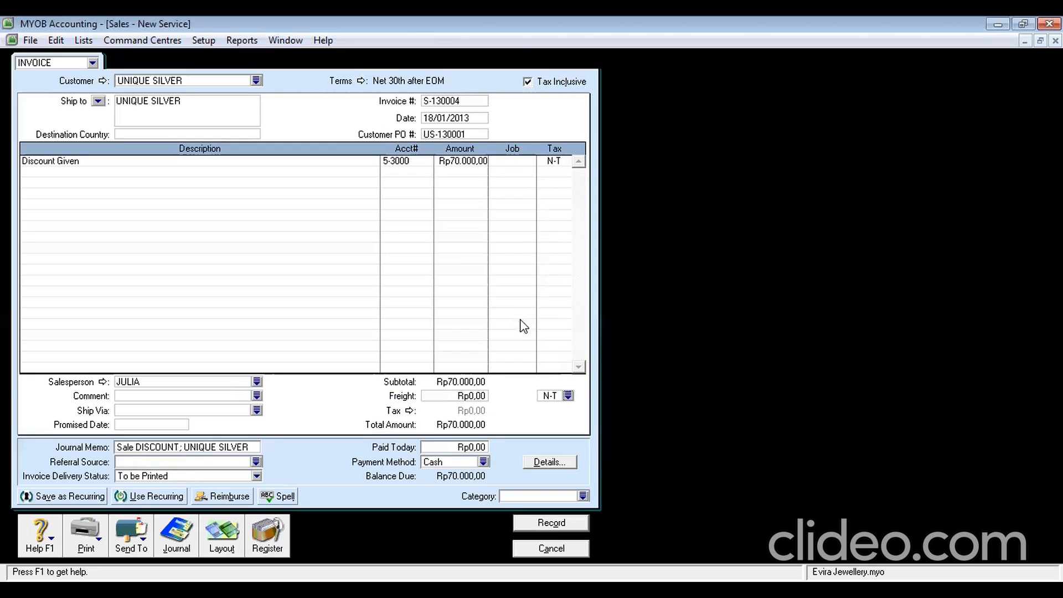
pyautogui.click(521, 497)
pyautogui.write('SBY')
pyautogui.press('Tab')
pyautogui.click(545, 524)
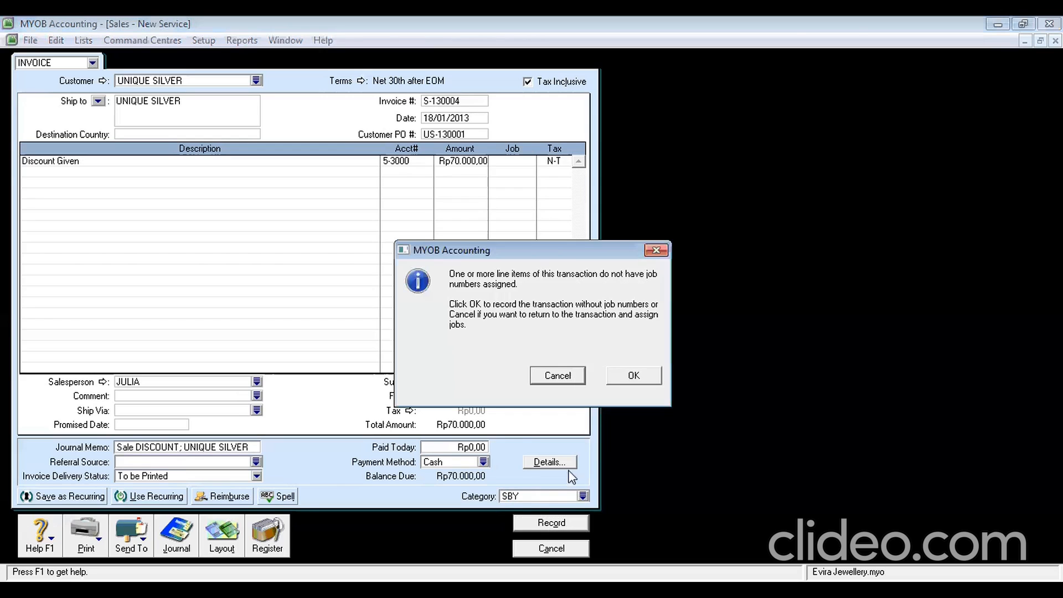
# Accept recording without job numbers, close the blank sale, and view open invoices in the Sales Register
pyautogui.click(620, 377)
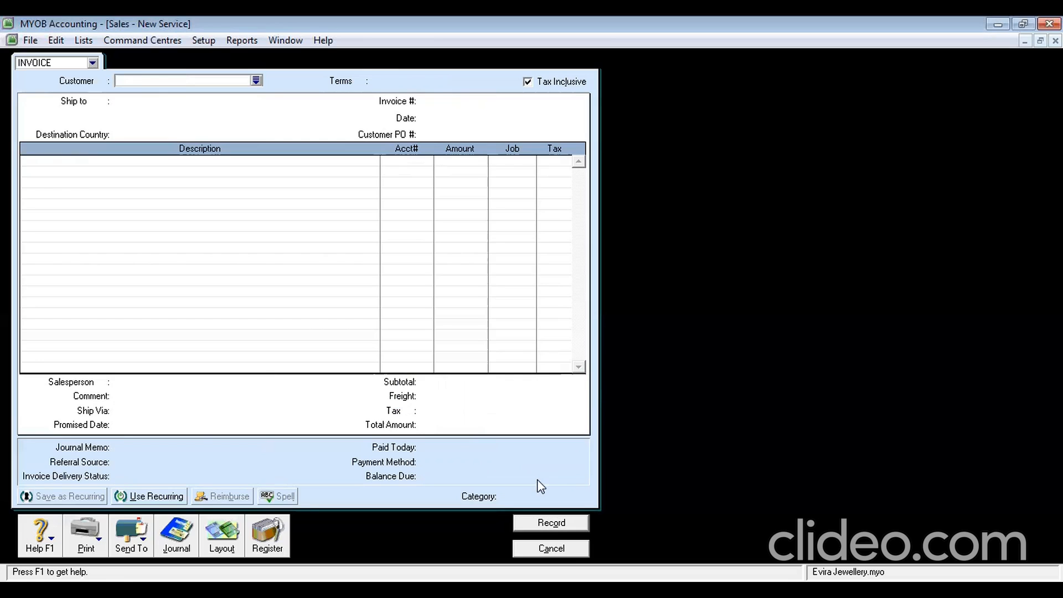
pyautogui.click(550, 549)
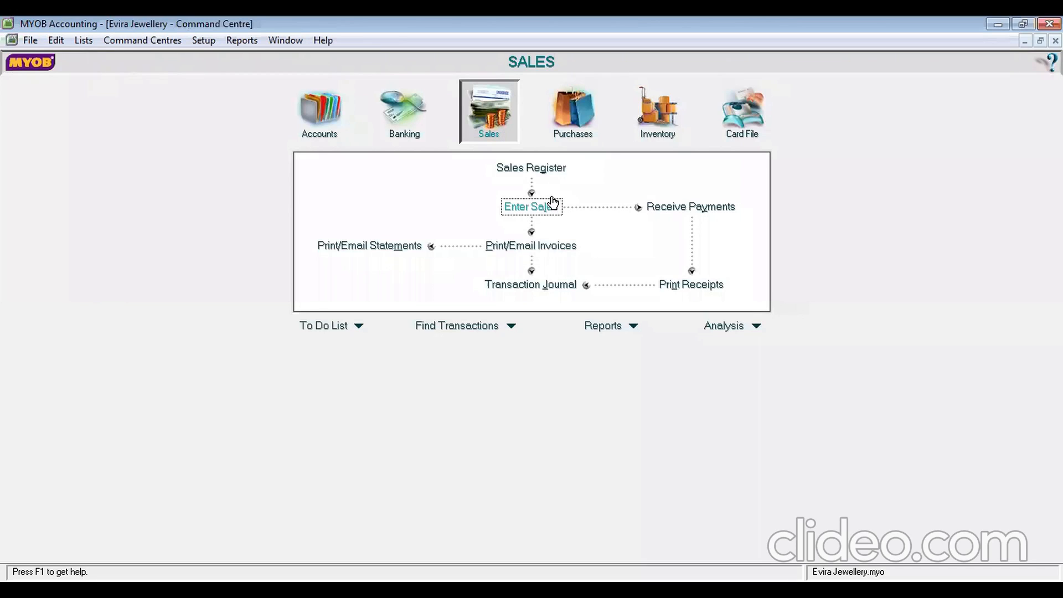
pyautogui.click(559, 168)
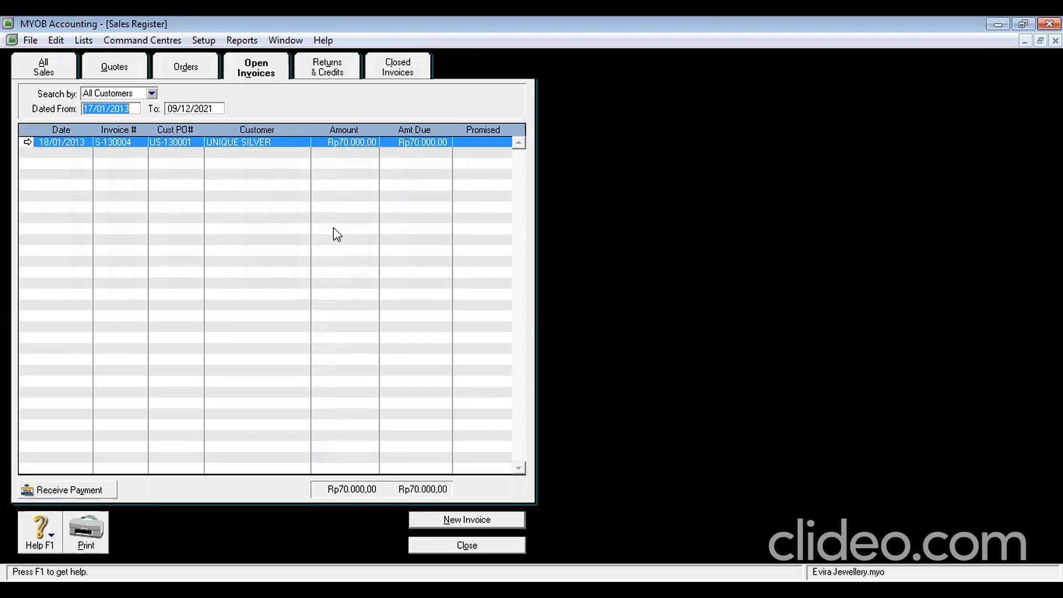
pyautogui.click(328, 71)
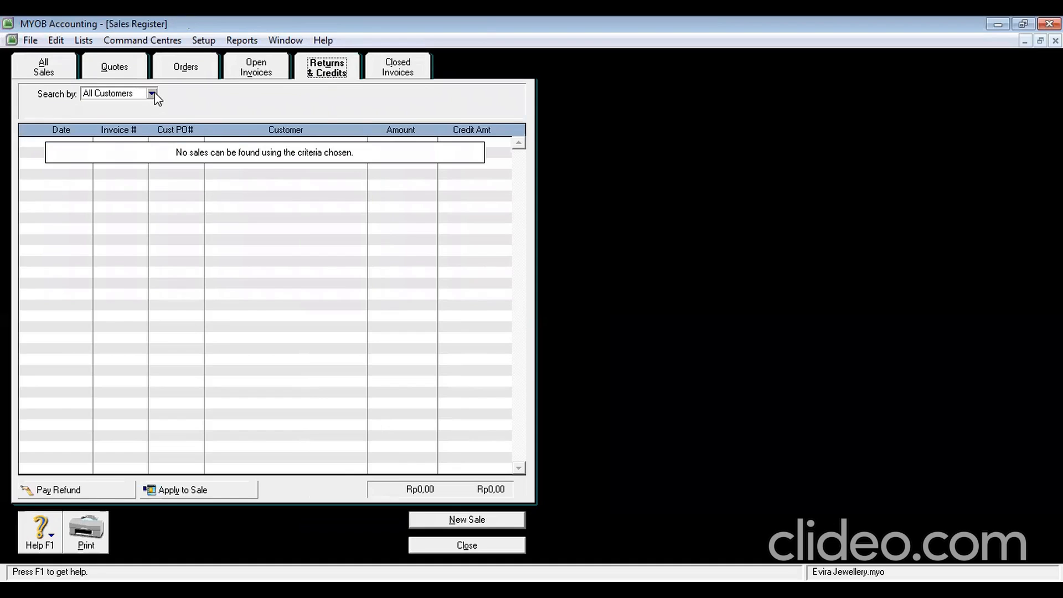
pyautogui.press('Tab')
pyautogui.click(264, 68)
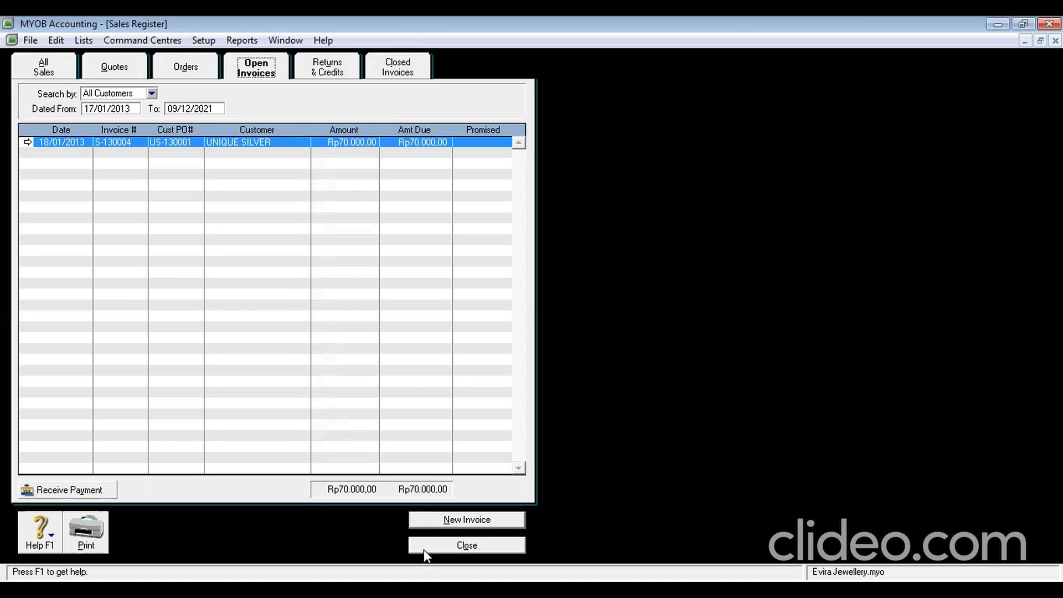
# Change invoice S-130004's discount line amount to -70000 and save it
pyautogui.click(28, 143)
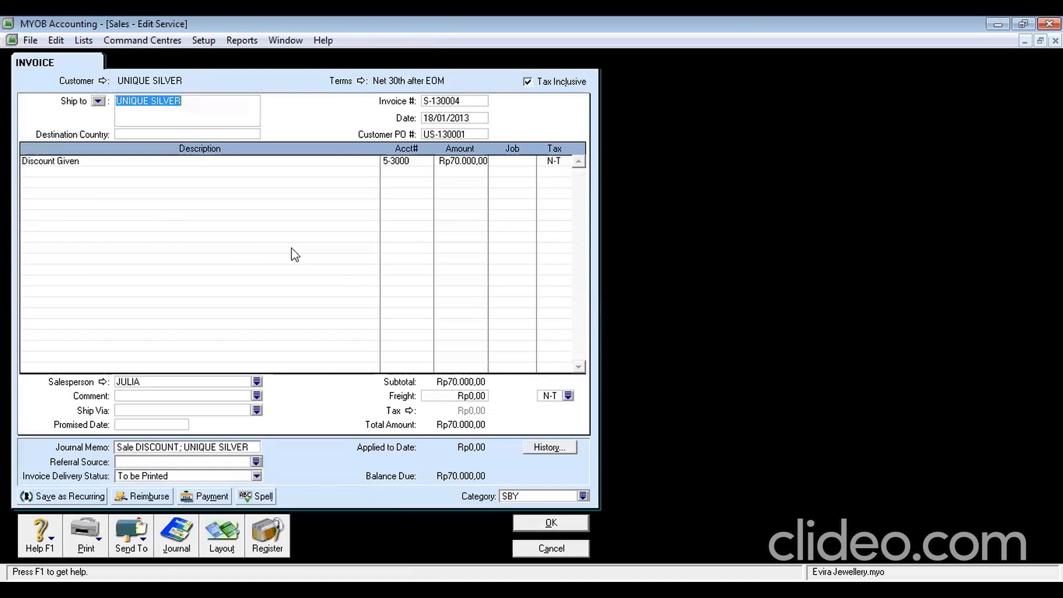
pyautogui.click(455, 162)
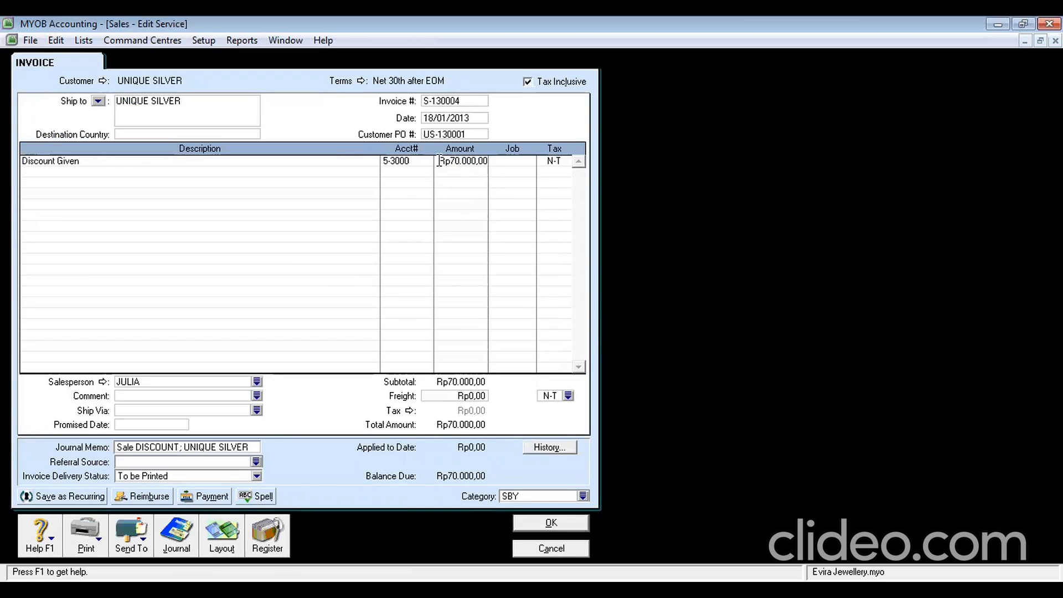
pyautogui.moveTo(439, 161); pyautogui.dragTo(504, 166)
pyautogui.write('-70000')
pyautogui.press('Tab')
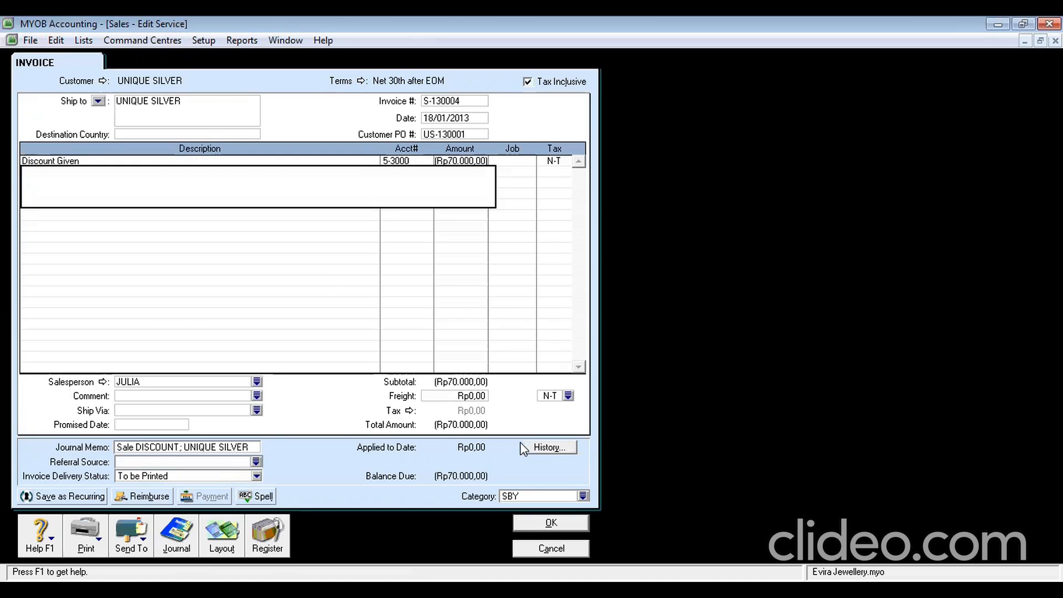
pyautogui.click(538, 526)
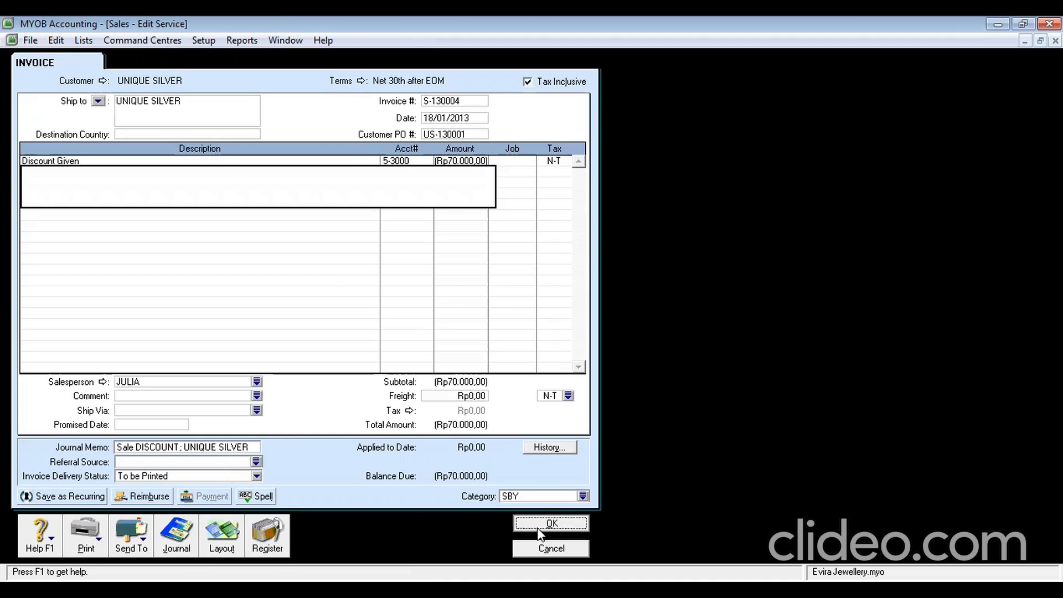
pyautogui.click(623, 376)
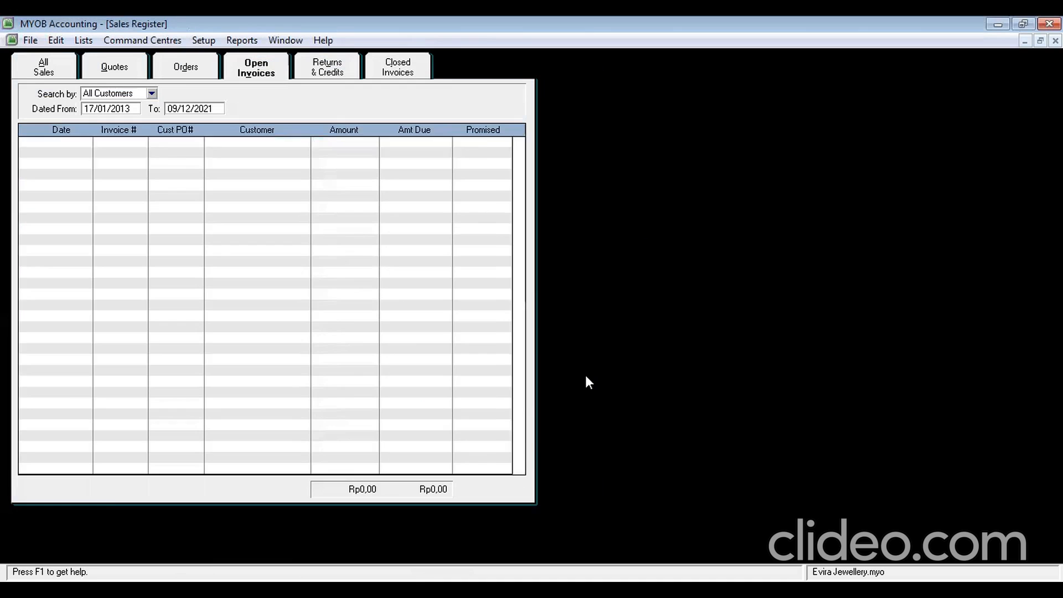
# Refund UNIQUE SILVER's credit as cheque D-130002 from Petty Cash dated 18/1/2013, then close the register
pyautogui.click(318, 75)
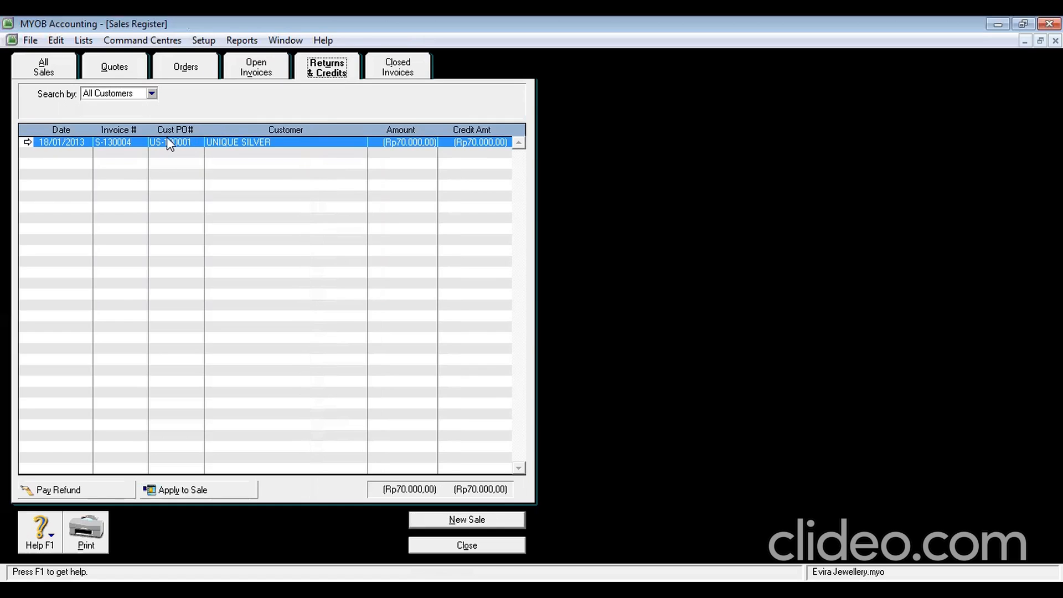
pyautogui.click(66, 492)
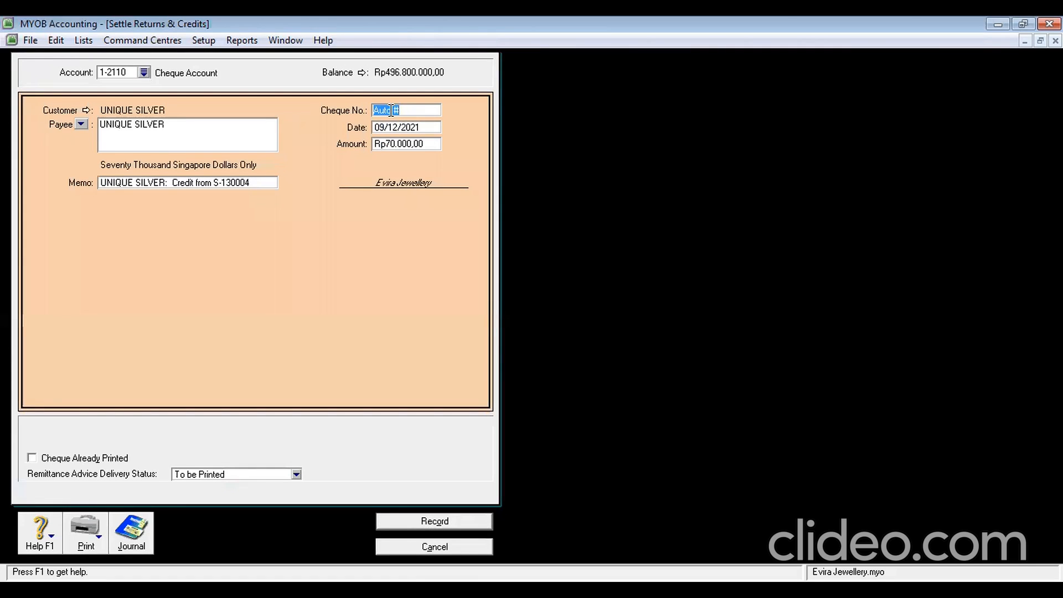
pyautogui.write('D-130002')
pyautogui.click(401, 128)
pyautogui.write('18/1/2013')
pyautogui.click(143, 73)
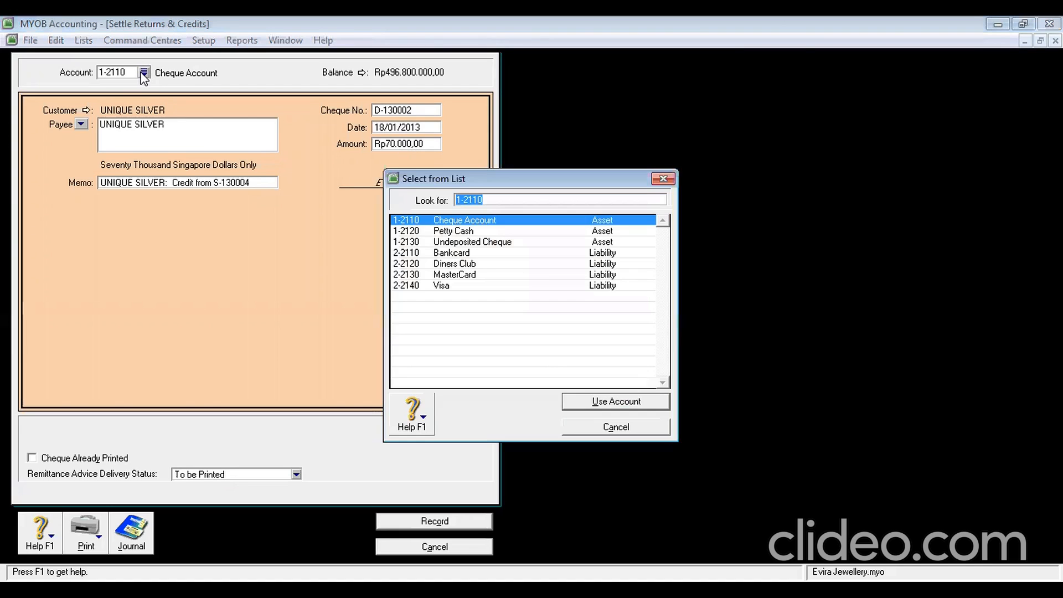
pyautogui.click(447, 230)
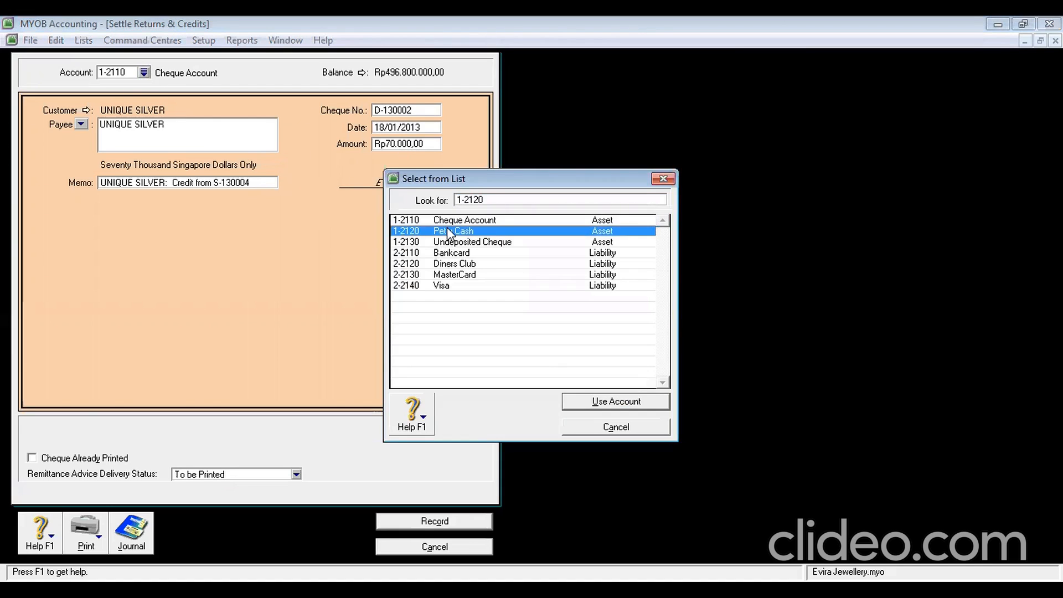
pyautogui.doubleClick(448, 230)
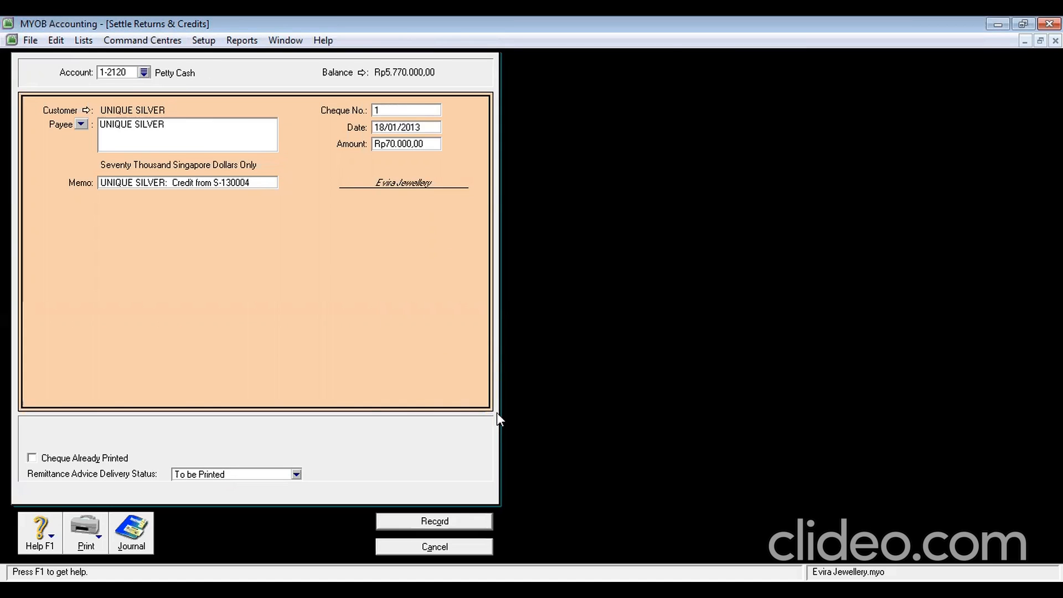
pyautogui.click(450, 522)
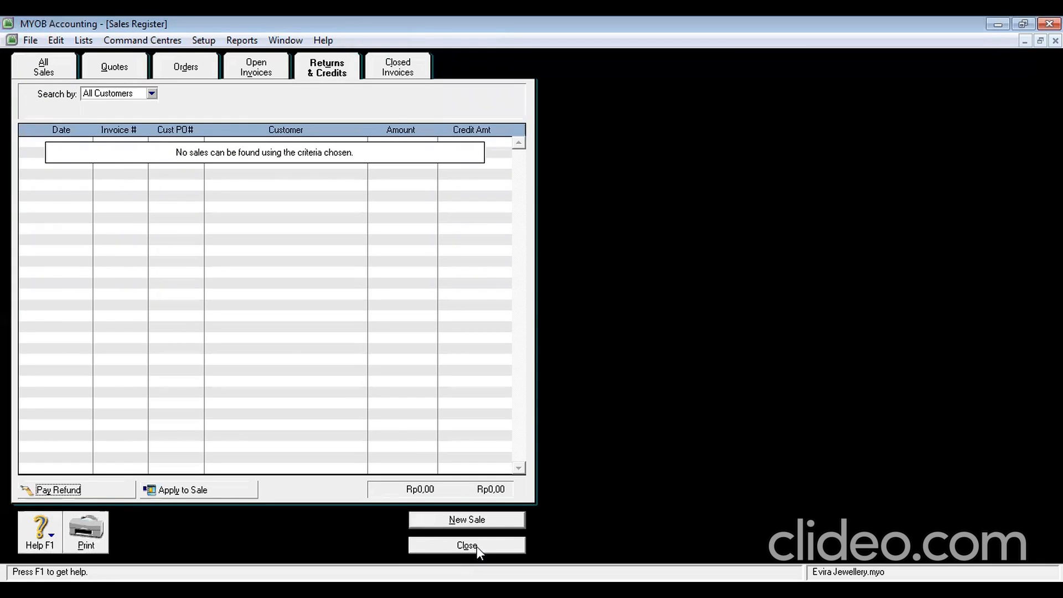
pyautogui.click(477, 547)
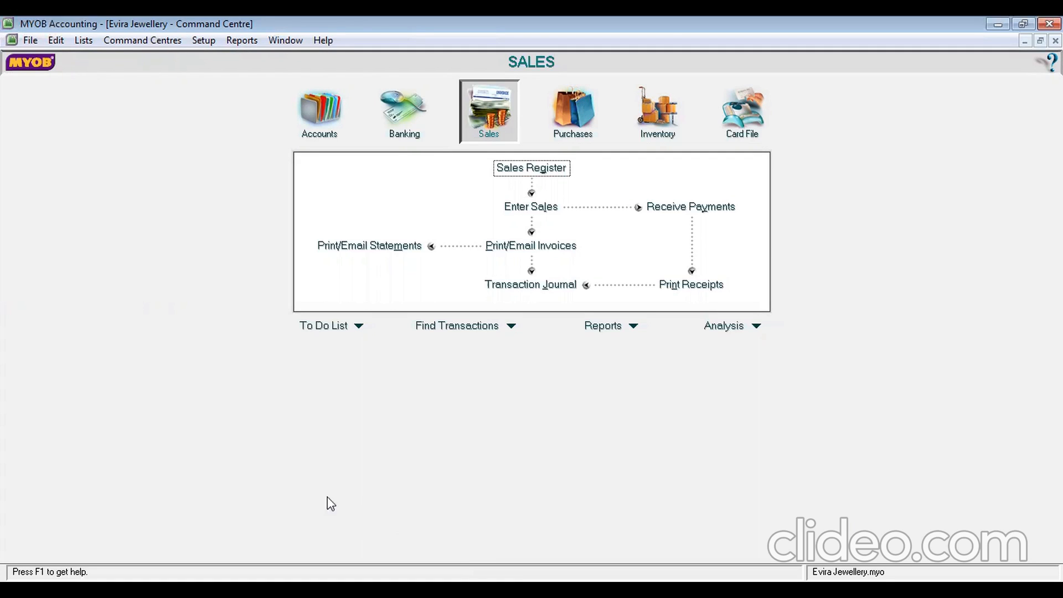
# Start a new Spend Money payment from the Petty Cash account
pyautogui.click(402, 114)
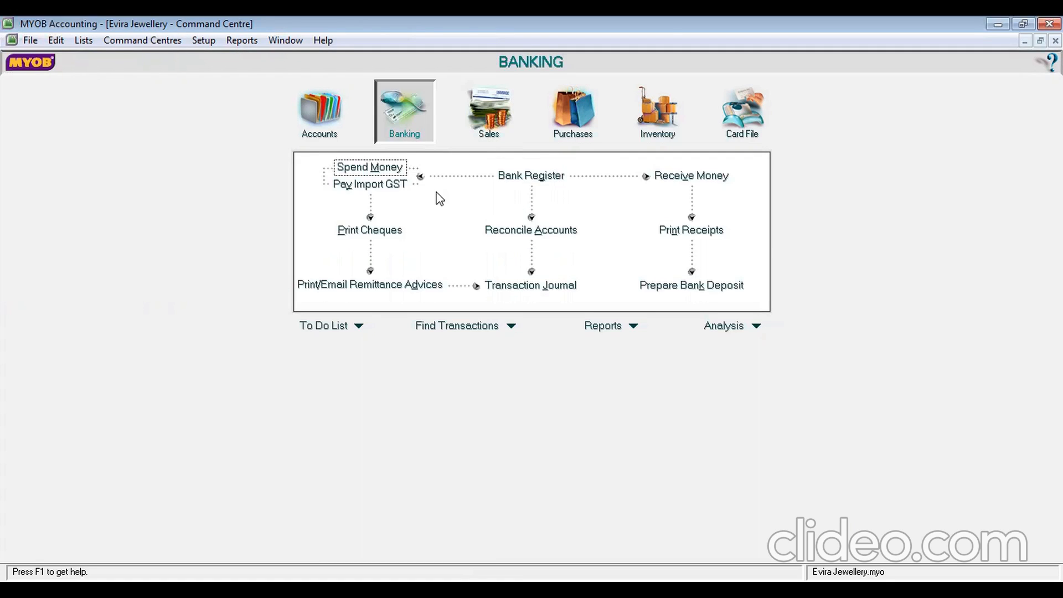
pyautogui.click(384, 167)
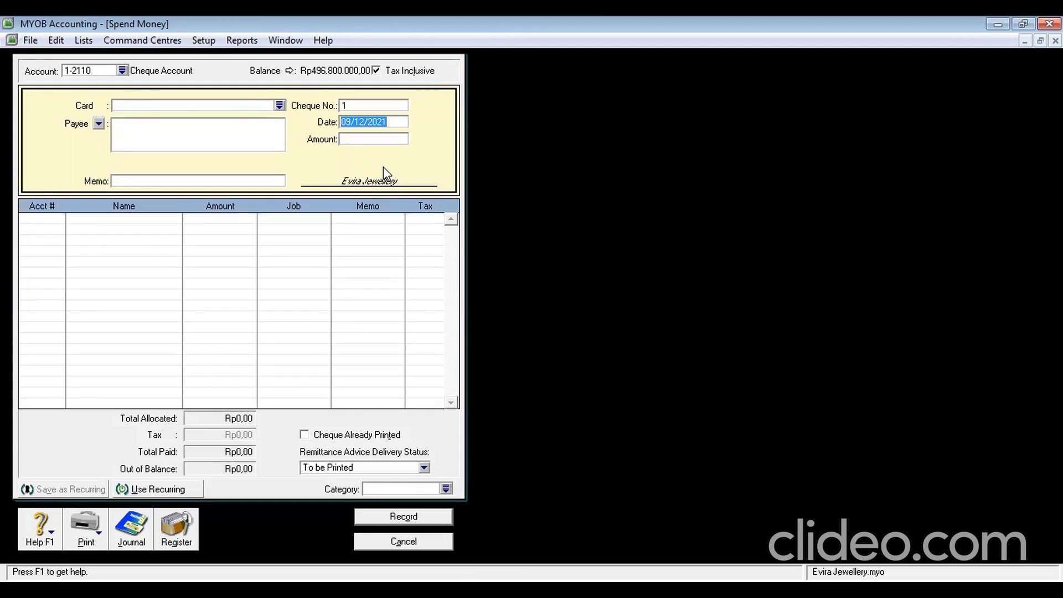
pyautogui.click(122, 71)
pyautogui.click(455, 232)
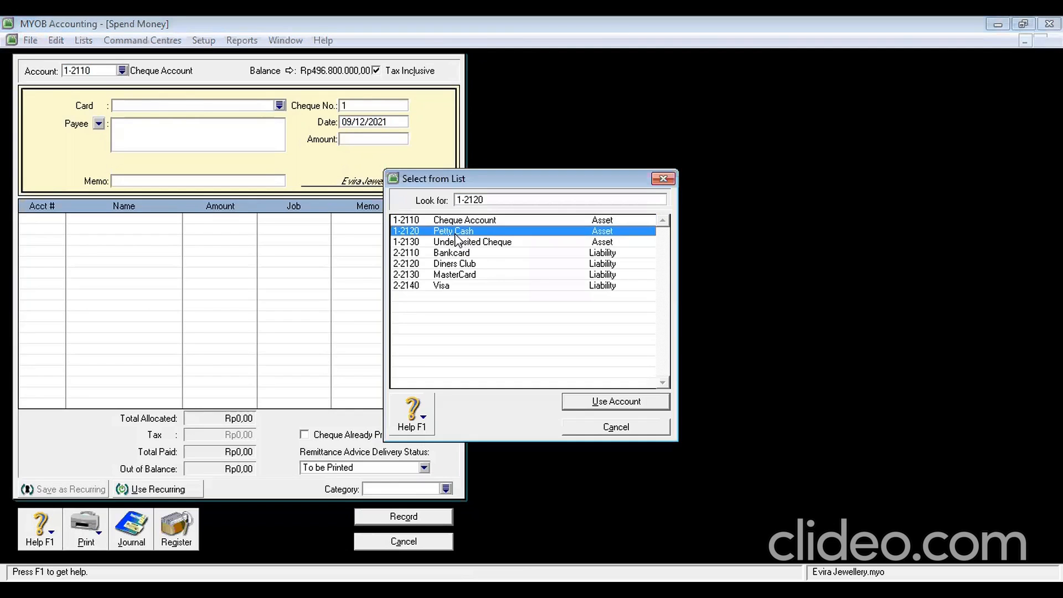
pyautogui.doubleClick(455, 234)
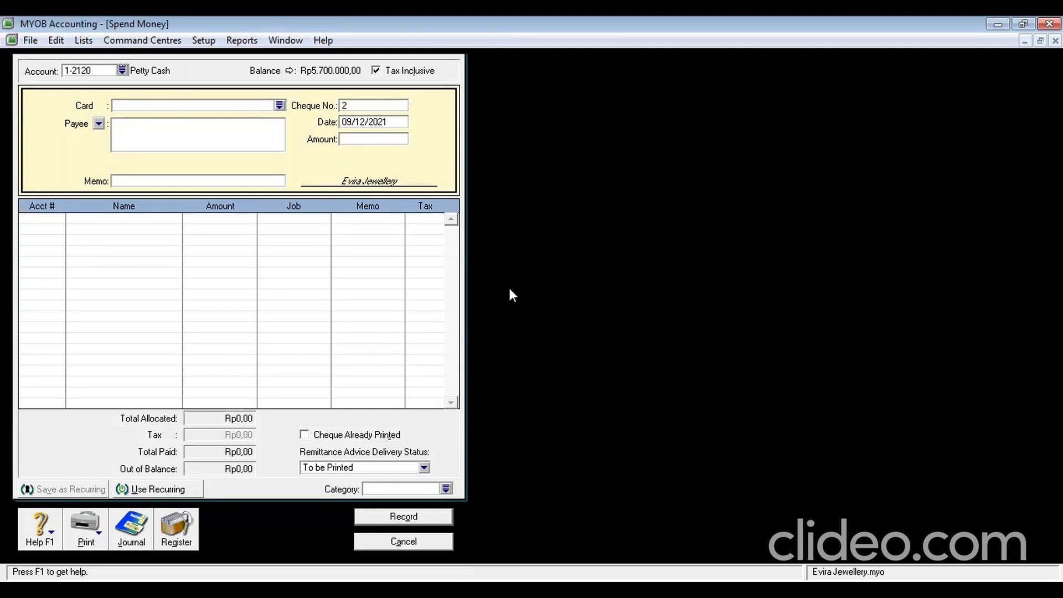
# Remove the DIAMOND STAR card so the payment has no payee
pyautogui.click(280, 106)
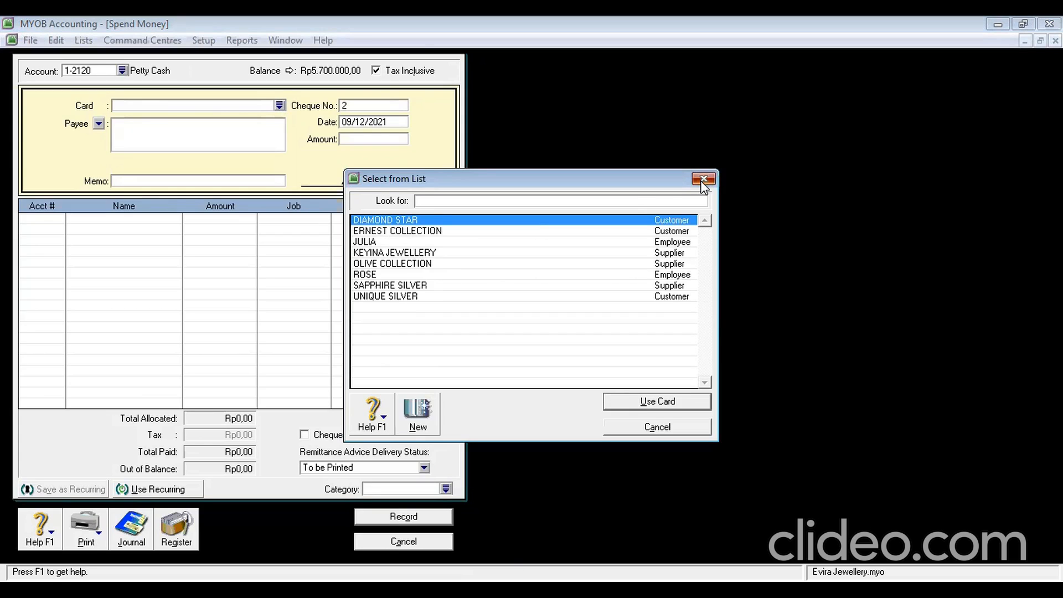
pyautogui.press('Return')
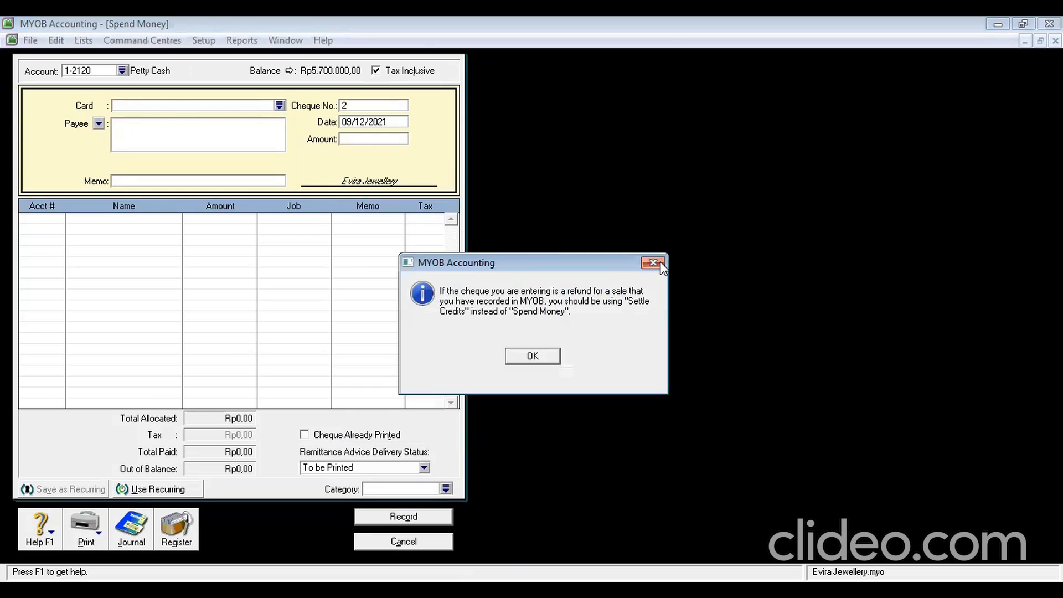
pyautogui.click(660, 262)
pyautogui.click(278, 106)
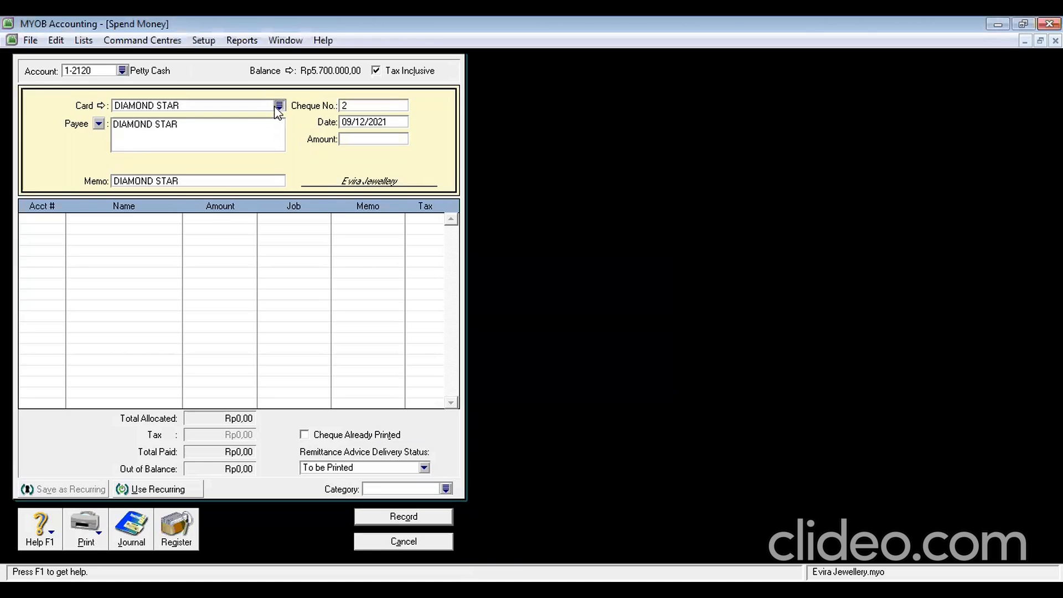
pyautogui.click(704, 178)
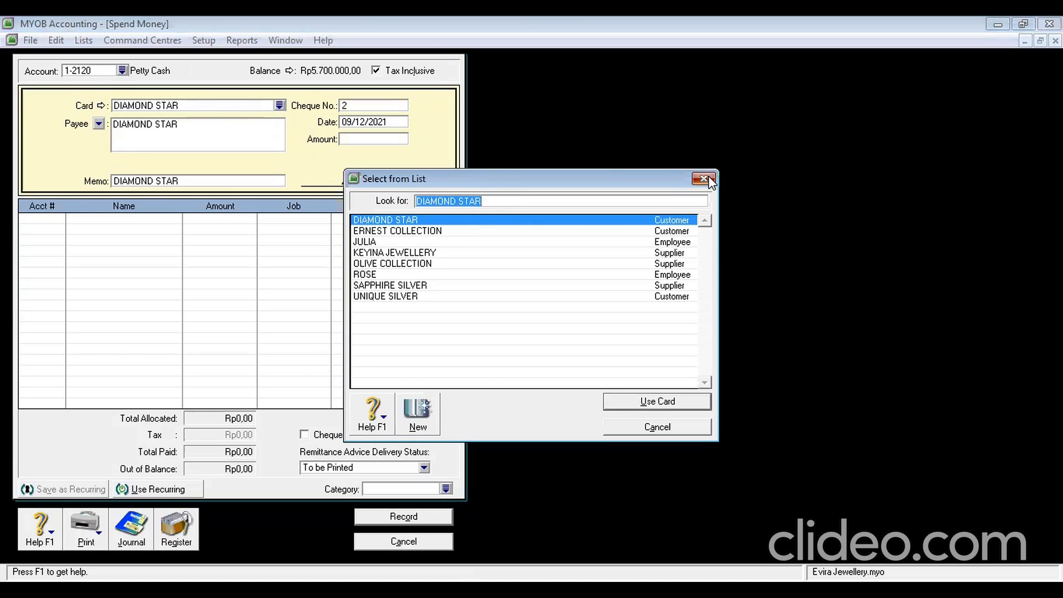
pyautogui.click(212, 104)
pyautogui.press('BackSpace')
pyautogui.click(348, 107)
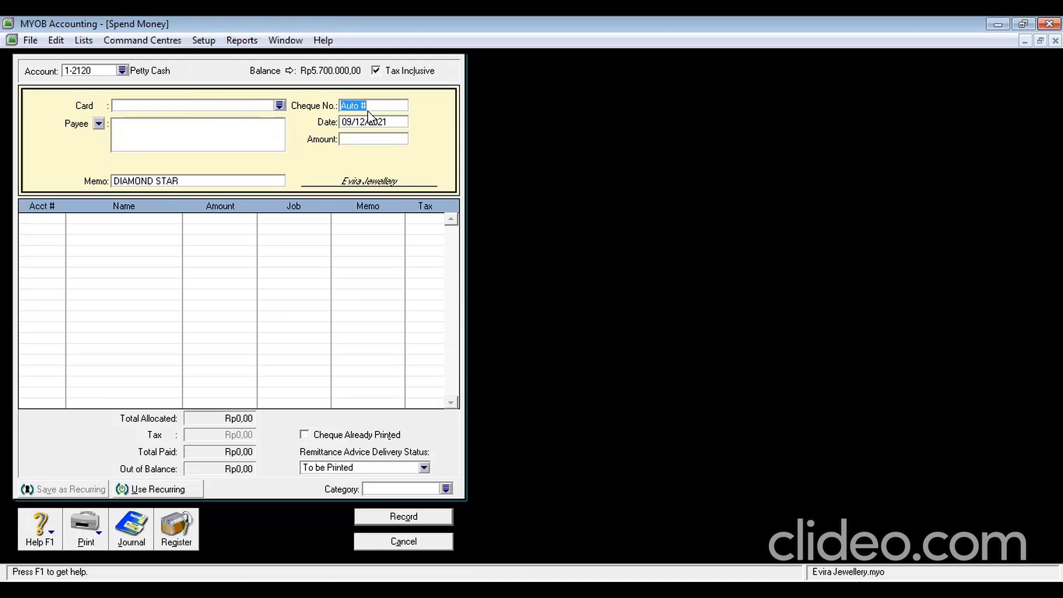
# Enter cheque D-130003, date 20/1/2013, amount 3.010.000, and clear the memo
pyautogui.write('D-130003')
pyautogui.click(388, 123)
pyautogui.write('20/1/2013')
pyautogui.click(387, 140)
pyautogui.write('3.')
pyautogui.write('010.')
pyautogui.write('0000')
pyautogui.press('Tab')
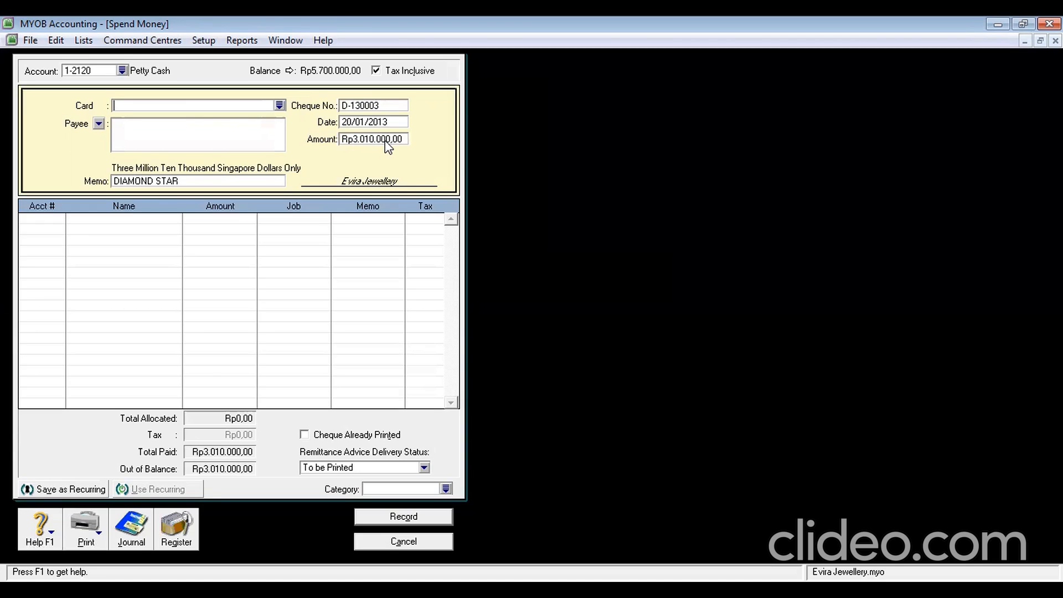
pyautogui.click(190, 184)
pyautogui.press('BackSpace')
# Allocate Rp3.000.000 to Cheque Account 1-2110 and Rp10.000 to Bank Charges 6-1200
pyautogui.click(43, 219)
pyautogui.click(58, 220)
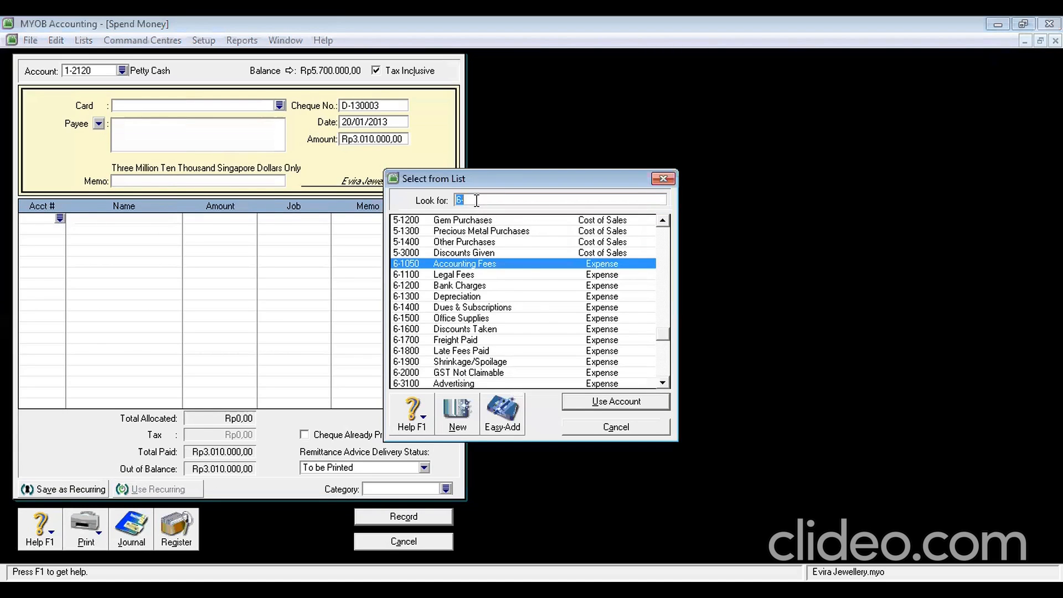
pyautogui.write('1-211')
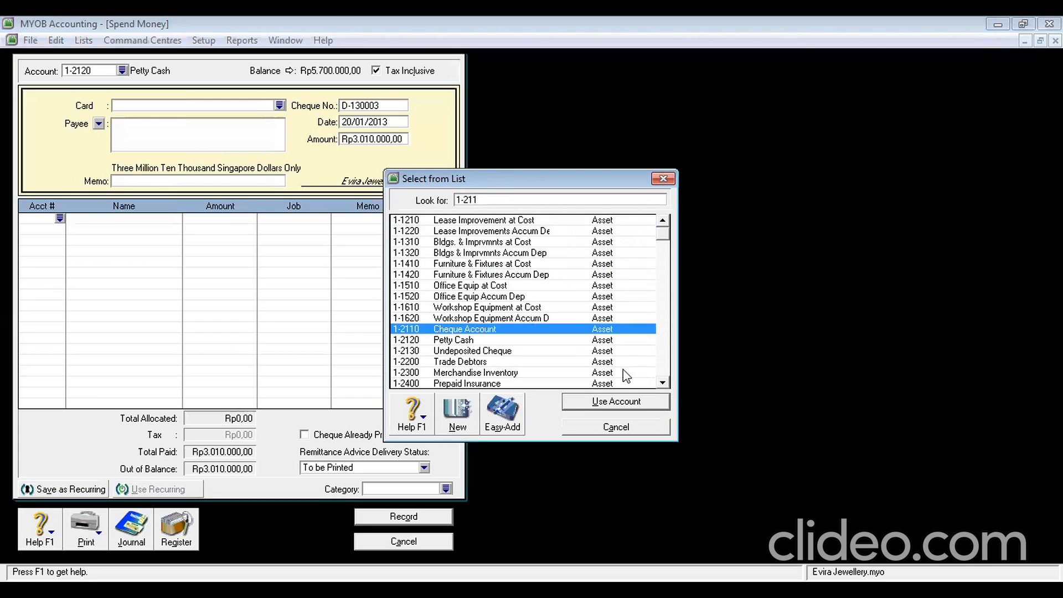
pyautogui.click(593, 406)
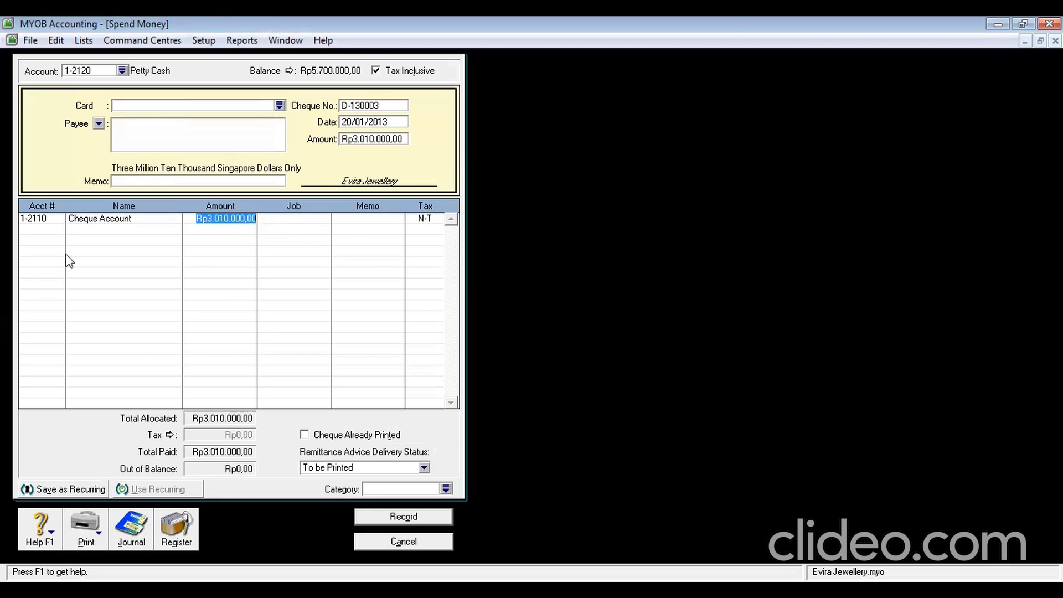
pyautogui.click(49, 230)
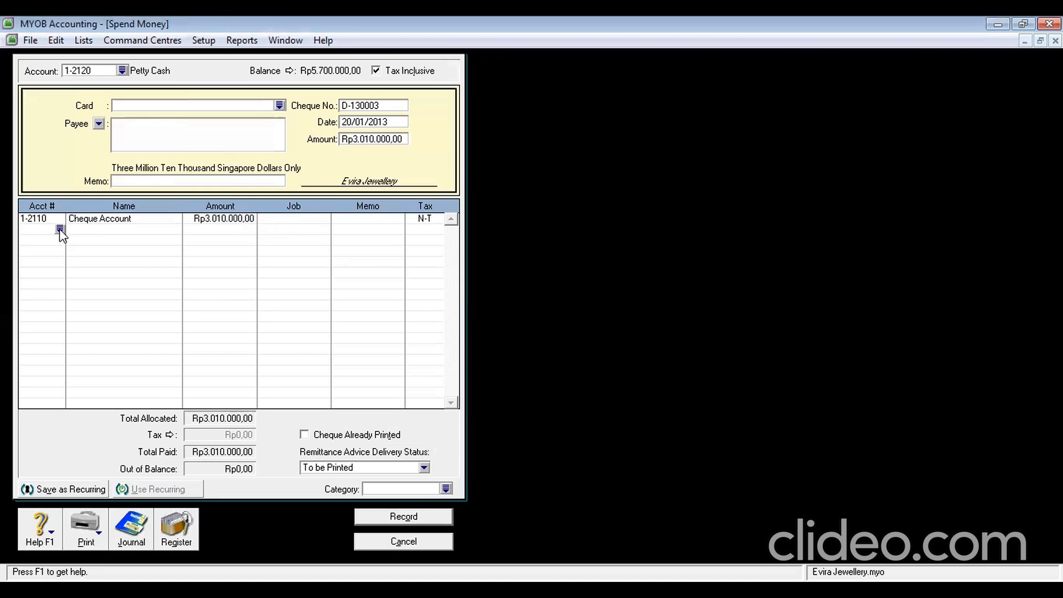
pyautogui.write('6-')
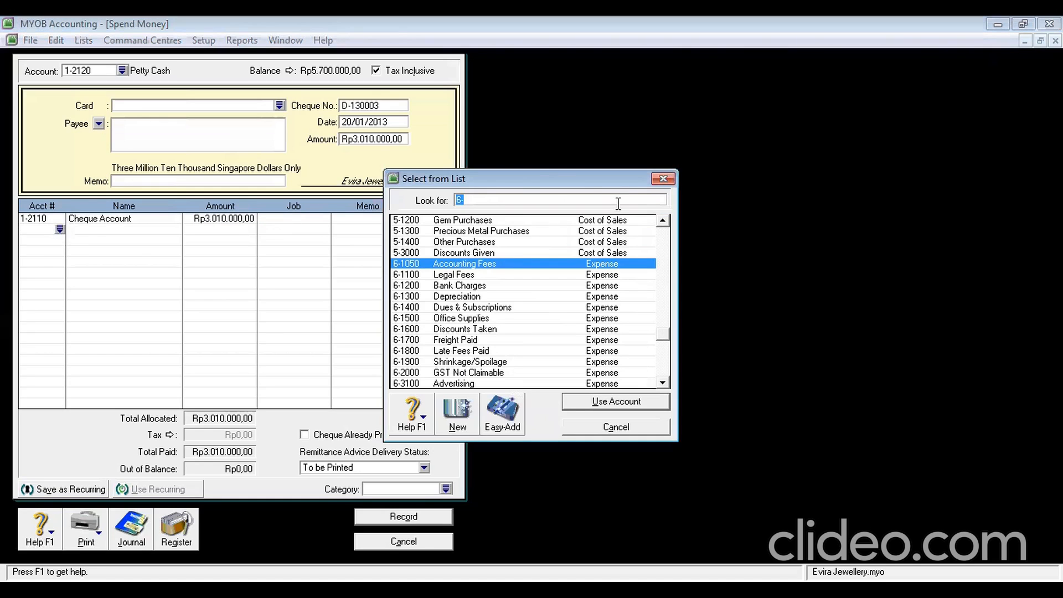
pyautogui.click(515, 201)
pyautogui.write('1200')
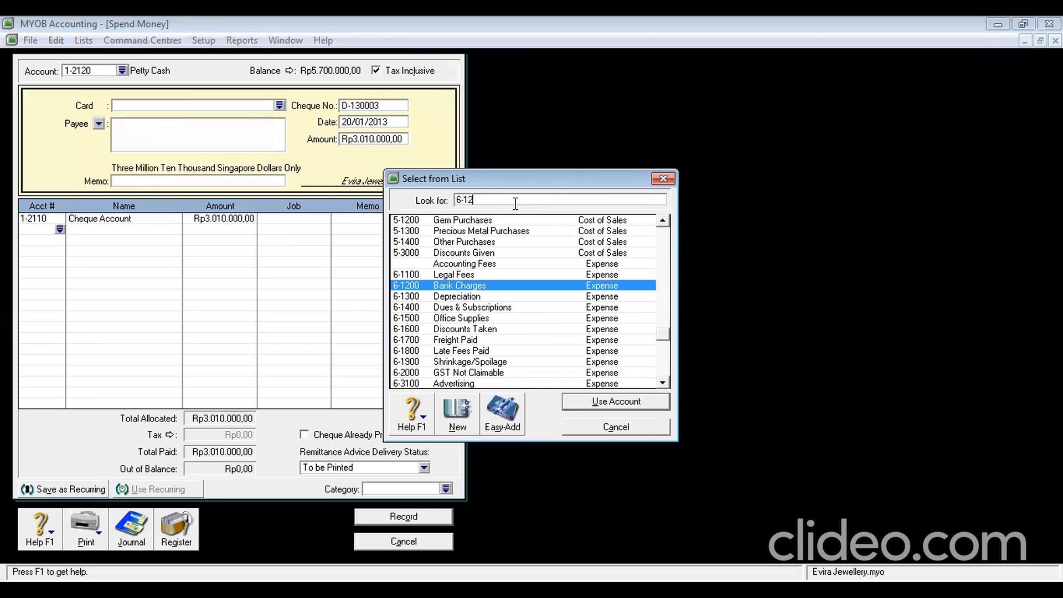
pyautogui.click(620, 403)
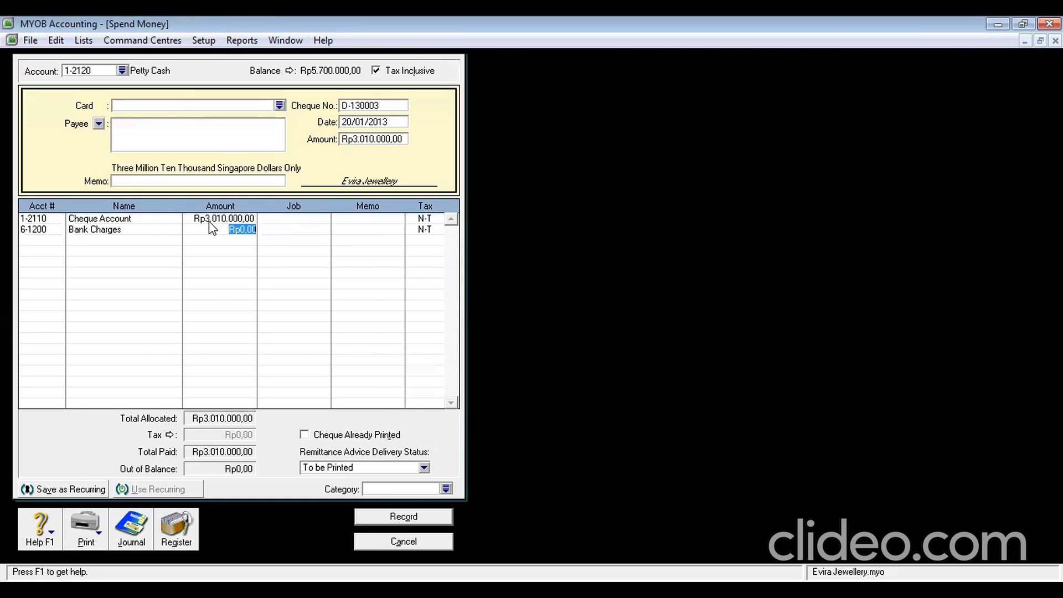
pyautogui.click(238, 218)
pyautogui.write('3000000')
pyautogui.press('Return')
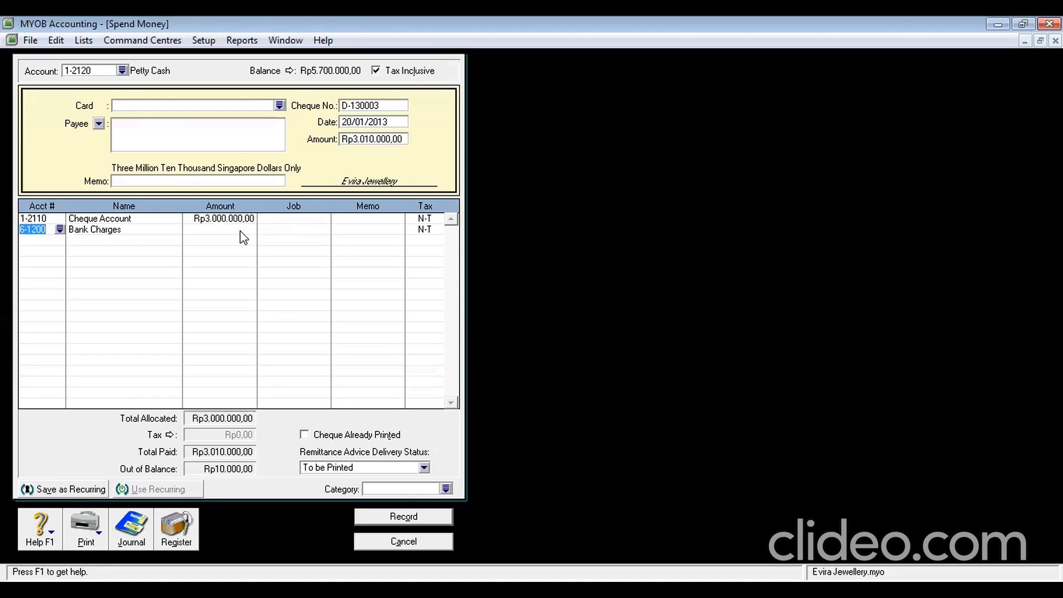
pyautogui.press('Return')
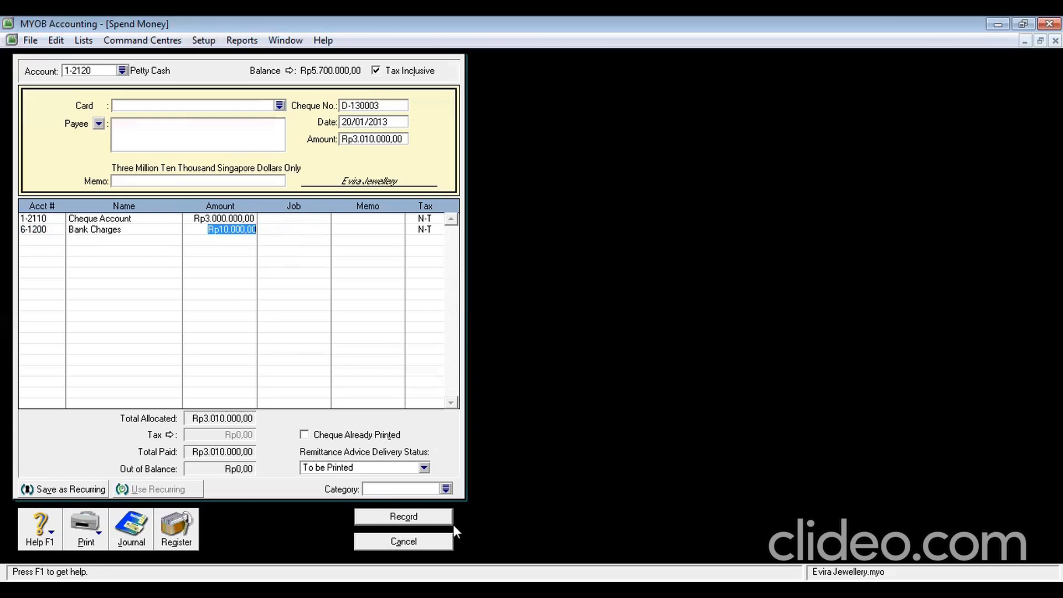
# Set category YGK, record the payment without job numbers, and close Spend Money
pyautogui.click(394, 489)
pyautogui.write('YGK')
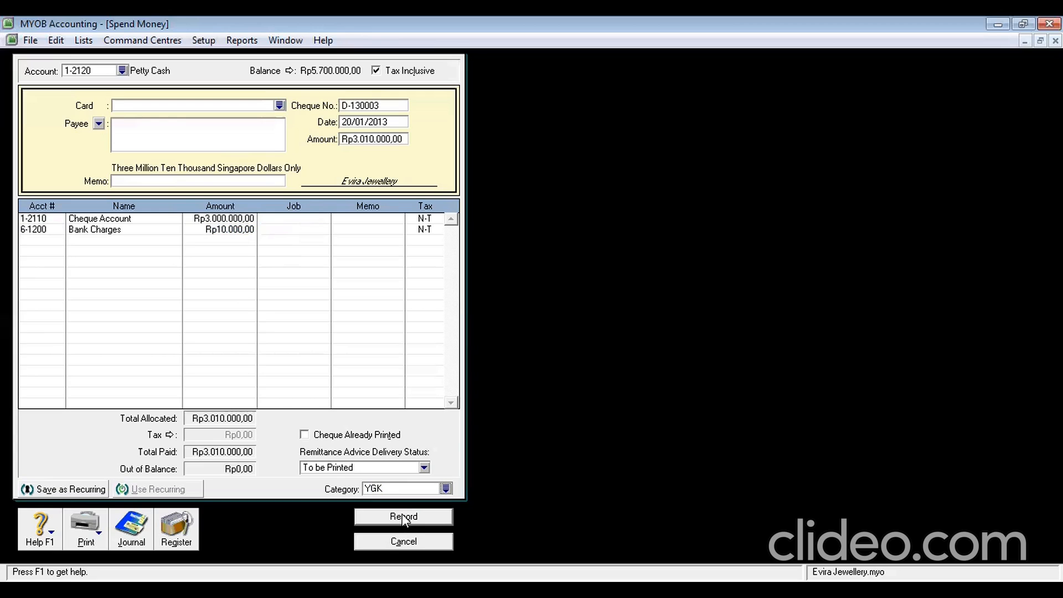
pyautogui.click(404, 517)
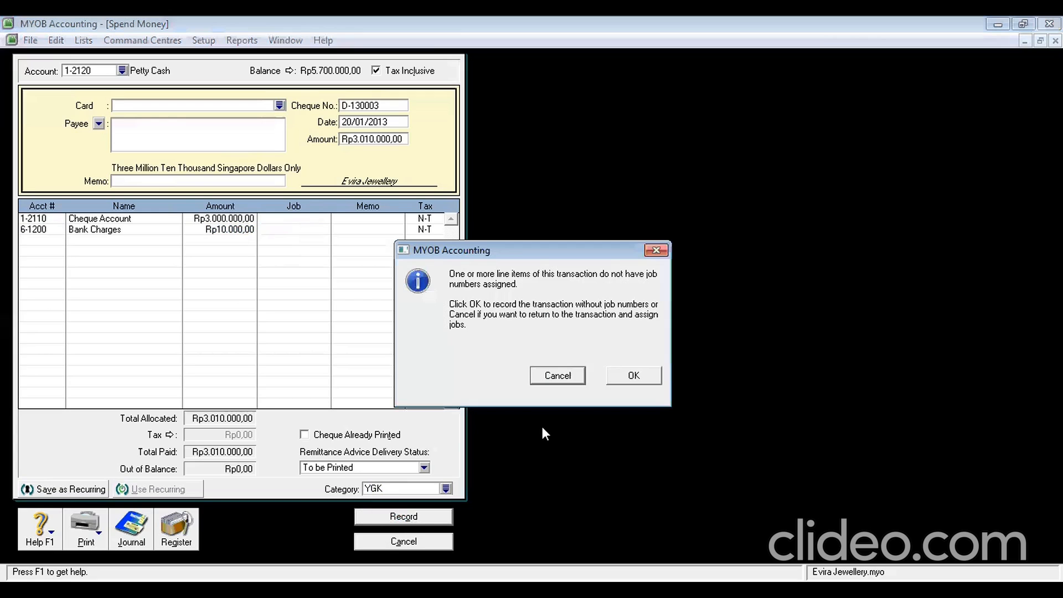
pyautogui.click(638, 376)
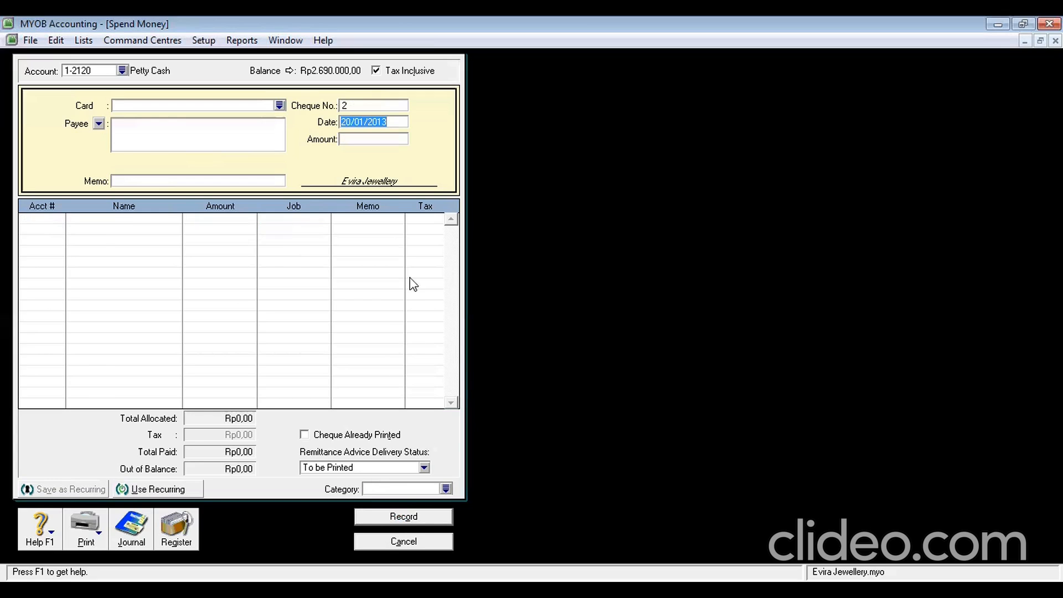
pyautogui.click(406, 542)
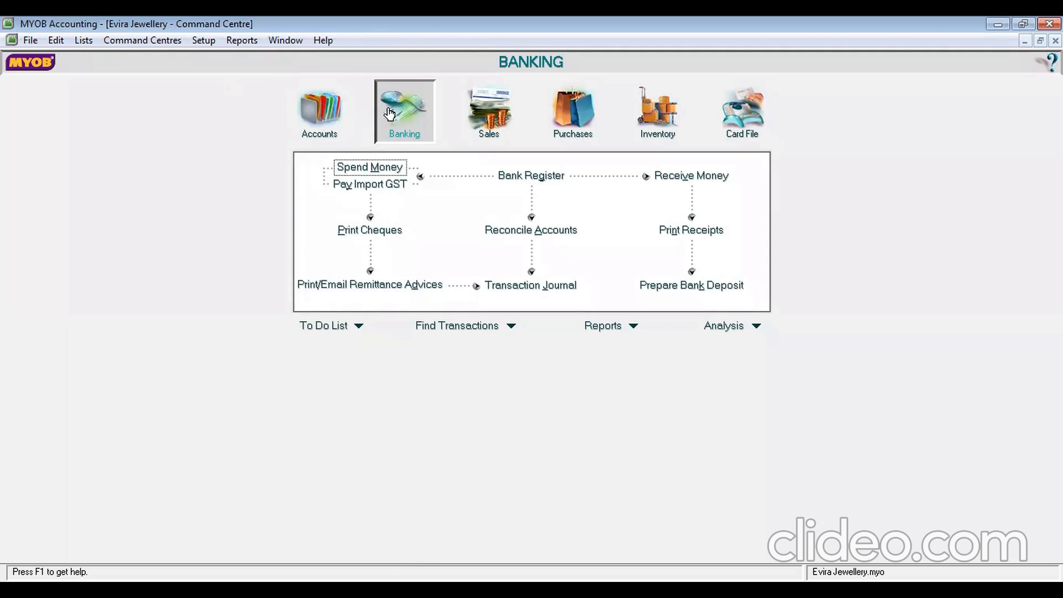
# Start a Receive Money entry with ID R-130002 dated 20/1/2013
pyautogui.click(676, 178)
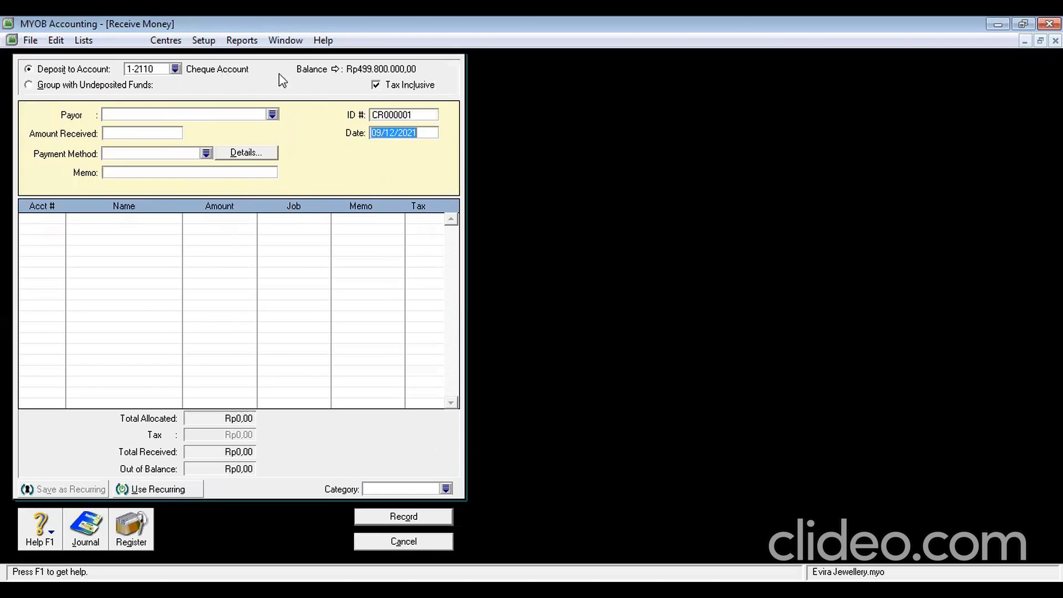
pyautogui.click(415, 116)
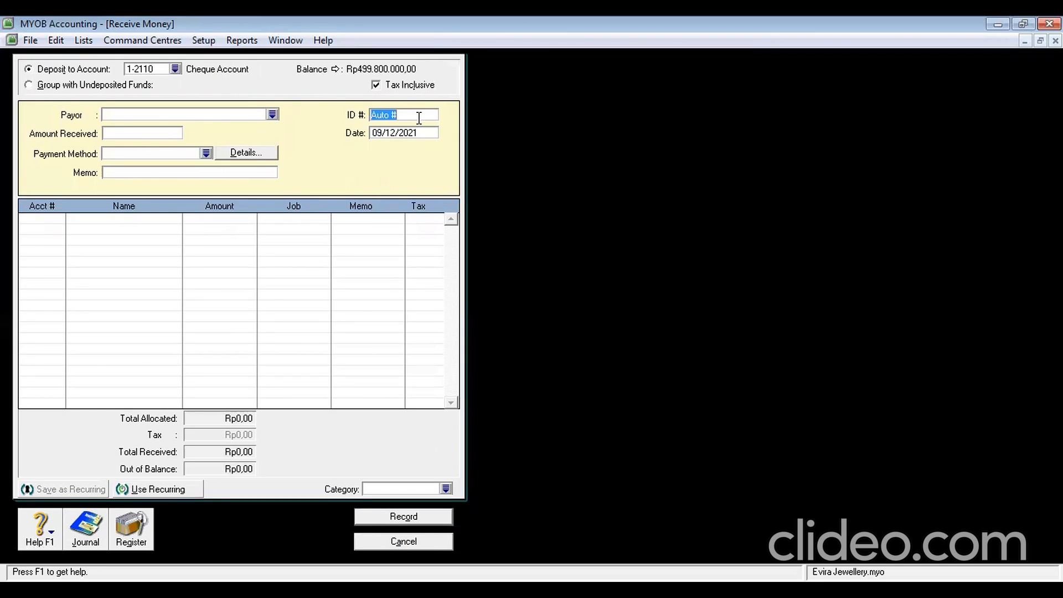
pyautogui.write('R-130002')
pyautogui.click(427, 133)
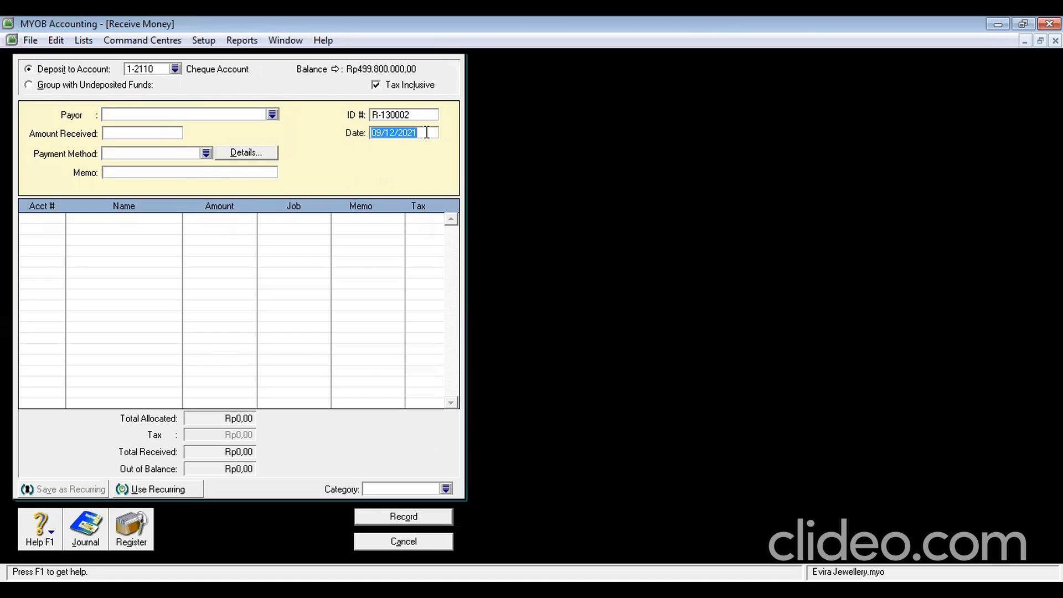
pyautogui.write('20/1/2013')
pyautogui.click(50, 221)
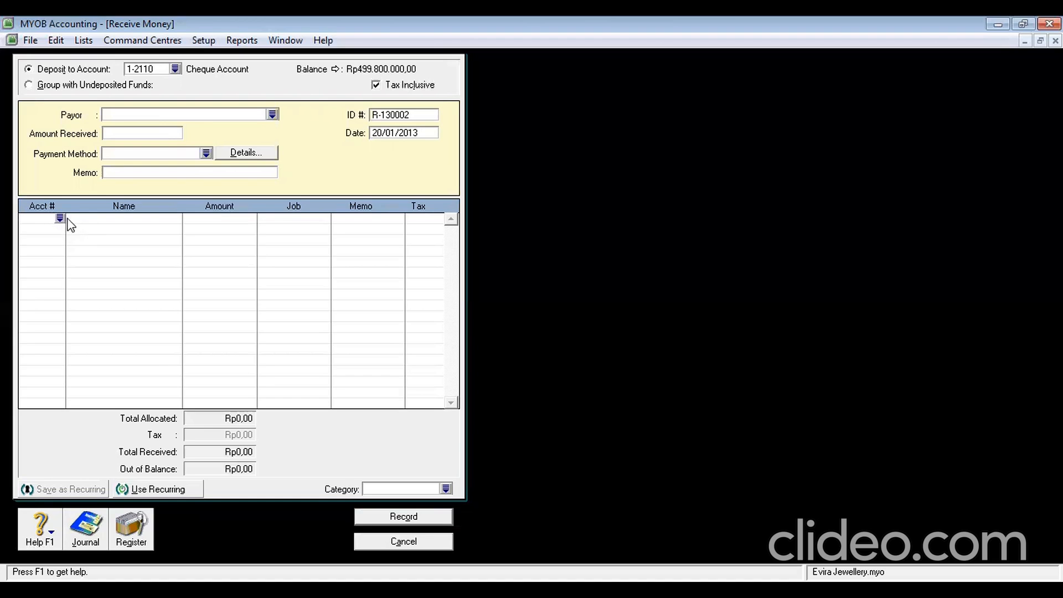
# Add an Interest Income 8-1000 line at 260000 and a Bank Charges 6-1200 line
pyautogui.click(60, 218)
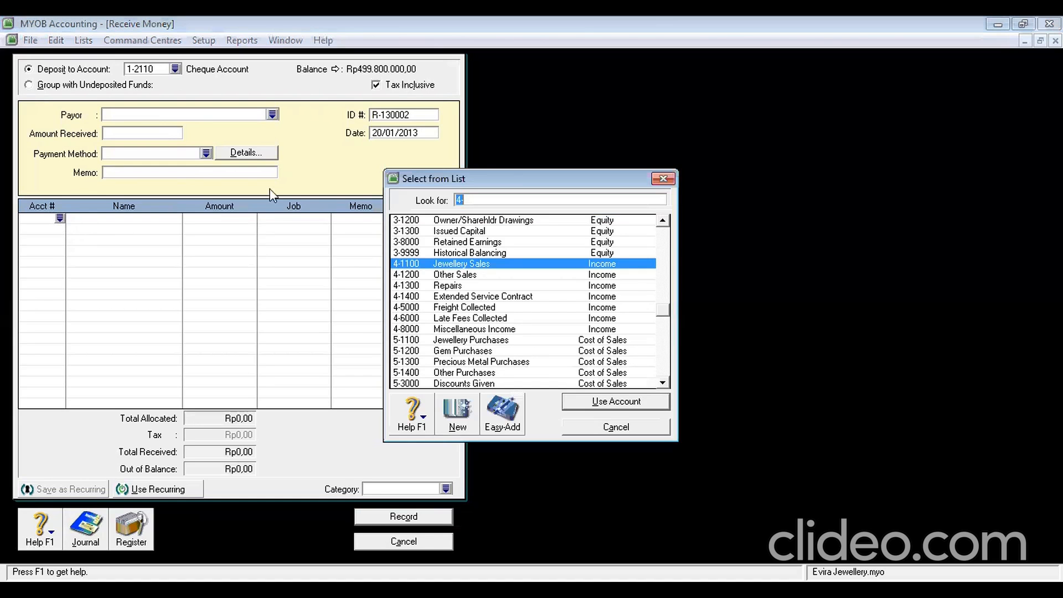
pyautogui.write('8-1')
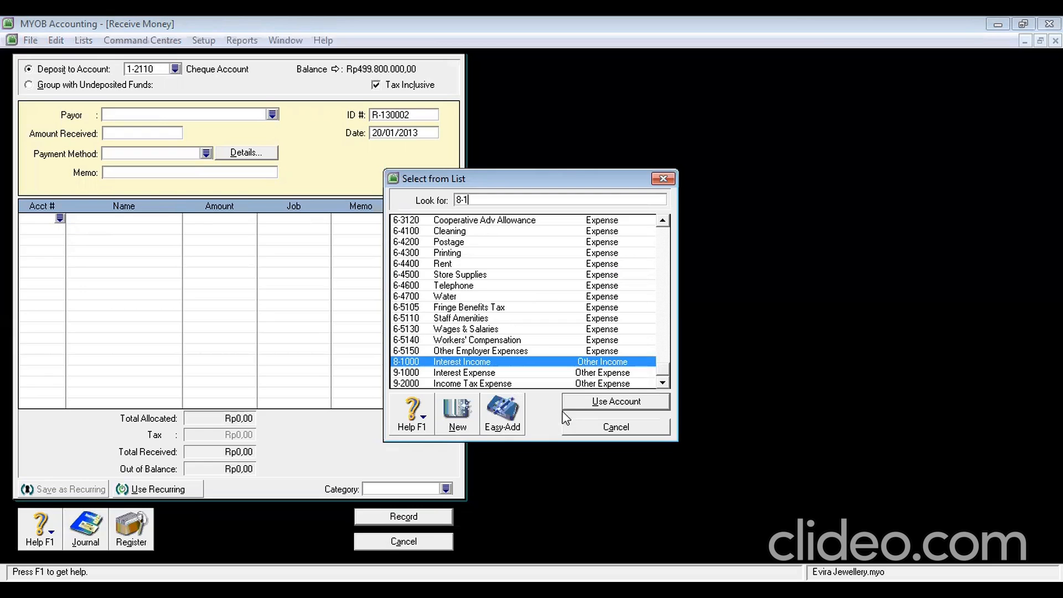
pyautogui.click(580, 401)
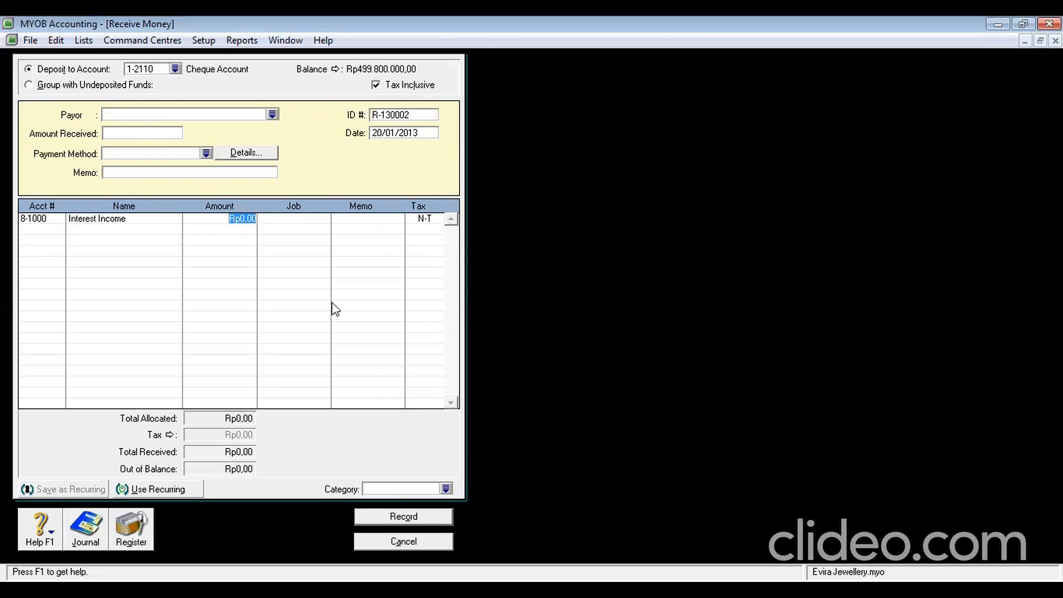
pyautogui.write('26')
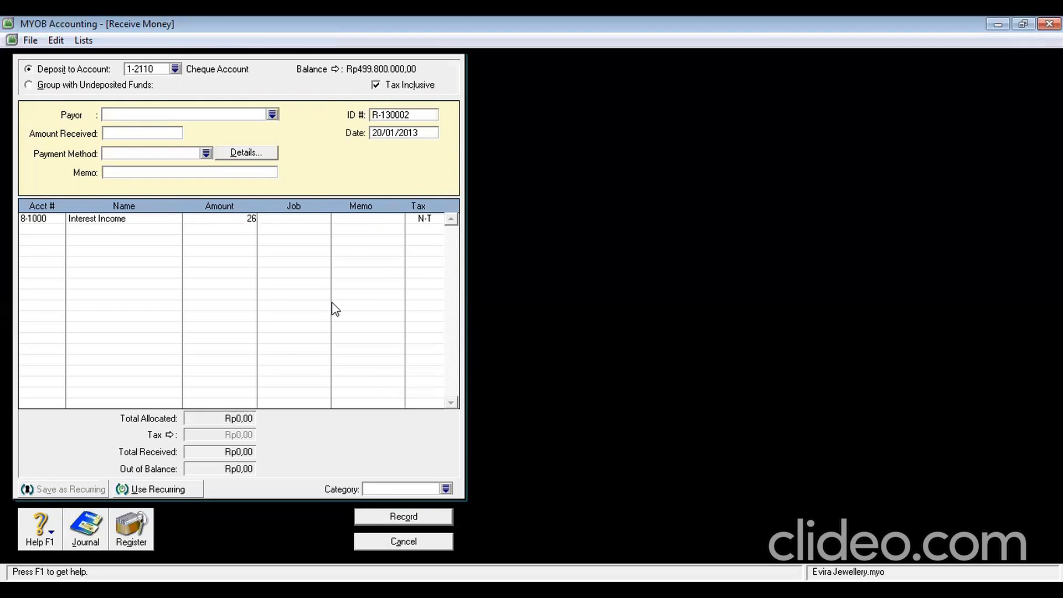
pyautogui.write('0000')
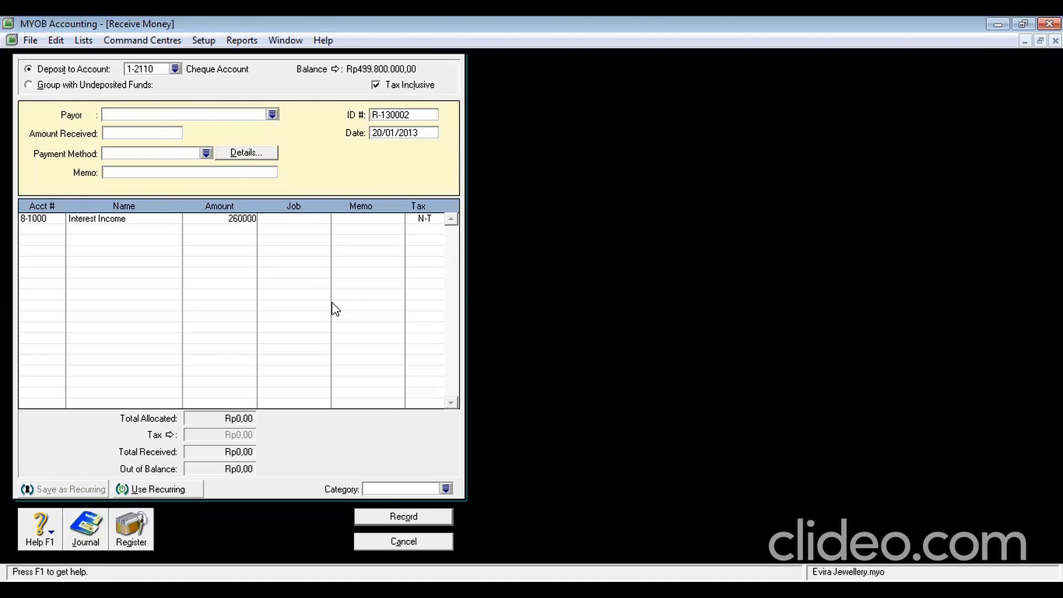
pyautogui.press('Tab')
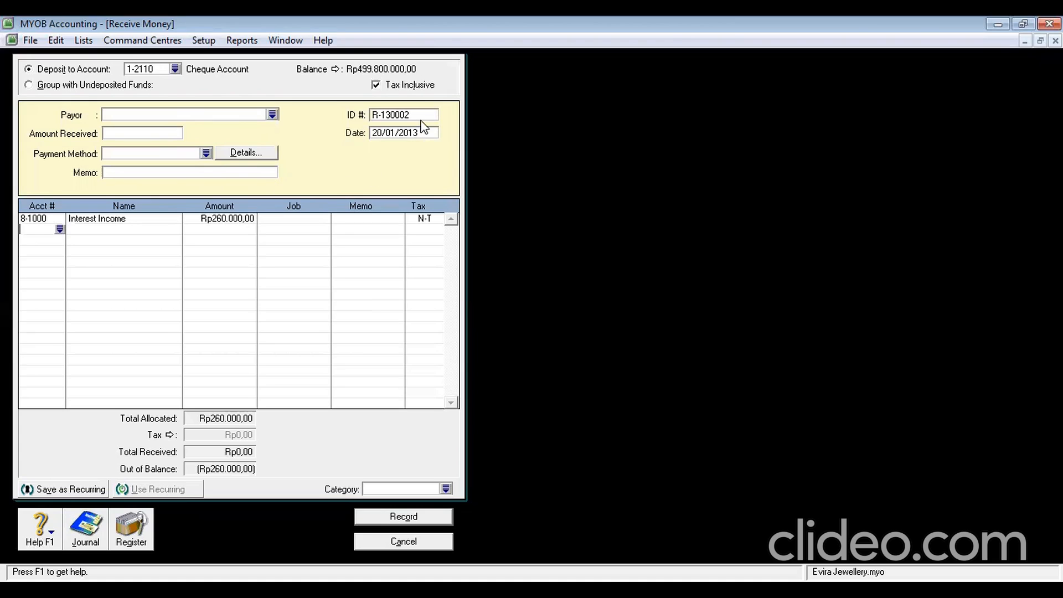
pyautogui.click(59, 229)
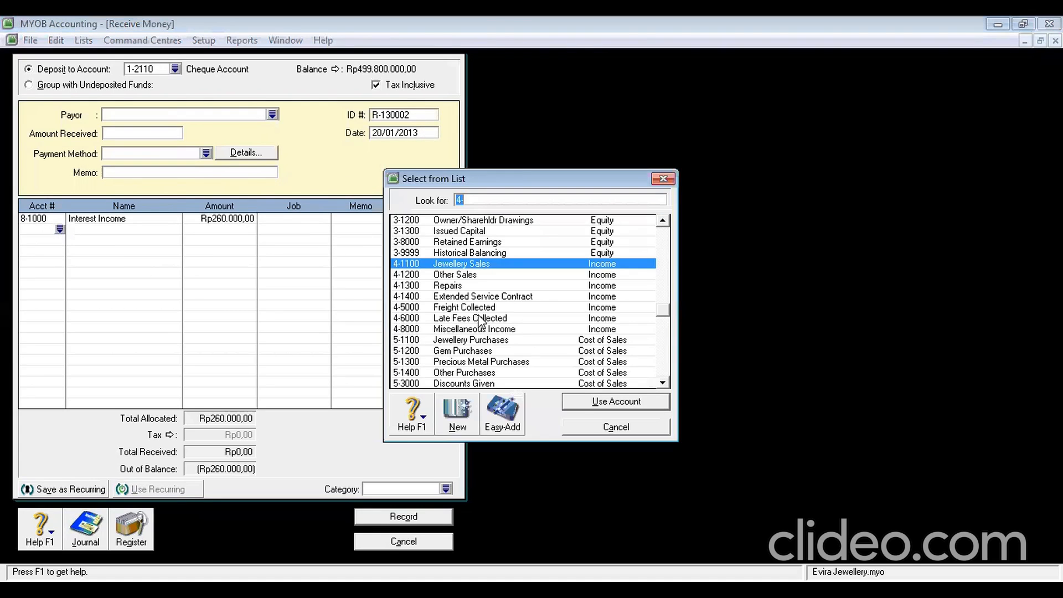
pyautogui.write('6-1')
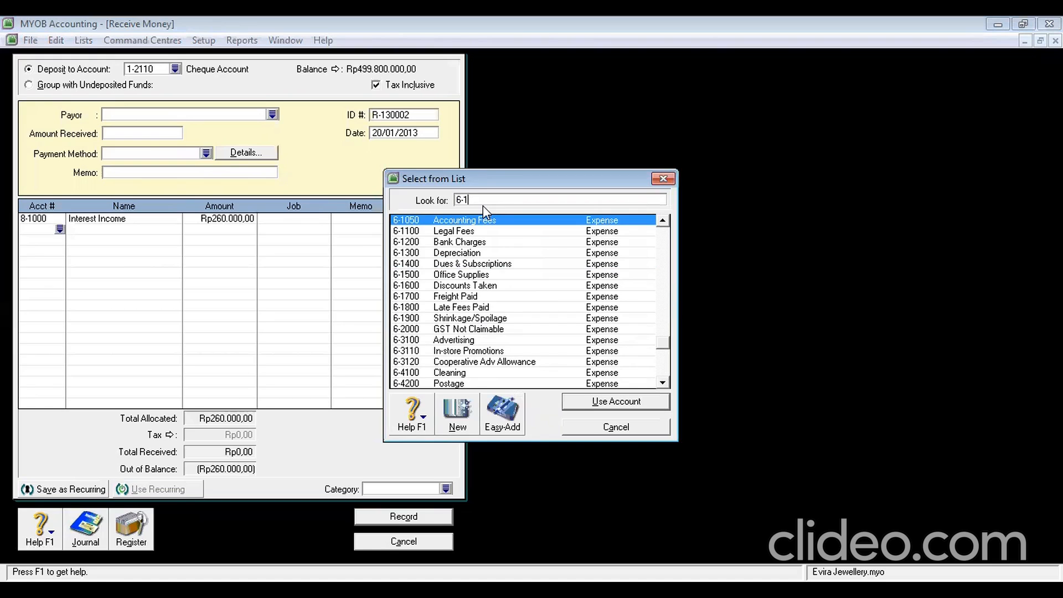
pyautogui.write('200')
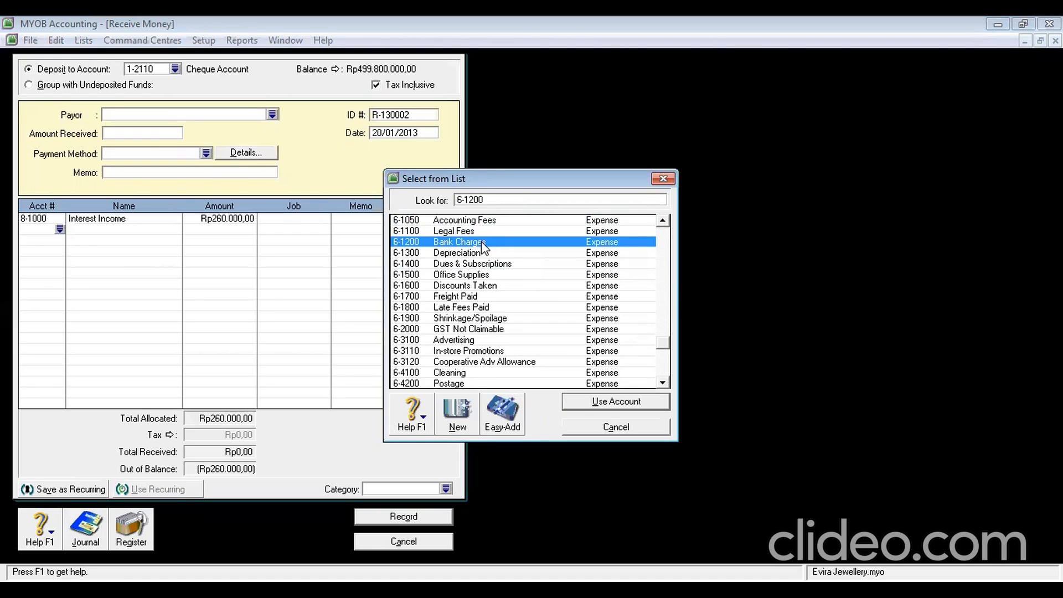
pyautogui.doubleClick(483, 242)
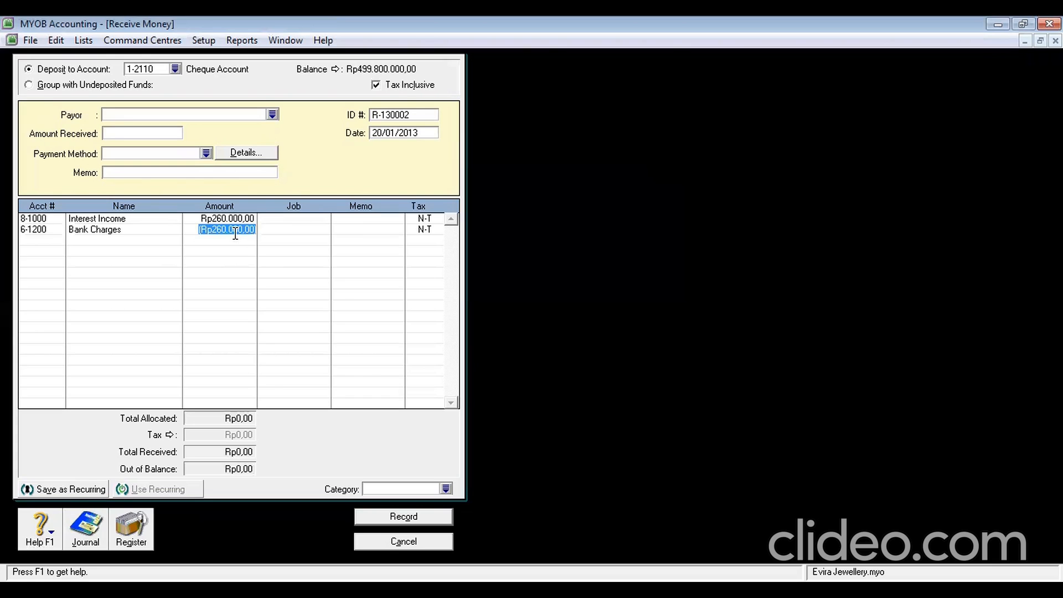
# Set Interest Income to Rp260.000 and Bank Charges to Rp10.000
pyautogui.click(236, 220)
pyautogui.click(237, 221)
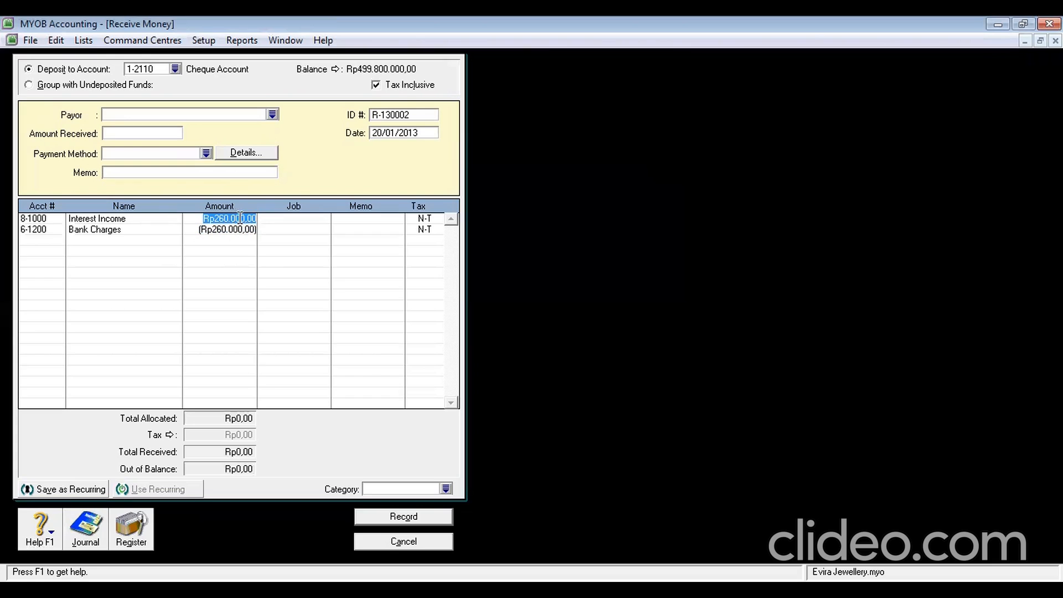
pyautogui.write('25')
pyautogui.write('0000')
pyautogui.press('BackSpace')
pyautogui.press('BackSpace')
pyautogui.press('BackSpace')
pyautogui.press('BackSpace')
pyautogui.press('BackSpace')
pyautogui.write('60000')
pyautogui.press('Return')
pyautogui.click(241, 230)
pyautogui.write('10000')
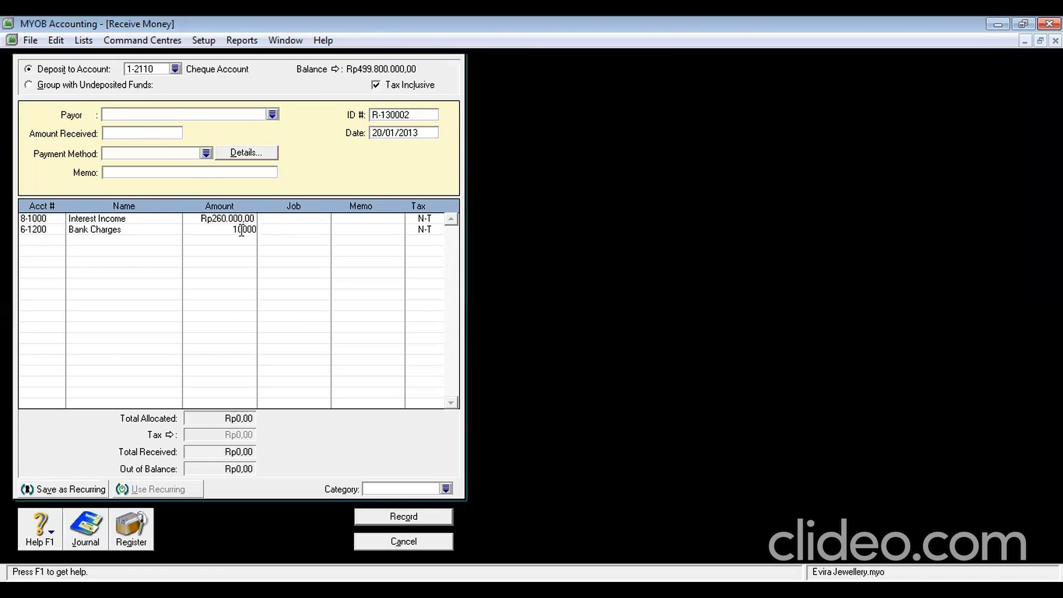
pyautogui.press('Return')
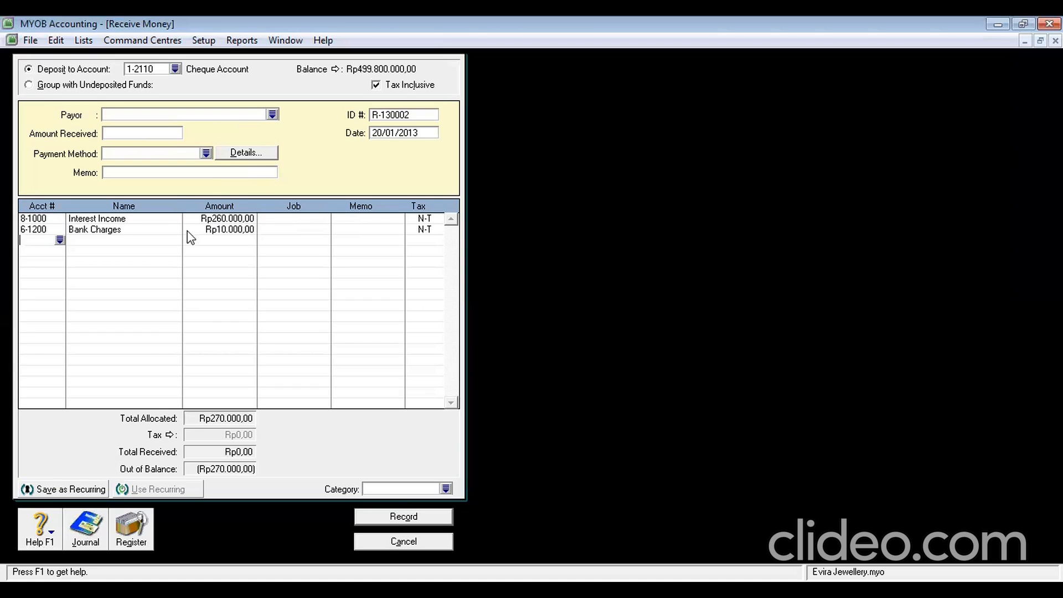
pyautogui.click(300, 219)
# Attempt to record the receipt, backing out of the unbalanced-transaction warning
pyautogui.click(238, 218)
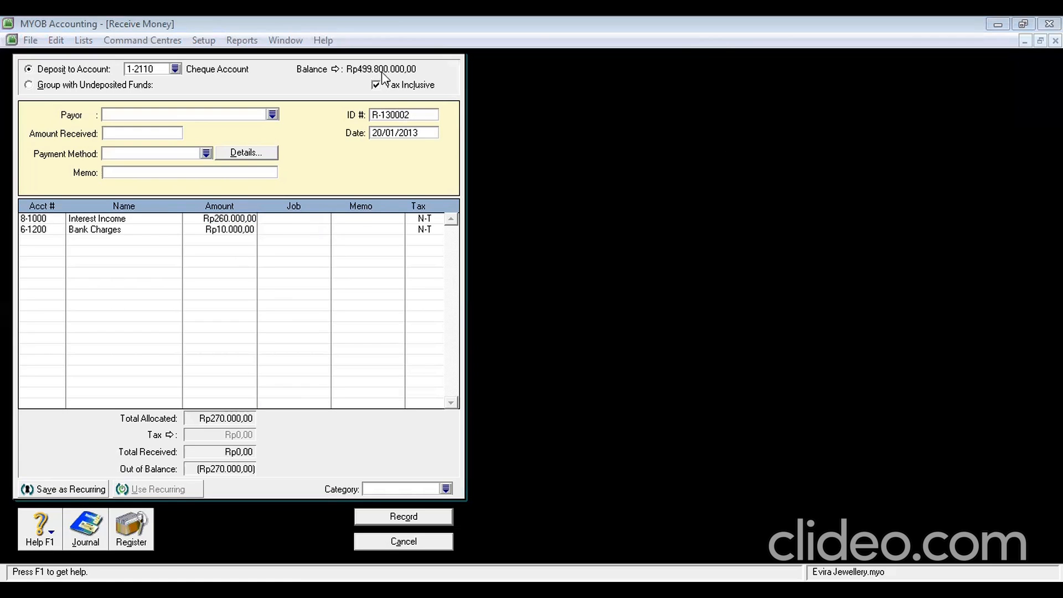
pyautogui.click(395, 520)
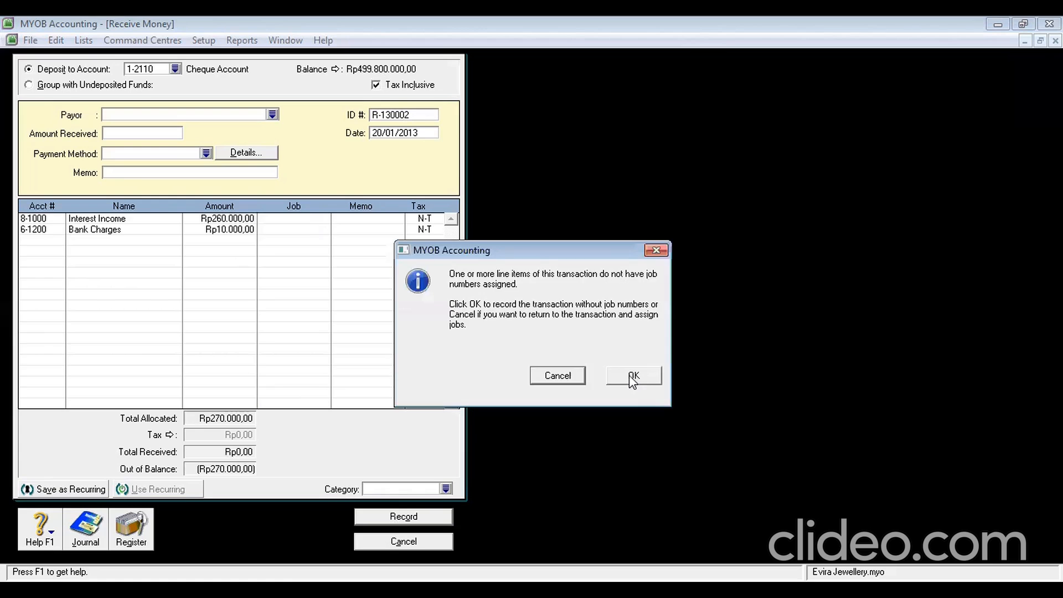
pyautogui.click(634, 377)
pyautogui.click(588, 355)
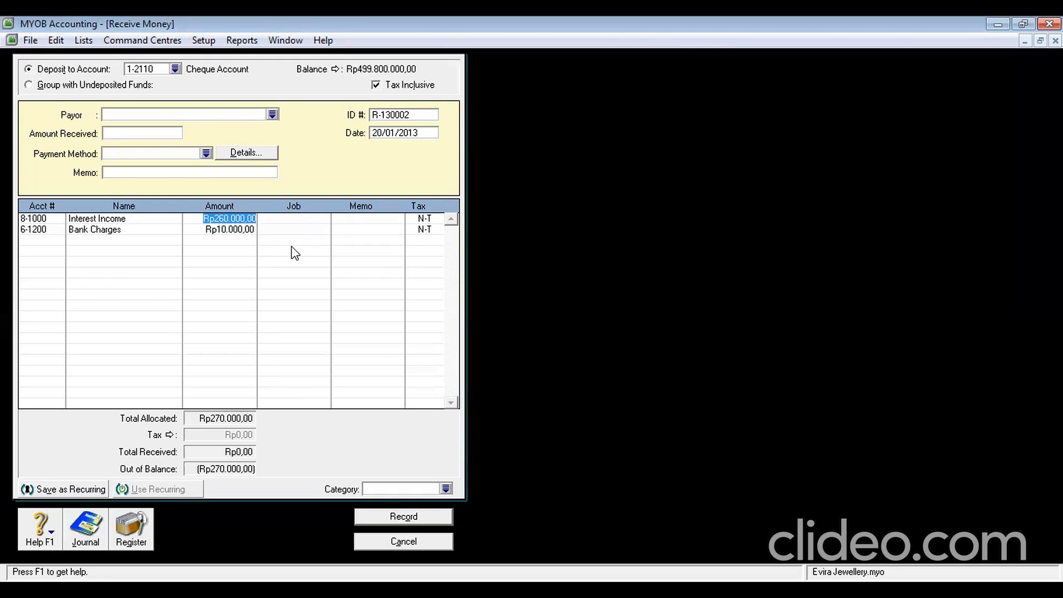
# Set category YGK, retry recording, then close the Receive Money window
pyautogui.click(402, 489)
pyautogui.write('YGK')
pyautogui.click(401, 515)
pyautogui.click(621, 380)
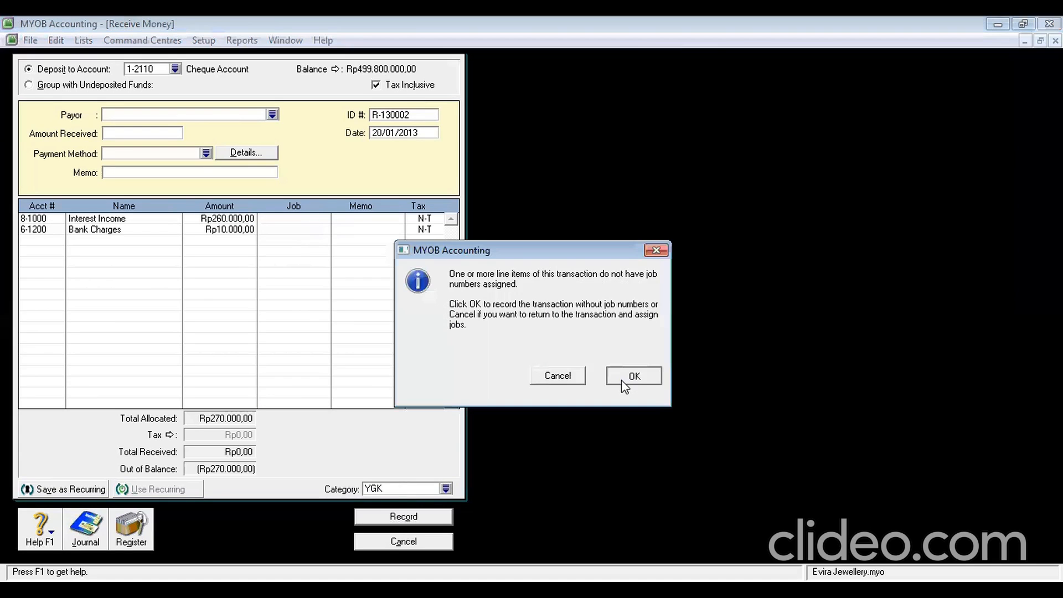
pyautogui.click(587, 358)
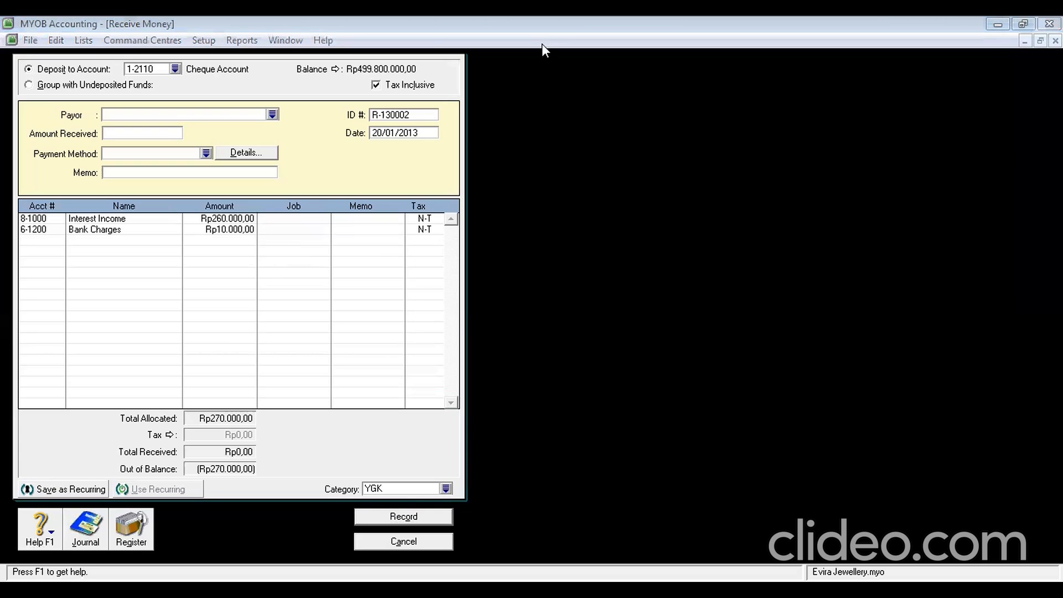
pyautogui.press('Escape')
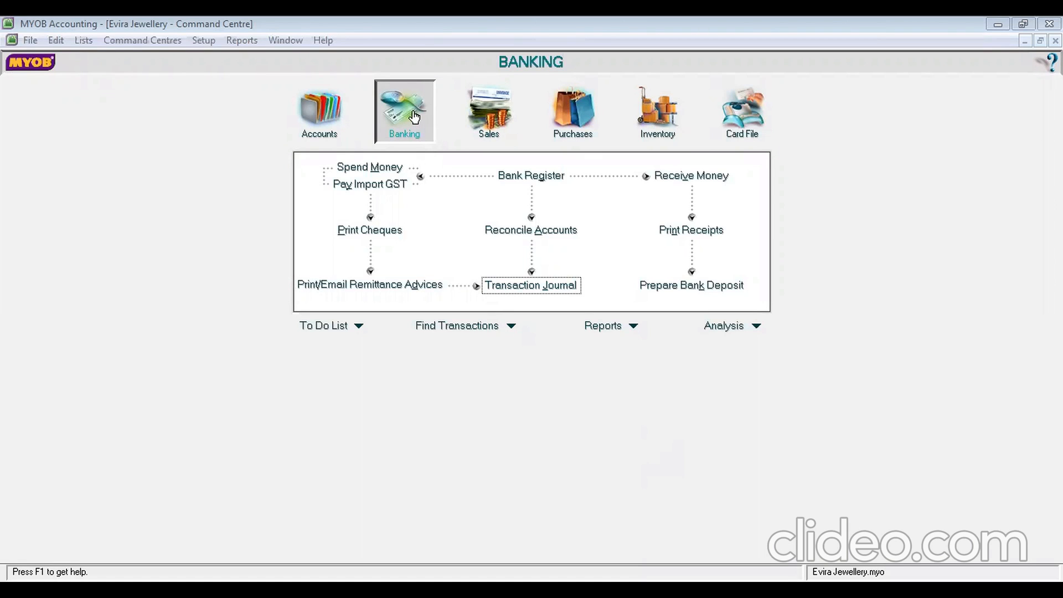
# Open receipt R-130002 from the Transaction Journal's All view
pyautogui.click(531, 285)
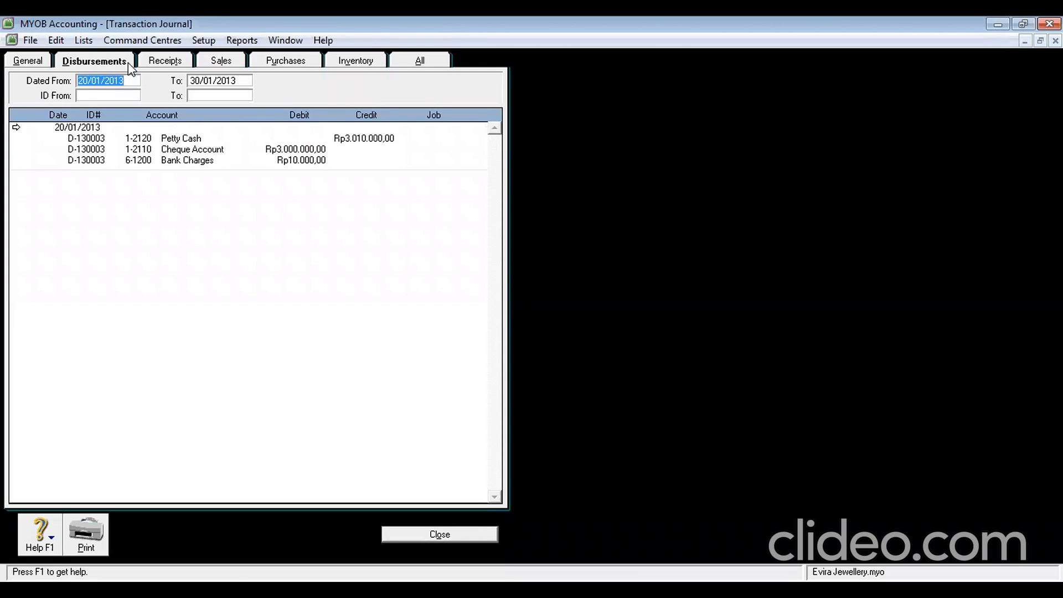
pyautogui.click(406, 62)
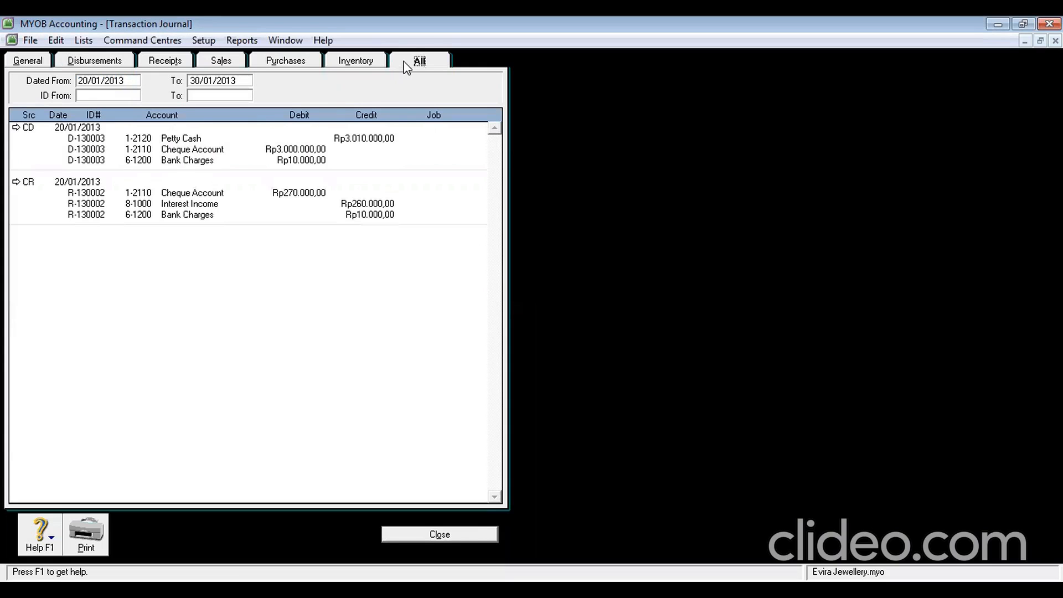
pyautogui.doubleClick(78, 182)
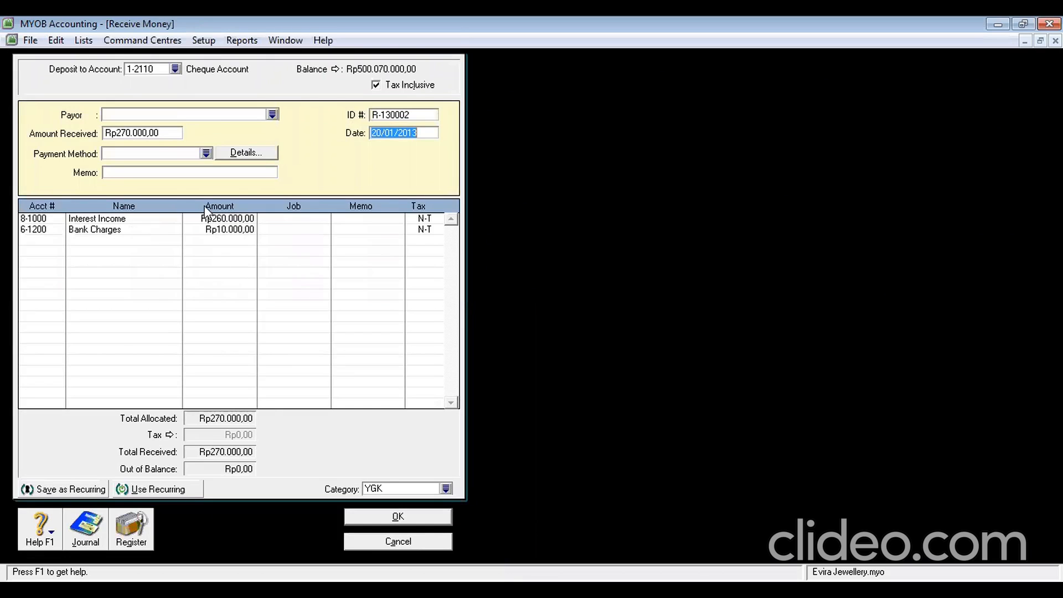
# Change the amount received to 250.000, make Bank Charges negative, and save the receipt
pyautogui.click(139, 133)
pyautogui.write('25')
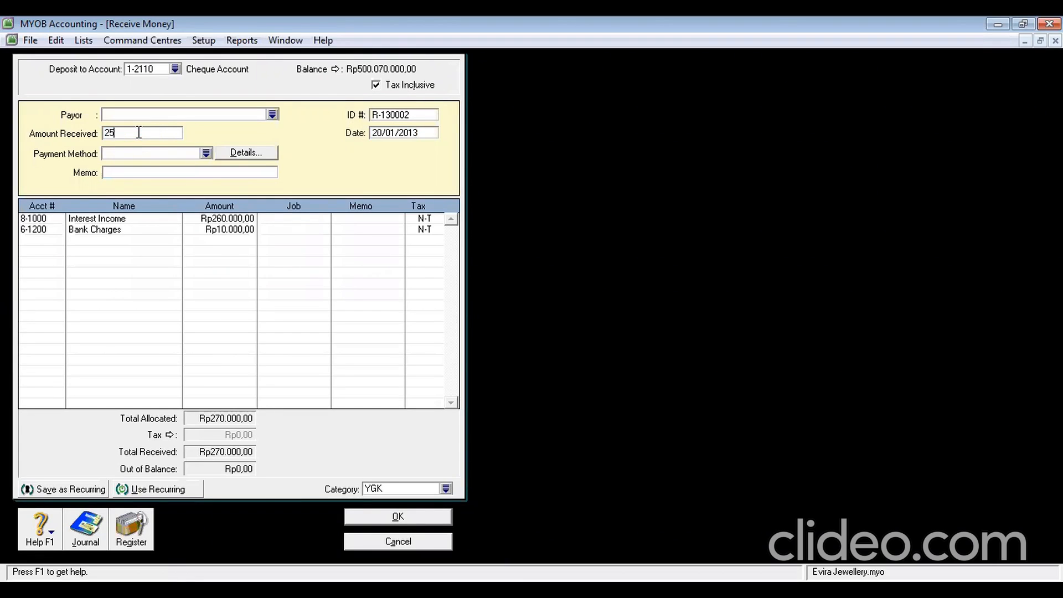
pyautogui.write('0.00000')
pyautogui.press('Tab')
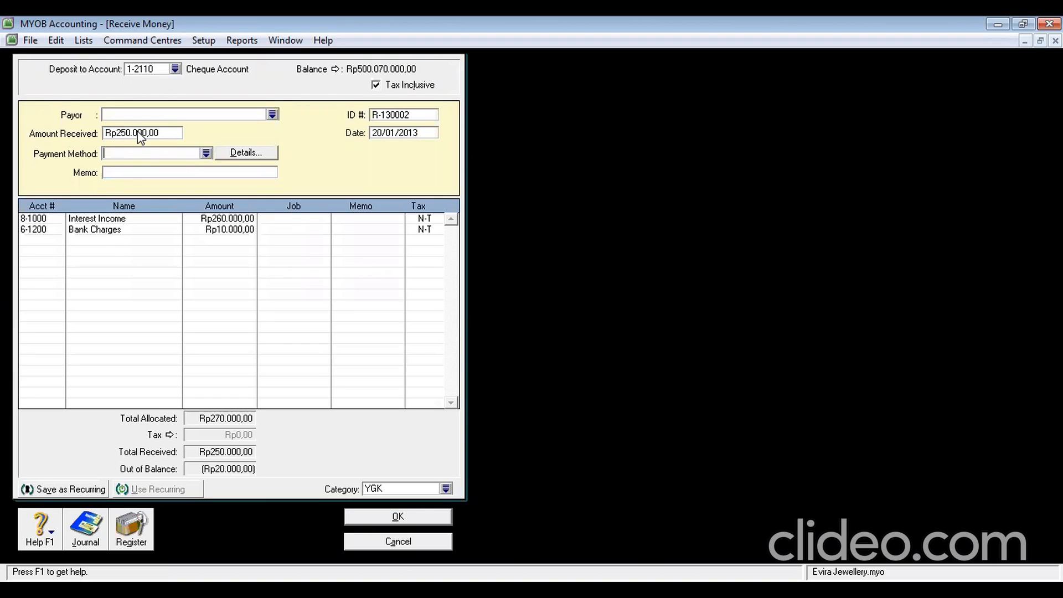
pyautogui.click(233, 230)
pyautogui.write('-10000')
pyautogui.press('Return')
pyautogui.click(415, 516)
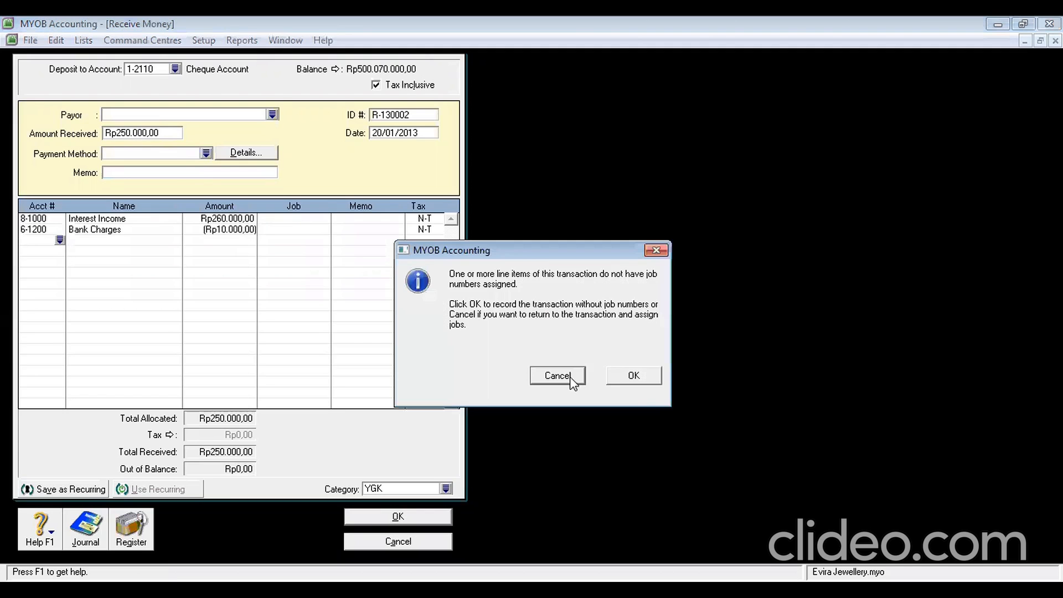
pyautogui.click(631, 376)
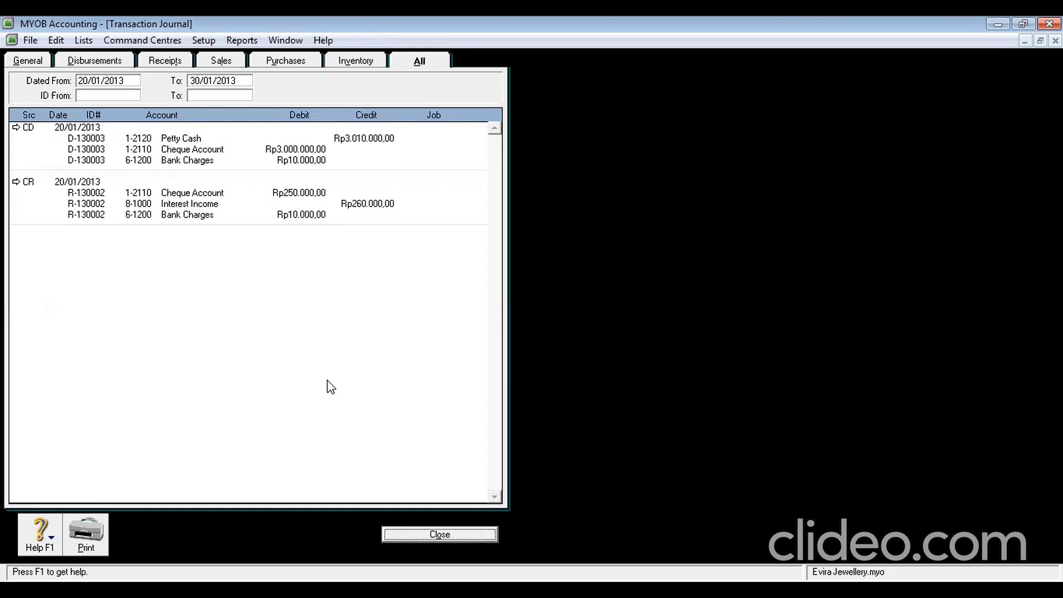
# Close the Transaction Journal and open Reconcile Accounts from the Banking Command Centre
pyautogui.click(438, 535)
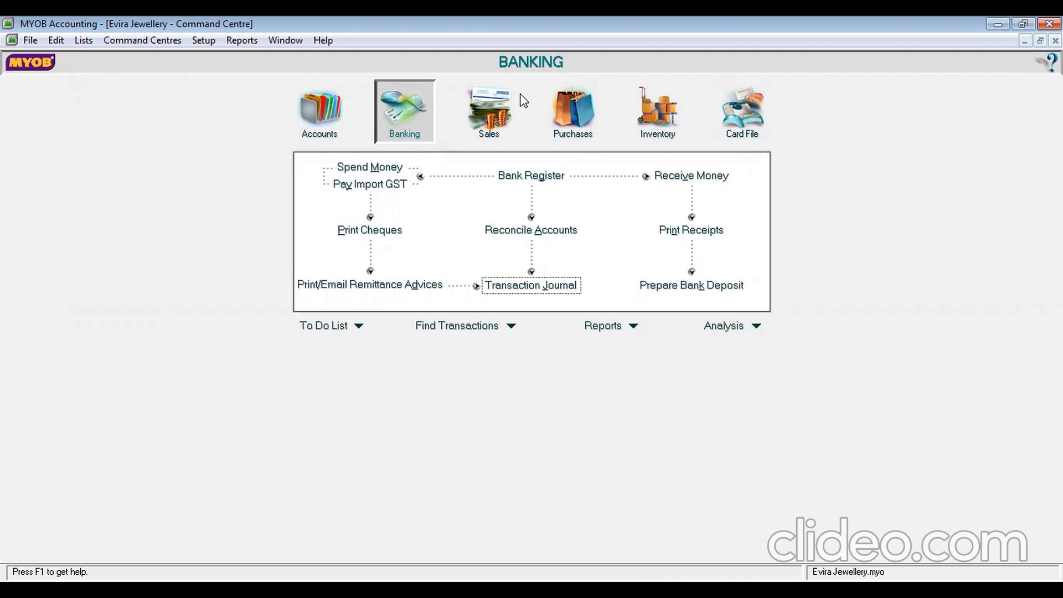
pyautogui.click(535, 230)
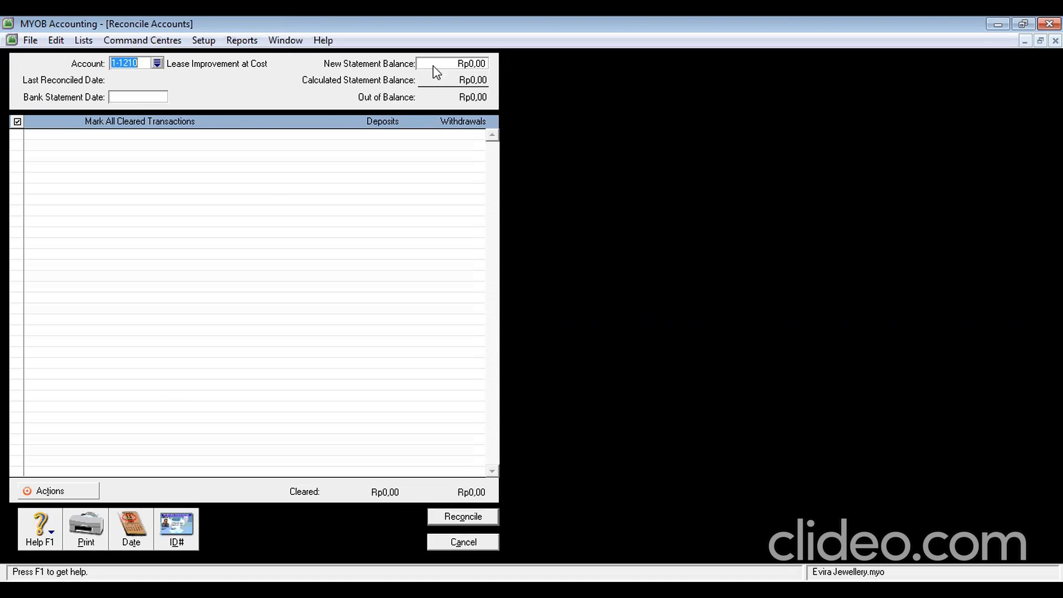
# Set the statement date to 31/1/2013 and choose Cheque Account 1-2110 to reconcile
pyautogui.click(159, 64)
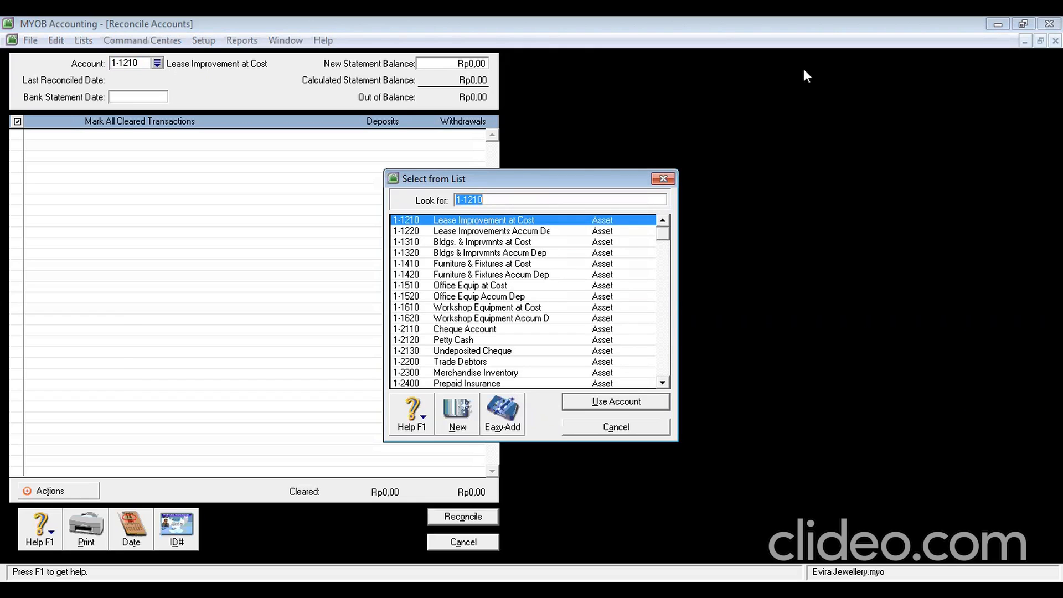
pyautogui.click(664, 180)
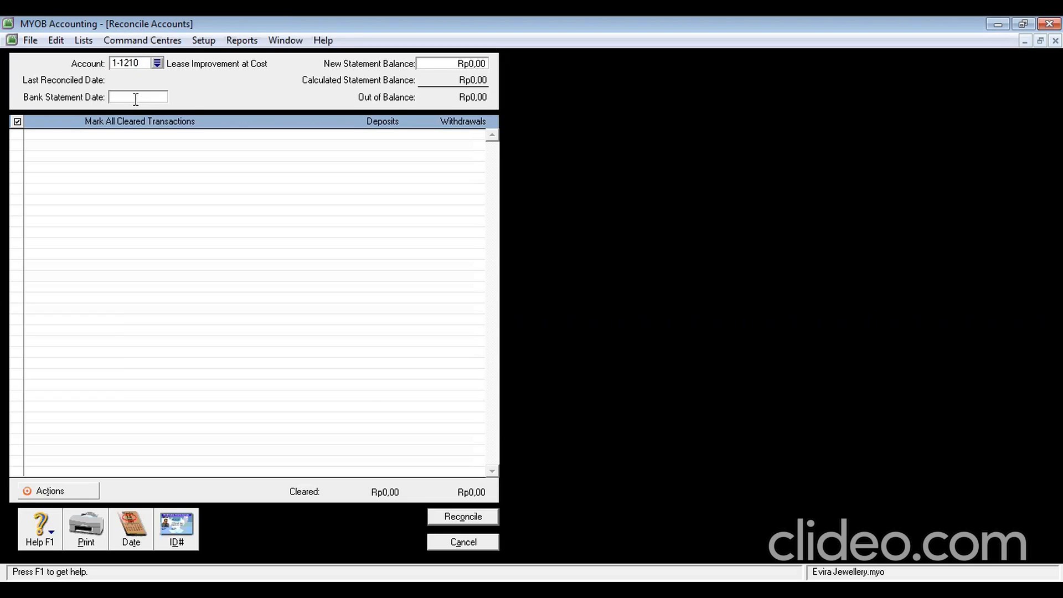
pyautogui.write('31/1/2013')
pyautogui.click(155, 63)
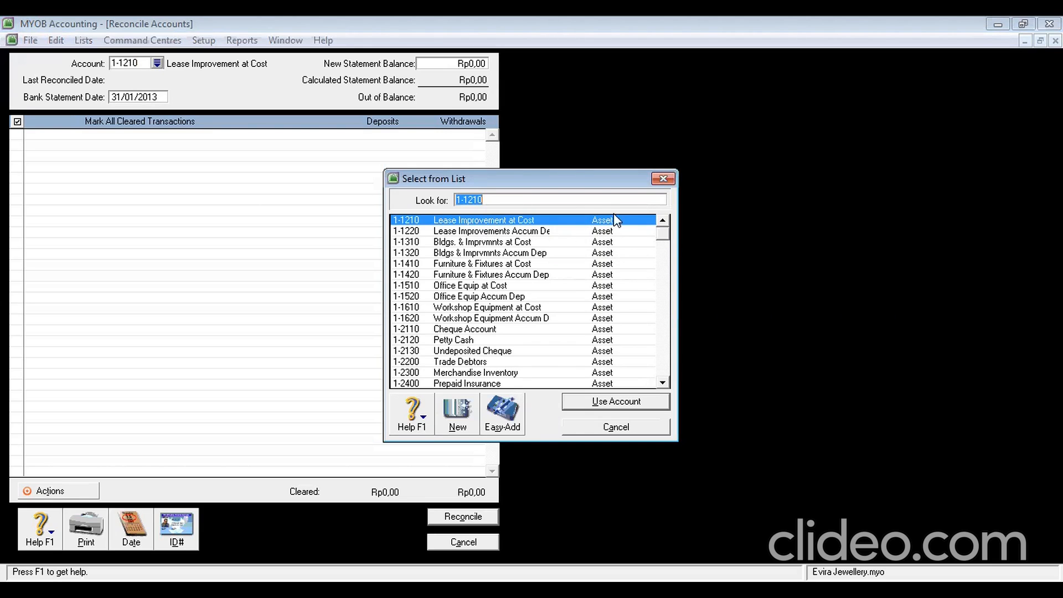
pyautogui.click(480, 330)
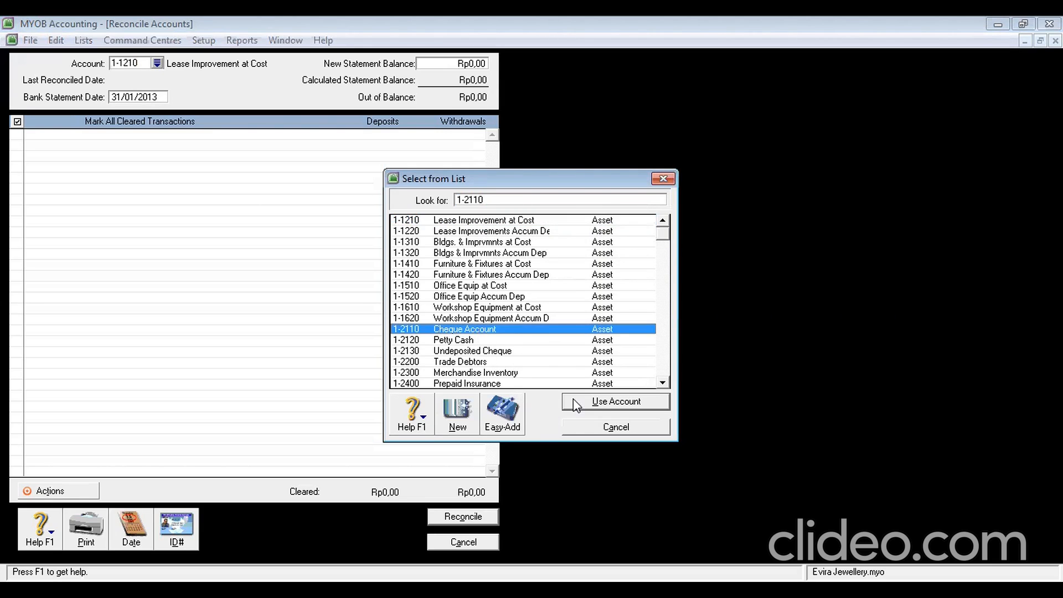
pyautogui.click(599, 404)
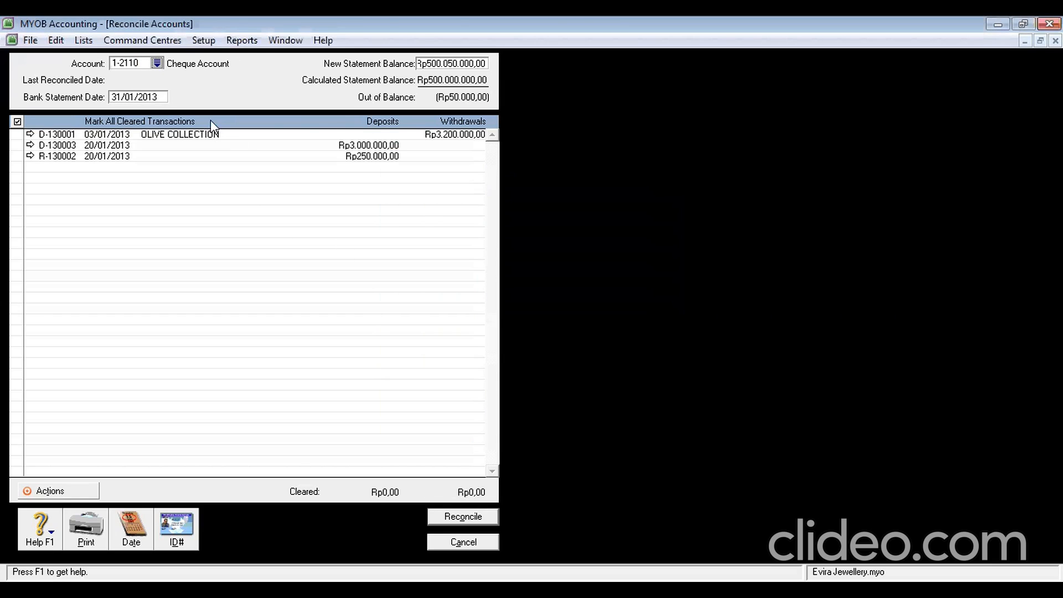
# Mark all transactions cleared, reconcile the Cheque Account, and return to the Accounts command centre
pyautogui.click(17, 122)
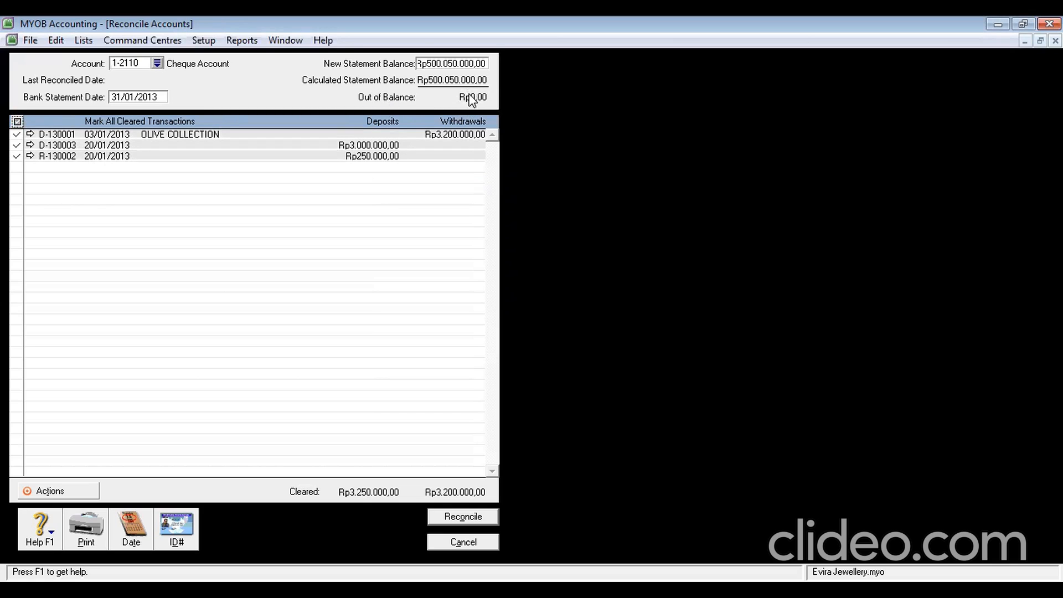
pyautogui.click(454, 517)
pyautogui.click(633, 396)
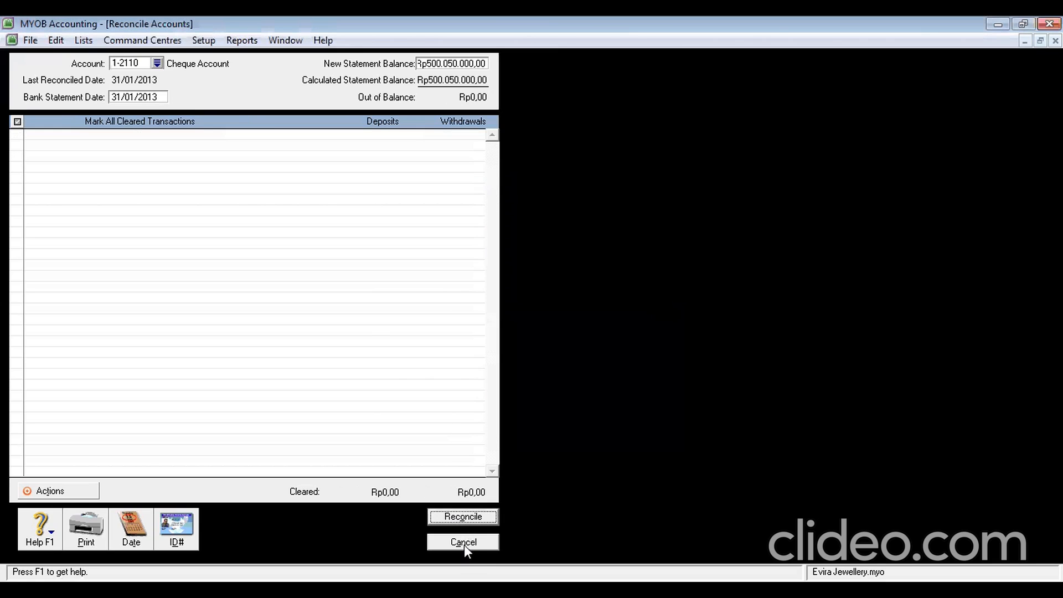
pyautogui.click(460, 543)
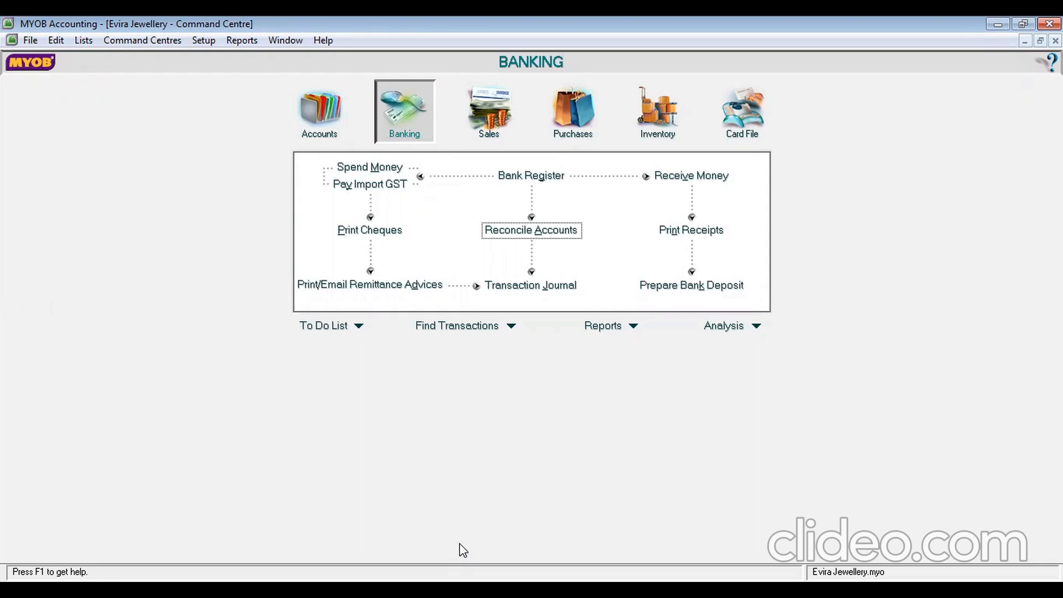
pyautogui.click(308, 128)
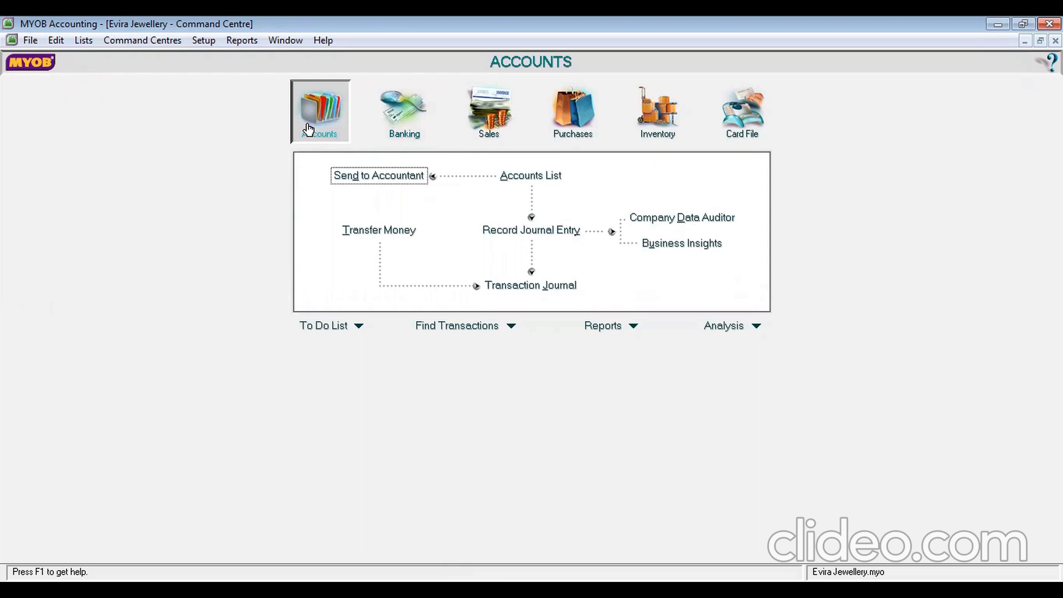
# Start a new general journal numbered G-130001 and dated 31/1/2013
pyautogui.click(525, 232)
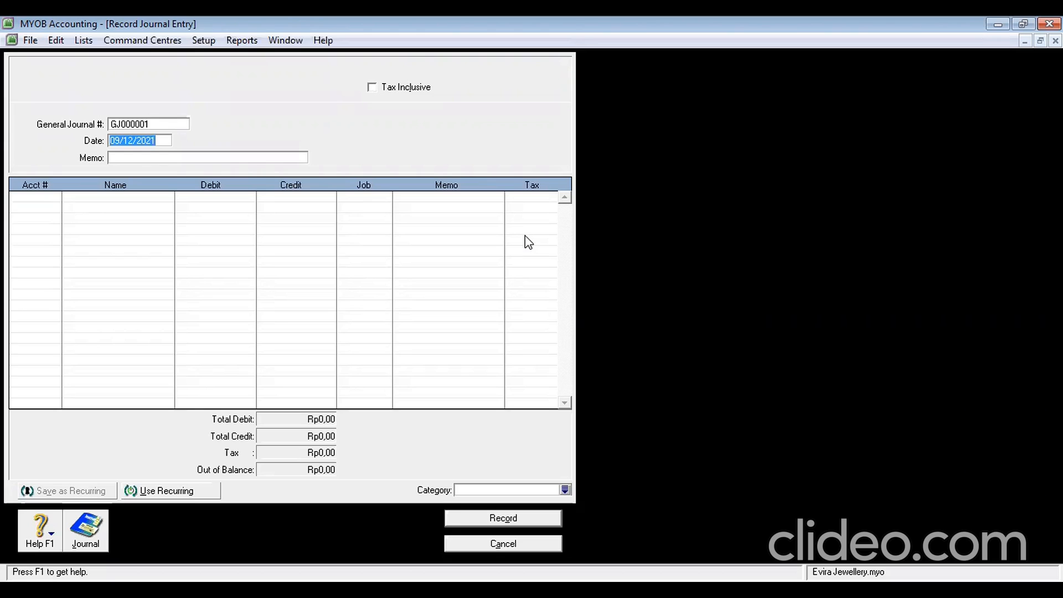
pyautogui.click(148, 125)
pyautogui.write('HIL')
pyautogui.press('BackSpace')
pyautogui.press('BackSpace')
pyautogui.press('BackSpace')
pyautogui.write('G-13000')
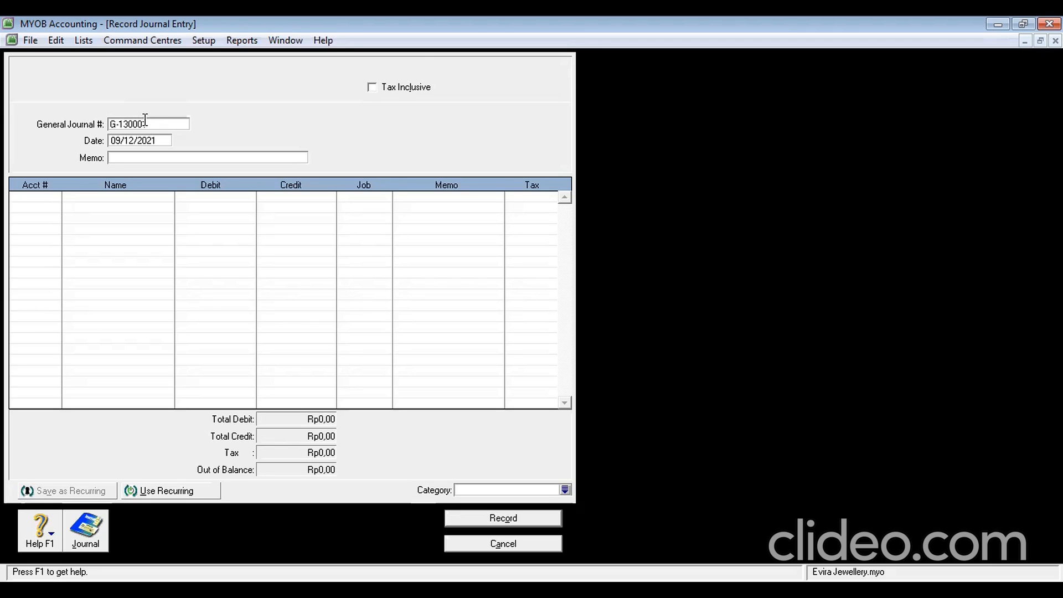
pyautogui.write('1')
pyautogui.click(152, 142)
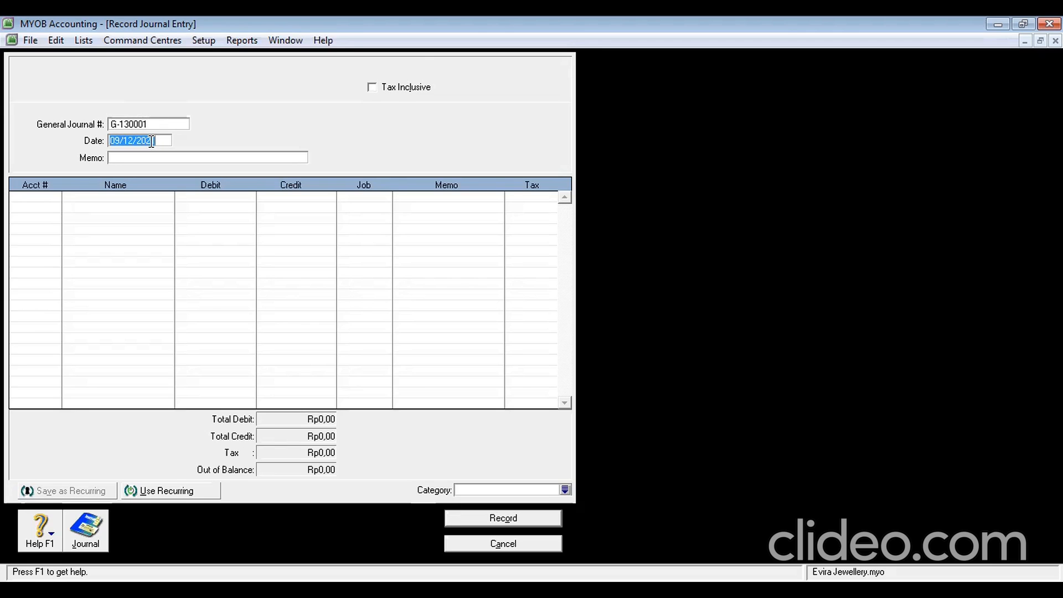
pyautogui.write('31/1/2013')
pyautogui.click(46, 201)
# Add journal lines for 6-1300 Depreciation and 1-1310 Bldgs. & Imprvmnts at Cost
pyautogui.click(53, 199)
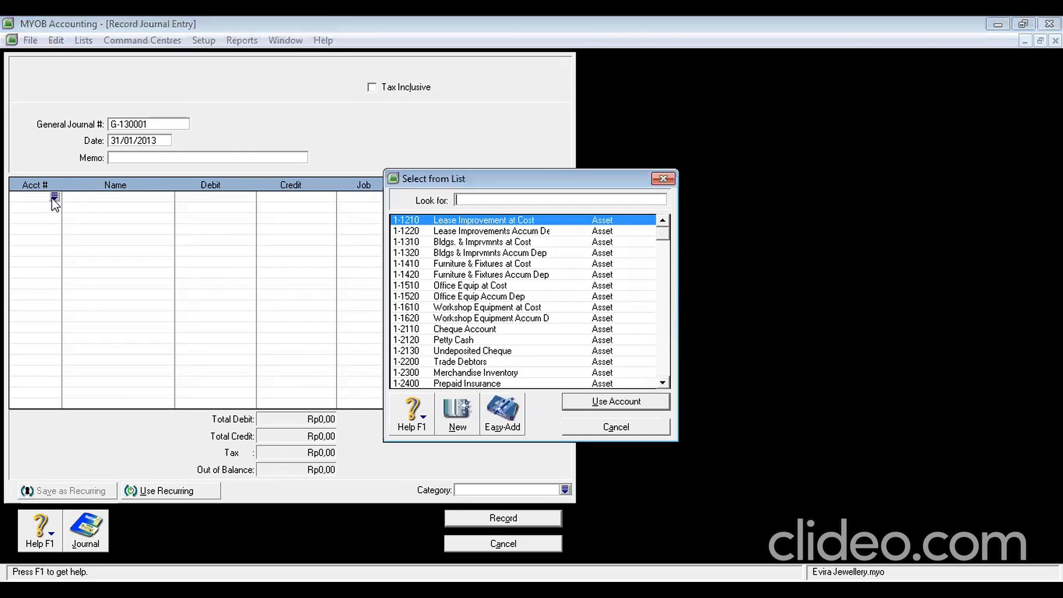
pyautogui.write('6-1')
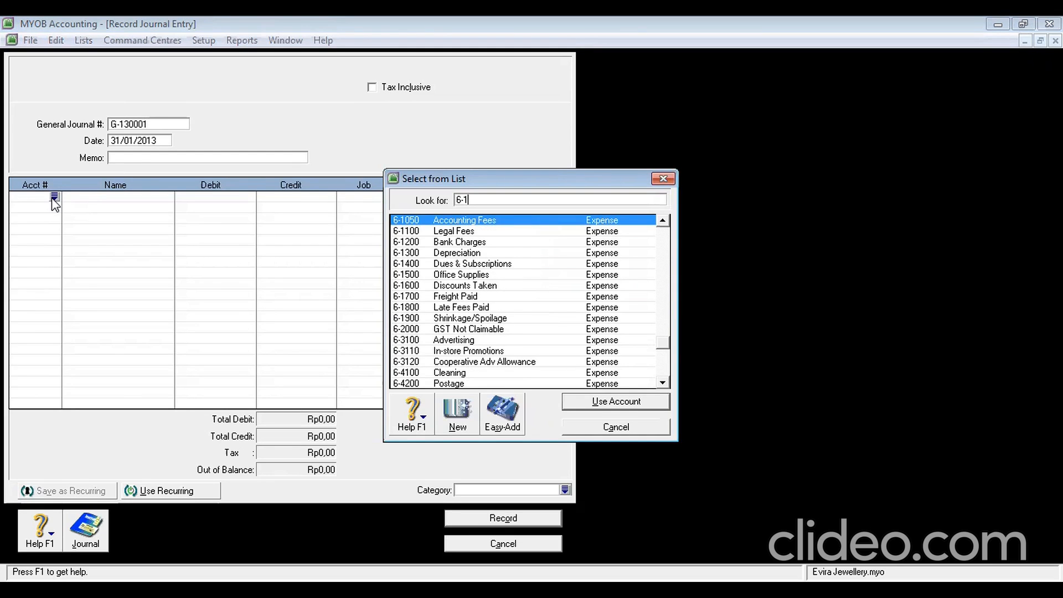
pyautogui.write('3')
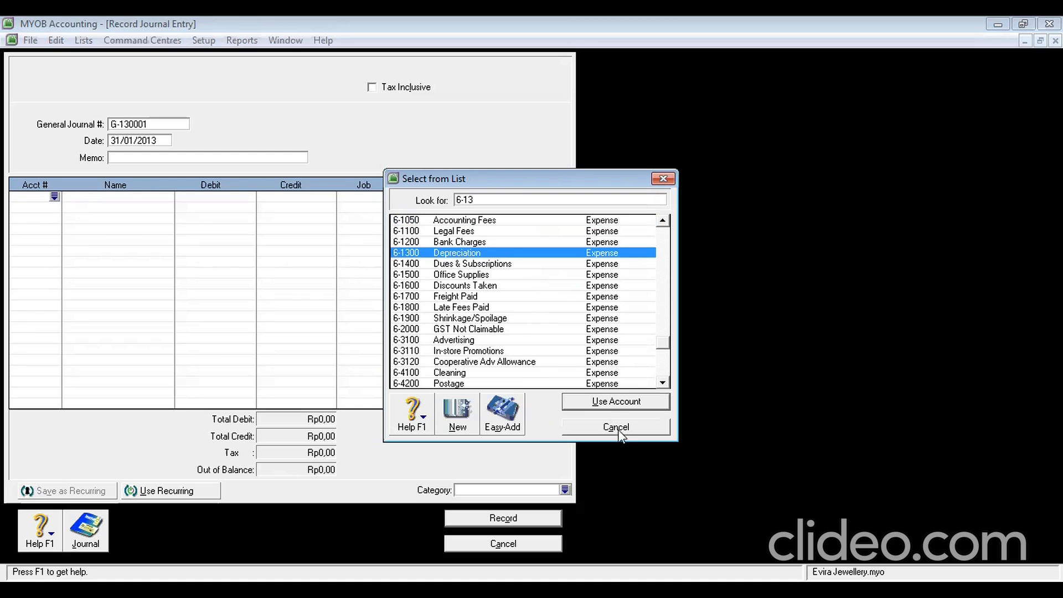
pyautogui.click(609, 403)
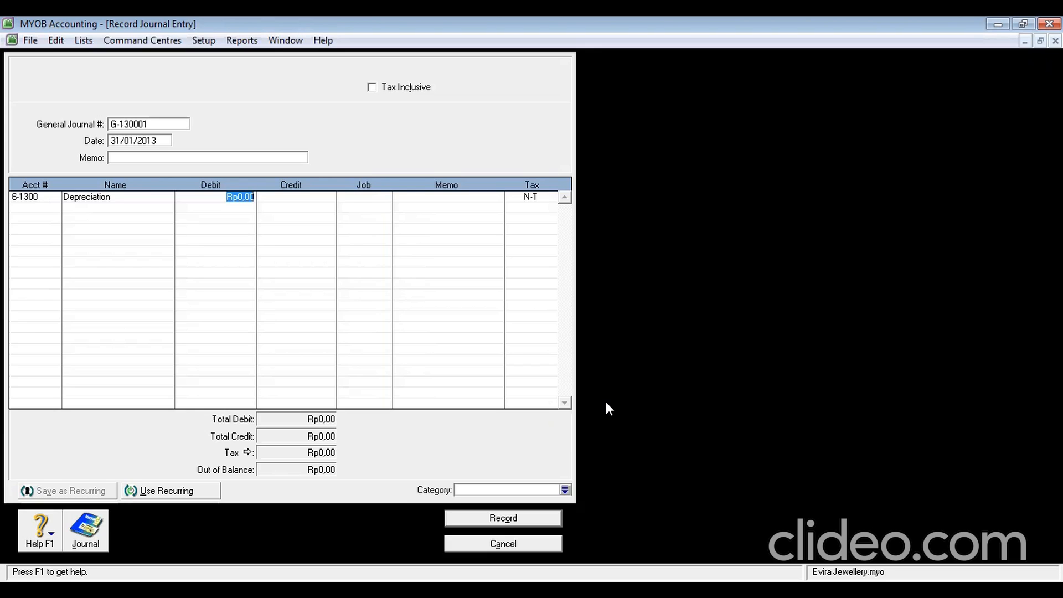
pyautogui.click(35, 208)
pyautogui.click(54, 209)
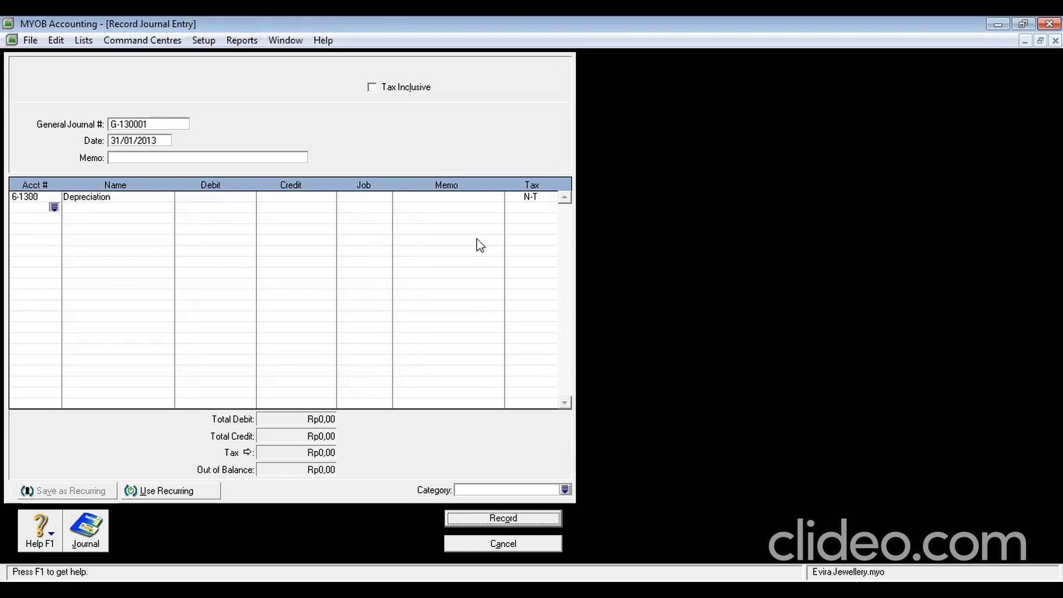
pyautogui.write('1')
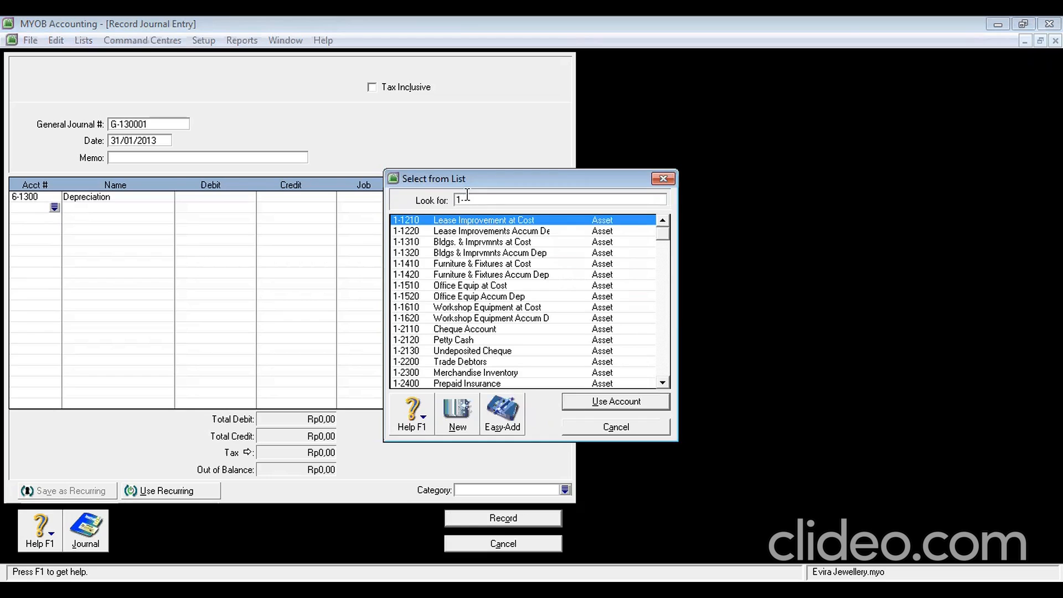
pyautogui.write('-32')
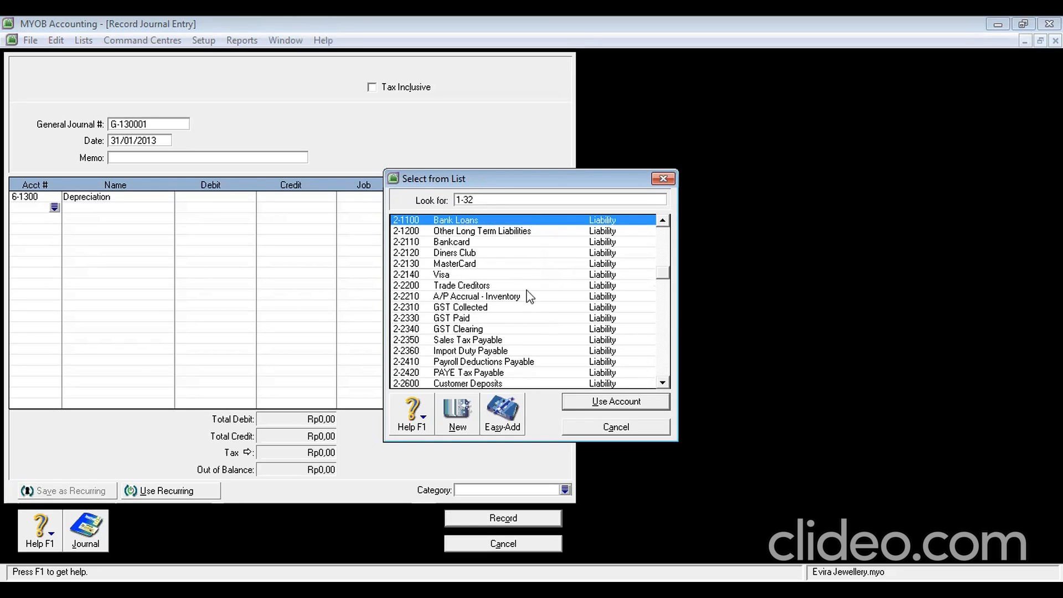
pyautogui.press('BackSpace')
pyautogui.press('BackSpace')
pyautogui.press('BackSpace')
pyautogui.write('-13')
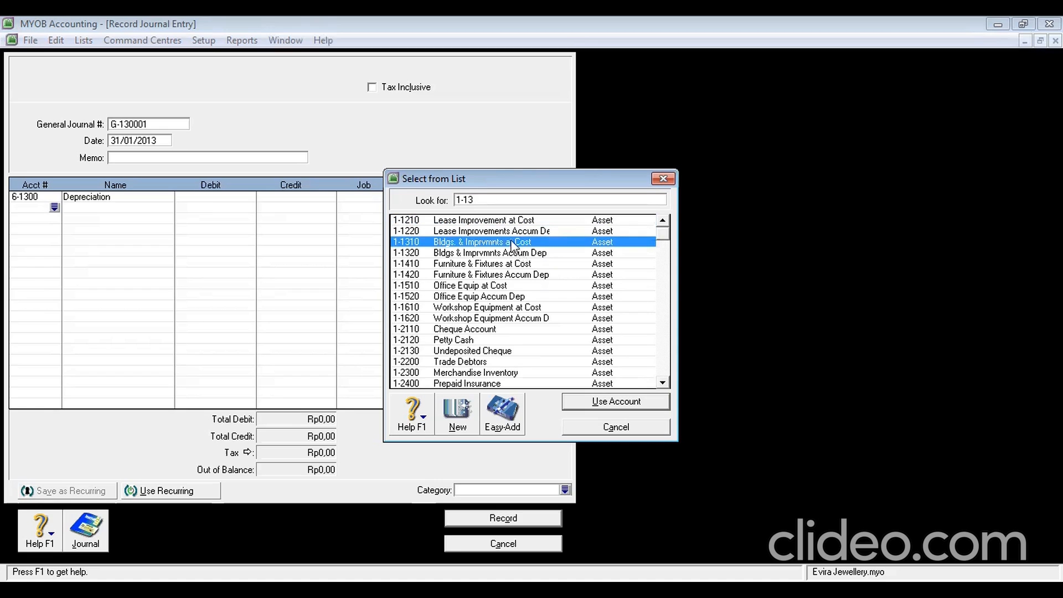
pyautogui.click(609, 403)
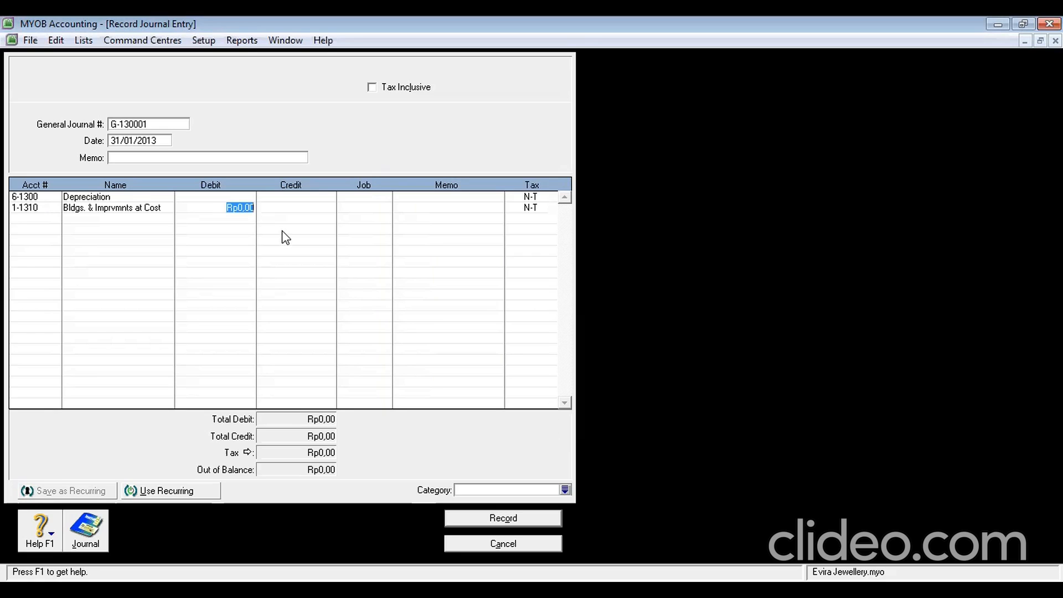
pyautogui.click(231, 197)
# Debit Depreciation Rp100.000,00 with the matching credit to Bldgs. & Imprvmnts at Cost
pyautogui.click(233, 209)
pyautogui.click(300, 209)
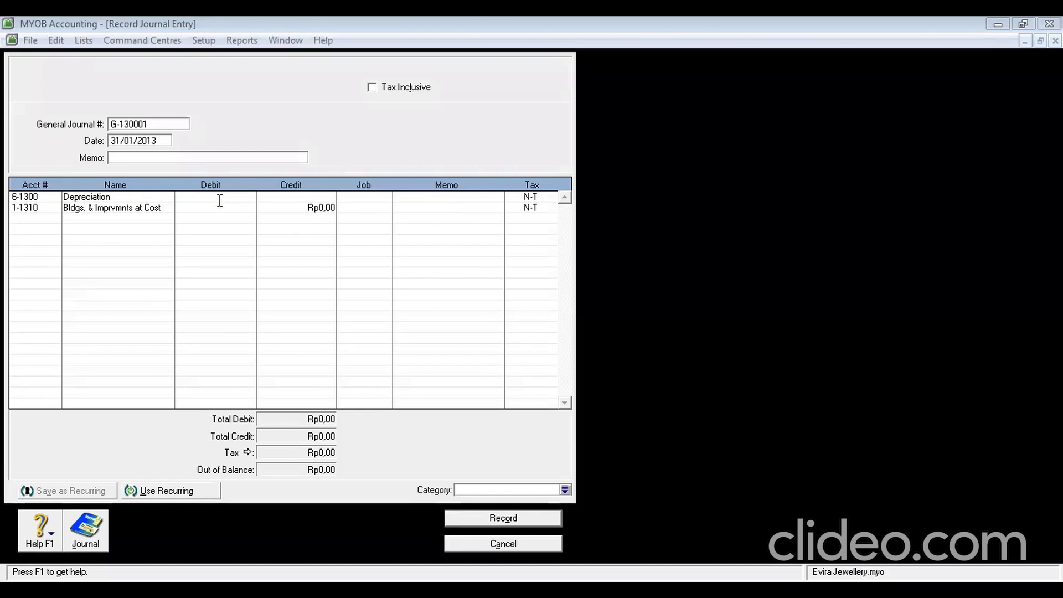
pyautogui.click(220, 201)
pyautogui.write('100.000')
pyautogui.press('Return')
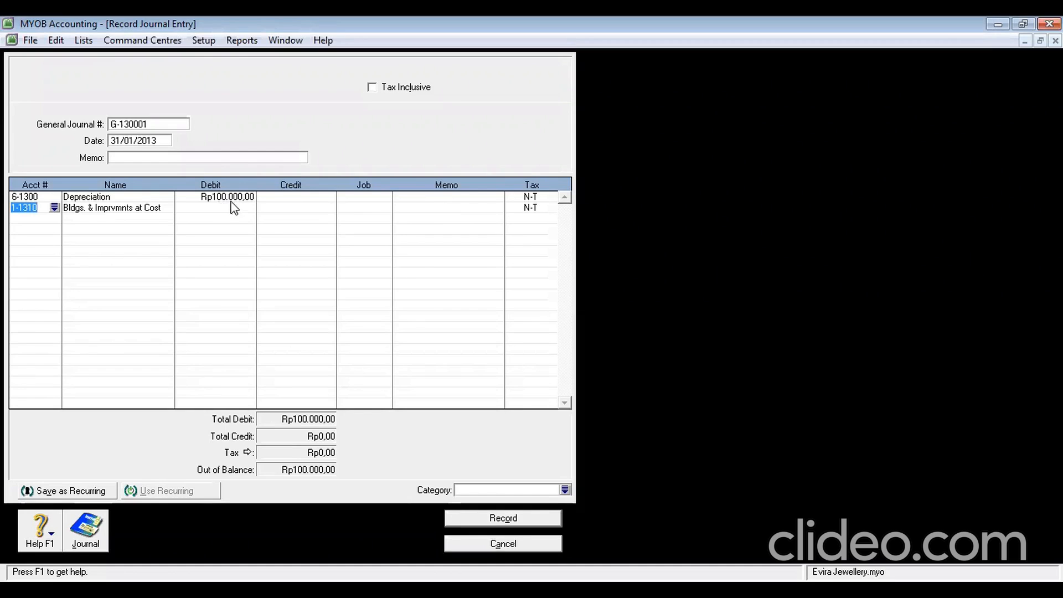
pyautogui.click(317, 209)
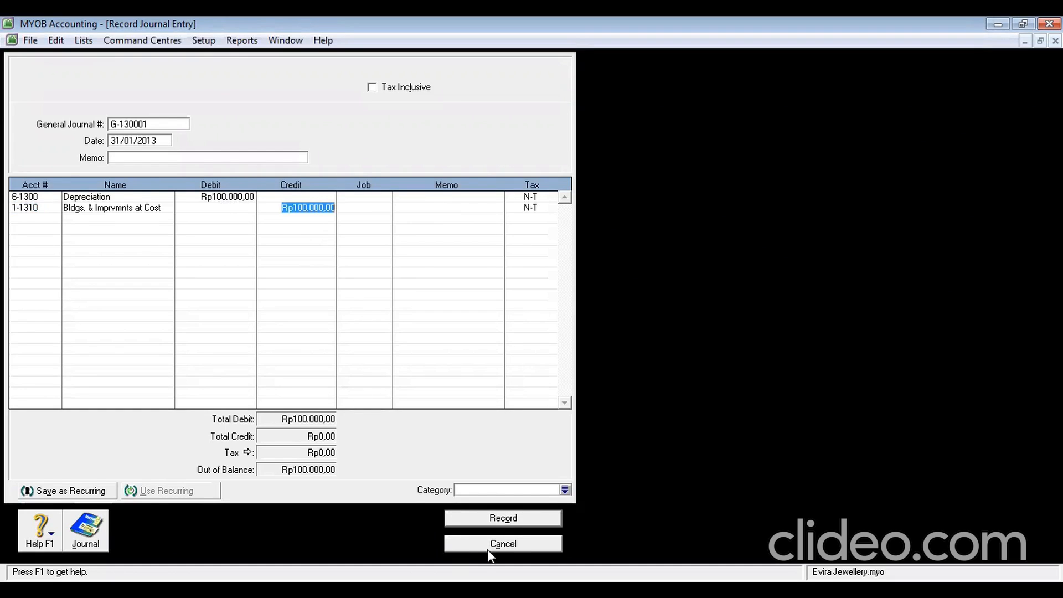
# Set category YGK, record the journal without job numbers, and close the form
pyautogui.click(481, 493)
pyautogui.write('YGK')
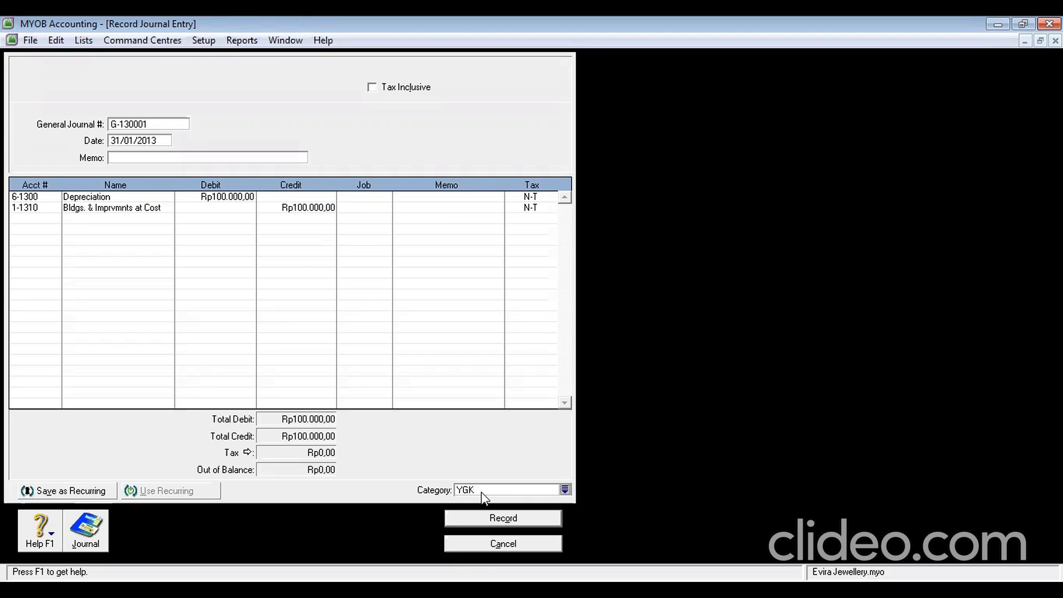
pyautogui.click(520, 516)
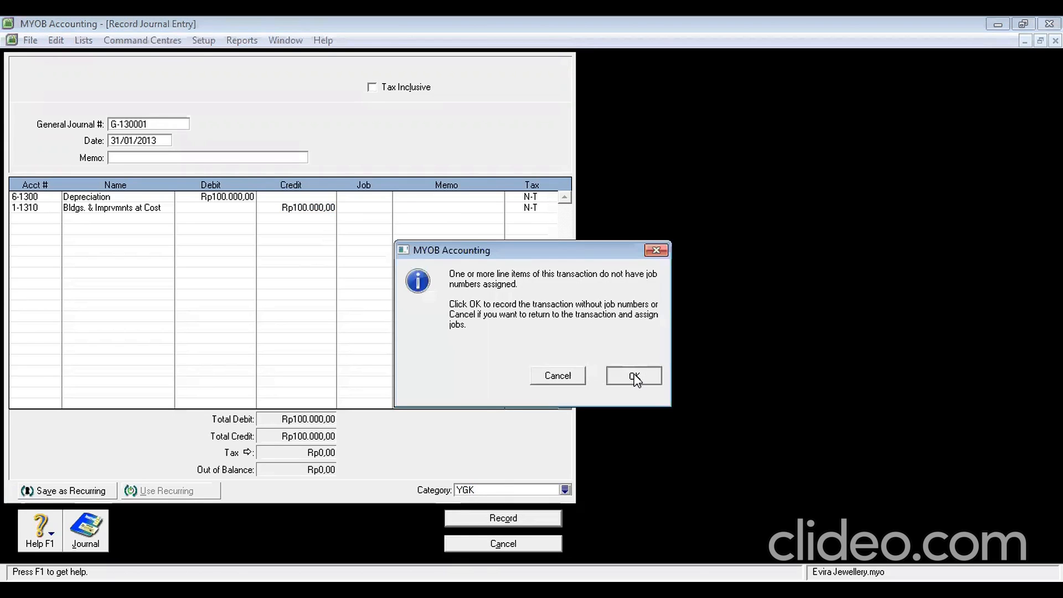
pyautogui.click(634, 376)
pyautogui.click(481, 545)
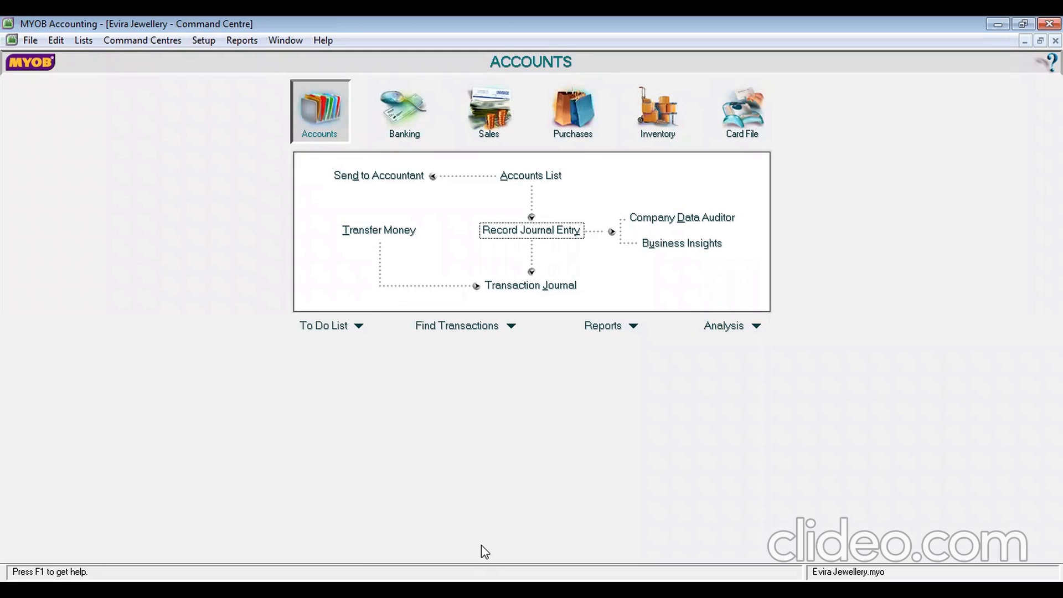
# Show all transaction types in the Transaction Journal from 31/01/2013 to 31/01/2013
pyautogui.click(534, 232)
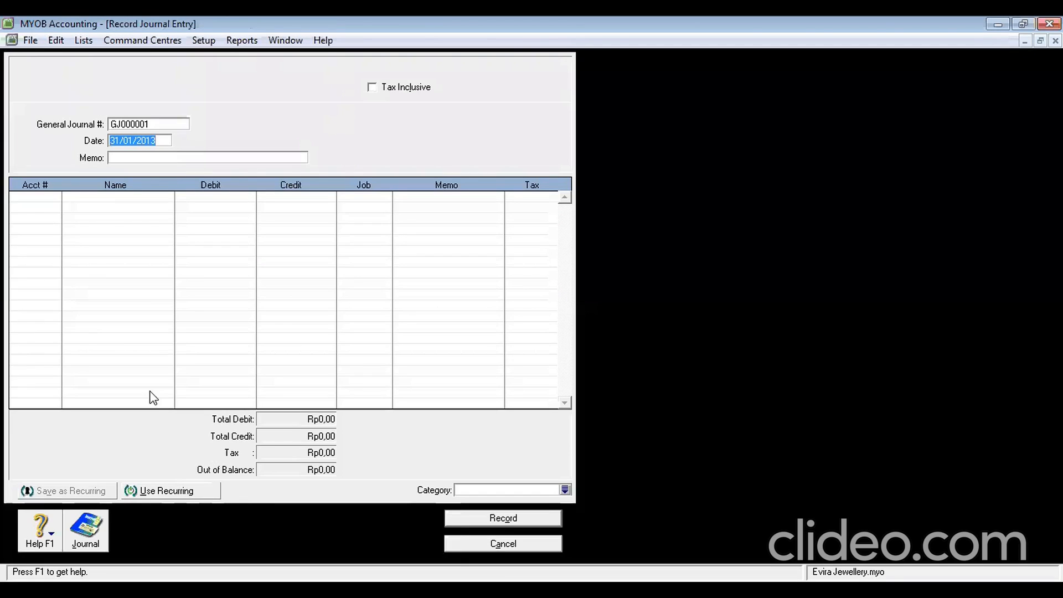
pyautogui.click(93, 540)
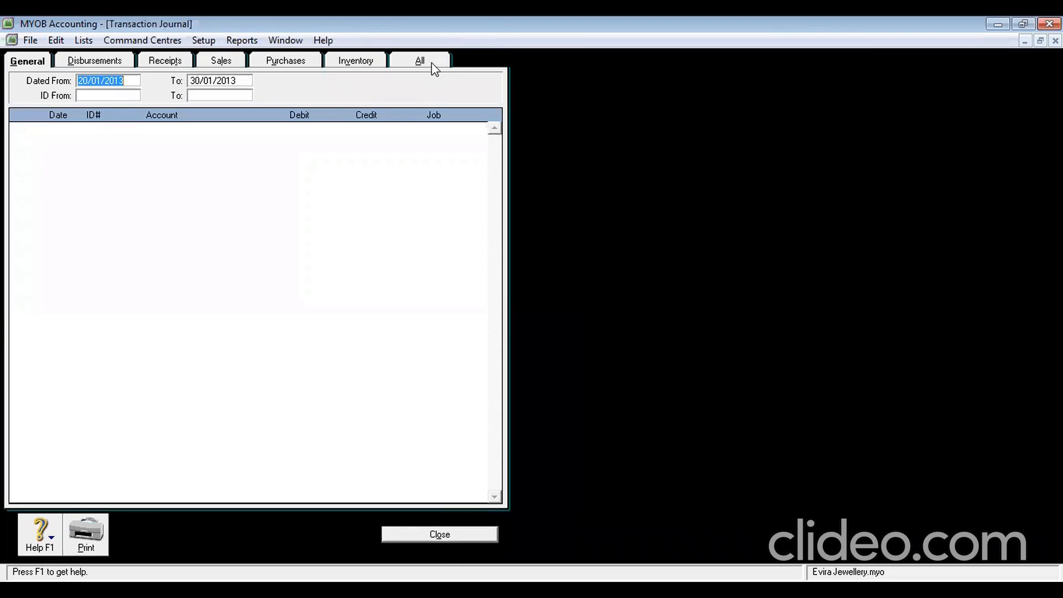
pyautogui.click(420, 62)
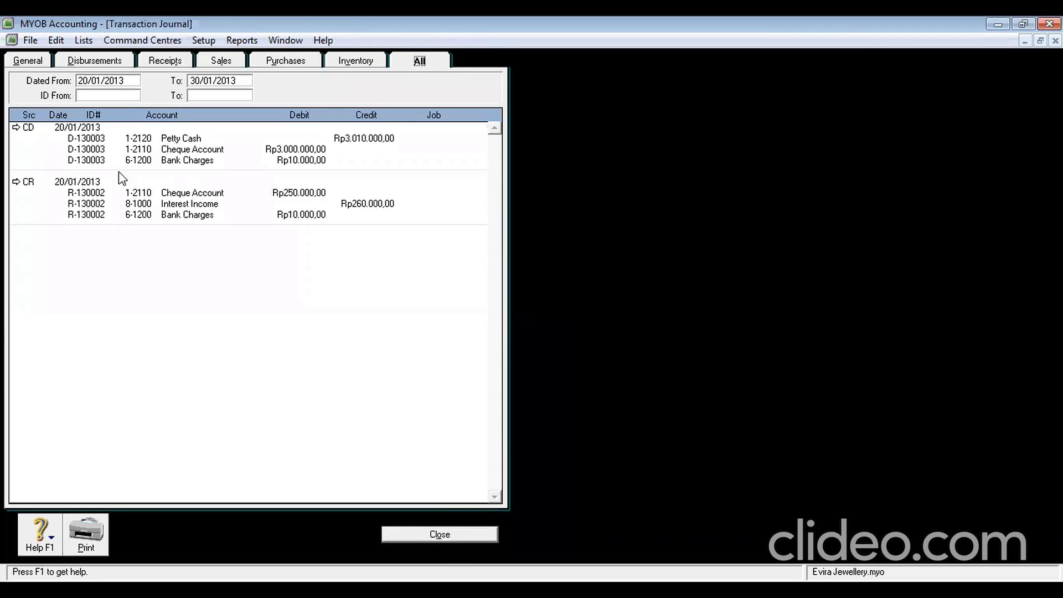
pyautogui.click(134, 80)
pyautogui.moveTo(123, 81); pyautogui.dragTo(33, 80)
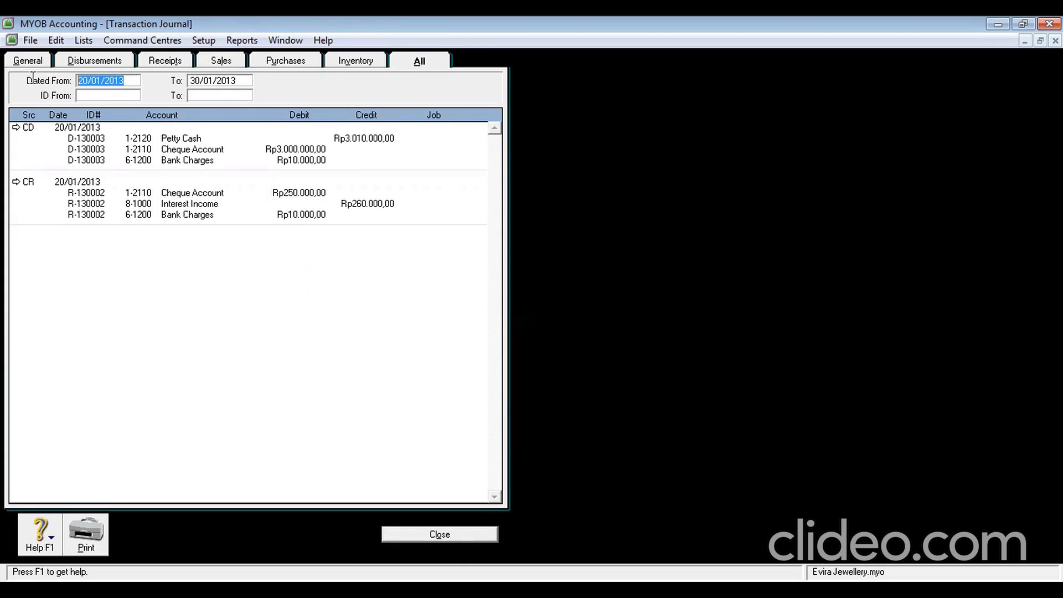
pyautogui.write('31/01/')
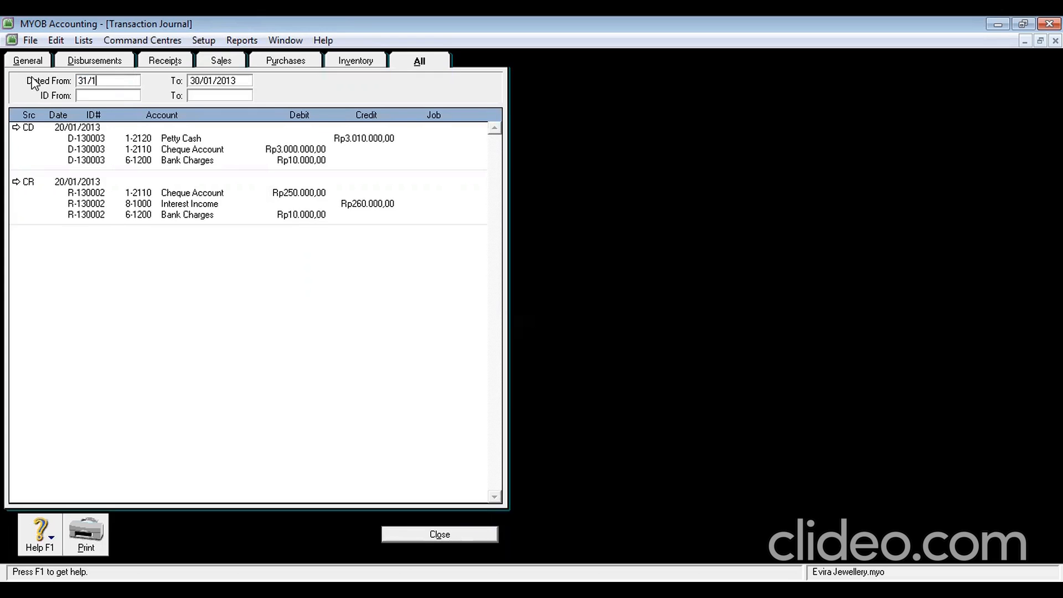
pyautogui.write('2013')
pyautogui.press('Tab')
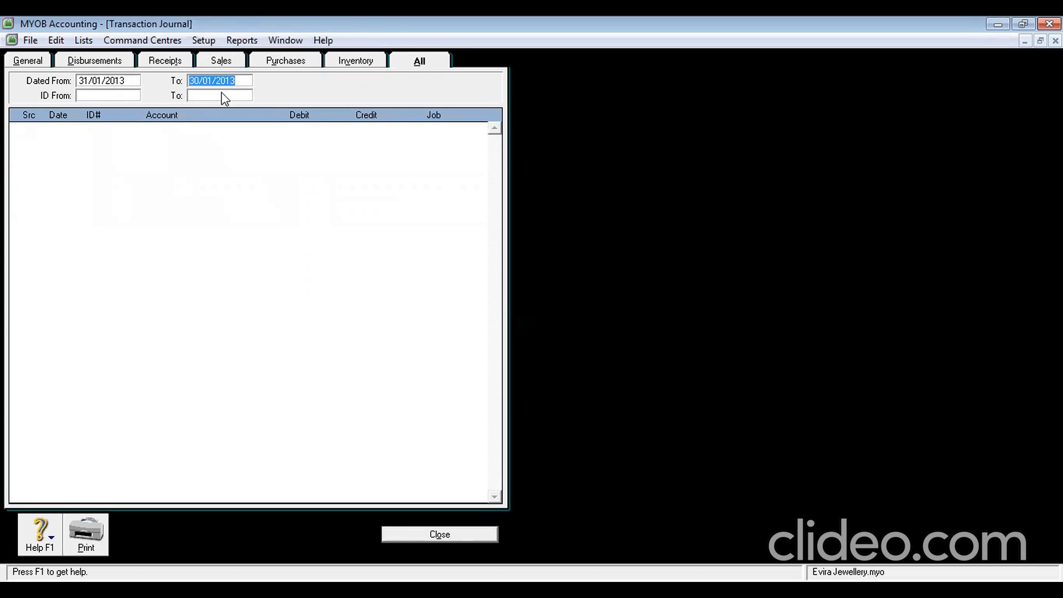
pyautogui.press('BackSpace')
pyautogui.write('31/01/2013')
pyautogui.press('Tab')
# Open journal entry G-130001 from the listing
pyautogui.doubleClick(91, 138)
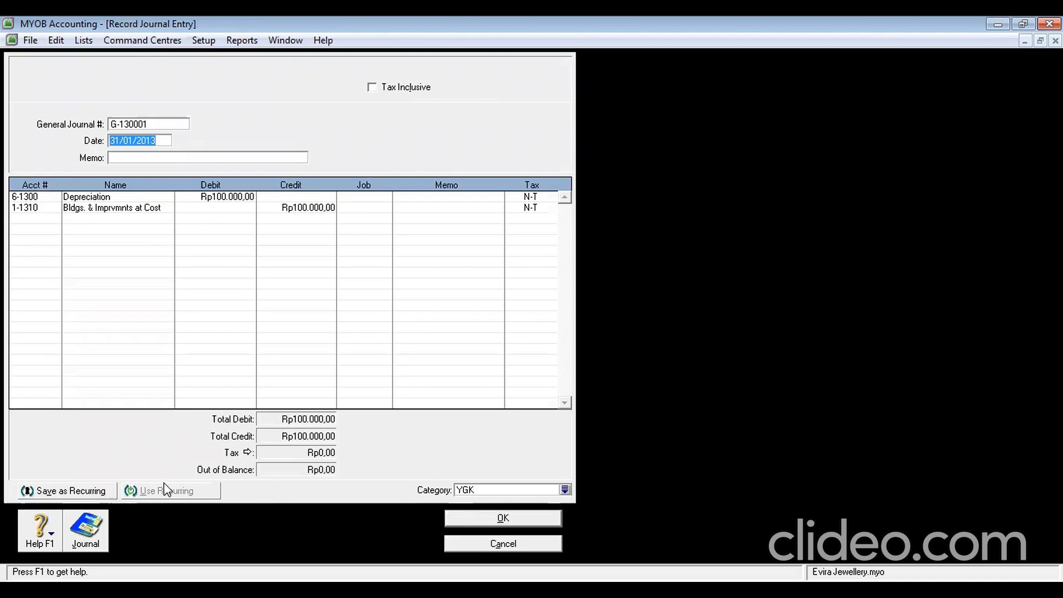
pyautogui.click(497, 522)
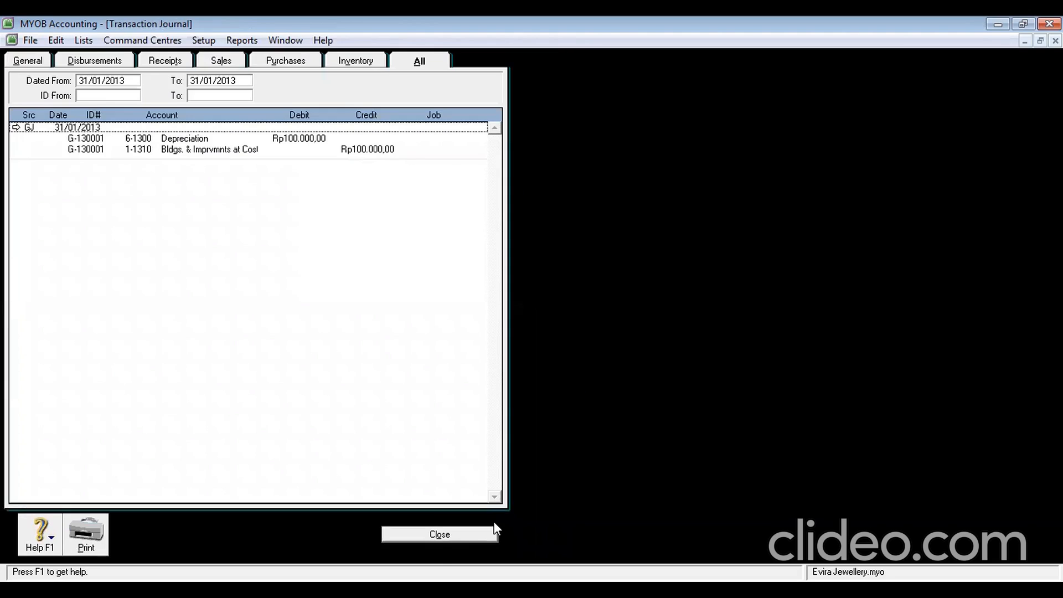
pyautogui.doubleClick(188, 128)
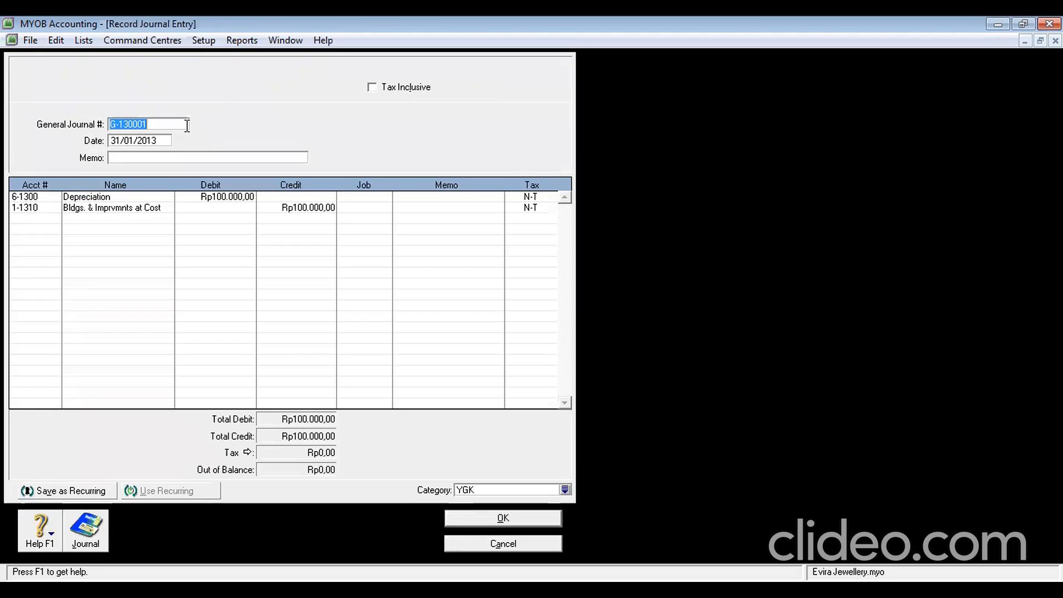
# Save G-130001 as recurring 'Recurring Transaction February' starting 28/2/2013
pyautogui.click(100, 492)
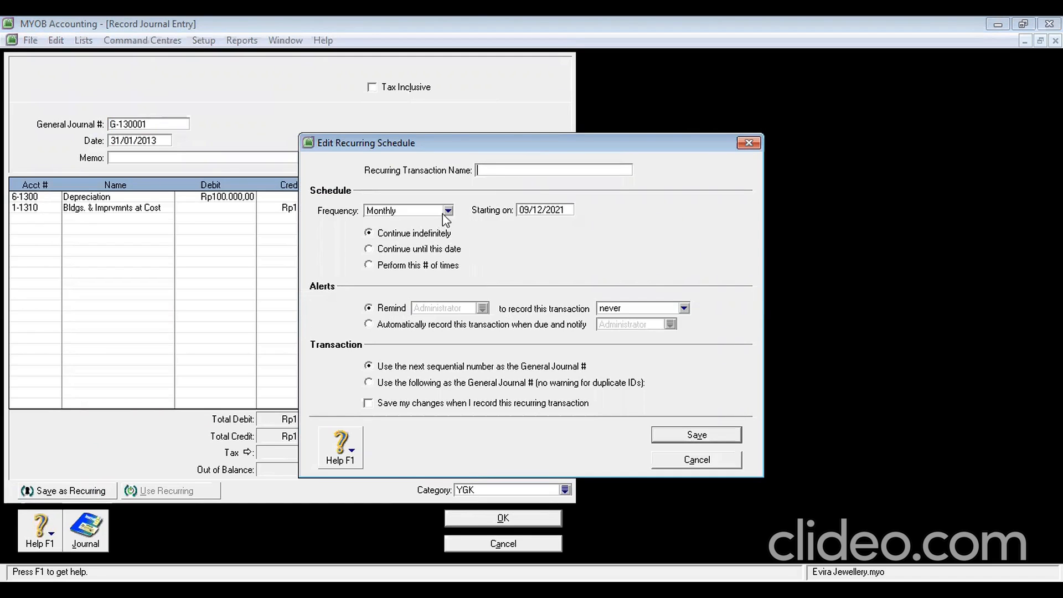
pyautogui.click(524, 214)
pyautogui.write('28/2/2013')
pyautogui.click(698, 435)
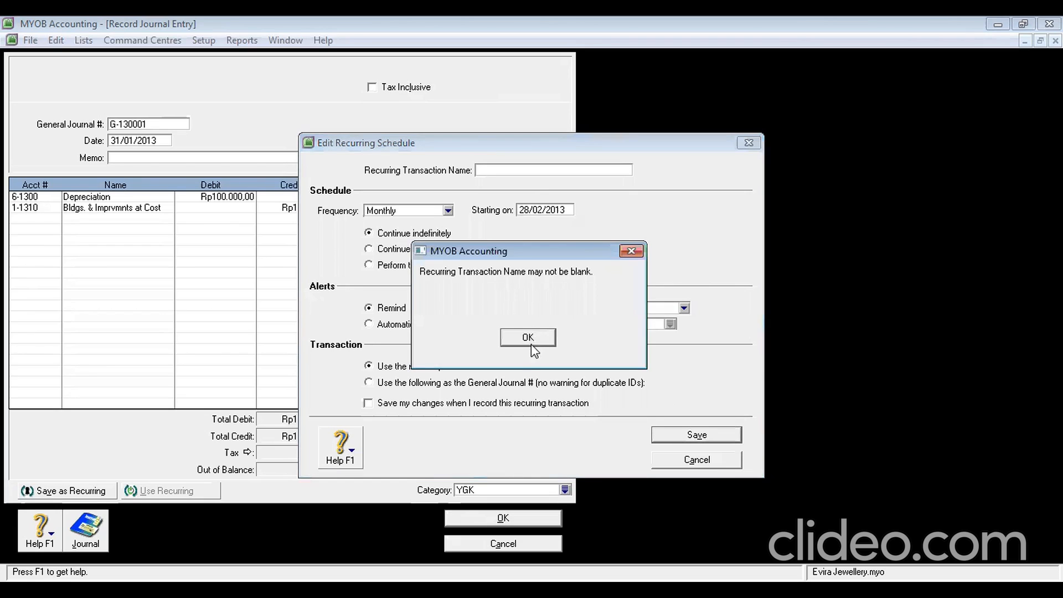
pyautogui.click(529, 343)
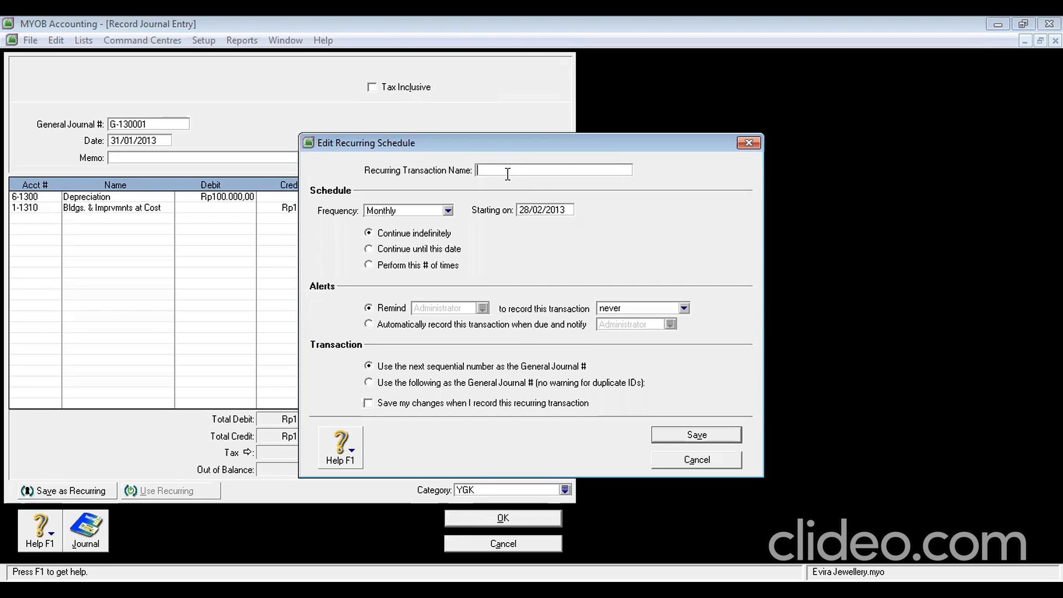
pyautogui.write('Recurring Transaction February')
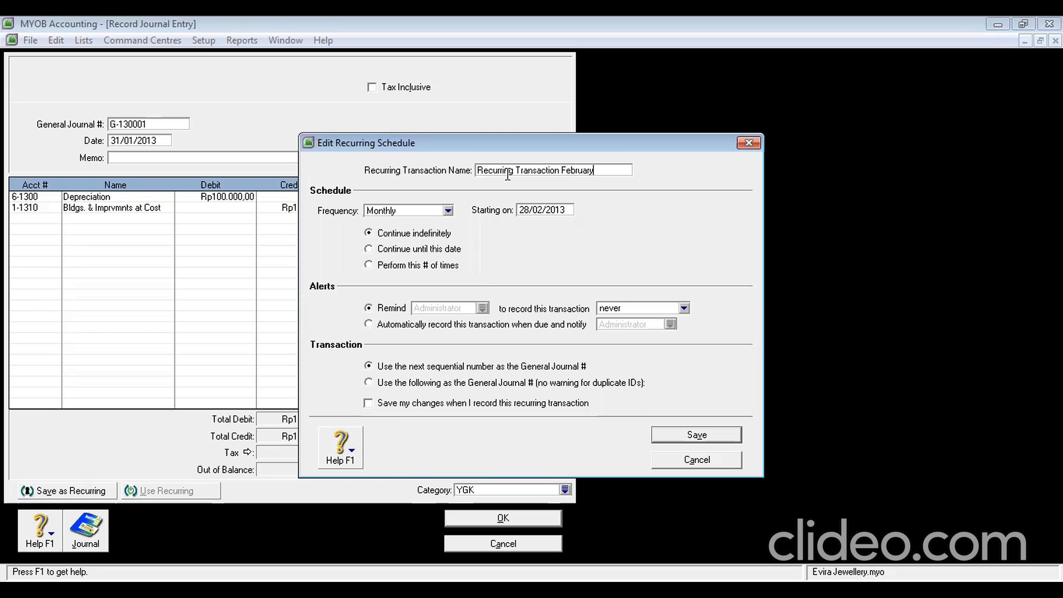
pyautogui.click(675, 434)
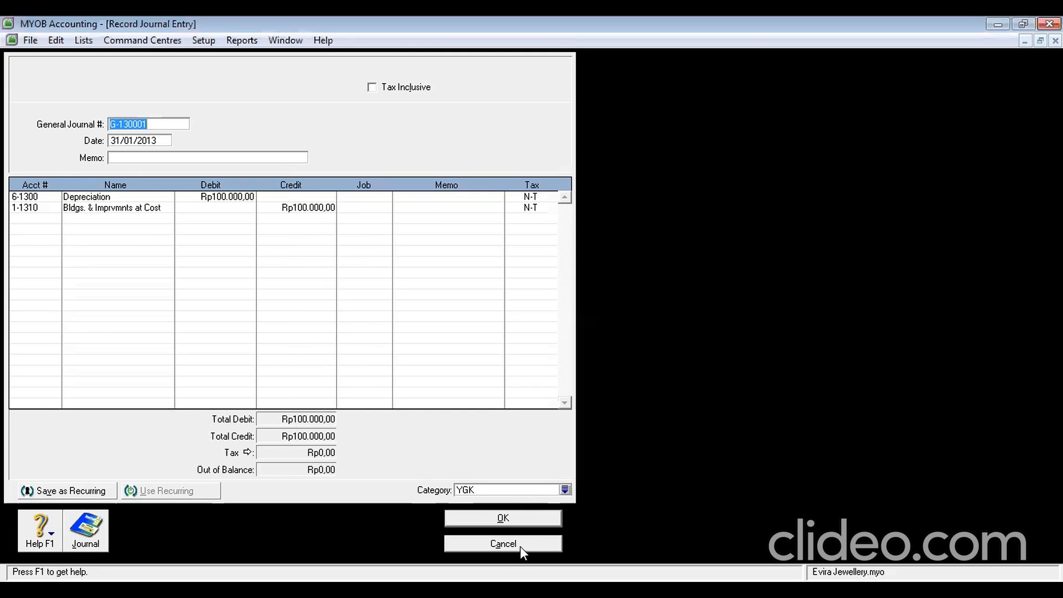
# Record the journal, close the Transaction Journal, and minimize a new blank journal entry
pyautogui.click(504, 519)
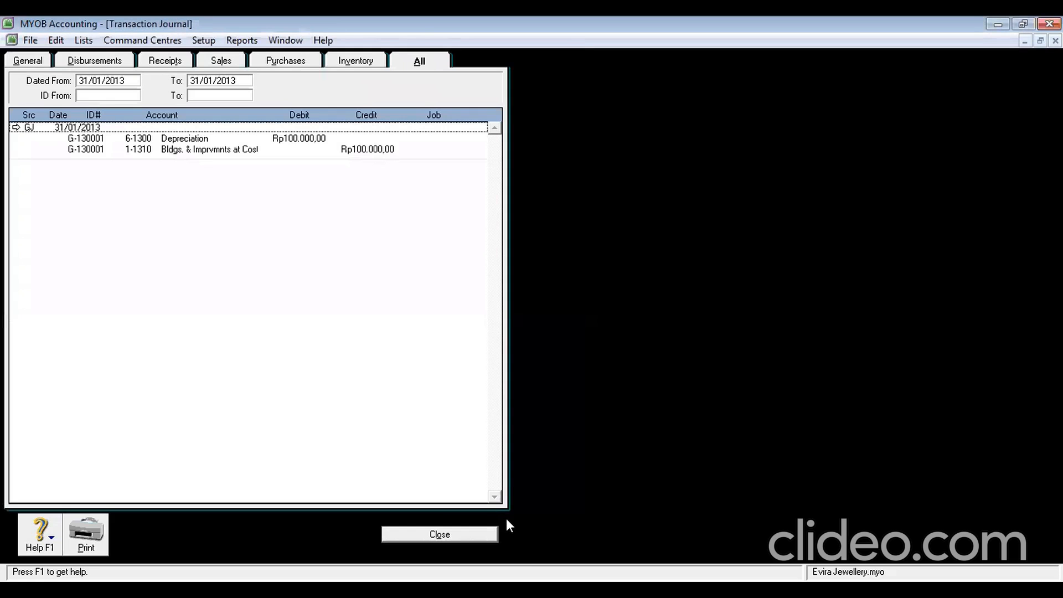
pyautogui.click(443, 534)
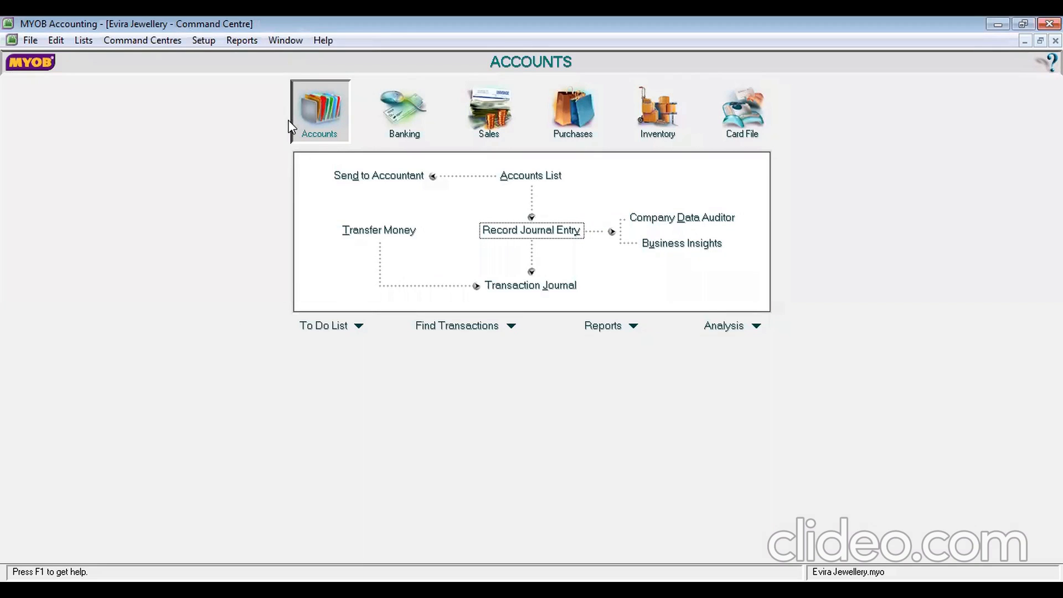
pyautogui.click(557, 237)
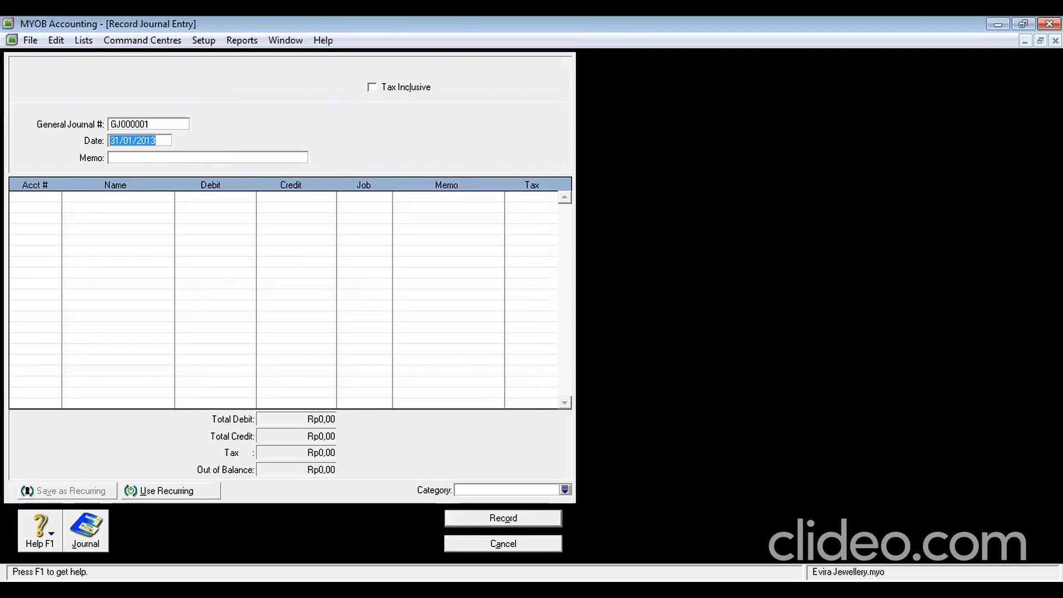
pyautogui.click(1027, 41)
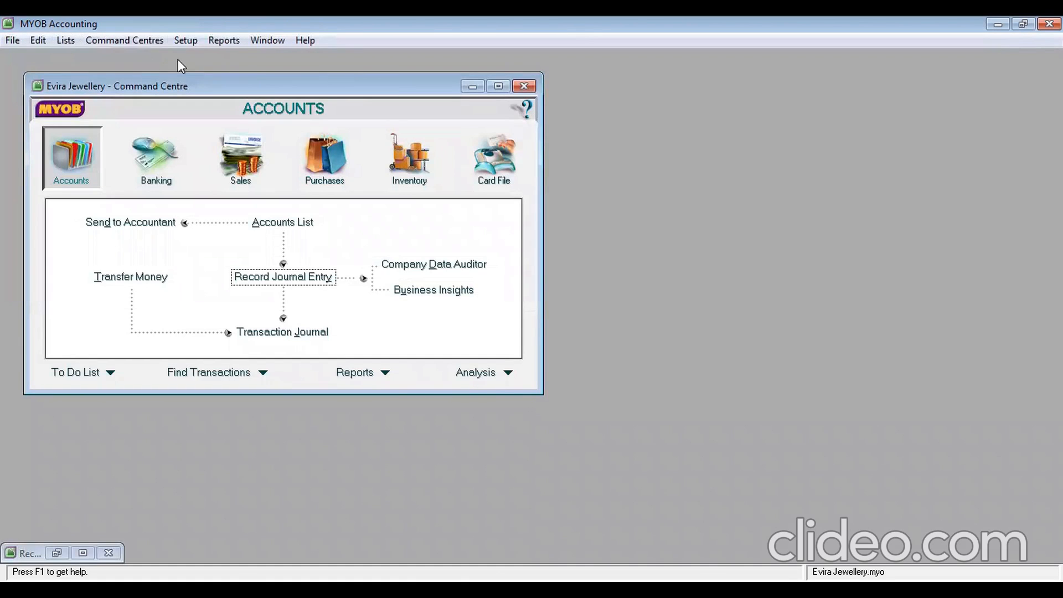
pyautogui.click(185, 41)
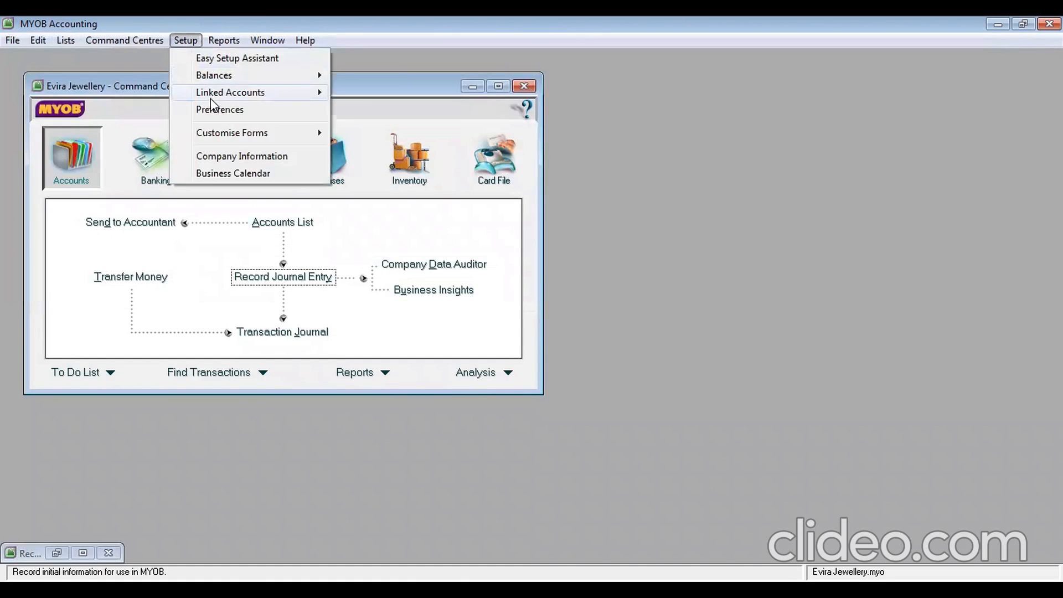
pyautogui.moveTo(211, 98)
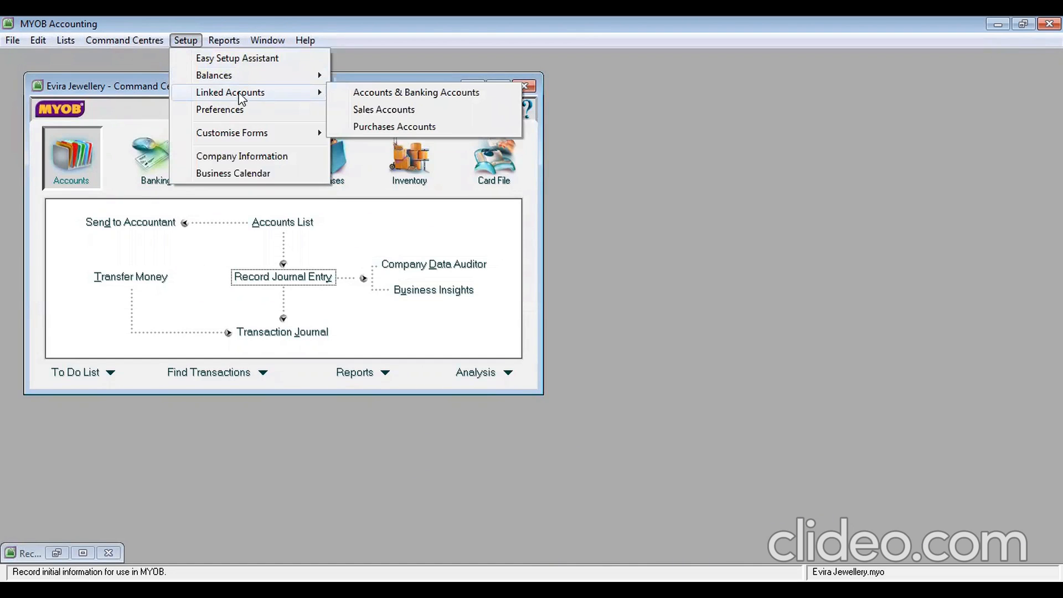
pyautogui.moveTo(281, 75)
pyautogui.click(358, 75)
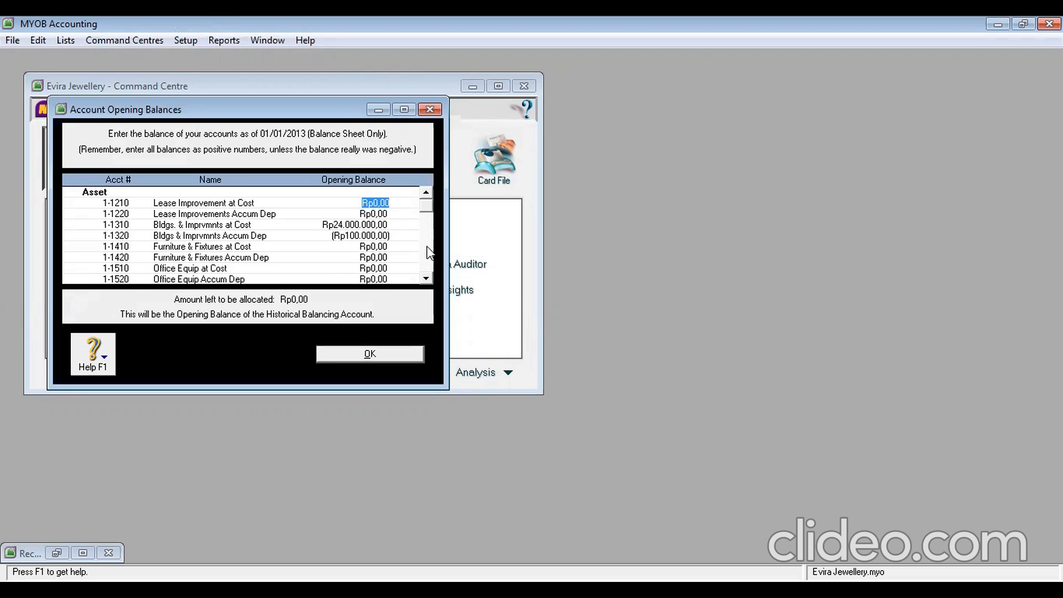
pyautogui.scroll(-5, 428, 281)
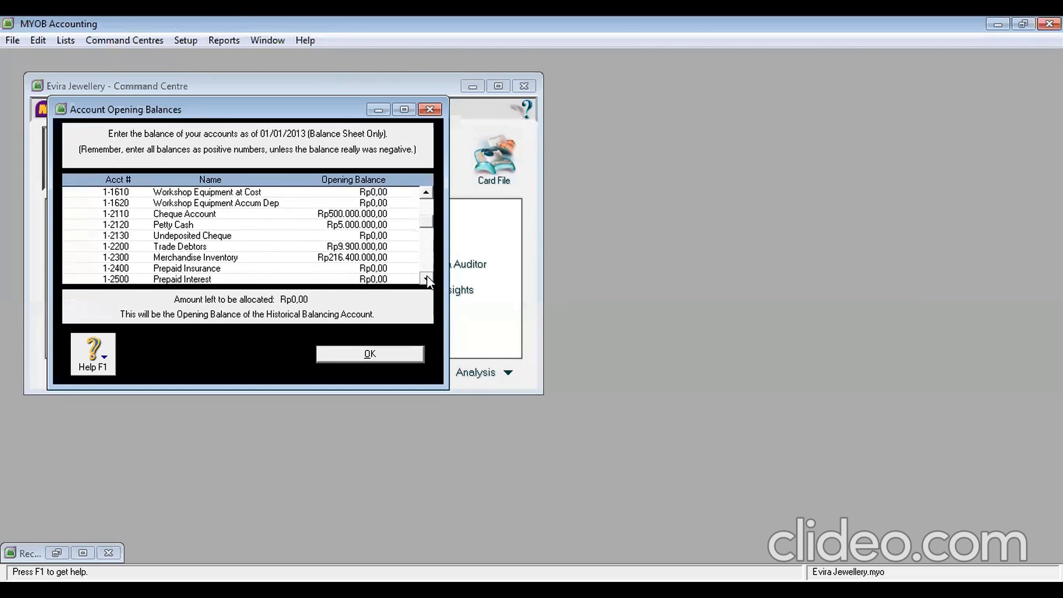
pyautogui.scroll(-5, 428, 280)
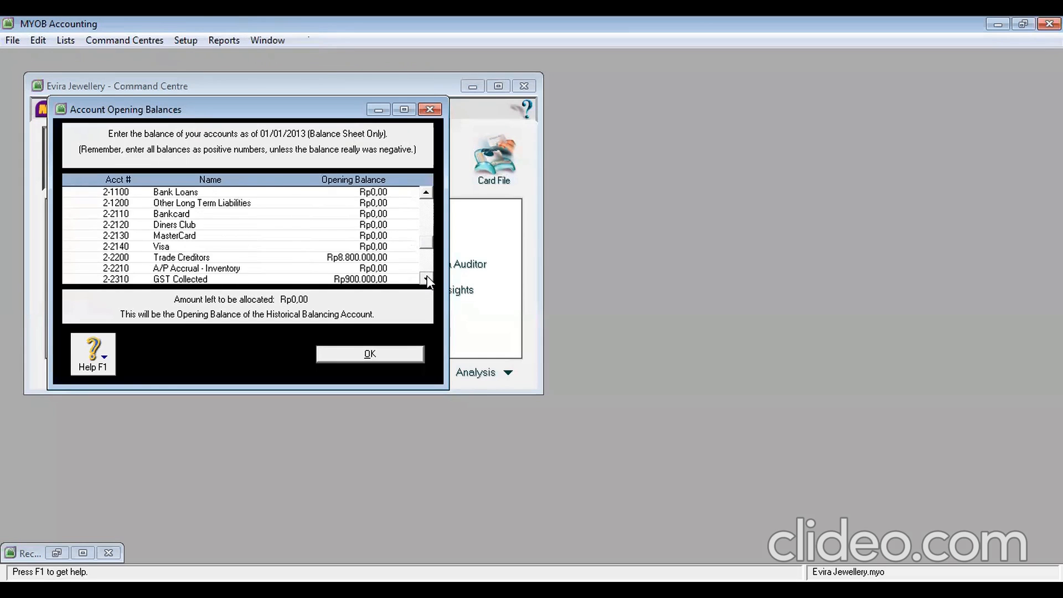
pyautogui.scroll(-1, 427, 280)
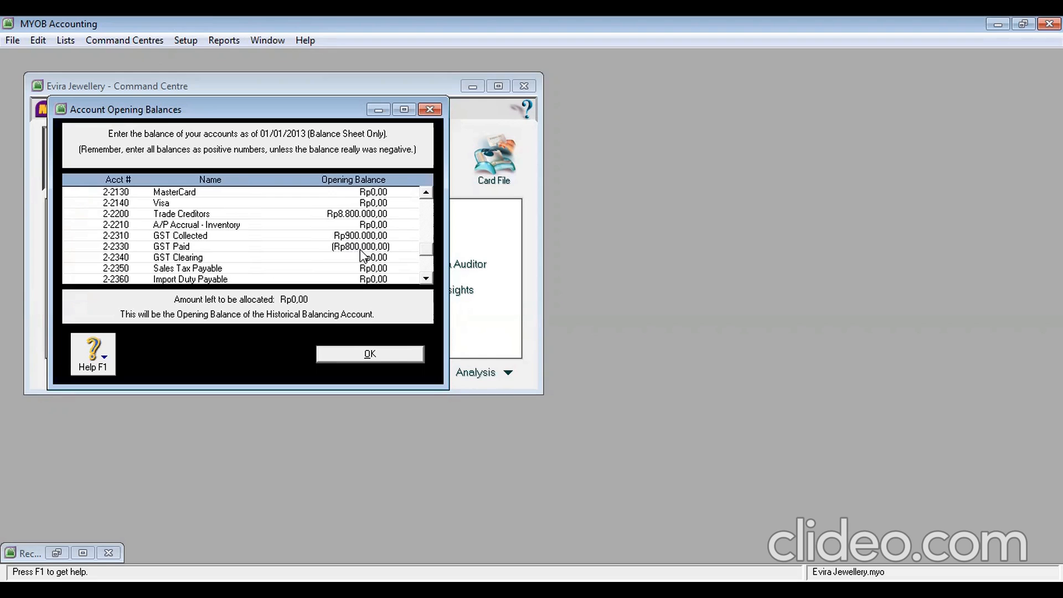
pyautogui.click(371, 354)
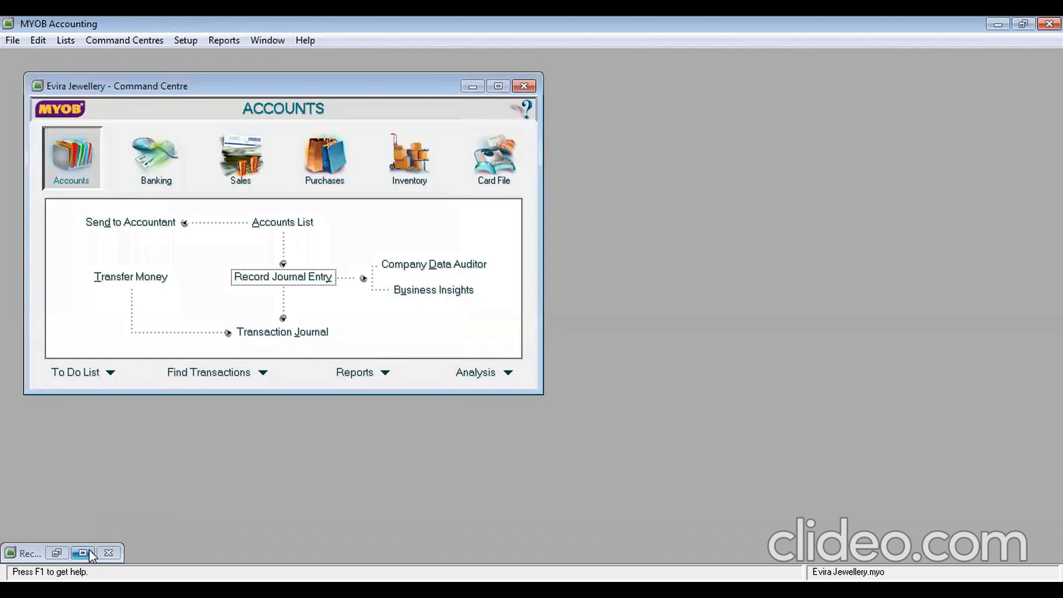
# Restore the blank journal entry and number it G-130002, dated 31/01/2013
pyautogui.click(87, 552)
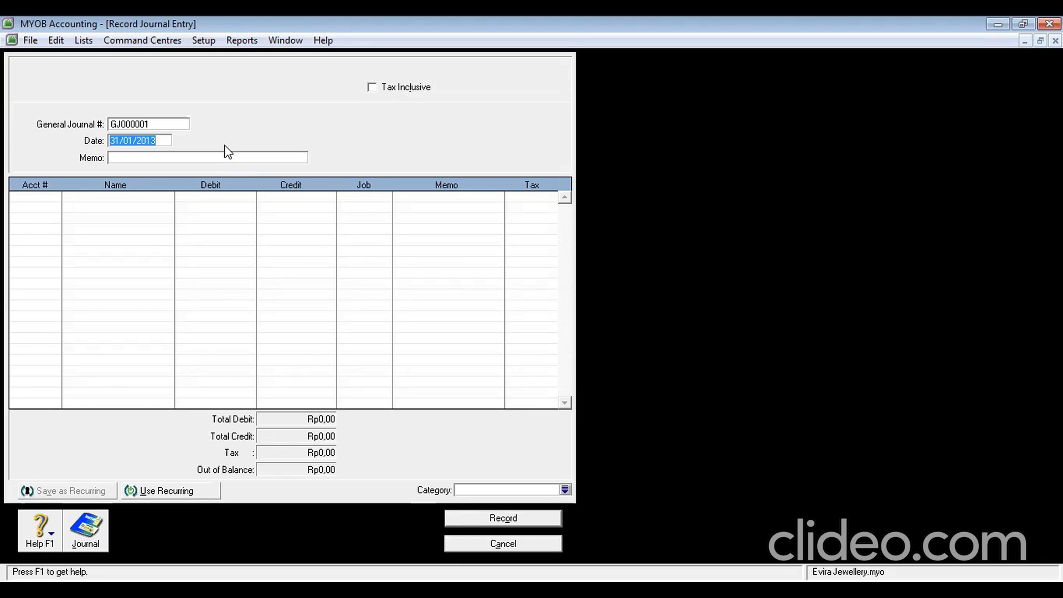
pyautogui.click(145, 124)
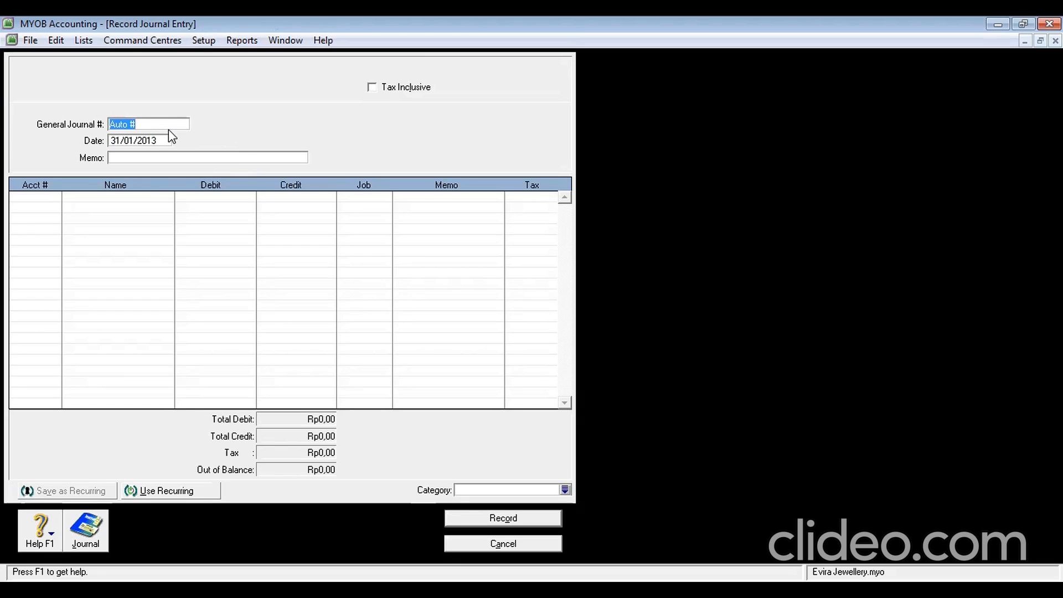
pyautogui.write('G-1')
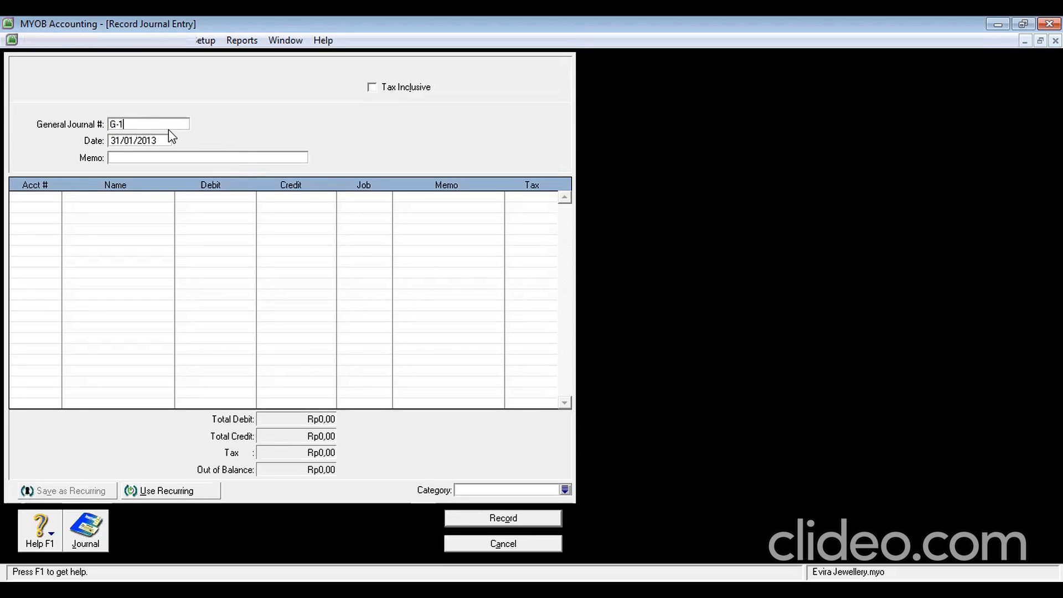
pyautogui.write('3')
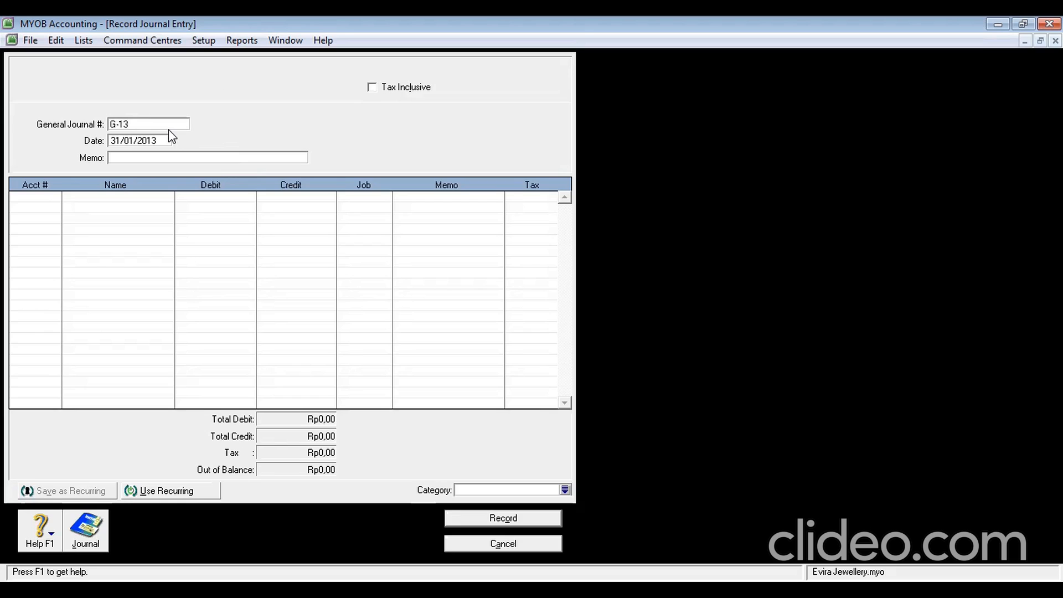
pyautogui.write('0002')
pyautogui.click(131, 143)
# Enter the memo 'GST Clearing' and begin the first account line
pyautogui.click(145, 159)
pyautogui.write('GSTB')
pyautogui.press('BackSpace')
pyautogui.write('Clearing')
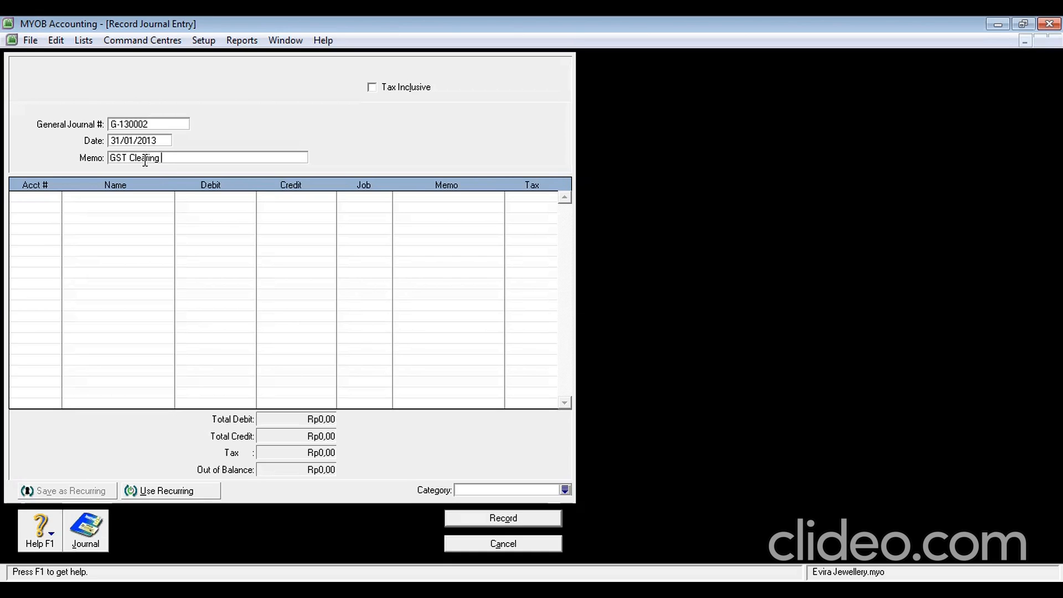
pyautogui.click(48, 199)
pyautogui.click(53, 196)
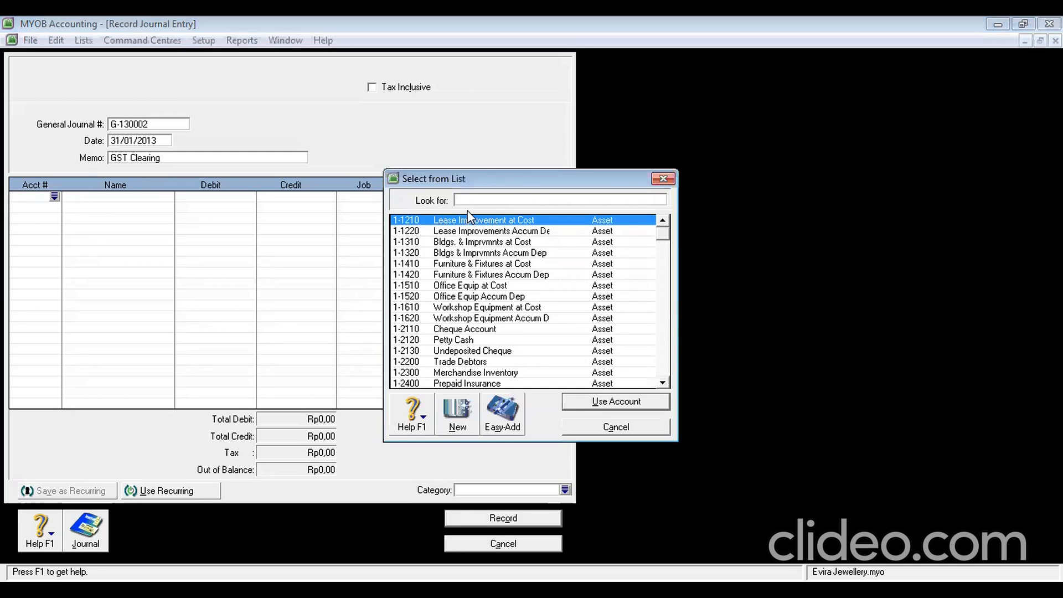
# Debit GST Collected 2-2310 with 90.000 on the first line
pyautogui.write('2-')
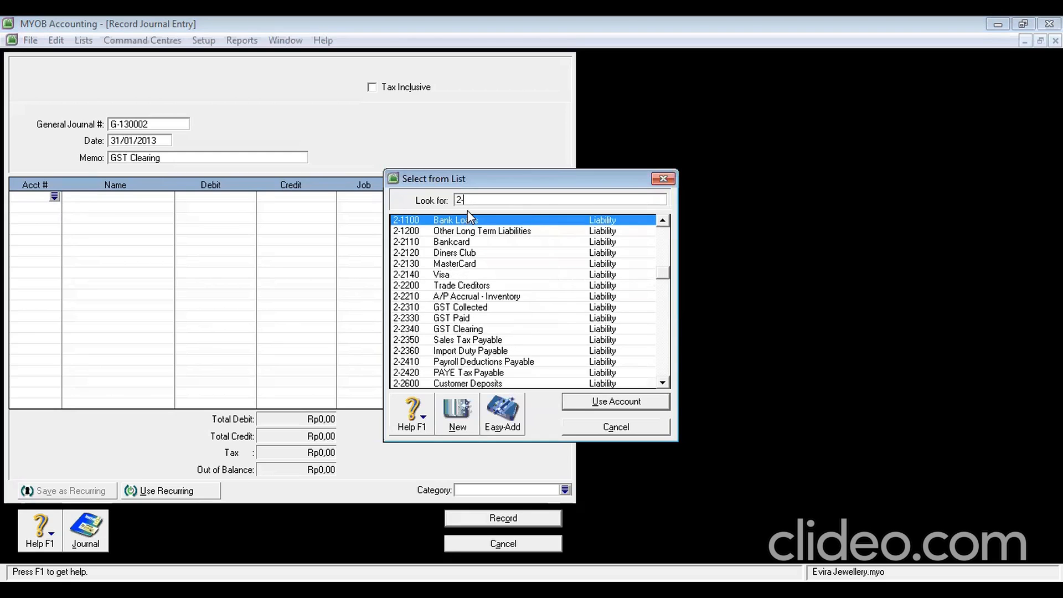
pyautogui.write('310')
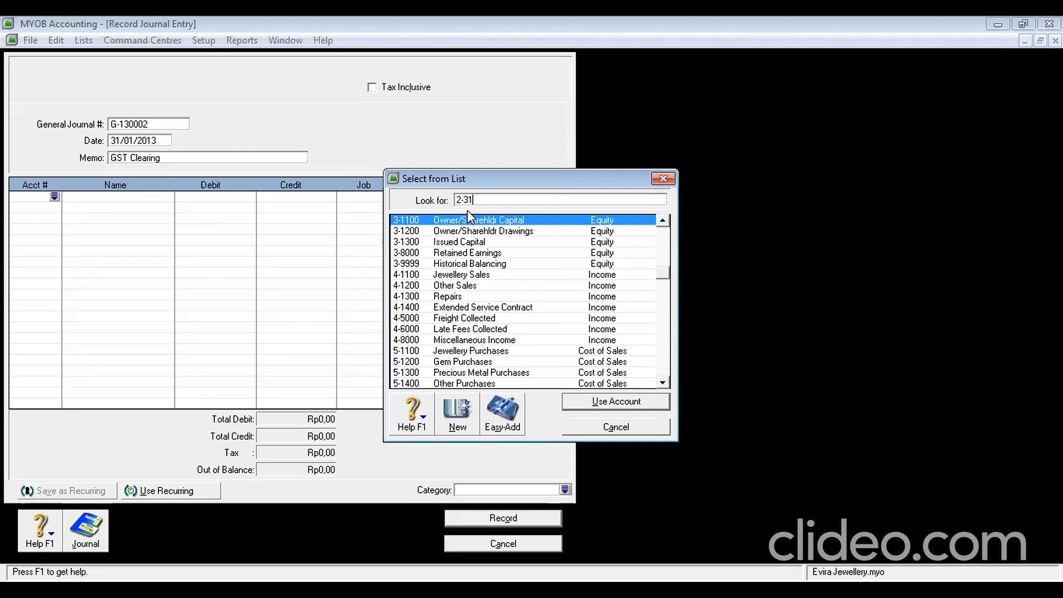
pyautogui.press('BackSpace')
pyautogui.press('BackSpace')
pyautogui.press('BackSpace')
pyautogui.press('BackSpace')
pyautogui.write('3')
pyautogui.press('BackSpace')
pyautogui.write('23')
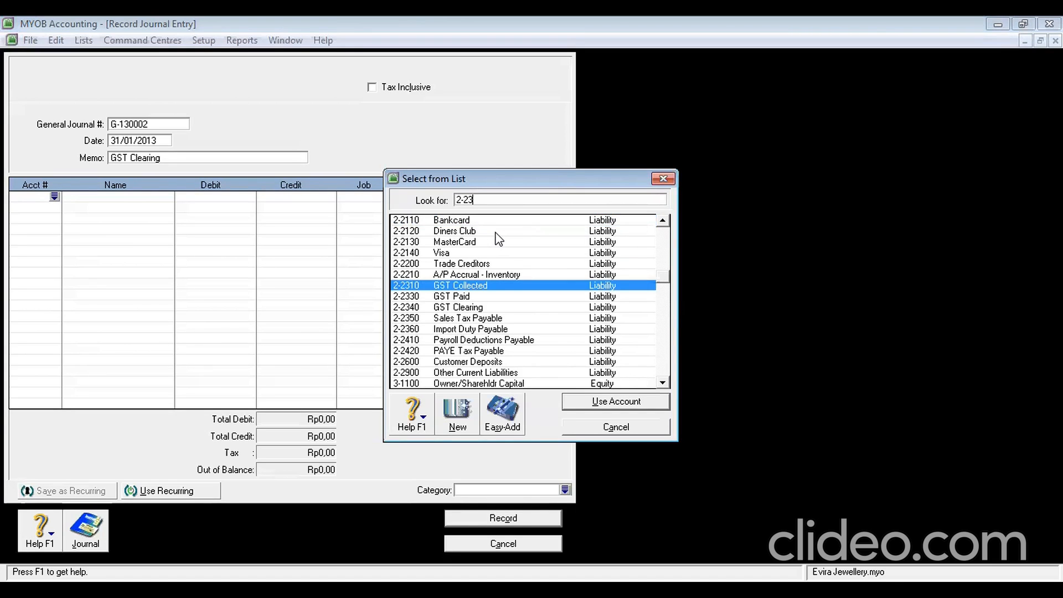
pyautogui.doubleClick(495, 287)
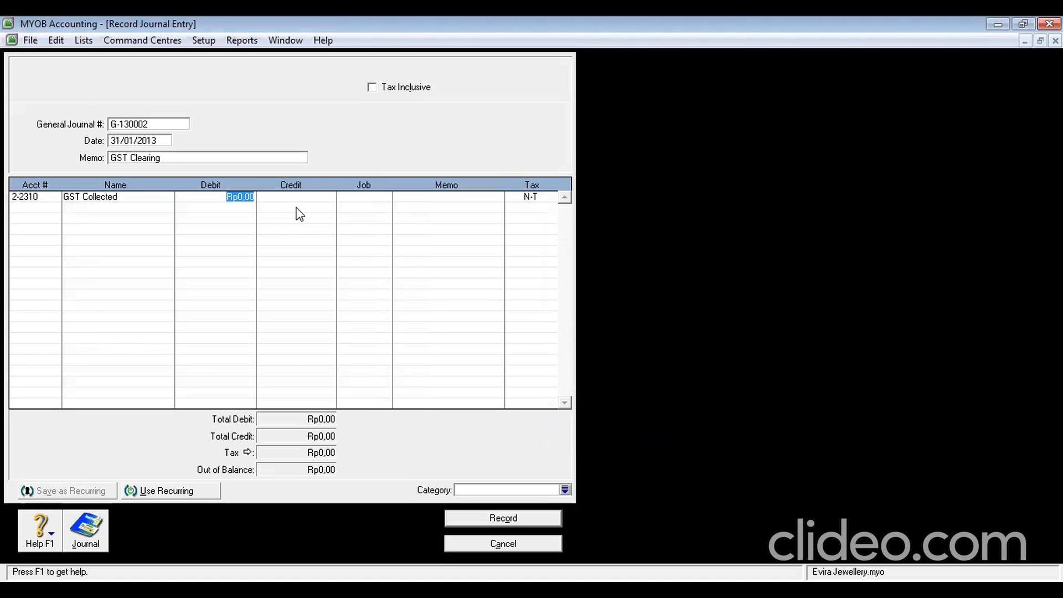
pyautogui.write('90.000')
pyautogui.press('Tab')
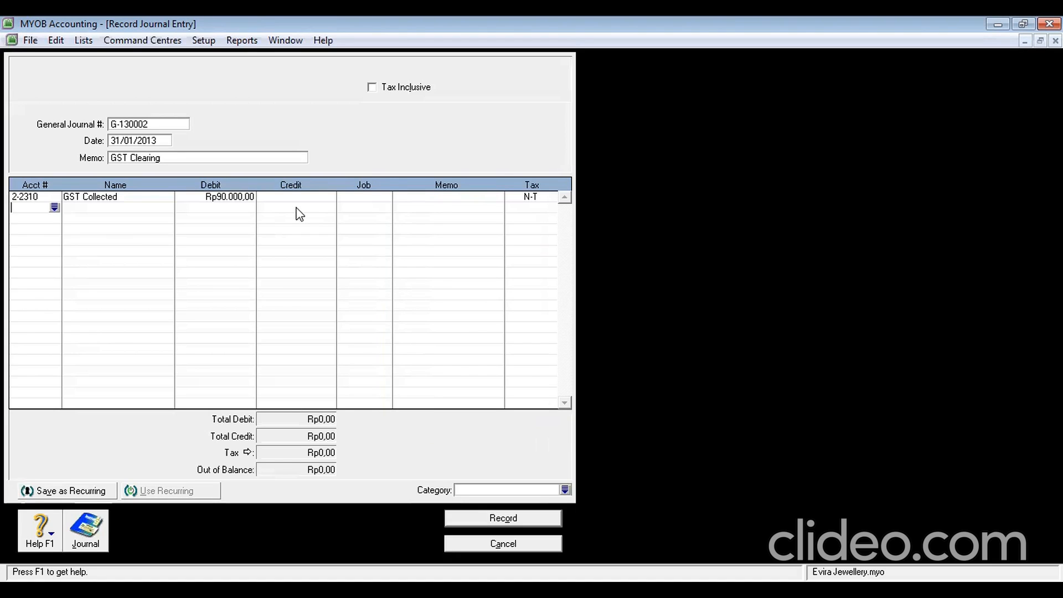
# Put GST Paid 2-2330 on the second line's credit side
pyautogui.click(53, 209)
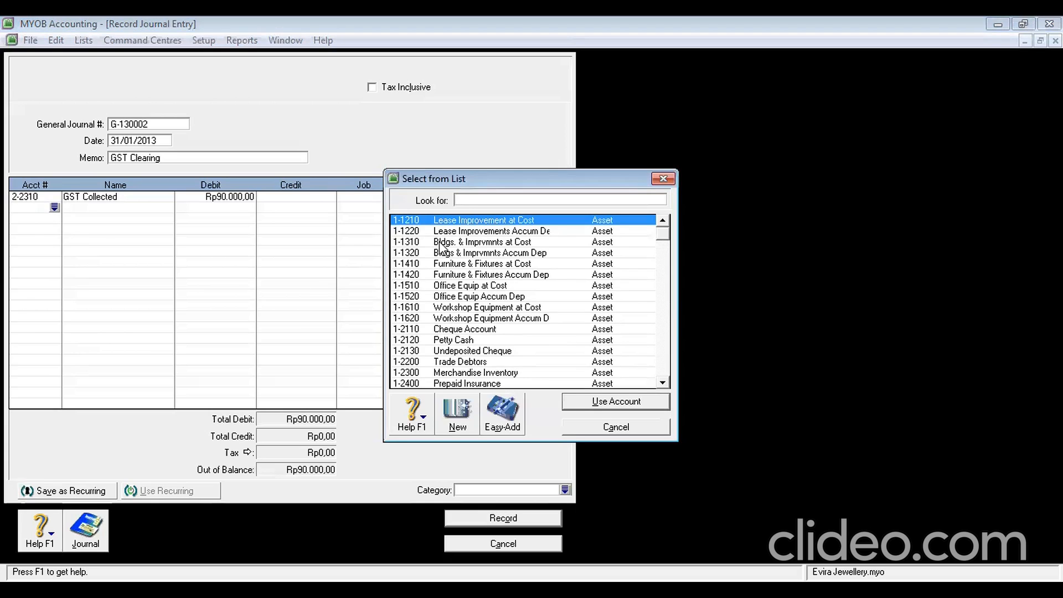
pyautogui.write('2-2')
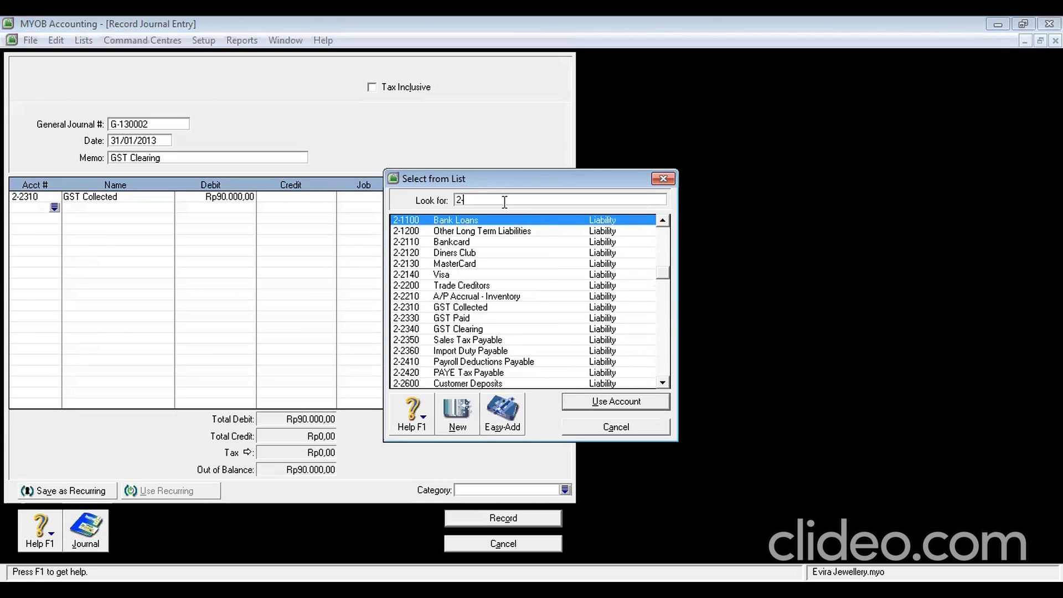
pyautogui.write('3')
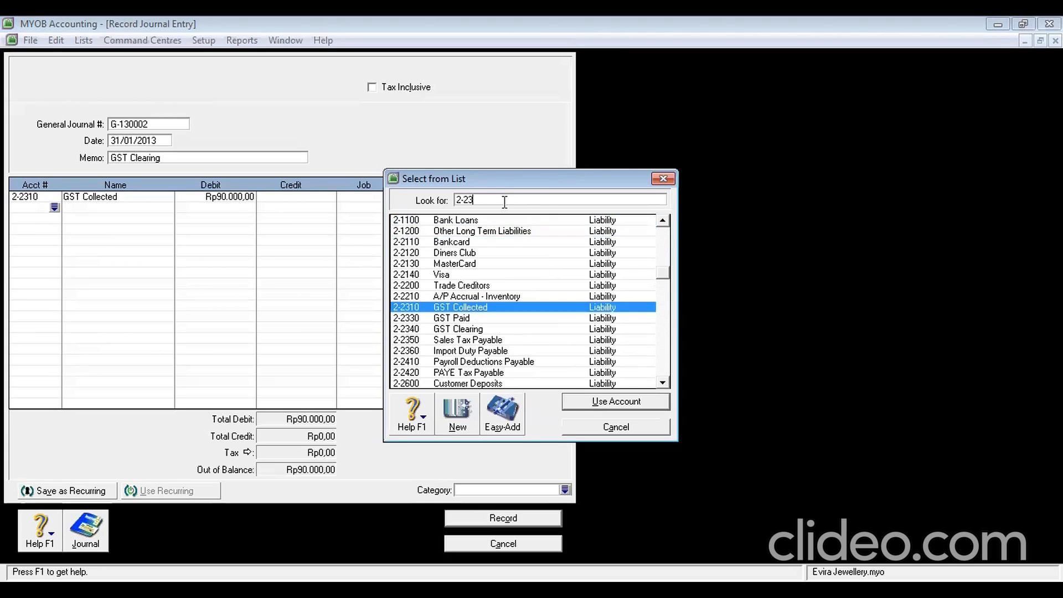
pyautogui.write('3')
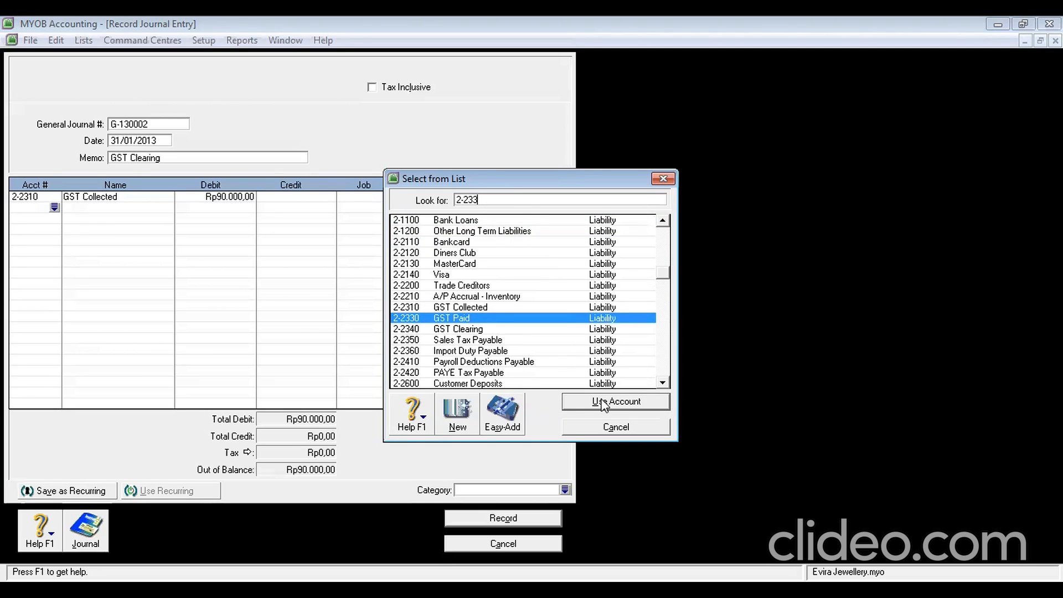
pyautogui.click(602, 404)
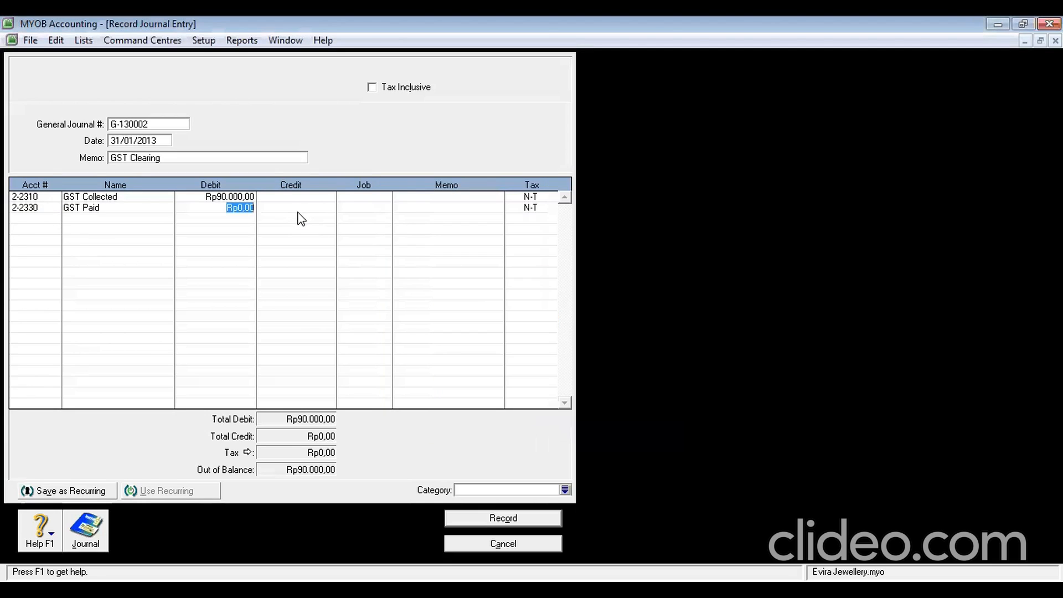
pyautogui.click(299, 207)
# Correct the amounts to a Rp900.000,00 debit and a Rp800.000,00 GST Paid credit
pyautogui.click(239, 197)
pyautogui.click(239, 196)
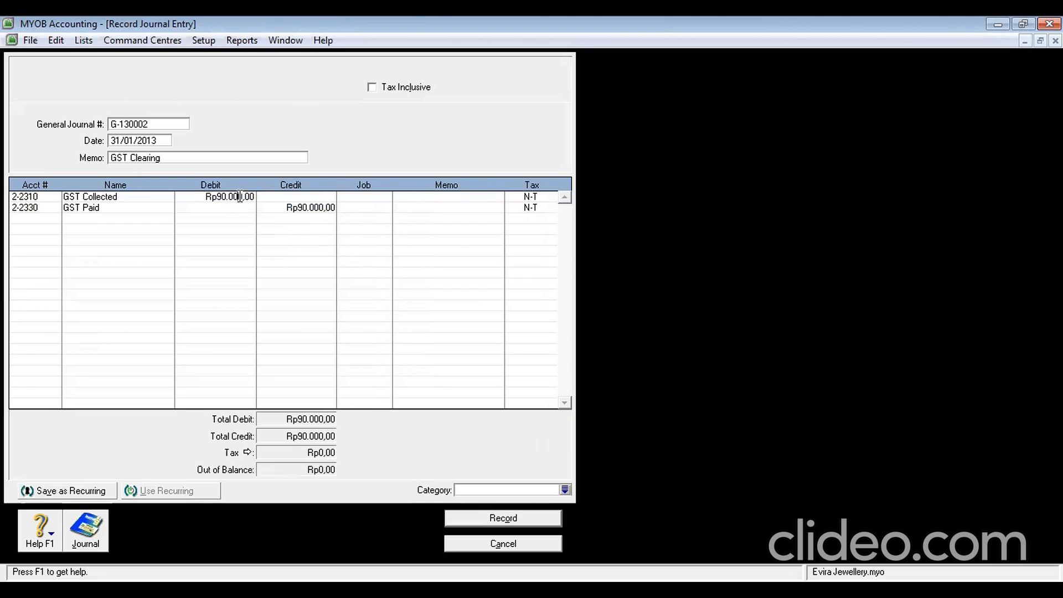
pyautogui.write('0')
pyautogui.press('Tab')
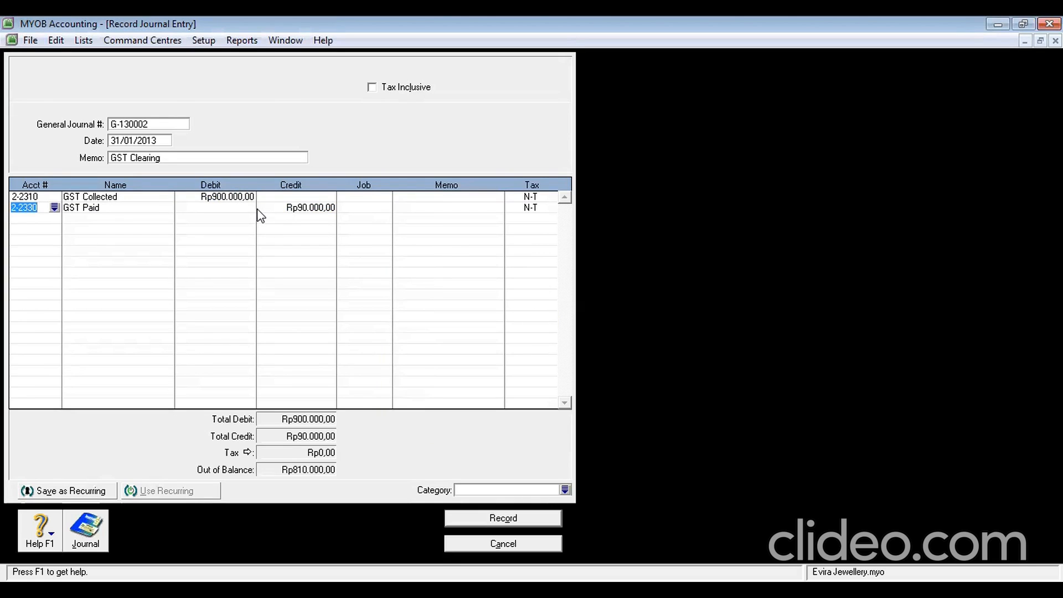
pyautogui.click(299, 209)
pyautogui.write('800.000')
pyautogui.press('Tab')
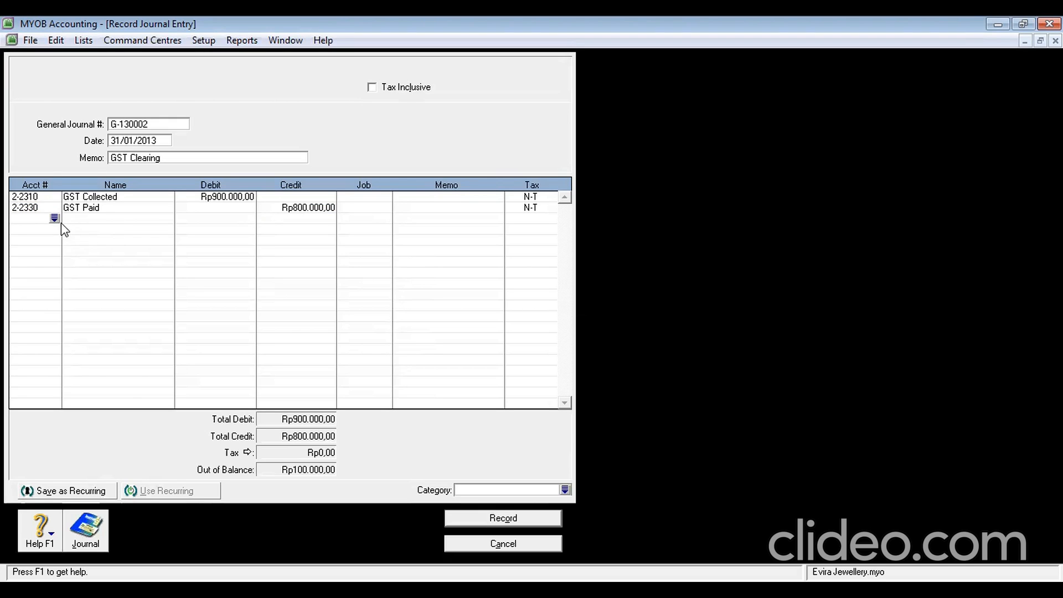
# Add GST Collected 2-2310 as the third journal line
pyautogui.click(54, 218)
pyautogui.write('2-23')
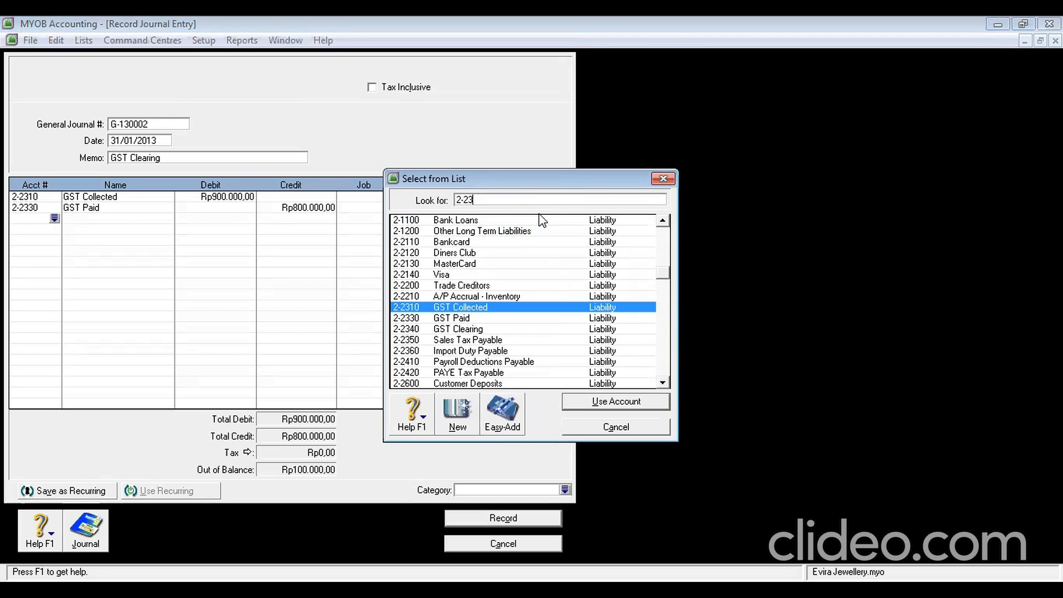
pyautogui.press('Return')
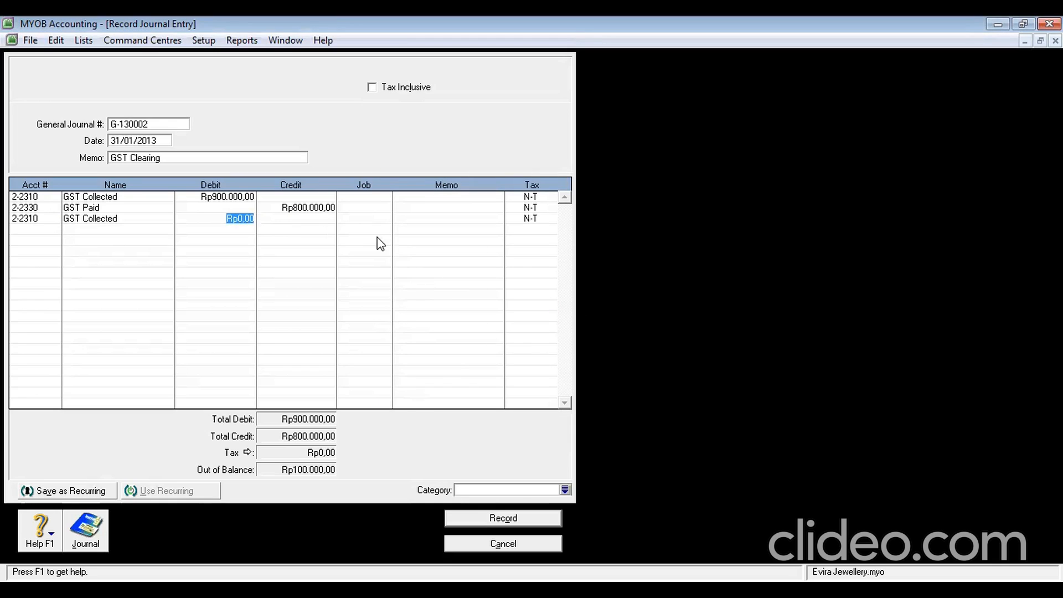
# Credit GST Collected Rp100.000,00 on the third line and set the category to YGK
pyautogui.click(306, 220)
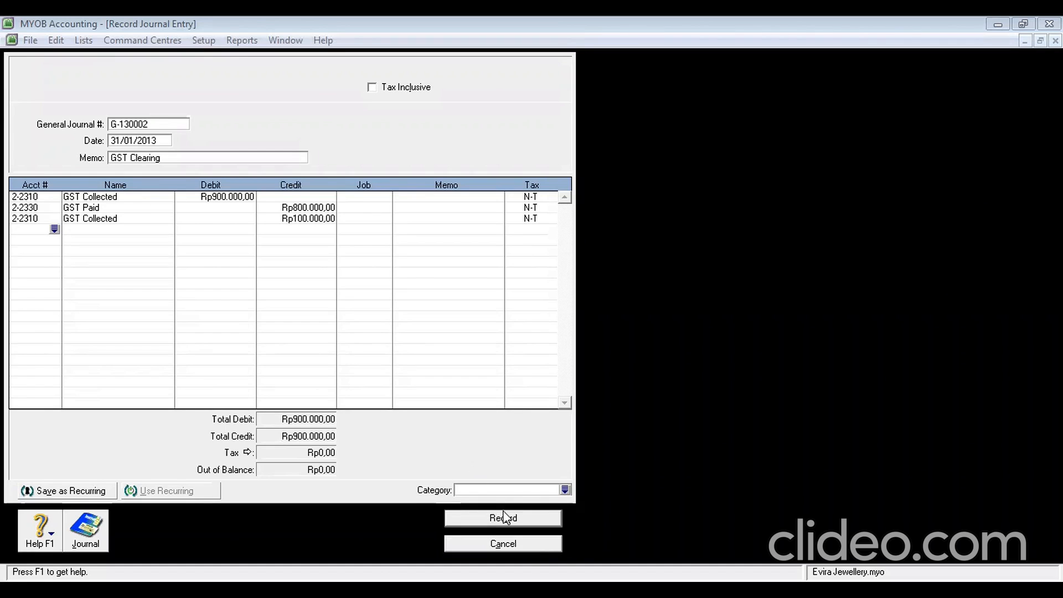
pyautogui.click(491, 491)
pyautogui.write('Y')
pyautogui.press('Tab')
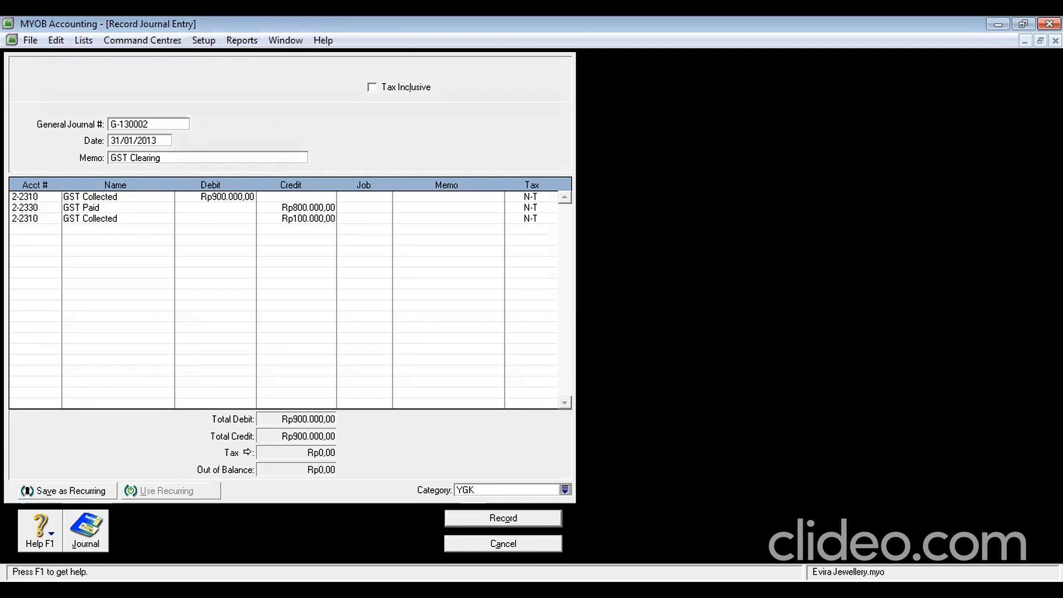
# Record the GST Clearing journal, confirm the job prompt, and close the journal window
pyautogui.click(522, 518)
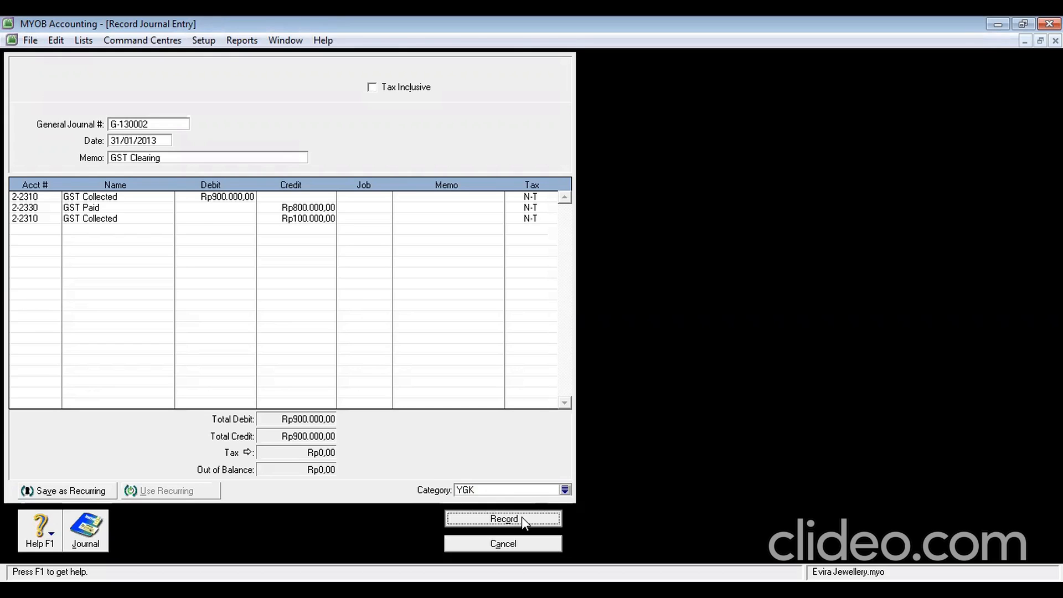
pyautogui.click(628, 379)
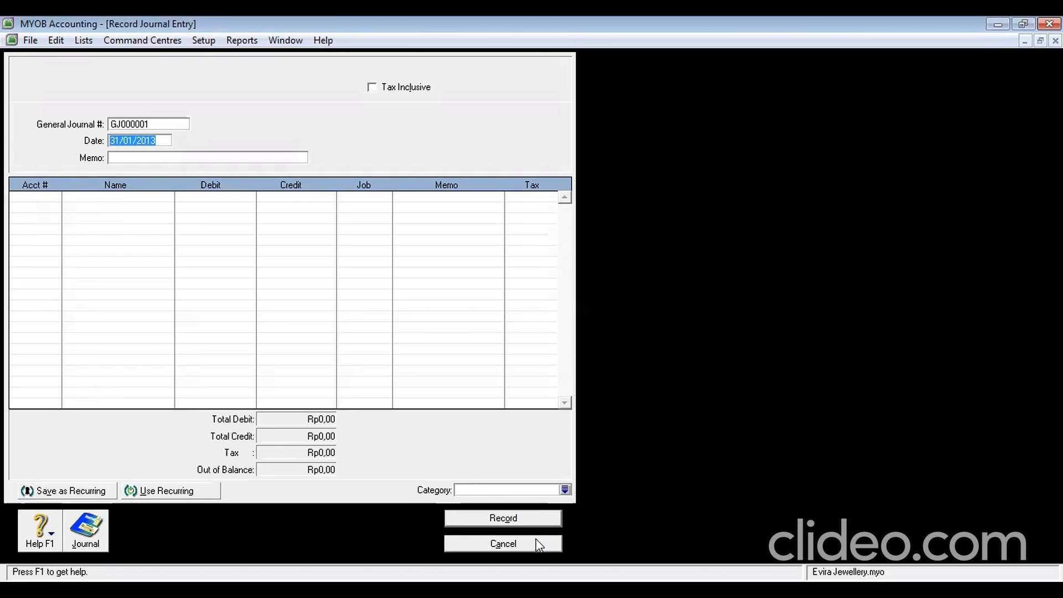
pyautogui.click(523, 542)
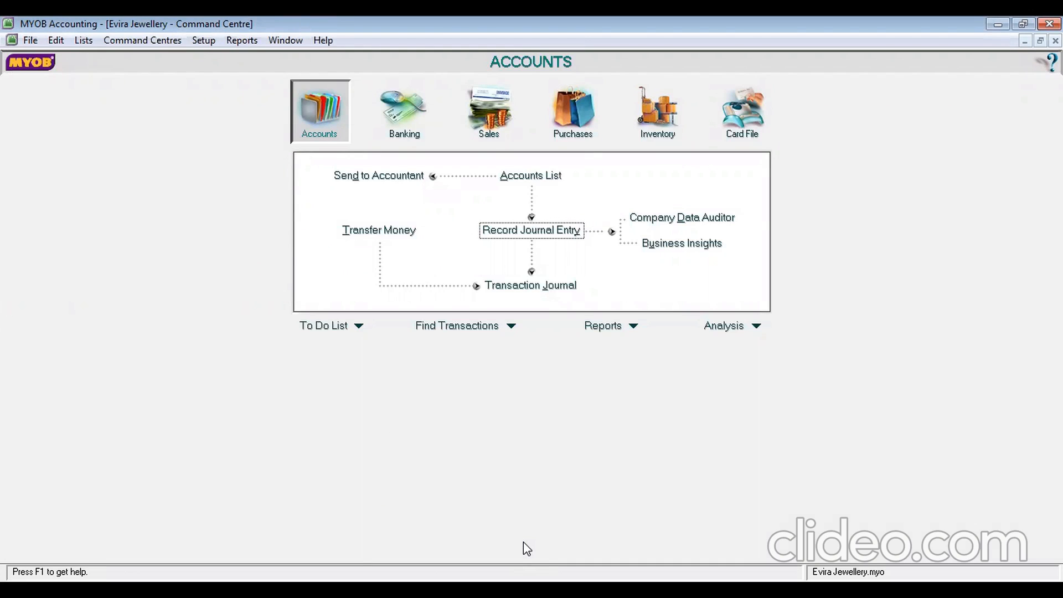
# Start a new inventory adjustment numbered I-130002 dated 31/1/2013, ready at the first item line
pyautogui.click(649, 108)
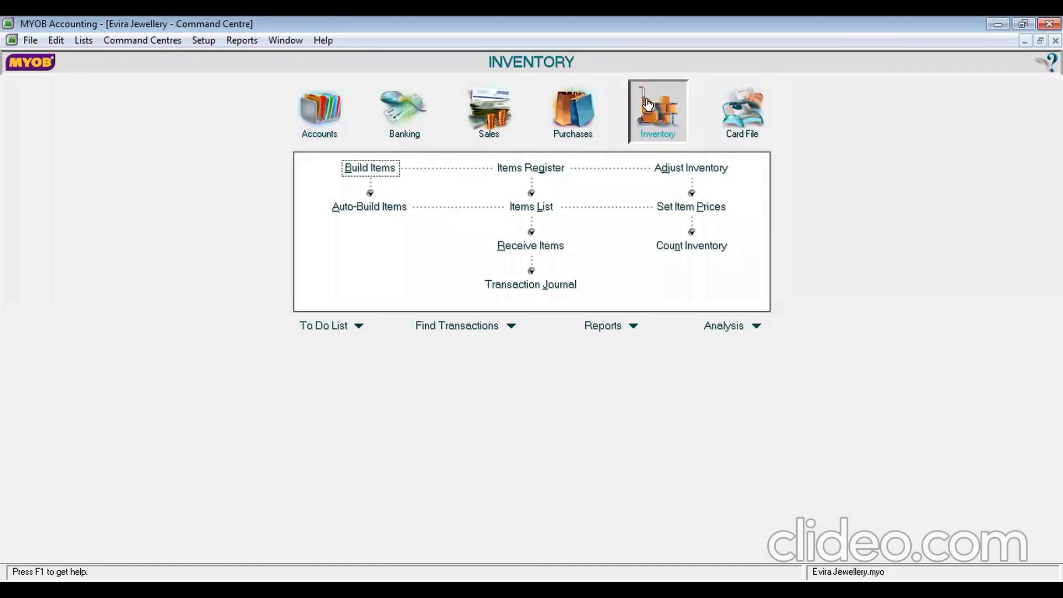
pyautogui.click(702, 175)
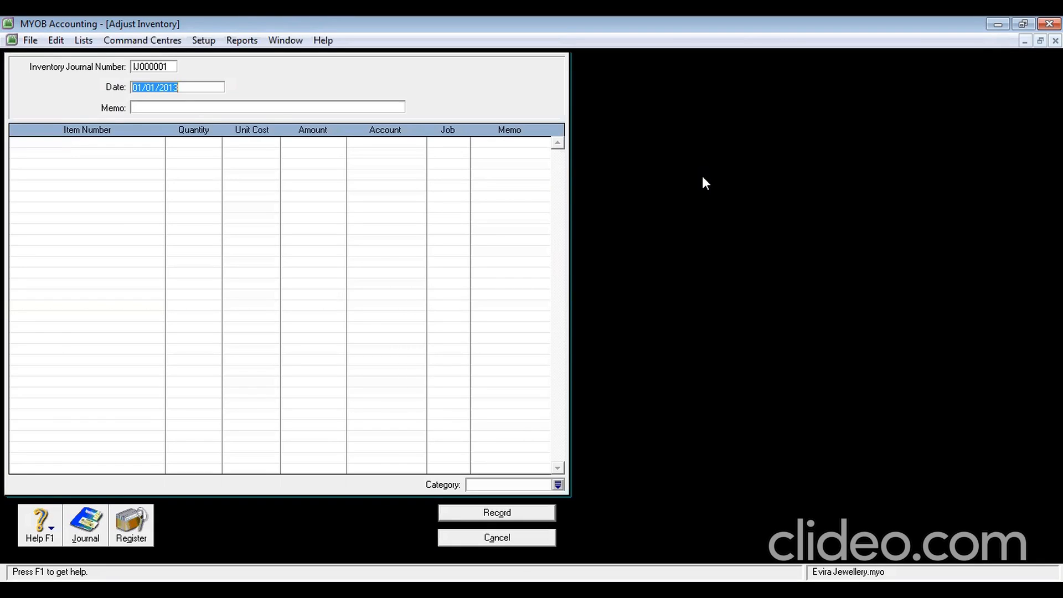
pyautogui.click(165, 65)
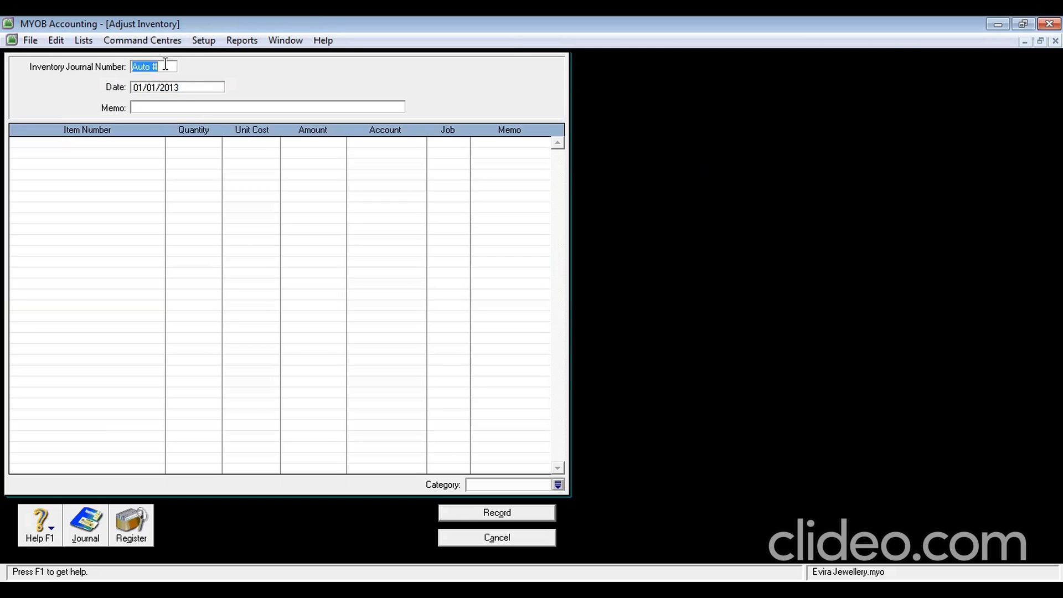
pyautogui.write('I-130002')
pyautogui.click(180, 86)
pyautogui.write('31')
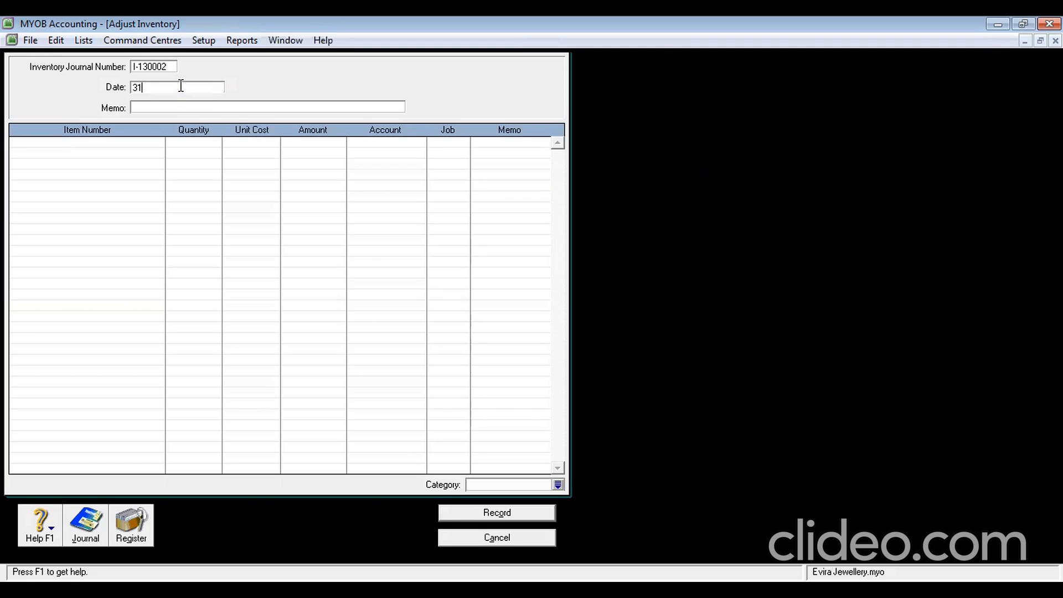
pyautogui.write('/1/2013')
pyautogui.click(82, 145)
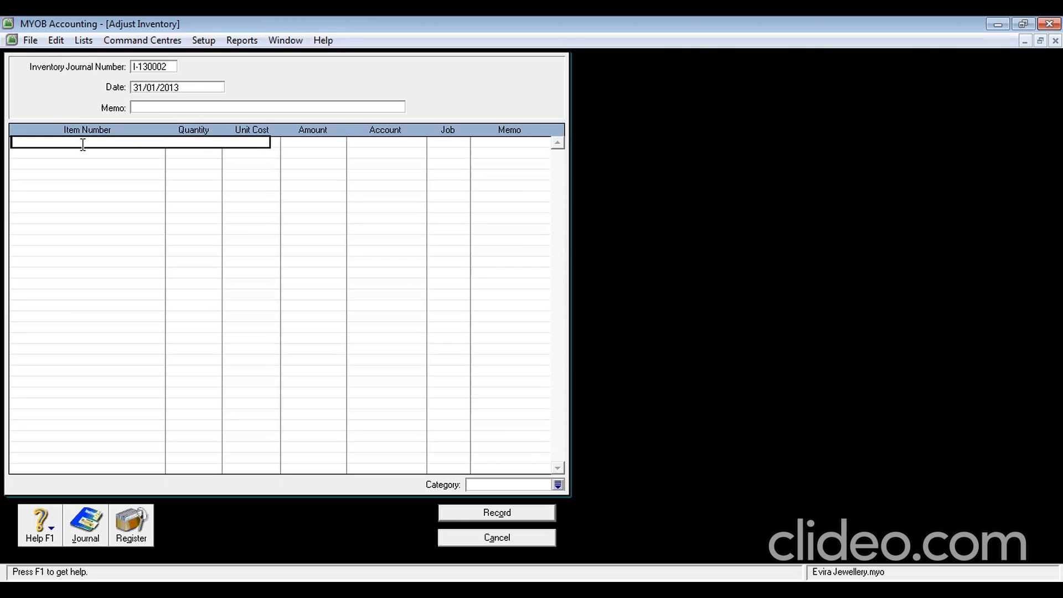
# Enter item CK on the first line with quantity 0 and unit cost Rp210.000,00
pyautogui.write('CK')
pyautogui.press('Tab')
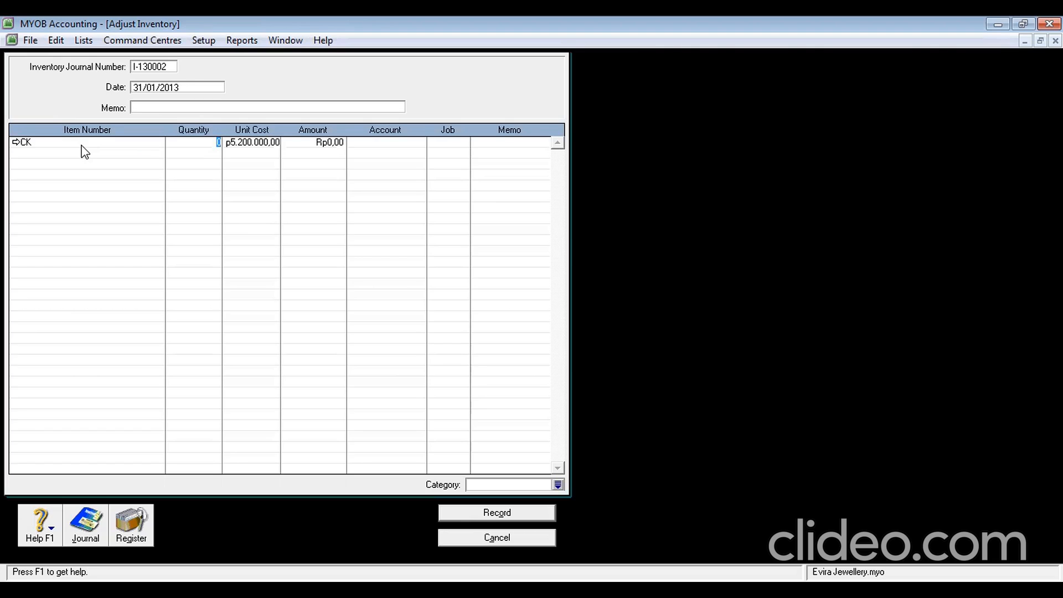
pyautogui.press('Tab')
pyautogui.write('210000')
pyautogui.press('Tab')
pyautogui.press('Tab')
# Assign account 5-1100 Jewellery Purchases and job DM to the CK line
pyautogui.click(262, 145)
pyautogui.click(331, 144)
pyautogui.click(366, 144)
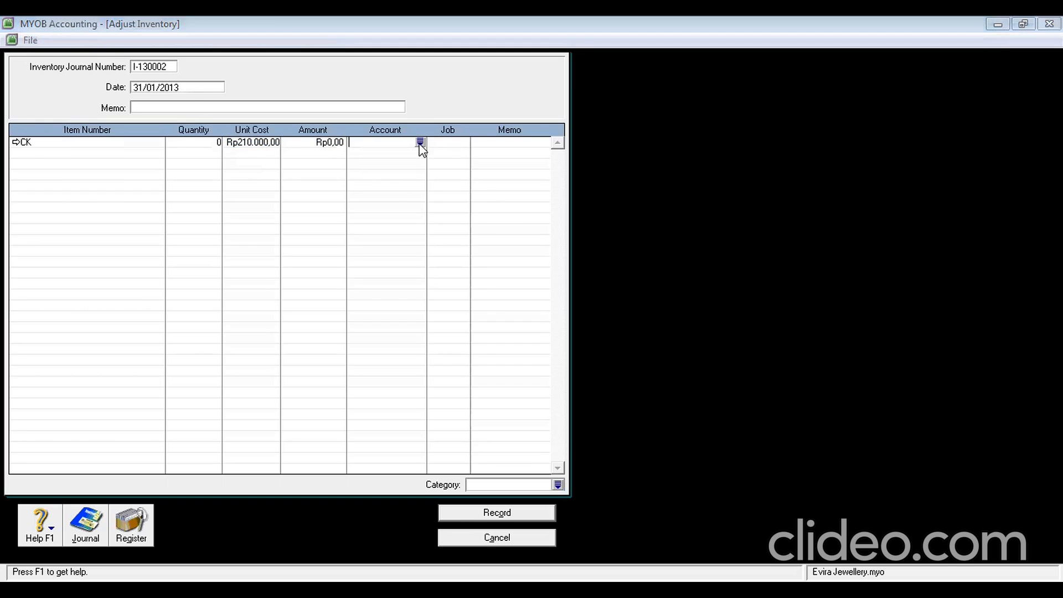
pyautogui.click(421, 143)
pyautogui.write('6-')
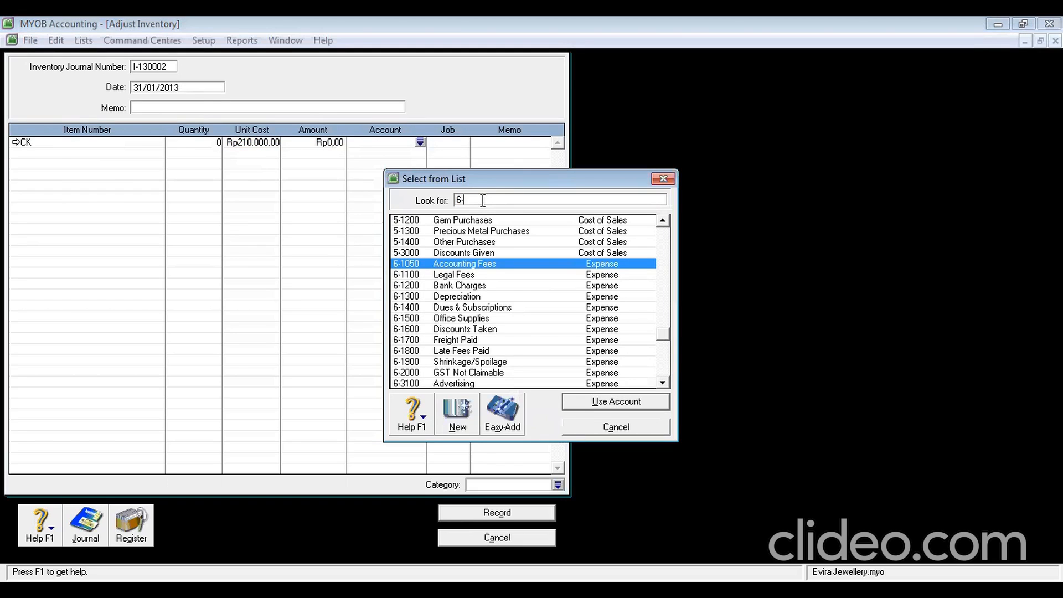
pyautogui.press('BackSpace')
pyautogui.write('5-11')
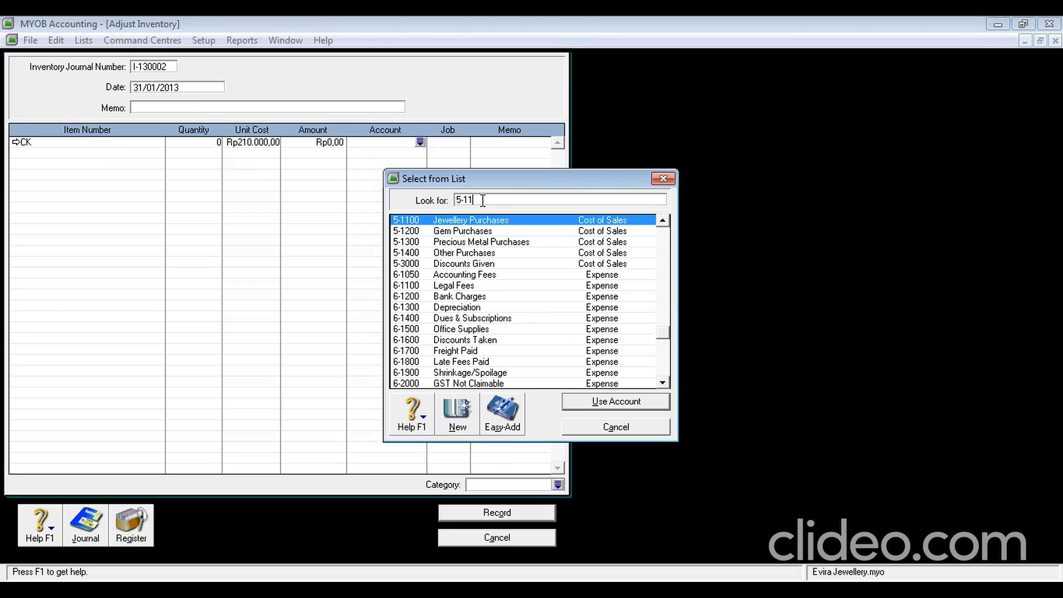
pyautogui.click(604, 399)
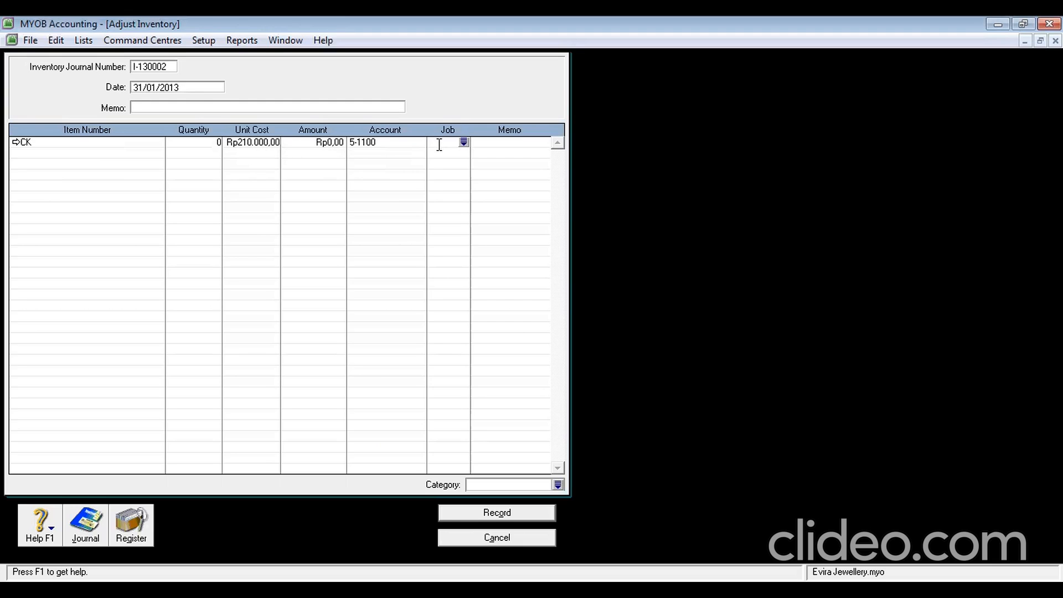
pyautogui.write('DM')
pyautogui.press('Return')
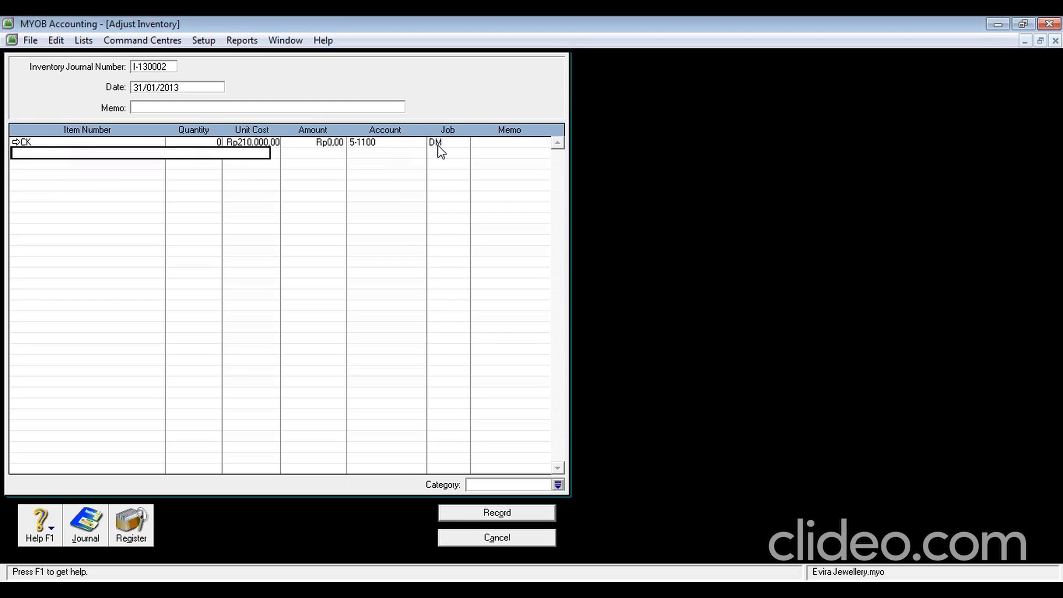
# Add item NL on the second line with quantity 0 and unit cost Rp120.000,00
pyautogui.write('N')
pyautogui.press('Tab')
pyautogui.press('Tab')
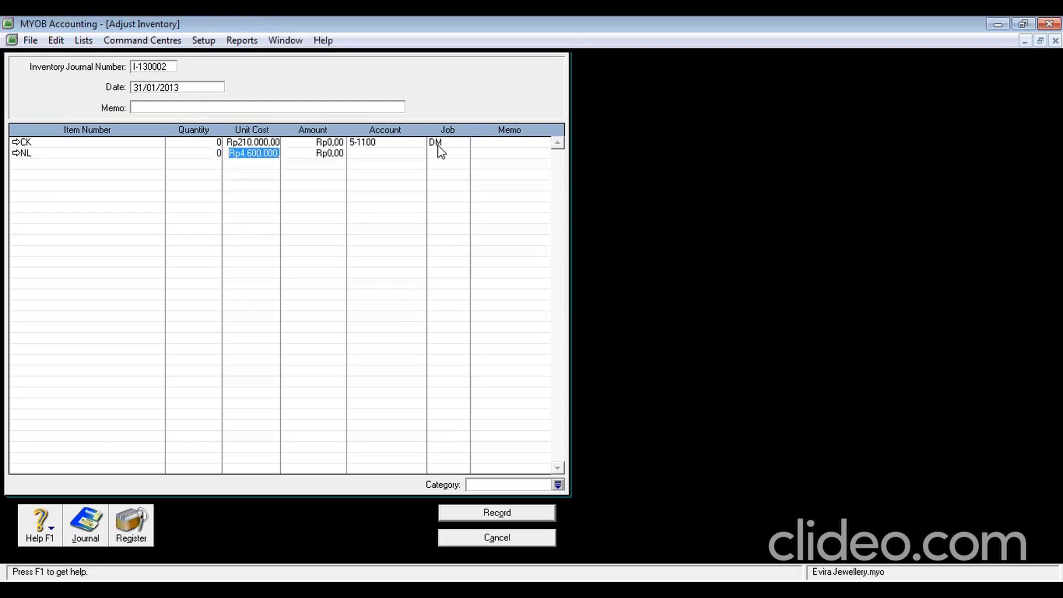
pyautogui.press('Tab')
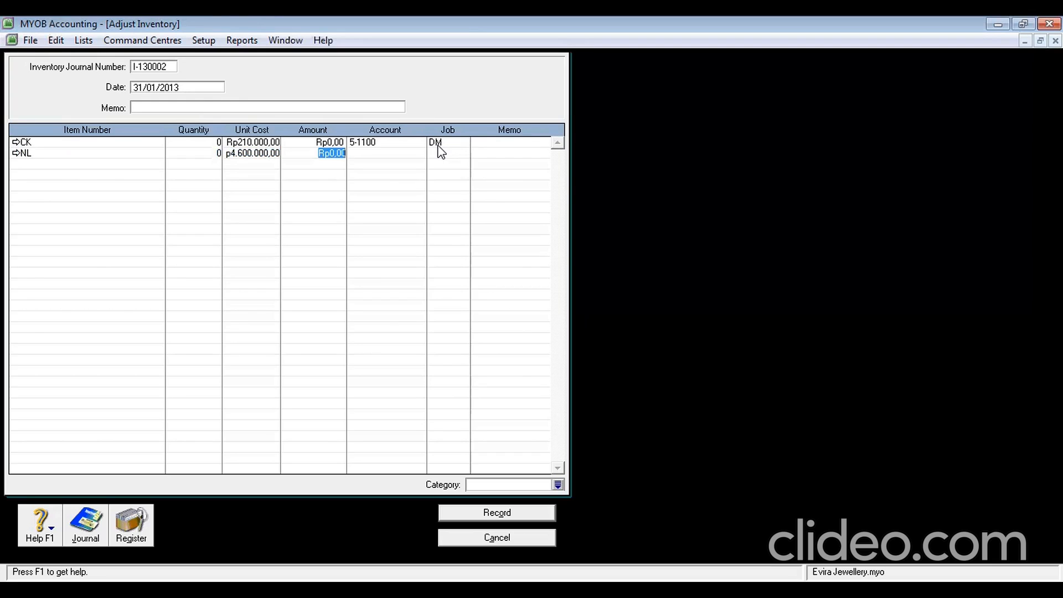
pyautogui.press('Left')
pyautogui.click(247, 159)
pyautogui.write('120')
pyautogui.write('000')
pyautogui.press('Tab')
pyautogui.press('Tab')
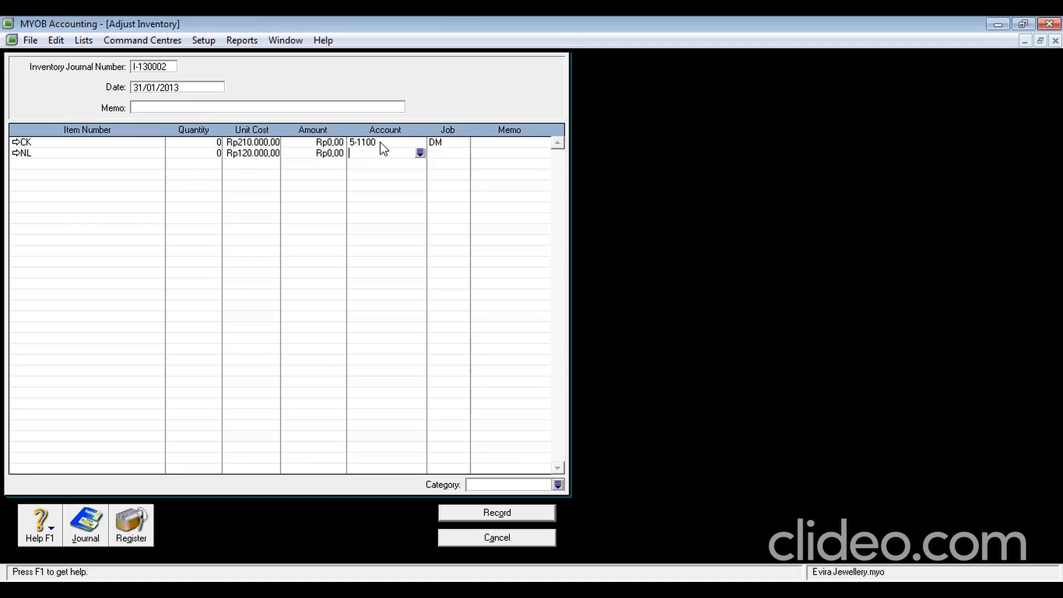
# Copy account 5-1100 from the CK line into NL's line and set its job to DM
pyautogui.click(358, 143)
pyautogui.hotkey('ctrl', 'c')
pyautogui.click(361, 154)
pyautogui.hotkey('ctrl', 'v')
pyautogui.click(445, 154)
pyautogui.write('DM')
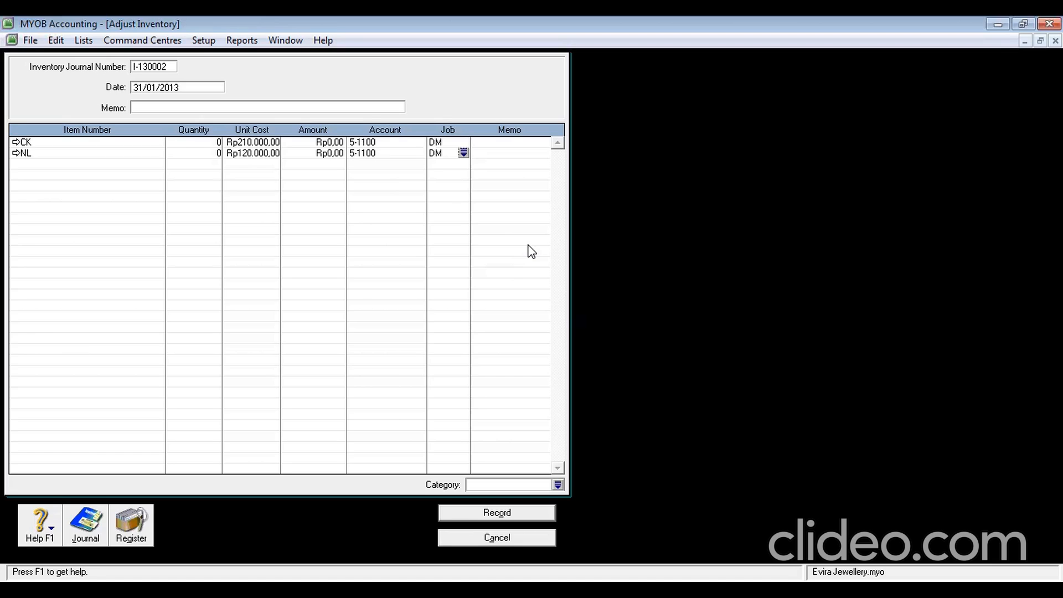
# Clear NL's unit cost and set its amount to (Rp120.000,00)
pyautogui.click(231, 155)
pyautogui.write('120.')
pyautogui.write('000')
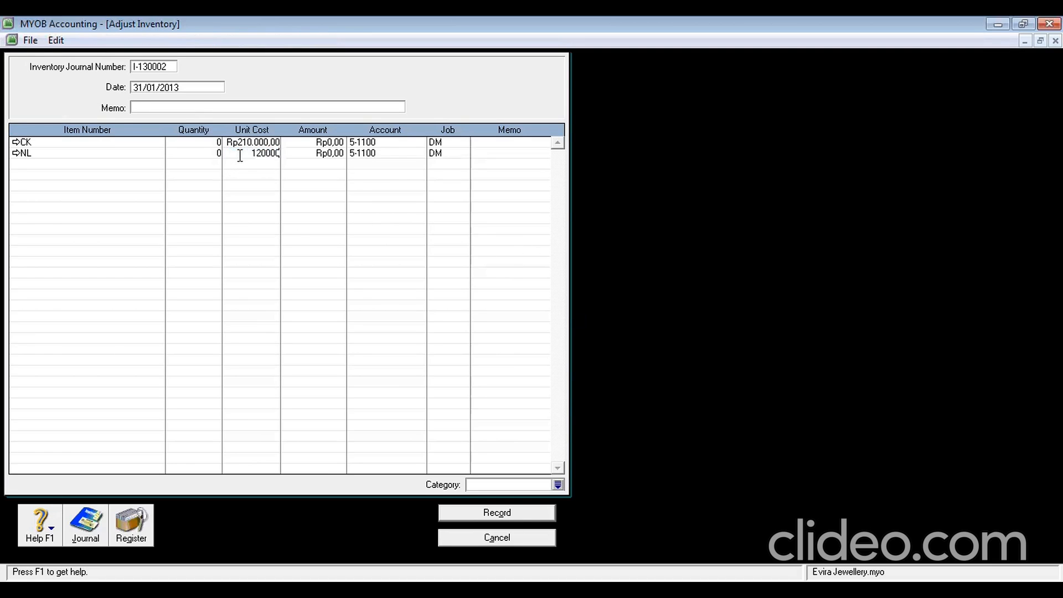
pyautogui.click(242, 163)
pyautogui.click(244, 155)
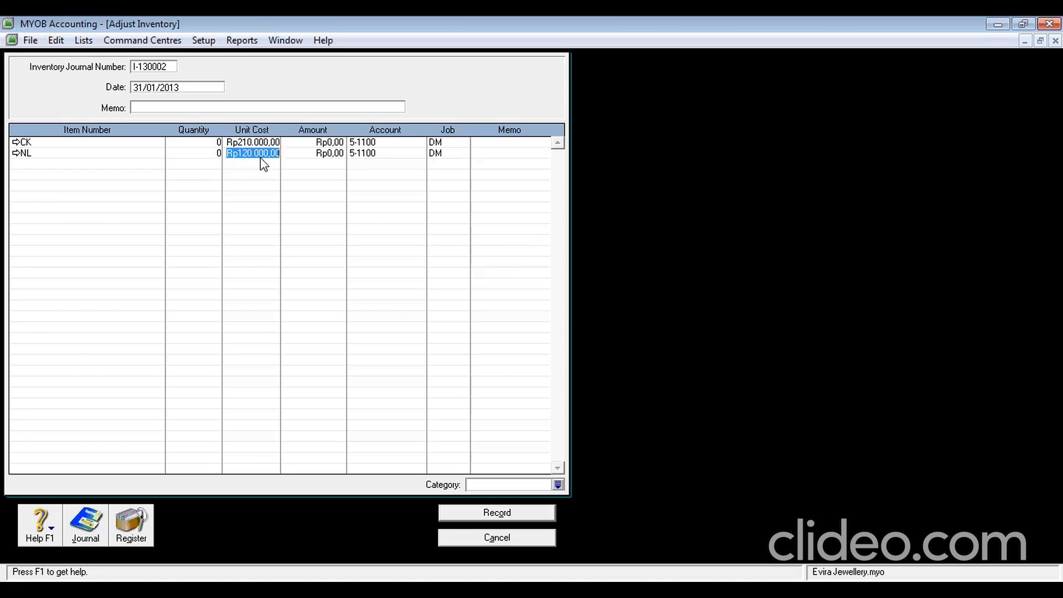
pyautogui.click(230, 159)
pyautogui.click(309, 152)
pyautogui.click(228, 154)
pyautogui.write('12')
pyautogui.press('BackSpace')
pyautogui.press('BackSpace')
pyautogui.click(340, 153)
pyautogui.press('BackSpace')
pyautogui.write('-120000')
pyautogui.press('Return')
# Give CK a zero unit cost and an amount of Rp210.000,00
pyautogui.click(332, 143)
pyautogui.write('210.000')
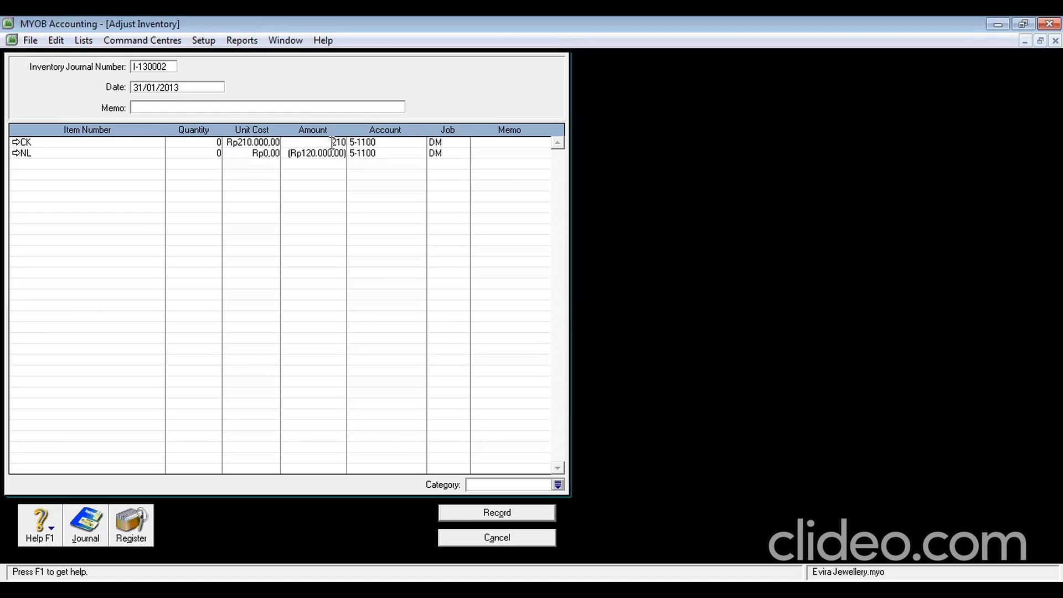
pyautogui.press('Return')
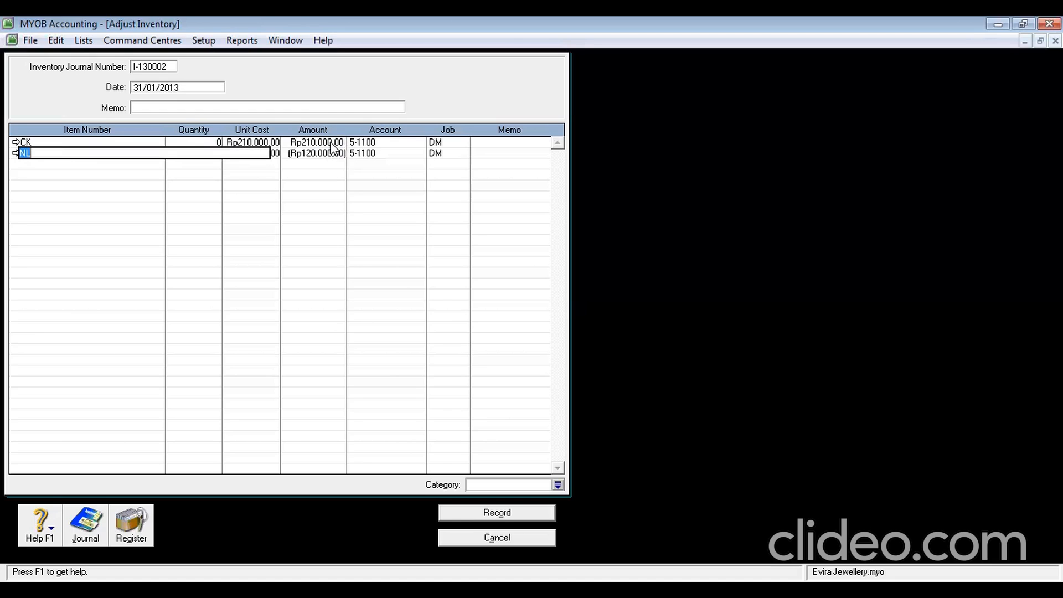
pyautogui.click(273, 142)
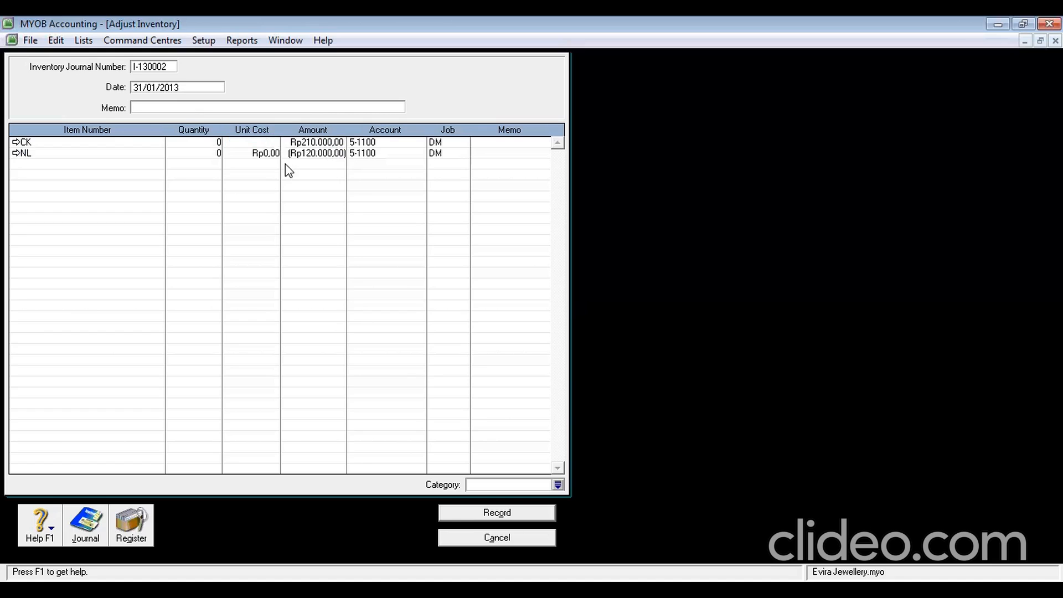
pyautogui.write('0')
pyautogui.press('Return')
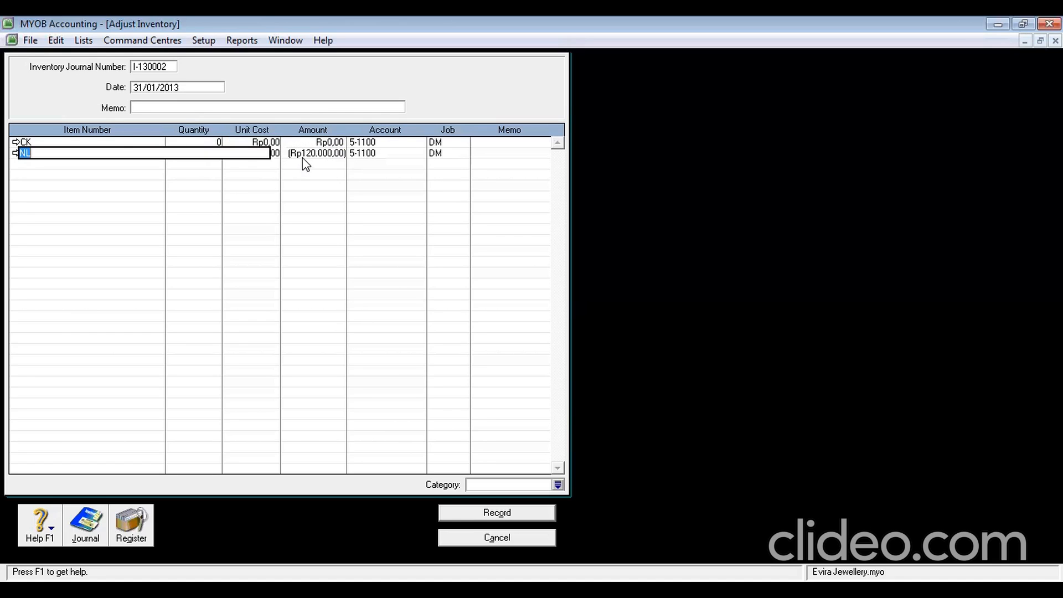
pyautogui.click(318, 160)
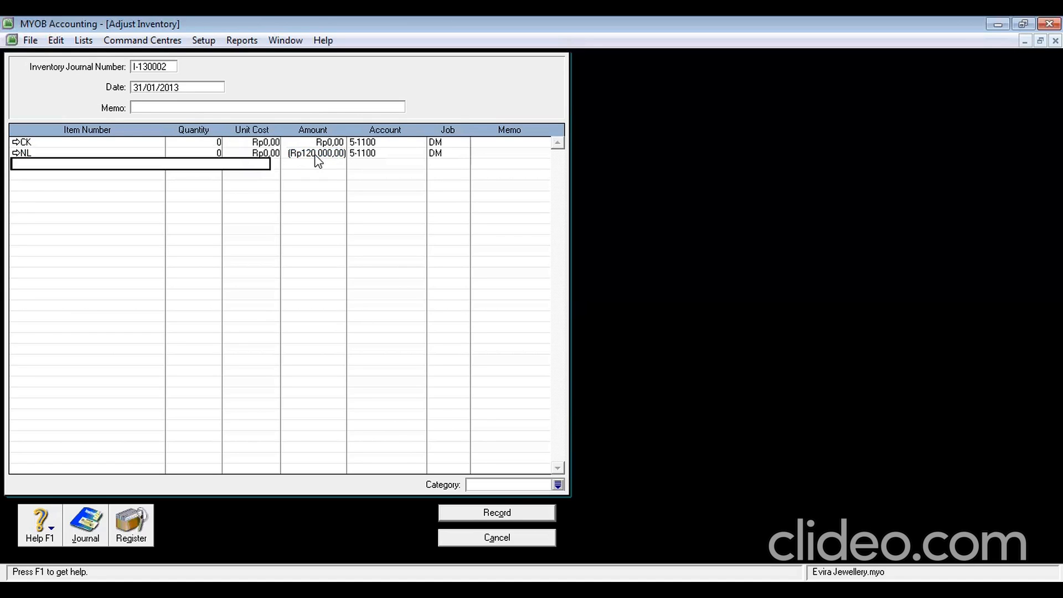
pyautogui.click(317, 143)
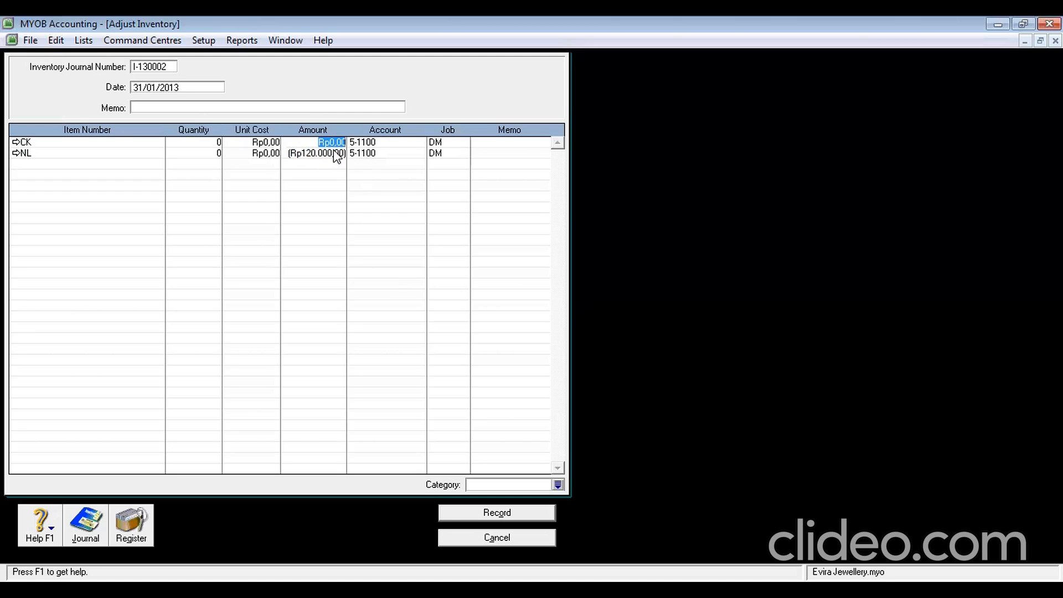
pyautogui.write('210000')
pyautogui.press('Return')
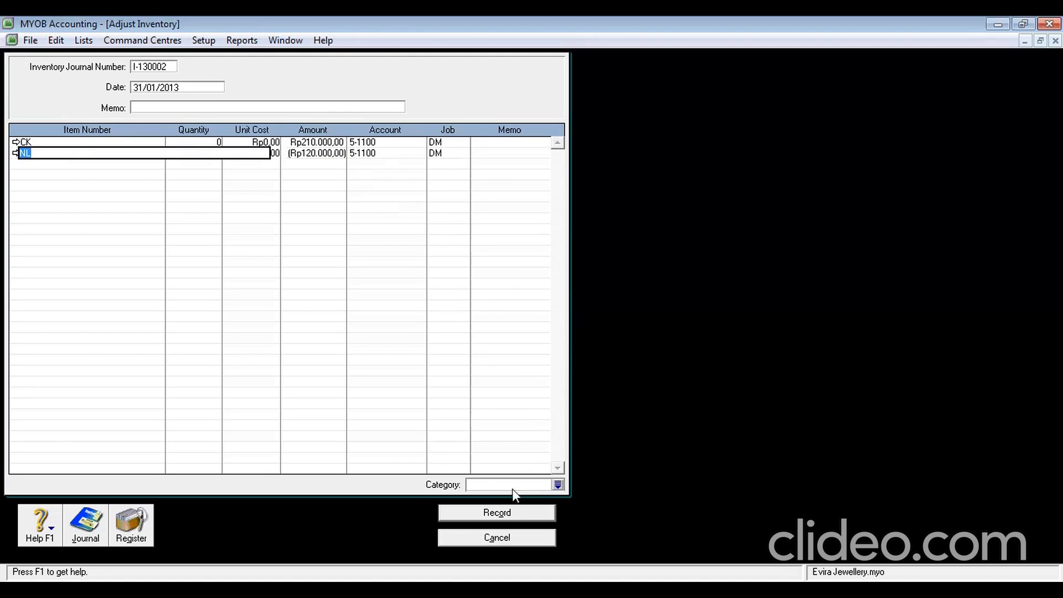
# Set the adjustment category to YGK and record adjustment I-130002
pyautogui.click(488, 485)
pyautogui.write('YGK')
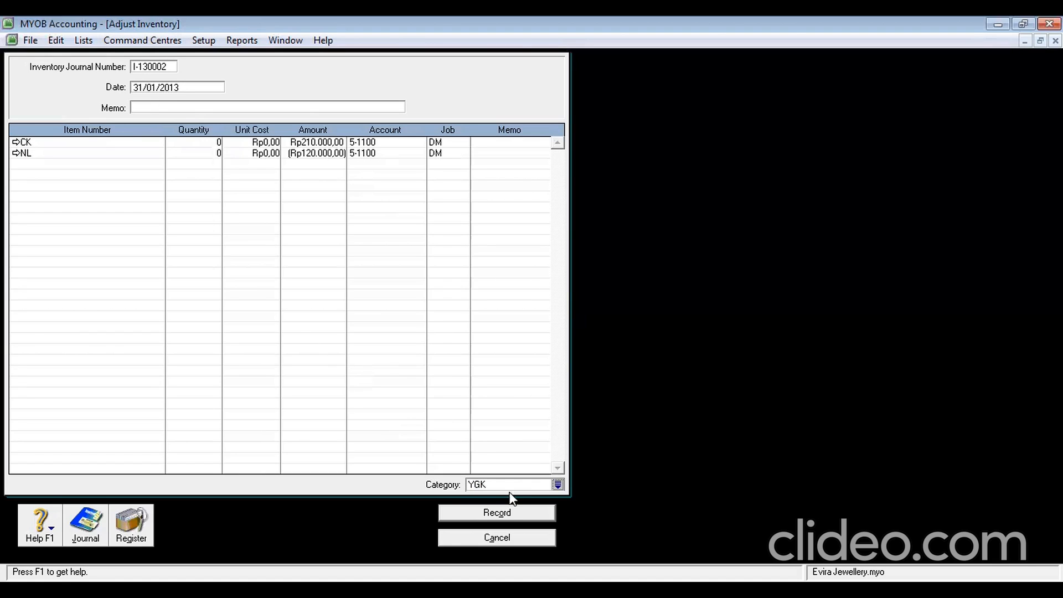
pyautogui.click(510, 512)
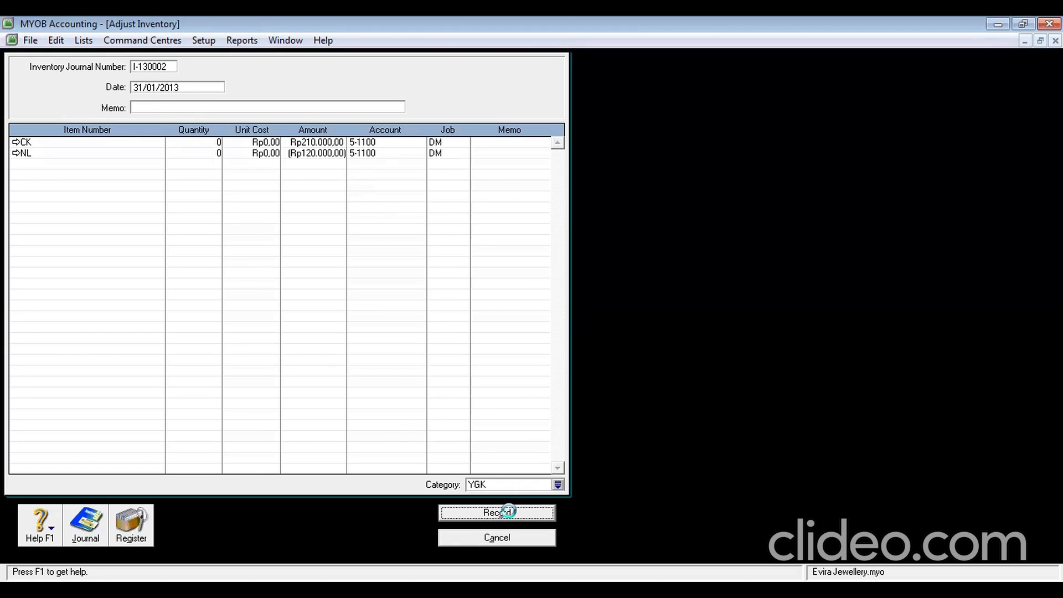
# Close the inventory adjustment and select General Ledger Summary among the Accounts reports
pyautogui.click(514, 538)
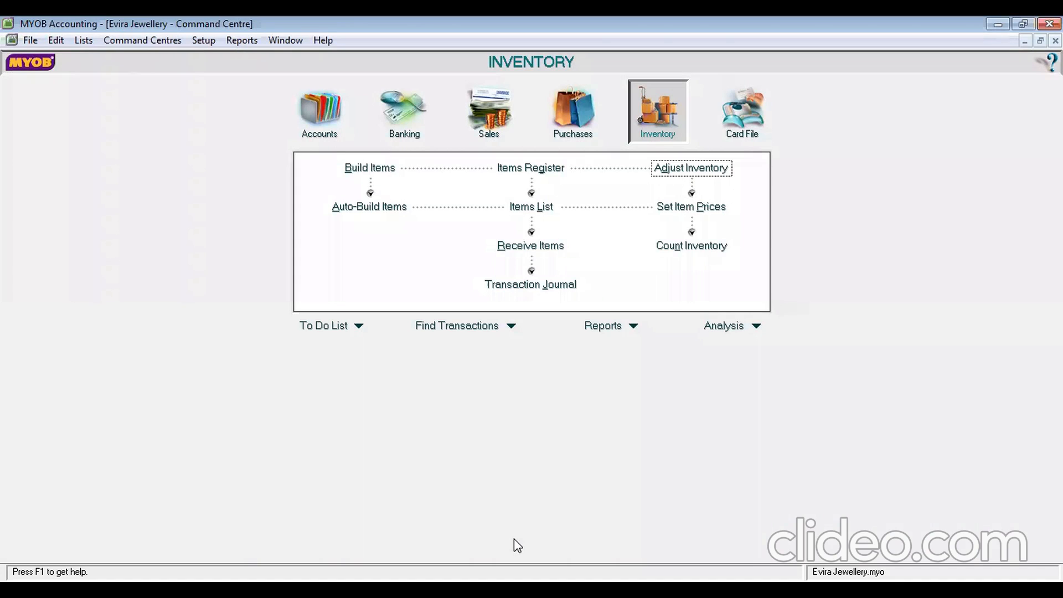
pyautogui.click(634, 326)
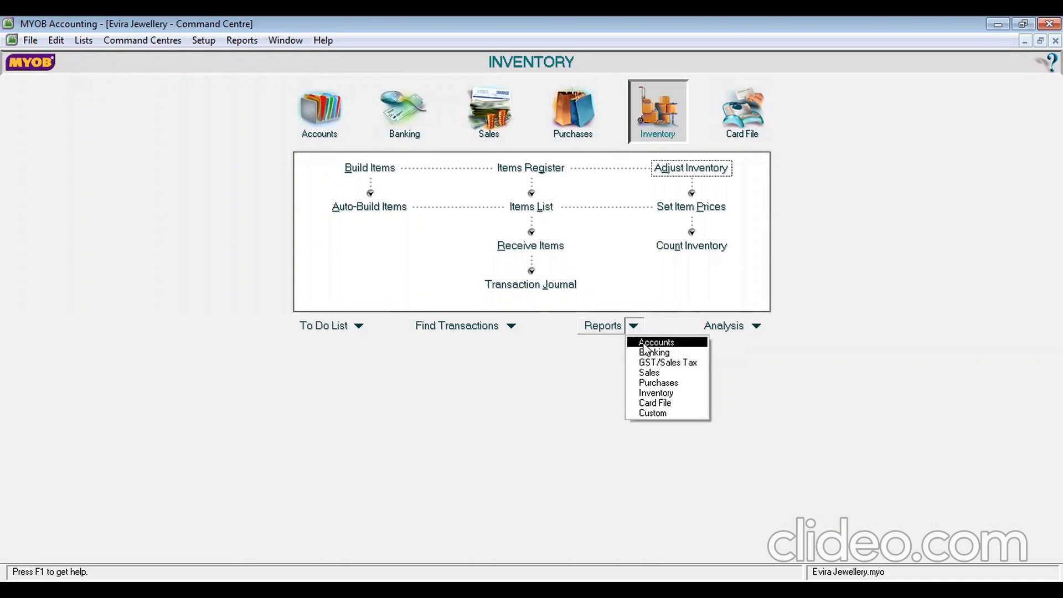
pyautogui.click(642, 342)
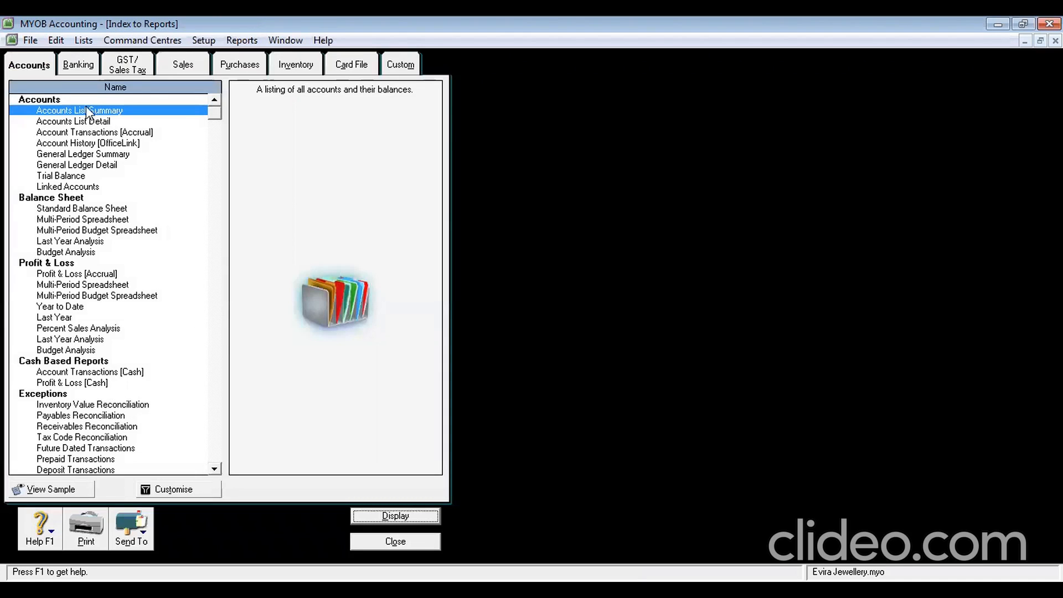
pyautogui.click(88, 155)
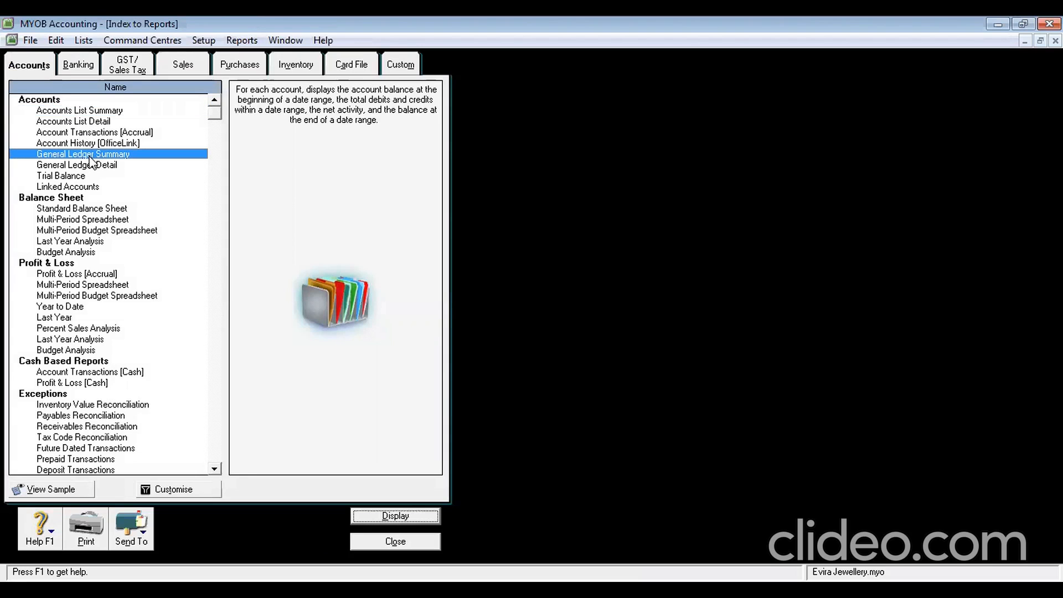
# Filter the report to 1/1/2013 through 31/1/2013 and display it
pyautogui.click(191, 490)
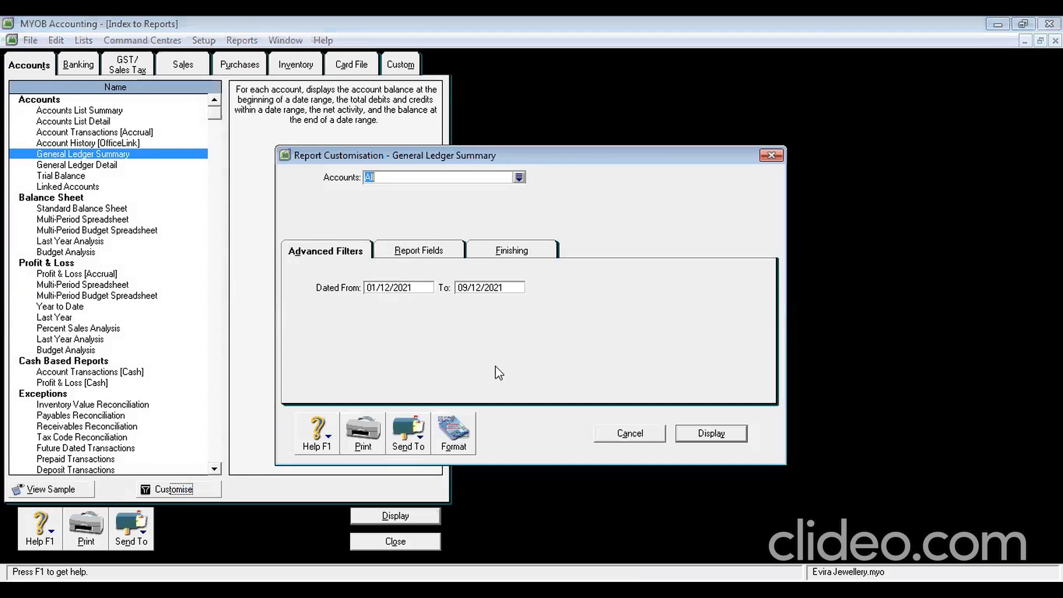
pyautogui.click(411, 290)
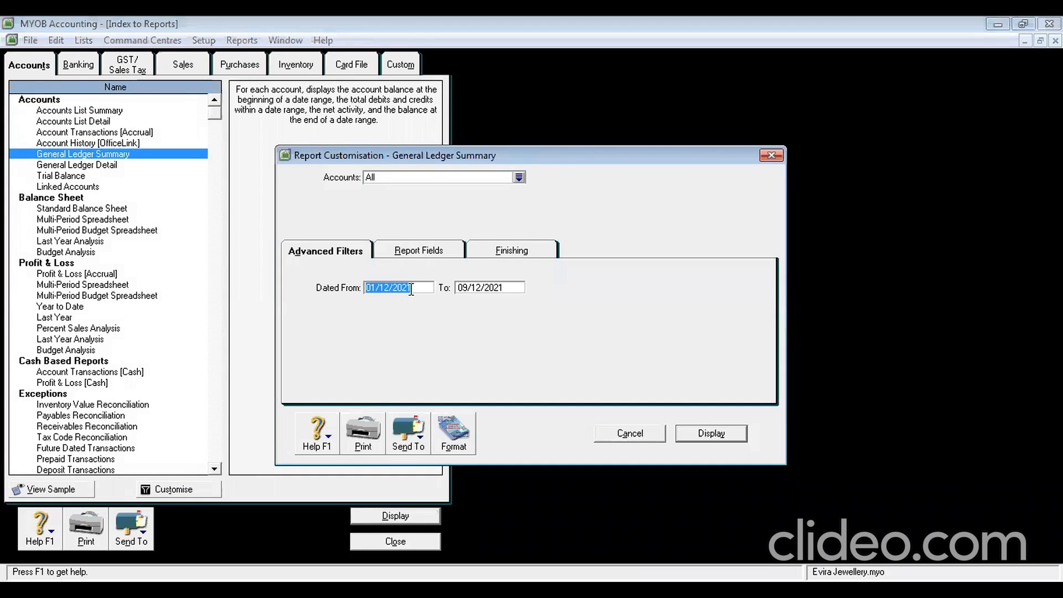
pyautogui.write('1/1/2013')
pyautogui.click(489, 288)
pyautogui.write('3')
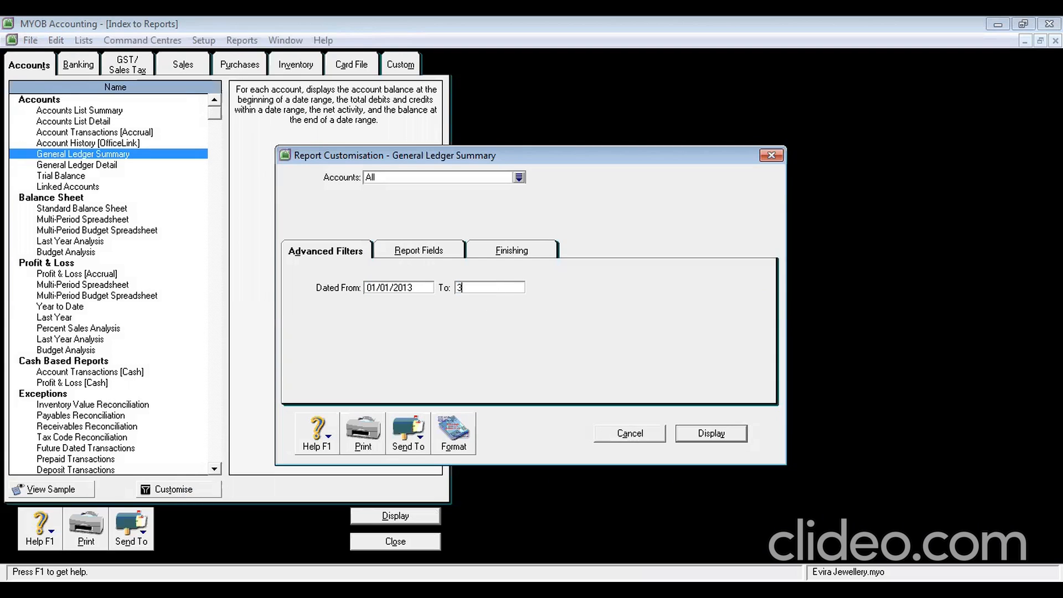
pyautogui.write('1/1/2013')
pyautogui.moveTo(503, 288); pyautogui.dragTo(453, 289)
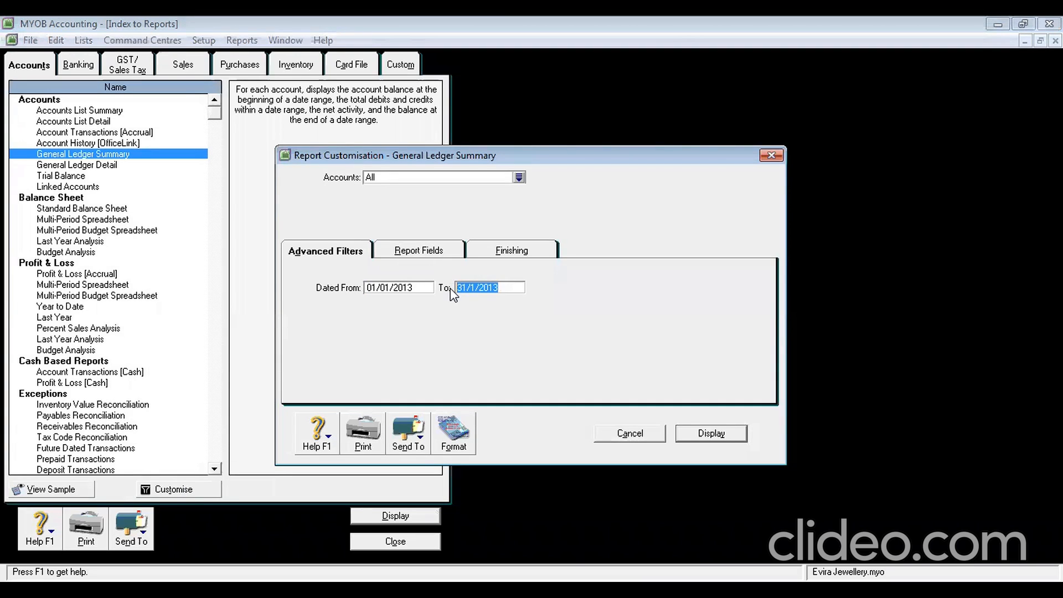
pyautogui.click(709, 434)
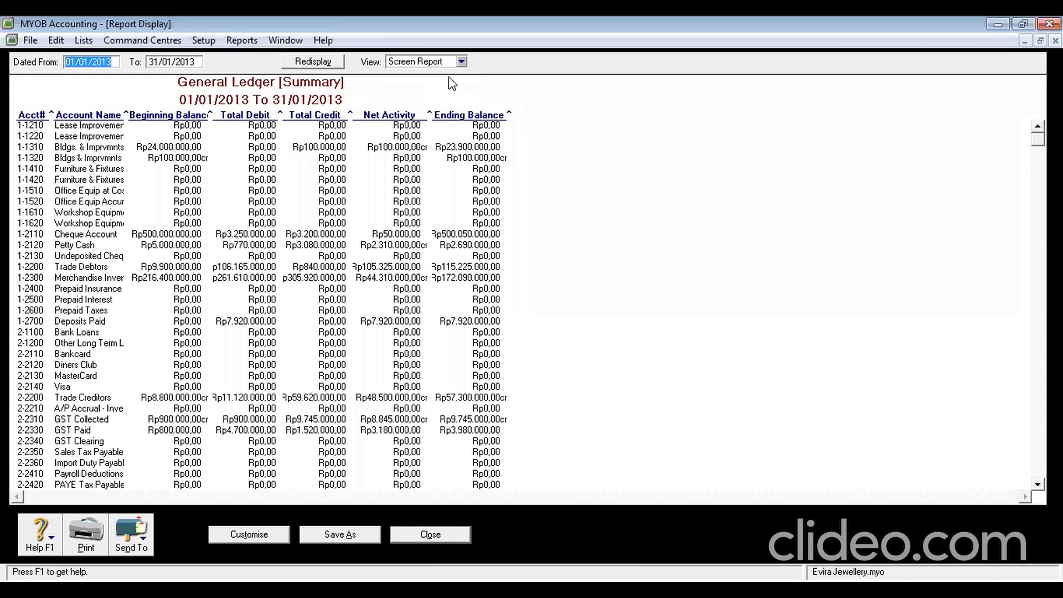
# Switch the General Ledger Summary to print preview and export it as PDF
pyautogui.click(461, 62)
pyautogui.click(460, 87)
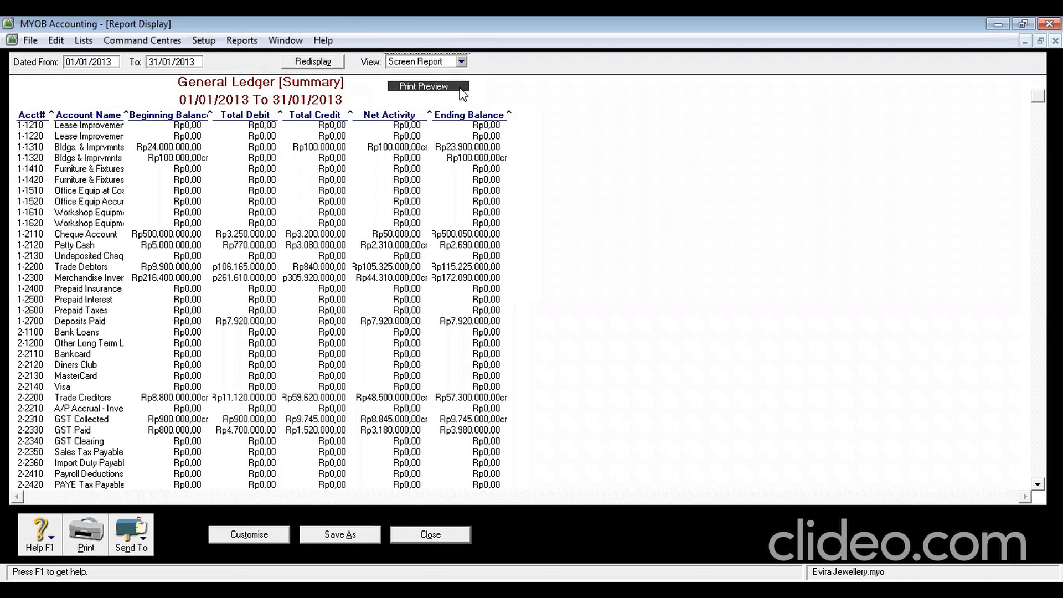
pyautogui.scroll(-10, 310, 283)
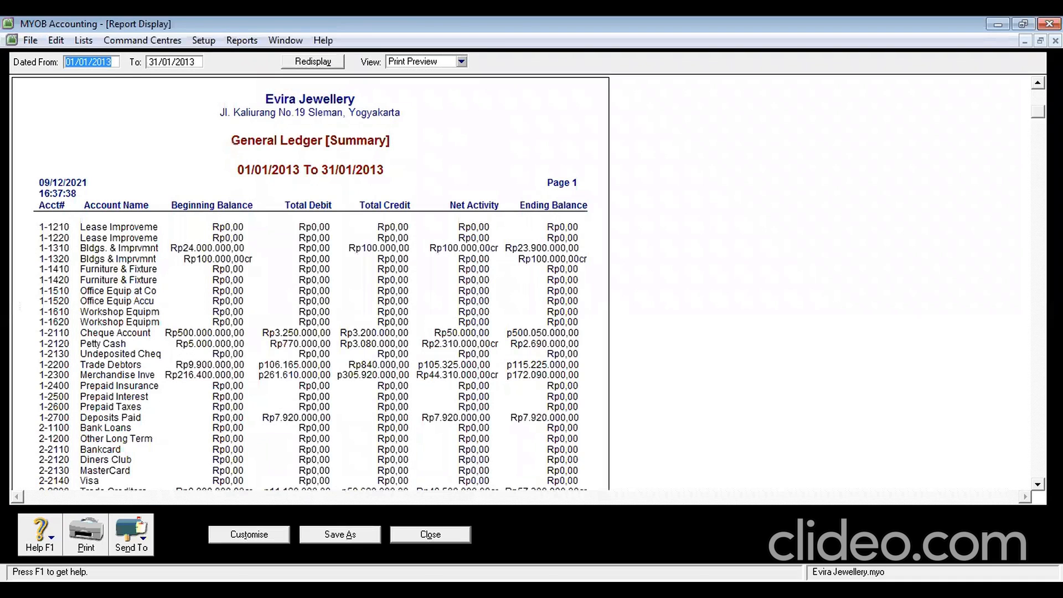
pyautogui.scroll(-5, 310, 282)
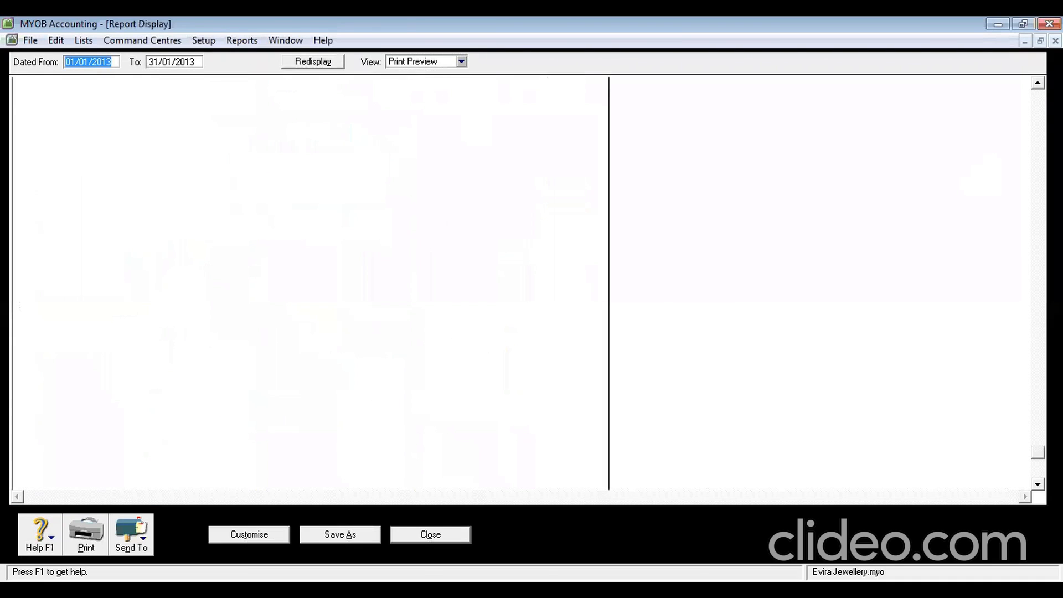
pyautogui.click(144, 539)
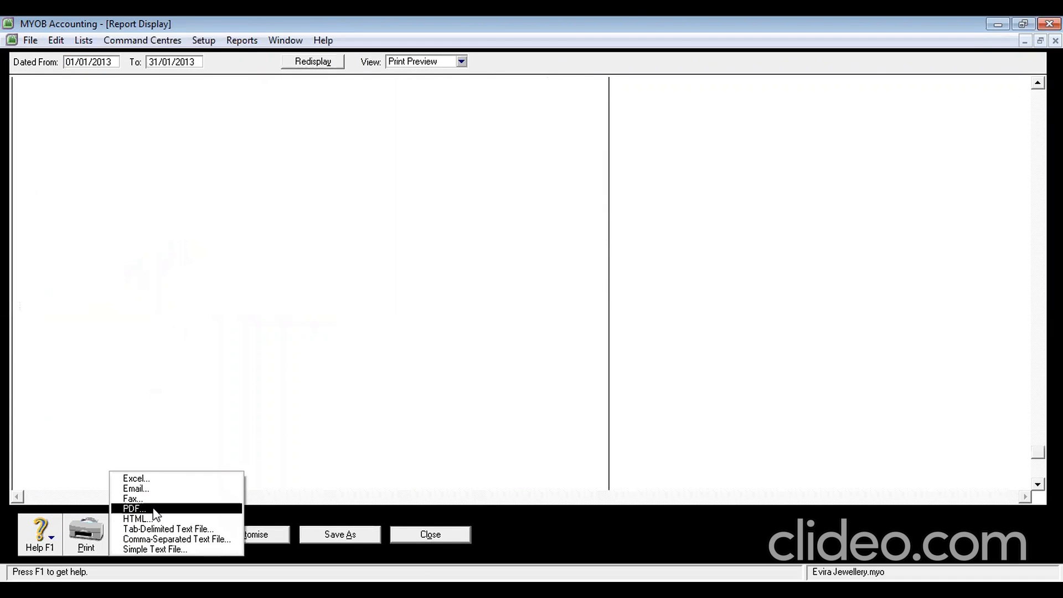
pyautogui.click(153, 510)
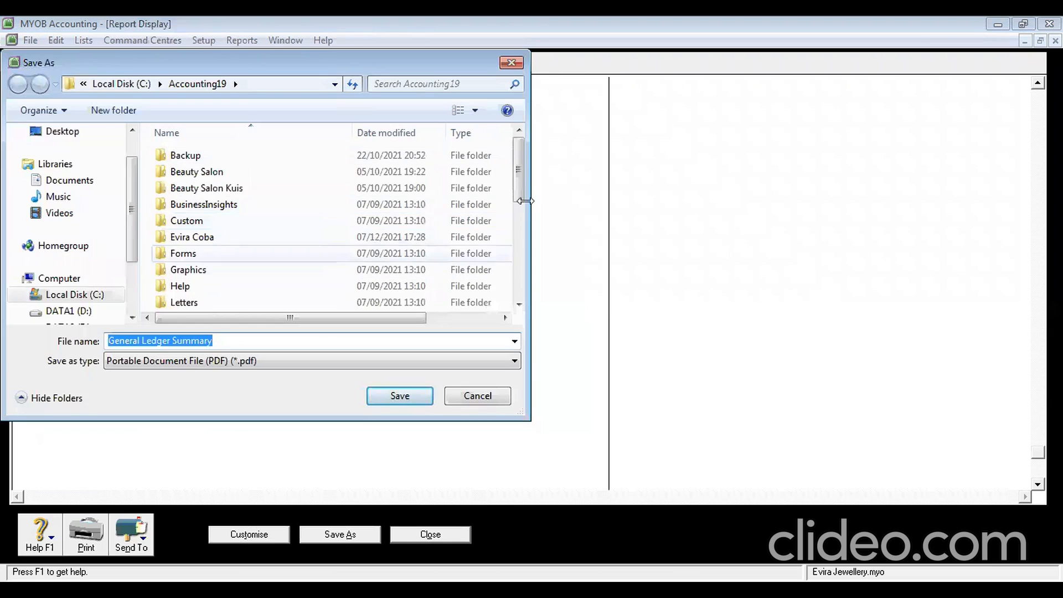
# Create a new folder named Folder inside C:\Soal Evira and open it
pyautogui.moveTo(516, 179); pyautogui.dragTo(516, 156)
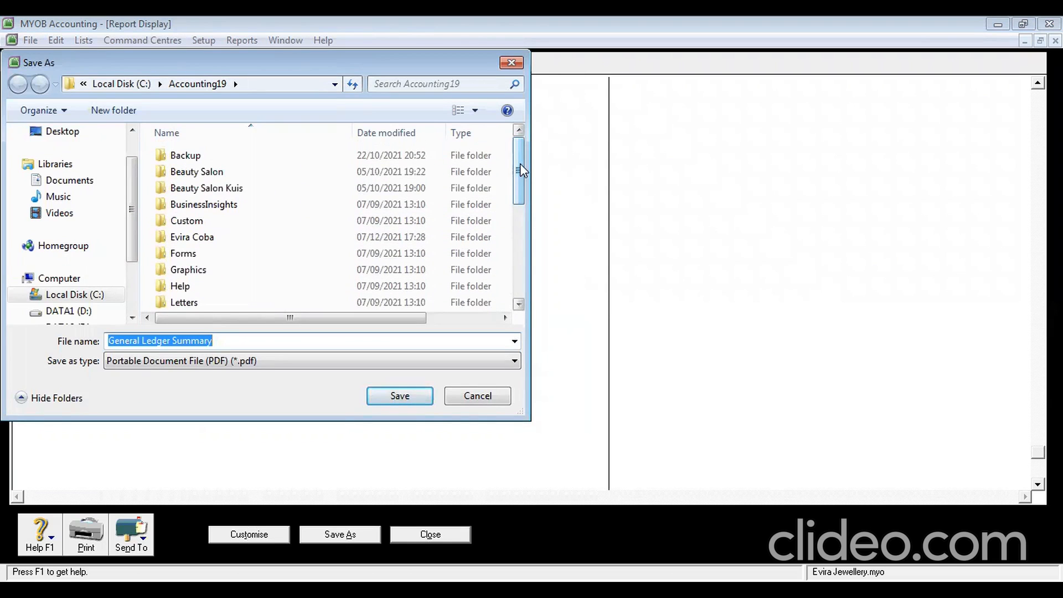
pyautogui.click(110, 84)
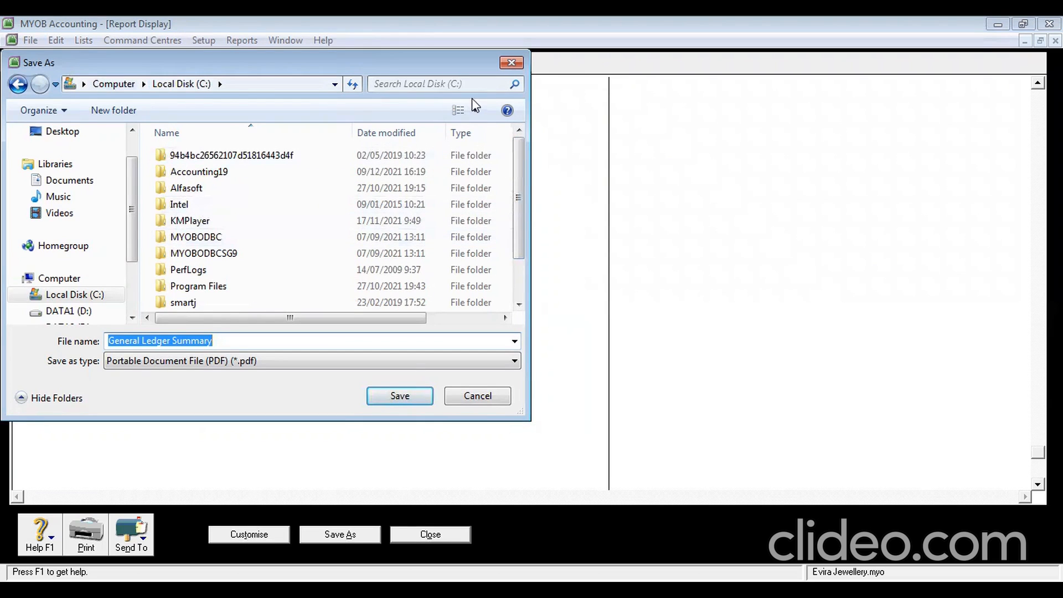
pyautogui.moveTo(520, 191); pyautogui.dragTo(518, 244)
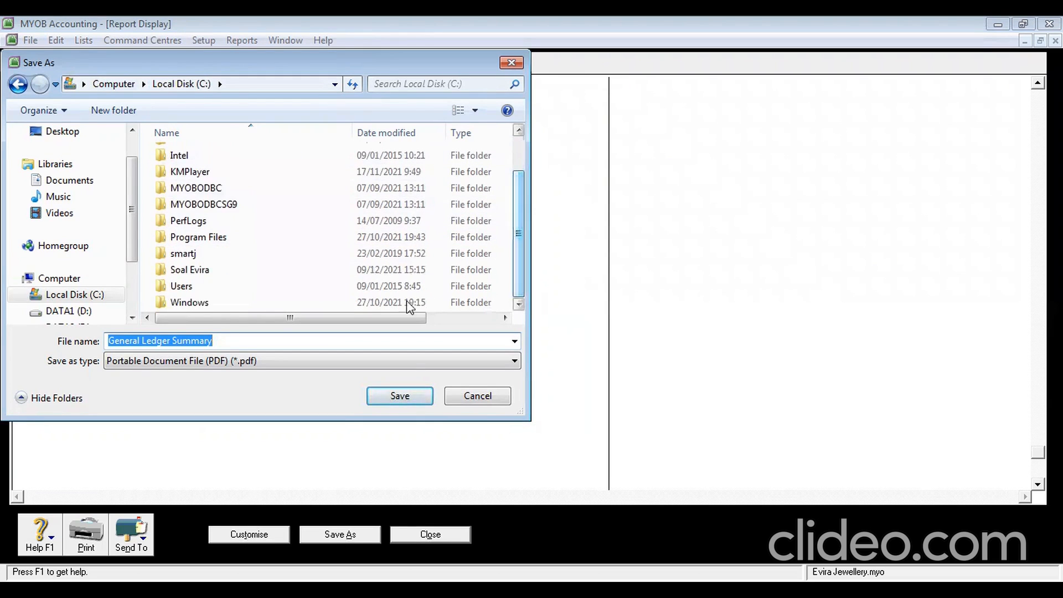
pyautogui.doubleClick(209, 272)
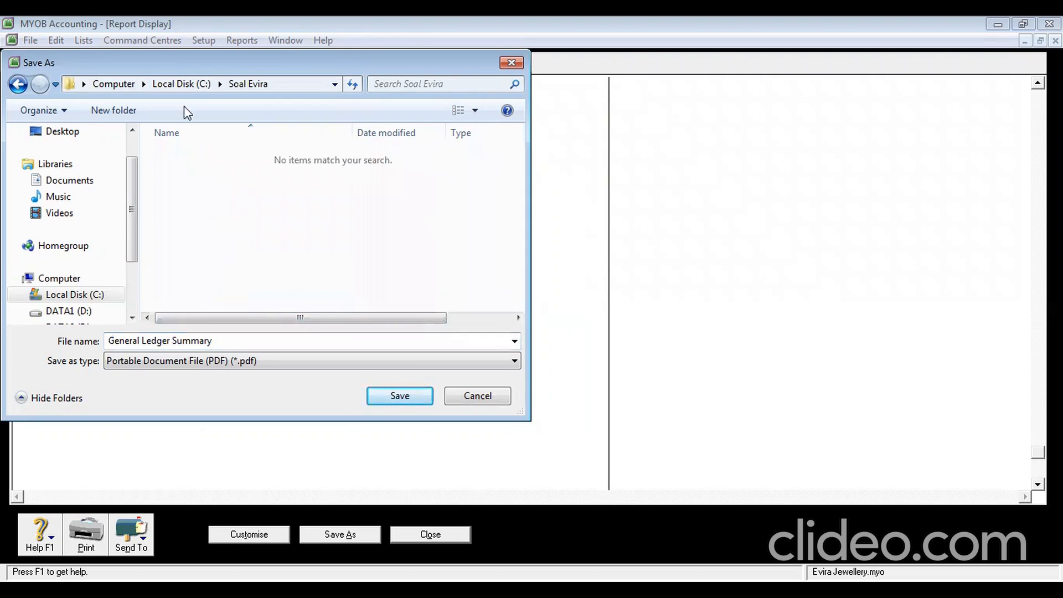
pyautogui.click(115, 113)
pyautogui.press('BackSpace')
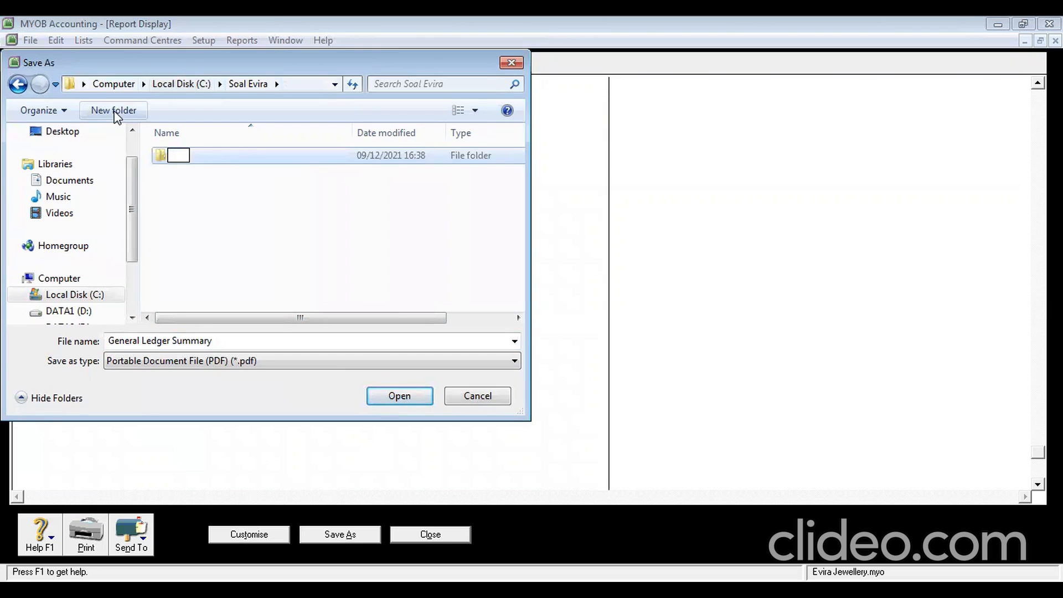
pyautogui.write('Folder')
pyautogui.click(268, 157)
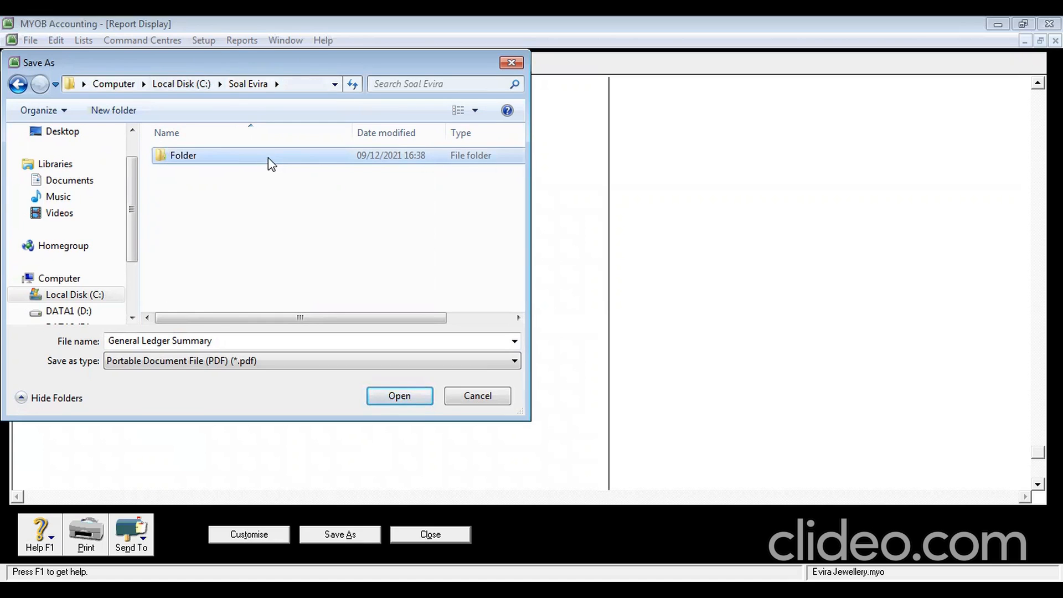
pyautogui.doubleClick(268, 157)
# Save the PDF as 'General Ledger Summary' and close the report
pyautogui.click(259, 341)
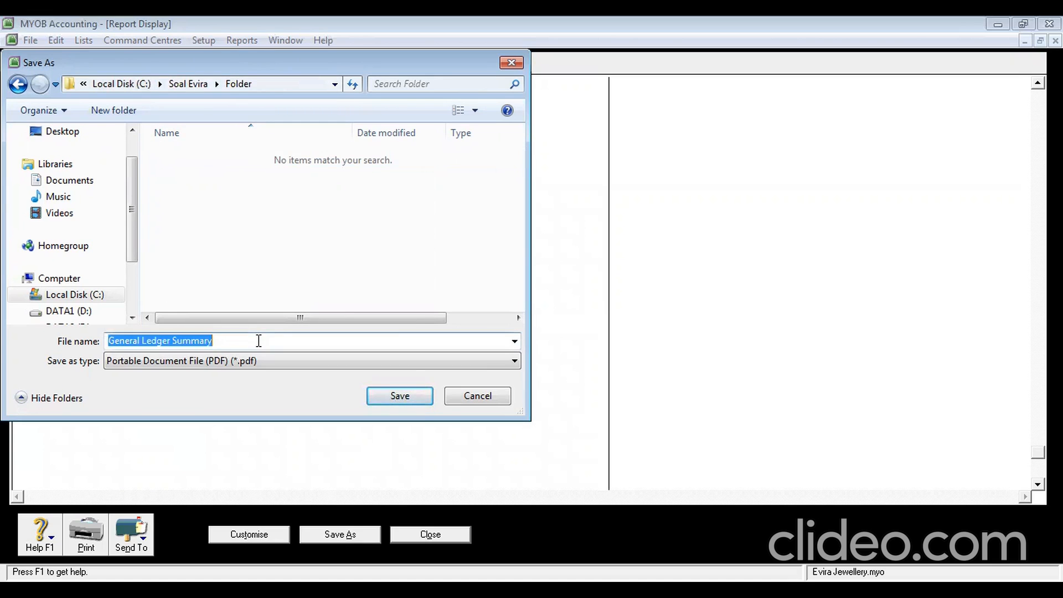
pyautogui.click(259, 341)
pyautogui.click(398, 398)
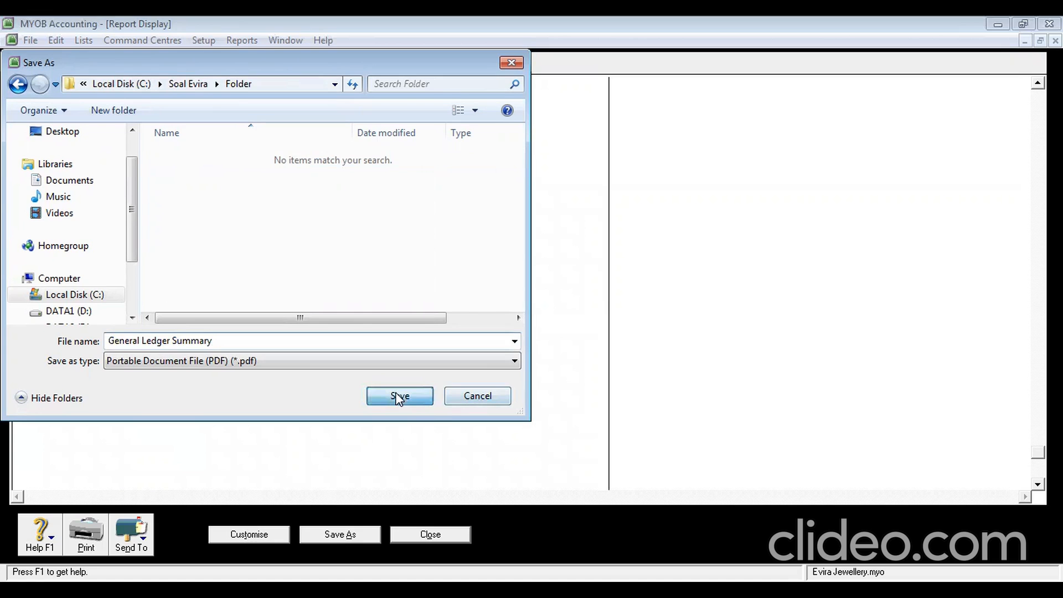
pyautogui.click(441, 534)
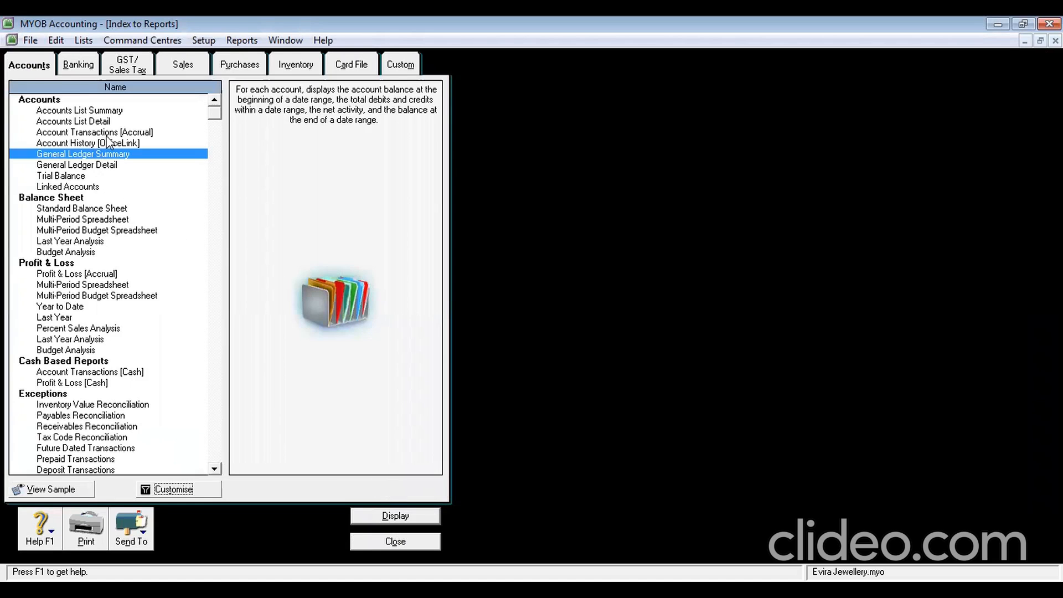
# Display the Standard Balance Sheet as of 31/01/2013
pyautogui.doubleClick(115, 216)
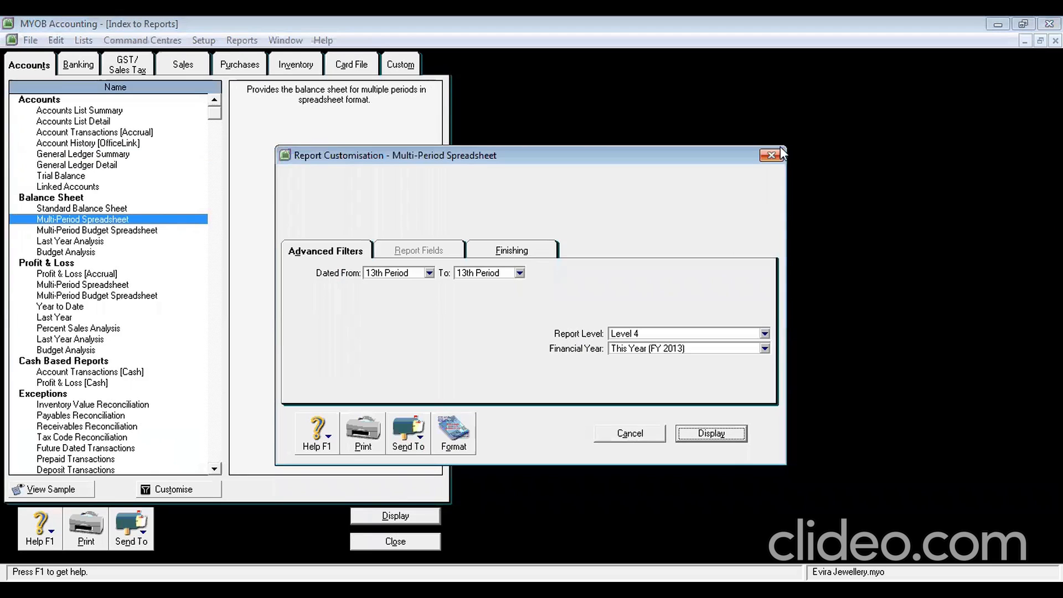
pyautogui.click(771, 156)
pyautogui.click(101, 209)
pyautogui.click(156, 490)
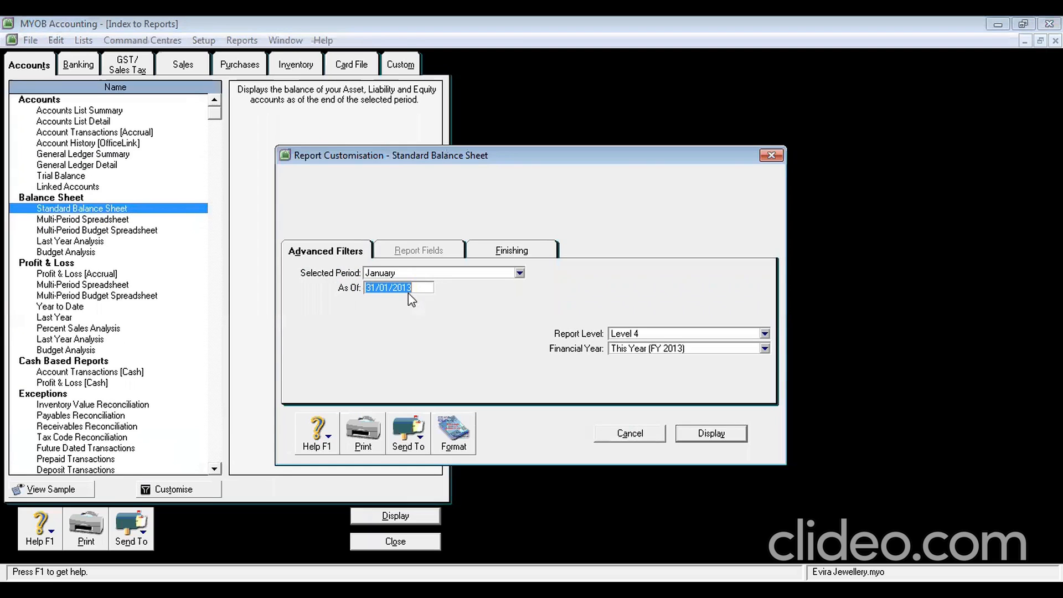
pyautogui.click(718, 433)
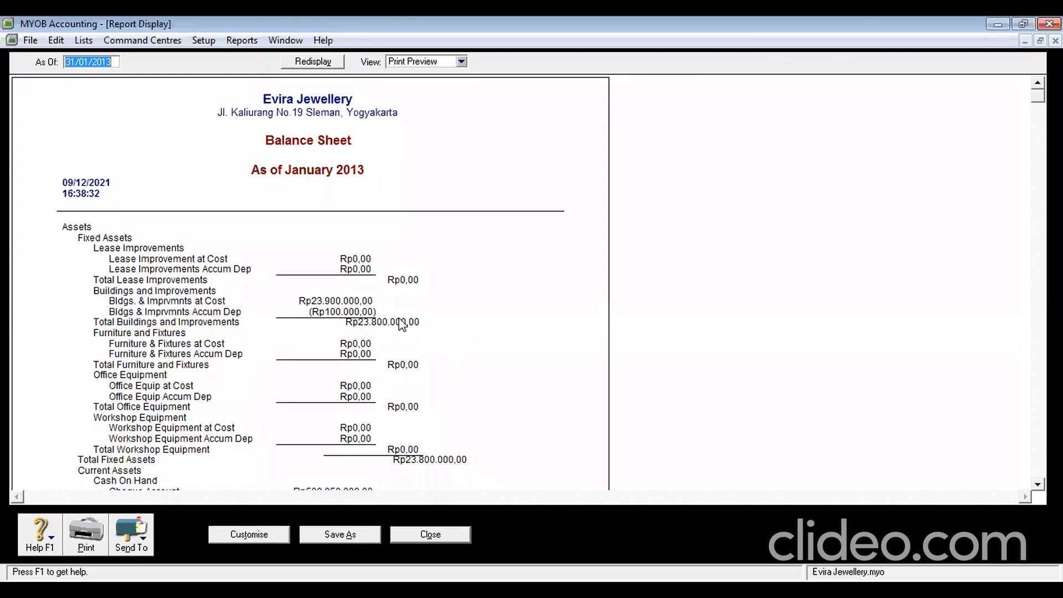
# Save the balance sheet as a PDF in Folder and close the report
pyautogui.click(143, 545)
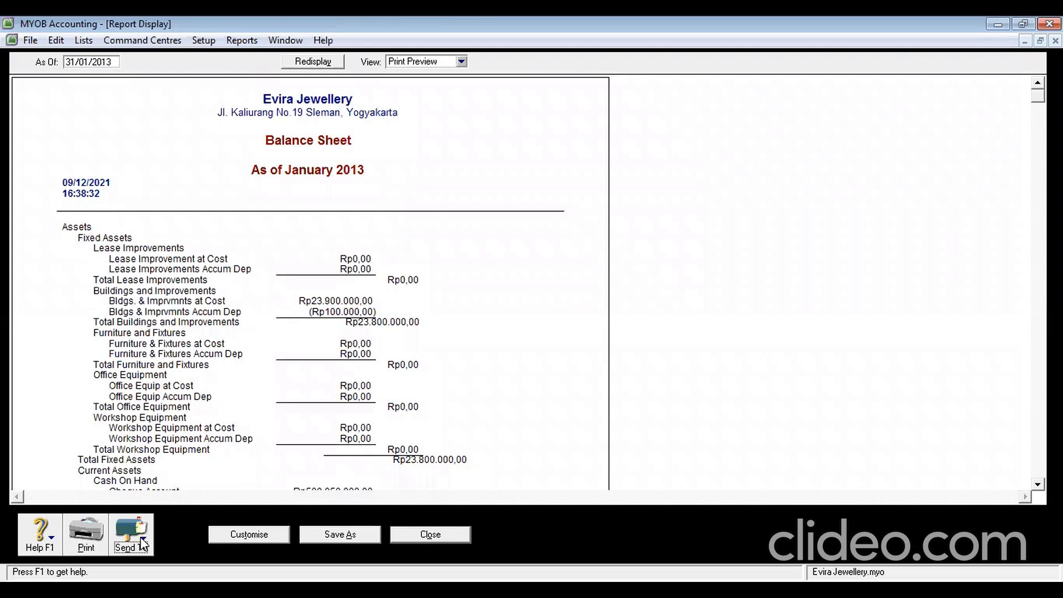
pyautogui.click(171, 508)
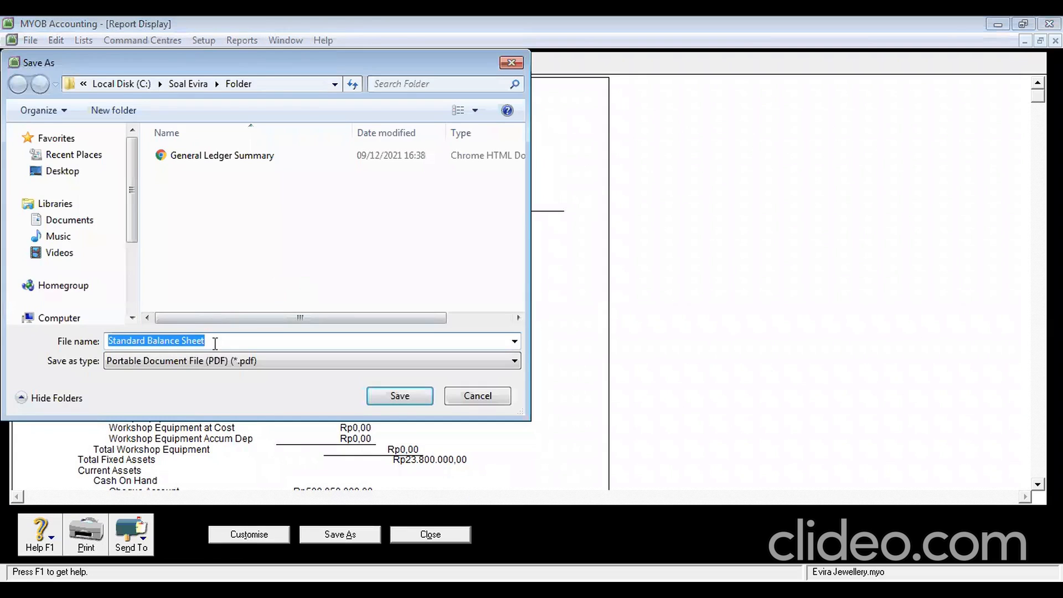
pyautogui.click(399, 396)
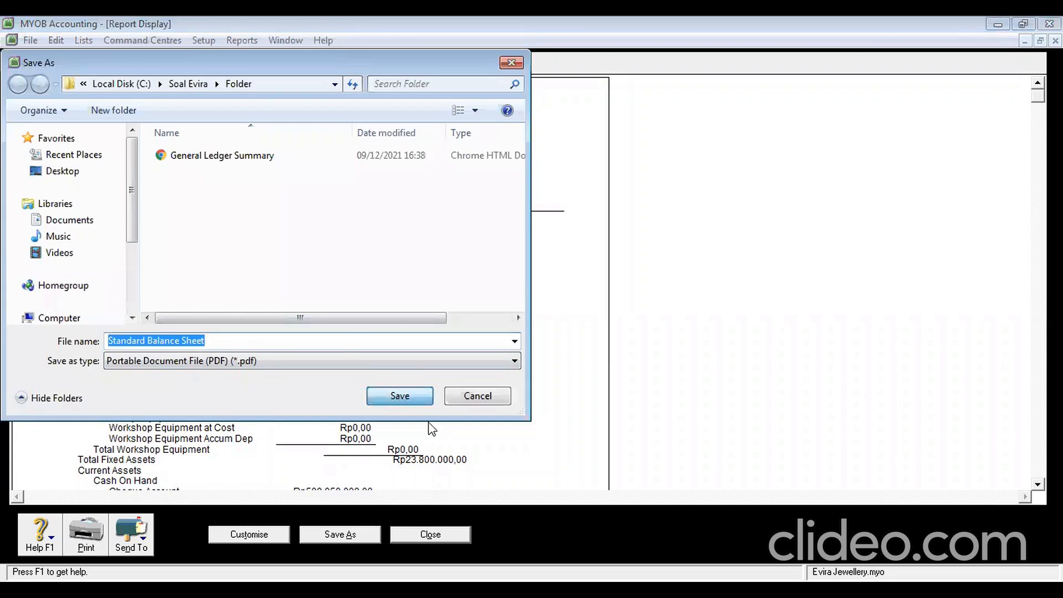
pyautogui.click(428, 536)
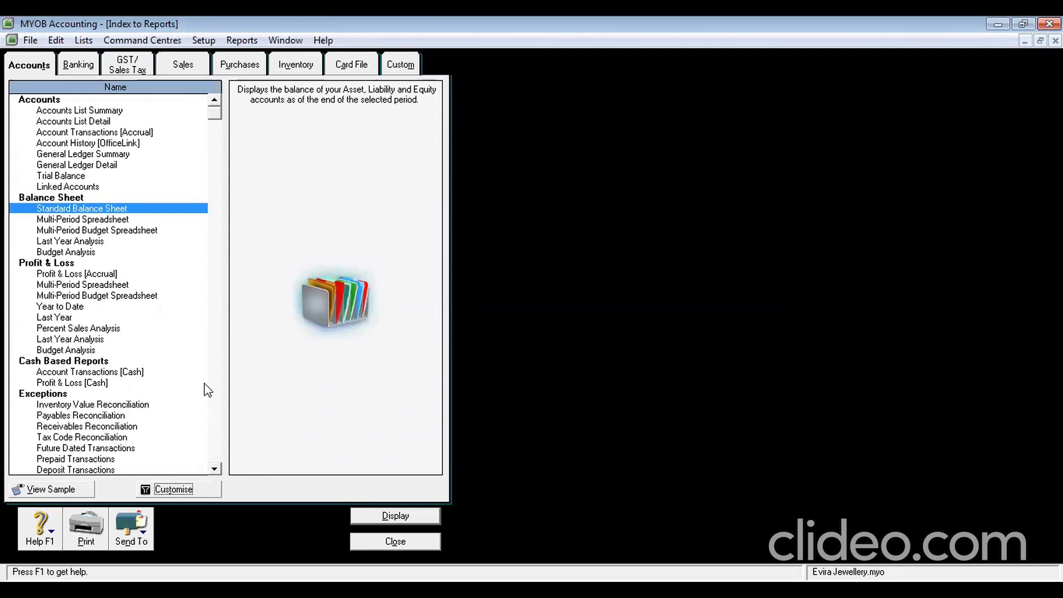
# Display the Profit & Loss [Accrual] report for January to January 2013
pyautogui.click(109, 276)
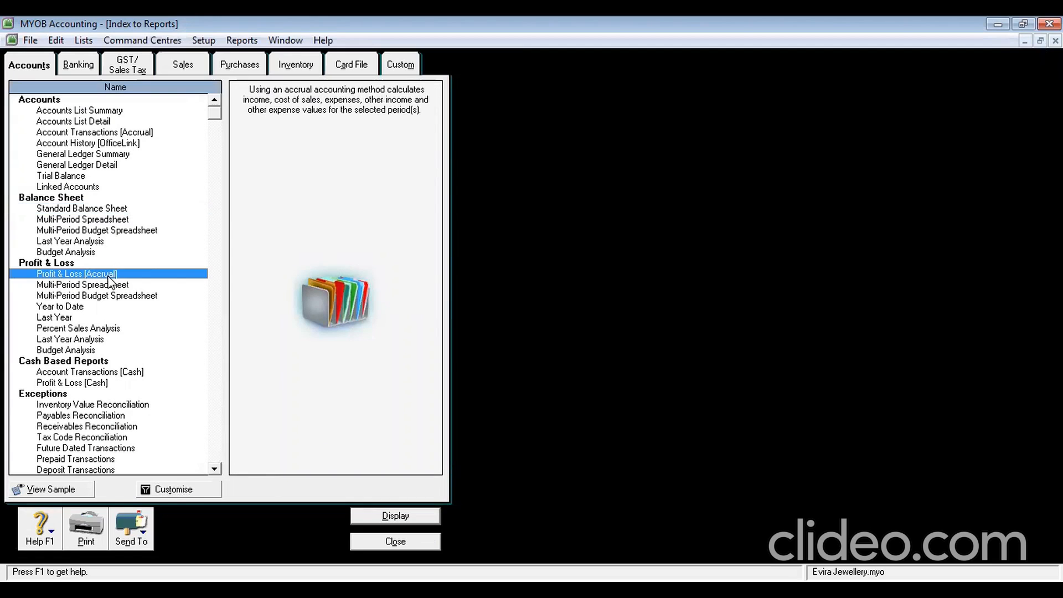
pyautogui.click(170, 489)
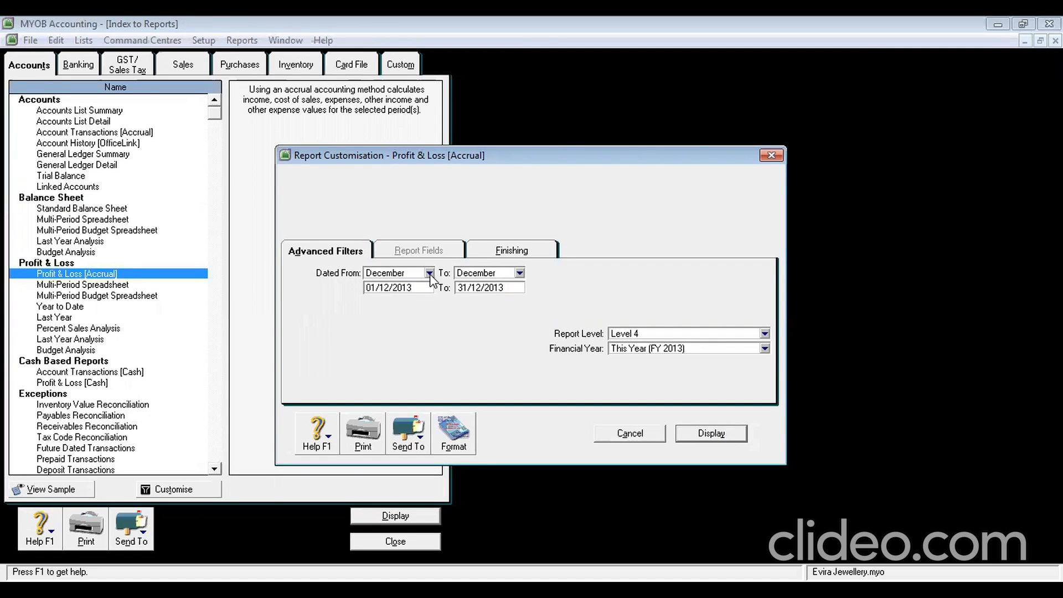
pyautogui.click(429, 273)
pyautogui.click(426, 292)
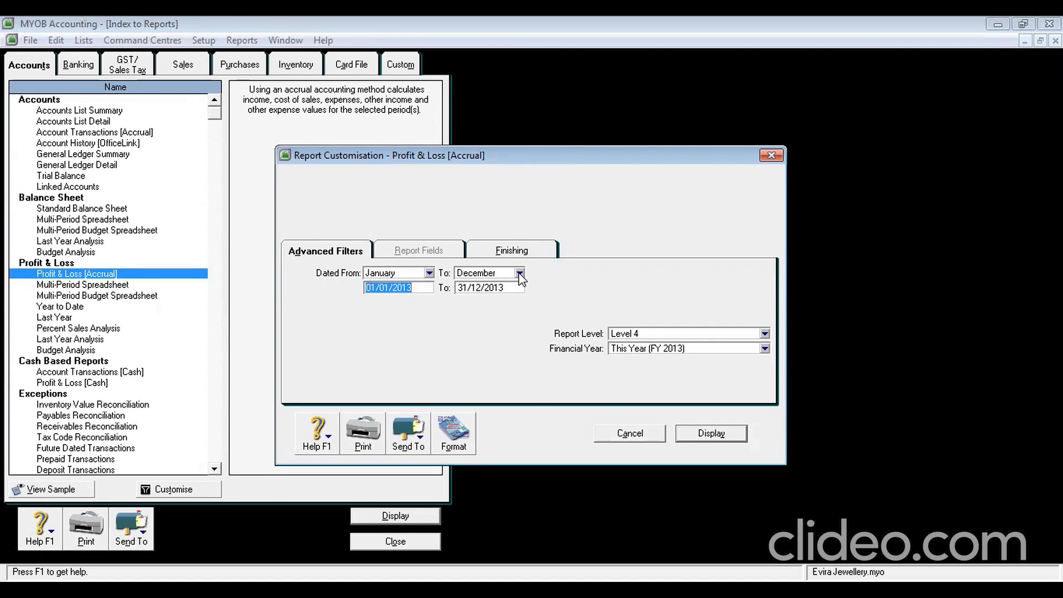
pyautogui.click(519, 273)
pyautogui.click(519, 293)
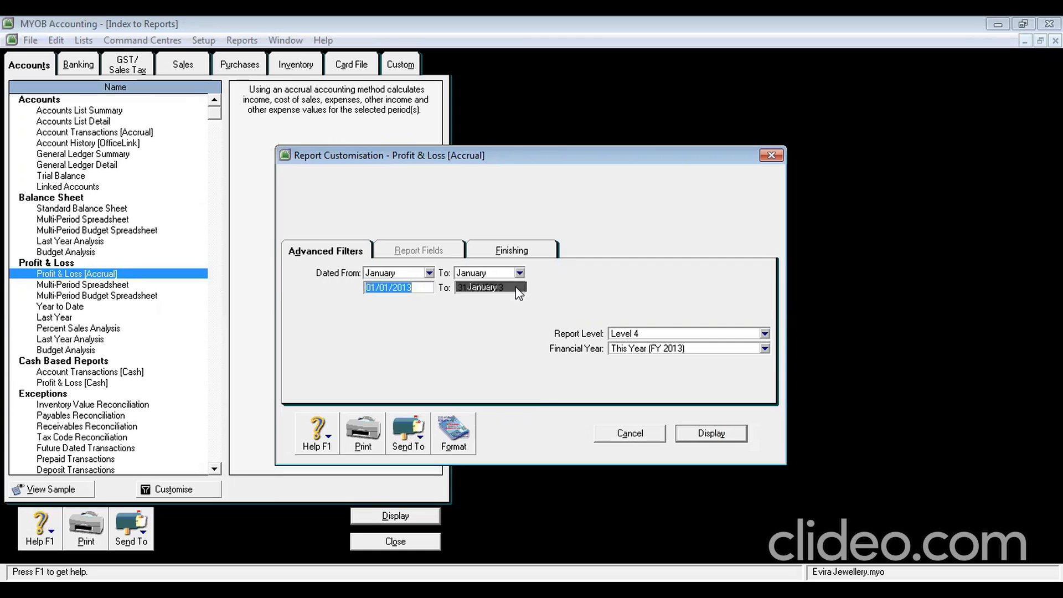
pyautogui.click(422, 287)
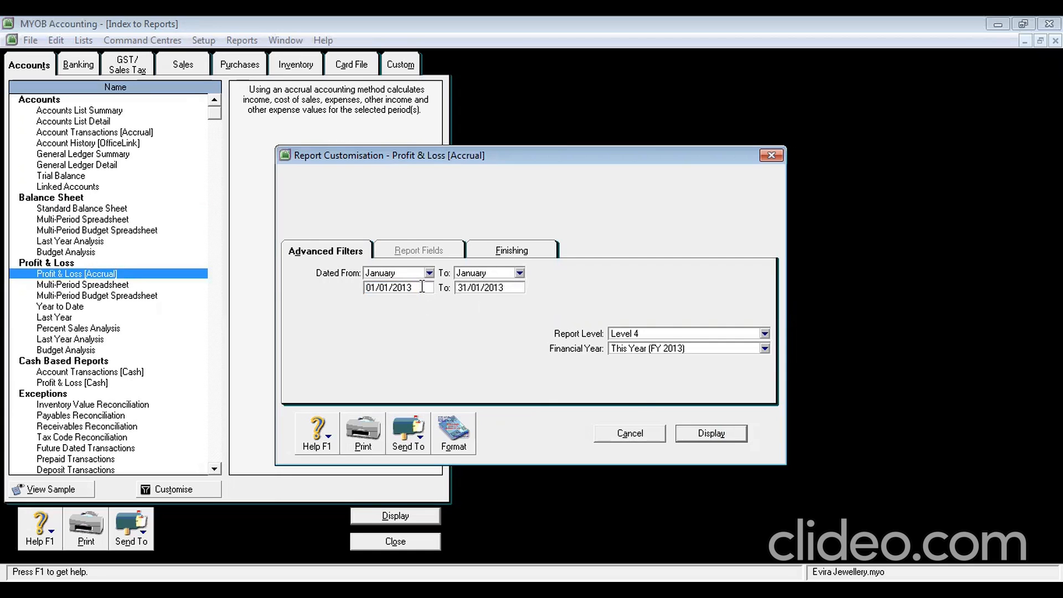
pyautogui.click(723, 437)
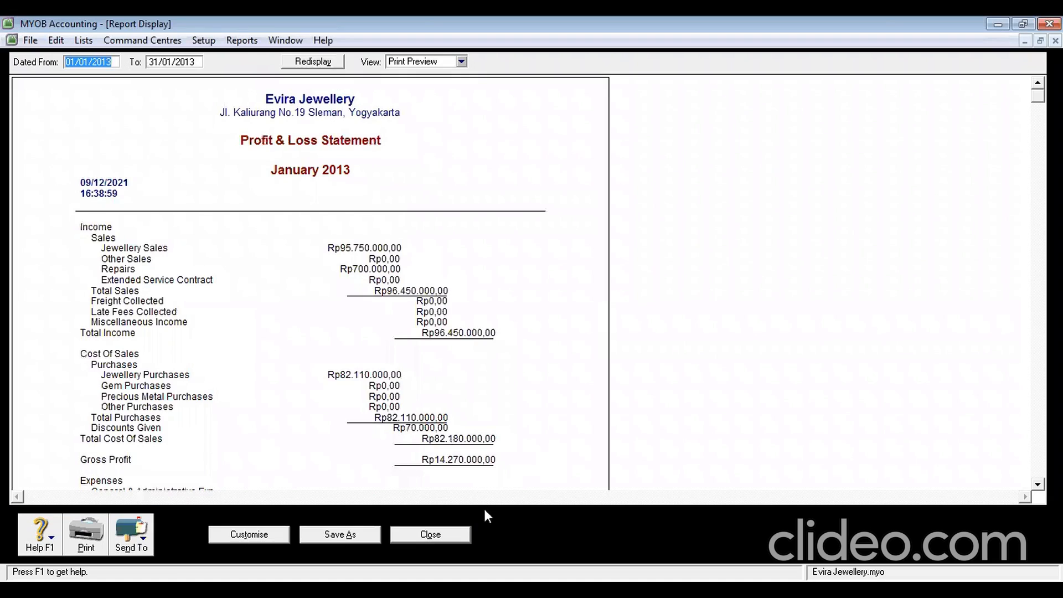
# Save the profit and loss report as a PDF in Folder and close it
pyautogui.scroll(-10, 555, 449)
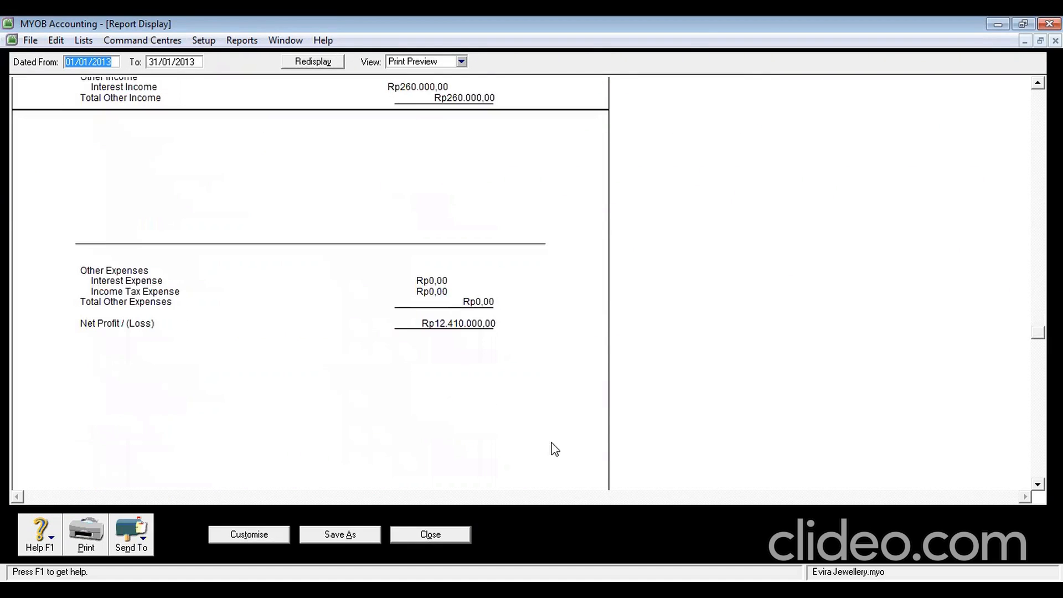
pyautogui.click(142, 538)
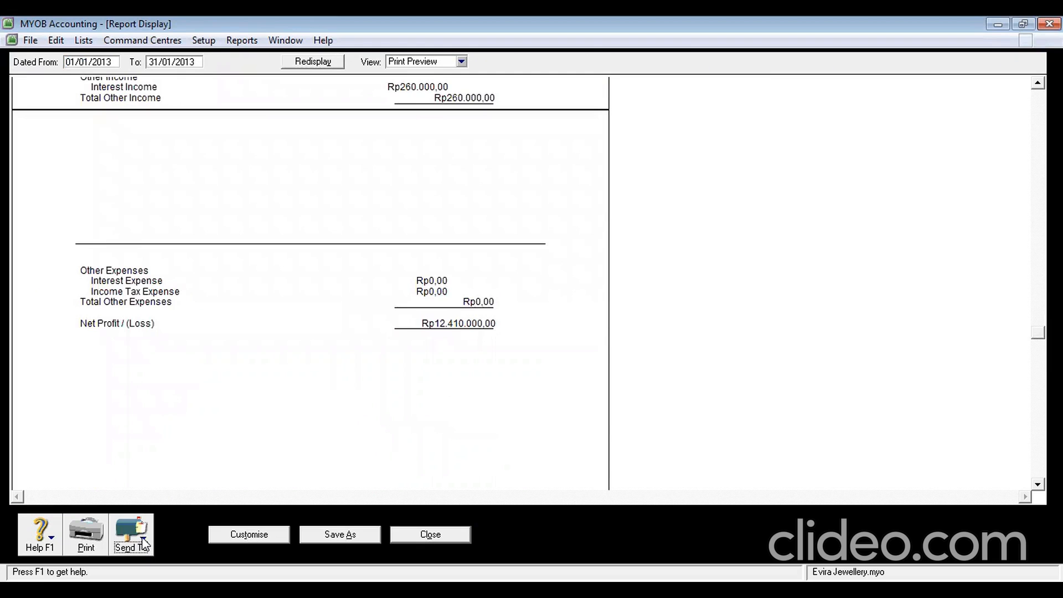
pyautogui.click(158, 511)
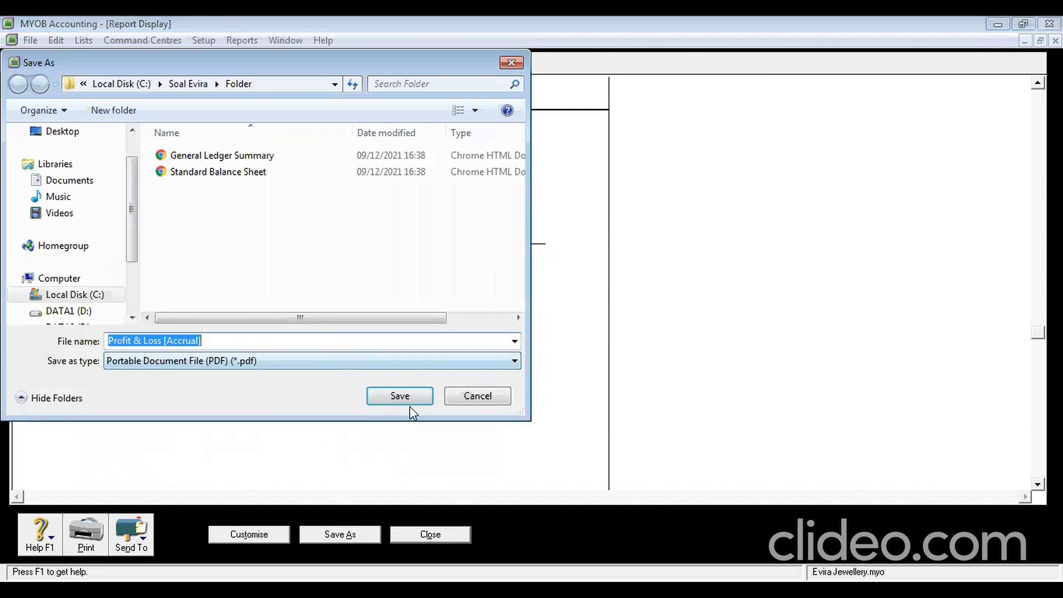
pyautogui.click(404, 397)
pyautogui.click(431, 536)
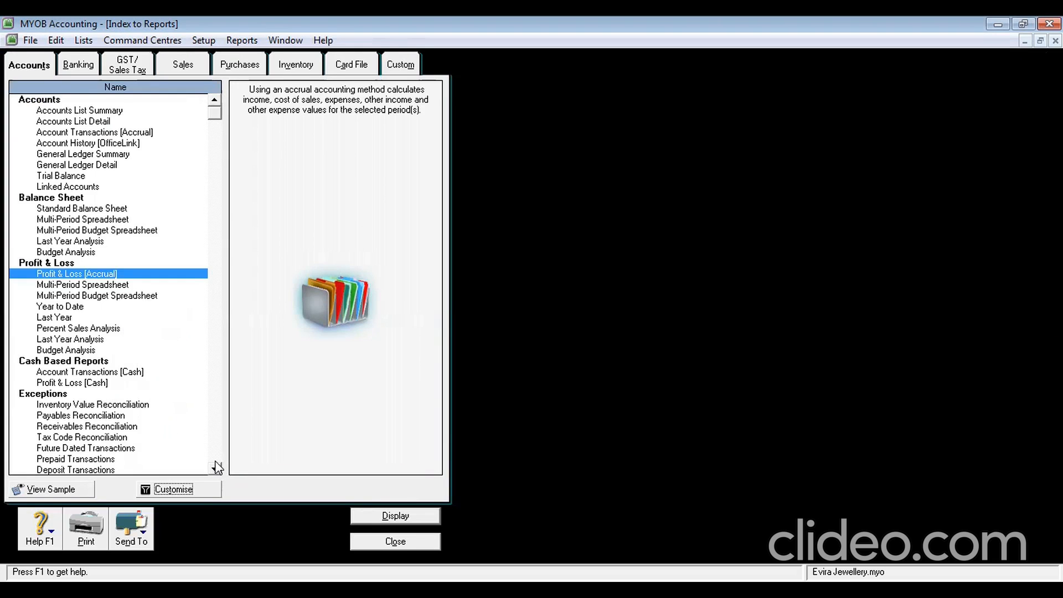
pyautogui.scroll(-10, 216, 468)
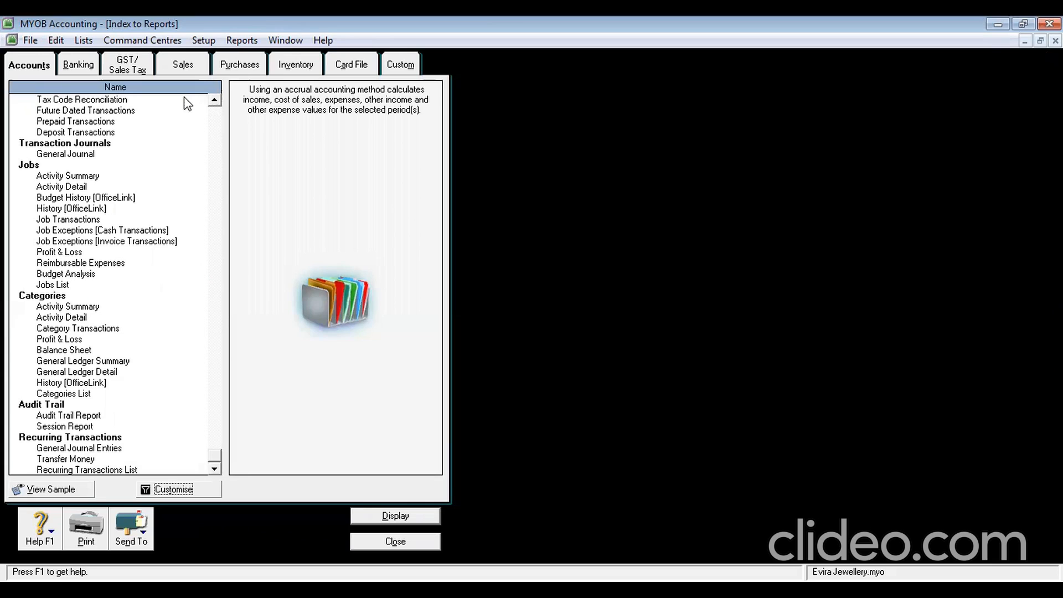
# Display the January 2013 GST [Detail - Accrual] report
pyautogui.click(126, 67)
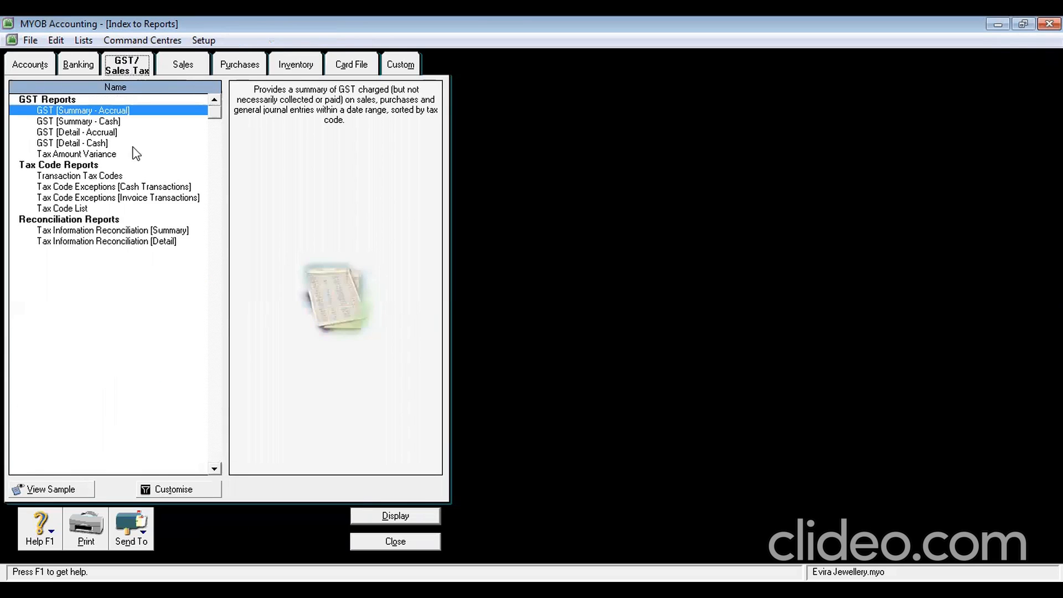
pyautogui.click(104, 132)
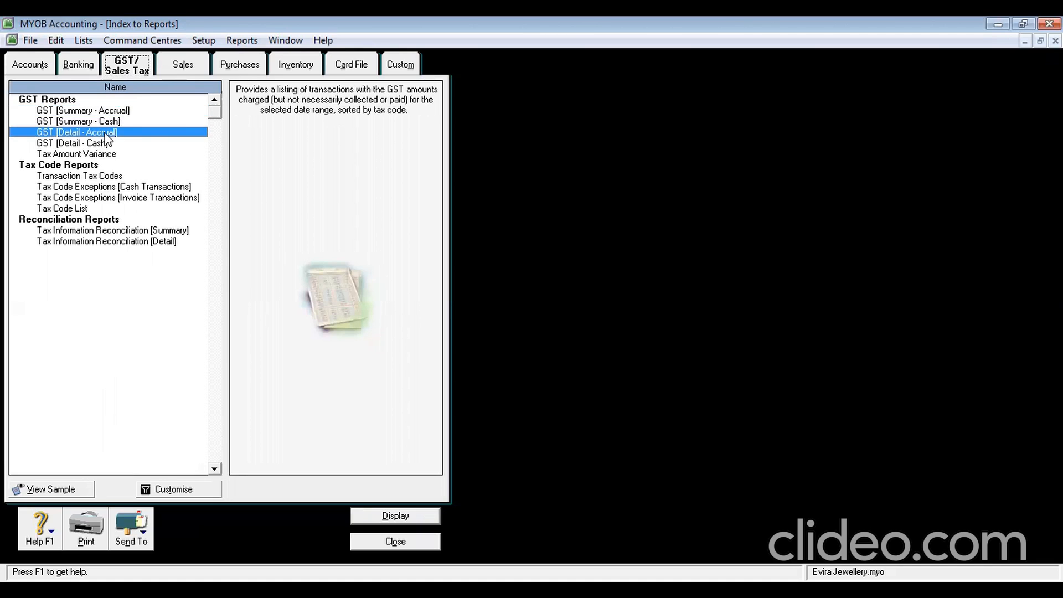
pyautogui.click(185, 490)
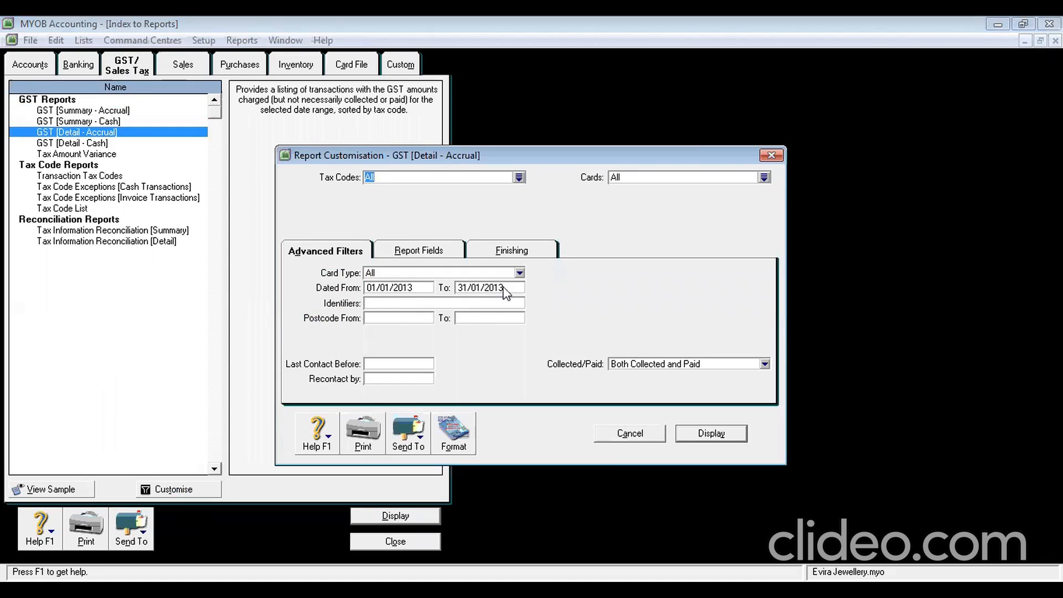
pyautogui.click(710, 433)
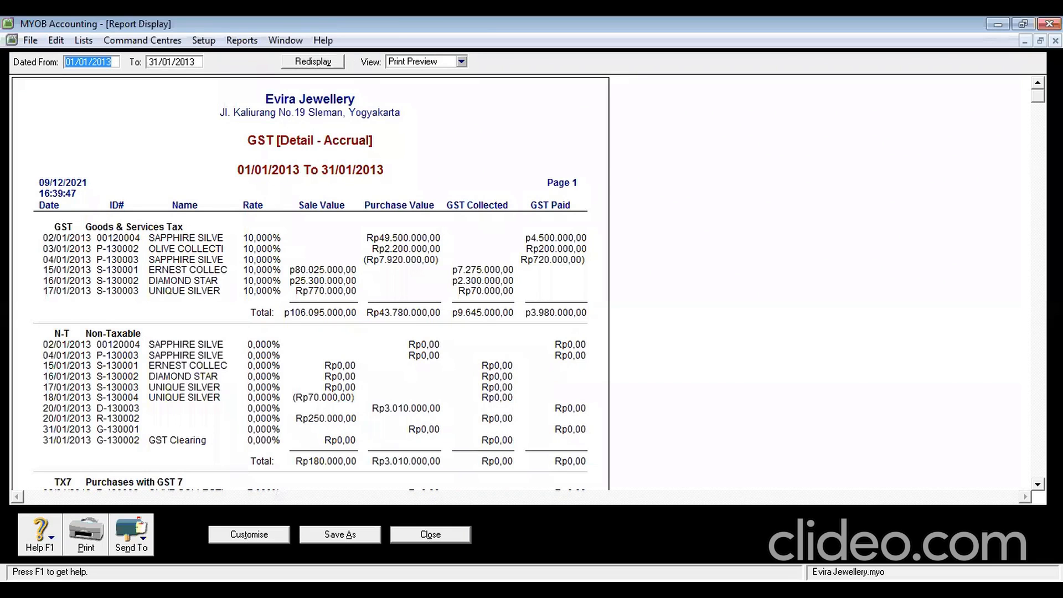
# Save the GST detail report as a PDF in Folder and close it
pyautogui.scroll(-5, 550, 387)
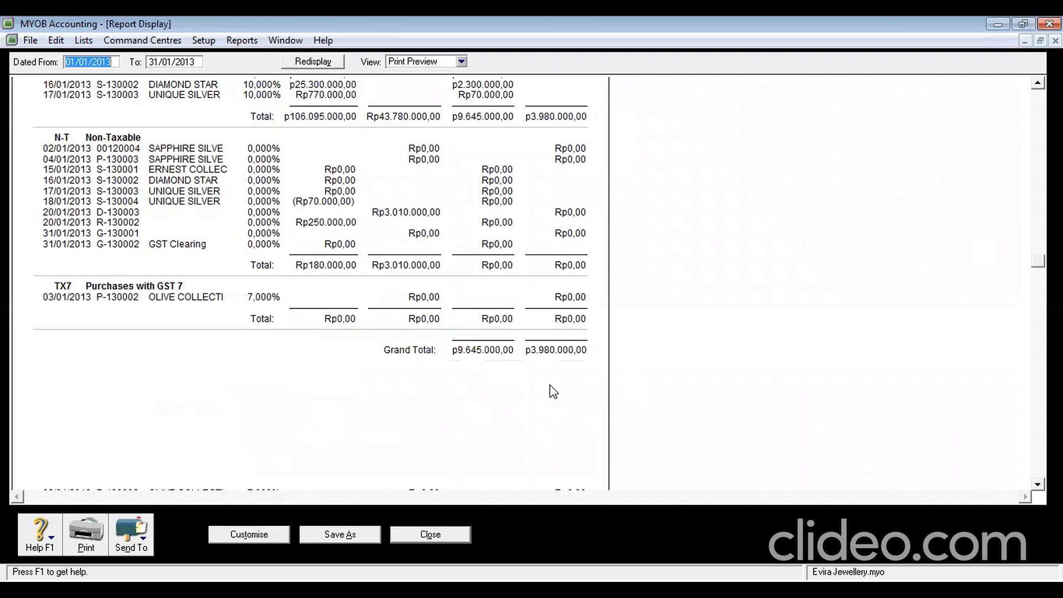
pyautogui.click(144, 540)
pyautogui.click(157, 508)
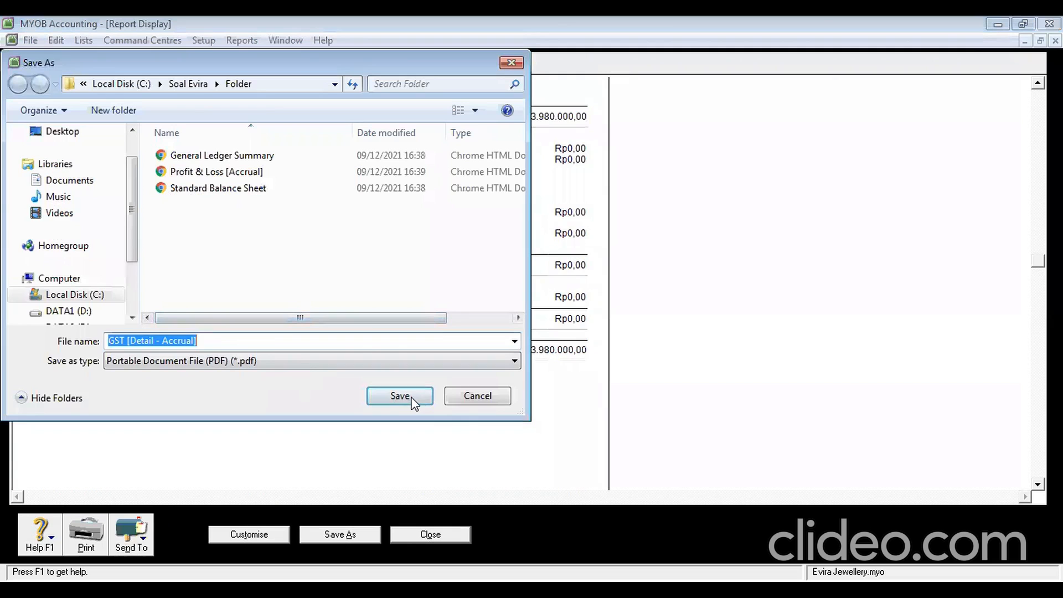
pyautogui.click(411, 396)
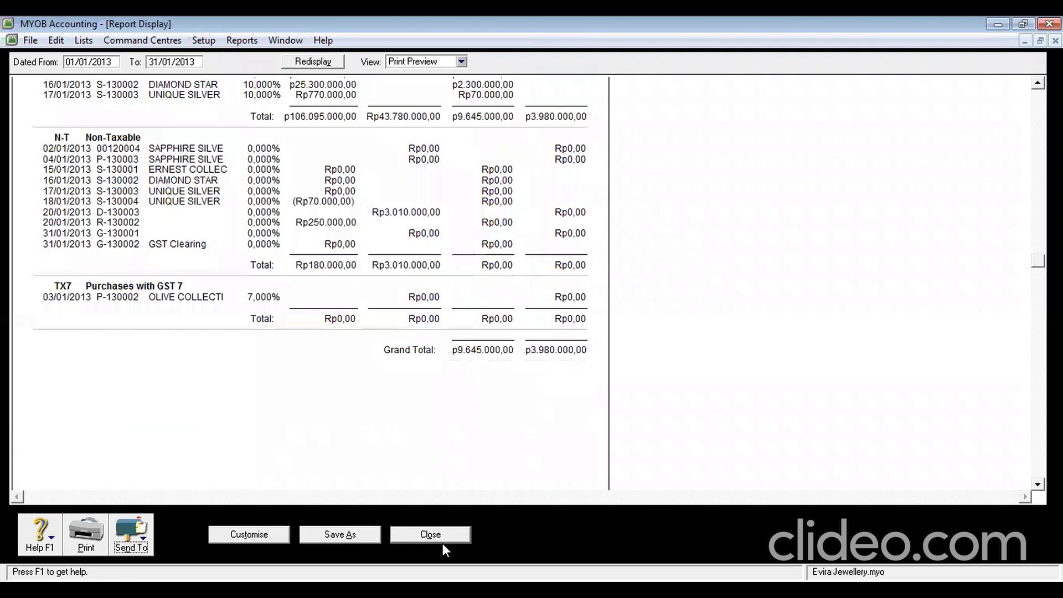
pyautogui.click(431, 535)
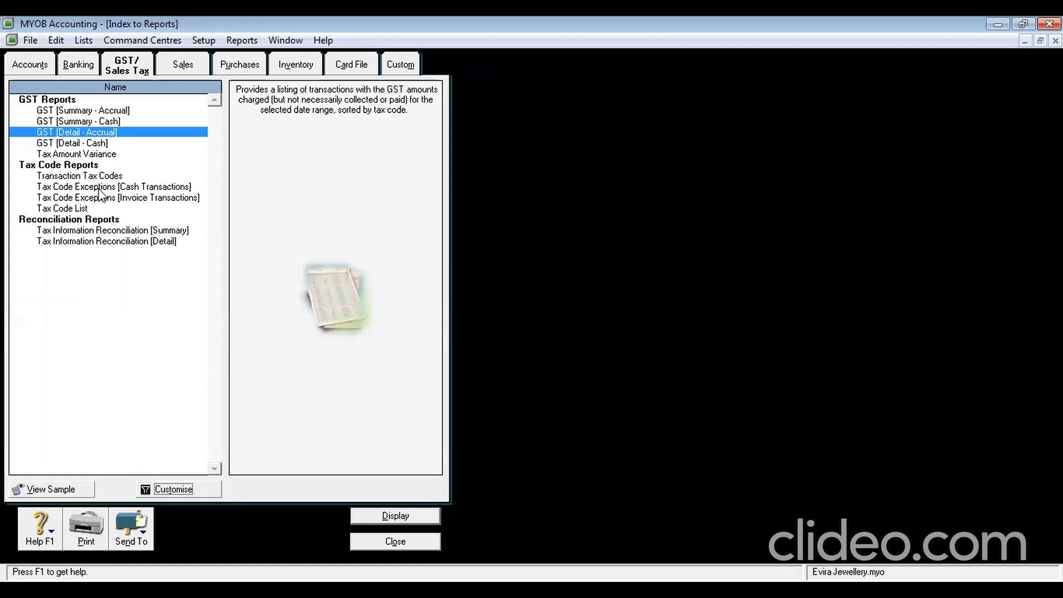
# Browse the Custom, Card File, Inventory and Purchases report lists, ending on Sales reports
pyautogui.click(399, 67)
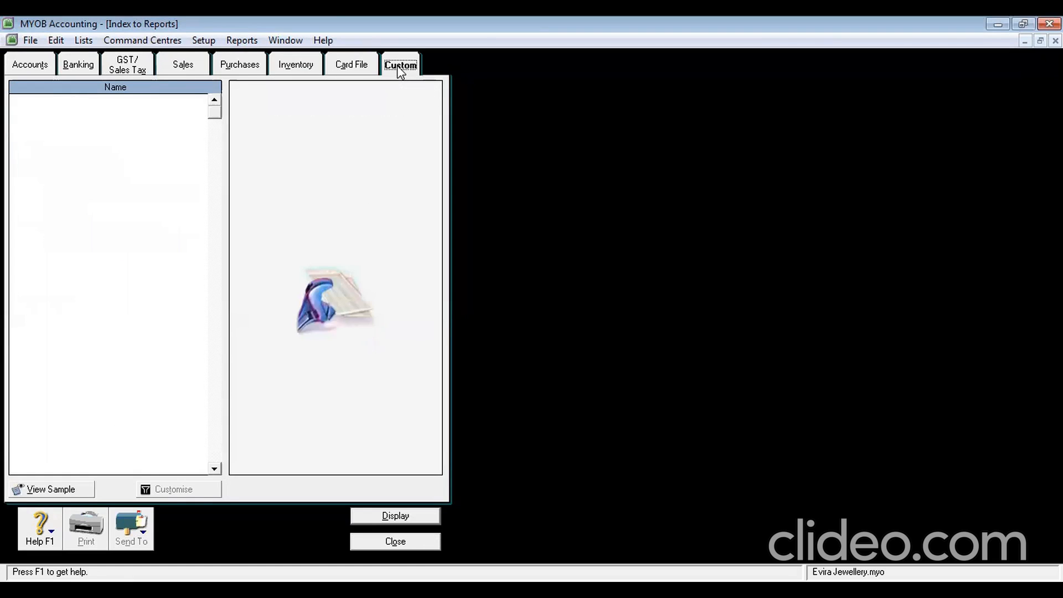
pyautogui.click(357, 68)
pyautogui.click(310, 67)
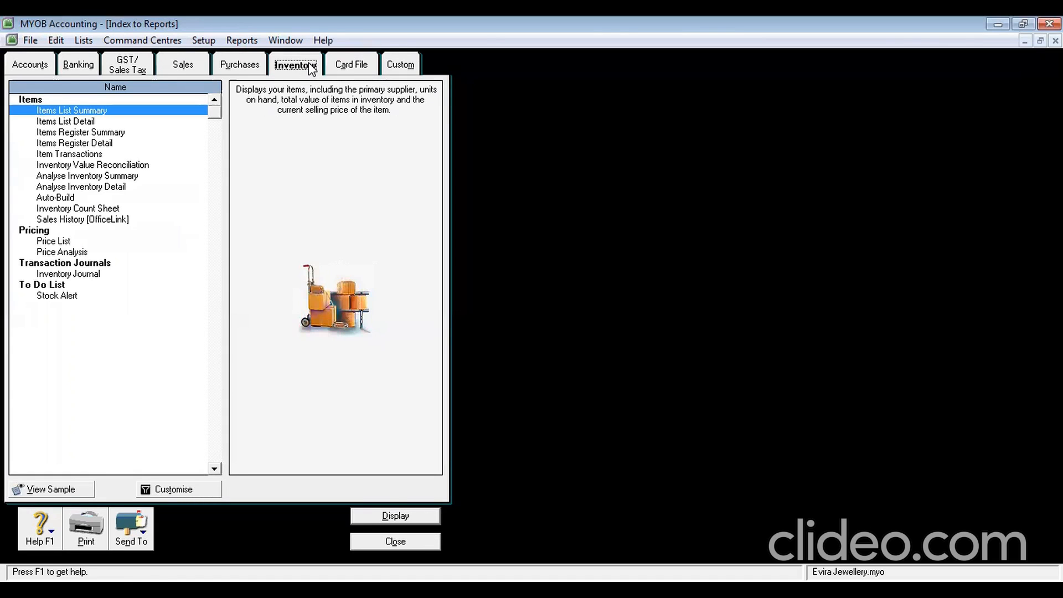
pyautogui.click(255, 75)
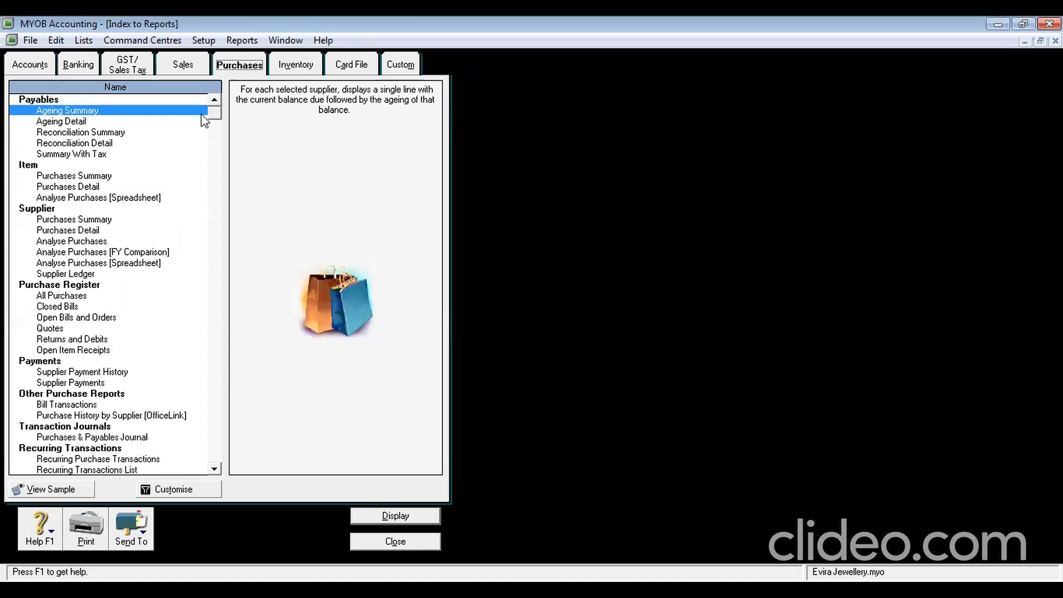
pyautogui.click(109, 135)
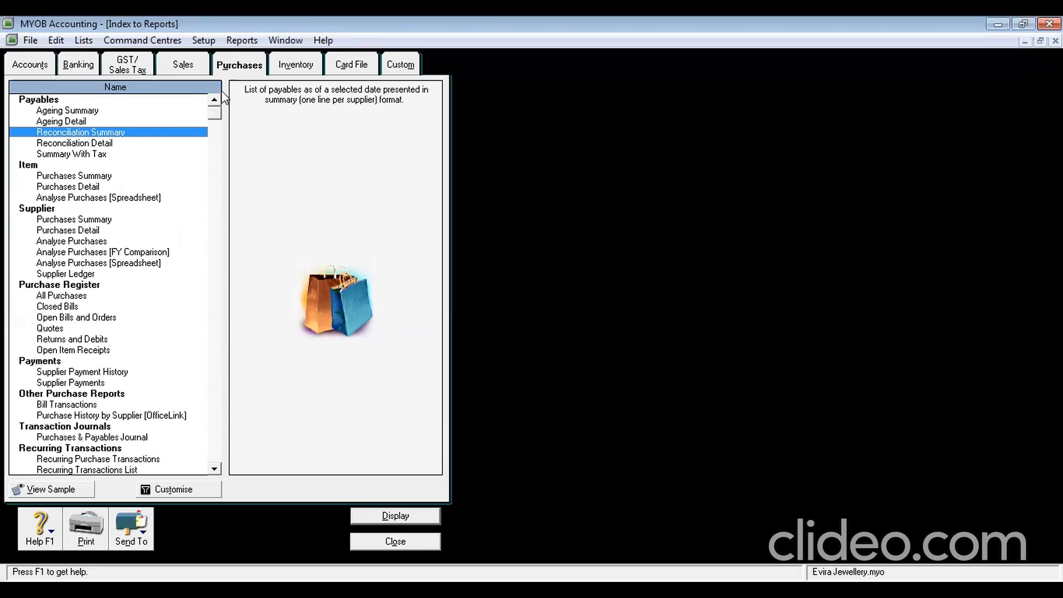
pyautogui.click(187, 66)
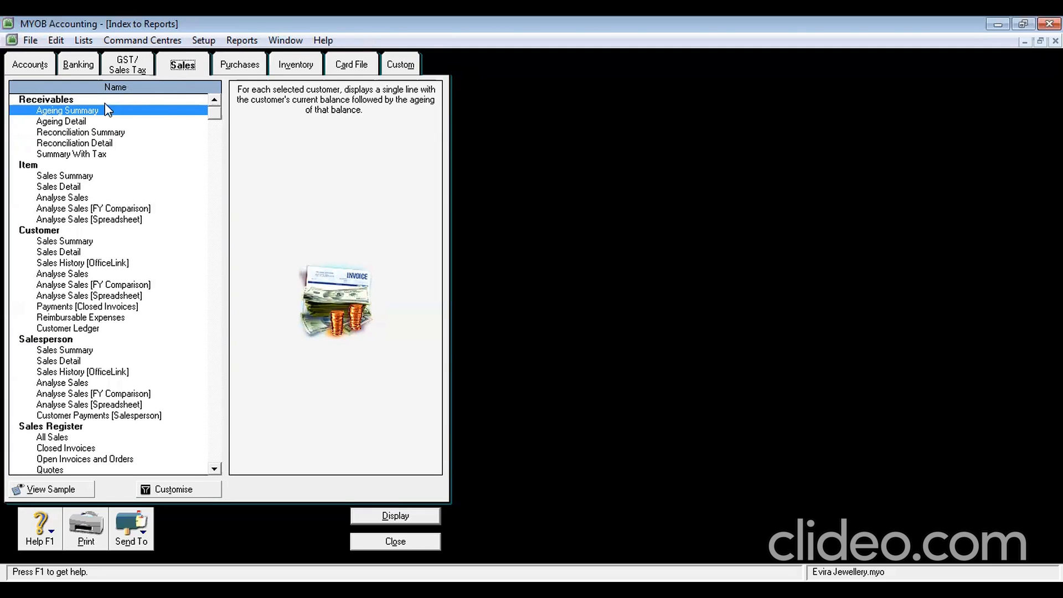
# Display the Receivables Reconciliation Summary as of 31/01/2013 and save it as PDF 'Reconciliation Summary'
pyautogui.click(105, 133)
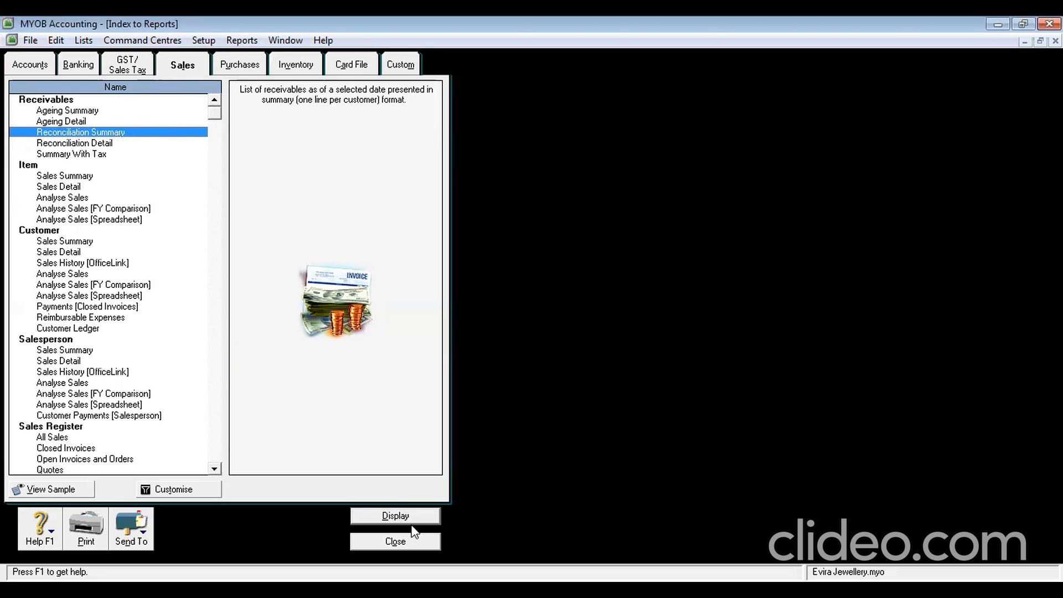
pyautogui.click(169, 489)
pyautogui.click(713, 434)
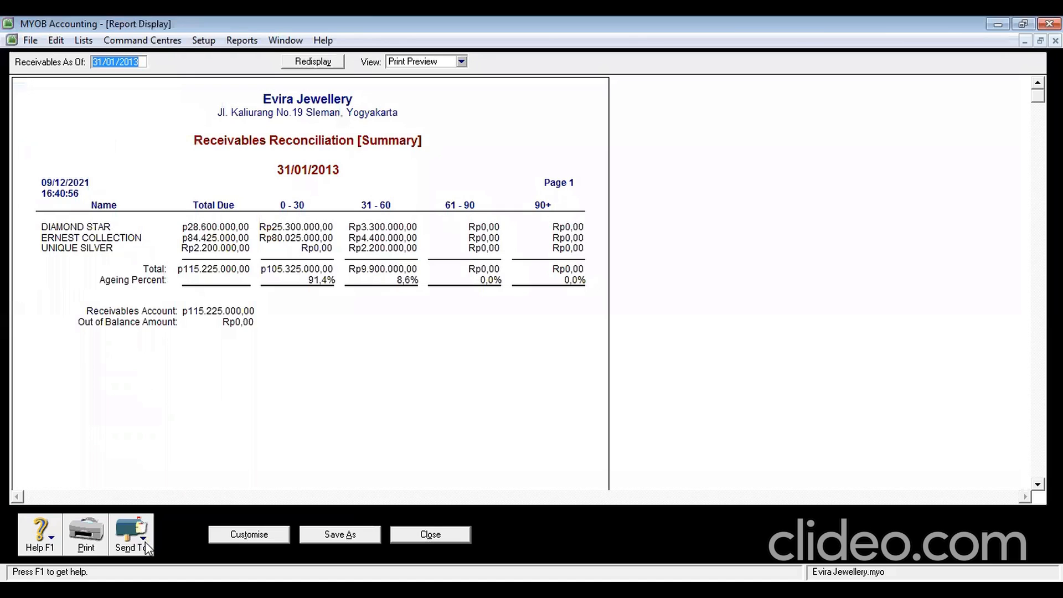
pyautogui.click(144, 546)
pyautogui.click(153, 505)
pyautogui.click(395, 397)
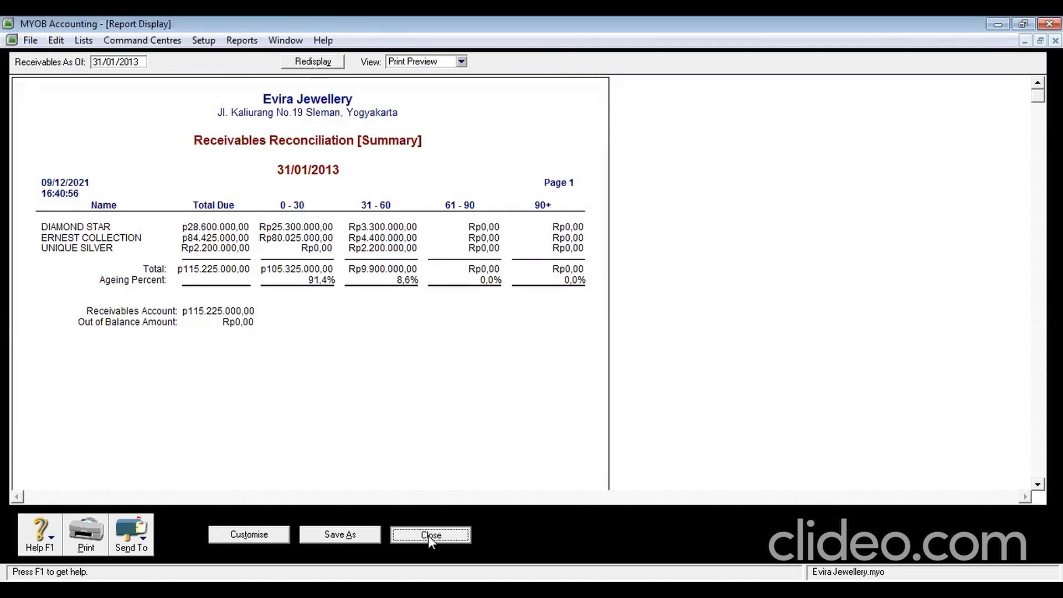
pyautogui.click(430, 535)
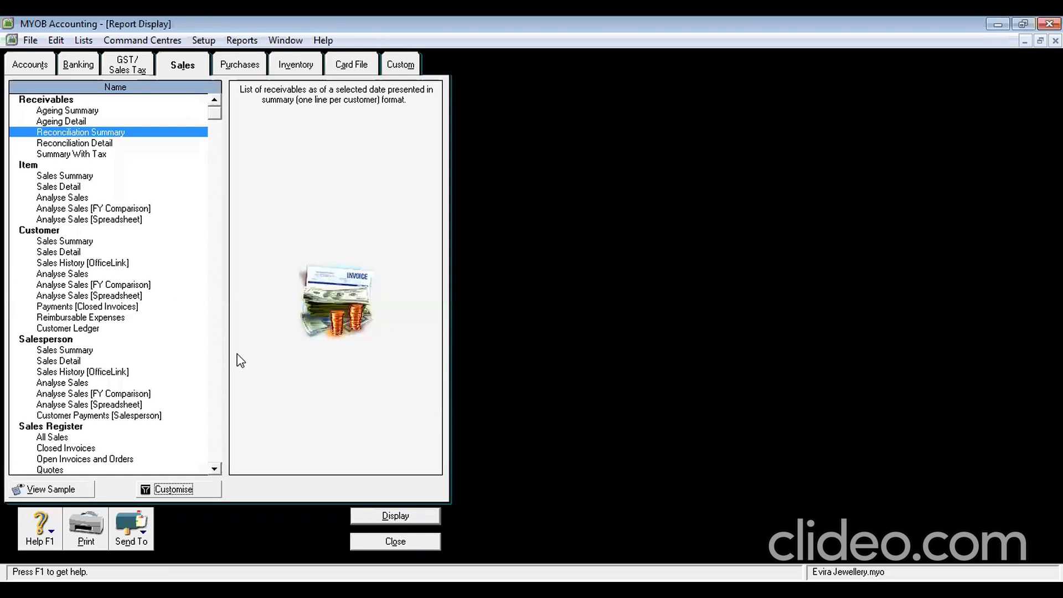
# Display the Payables Reconciliation Summary from the Purchases reports as of 31/01/2013
pyautogui.click(224, 71)
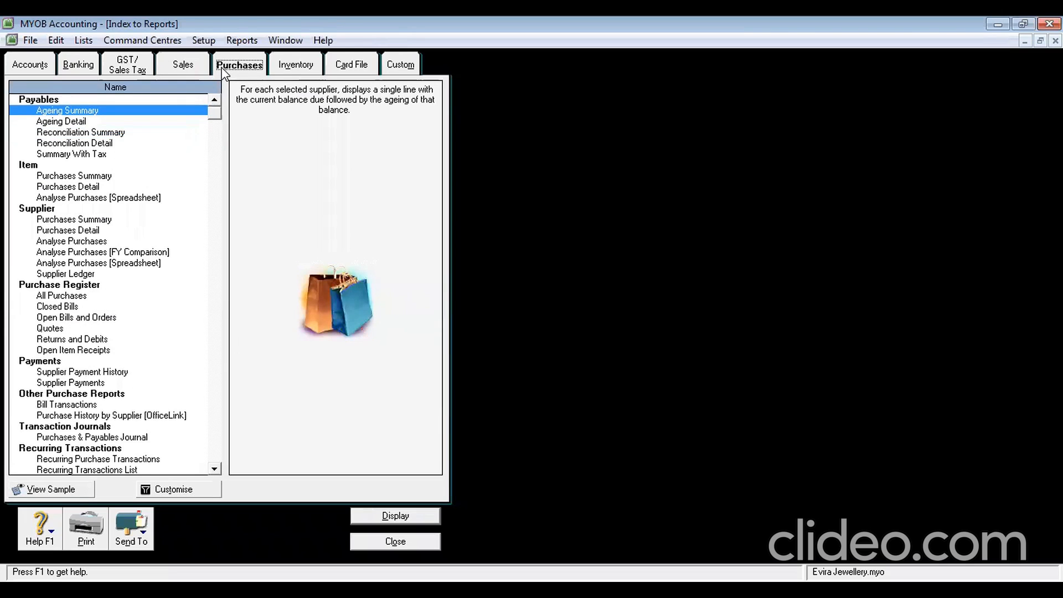
pyautogui.click(85, 134)
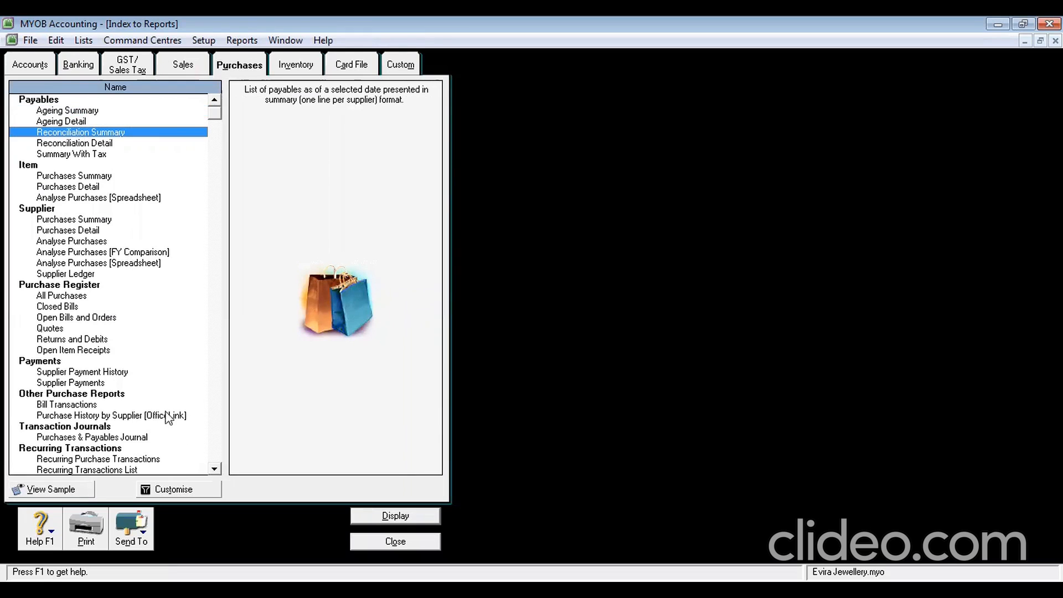
pyautogui.click(167, 490)
pyautogui.click(729, 436)
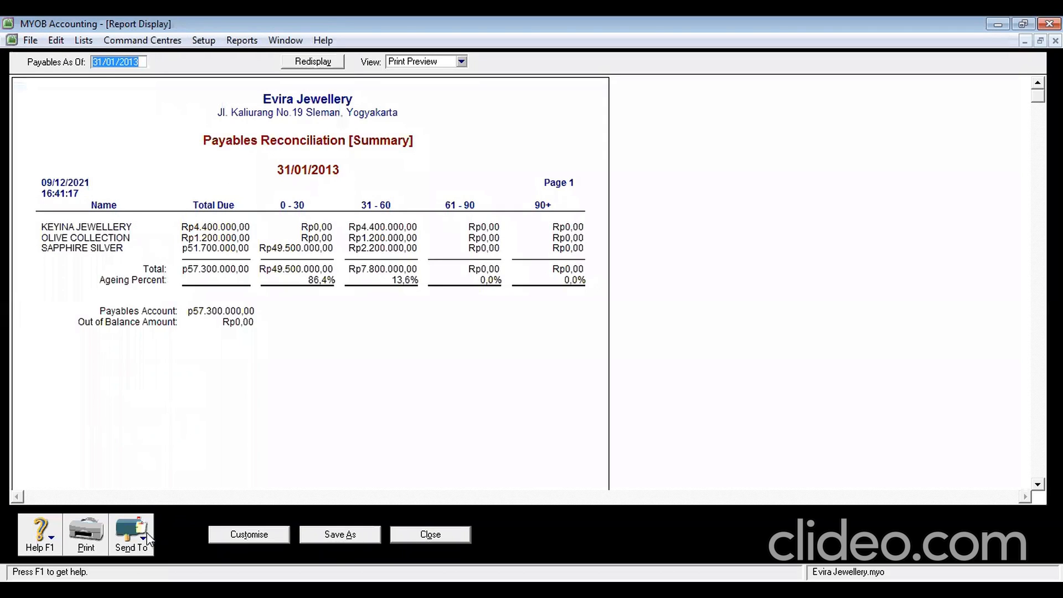
# Save it as PDF 'Paybles Reconciliation Summary' in Folder and close the report
pyautogui.click(149, 539)
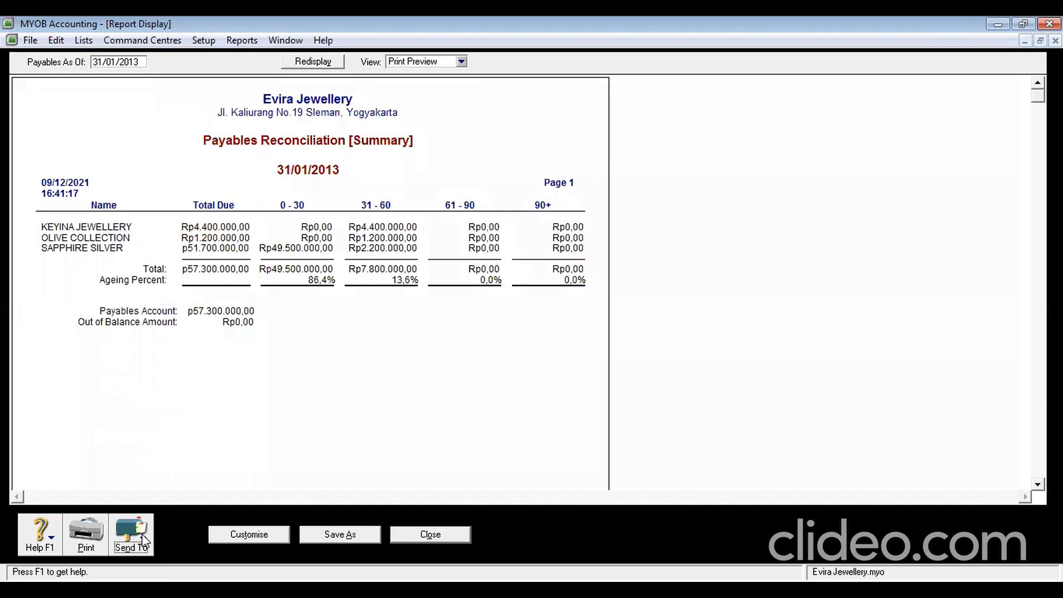
pyautogui.click(147, 510)
pyautogui.click(164, 346)
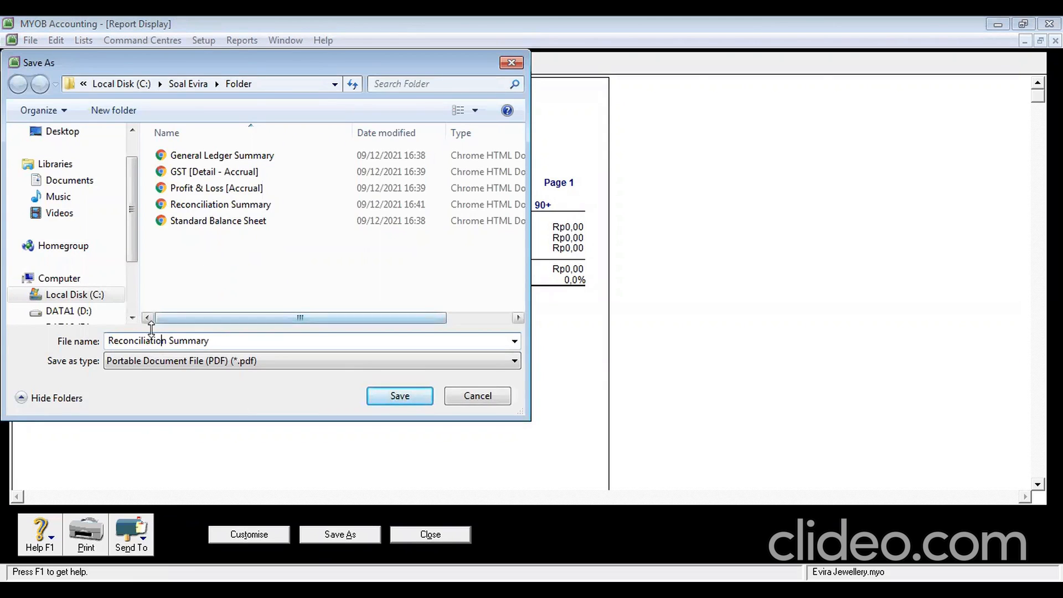
pyautogui.click(109, 340)
pyautogui.write('Pay')
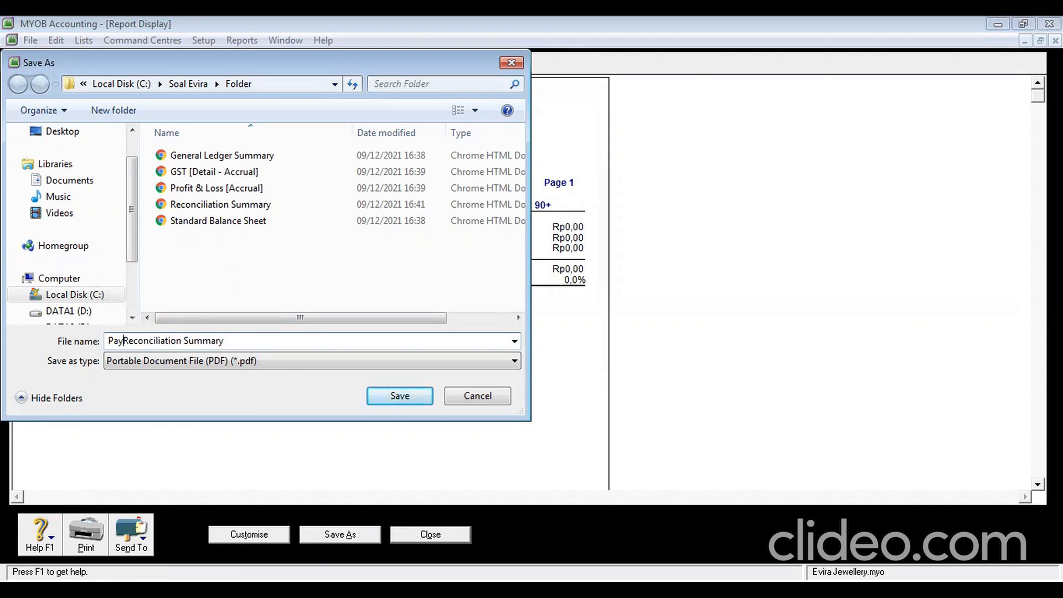
pyautogui.write('bles')
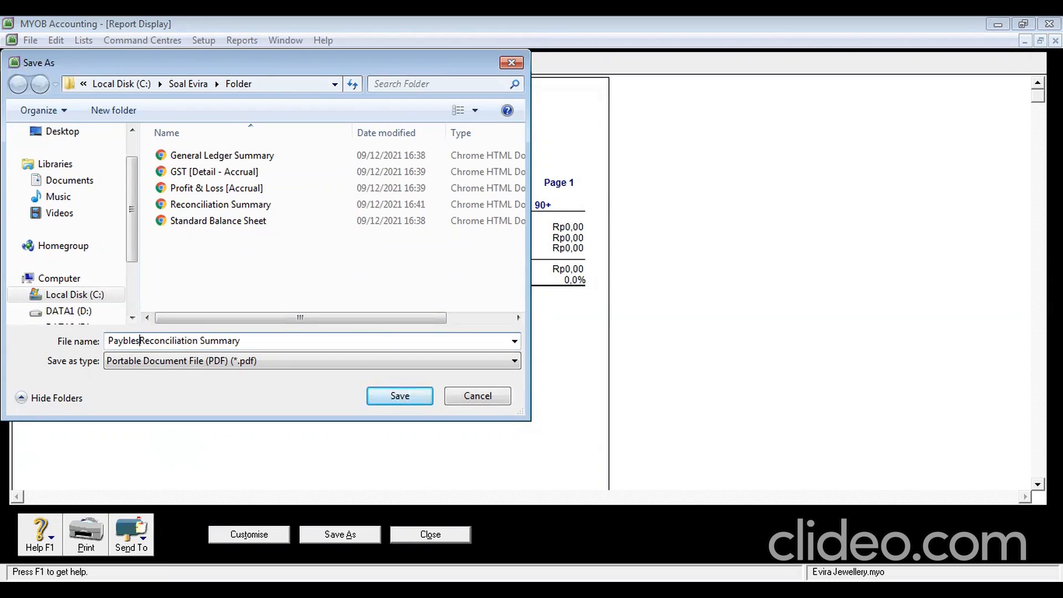
pyautogui.click(406, 393)
pyautogui.click(438, 535)
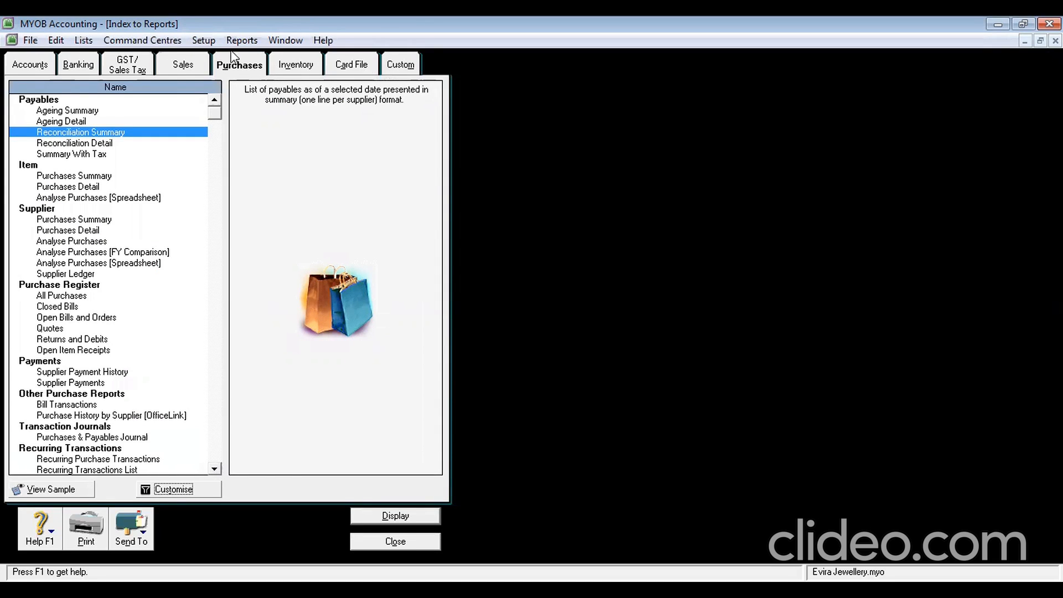
# Display the January 2013 Bank Register and save it as PDF 'Bank Register' in Folder
pyautogui.click(68, 73)
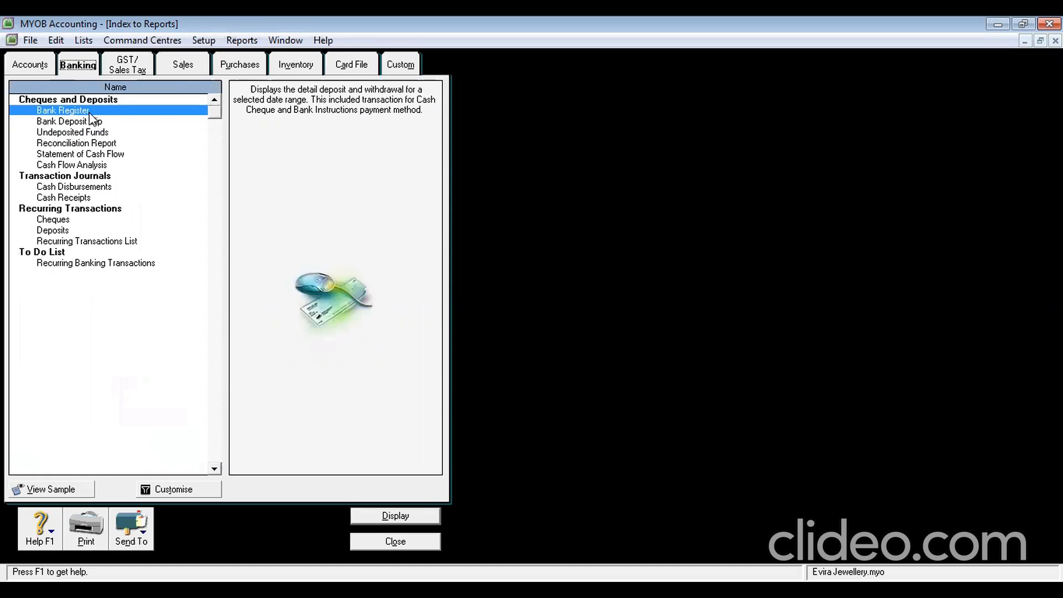
pyautogui.click(176, 491)
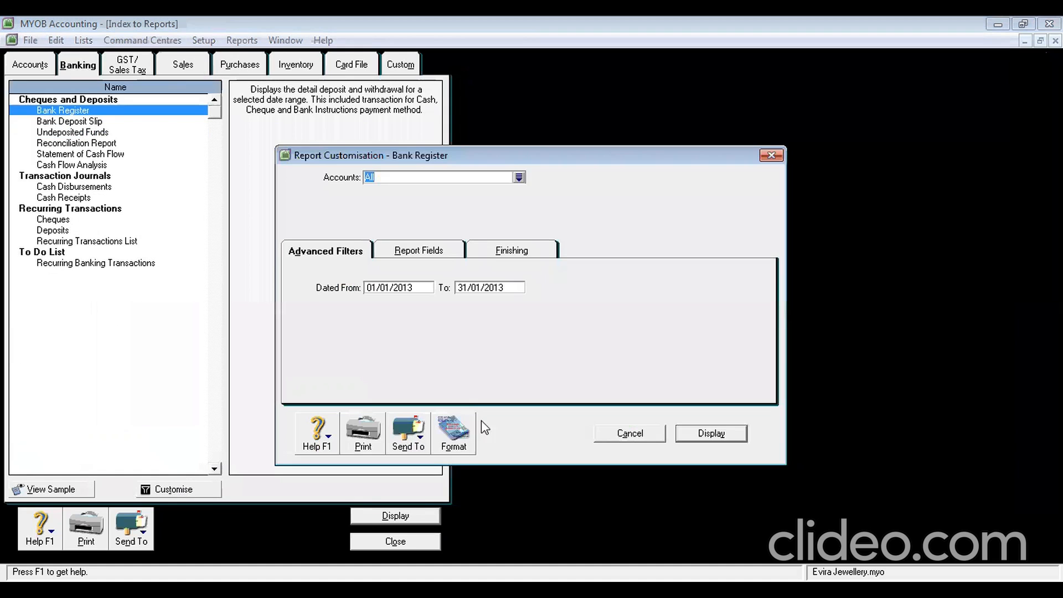
pyautogui.click(696, 439)
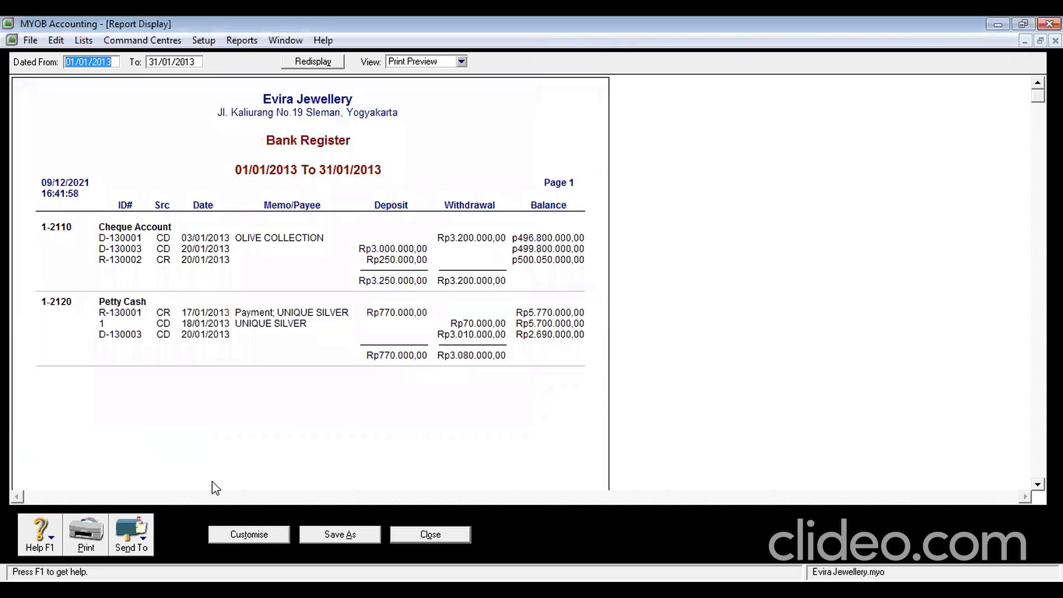
pyautogui.click(132, 531)
pyautogui.click(133, 508)
pyautogui.click(408, 391)
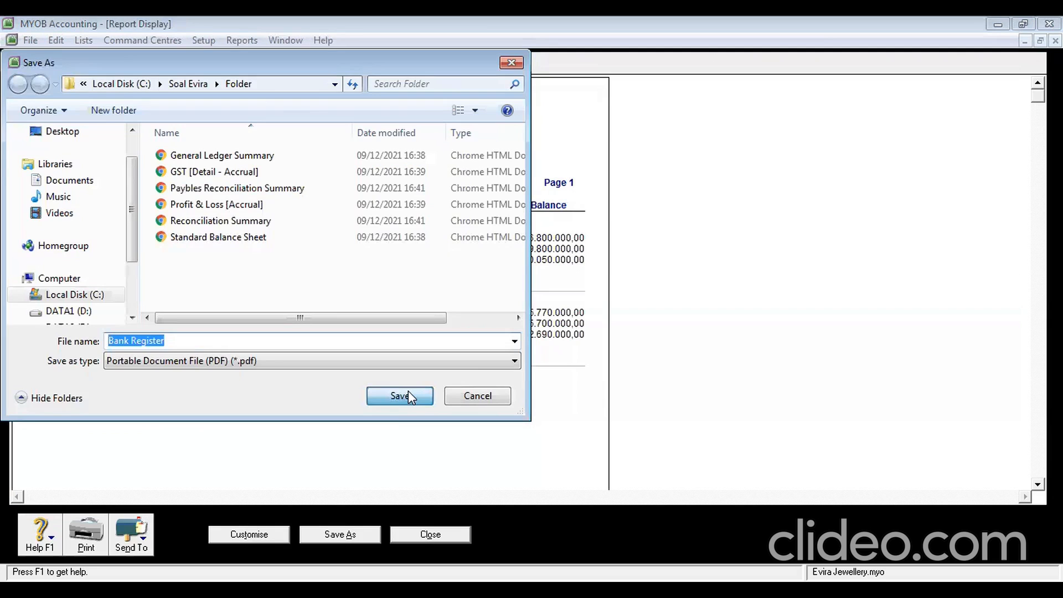
pyautogui.click(449, 537)
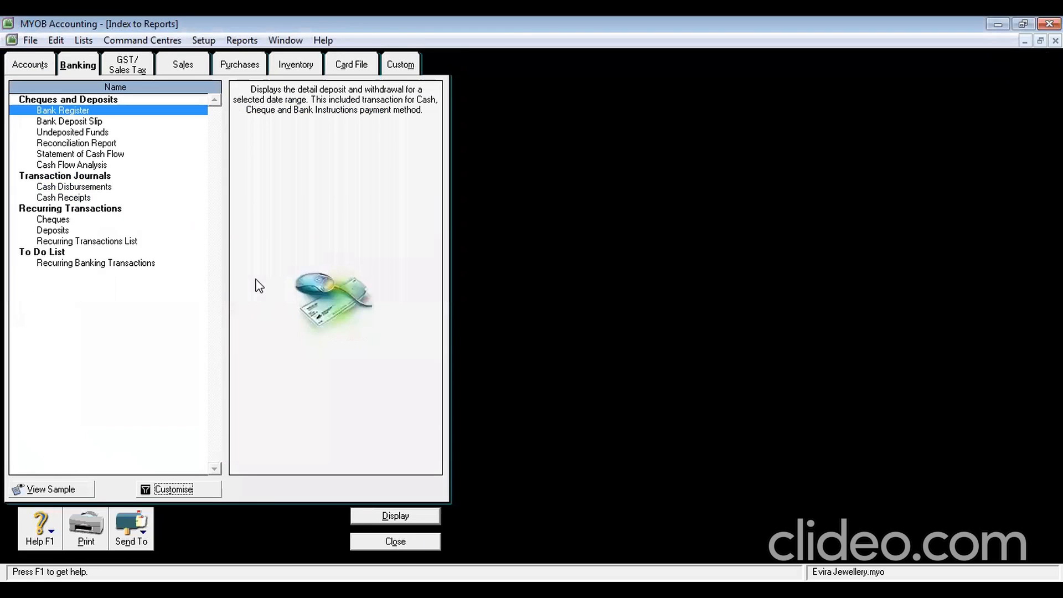
# Display the bank Reconciliation Report with statement date 31/01/2013
pyautogui.click(108, 145)
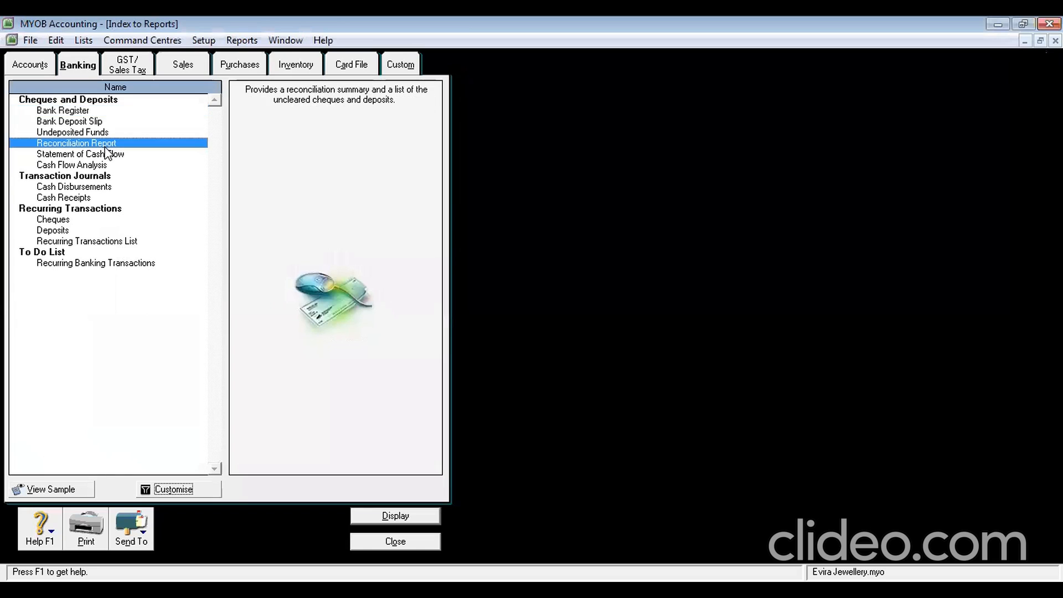
pyautogui.click(156, 489)
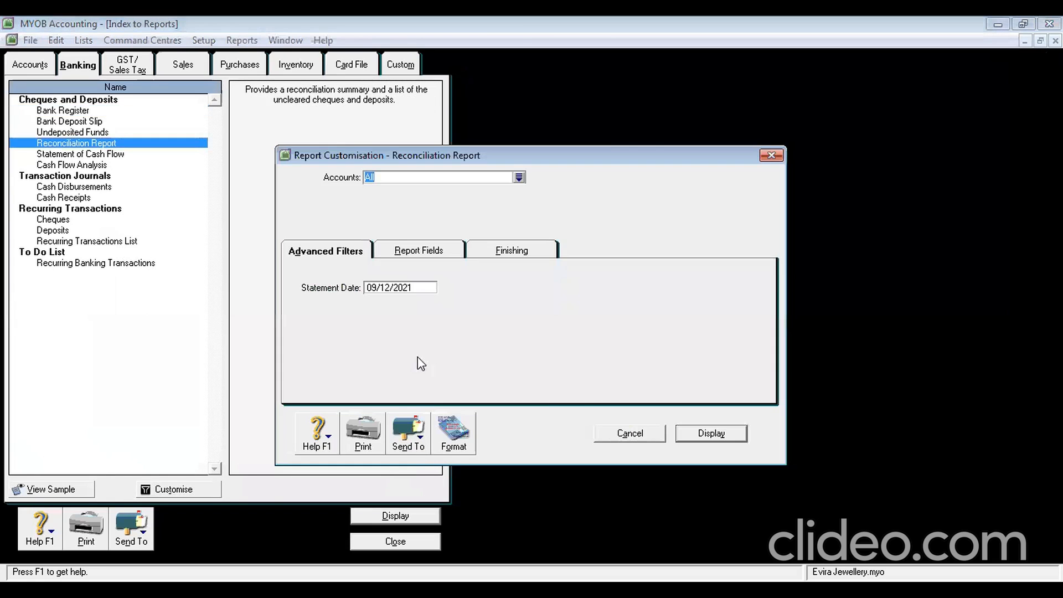
pyautogui.click(416, 287)
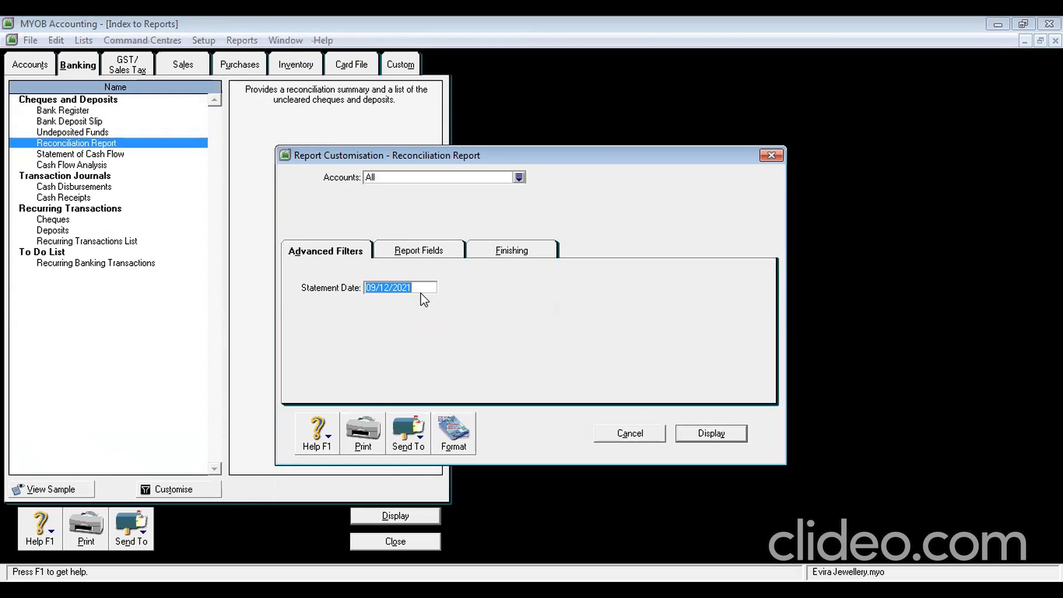
pyautogui.write('31')
pyautogui.write('/1.')
pyautogui.write('2013')
pyautogui.click(692, 434)
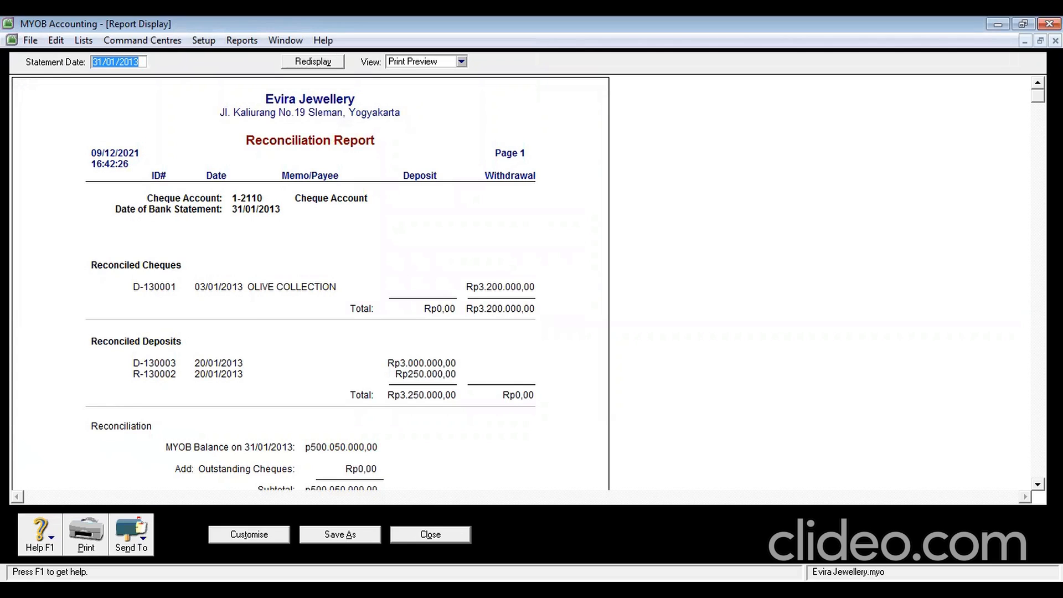
pyautogui.moveTo(1037, 95); pyautogui.dragTo(1038, 286)
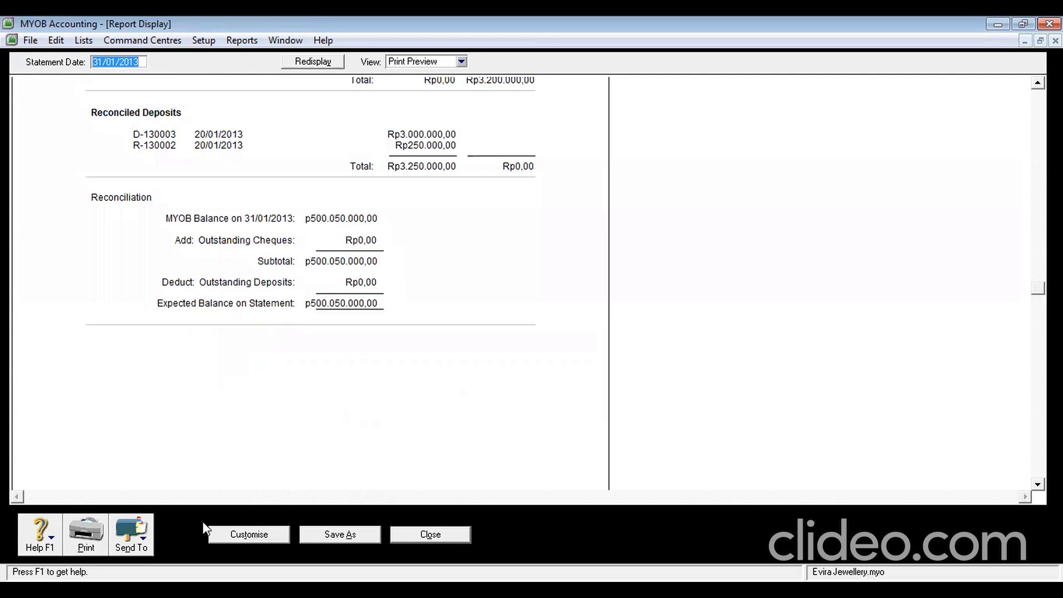
# Change the report's statement date filter to 1/1/2013 and dismiss the Nothing To Print message
pyautogui.click(273, 535)
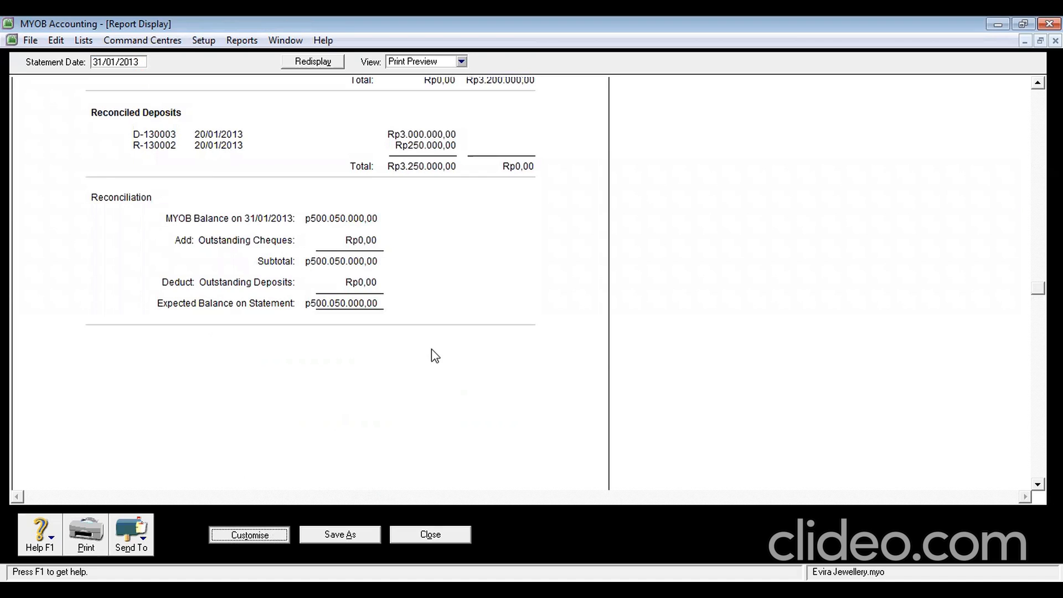
pyautogui.click(422, 253)
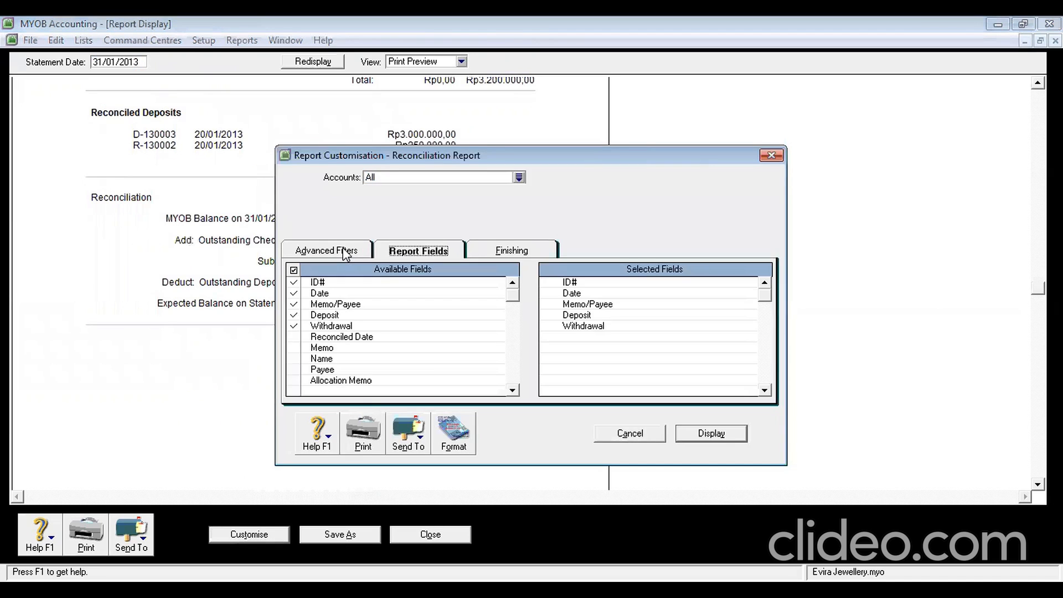
pyautogui.click(345, 252)
pyautogui.click(421, 288)
pyautogui.write('1/')
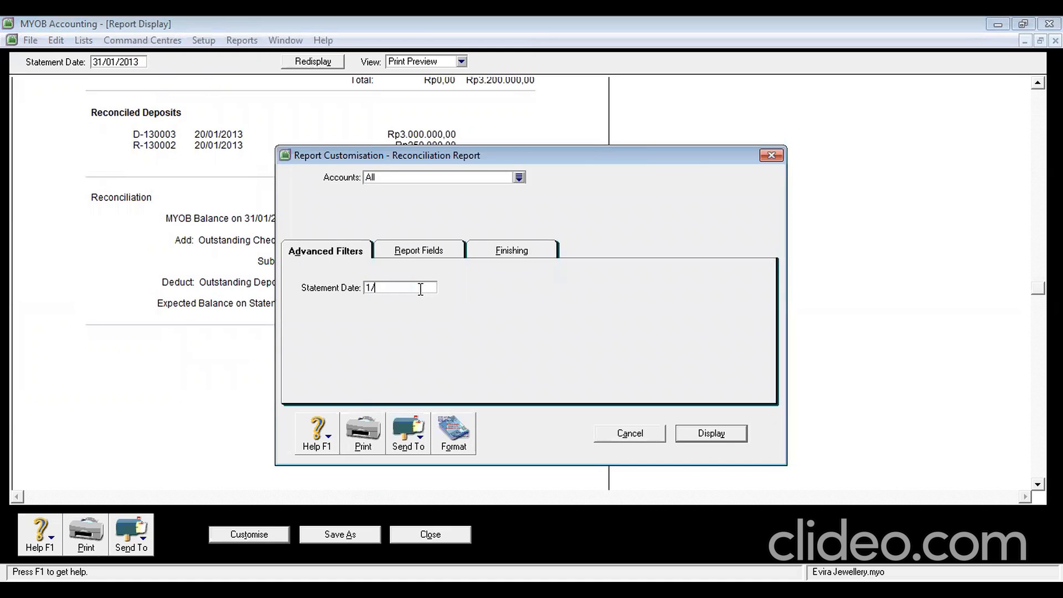
pyautogui.write('1/2013')
pyautogui.press('Return')
pyautogui.click(533, 342)
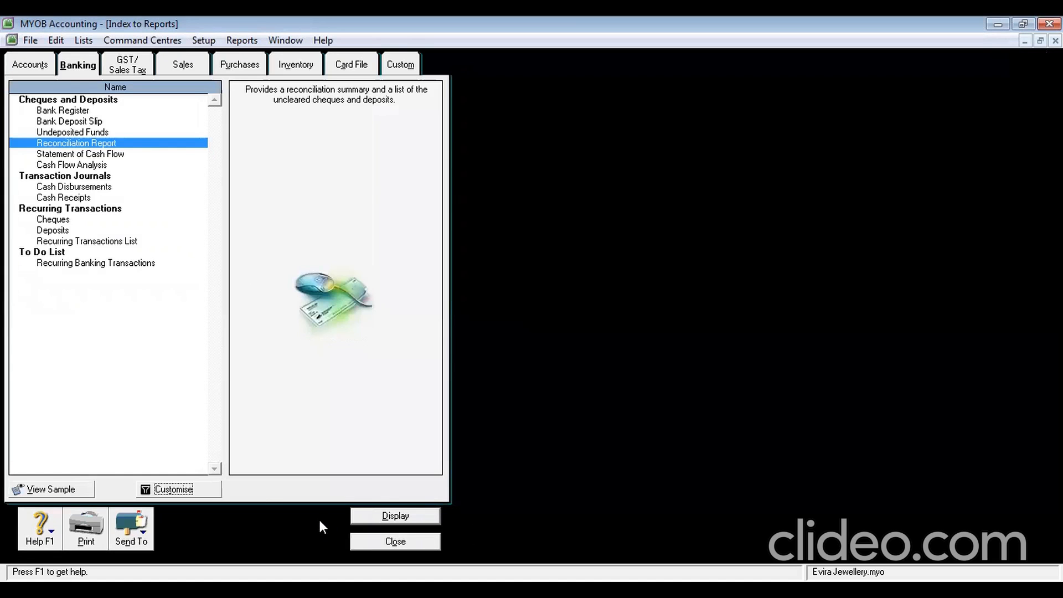
# Display the Reconciliation Report again with statement date 31/1/2013
pyautogui.click(201, 490)
pyautogui.doubleClick(415, 291)
pyautogui.write('31/1/2013')
pyautogui.press('Tab')
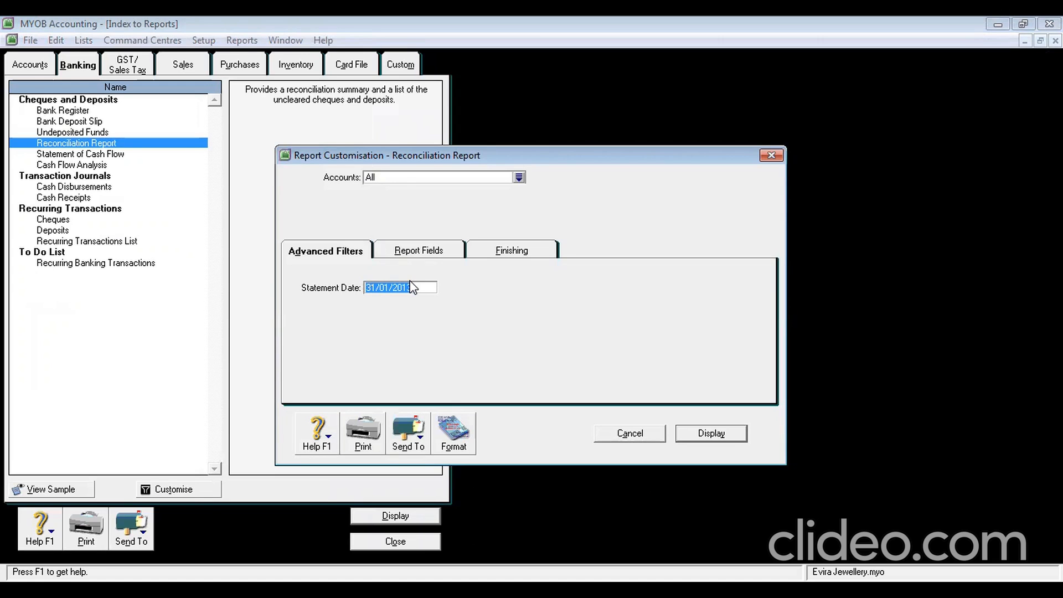
pyautogui.press('Return')
# Save the report as PDF 'Reconciliation Report' and close the report display
pyautogui.click(132, 534)
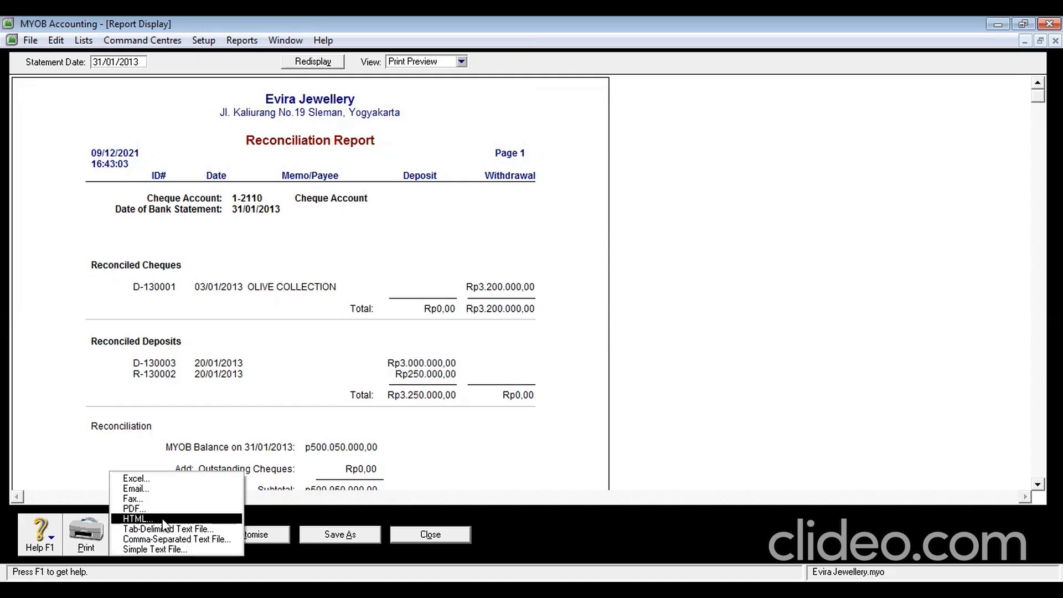
pyautogui.click(157, 509)
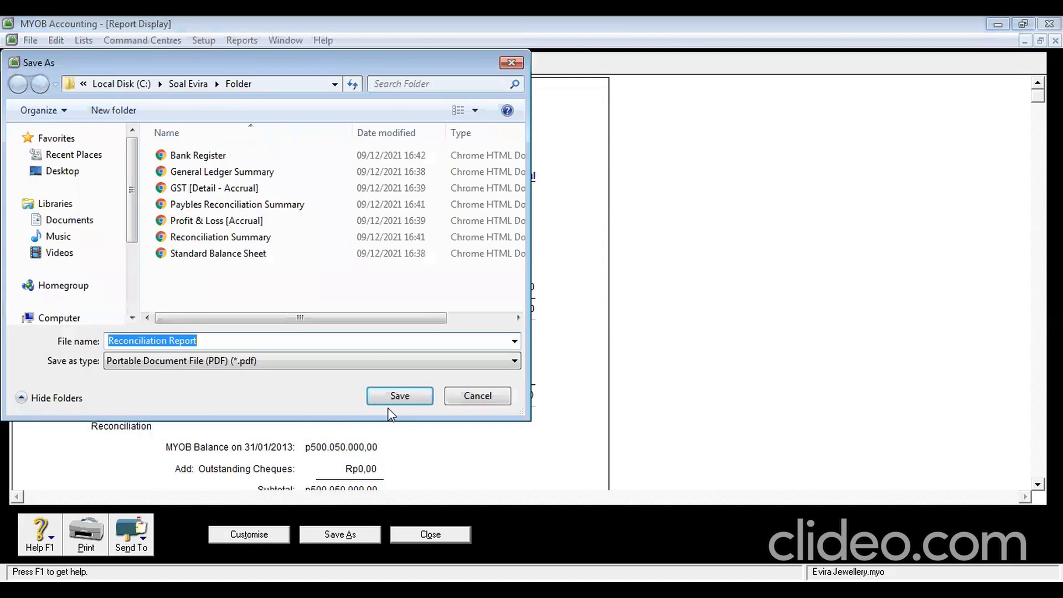
pyautogui.click(399, 392)
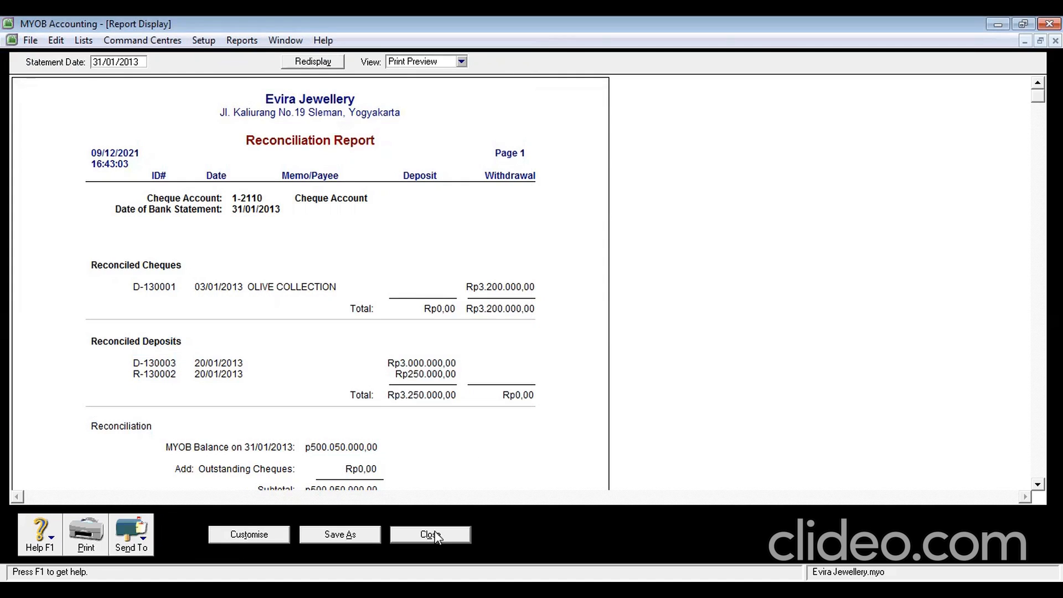
pyautogui.click(430, 535)
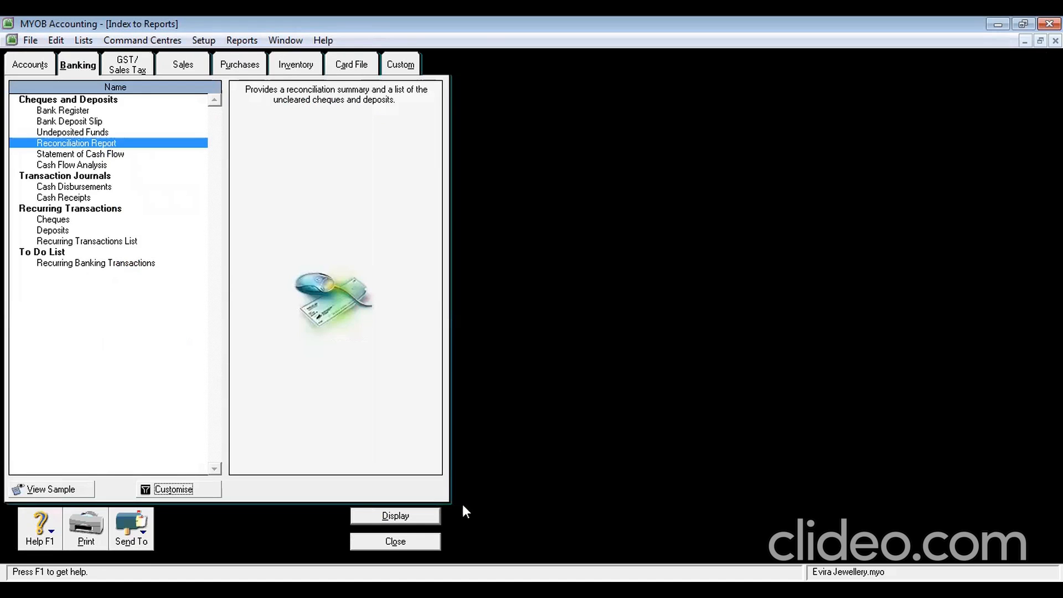
# In Security preferences, turn on audit trail tracking and lock entries before 31/1/2013
pyautogui.click(390, 540)
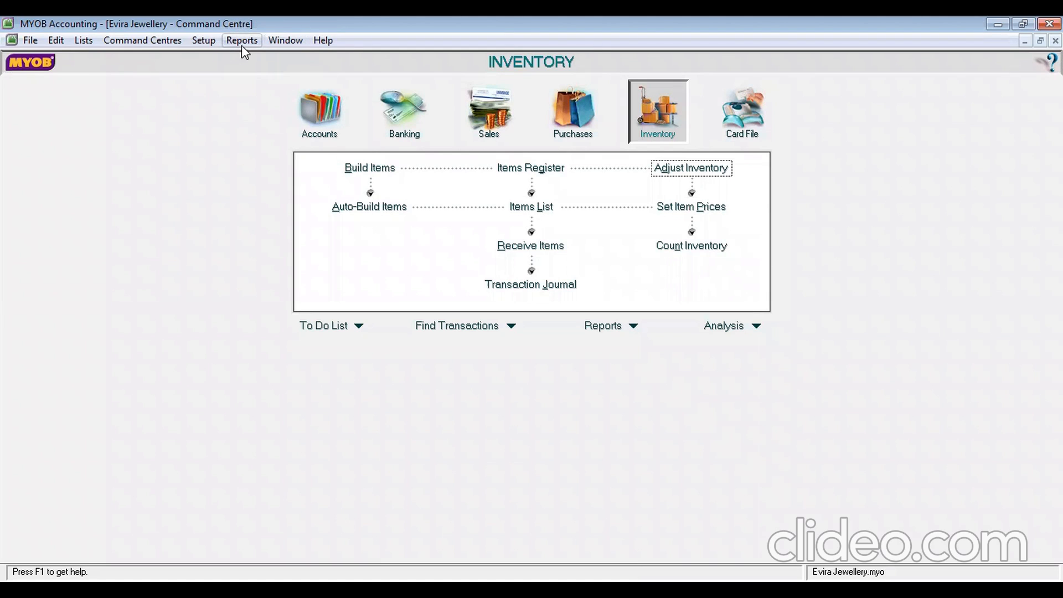
pyautogui.click(211, 45)
pyautogui.click(273, 111)
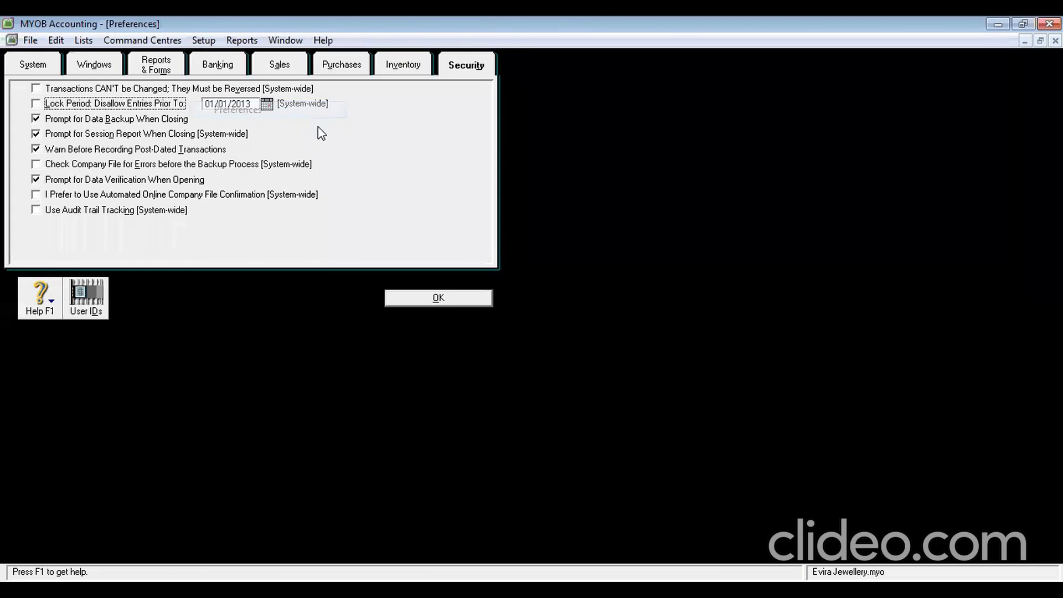
pyautogui.click(465, 73)
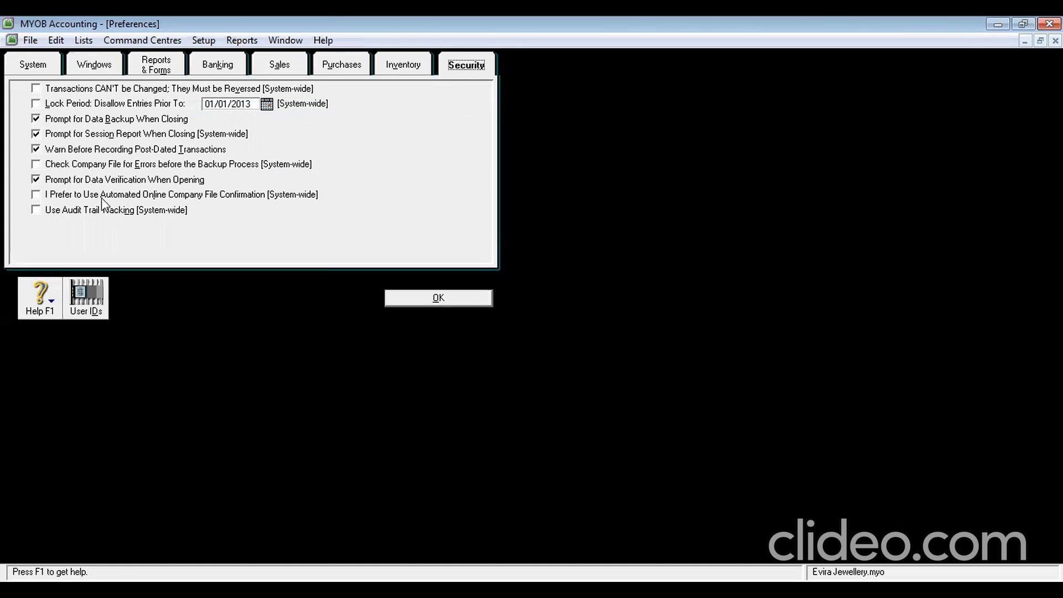
pyautogui.click(48, 211)
pyautogui.click(37, 210)
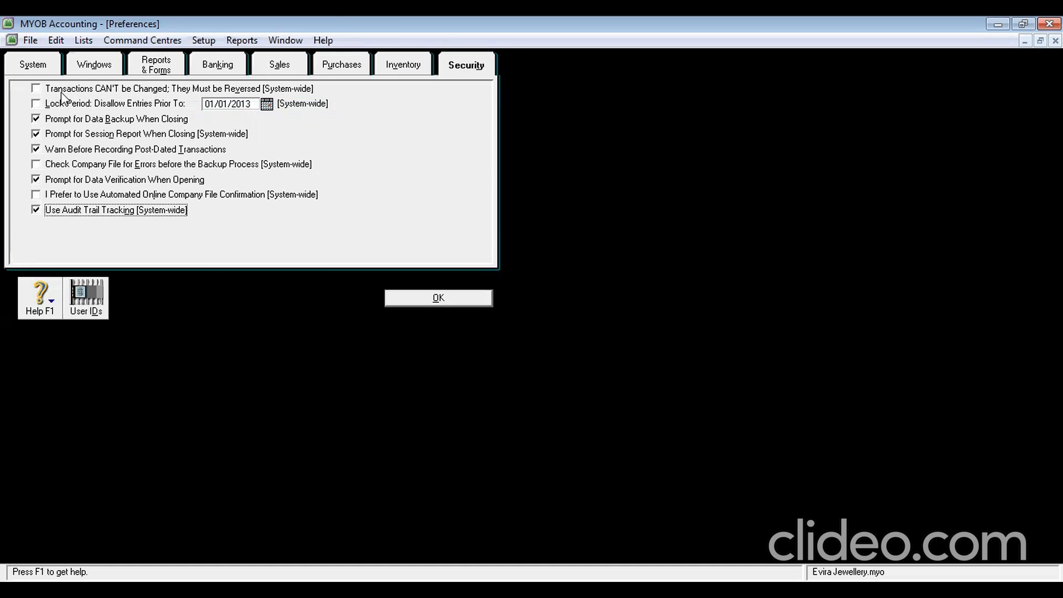
pyautogui.click(36, 104)
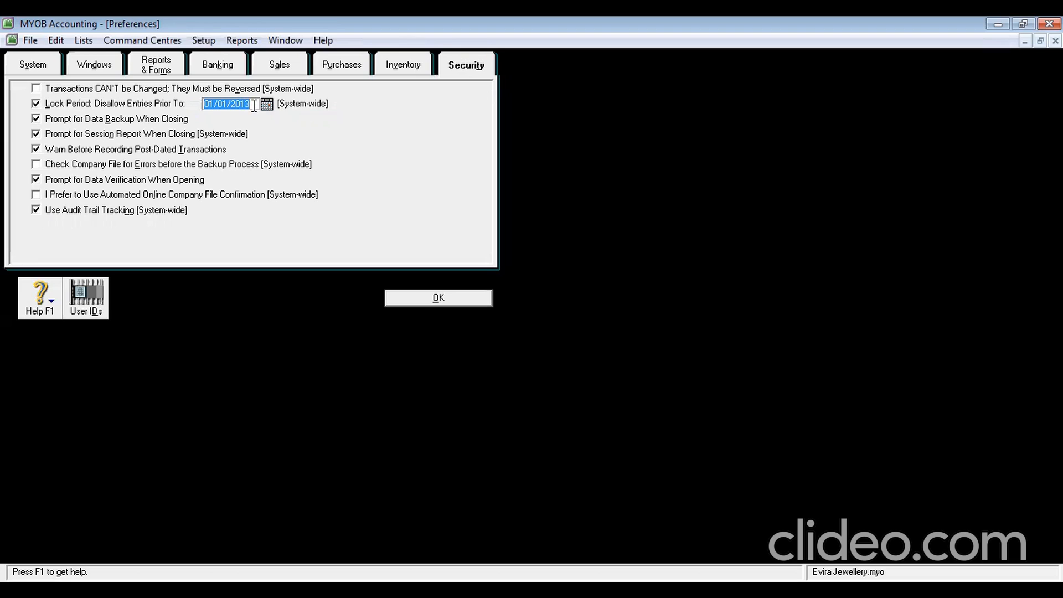
pyautogui.write('31/1/2013')
pyautogui.click(423, 297)
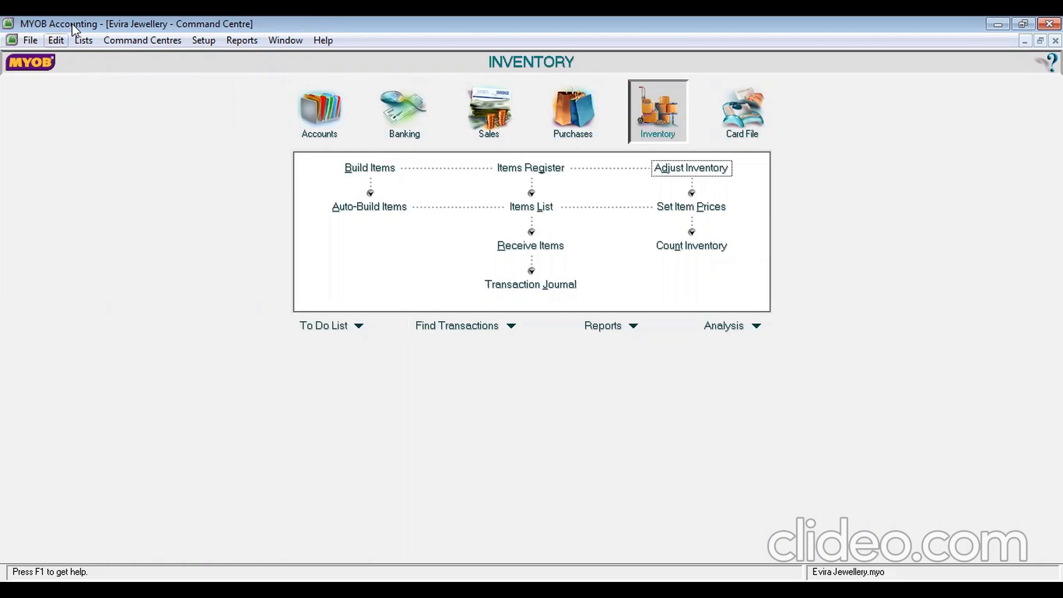
# Check the company file for errors, then back it up as MYOB1209 in the Backup folder
pyautogui.click(29, 40)
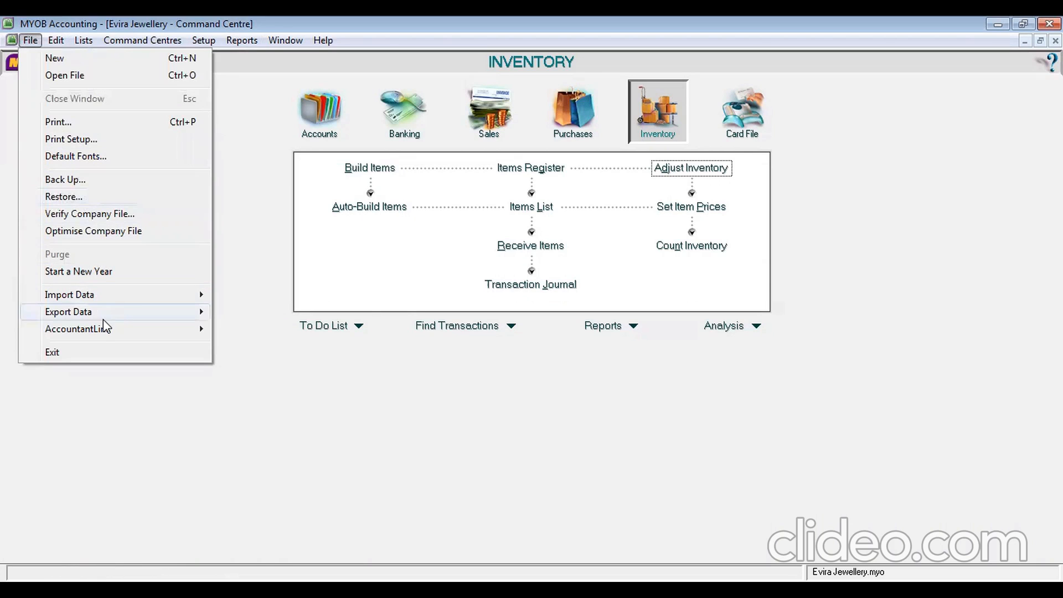
pyautogui.click(105, 180)
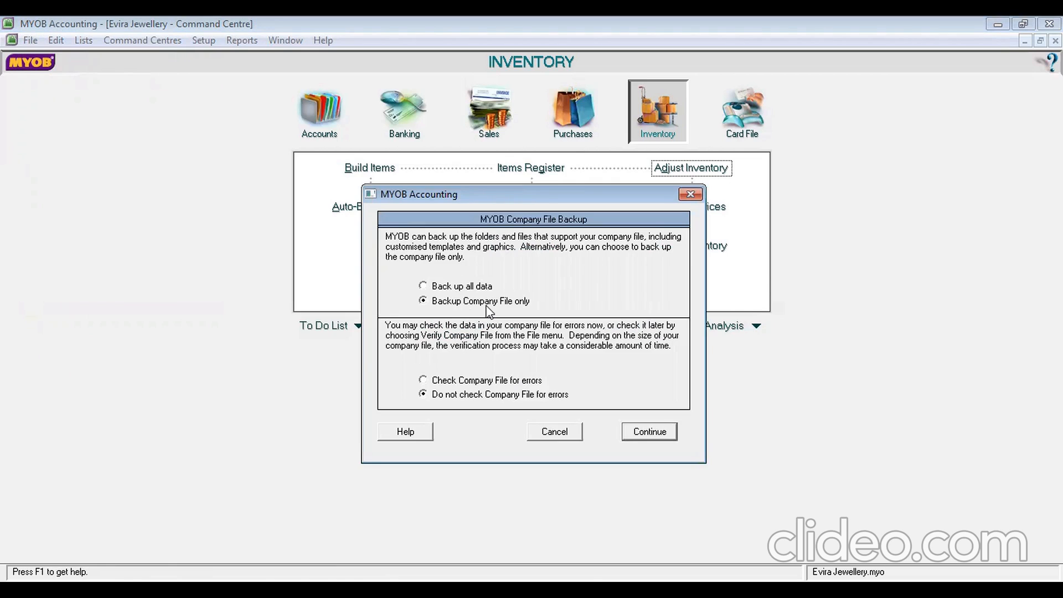
pyautogui.click(479, 381)
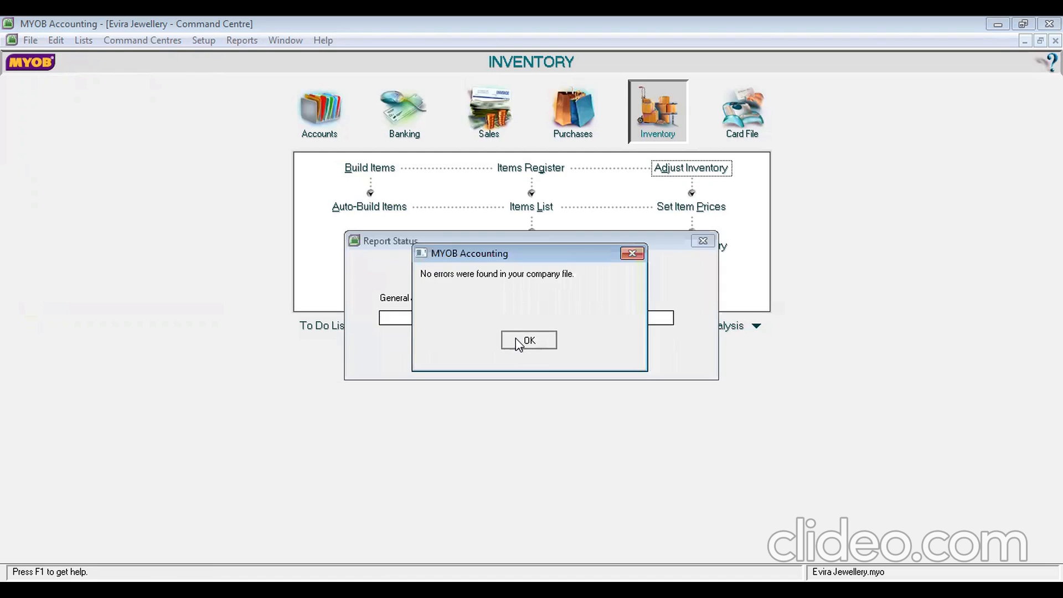
pyautogui.click(517, 339)
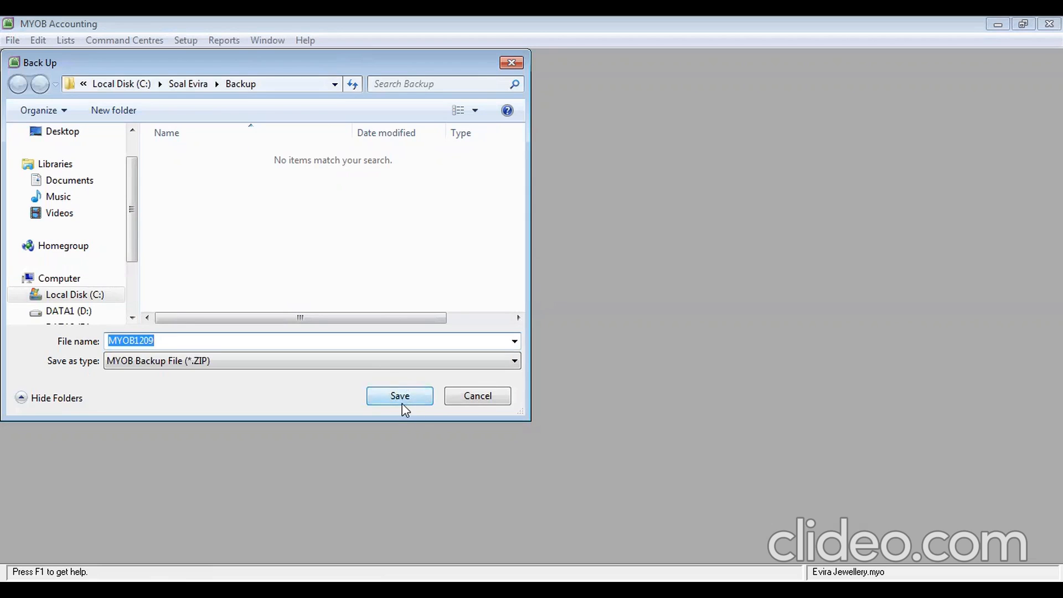
pyautogui.click(399, 391)
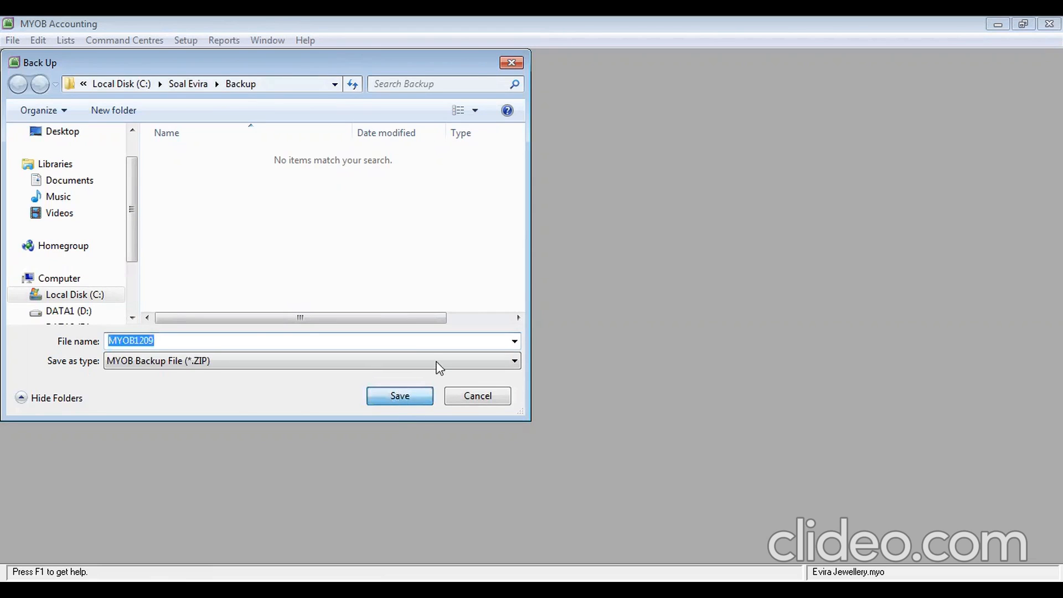
pyautogui.click(498, 87)
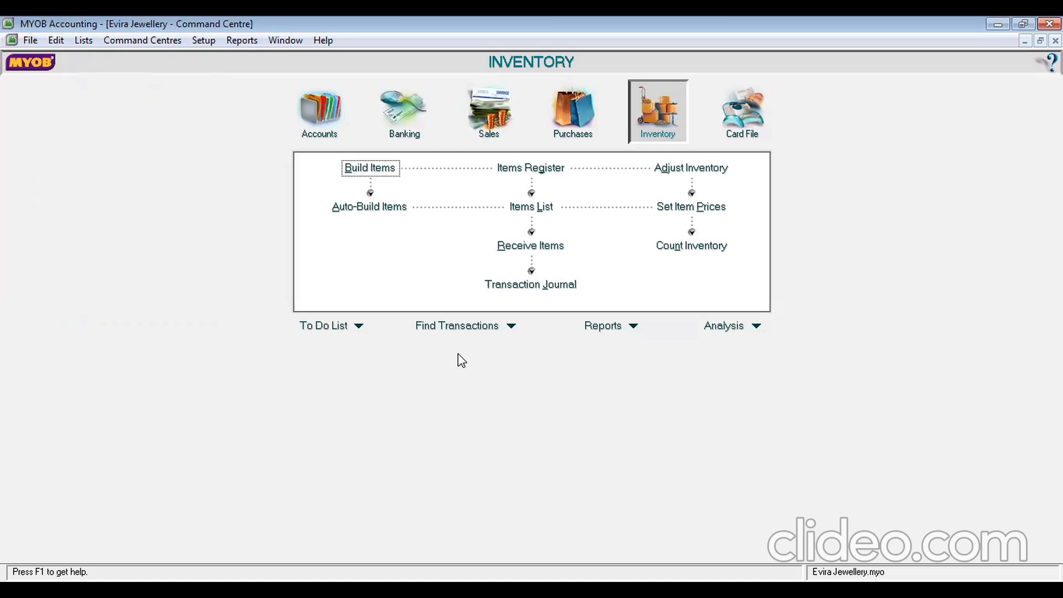
# Run the data auditor's transaction review to 31/1/2013 and display the deposits paid report
pyautogui.click(326, 117)
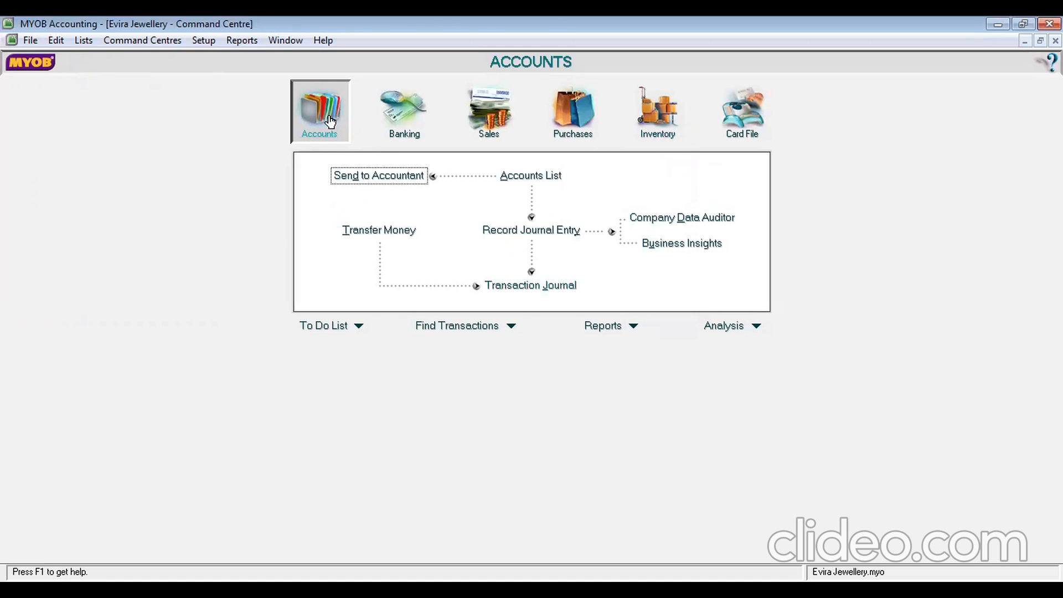
pyautogui.click(642, 220)
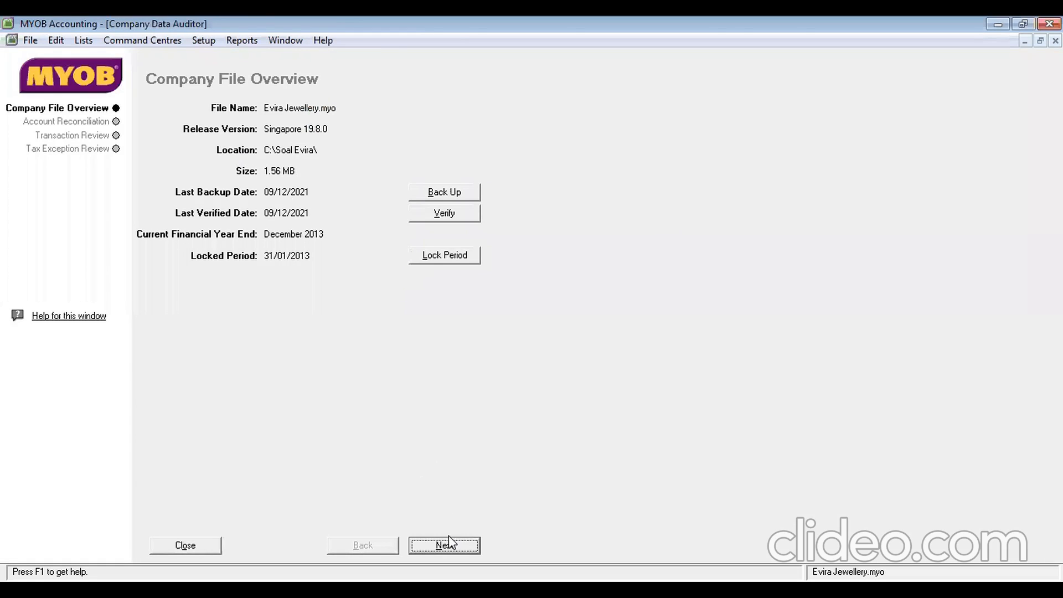
pyautogui.click(113, 136)
pyautogui.click(115, 123)
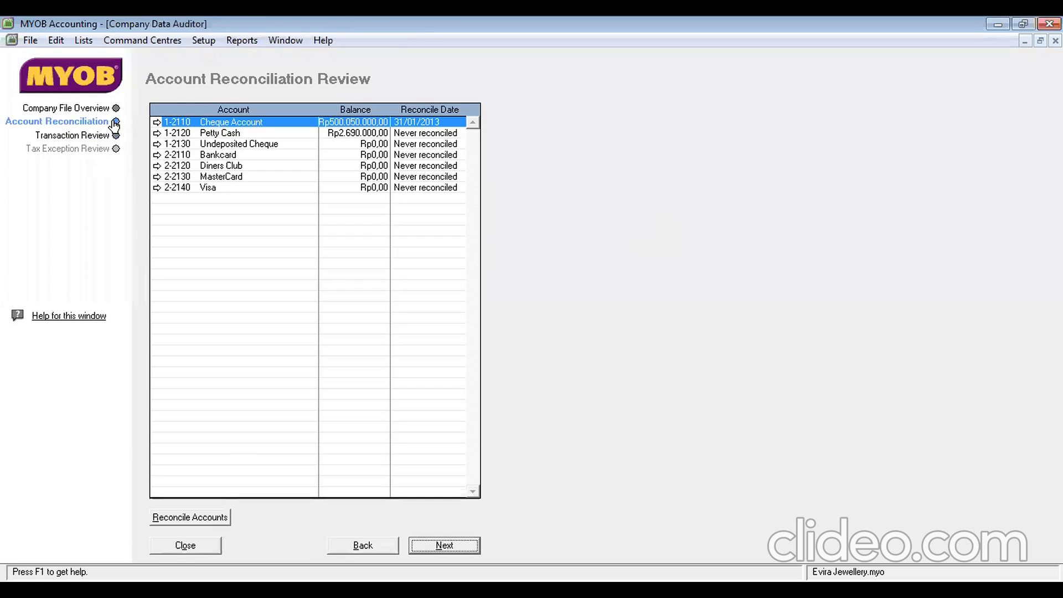
pyautogui.click(114, 136)
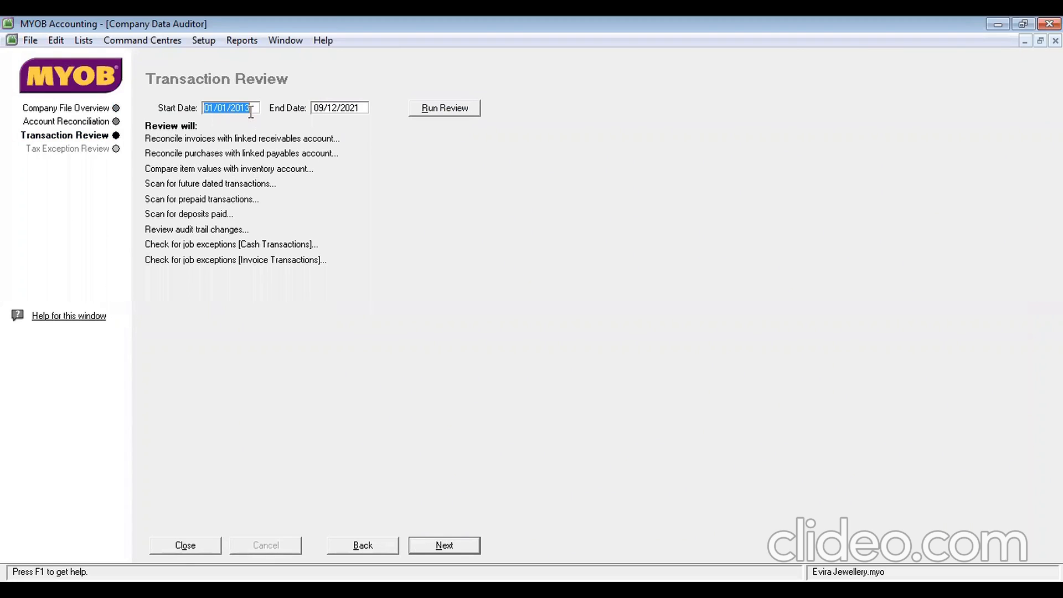
pyautogui.click(331, 108)
pyautogui.write('31')
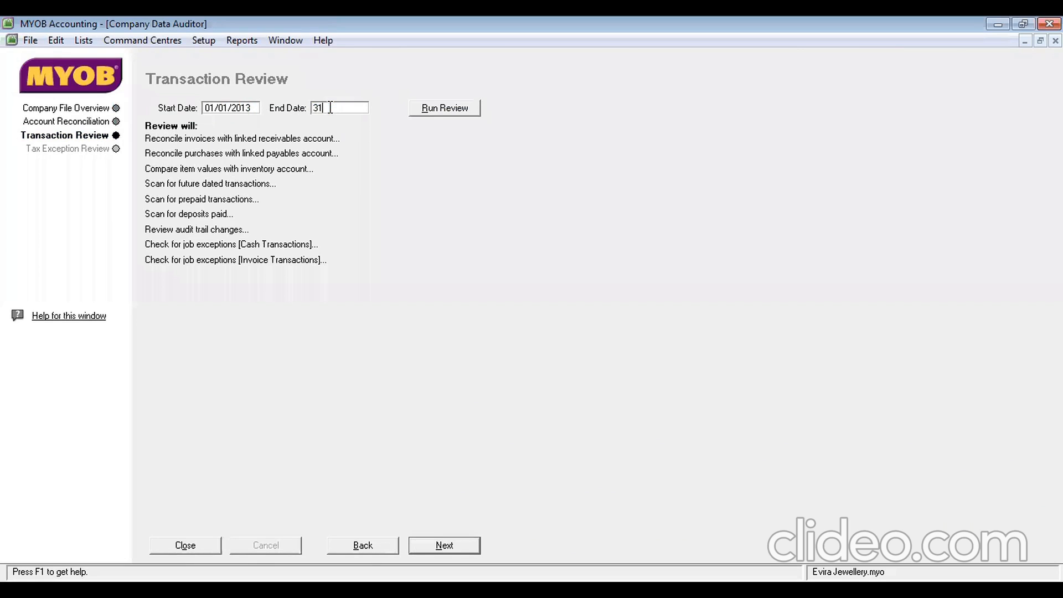
pyautogui.write('/1/2013')
pyautogui.click(470, 110)
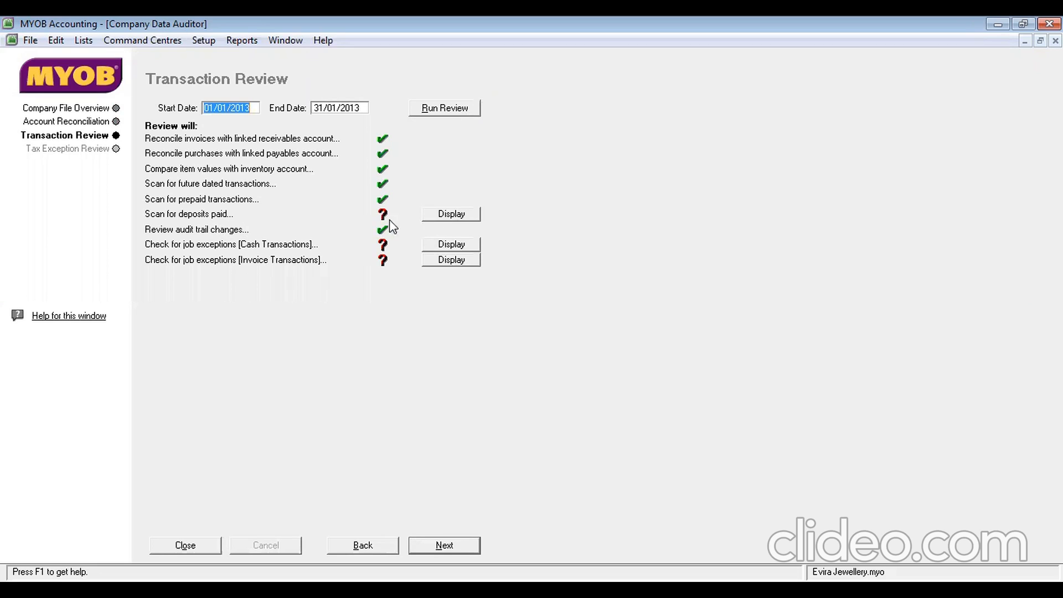
pyautogui.click(456, 213)
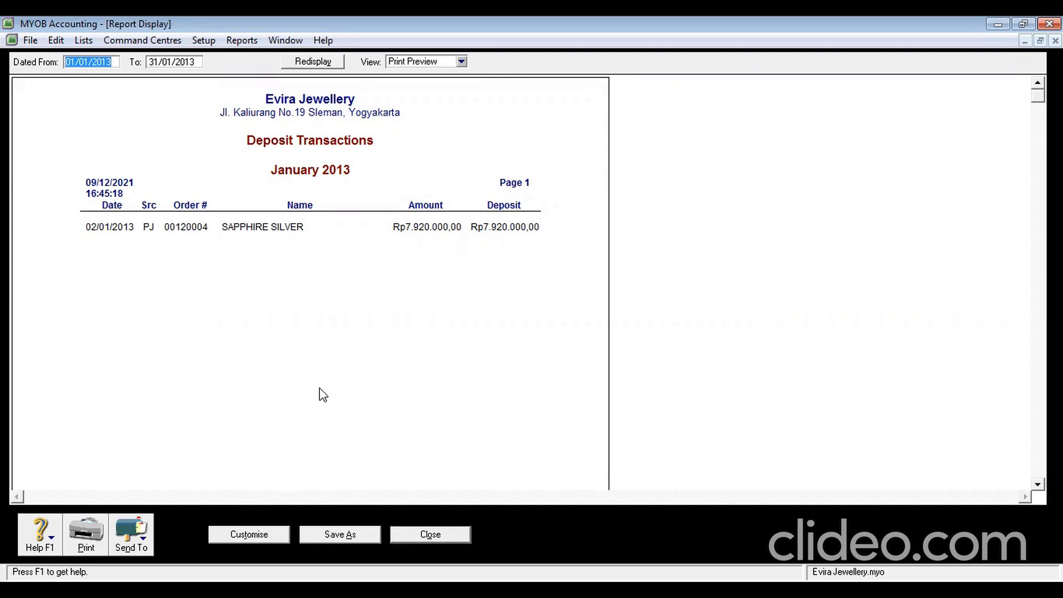
# Close the Deposit Transactions report
pyautogui.click(413, 533)
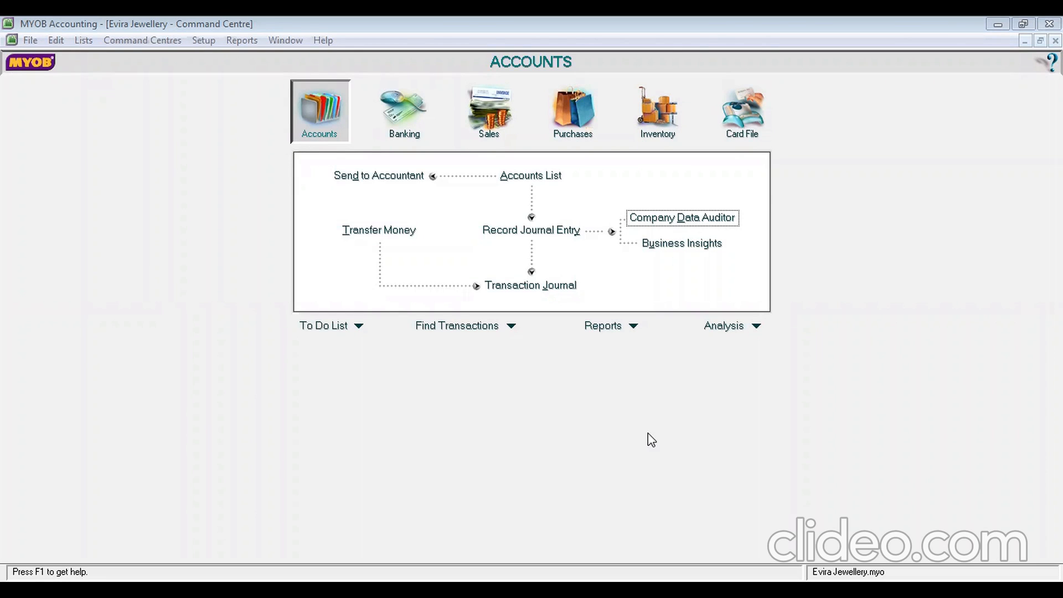
# Use Recurring Transaction February from the Recurring Transactions List to prefill a journal entry
pyautogui.click(83, 41)
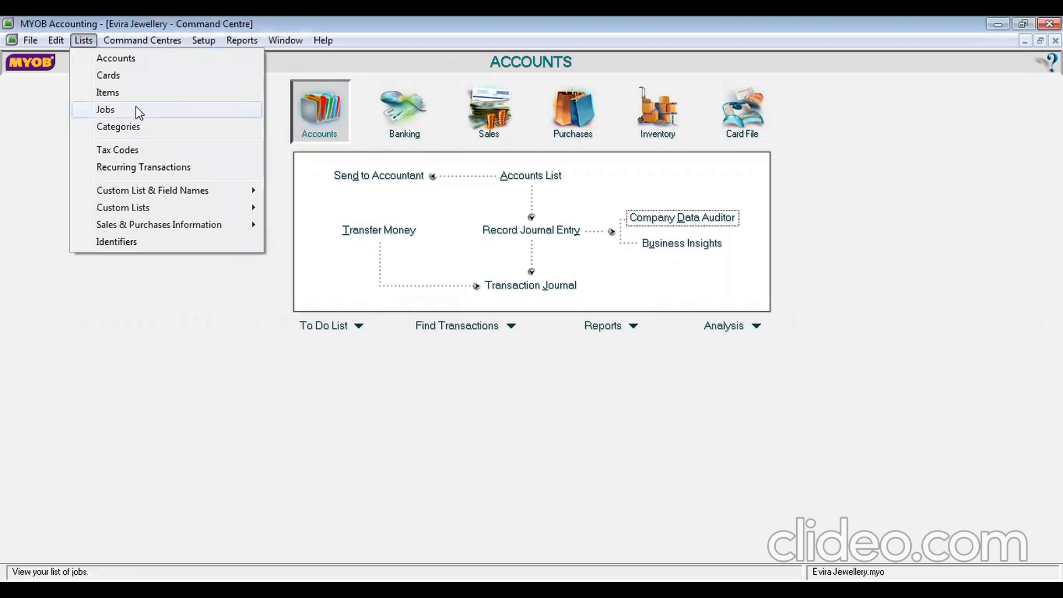
pyautogui.click(158, 176)
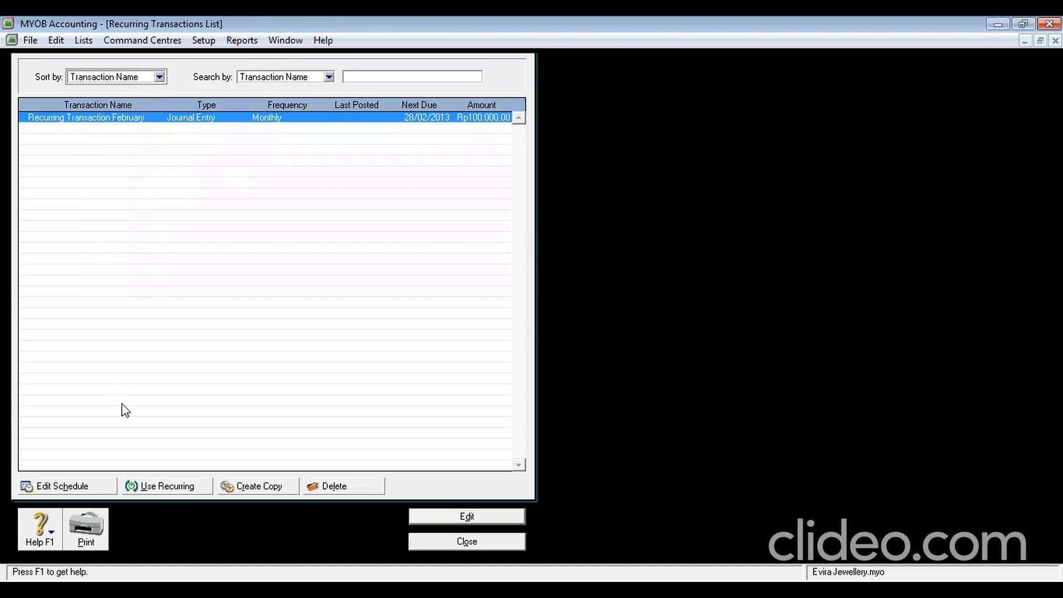
pyautogui.click(165, 488)
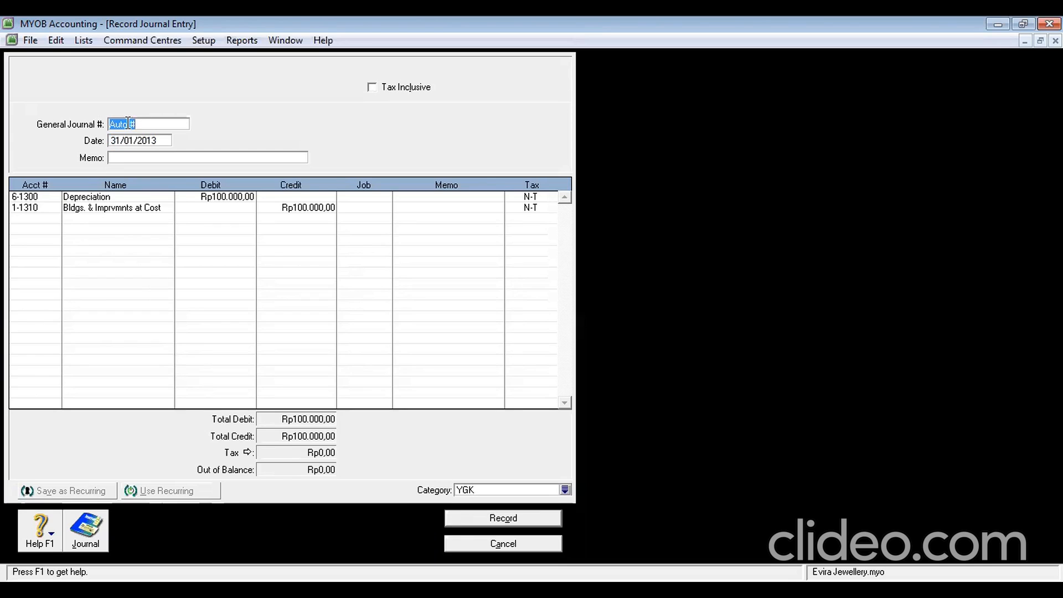
# Record the journal as G-130002 dated 28/2/2013, accepting the job warning, and close the recurring list
pyautogui.write('G-130002')
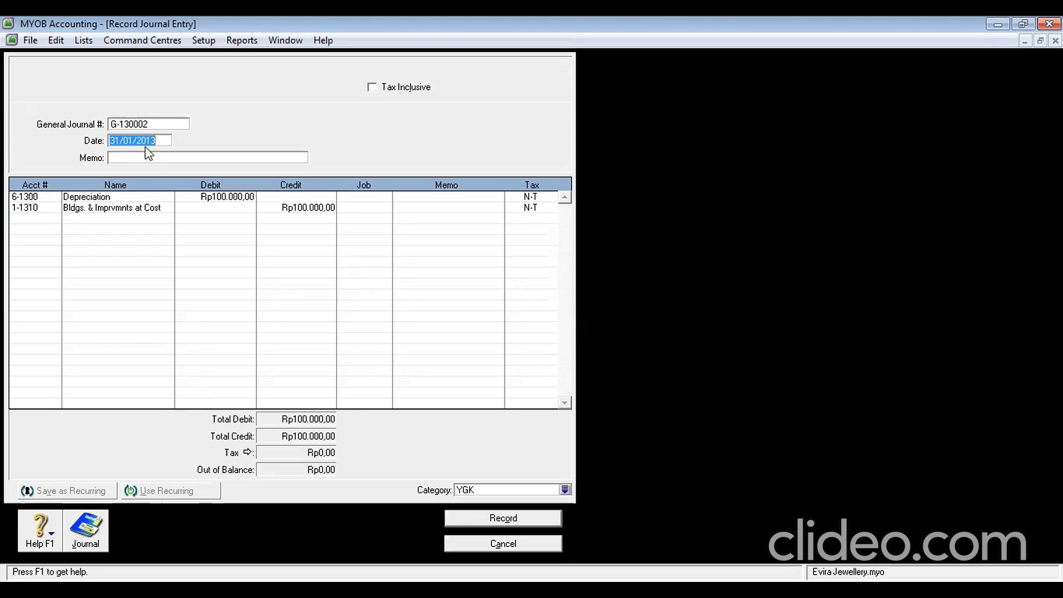
pyautogui.write('28/2/2013')
pyautogui.click(491, 518)
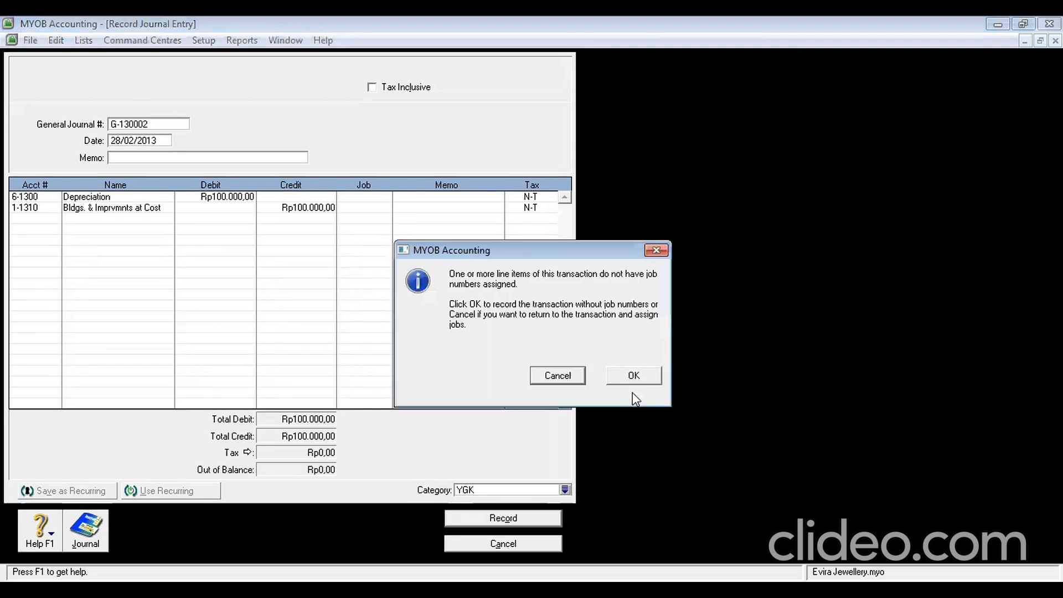
pyautogui.click(629, 376)
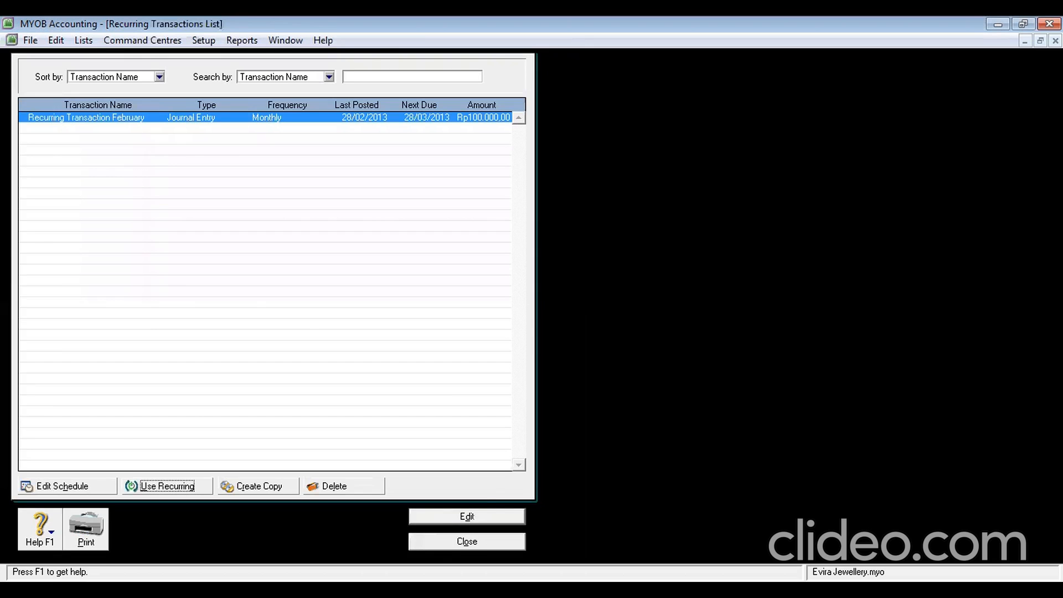
pyautogui.click(457, 540)
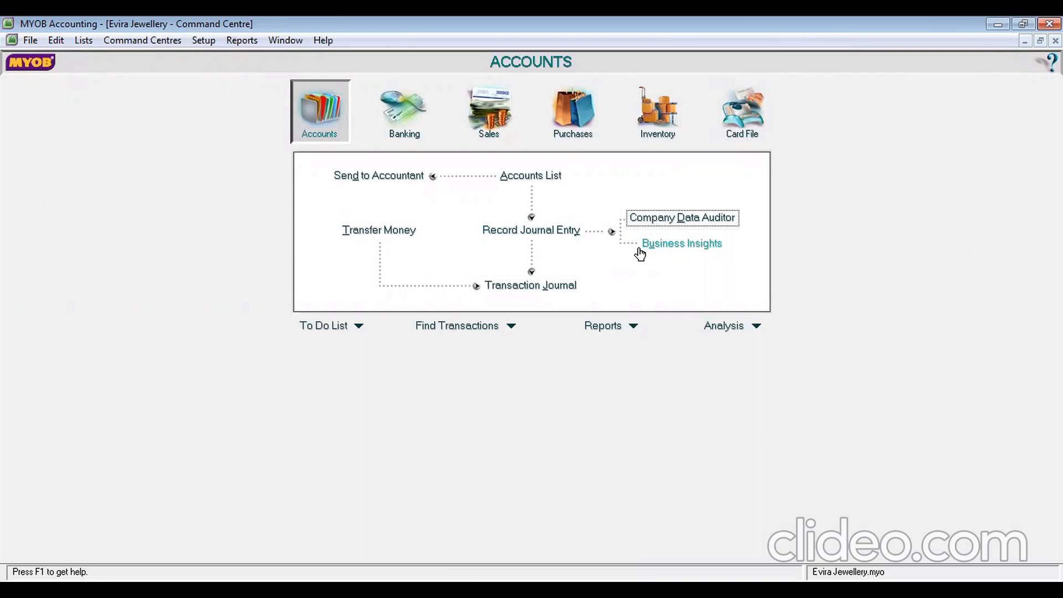
# Rerun the data auditor's transaction review and display the future dated transactions found
pyautogui.click(683, 220)
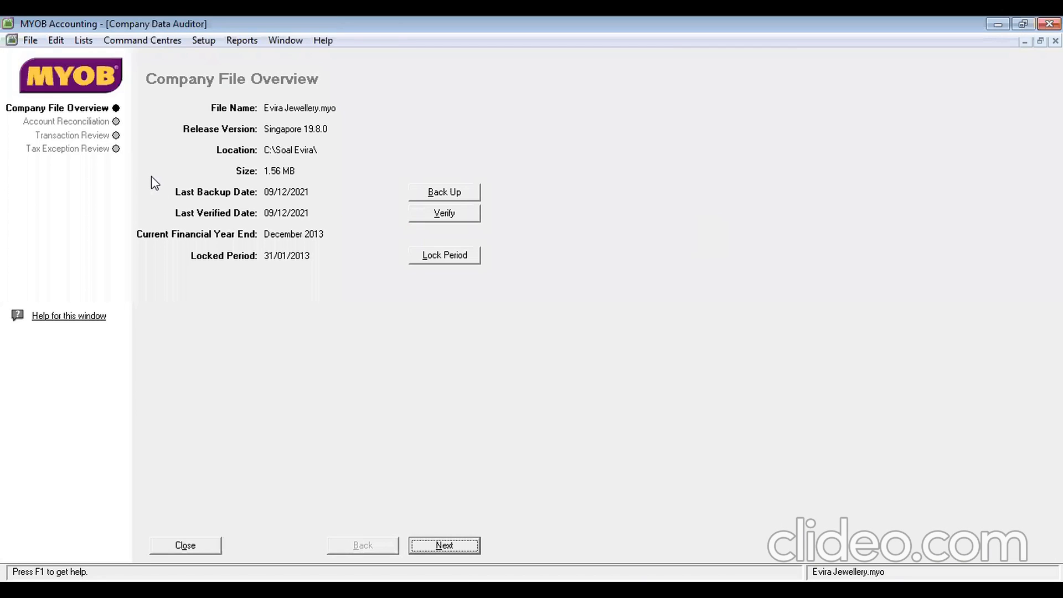
pyautogui.click(109, 135)
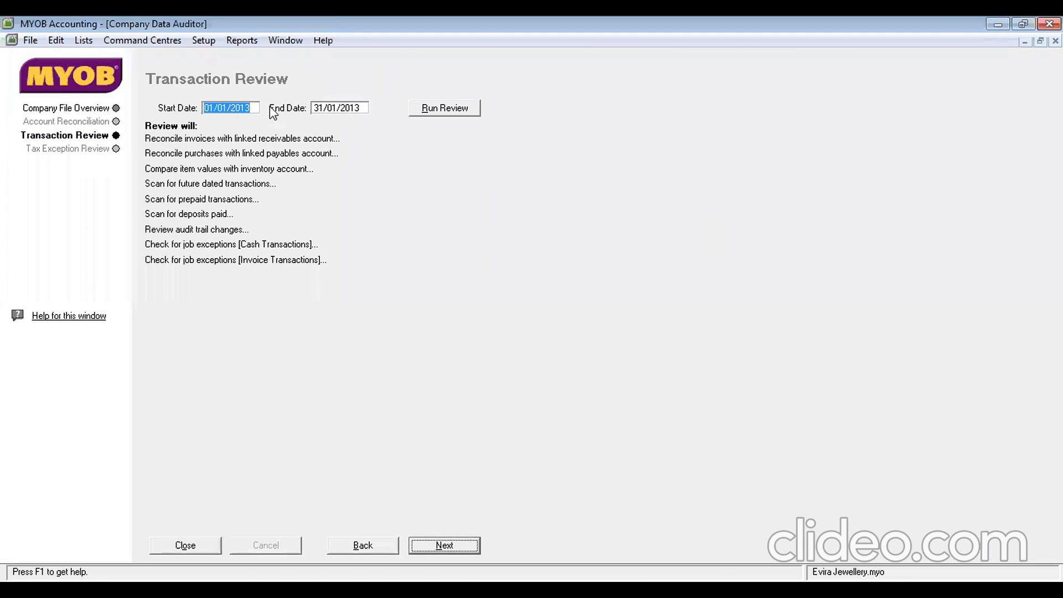
pyautogui.click(249, 107)
pyautogui.click(424, 110)
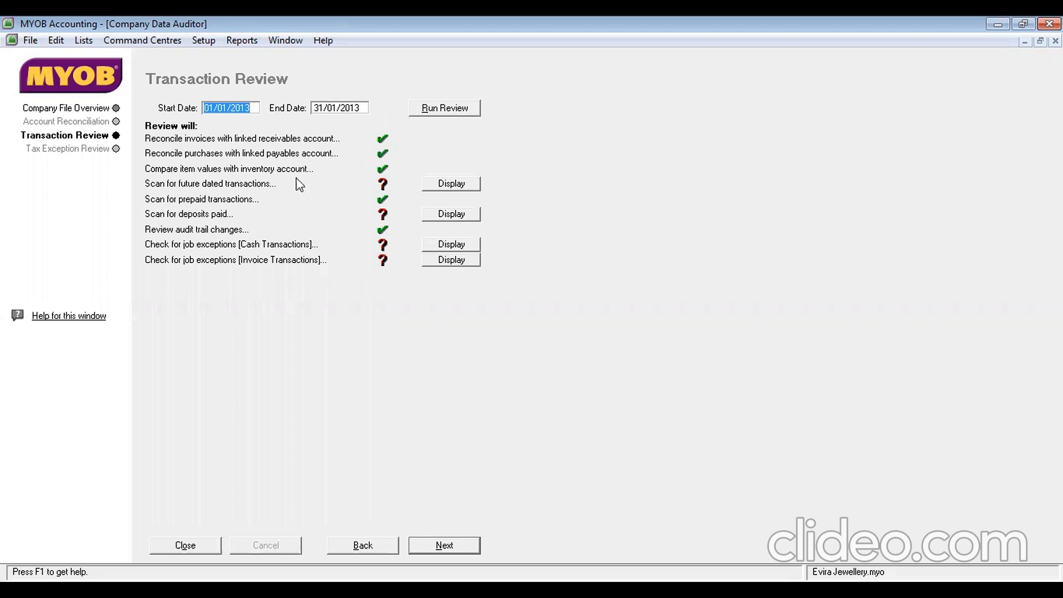
pyautogui.click(450, 184)
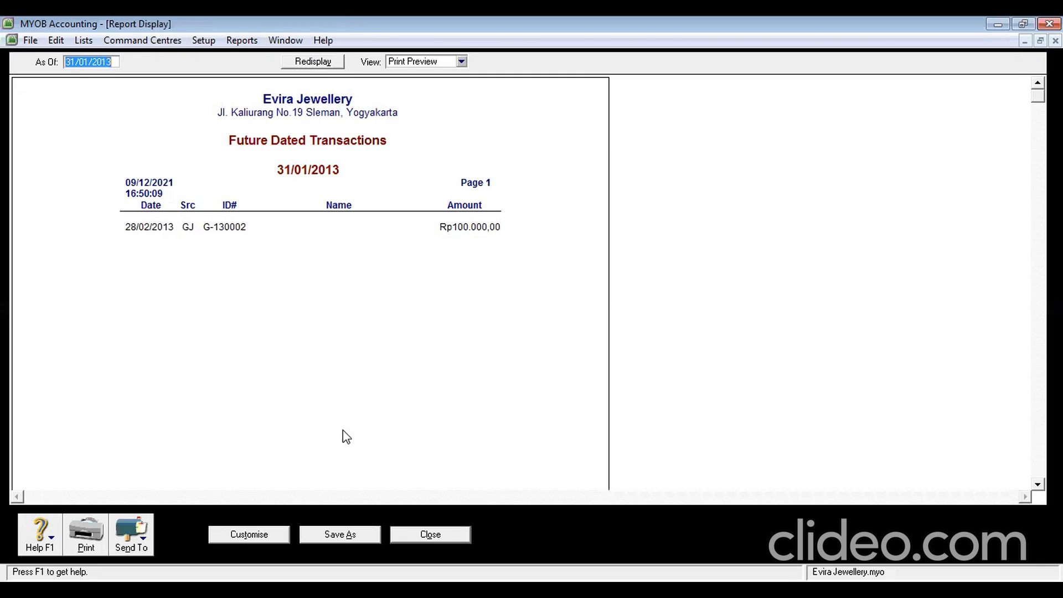
# Save the Future Dated Transactions report as a PDF in C:\Soal Evira\Folder and close it
pyautogui.click(144, 533)
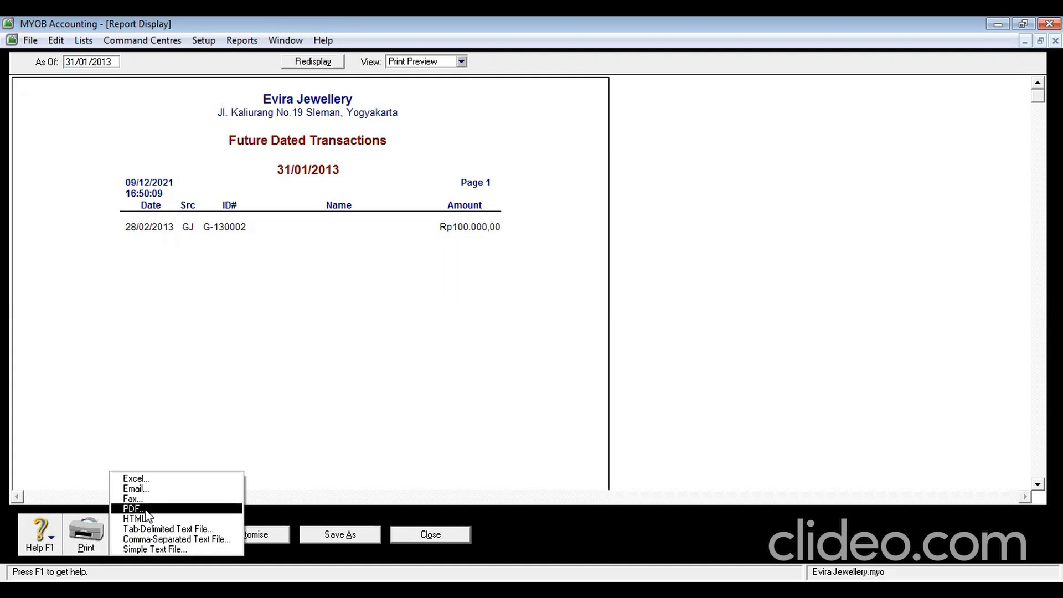
pyautogui.click(145, 510)
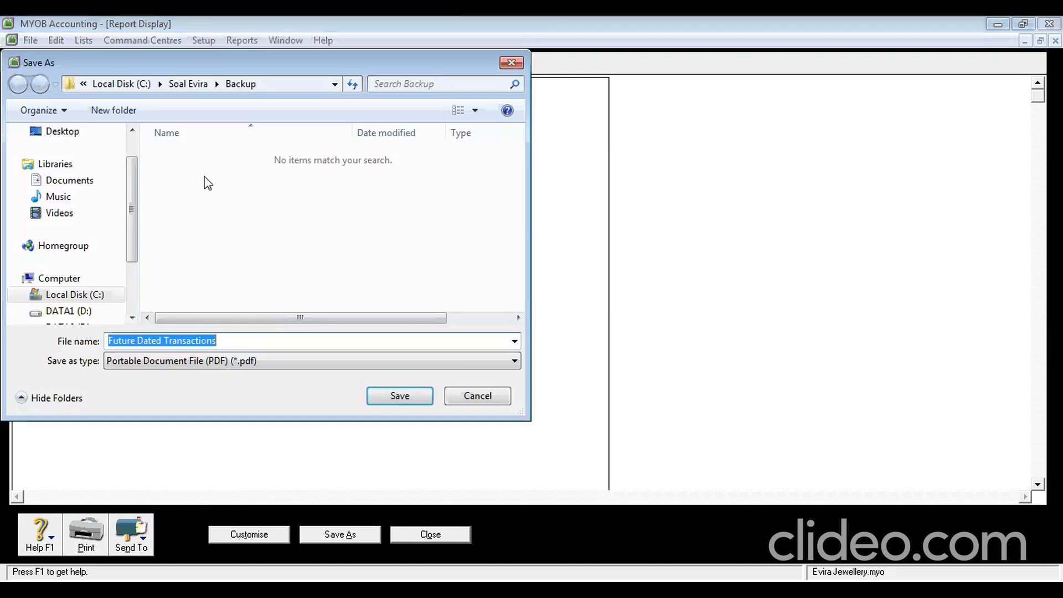
pyautogui.click(188, 83)
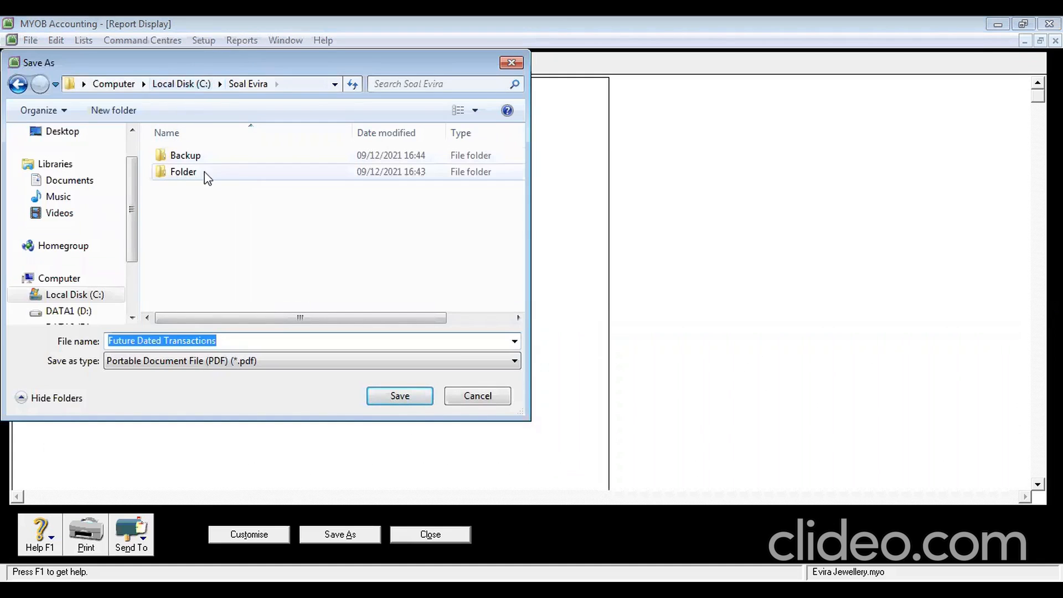
pyautogui.click(182, 85)
pyautogui.scroll(-1, 183, 288)
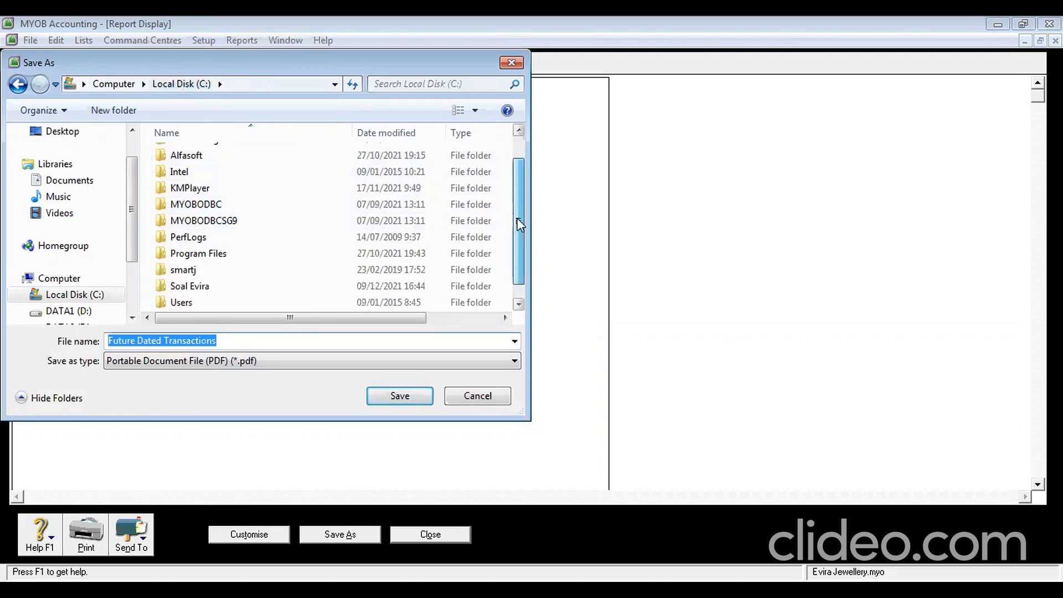
pyautogui.doubleClick(176, 271)
pyautogui.click(203, 170)
pyautogui.doubleClick(203, 171)
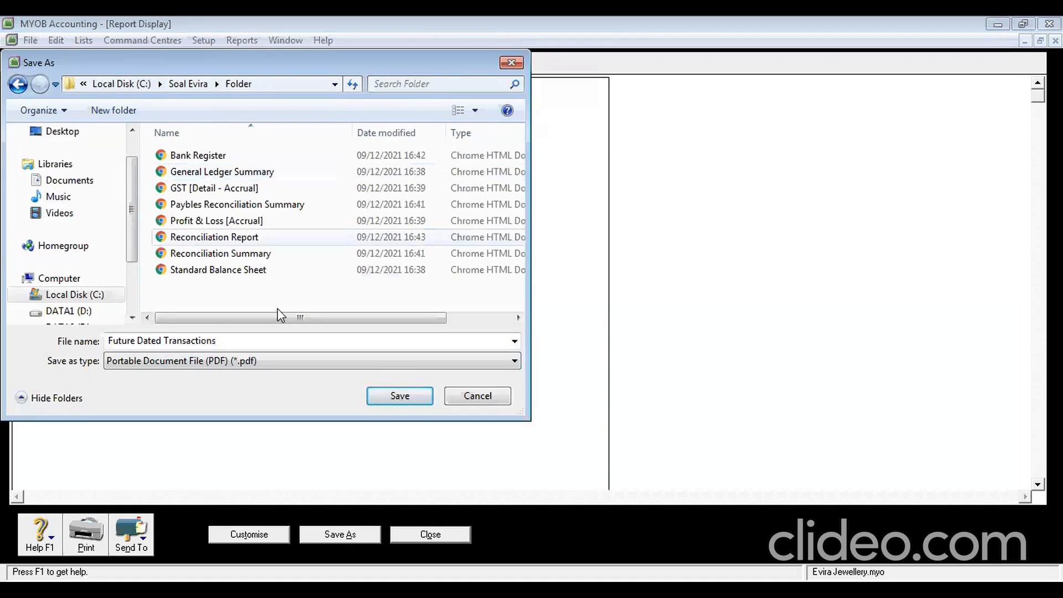
pyautogui.click(400, 397)
pyautogui.click(432, 534)
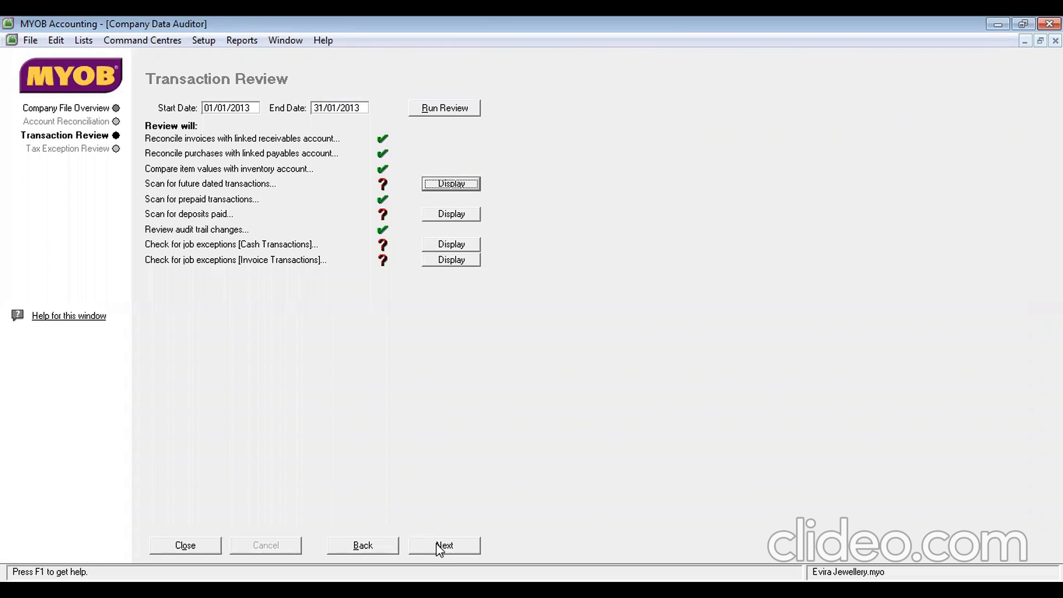
# Delete journal transaction G-130002 from the future dated transactions report
pyautogui.click(455, 186)
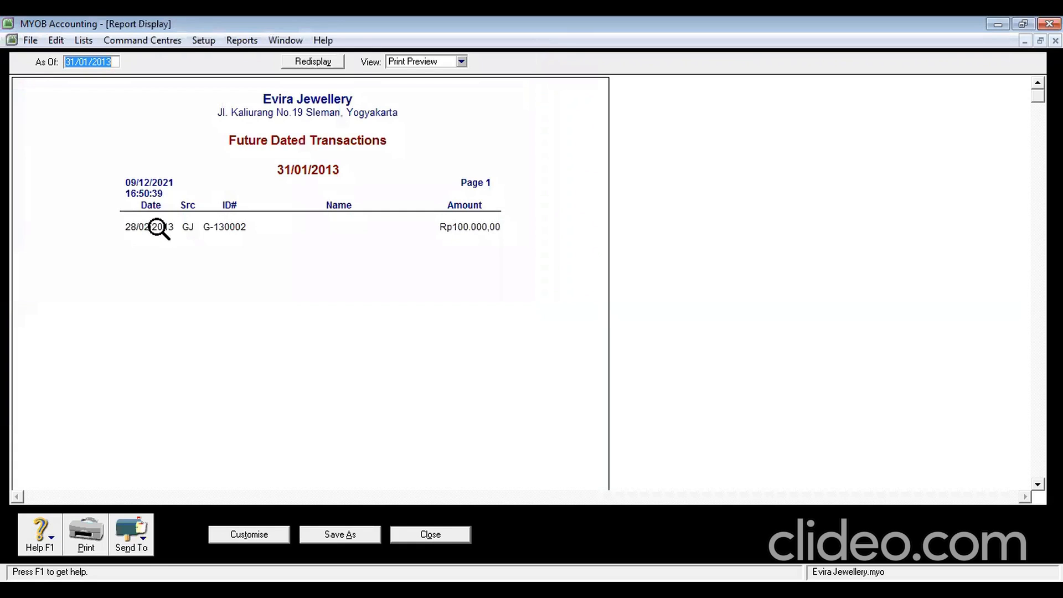
pyautogui.doubleClick(158, 228)
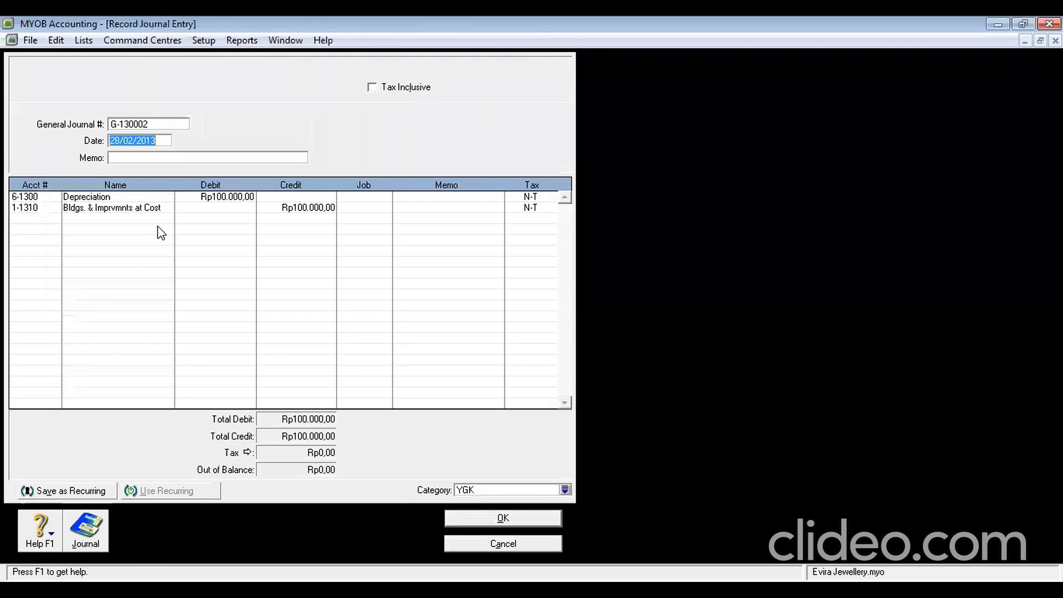
pyautogui.click(62, 42)
pyautogui.click(58, 45)
pyautogui.click(60, 44)
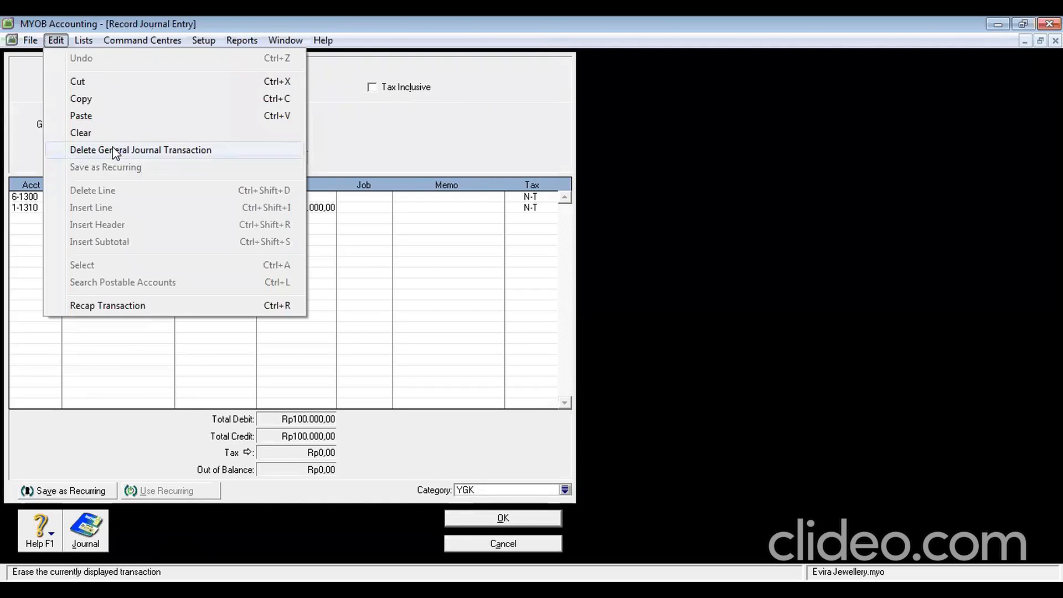
pyautogui.click(111, 149)
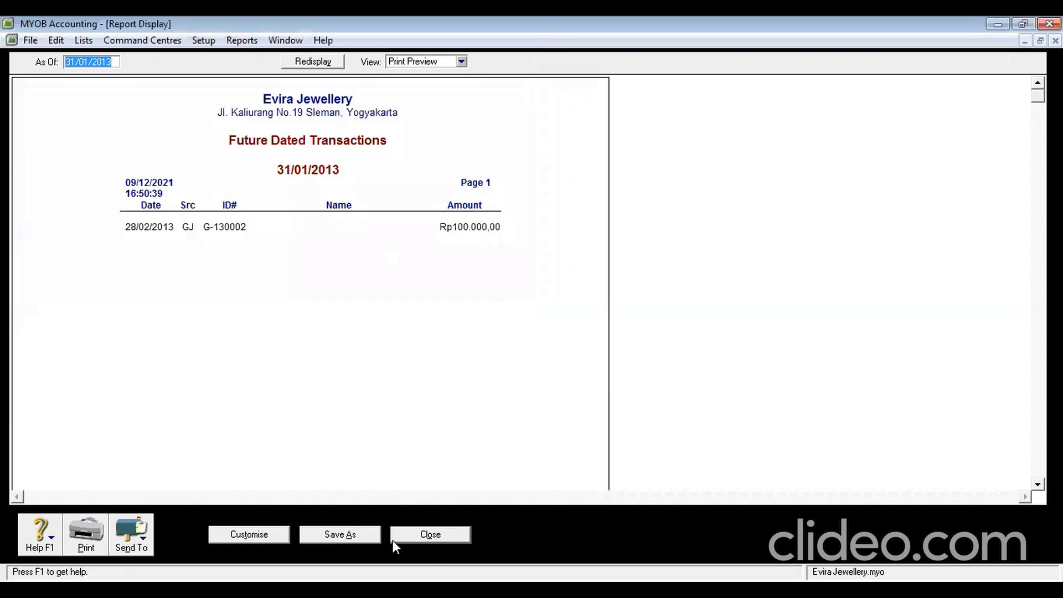
# Re-run the review to confirm no future dated transactions remain, then continue to Tax Exception Review
pyautogui.click(431, 535)
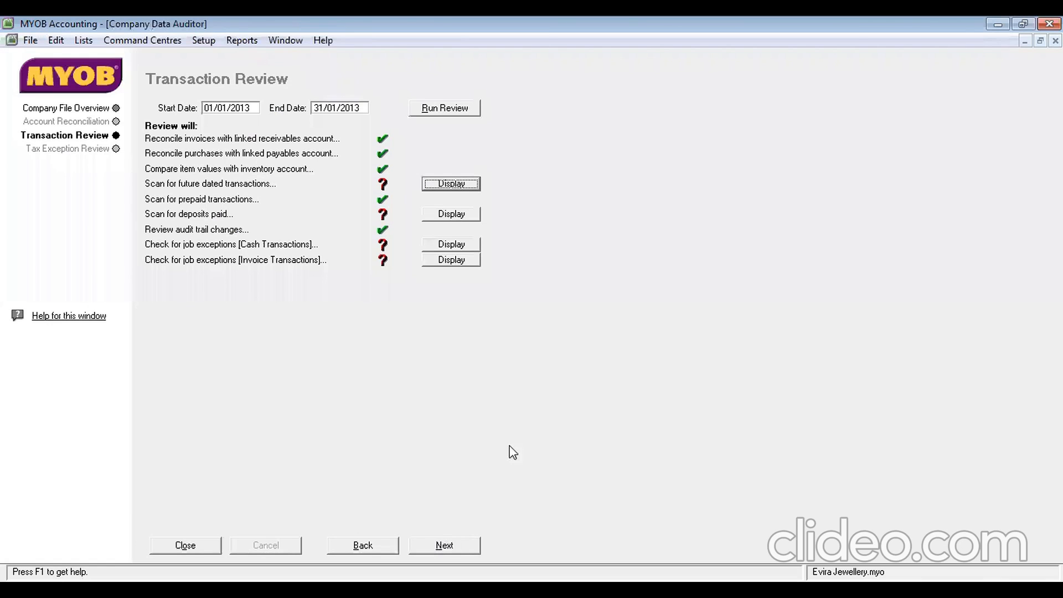
pyautogui.click(422, 110)
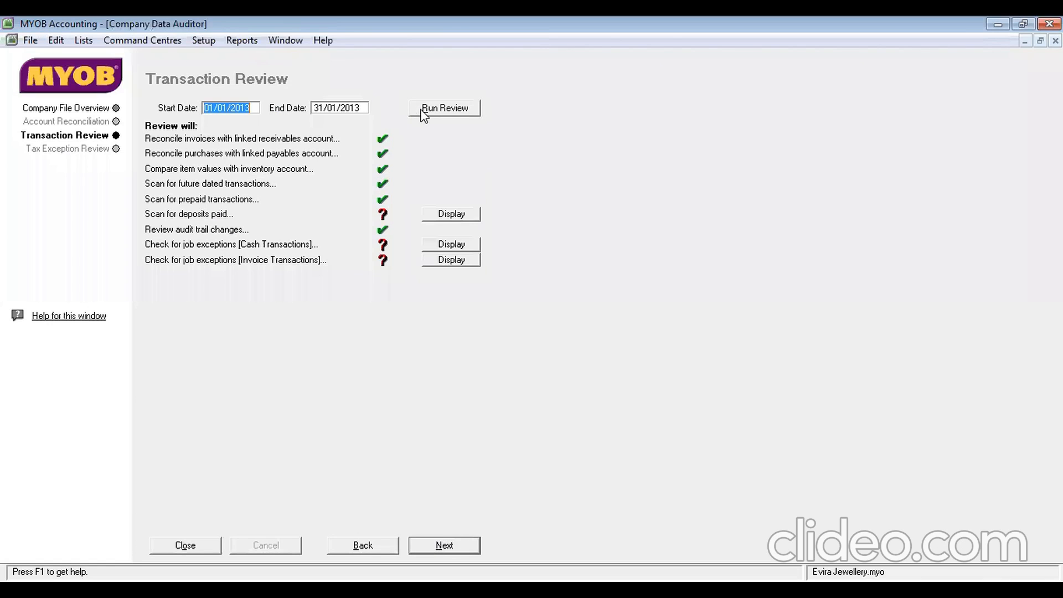
pyautogui.click(447, 548)
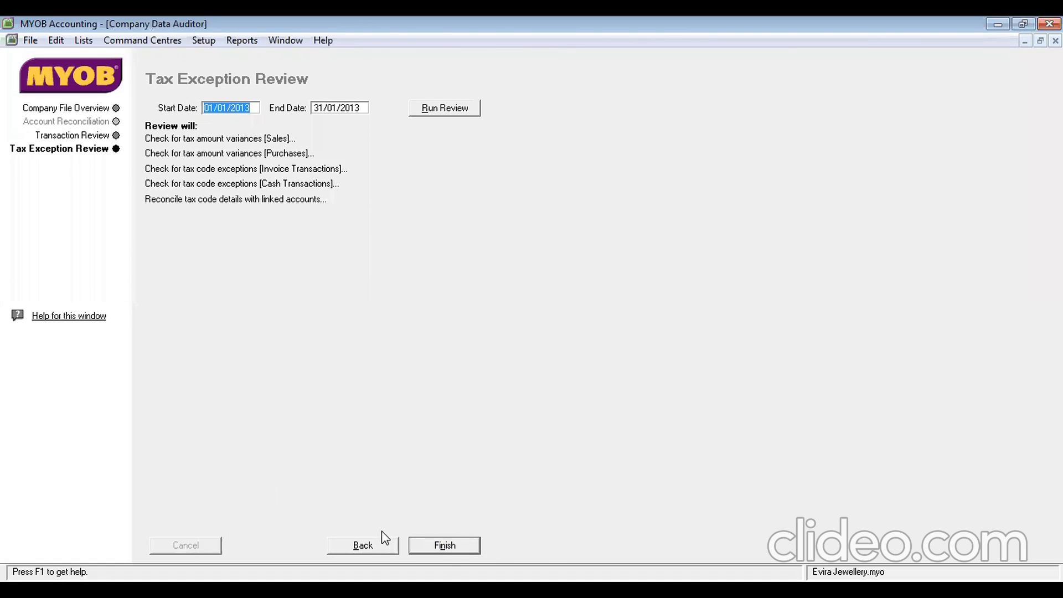
# Finish the Company Data Auditor and decline printing its summary report
pyautogui.click(446, 548)
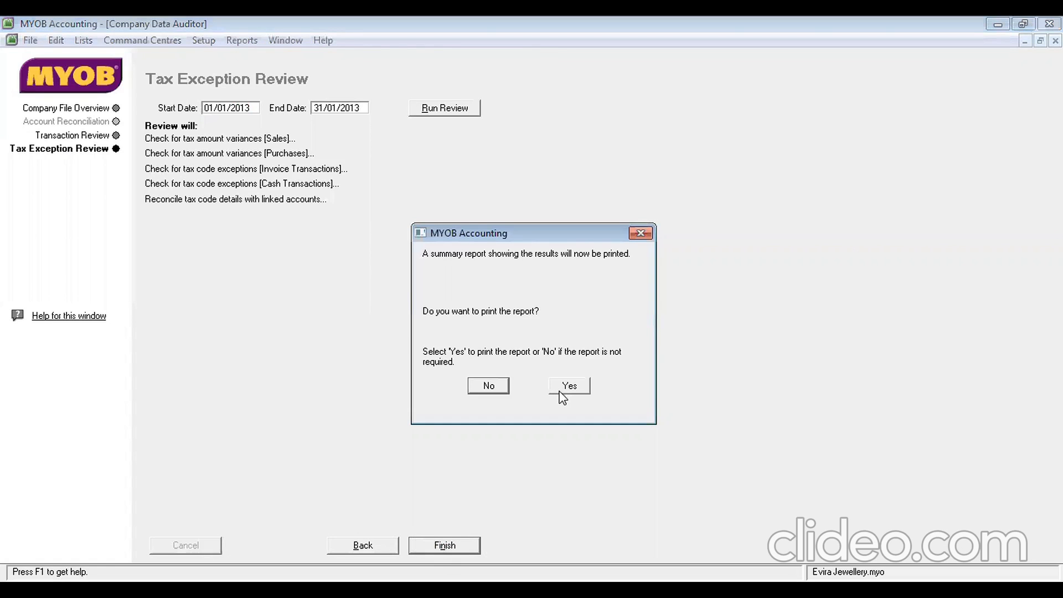
pyautogui.click(500, 390)
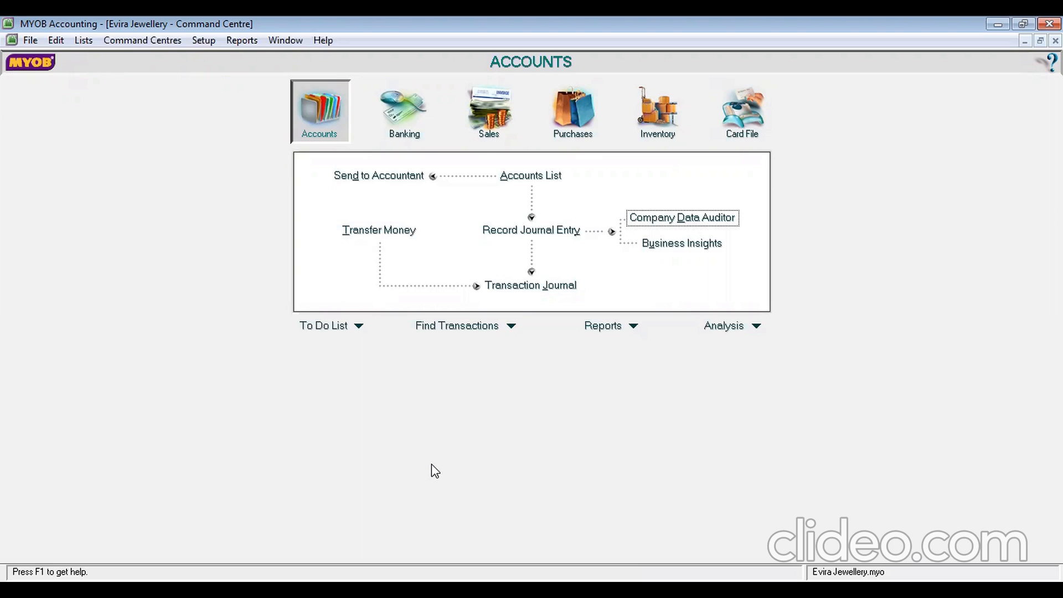
# Show Sales Transaction Journal receipts dated 01/01/2013 to 31/01/2013, listing R-130001 and R-130002
pyautogui.click(512, 114)
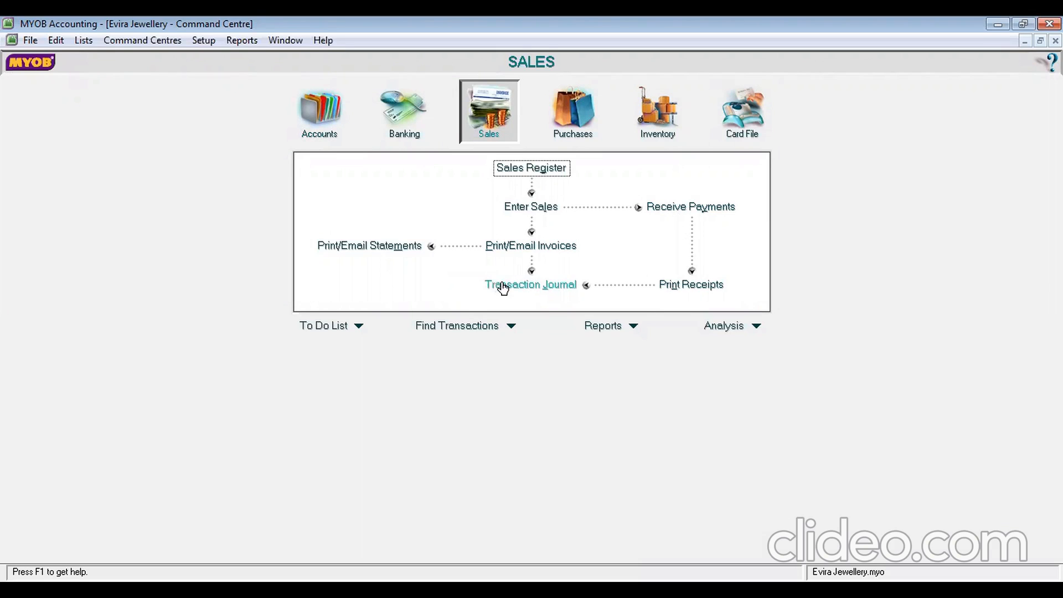
pyautogui.click(541, 285)
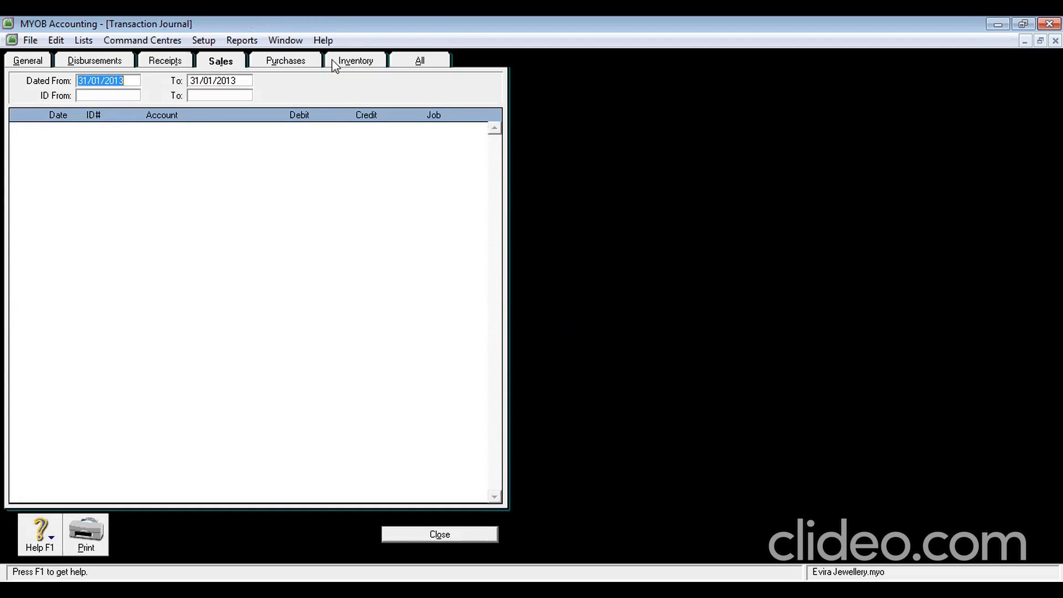
pyautogui.click(167, 63)
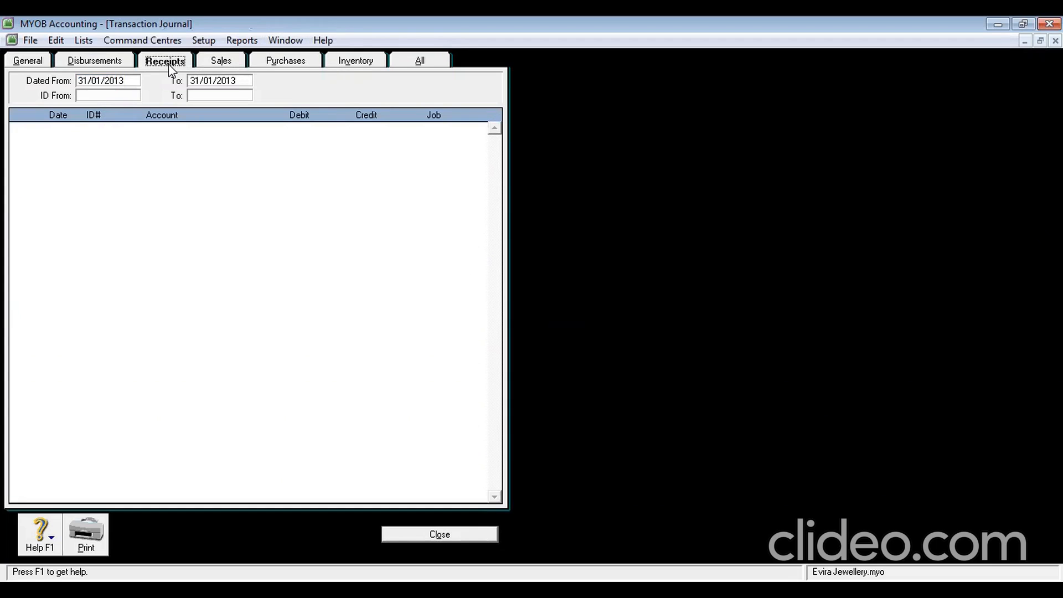
pyautogui.click(134, 83)
pyautogui.press('Tab')
pyautogui.click(139, 81)
pyautogui.doubleClick(137, 78)
pyautogui.write('1')
pyautogui.write('/1./')
pyautogui.press('BackSpace')
pyautogui.press('BackSpace')
pyautogui.write('/2013')
pyautogui.press('Tab')
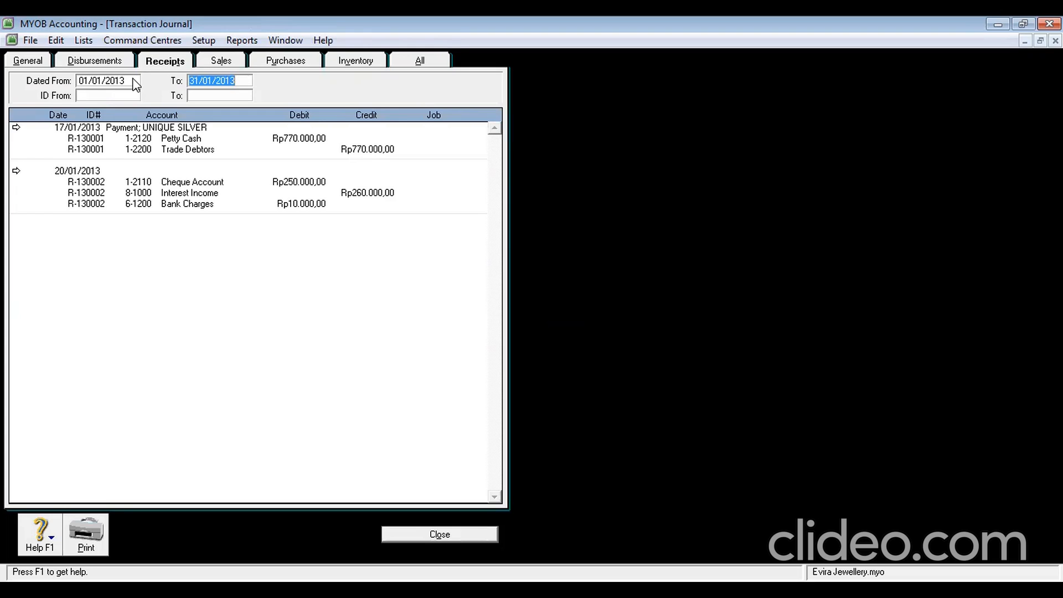
# Try deleting UNIQUE SILVER's receipt R-130001; the lock-period warning blocks the deletion
pyautogui.doubleClick(119, 128)
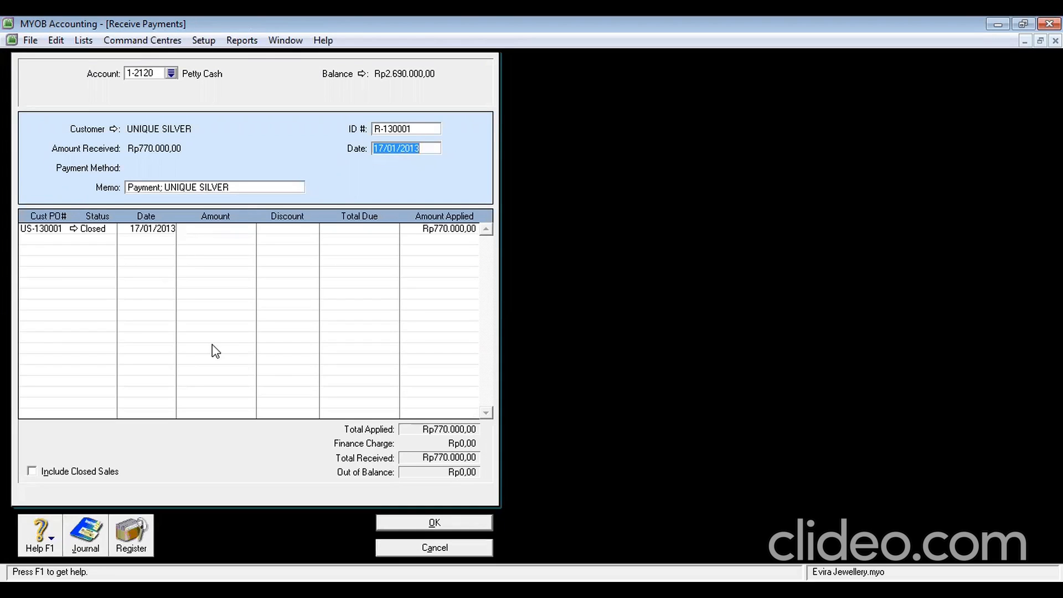
pyautogui.click(74, 229)
pyautogui.click(532, 357)
pyautogui.rightClick(86, 241)
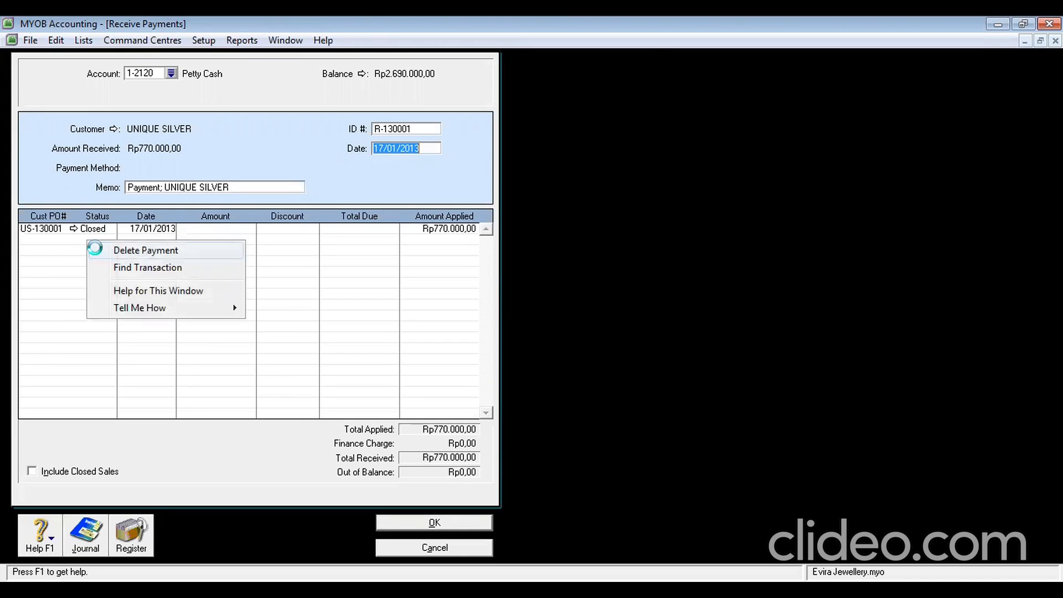
pyautogui.click(99, 252)
pyautogui.click(515, 359)
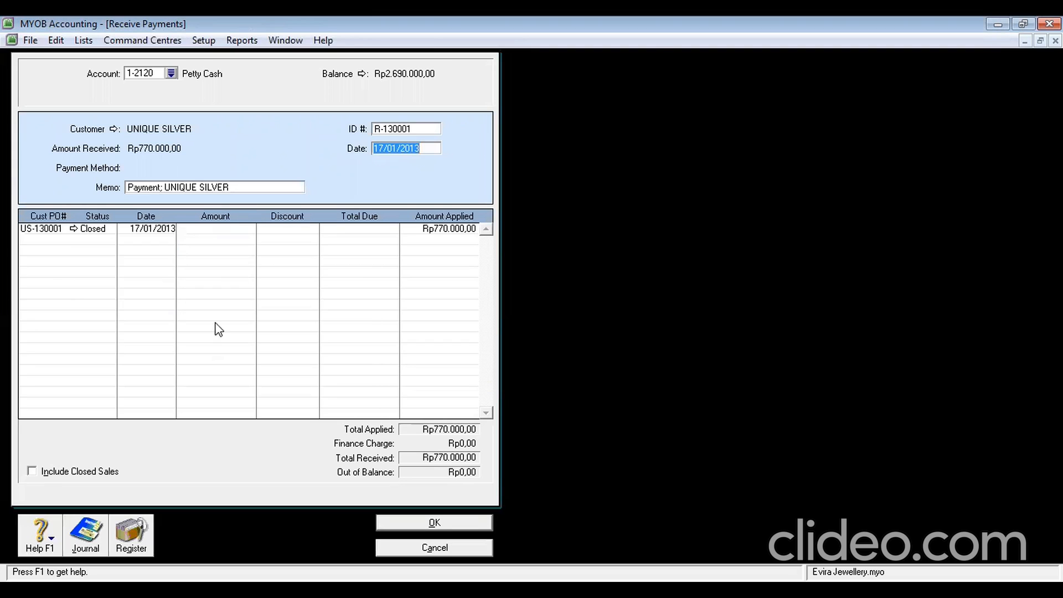
pyautogui.click(62, 230)
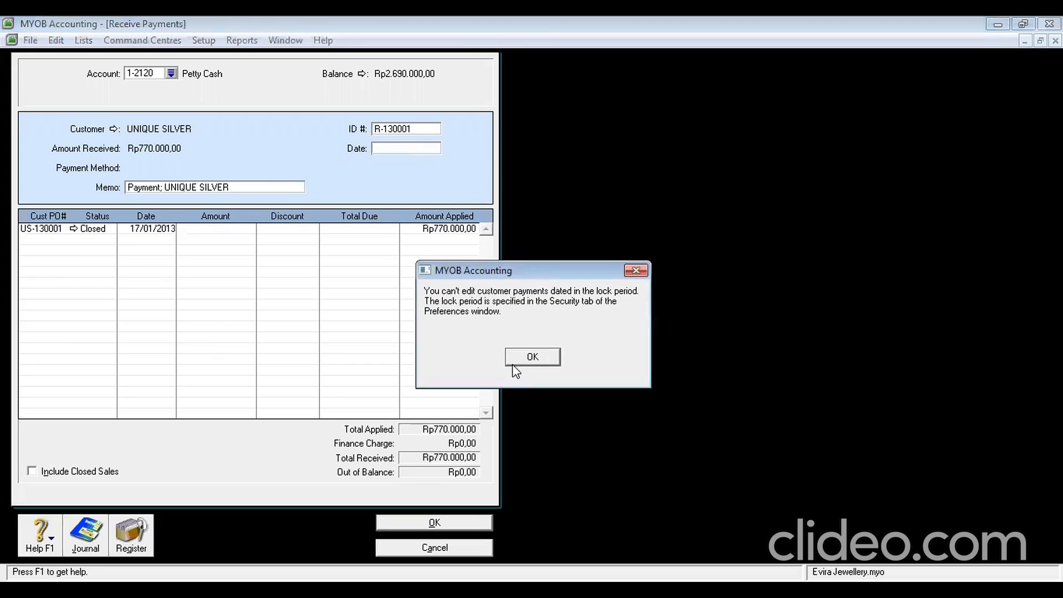
# Dismiss the lock-period warnings on receipt R-130001's linked invoice
pyautogui.click(524, 358)
pyautogui.click(79, 229)
pyautogui.click(532, 357)
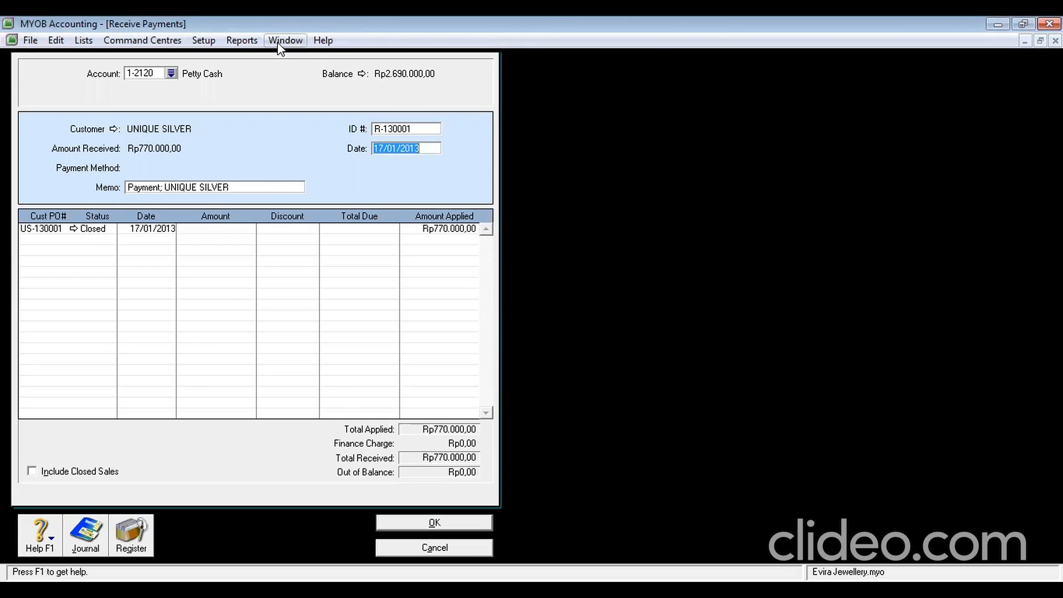
# Untick Lock Period in Security preferences and return to the Receipts journal
pyautogui.click(194, 45)
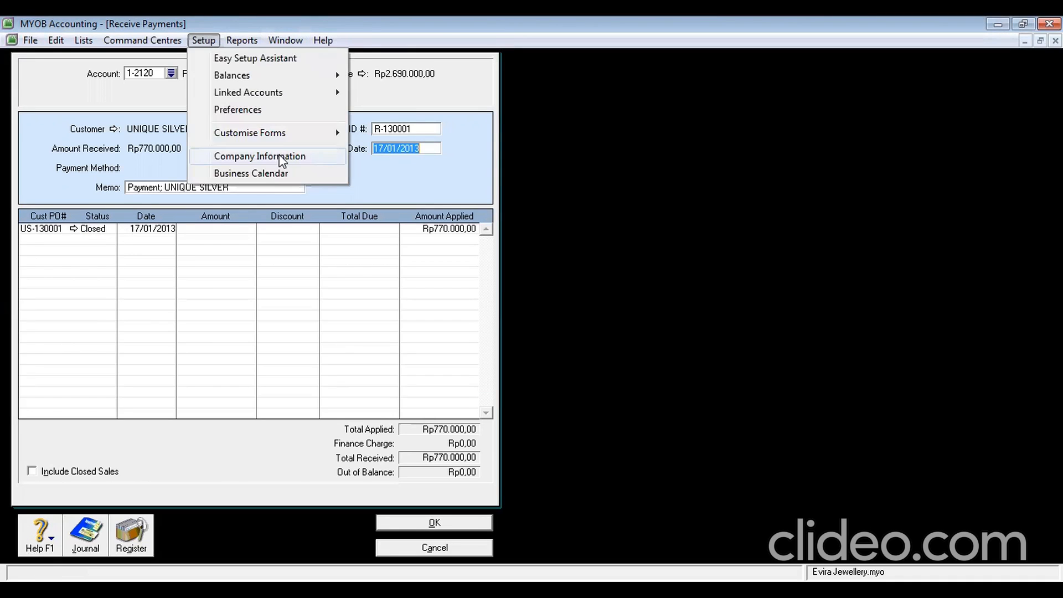
pyautogui.click(272, 111)
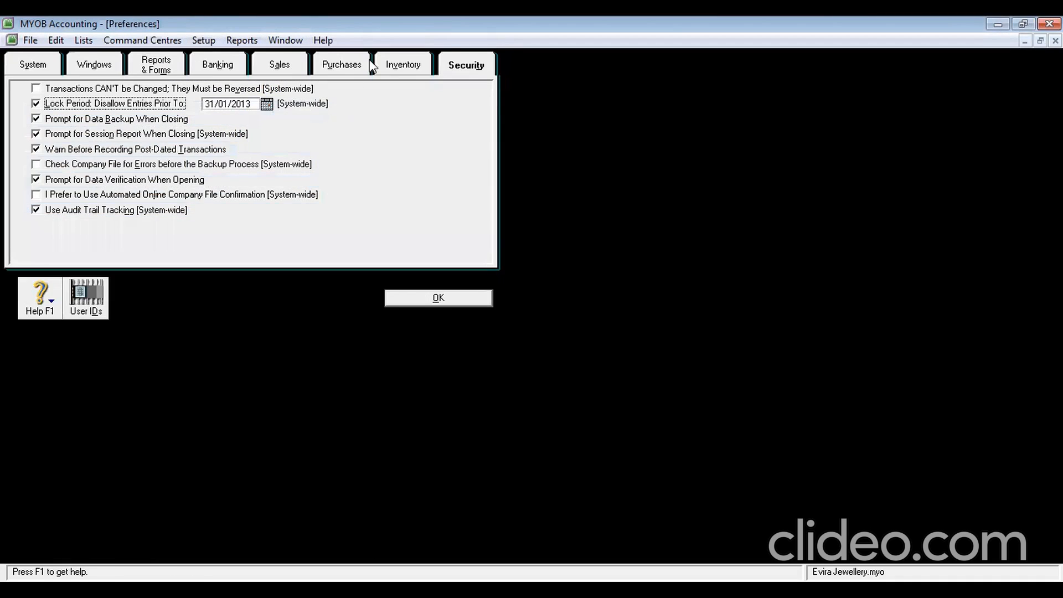
pyautogui.click(36, 104)
pyautogui.click(431, 298)
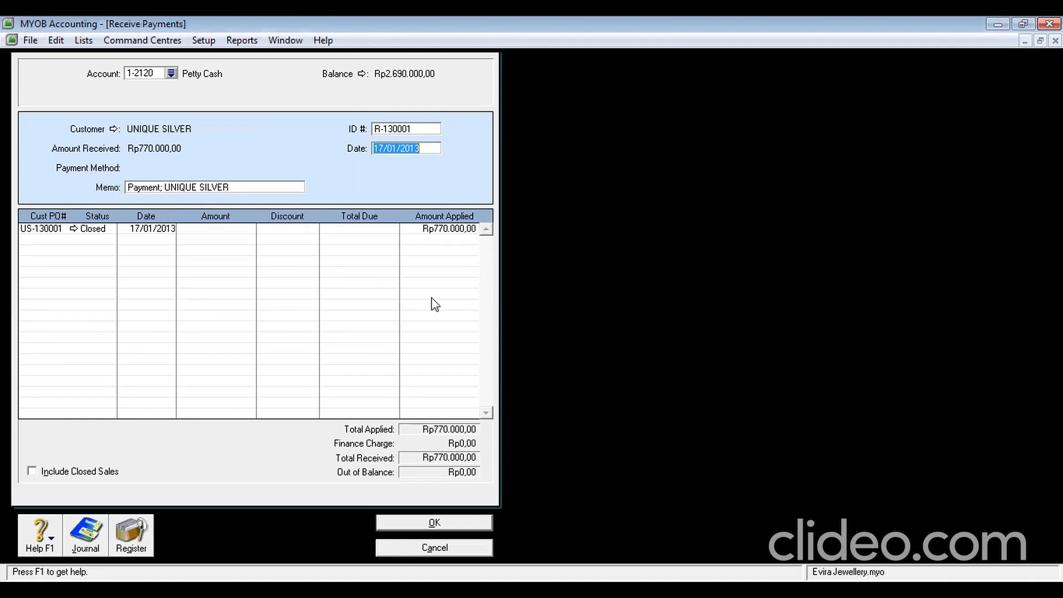
pyautogui.click(435, 548)
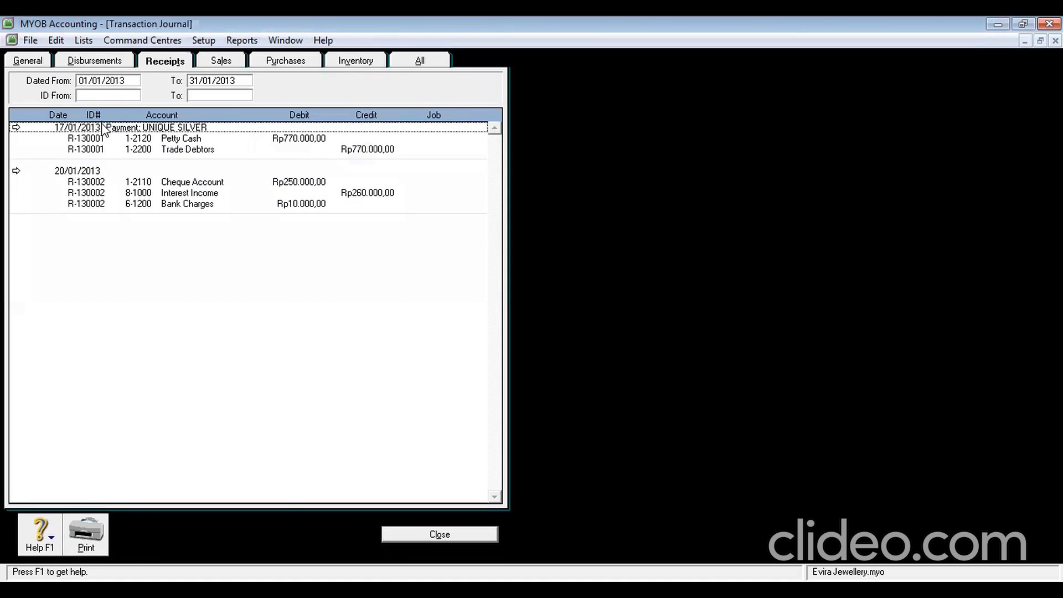
# Delete UNIQUE SILVER's Rp770.000,00 payment R-130001 from Receive Payments
pyautogui.doubleClick(107, 128)
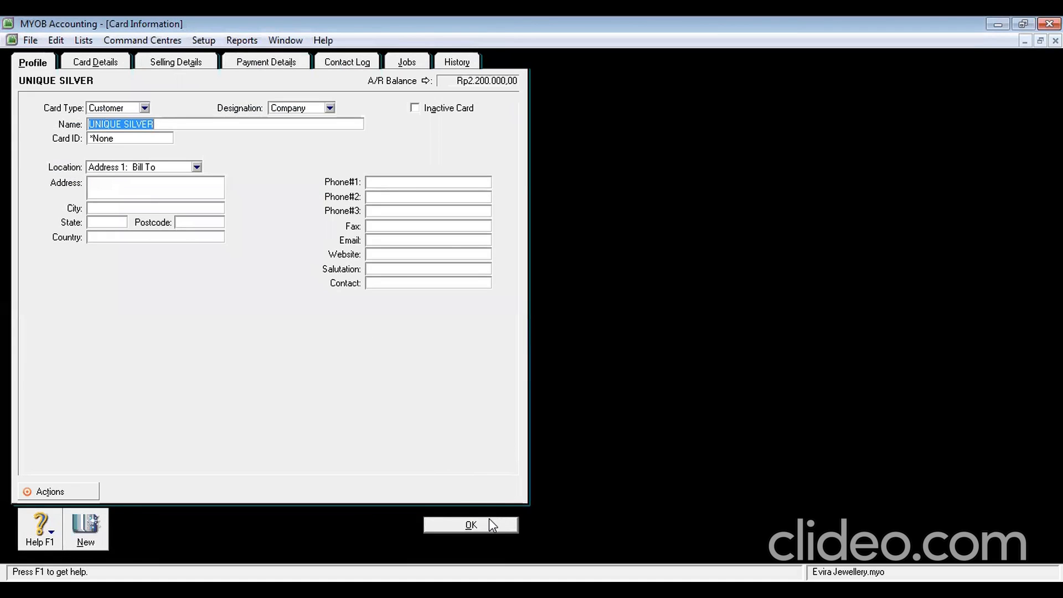
pyautogui.click(489, 520)
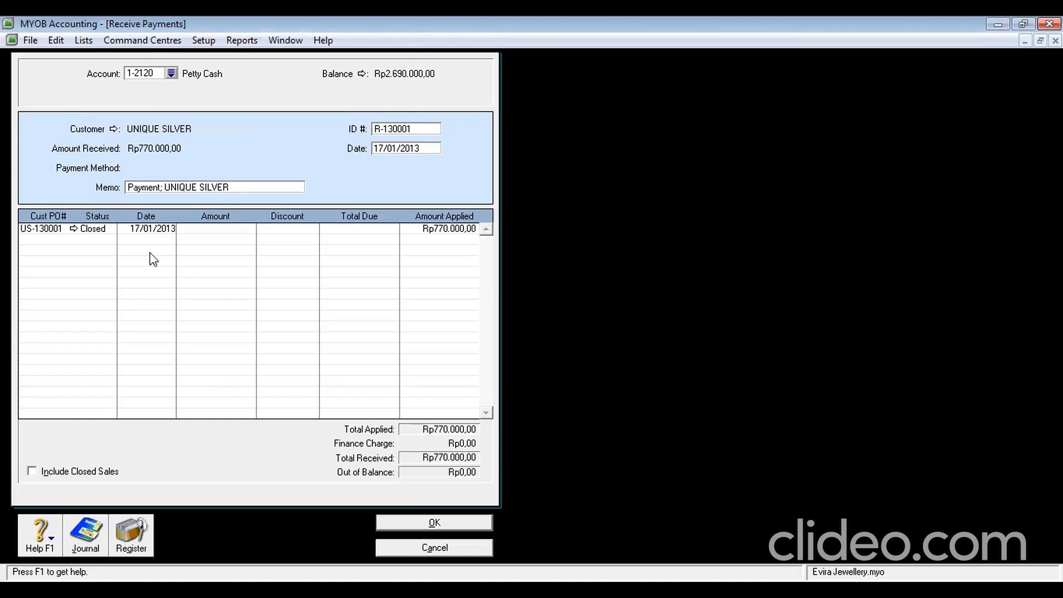
pyautogui.rightClick(94, 248)
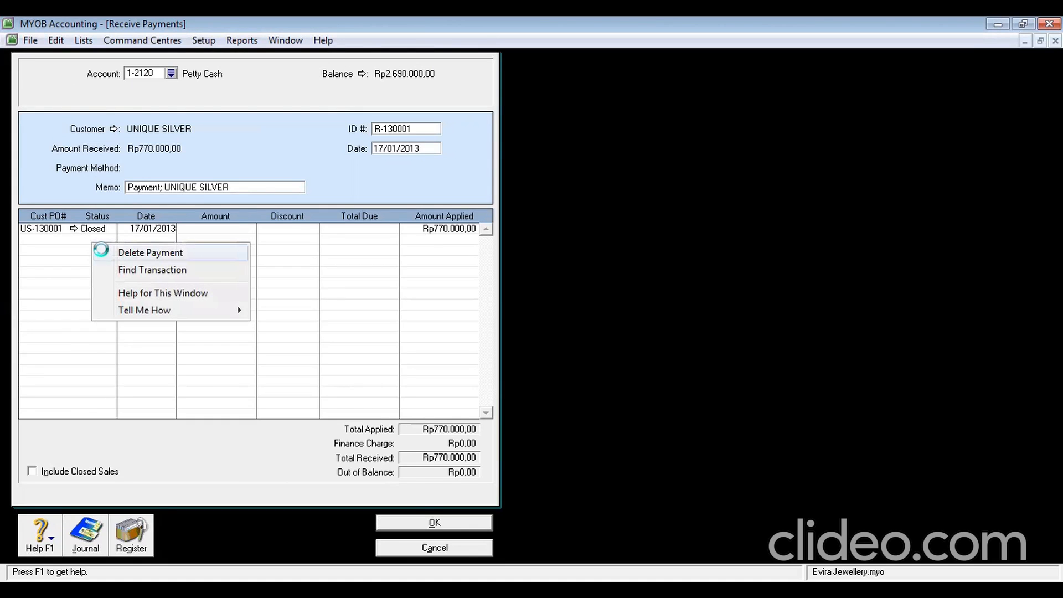
pyautogui.click(102, 251)
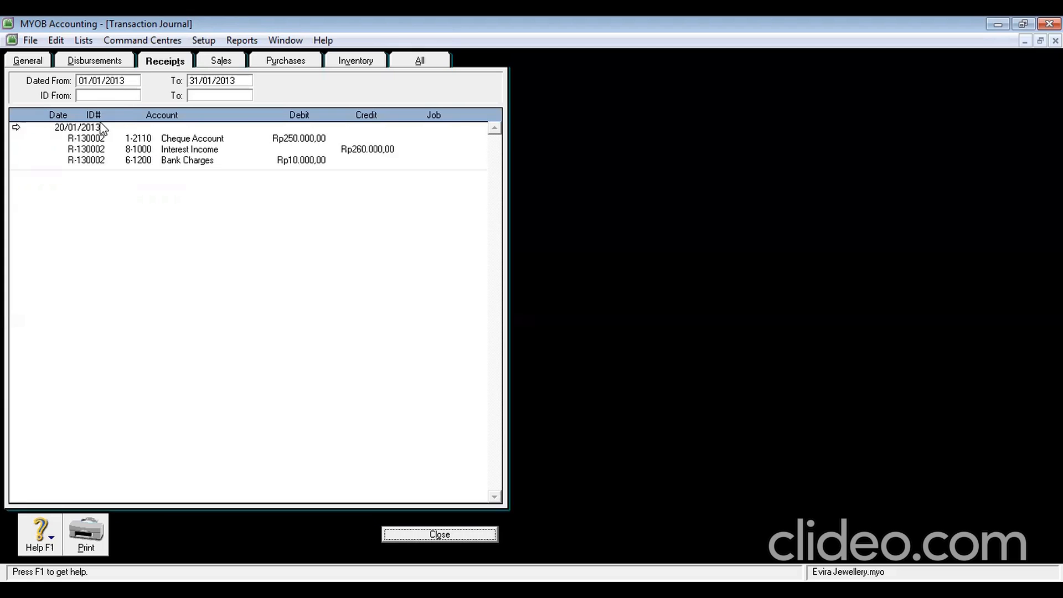
pyautogui.click(23, 129)
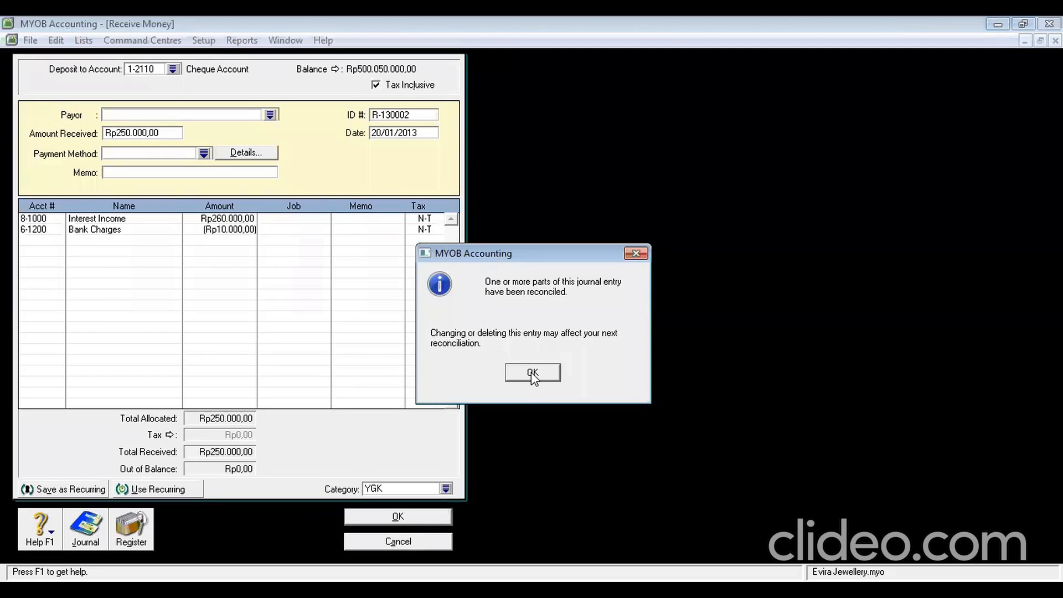
pyautogui.click(532, 373)
pyautogui.click(404, 542)
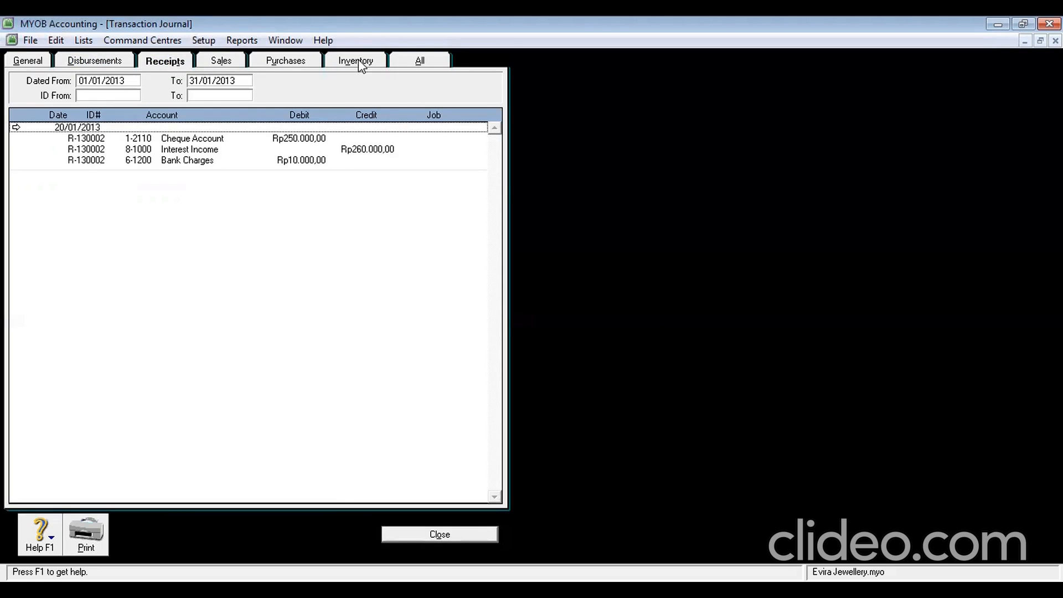
# Check UNIQUE SILVER's open invoice S-130003 in the Sales Register, showing Rp770.000,00 due
pyautogui.press('Escape')
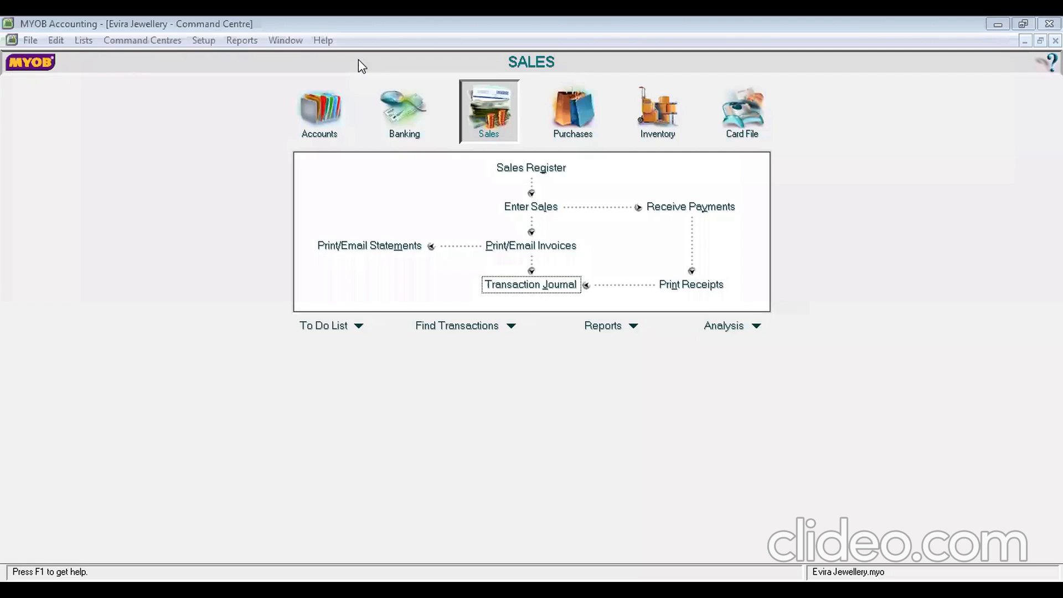
pyautogui.click(574, 345)
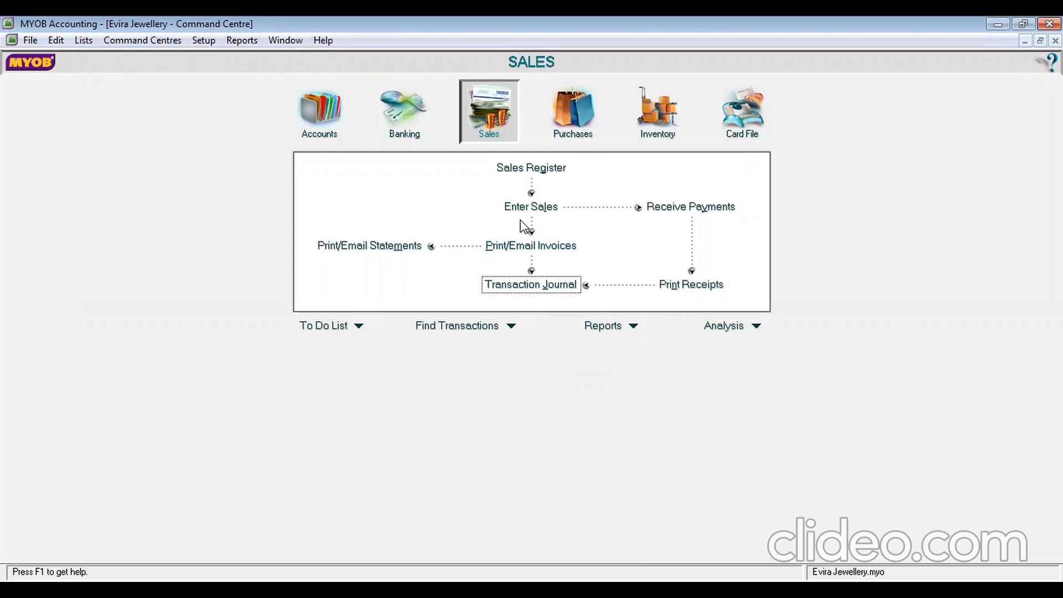
pyautogui.click(529, 169)
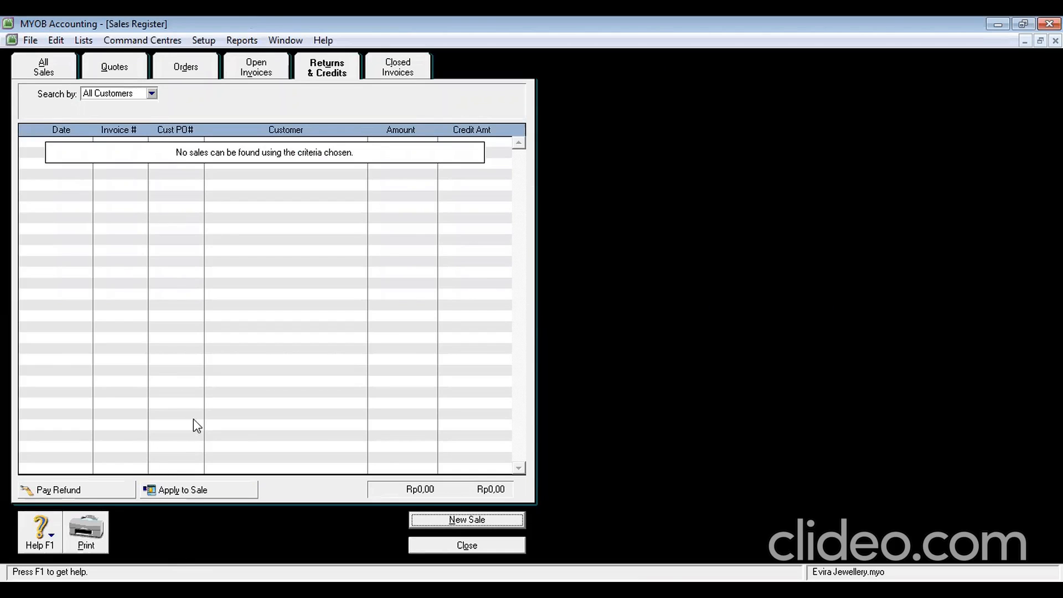
pyautogui.click(249, 73)
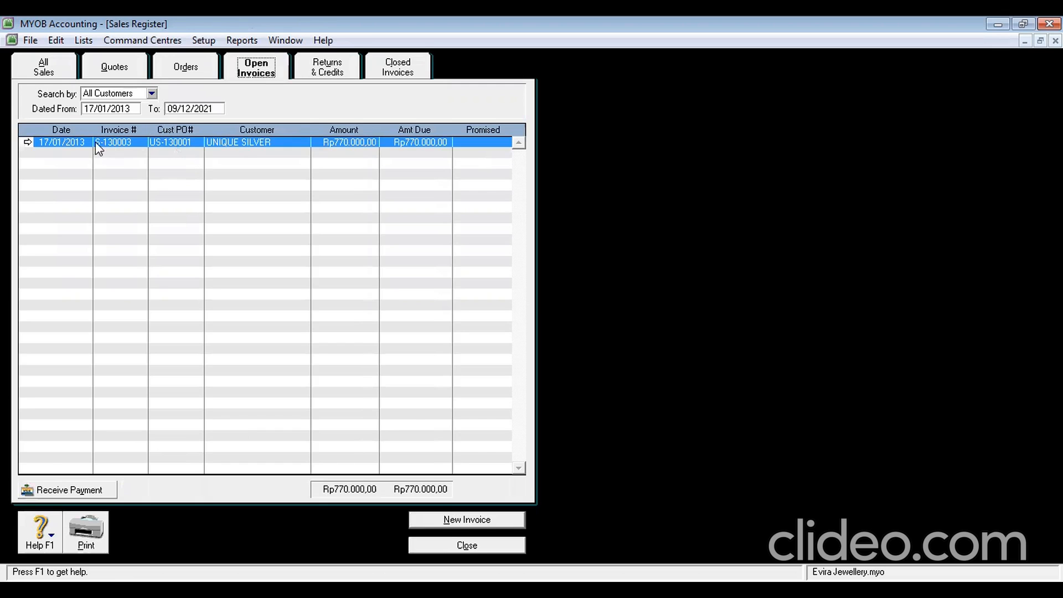
pyautogui.click(28, 141)
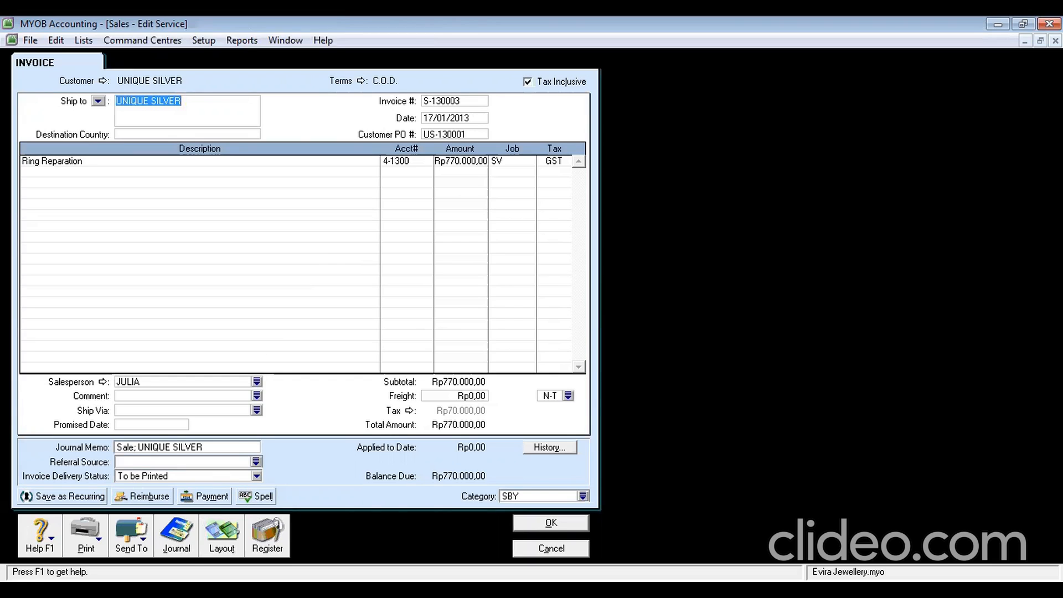
pyautogui.click(547, 547)
# Receive UNIQUE SILVER's payment, applying Rp500.000,00 to US-120001 and Rp270.000,00 to US-130001
pyautogui.click(79, 489)
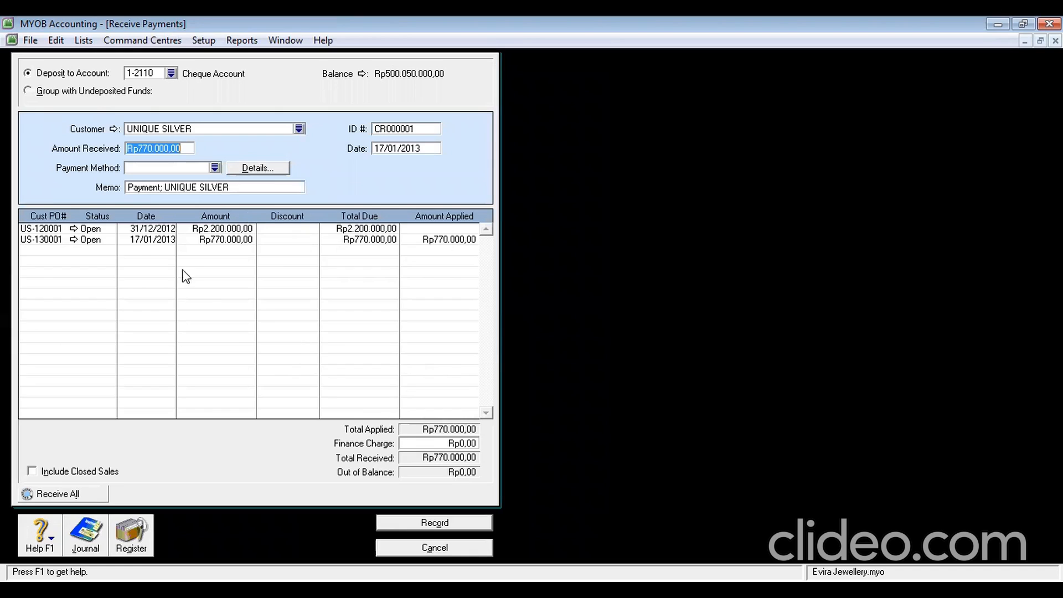
pyautogui.click(431, 228)
pyautogui.write('500000')
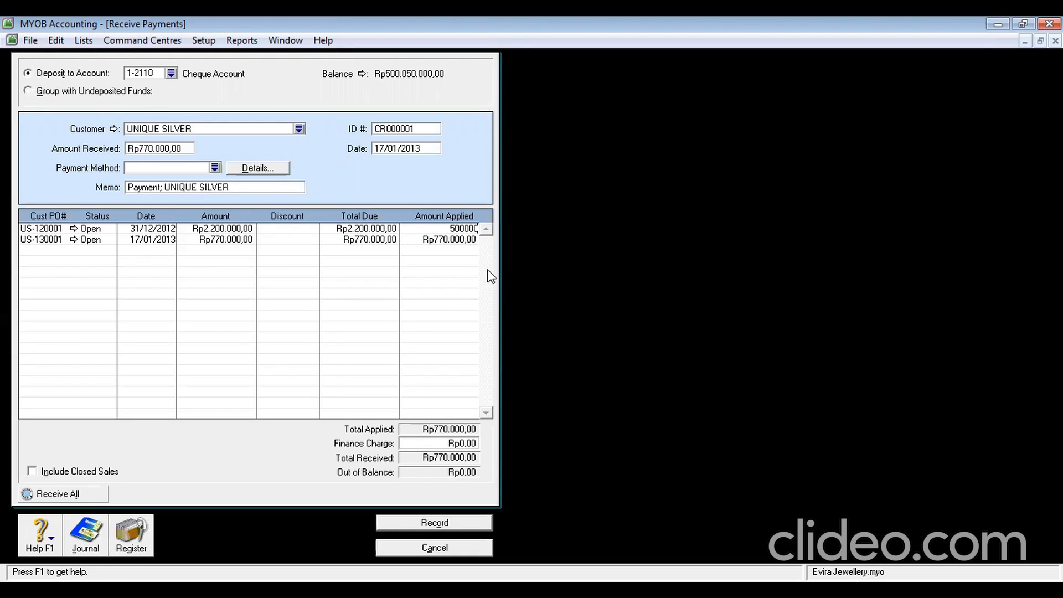
pyautogui.press('Tab')
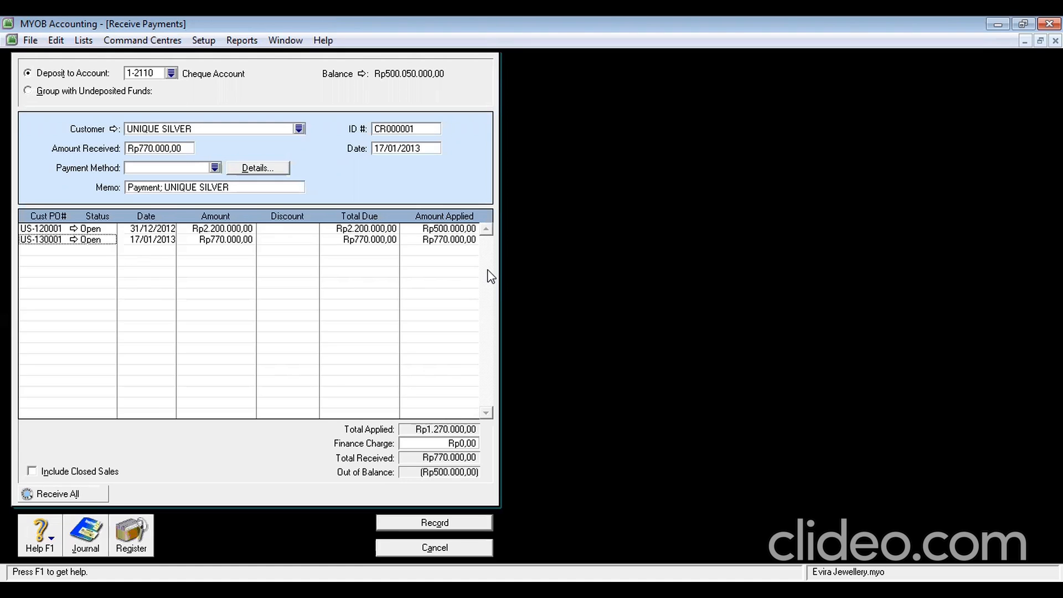
pyautogui.click(456, 239)
pyautogui.write('27')
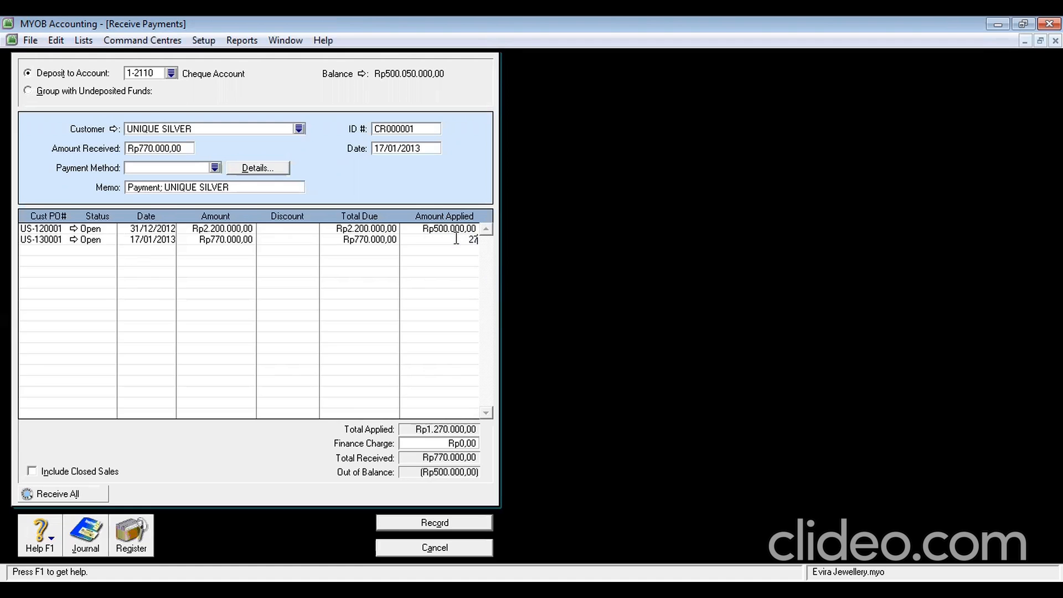
pyautogui.write('0.000')
pyautogui.press('Tab')
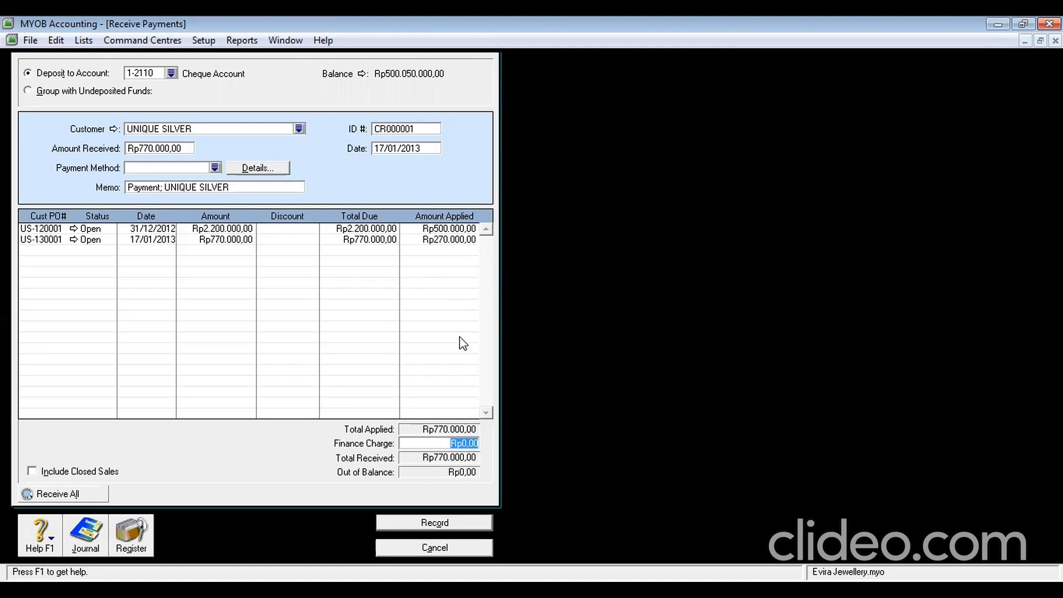
pyautogui.press('Tab')
# Give the payment ID R-130001 and record it
pyautogui.click(407, 130)
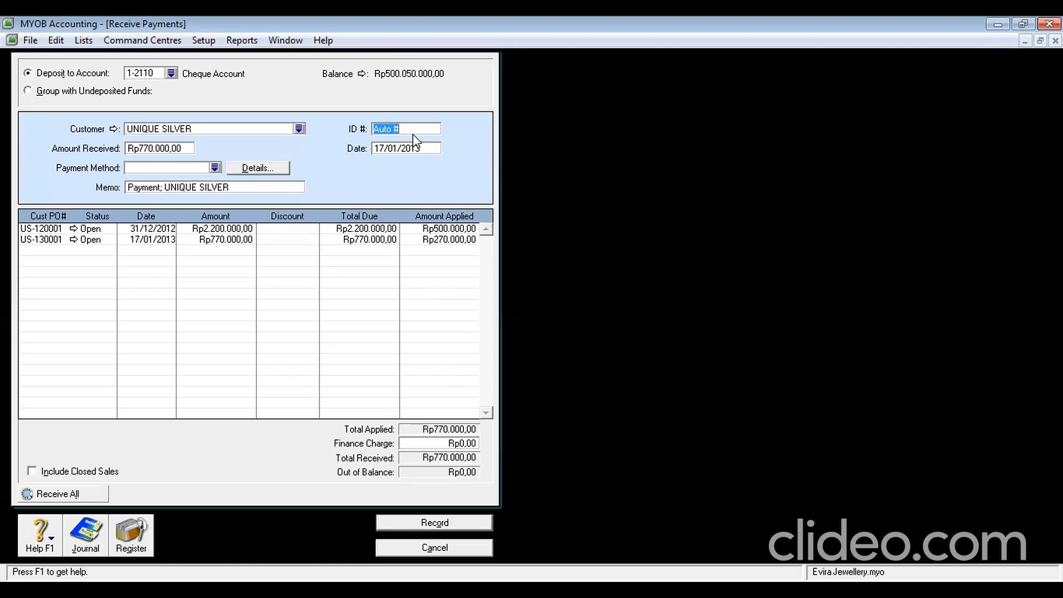
pyautogui.write('R-130001')
pyautogui.click(420, 520)
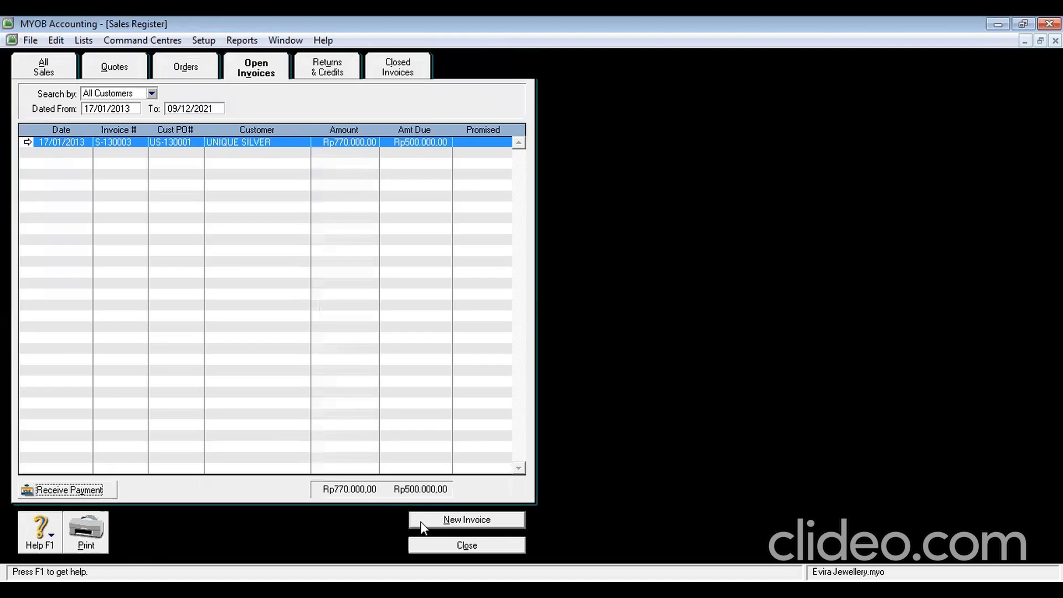
# Filter the Transaction Journal to 04/01/2013 and show entries of all types
pyautogui.click(455, 545)
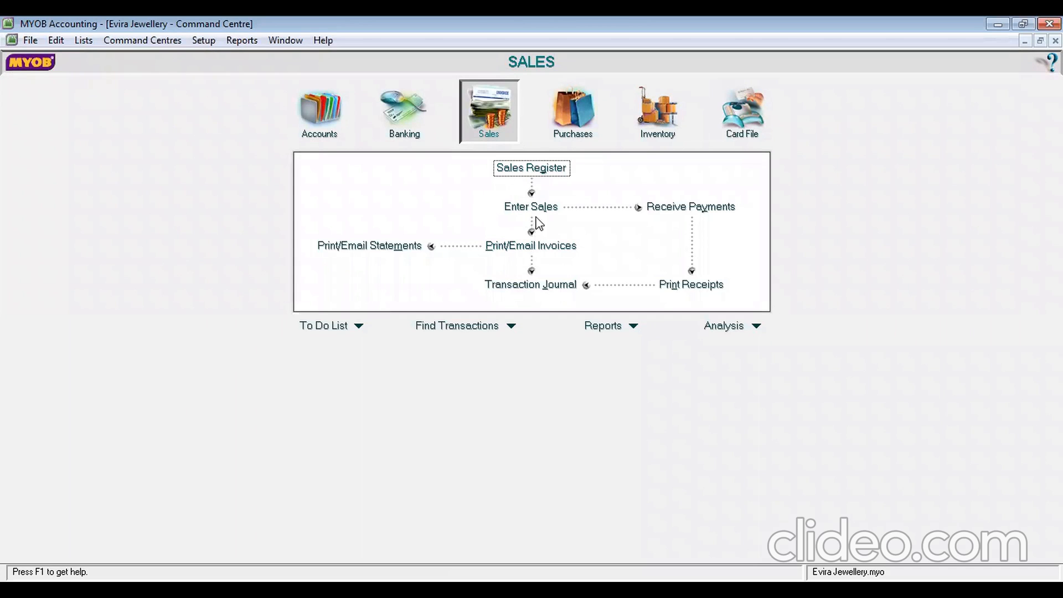
pyautogui.click(557, 285)
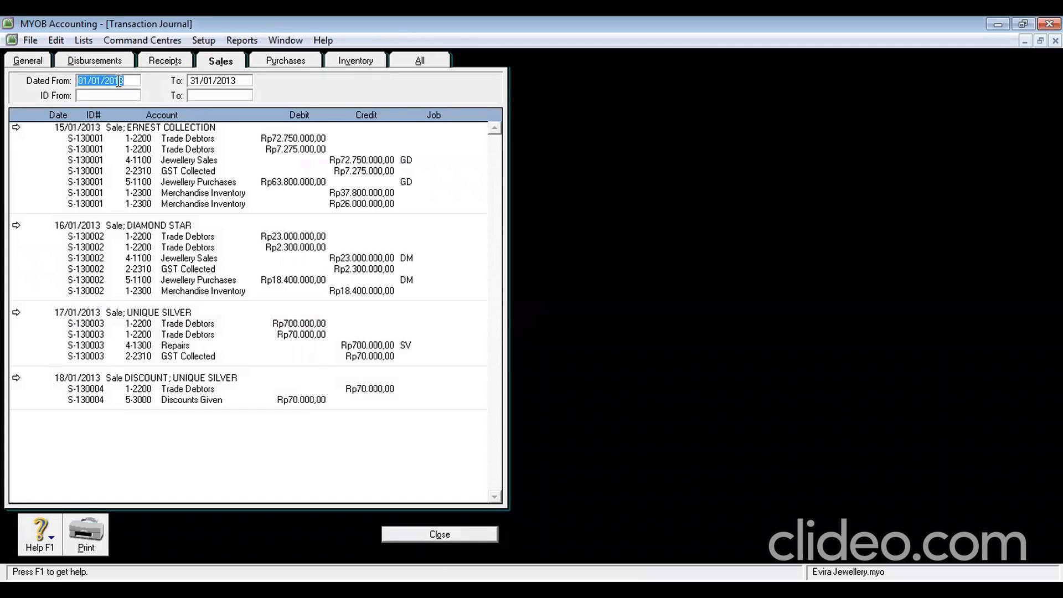
pyautogui.click(128, 81)
pyautogui.moveTo(128, 80); pyautogui.dragTo(61, 84)
pyautogui.write('4/0')
pyautogui.write('1/201')
pyautogui.write('3')
pyautogui.click(207, 83)
pyautogui.click(192, 82)
pyautogui.write('4')
pyautogui.press('Tab')
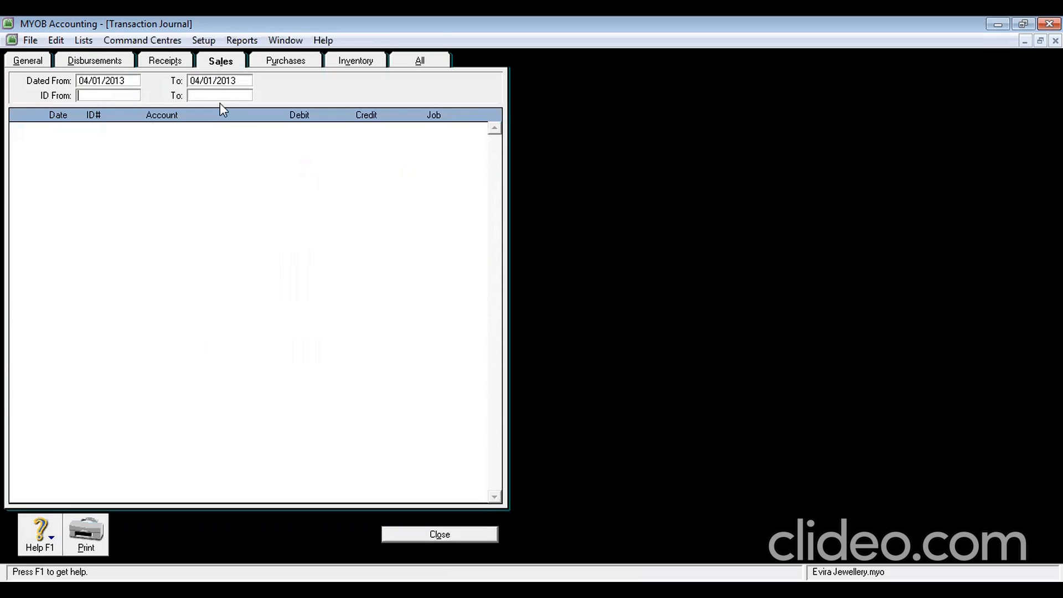
pyautogui.click(421, 62)
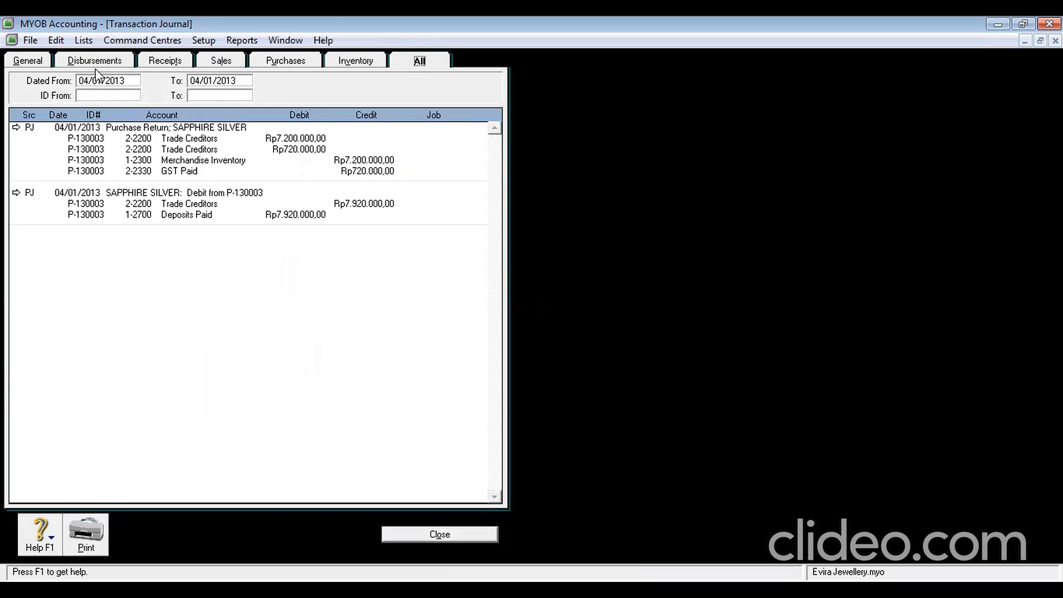
# Delete SAPPHIRE SILVER's Rp7.920.000,00 supplier debit
pyautogui.doubleClick(43, 194)
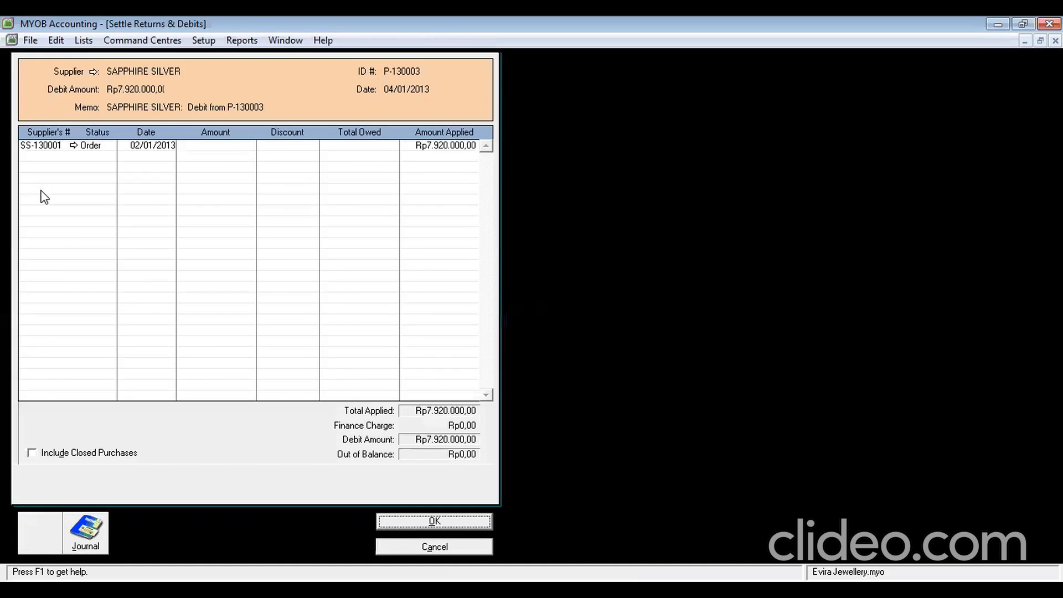
pyautogui.rightClick(63, 207)
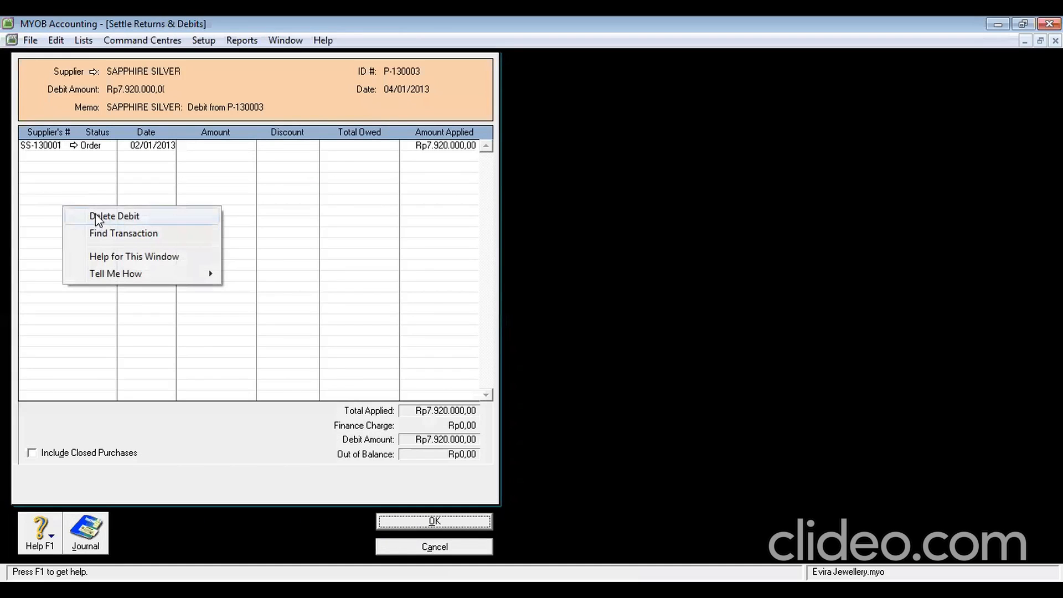
pyautogui.click(114, 217)
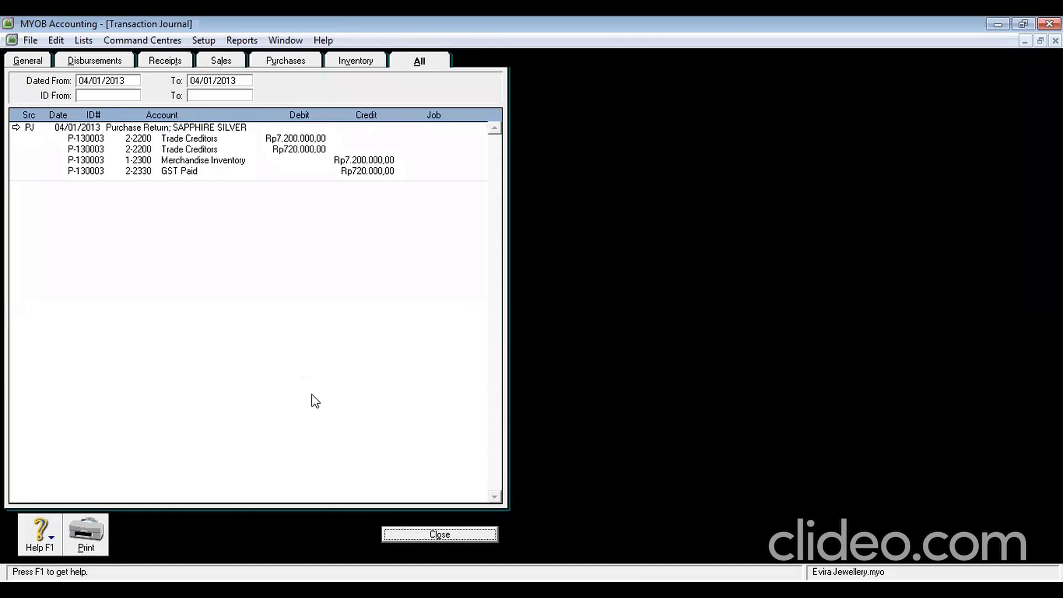
# Delete SAPPHIRE SILVER's purchase return P-130003 and close the Transaction Journal
pyautogui.doubleClick(34, 129)
pyautogui.rightClick(116, 268)
pyautogui.click(130, 277)
pyautogui.click(427, 535)
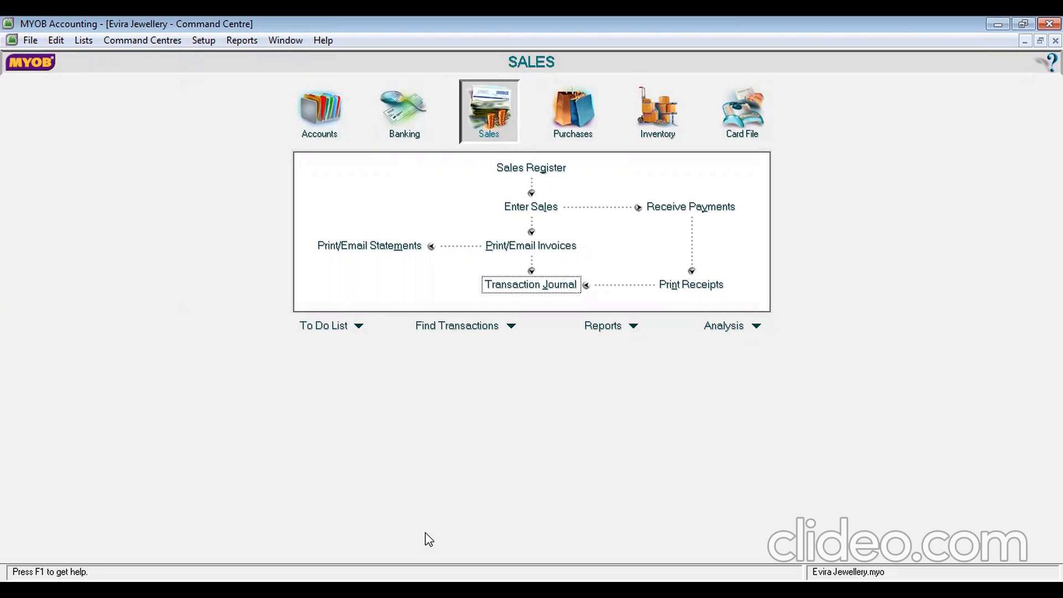
# Select the Inventory Value Reconciliation report from the Inventory reports index
pyautogui.click(634, 328)
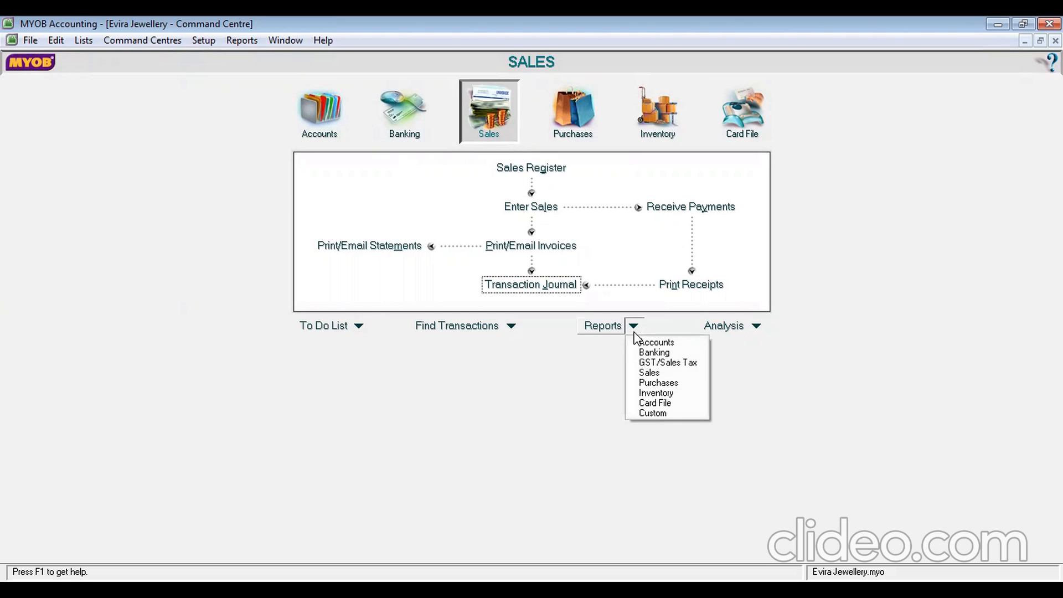
pyautogui.click(663, 394)
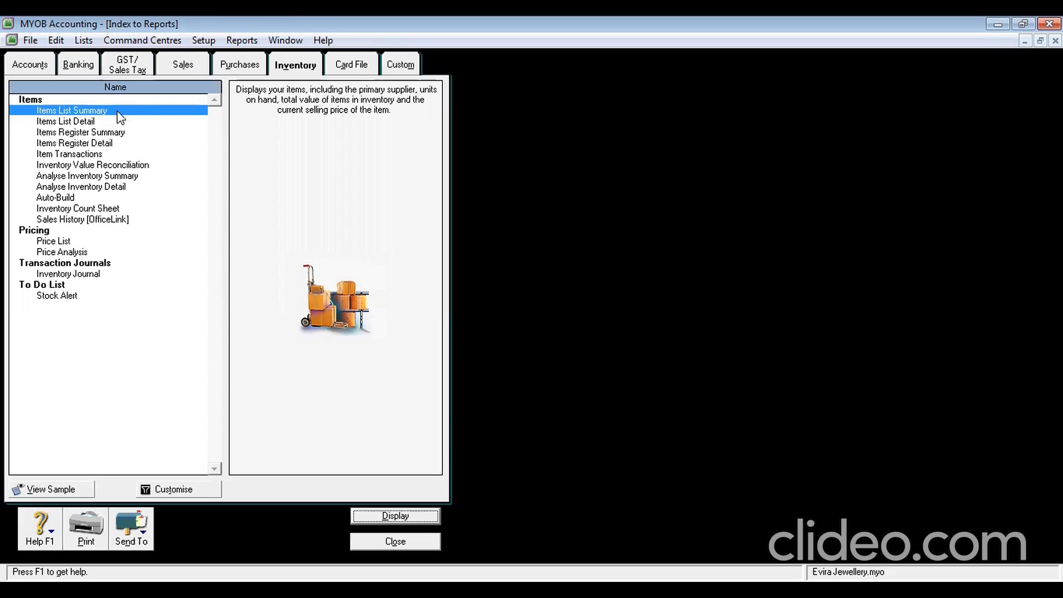
pyautogui.click(109, 168)
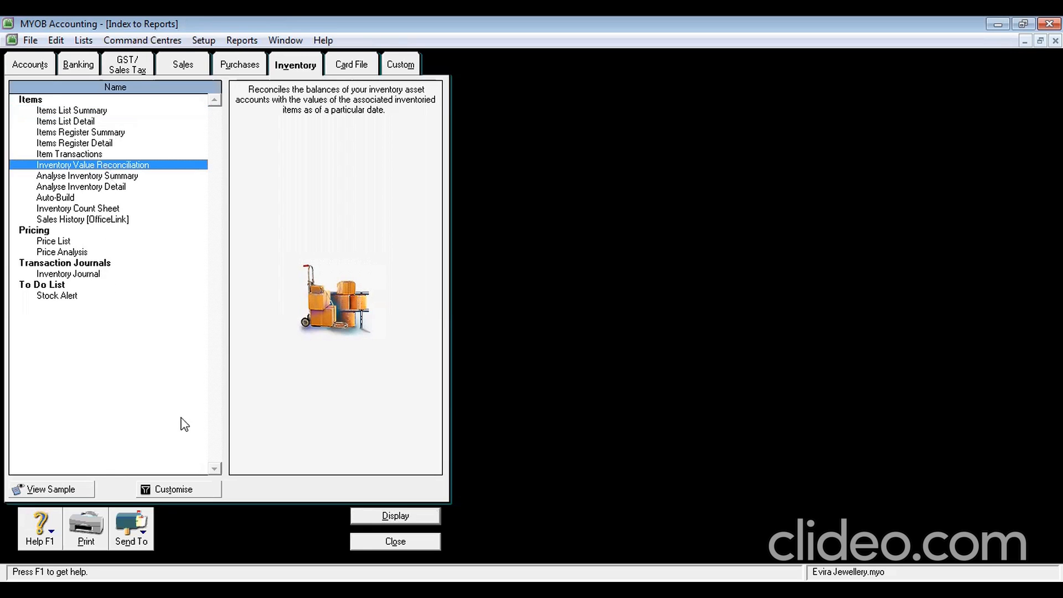
# Customise the report as of 31/01/2013 to include the Average Cost and S/Price fields
pyautogui.click(176, 490)
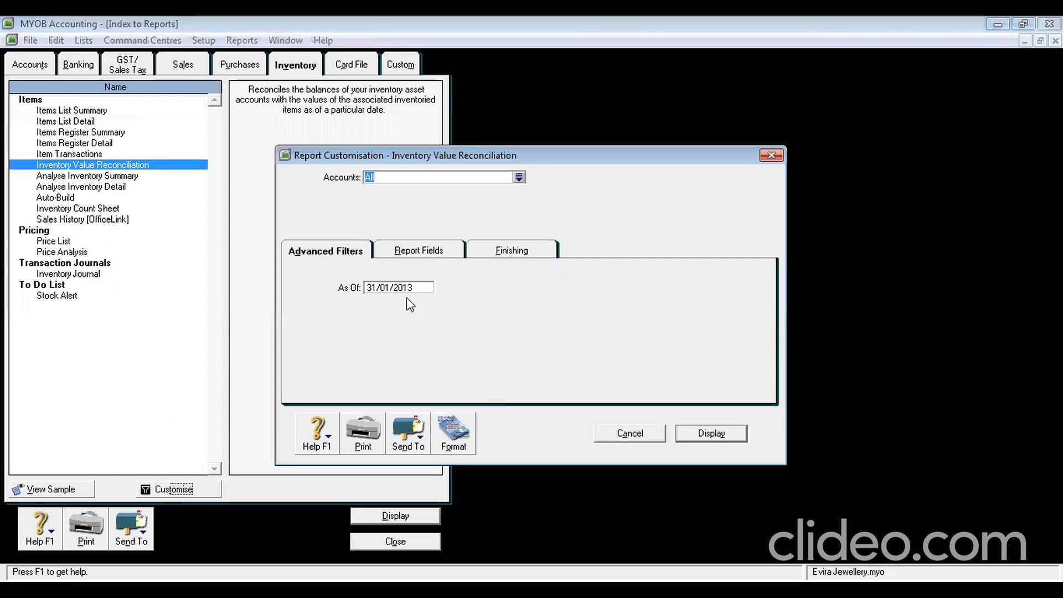
pyautogui.click(421, 250)
pyautogui.click(327, 252)
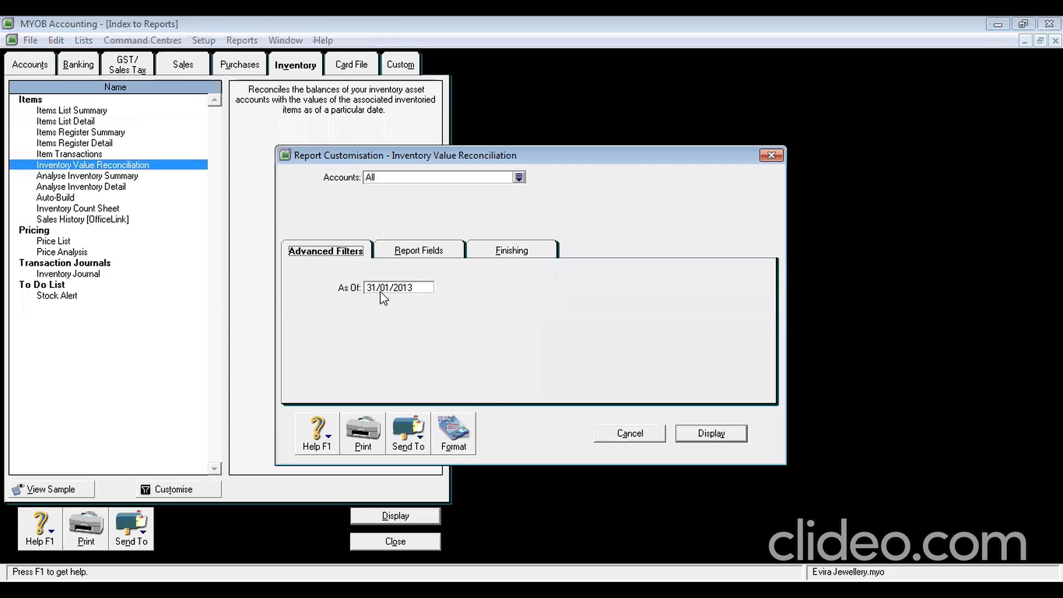
pyautogui.click(422, 258)
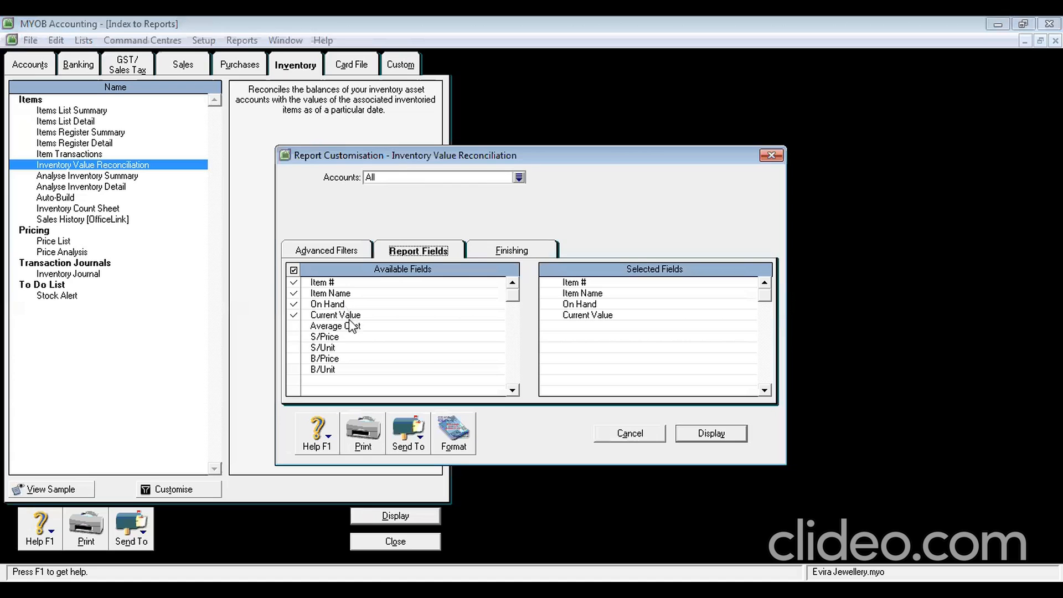
pyautogui.click(293, 327)
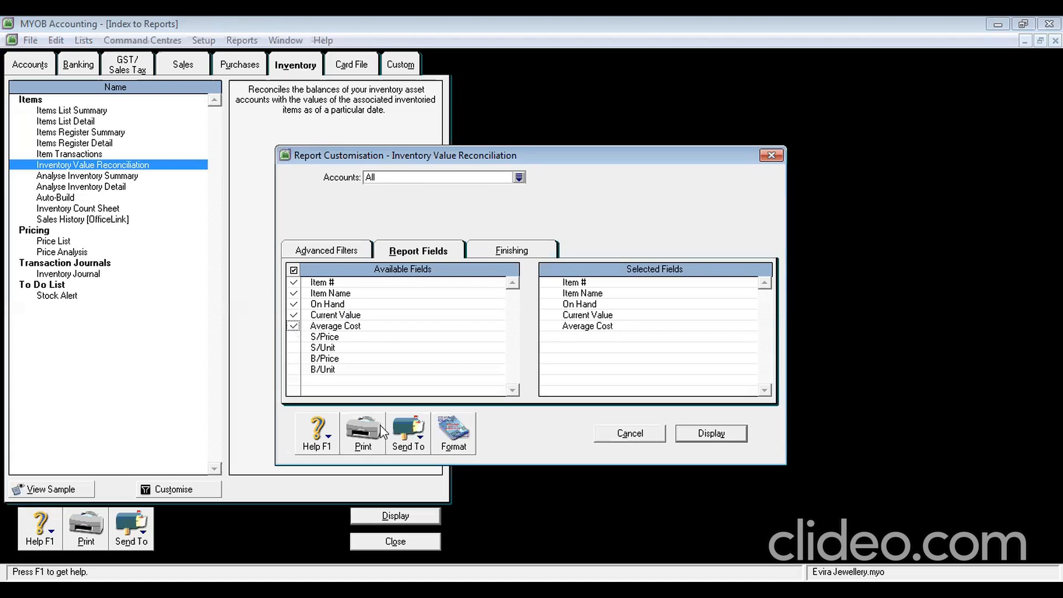
pyautogui.click(294, 336)
# Display the customised report in Screen Report view
pyautogui.click(708, 434)
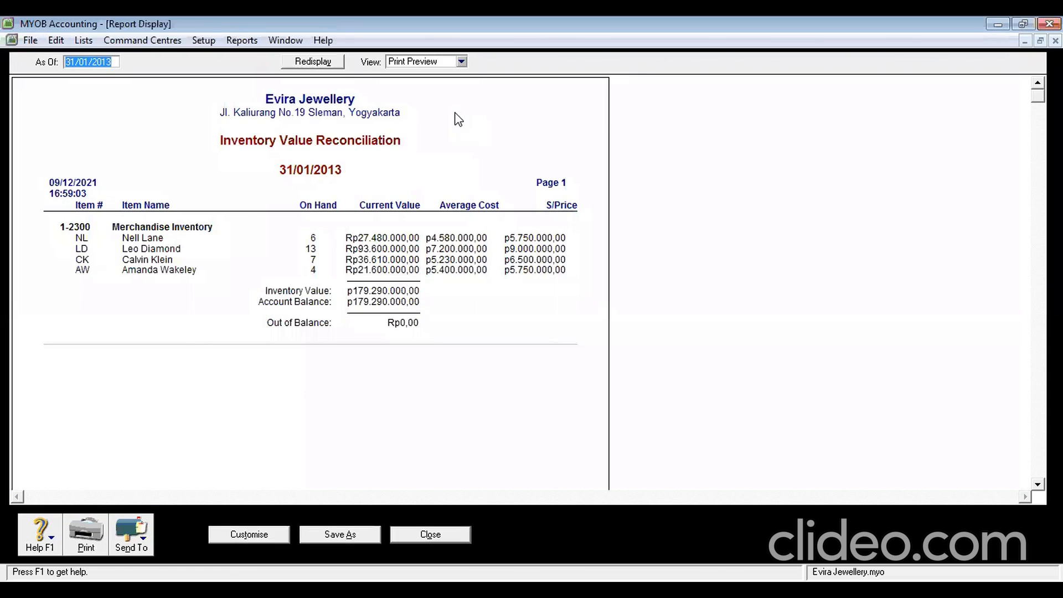
pyautogui.click(461, 63)
pyautogui.click(467, 86)
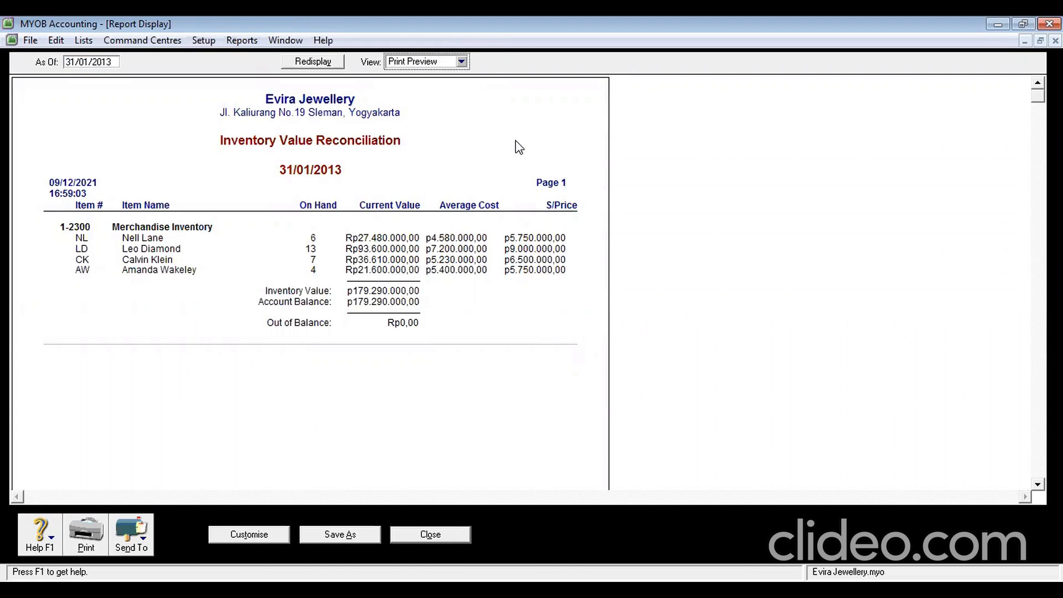
pyautogui.click(462, 63)
pyautogui.click(459, 83)
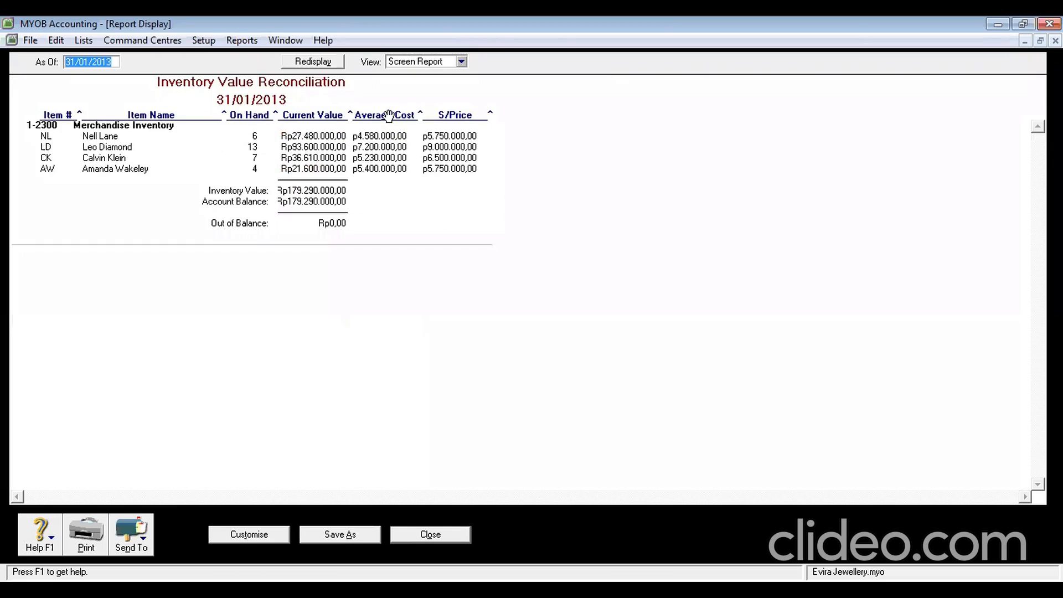
# Move Average Cost and S/Price before Current Value, then return to Print Preview
pyautogui.moveTo(365, 115); pyautogui.dragTo(289, 114)
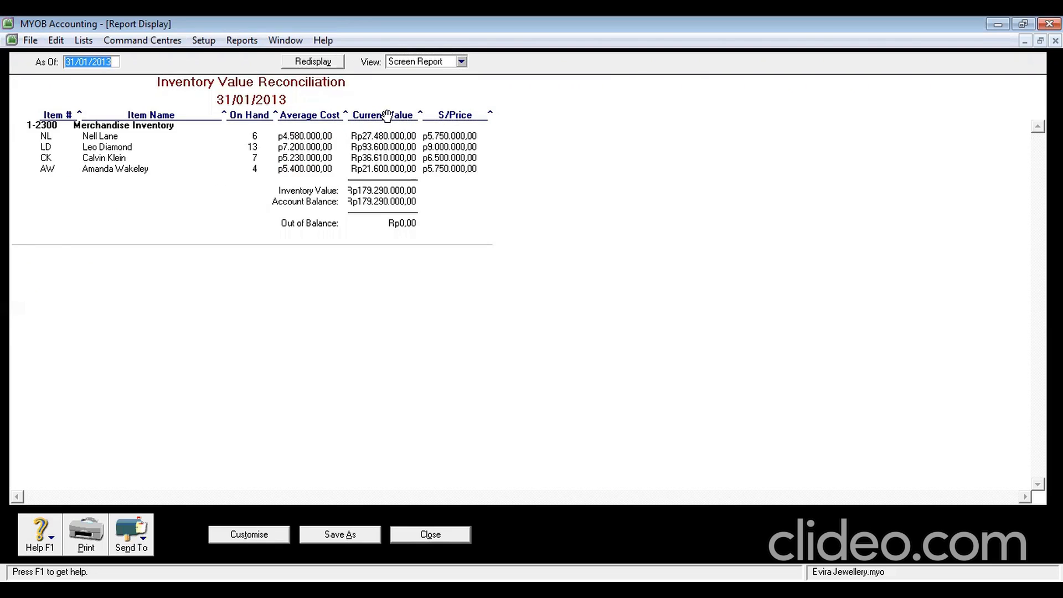
pyautogui.moveTo(446, 115); pyautogui.dragTo(368, 117)
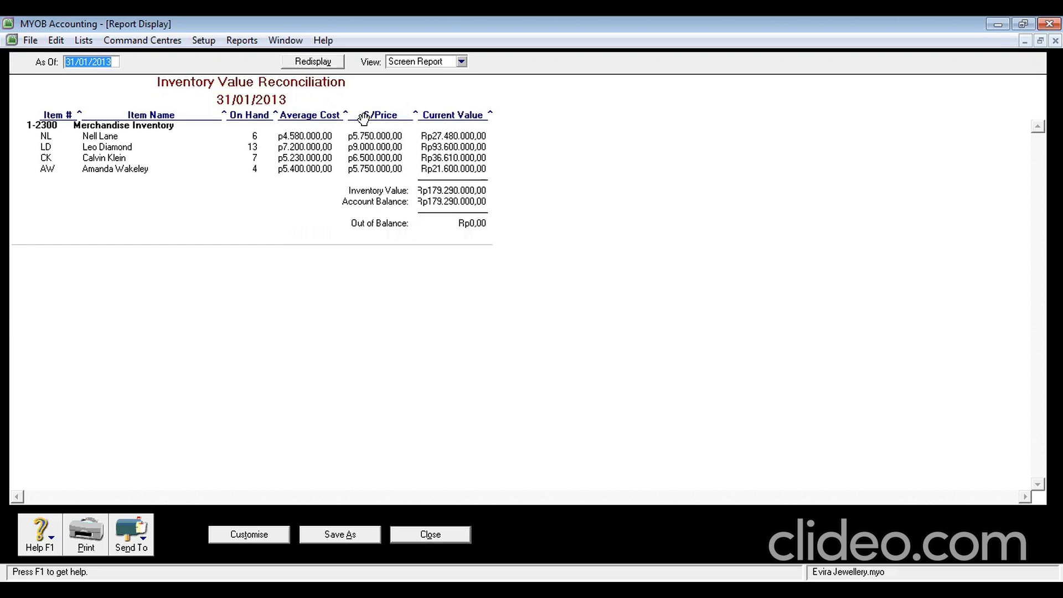
pyautogui.click(461, 62)
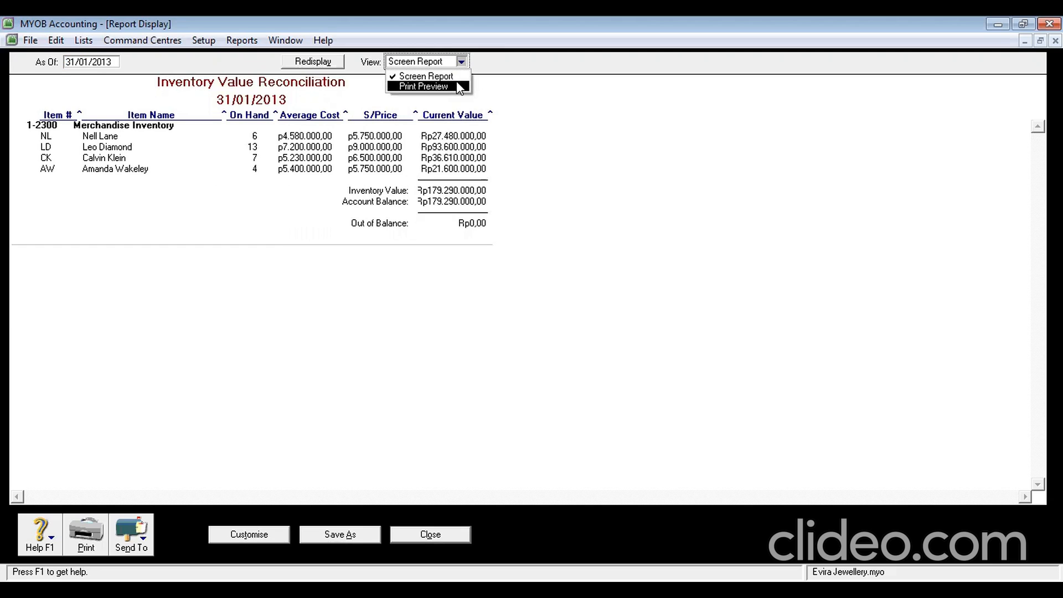
pyautogui.click(457, 84)
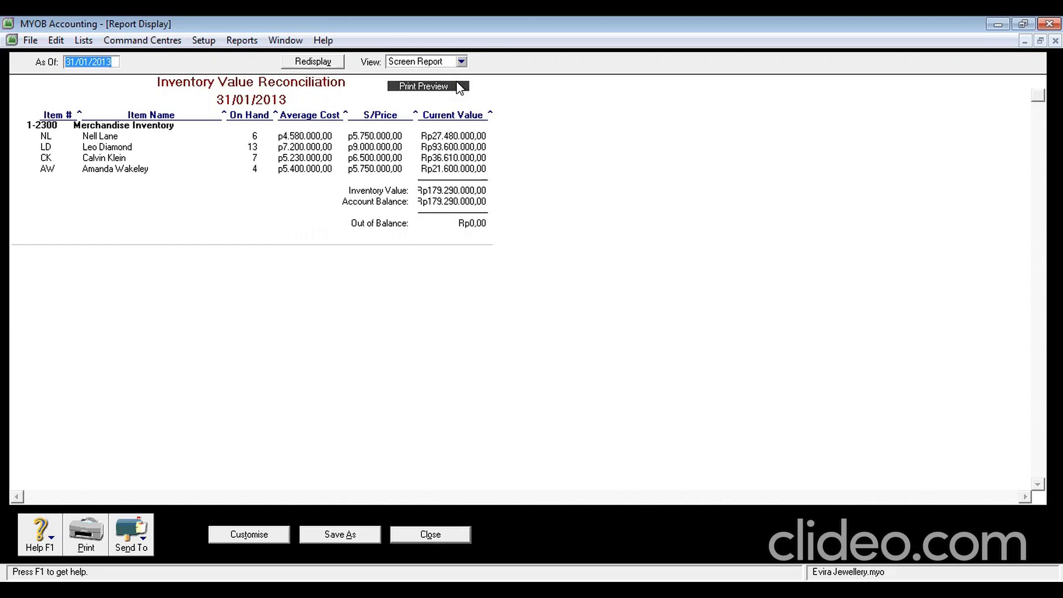
# Export the report as the PDF 'Inventory Value Reconciliation'
pyautogui.click(143, 548)
pyautogui.click(133, 508)
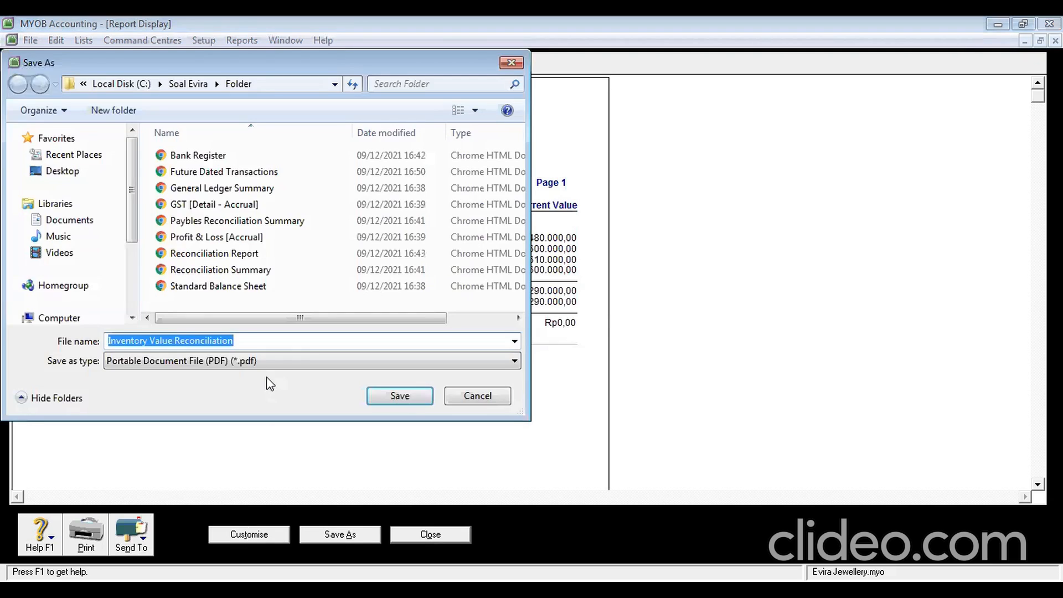
pyautogui.click(398, 403)
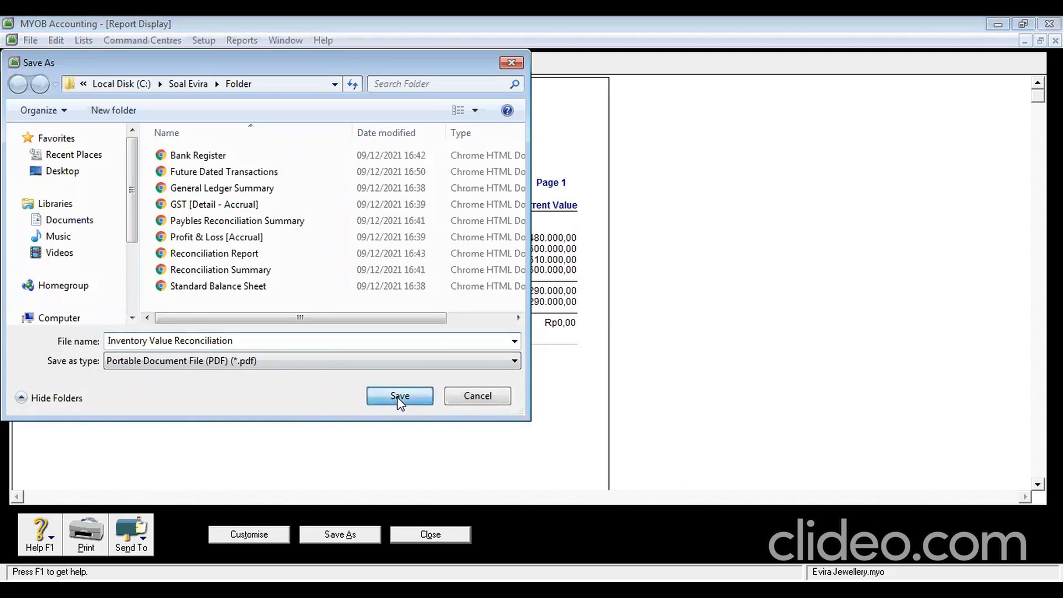
# Close the report and the Index to Reports window, then switch away from MYOB
pyautogui.click(445, 531)
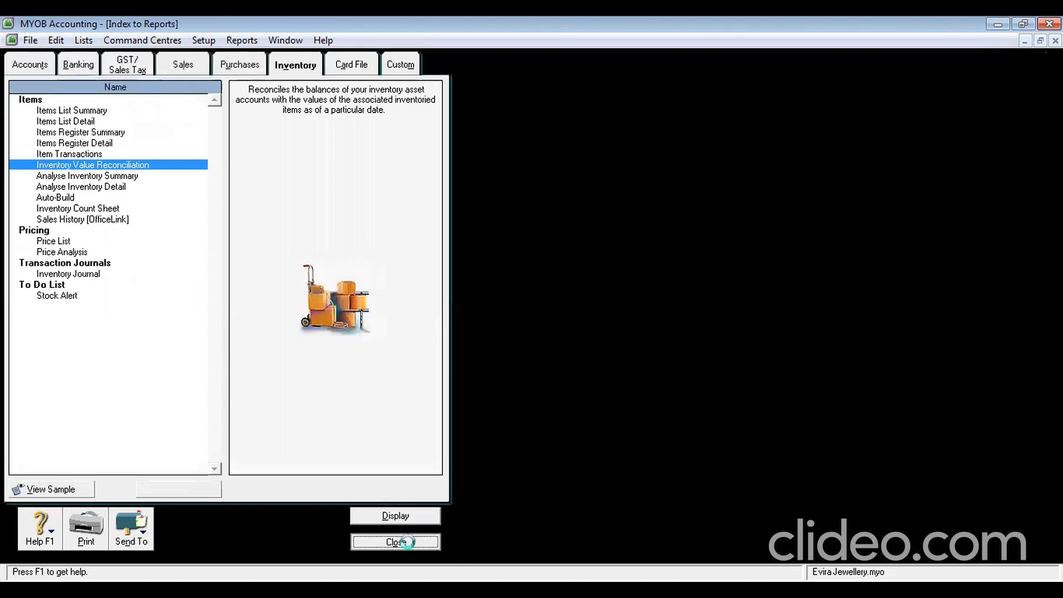
pyautogui.click(407, 541)
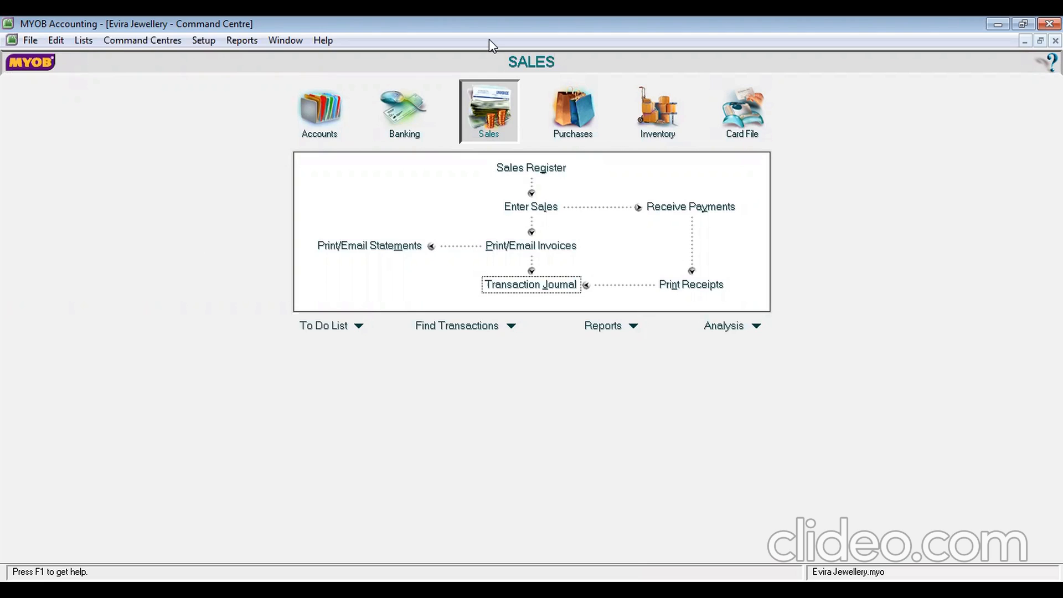
pyautogui.hotkey('alt', 'Tab')
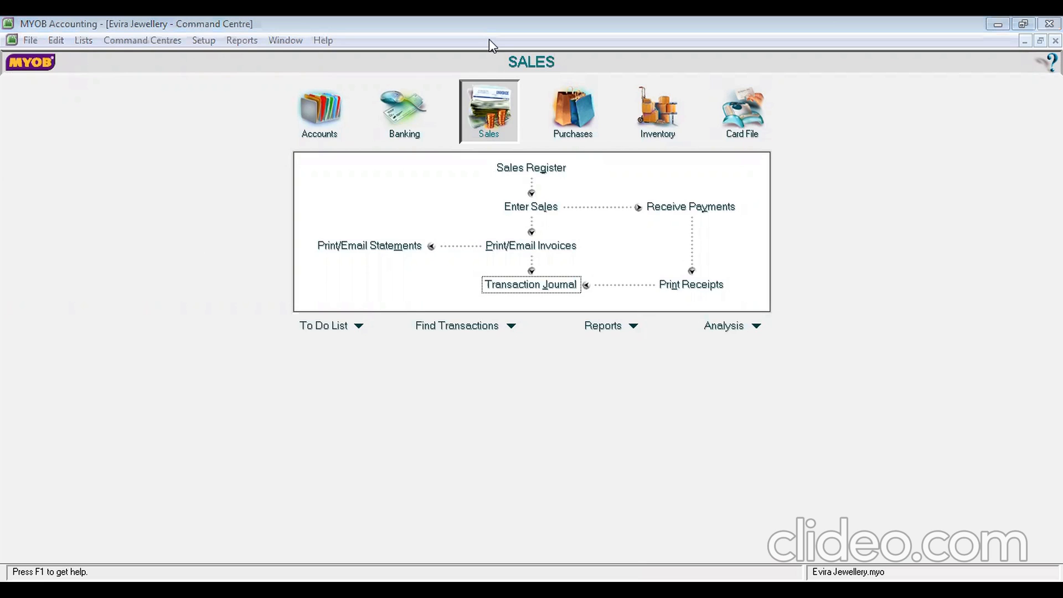